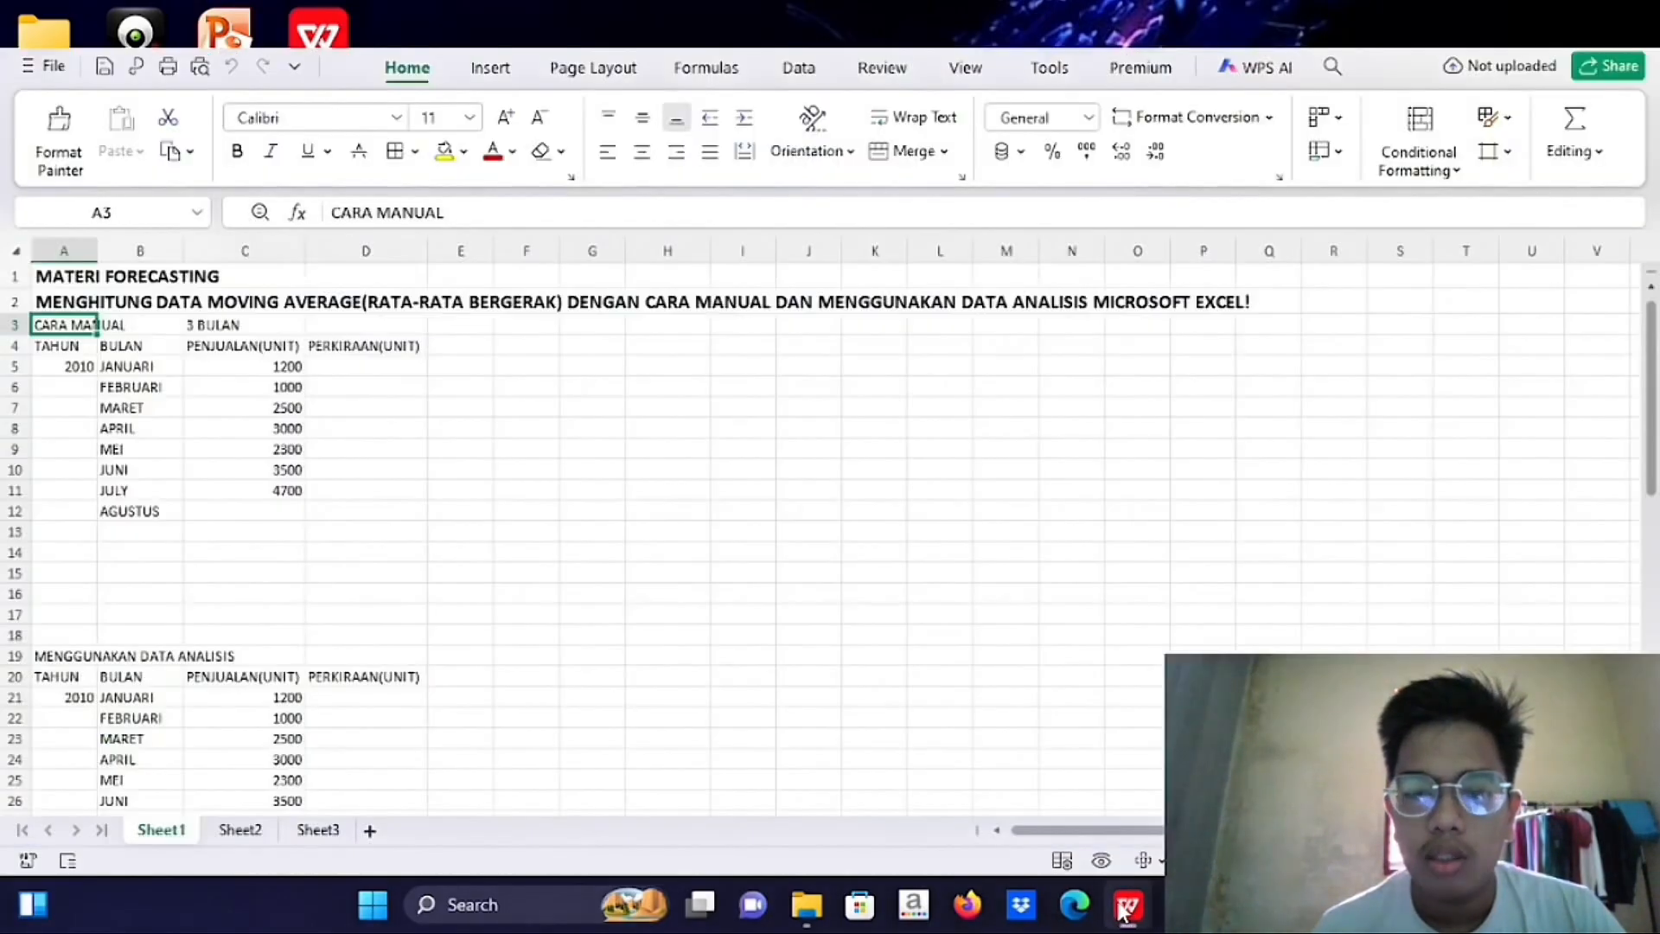
Close the workbook in WPS Office, open CONTOH SOAL MO from the Downloads folder in Excel, and dismiss the security notification
left_click(1126, 905)
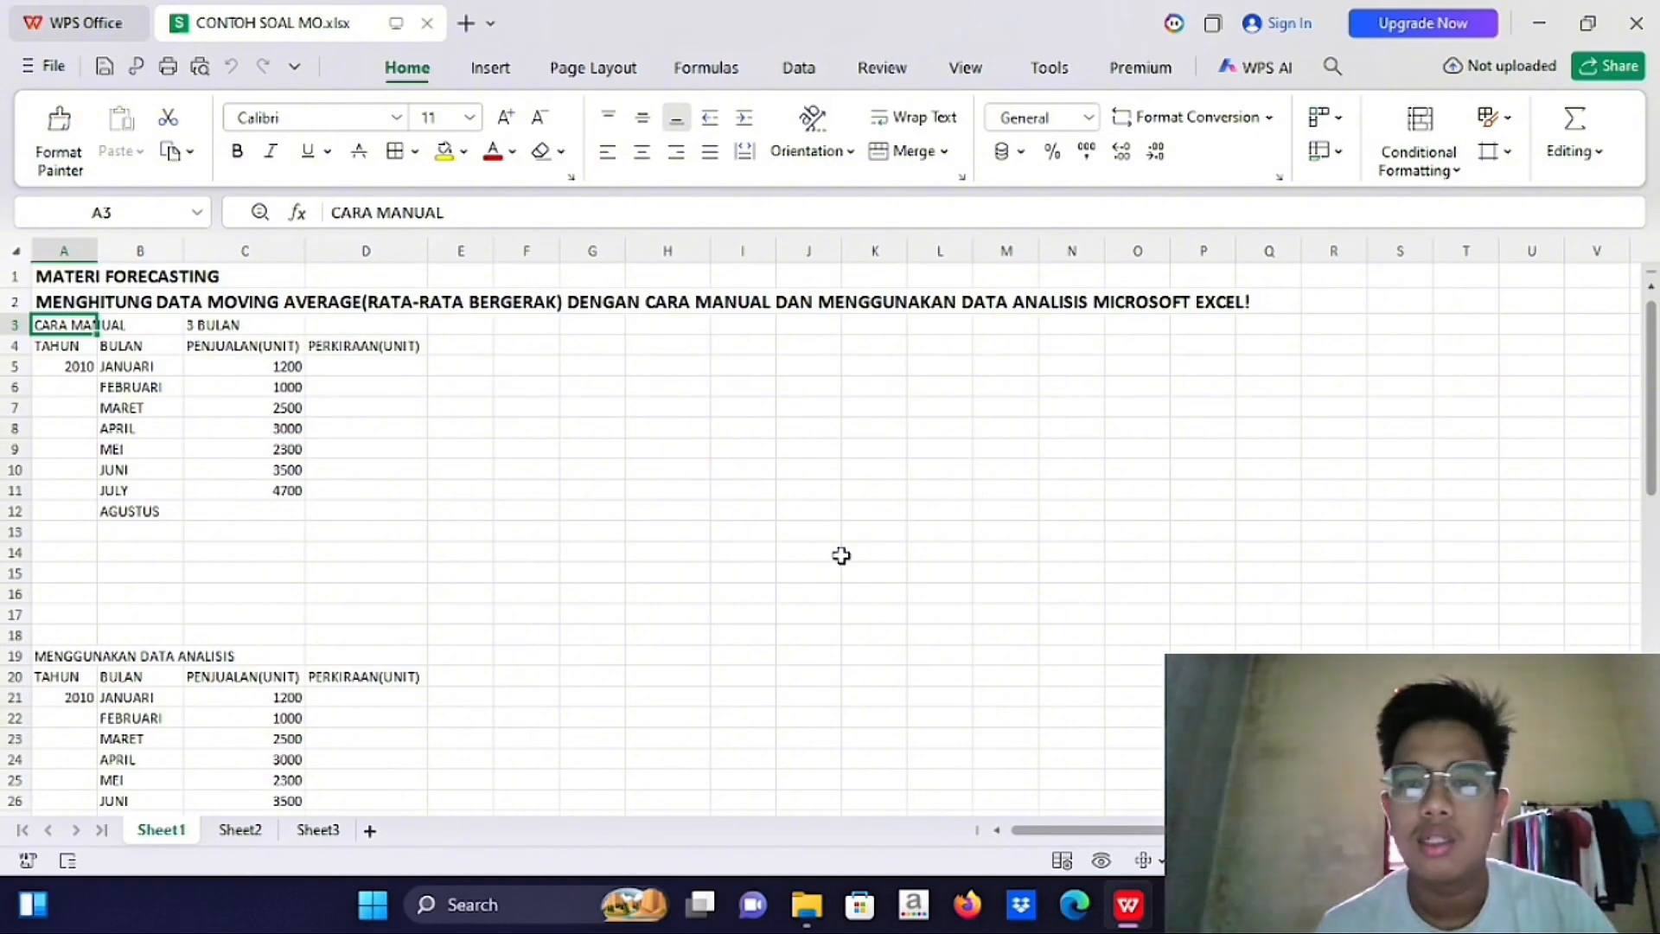
left_click(1651, 22)
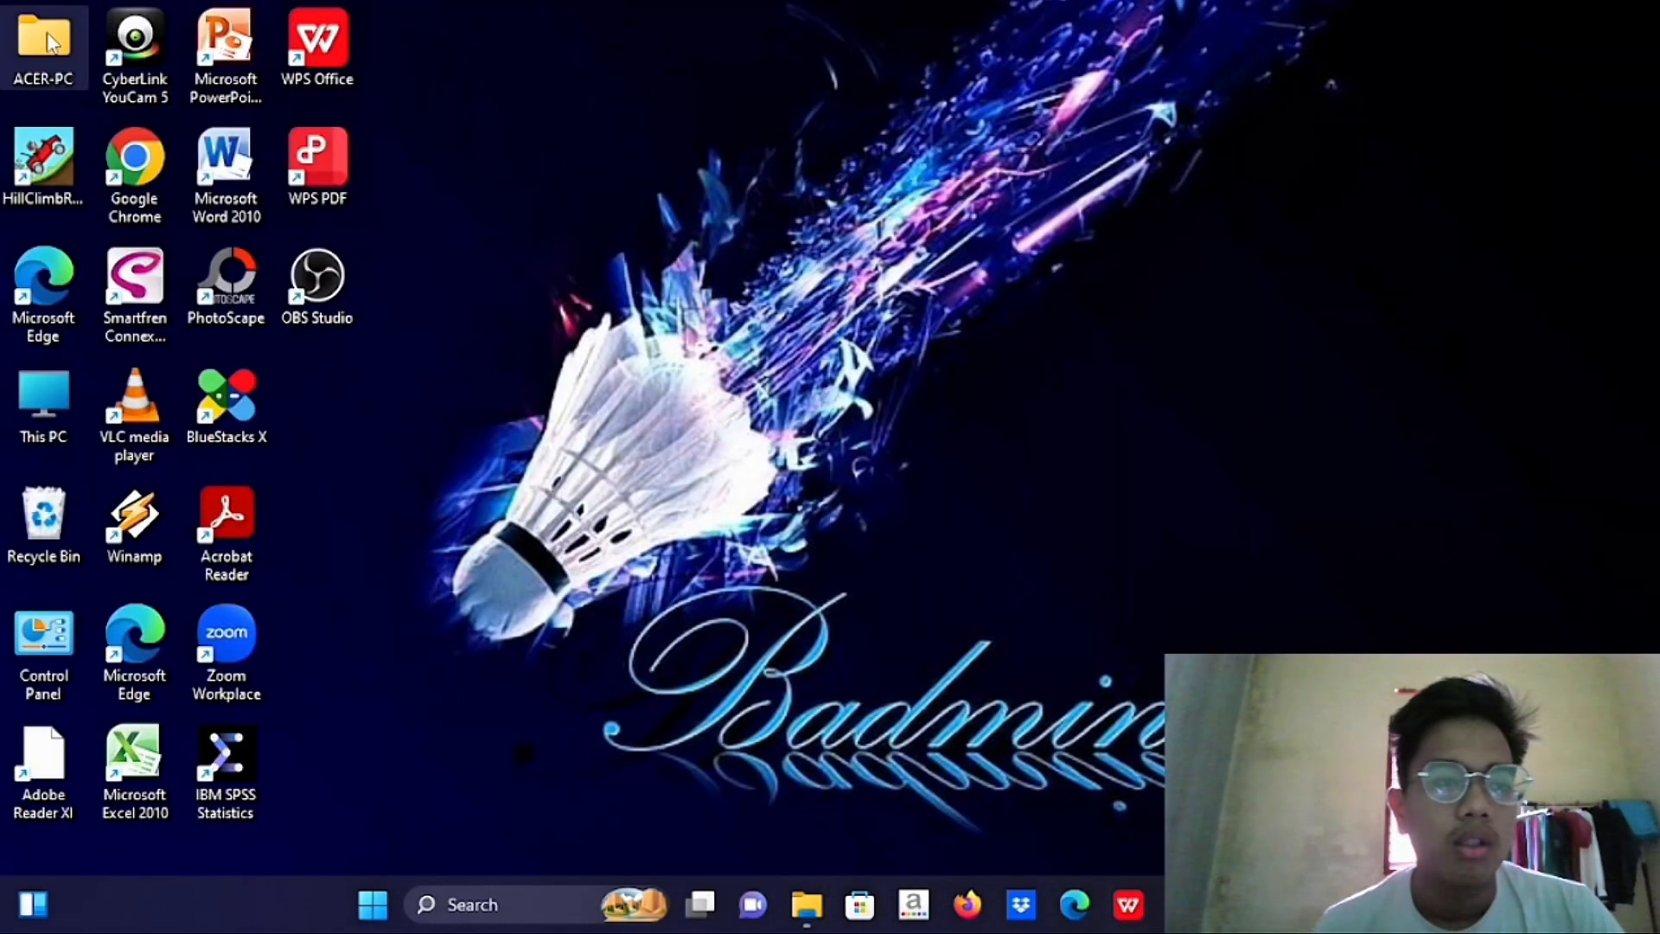
double_click(49, 41)
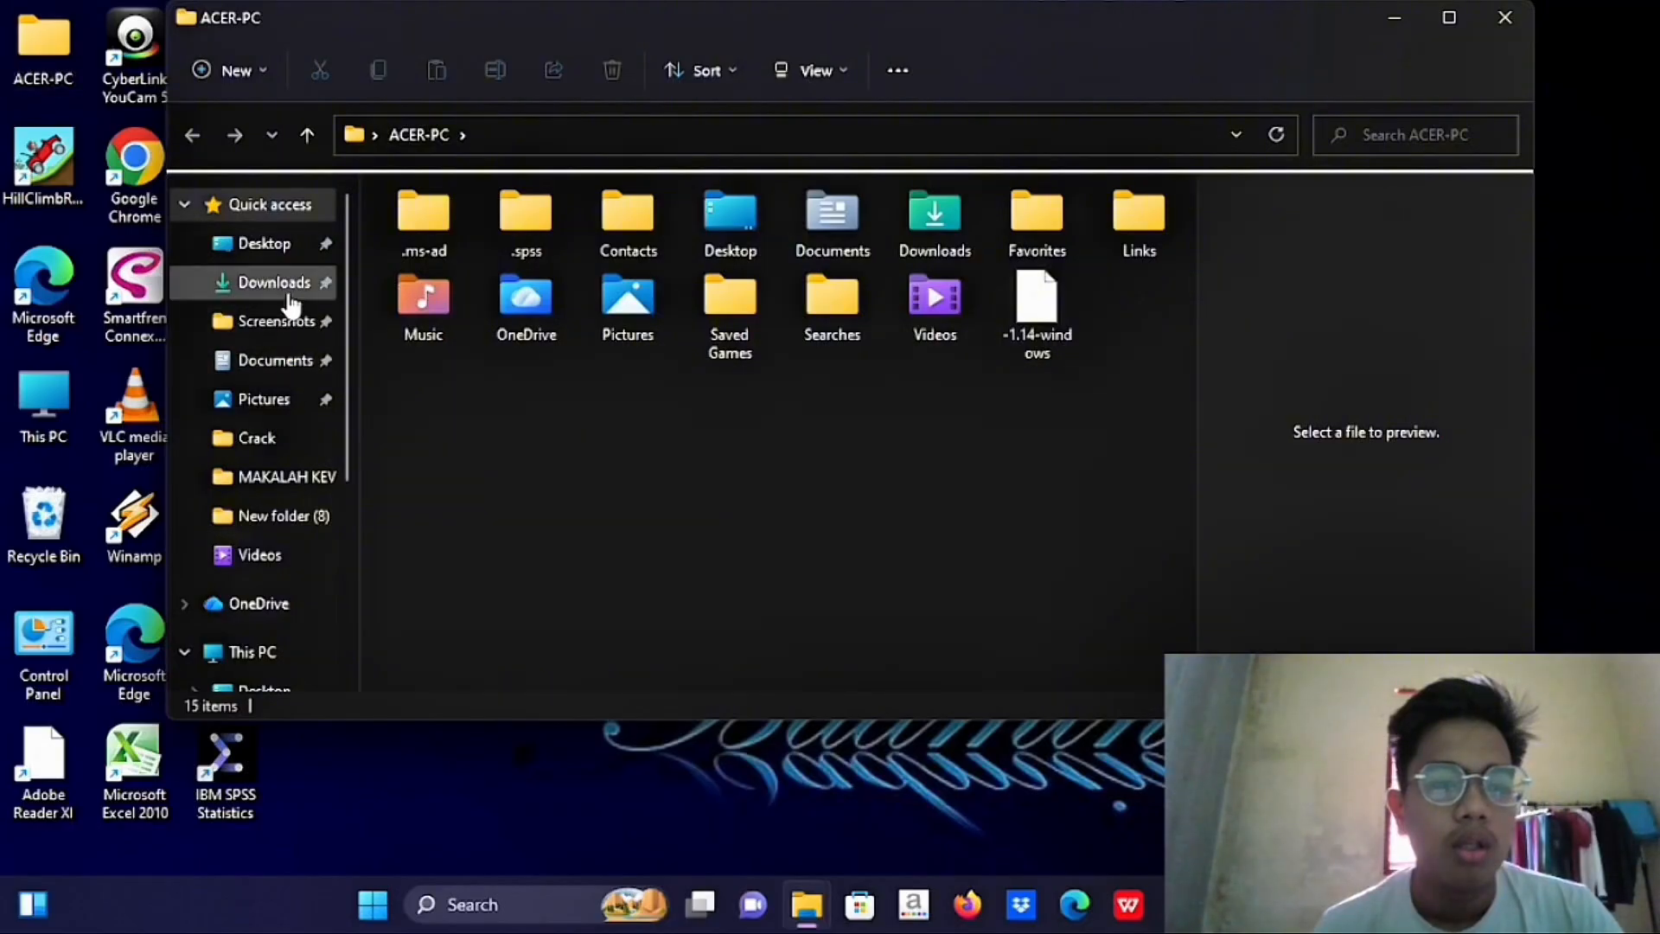
left_click(291, 286)
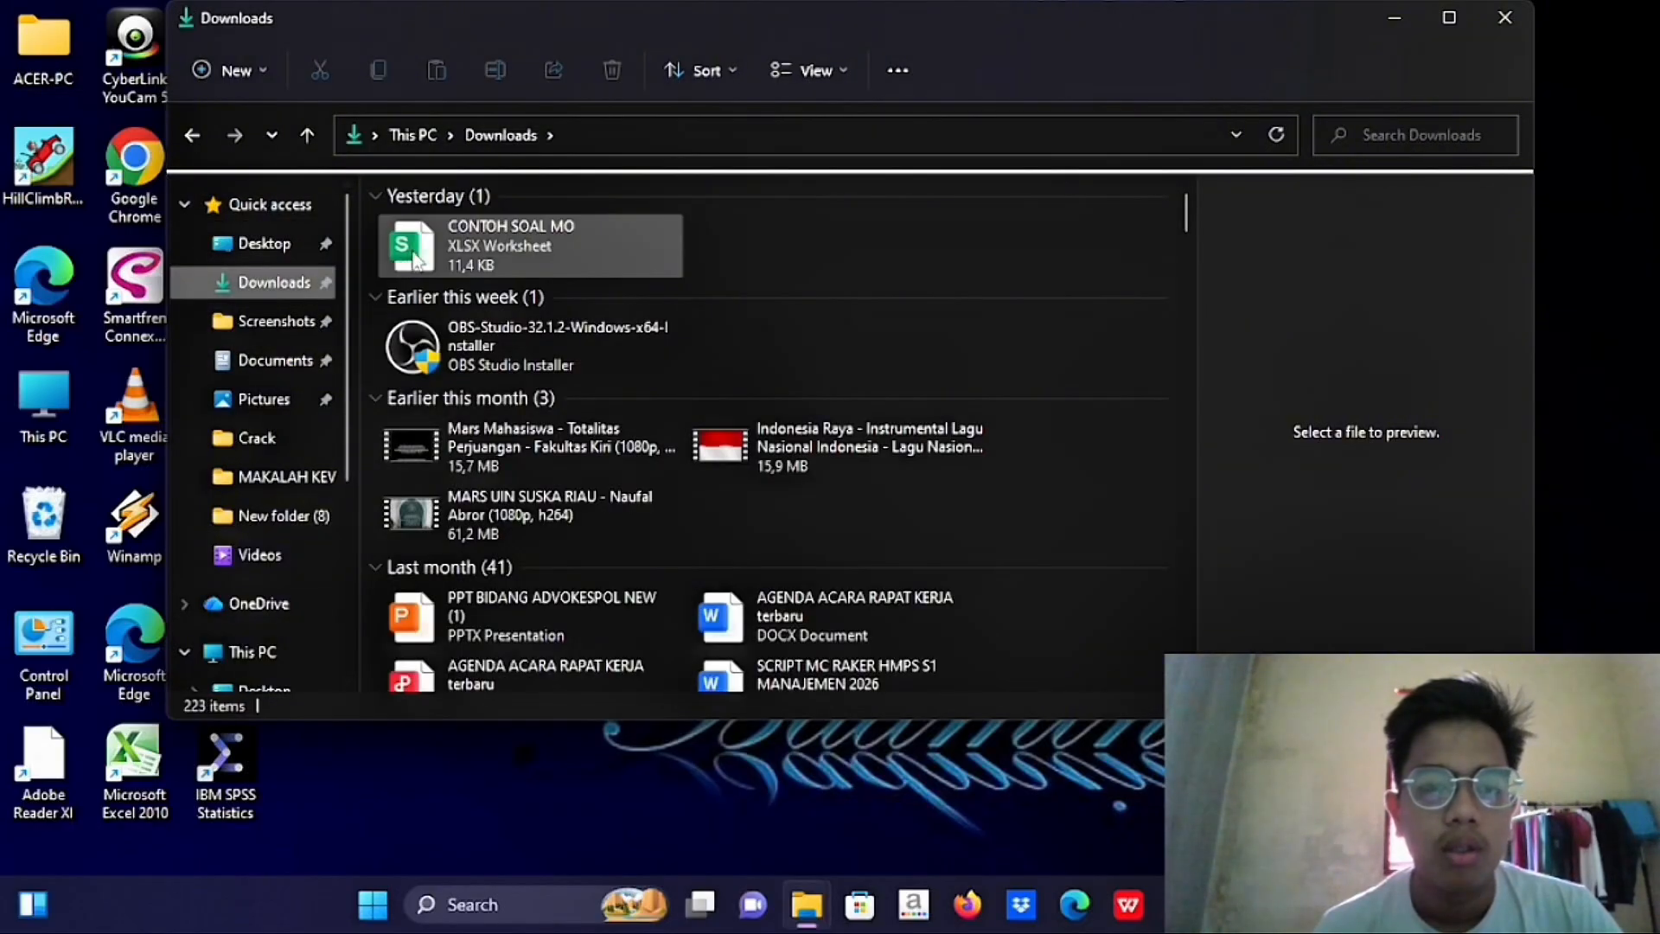
left_click(423, 264)
right_click(424, 263)
mouse_move(670, 370)
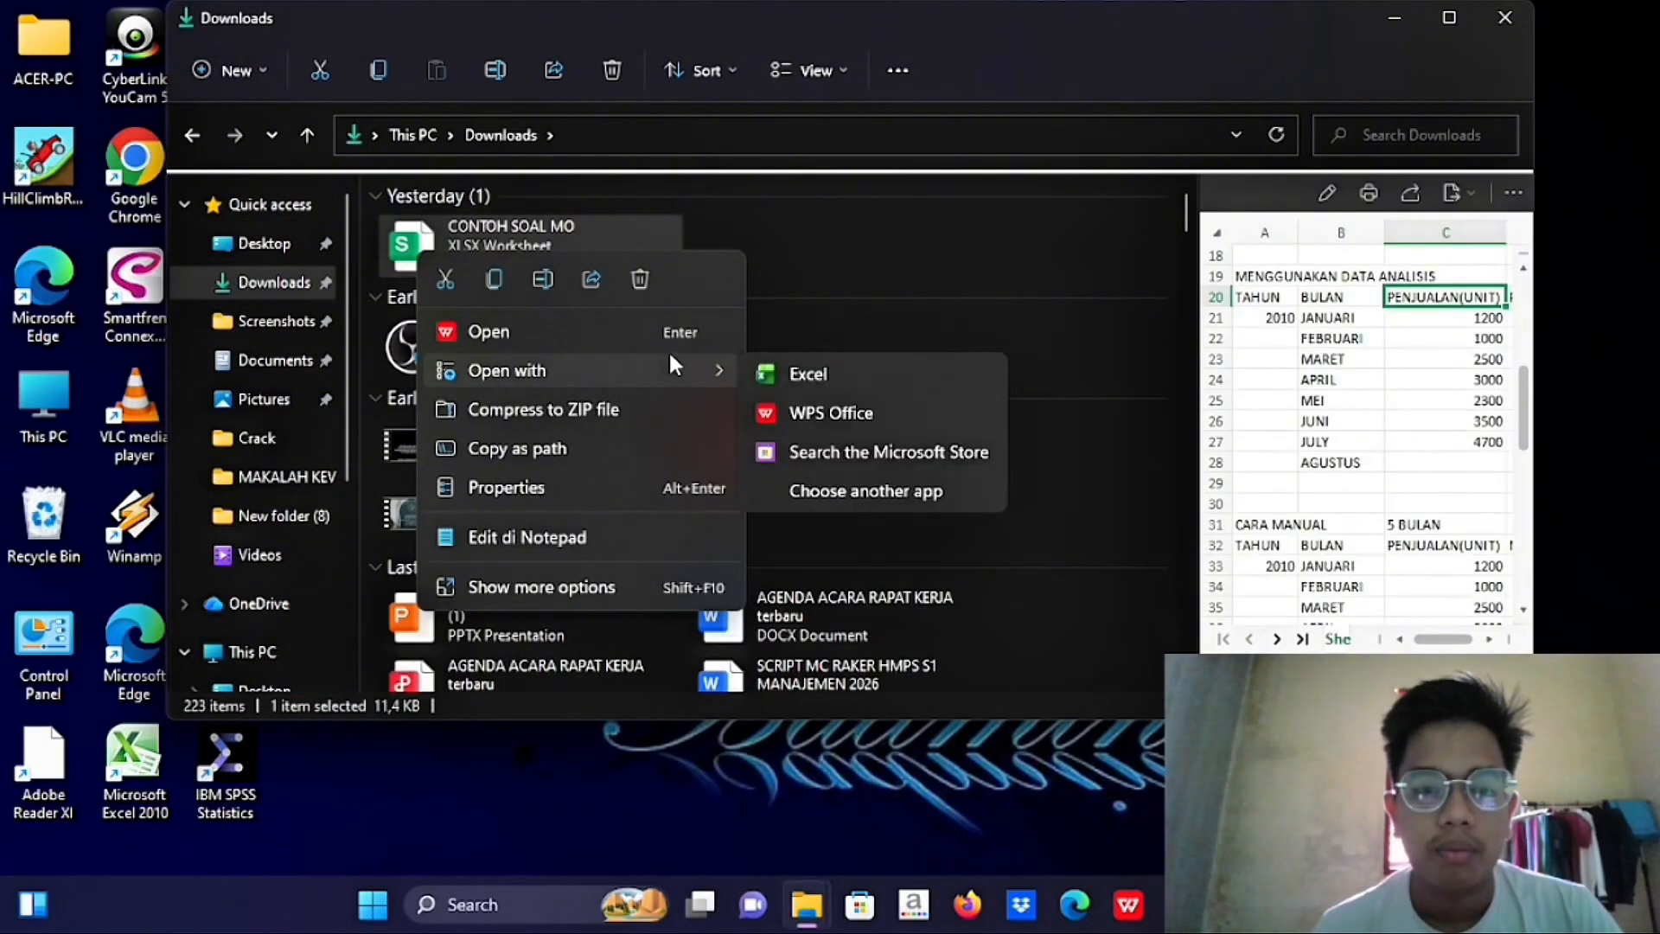
left_click(828, 380)
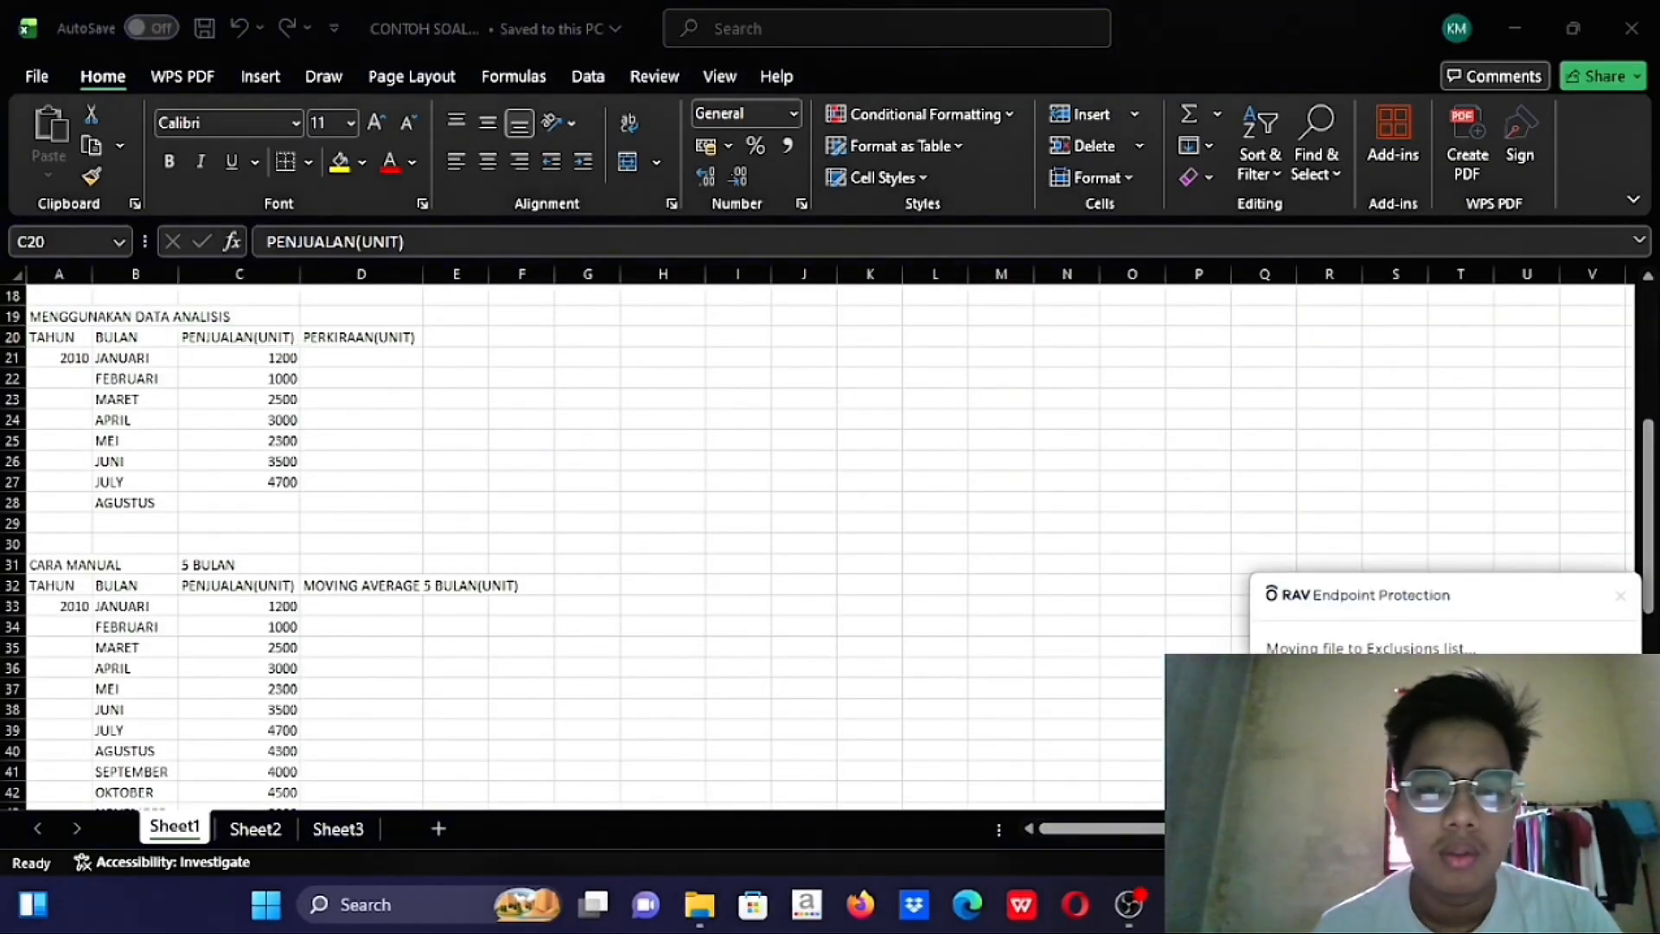
left_click(1621, 603)
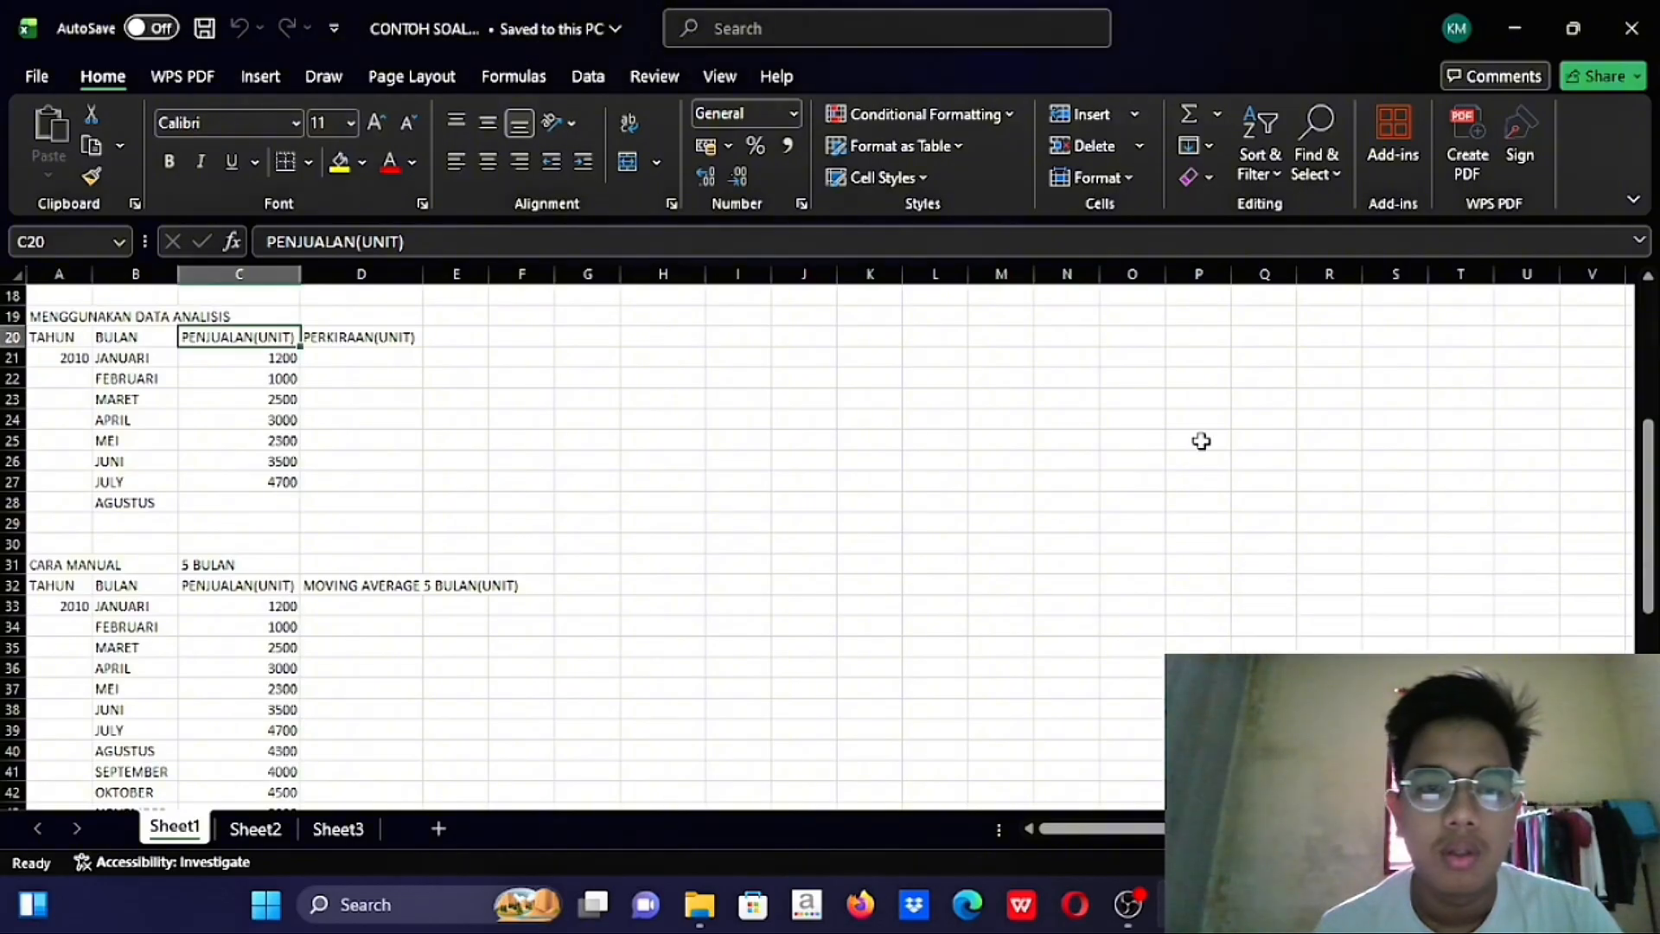
Look over the forecasting worksheet and examine the manual 3 BULAN sales table at its beginning
scroll(1198, 438, "down", 3)
scroll(1197, 439, "up", 5)
scroll(1197, 439, "up", 4)
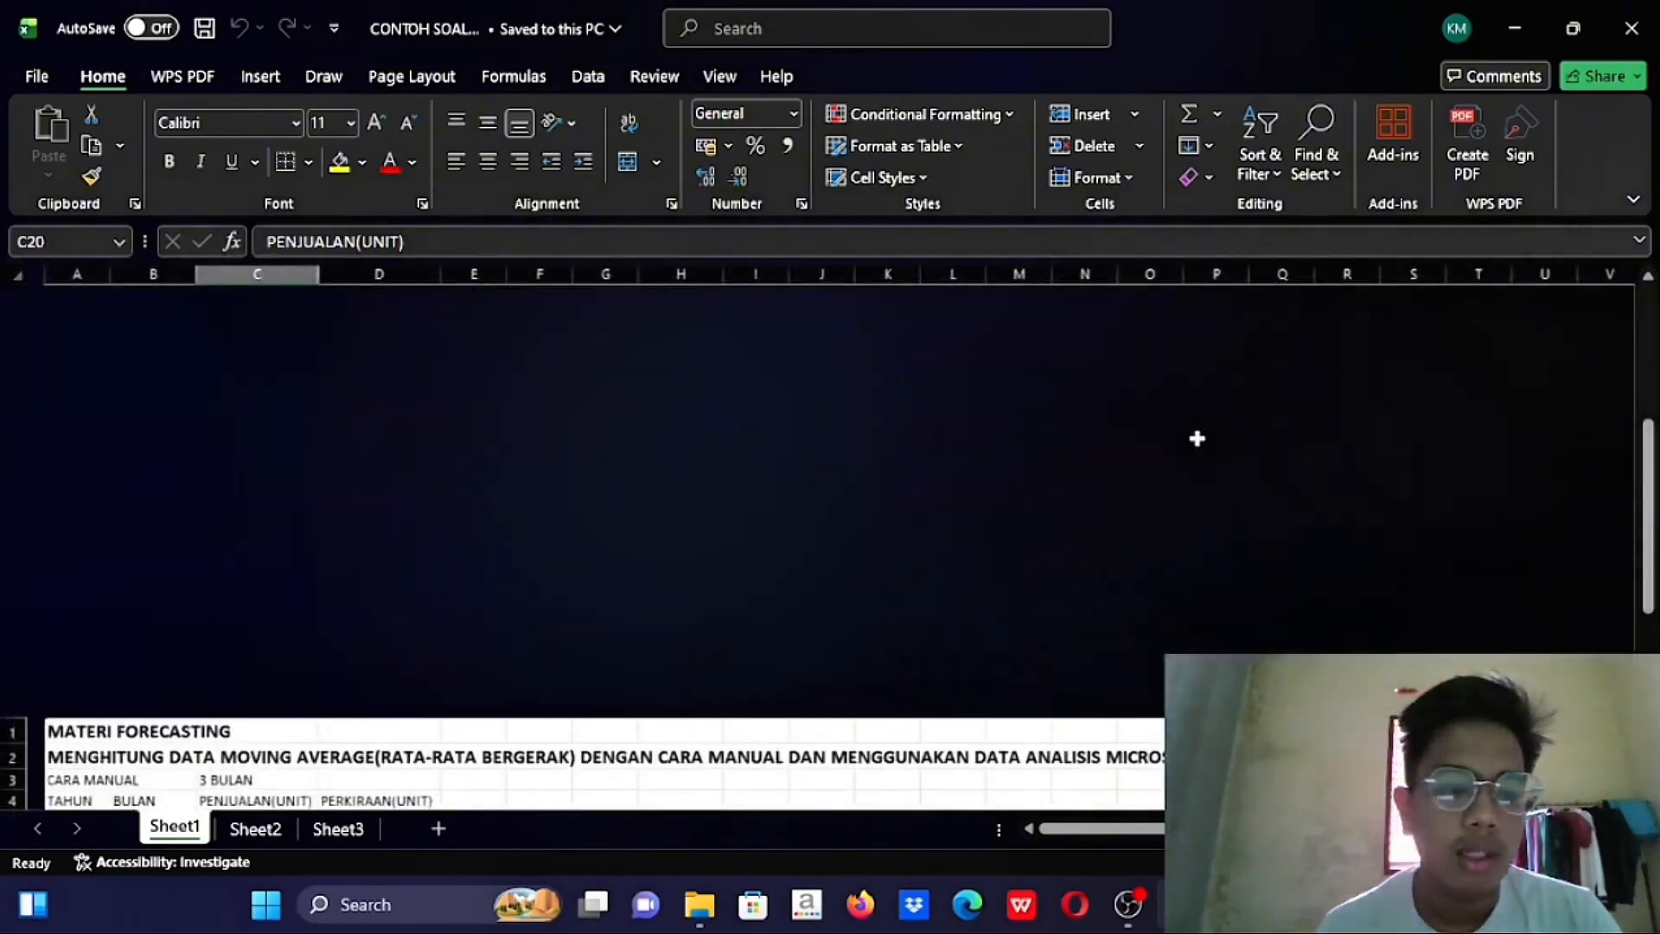
scroll(1197, 438, "down", 1)
scroll(1197, 439, "up", 1)
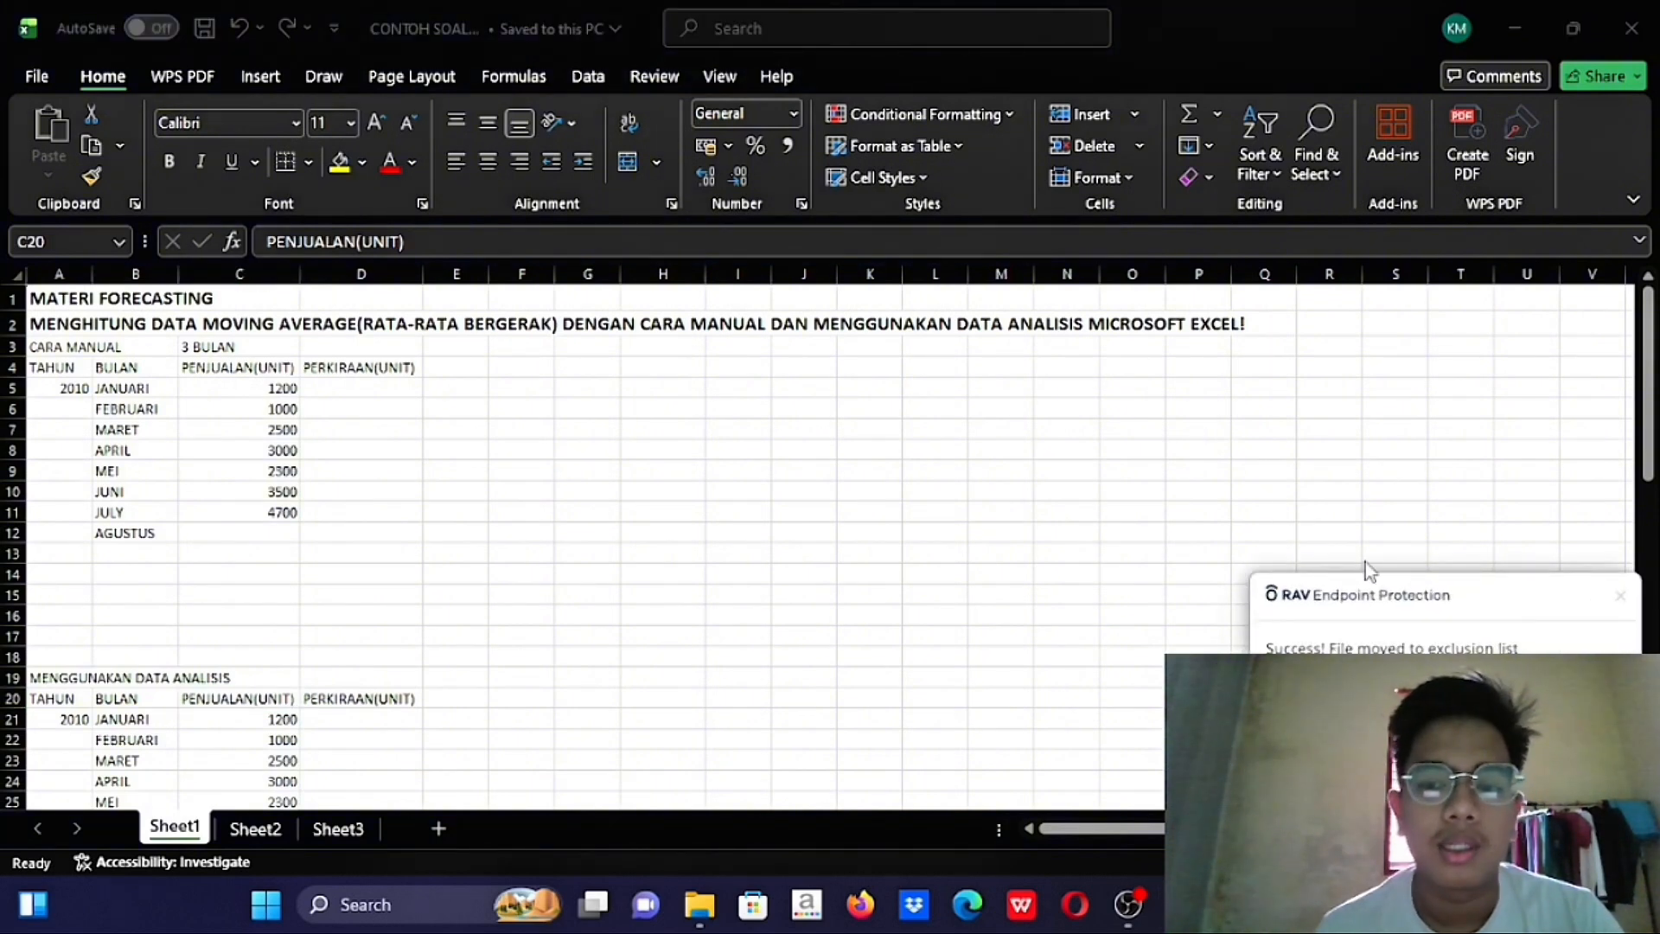
left_click(1619, 605)
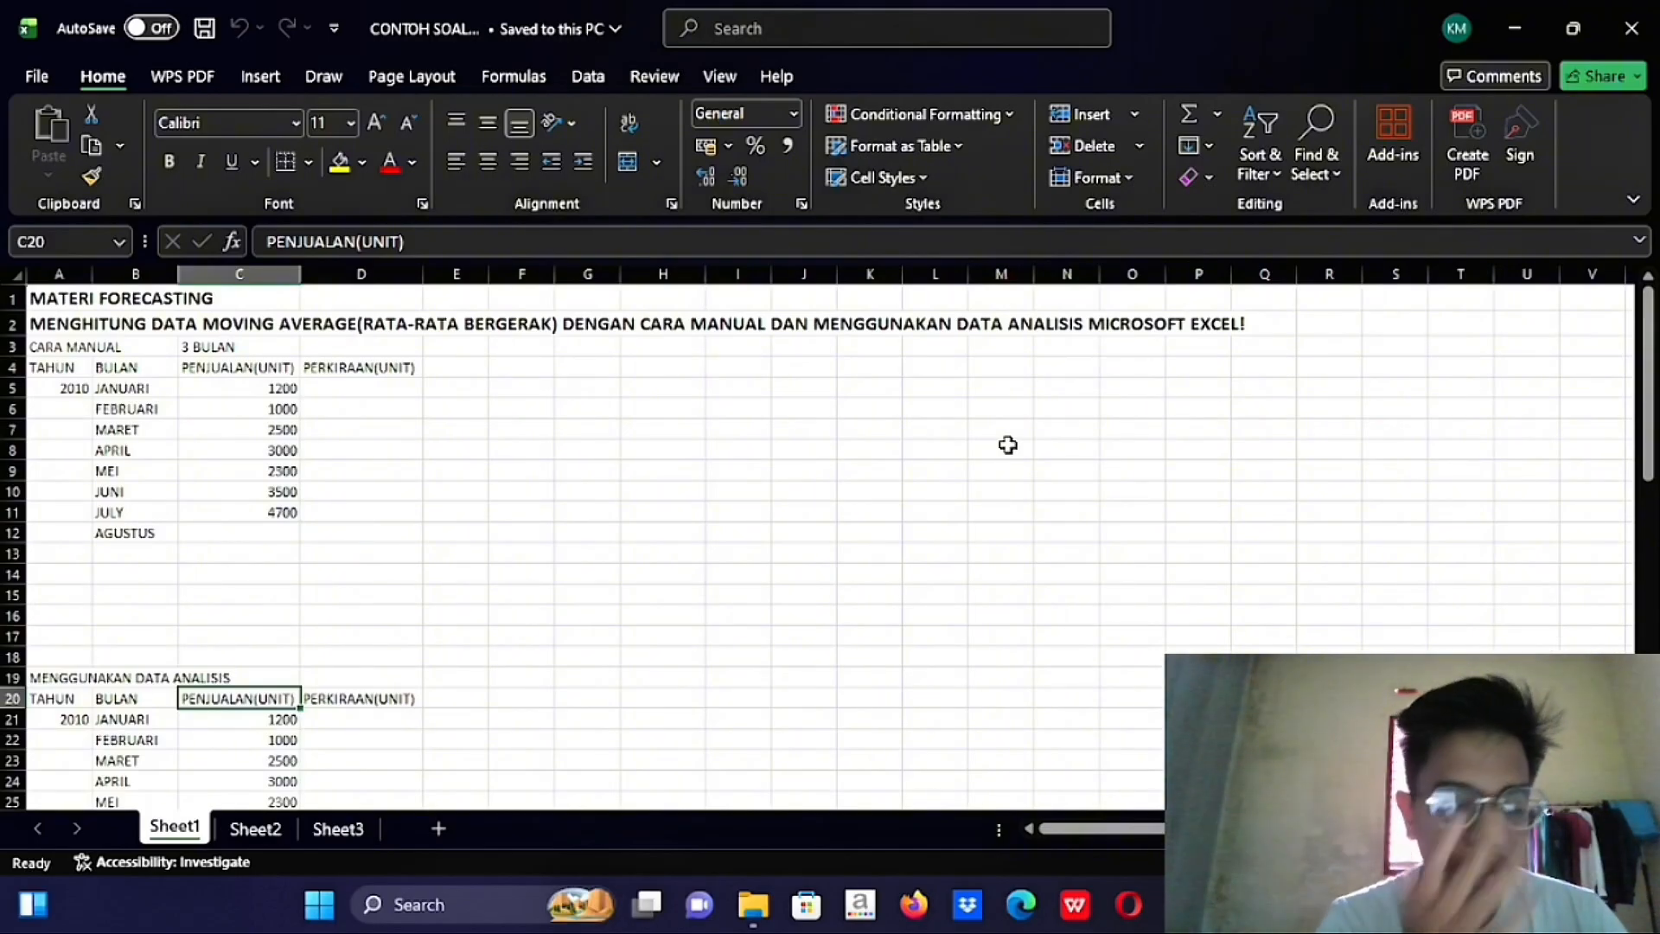
scroll(1009, 444, "down", 2)
scroll(1008, 445, "up", 2)
scroll(1008, 445, "down", 1)
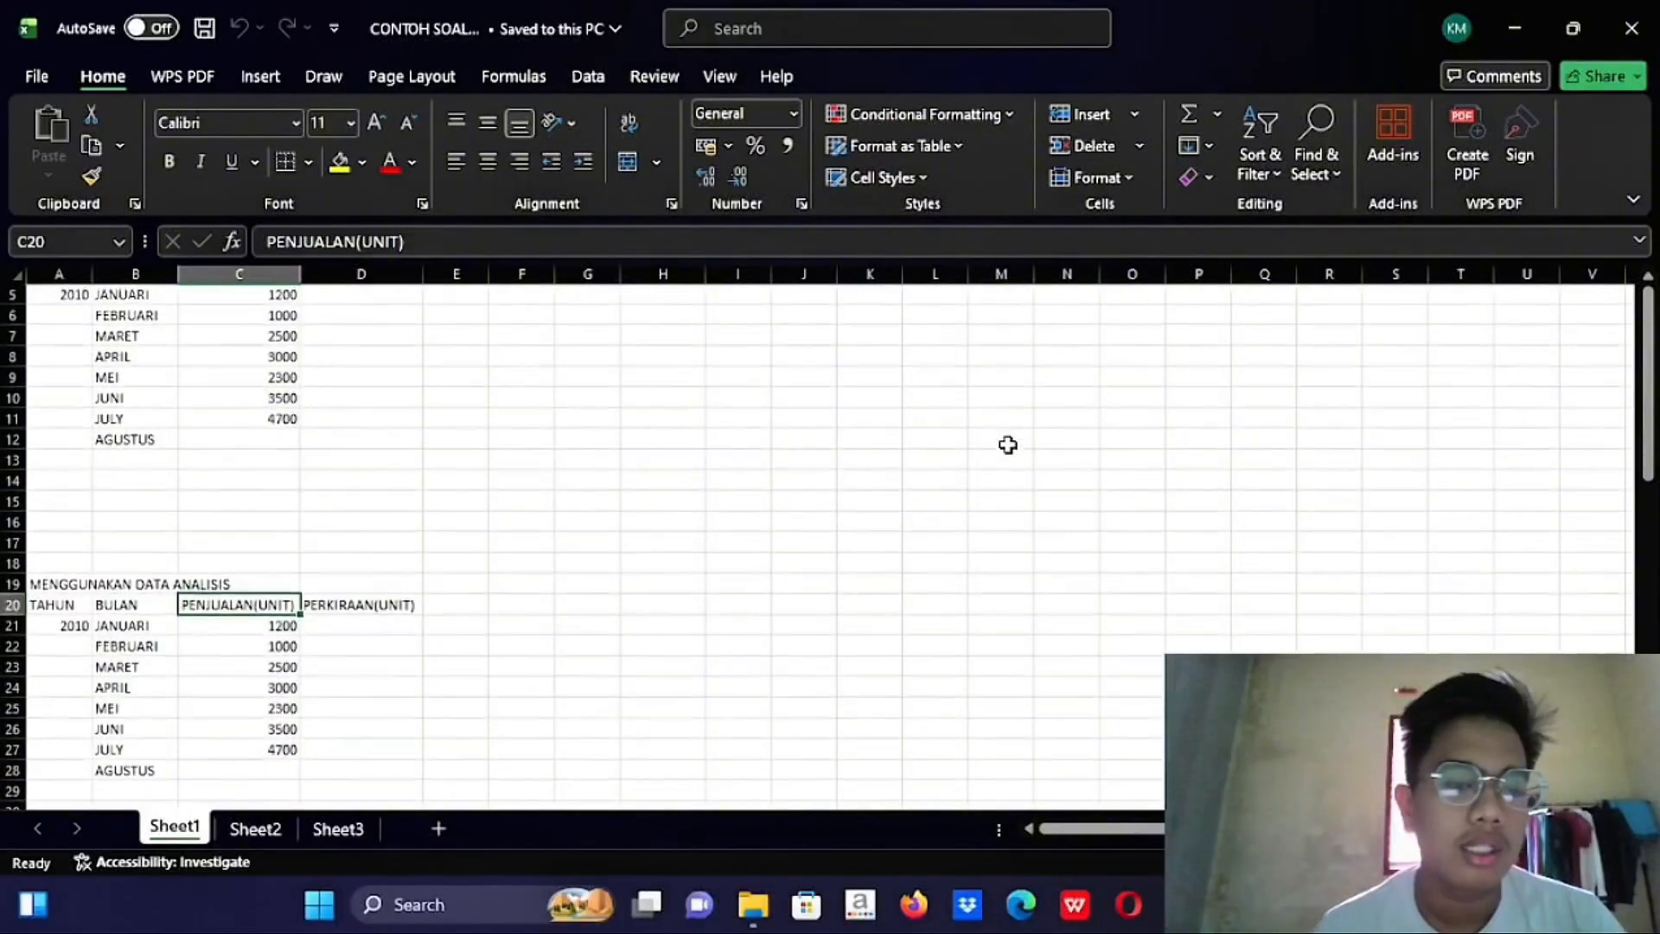
scroll(1008, 444, "up", 1)
scroll(1008, 445, "down", 7)
scroll(1009, 445, "up", 7)
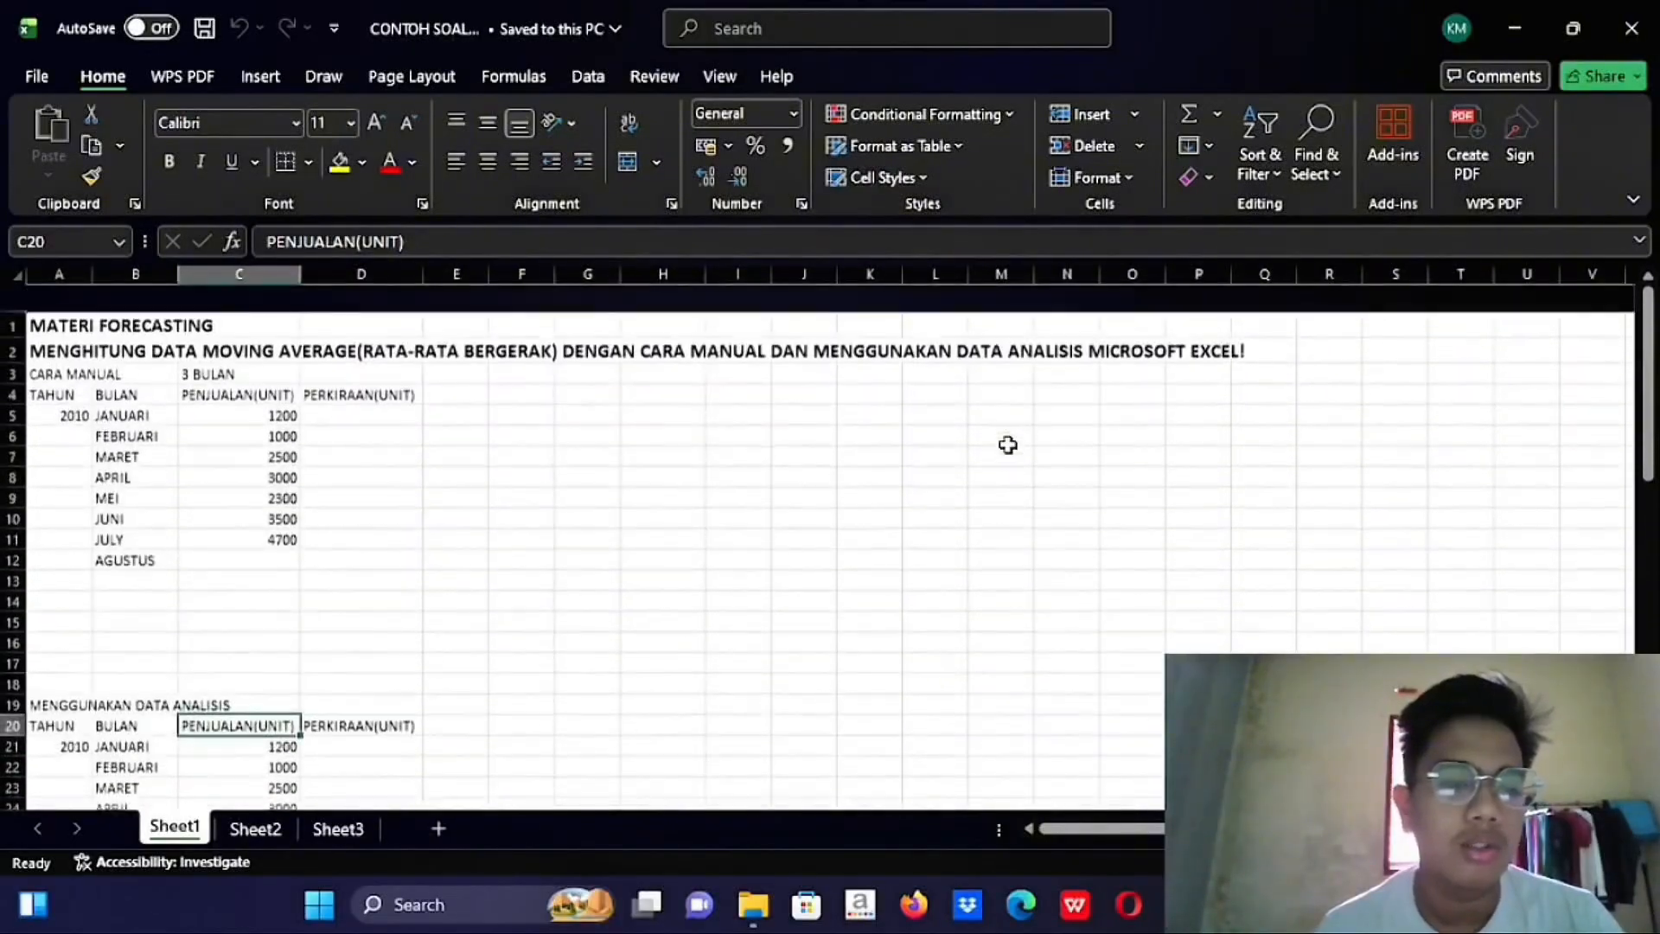
scroll(865, 406, "down", 1)
scroll(719, 361, "up", 1)
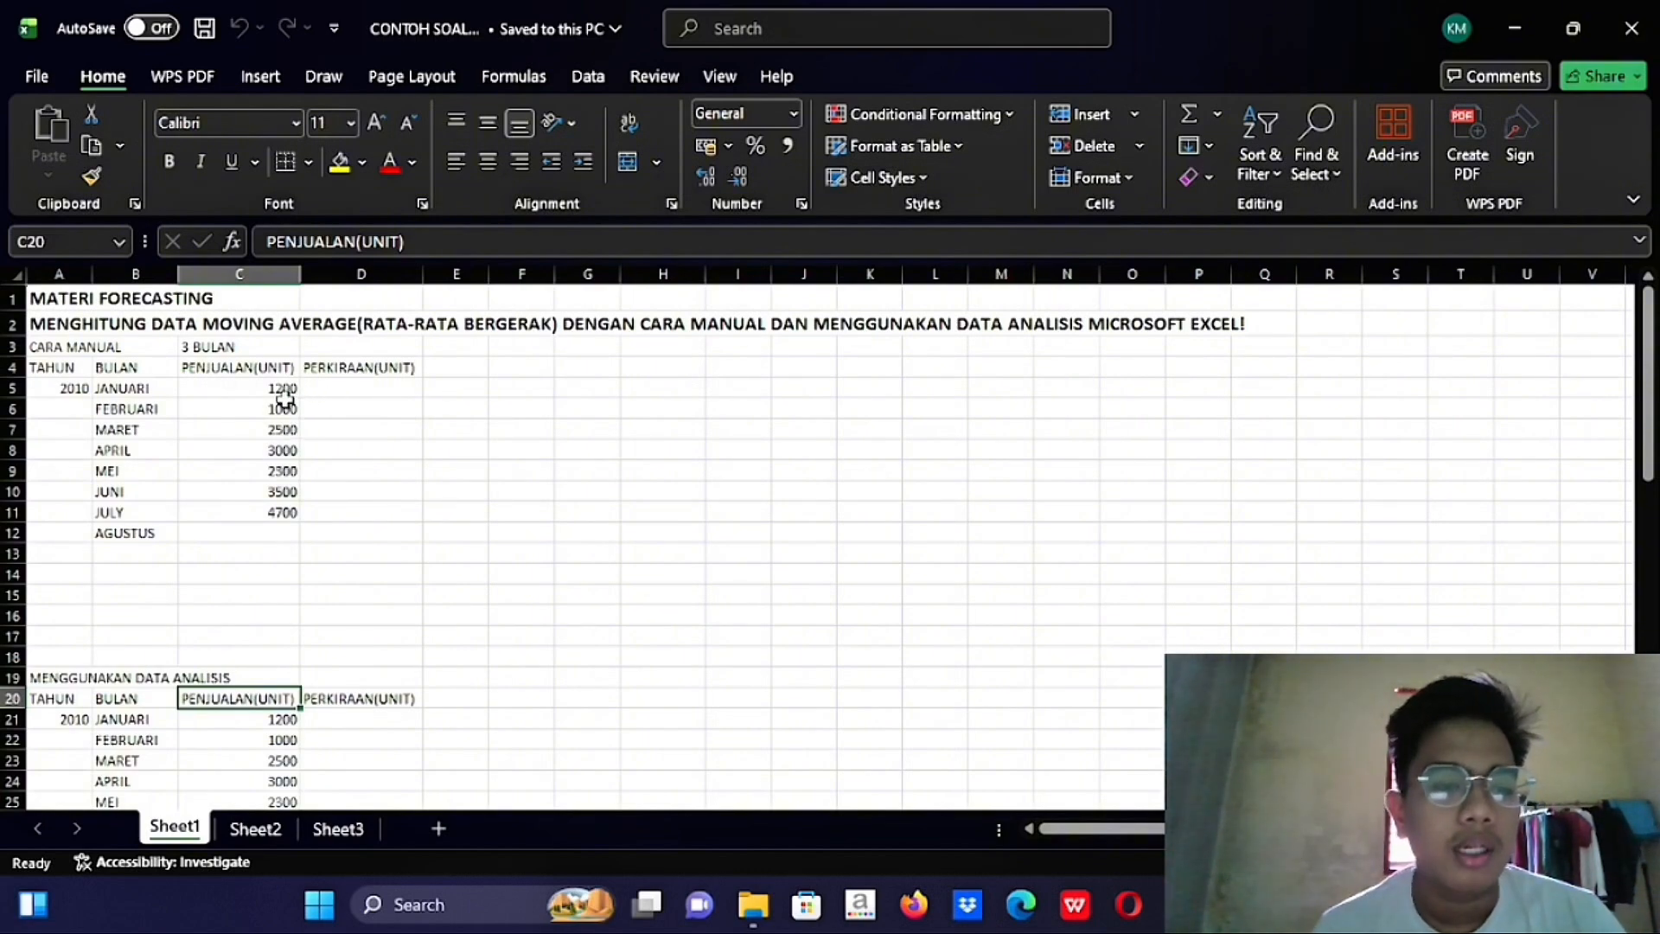
scroll(297, 503, "down", 1)
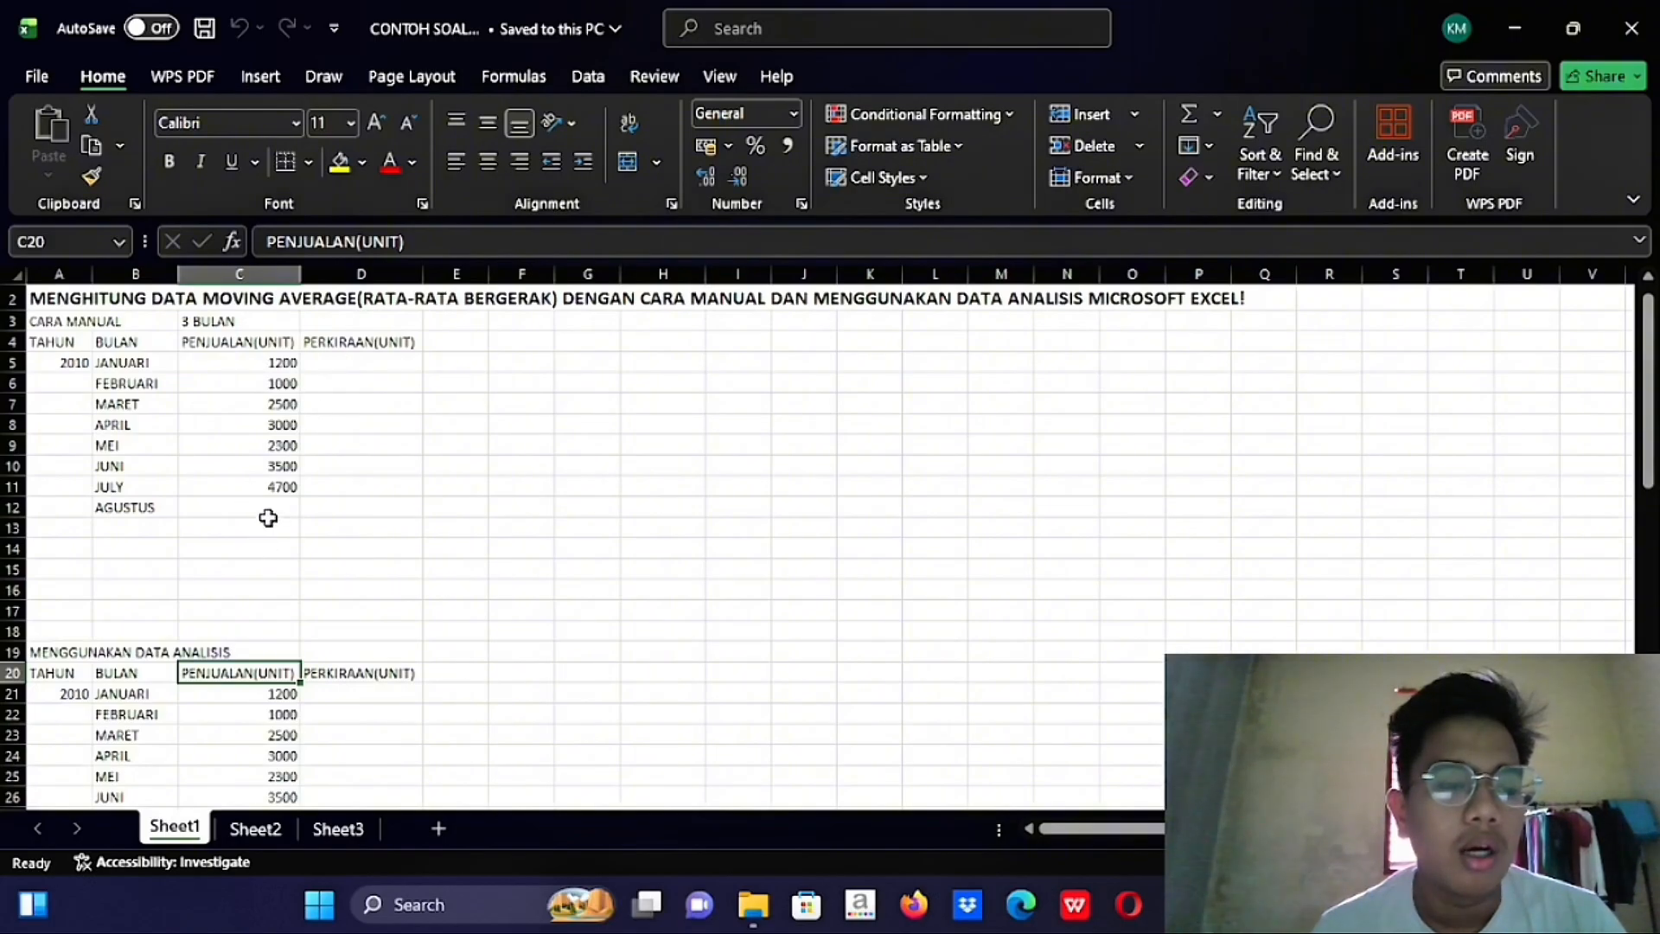
Compare the months and sales figures in the 3 BULAN tables with those in the manual 5 BULAN table
left_click(215, 322)
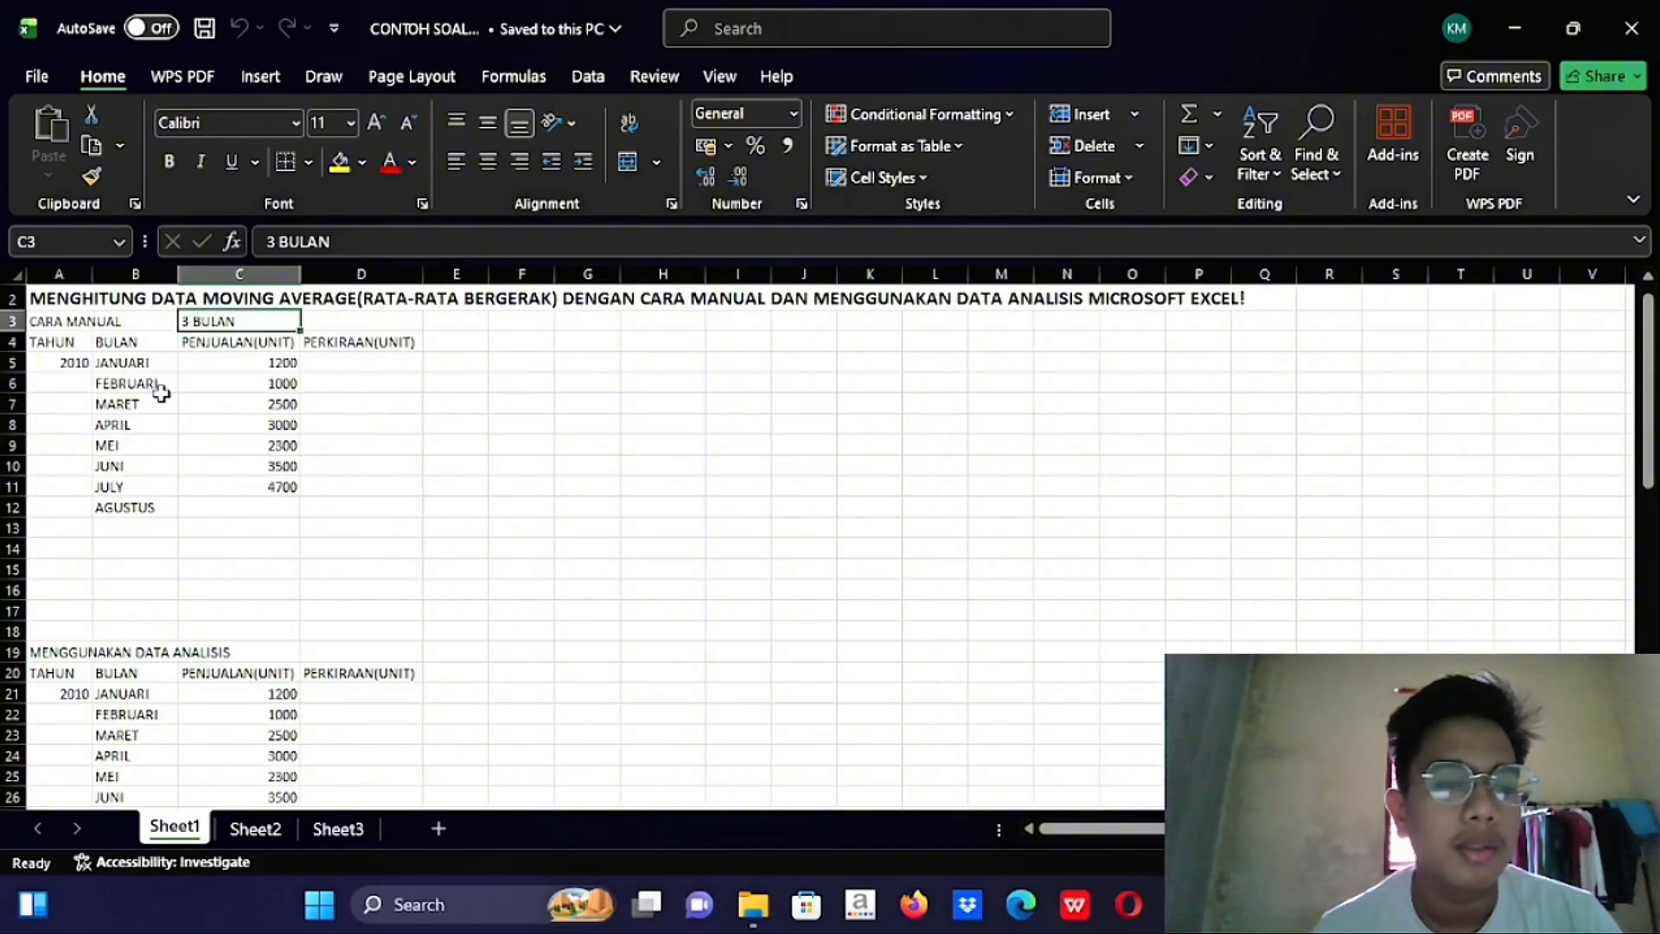
scroll(161, 391, "down", 4)
scroll(161, 394, "down", 1)
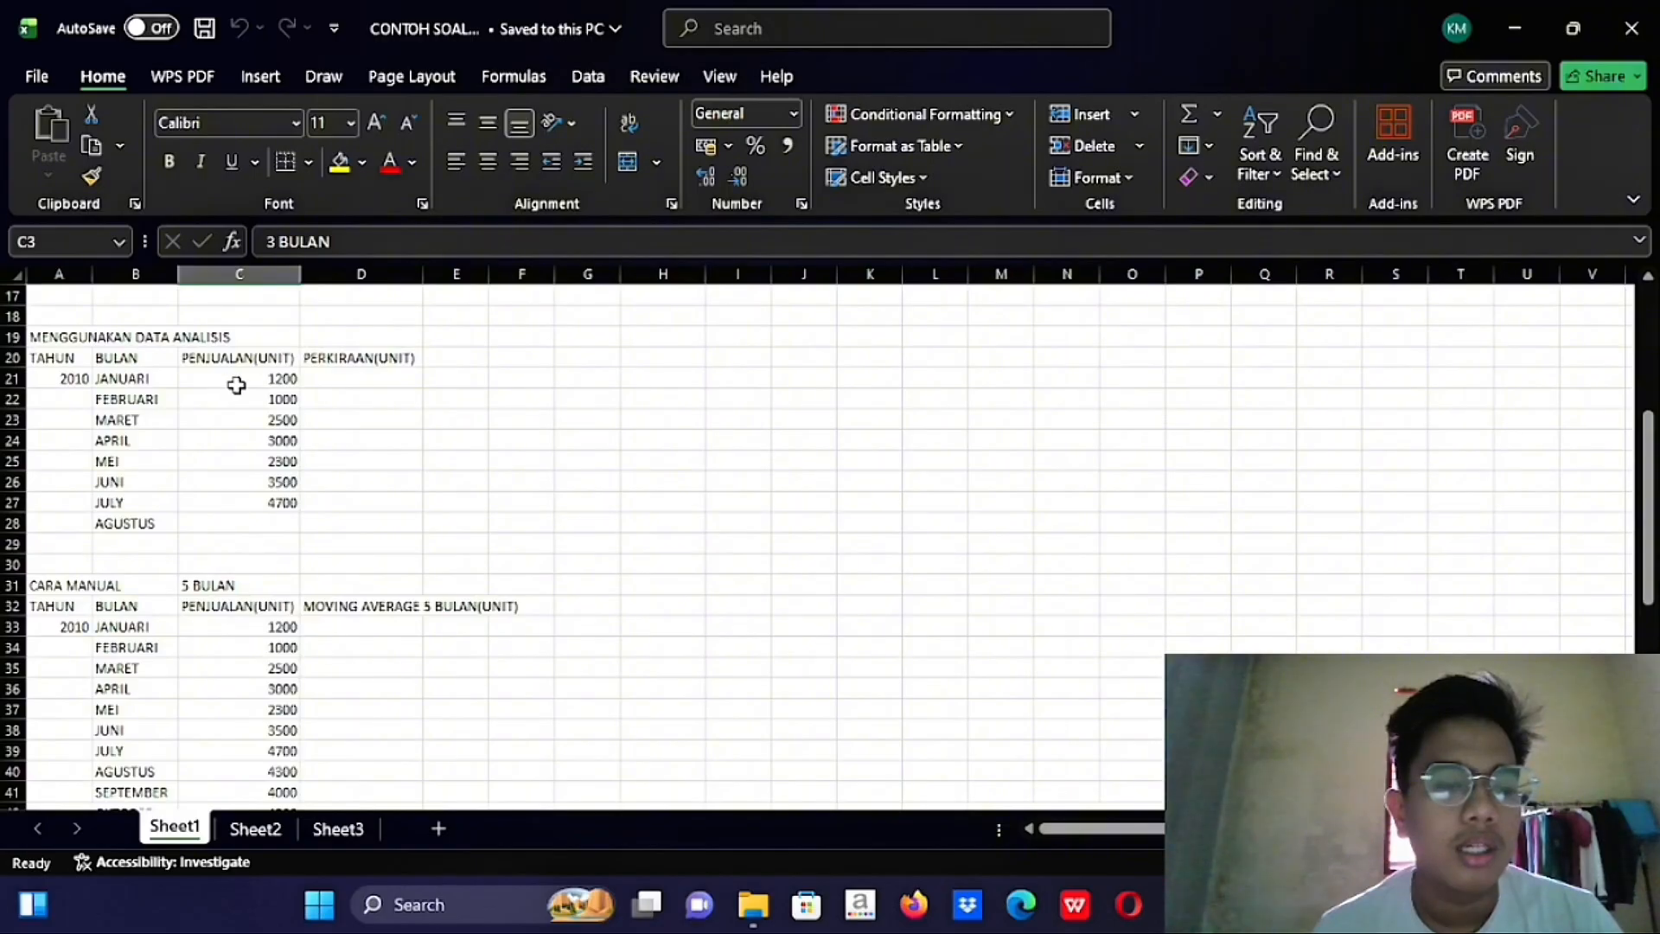
left_click(289, 518)
scroll(289, 517, "down", 2)
scroll(289, 517, "down", 2)
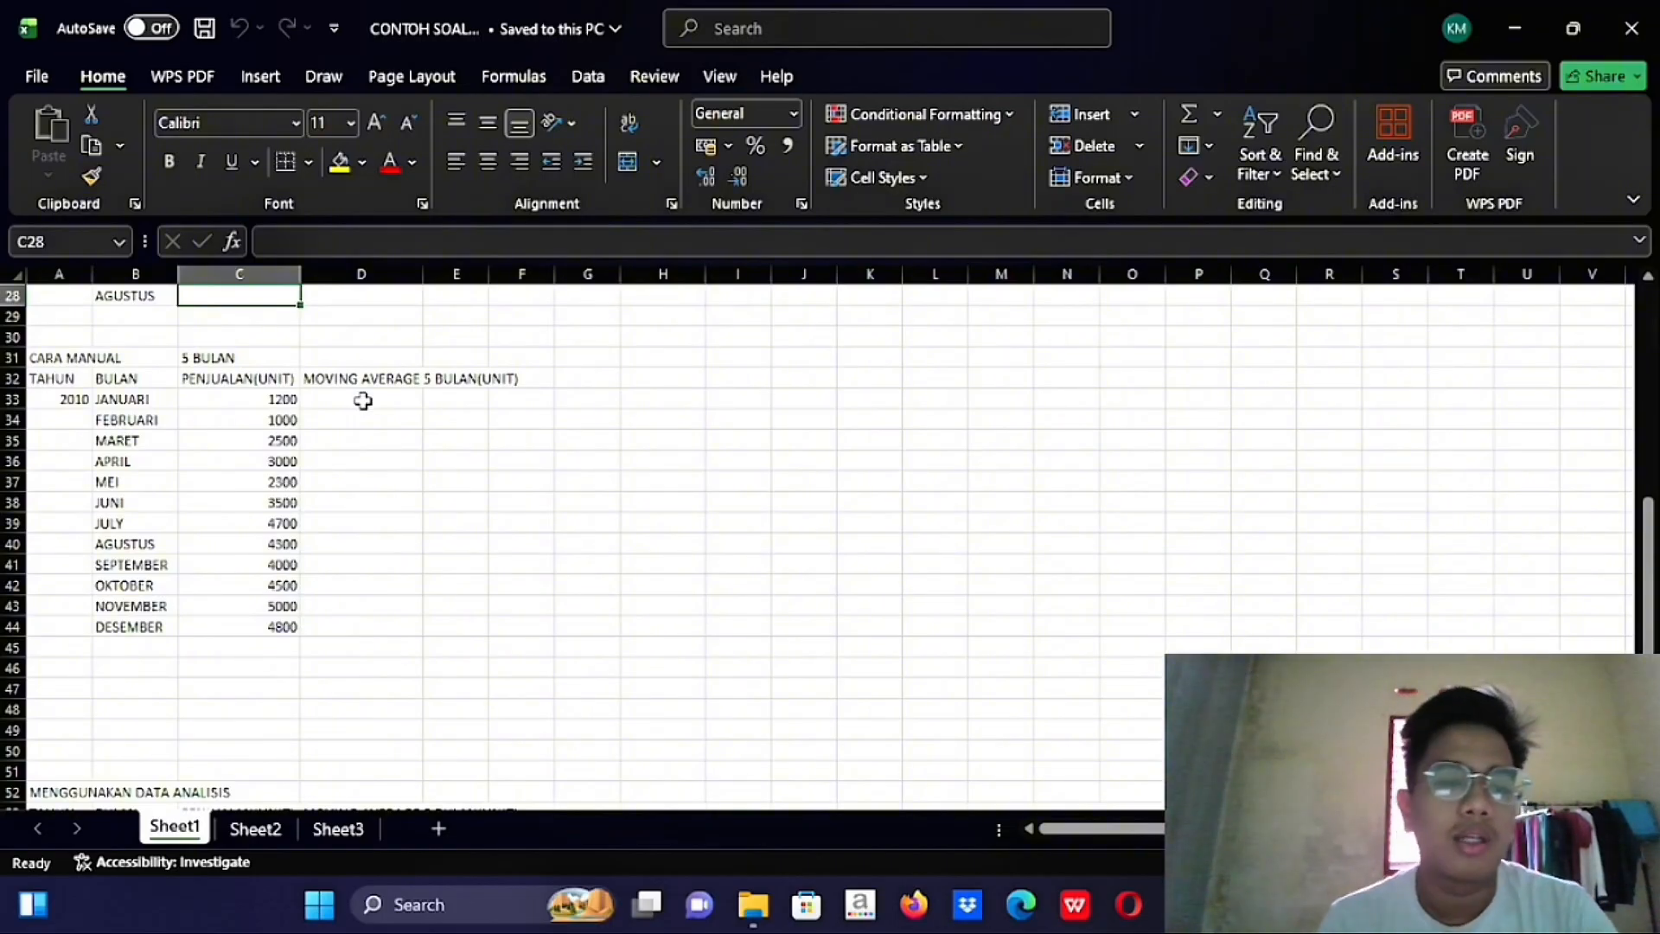
scroll(363, 400, "up", 3)
scroll(360, 397, "down", 3)
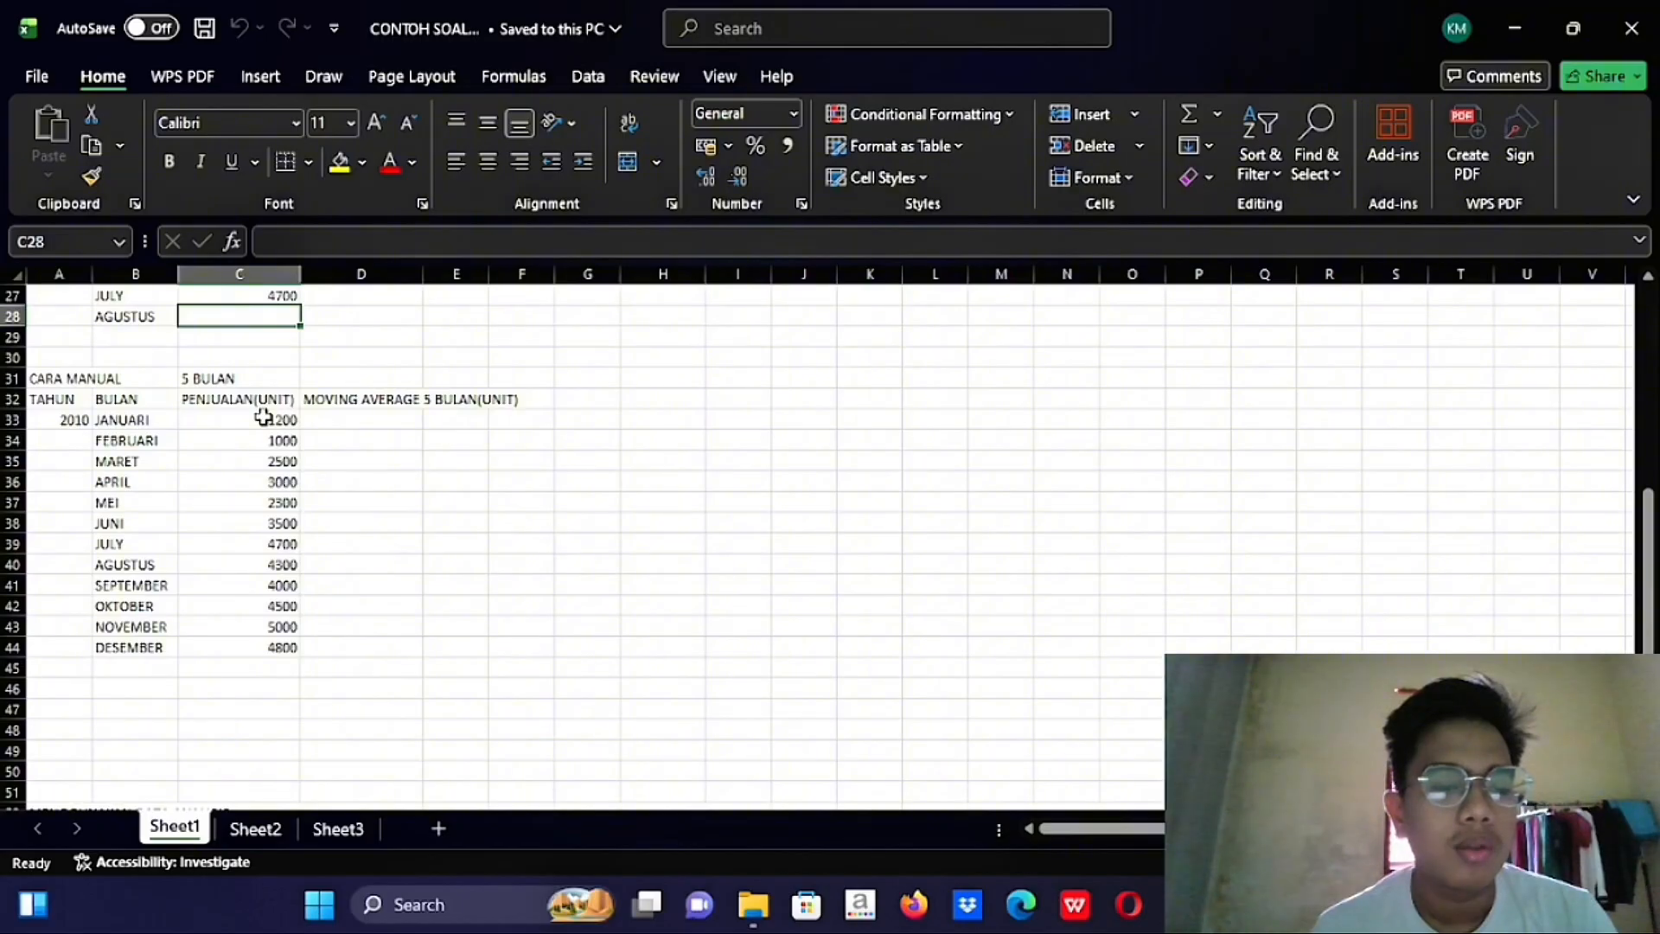
scroll(270, 629, "up", 4)
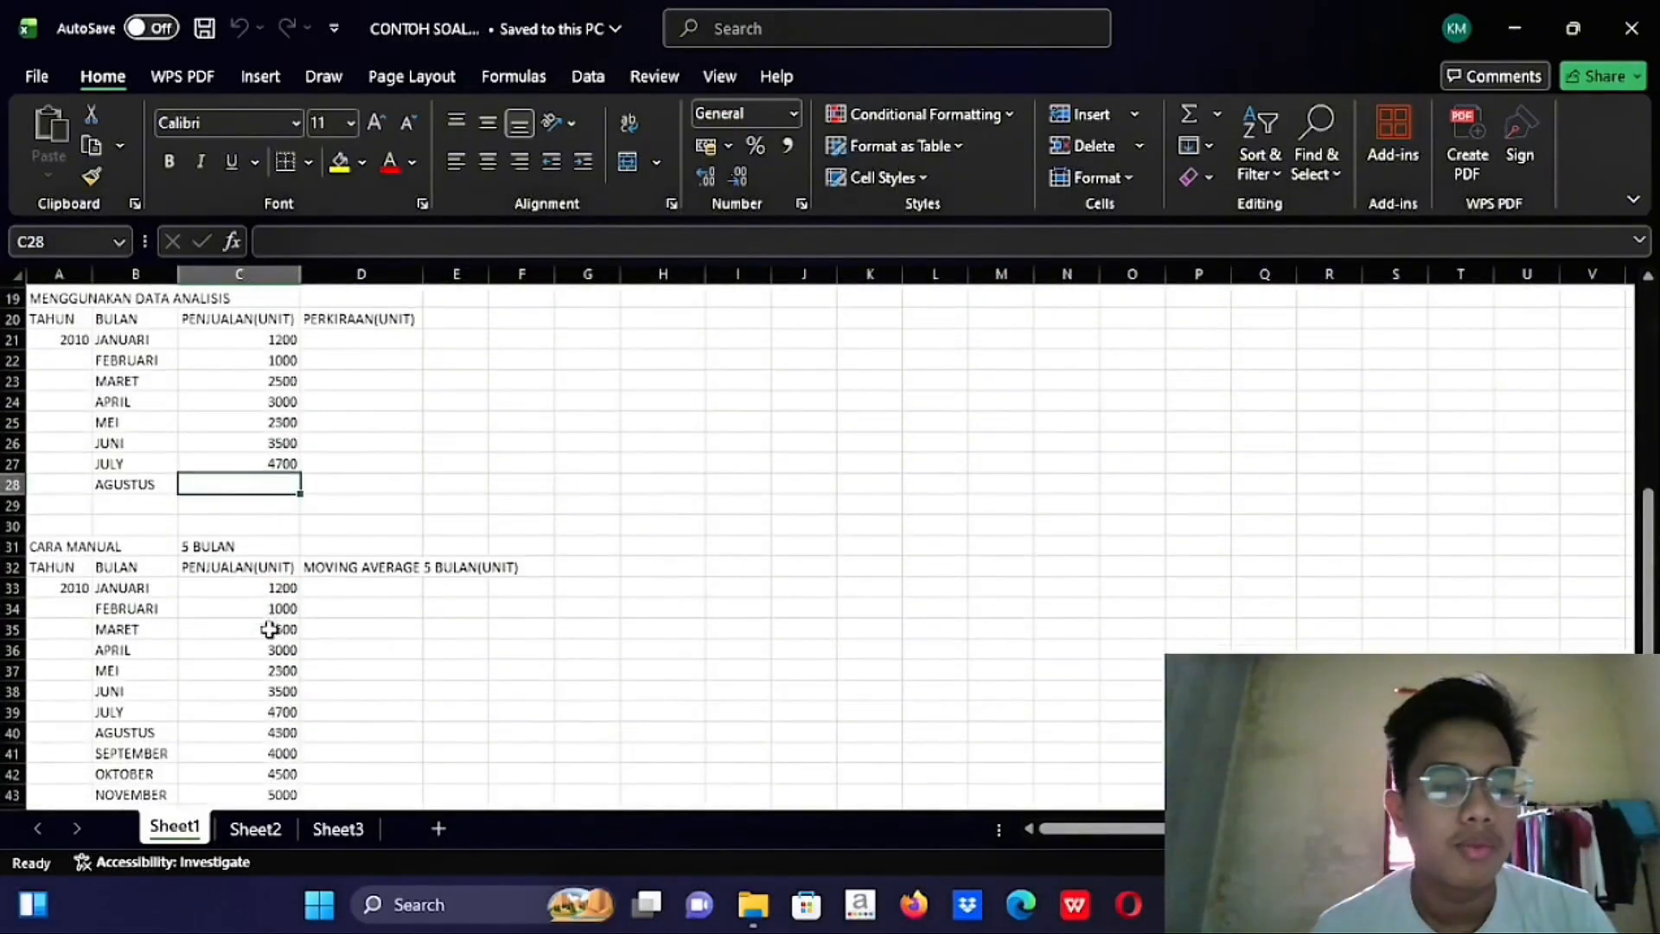
scroll(270, 629, "down", 1)
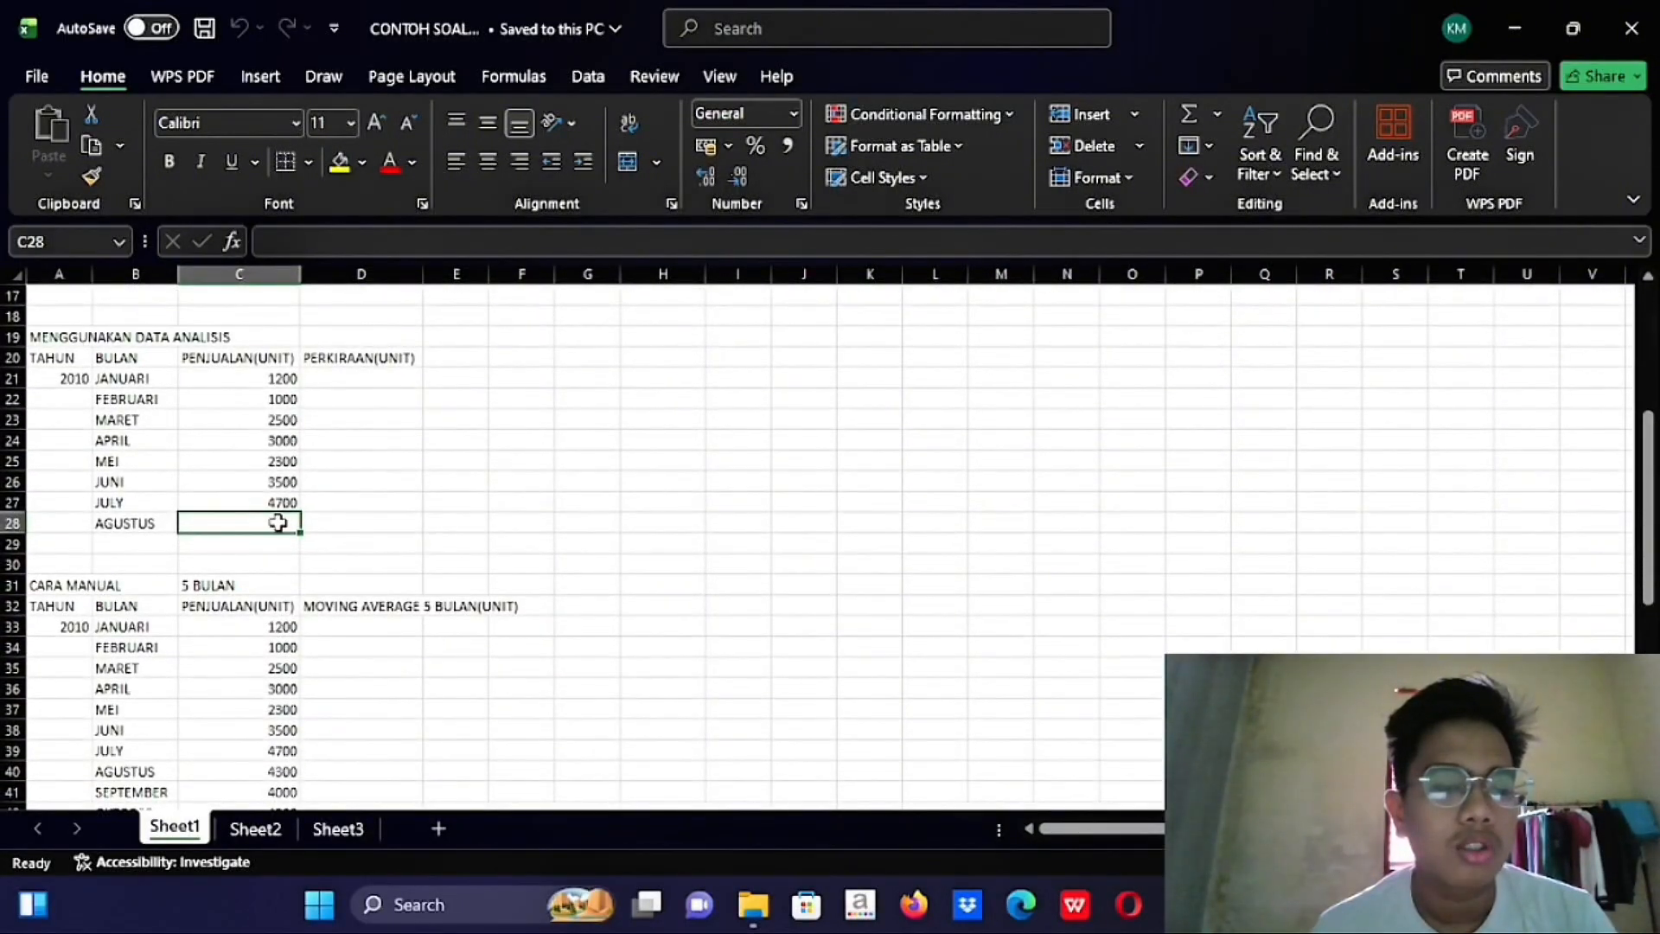
scroll(277, 522, "down", 5)
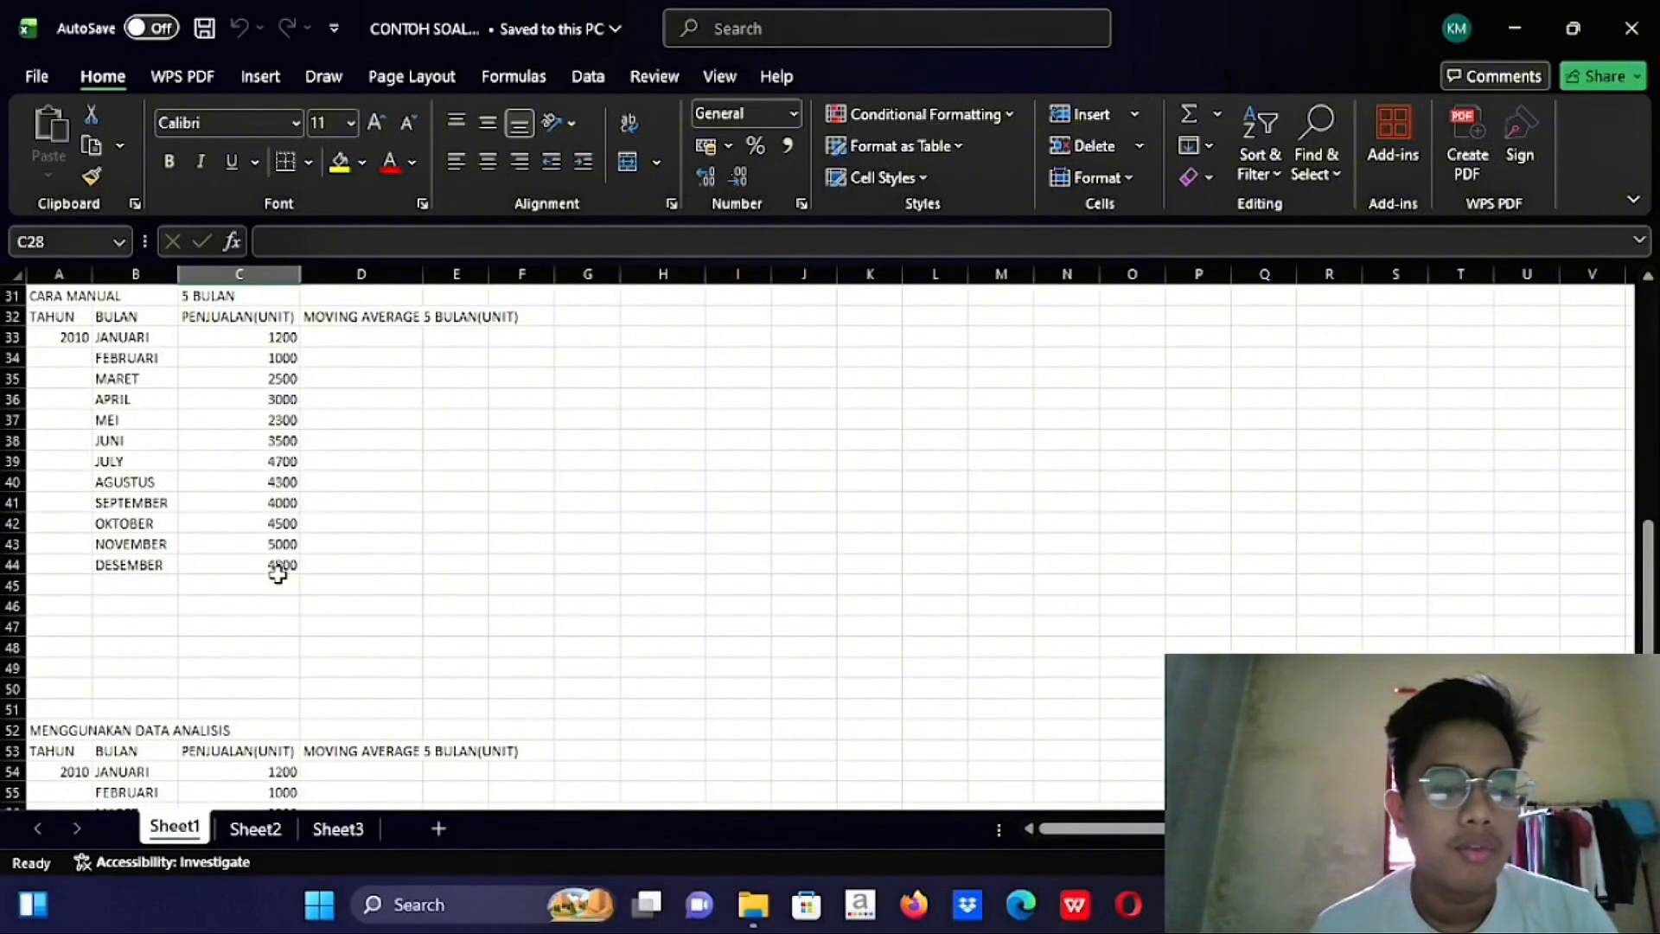
left_click(277, 585)
left_click(275, 560)
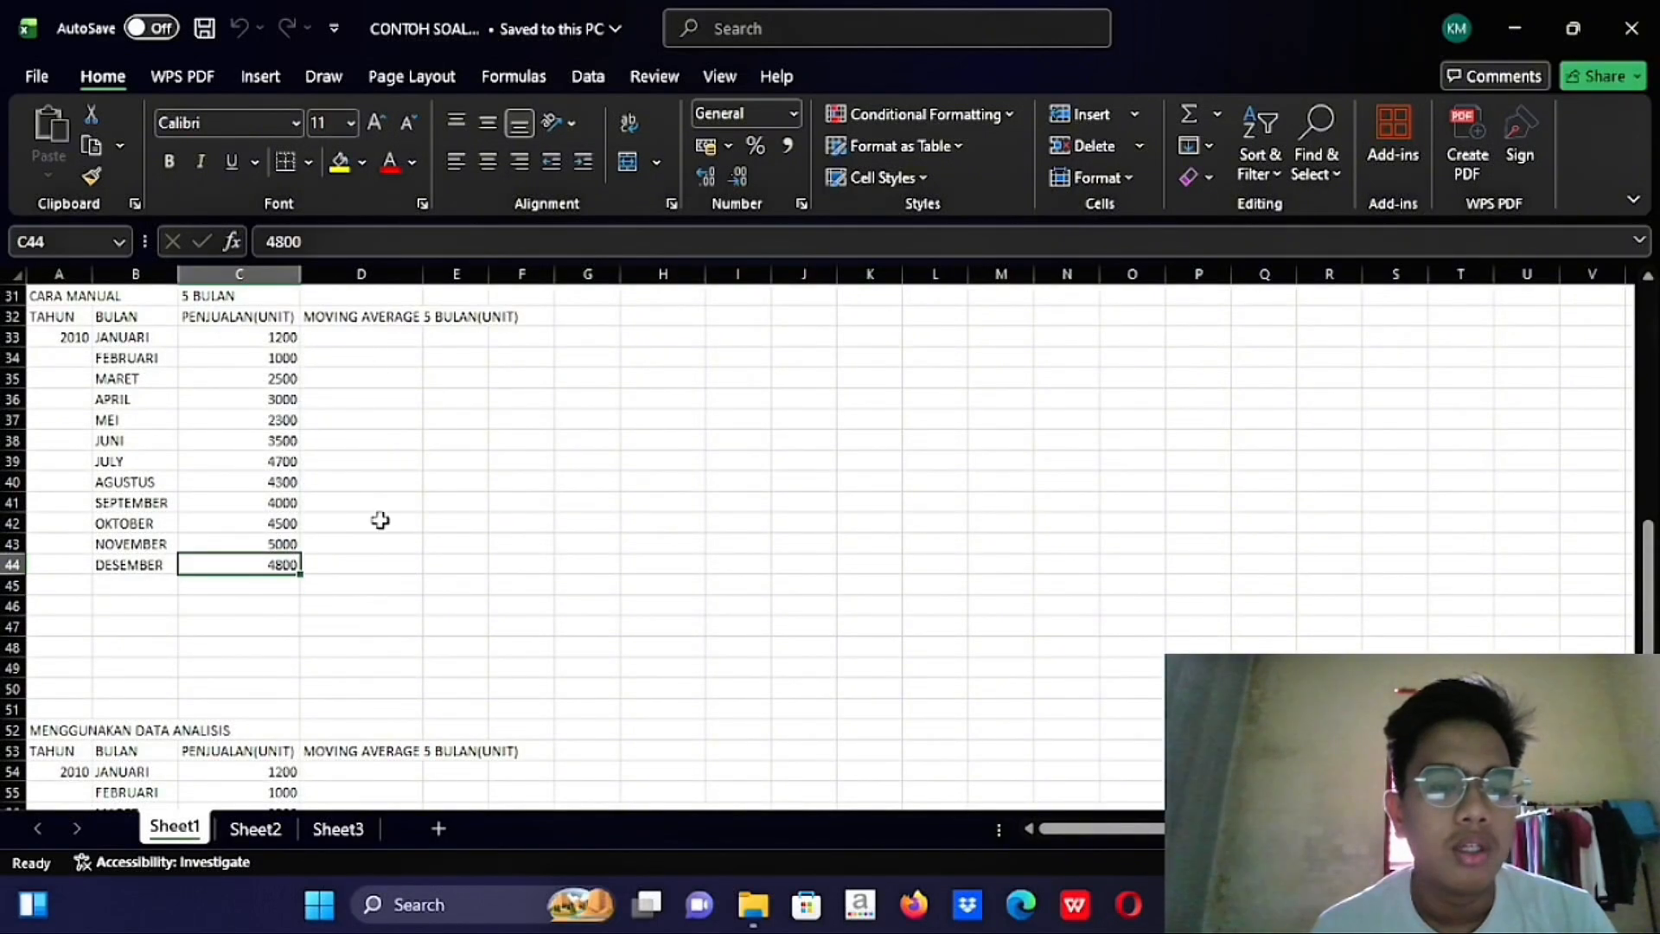
Examine the sales data in the 5 BULAN manual and MENGGUNAKAN DATA ANALISIS tables, and return to the 3 BULAN table
scroll(351, 567, "up", 2)
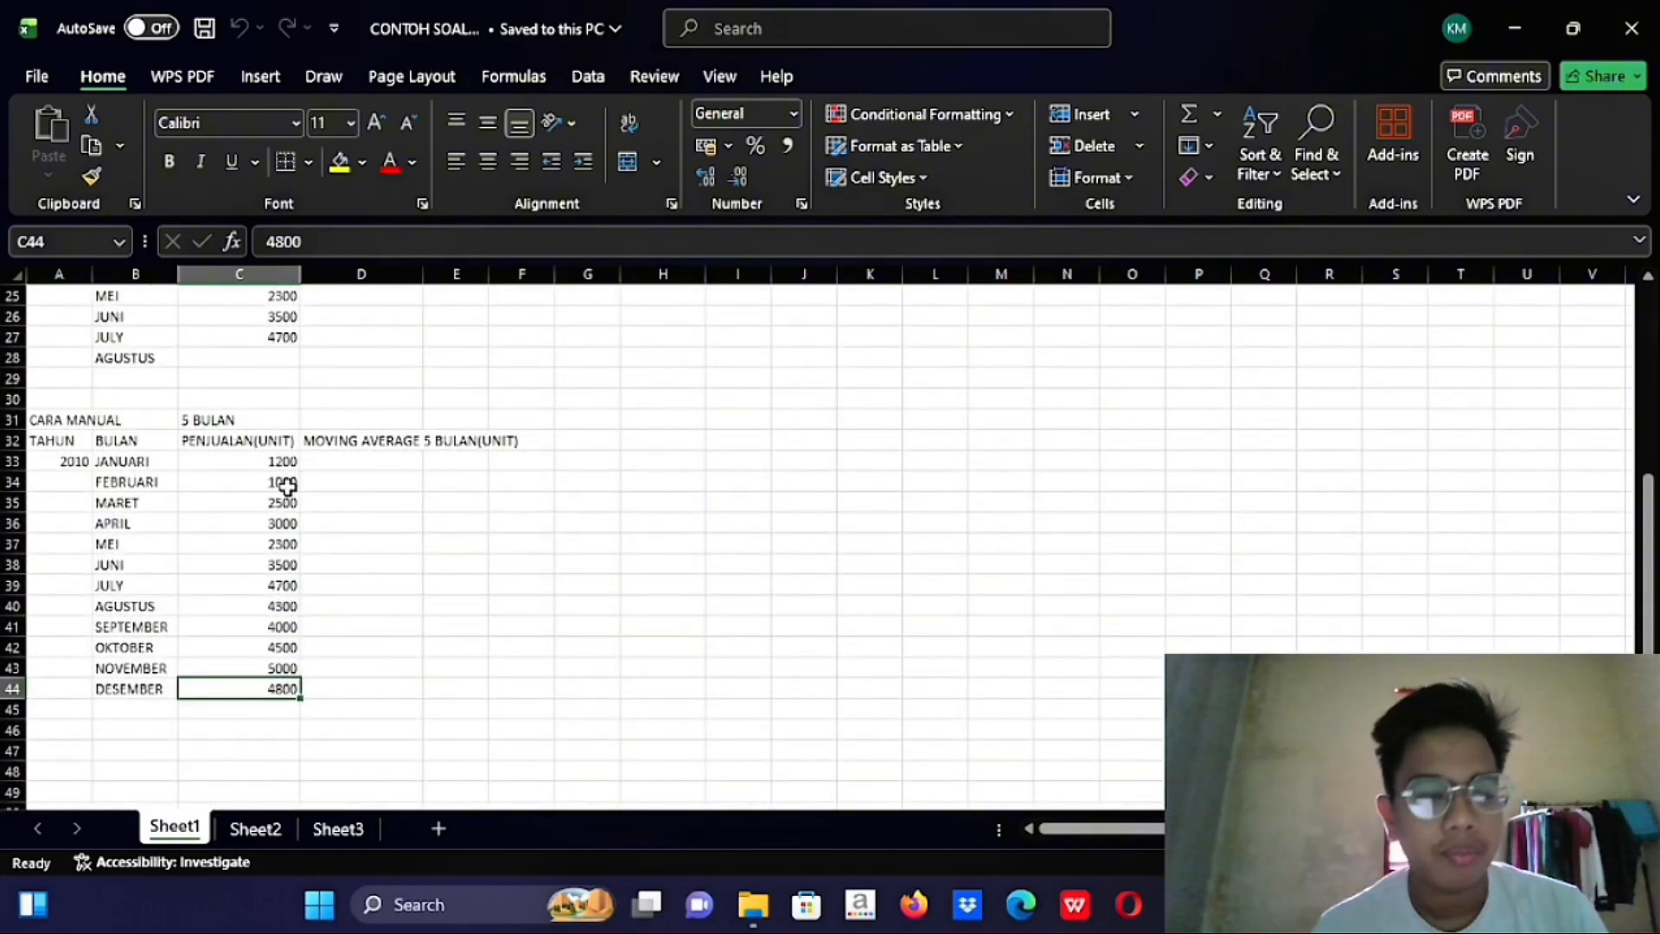
scroll(287, 487, "down", 3)
scroll(287, 486, "up", 2)
scroll(287, 486, "down", 2)
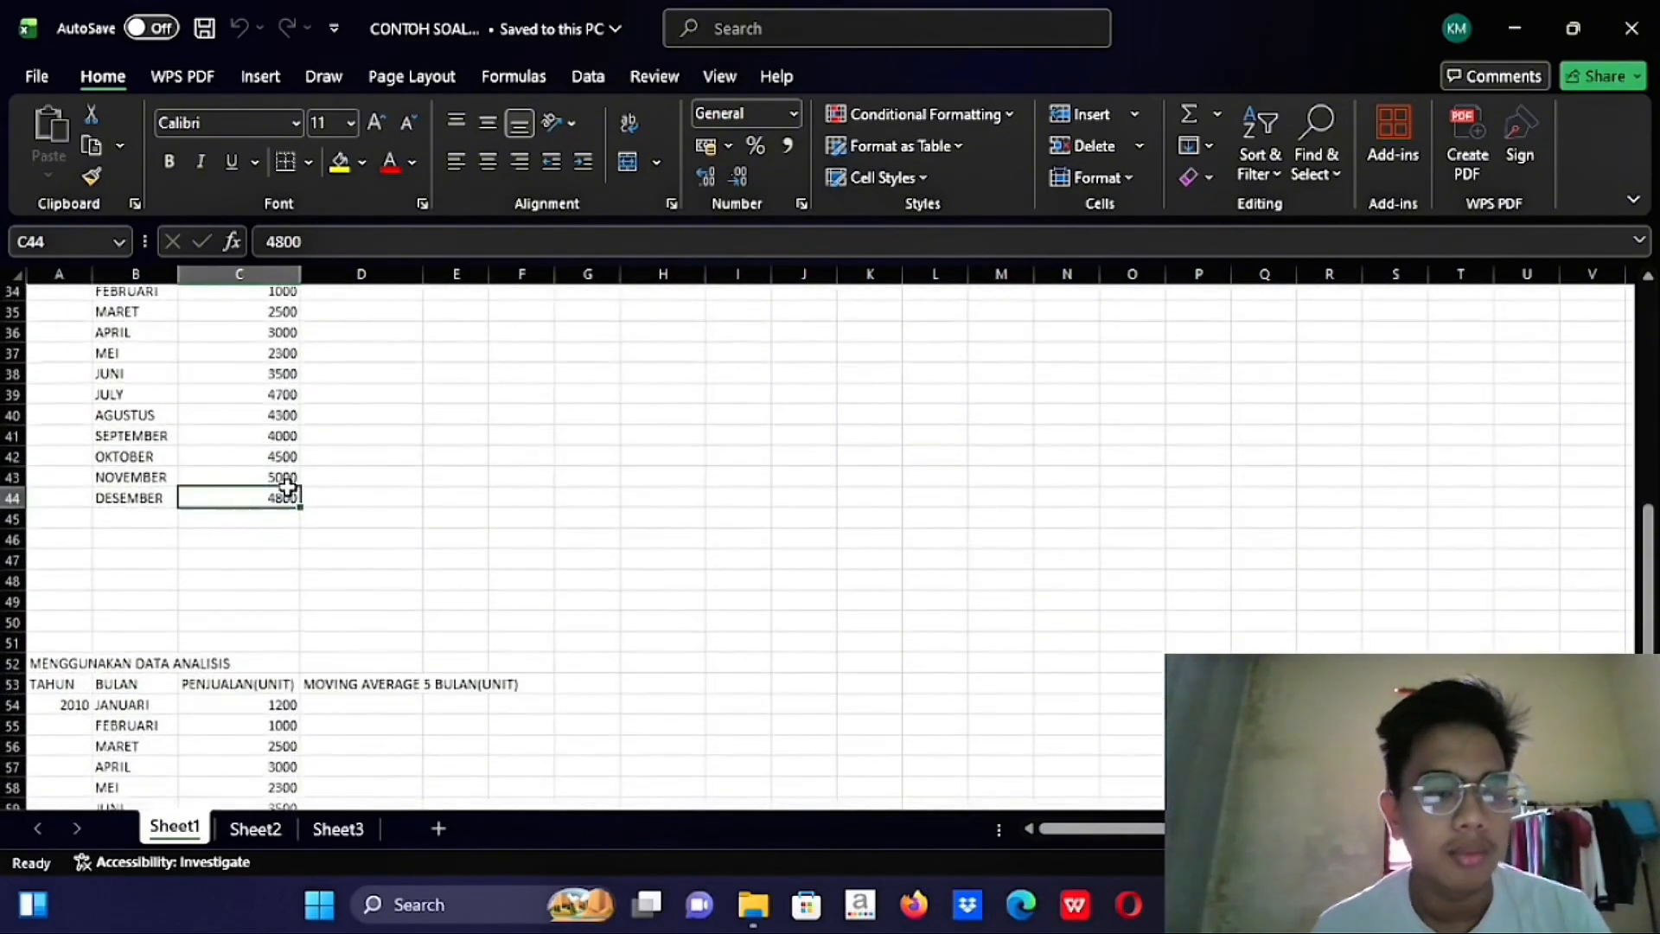
scroll(287, 487, "down", 5)
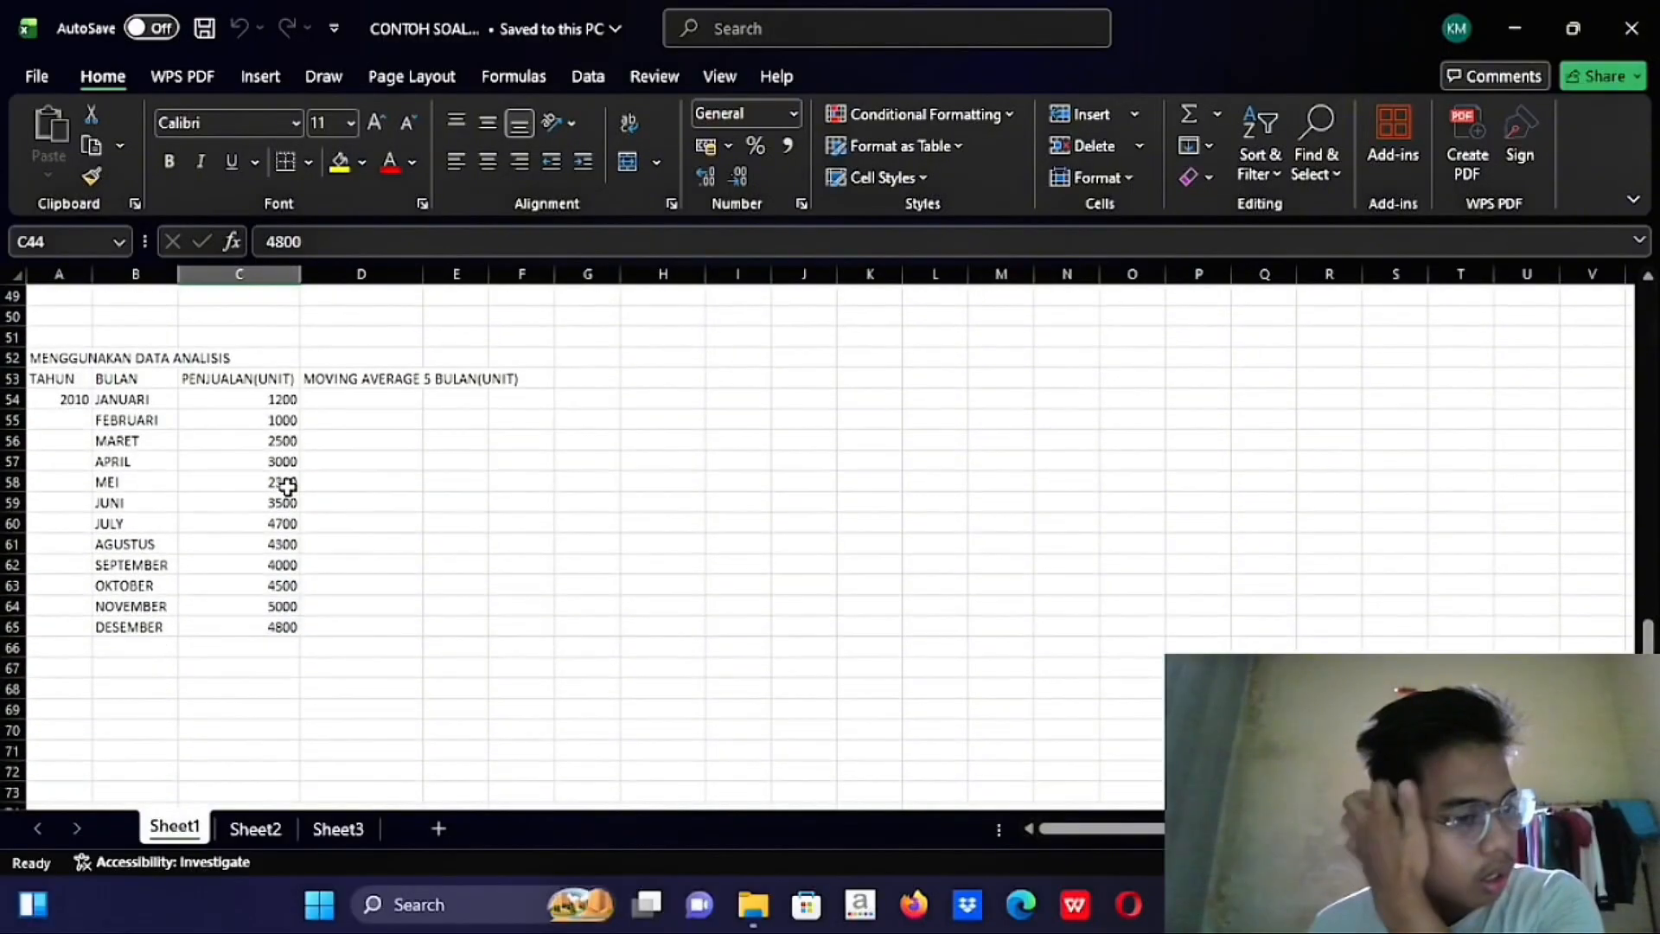
scroll(287, 487, "down", 1)
scroll(277, 489, "up", 3)
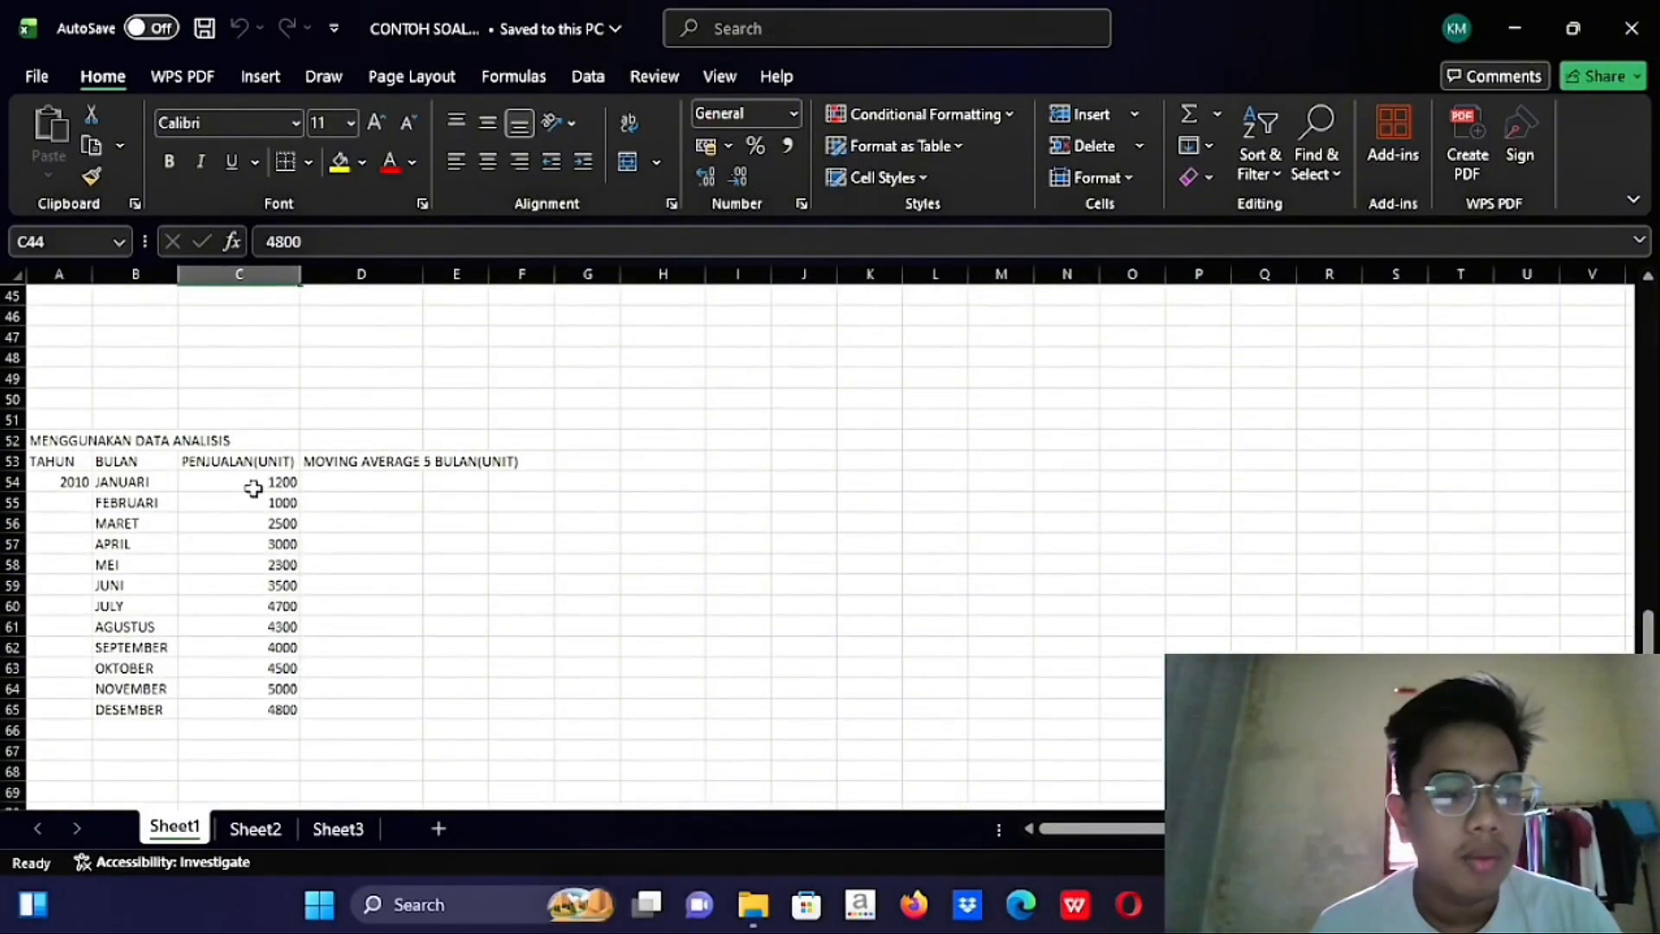
scroll(270, 490, "up", 6)
scroll(269, 490, "down", 2)
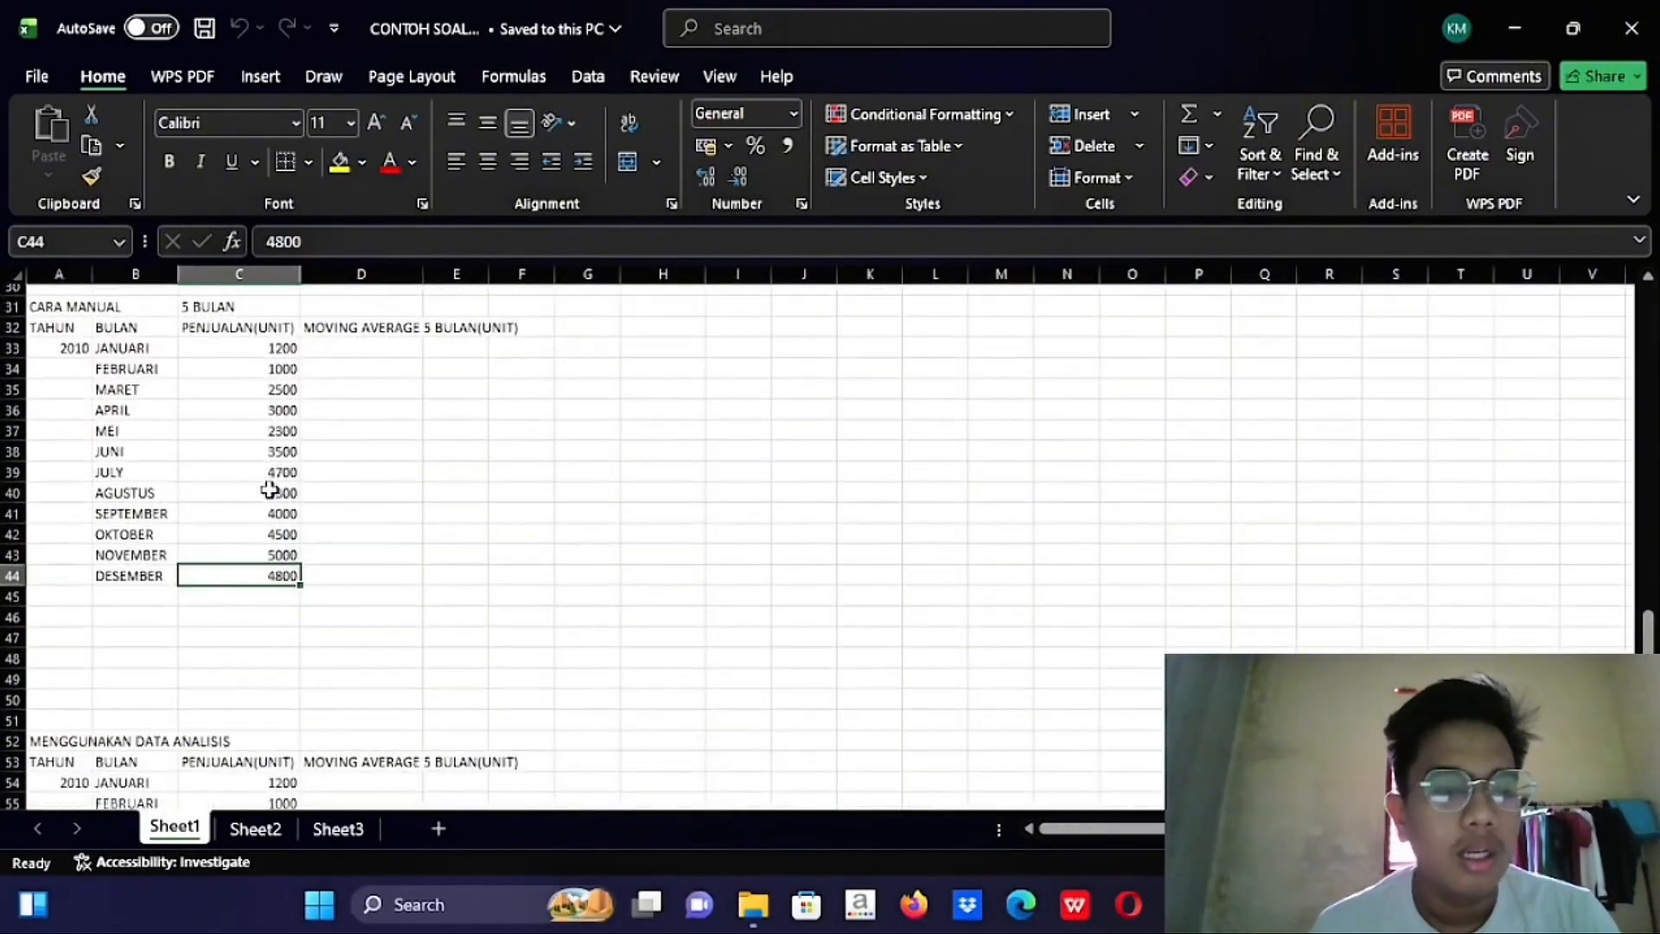
scroll(270, 491, "down", 4)
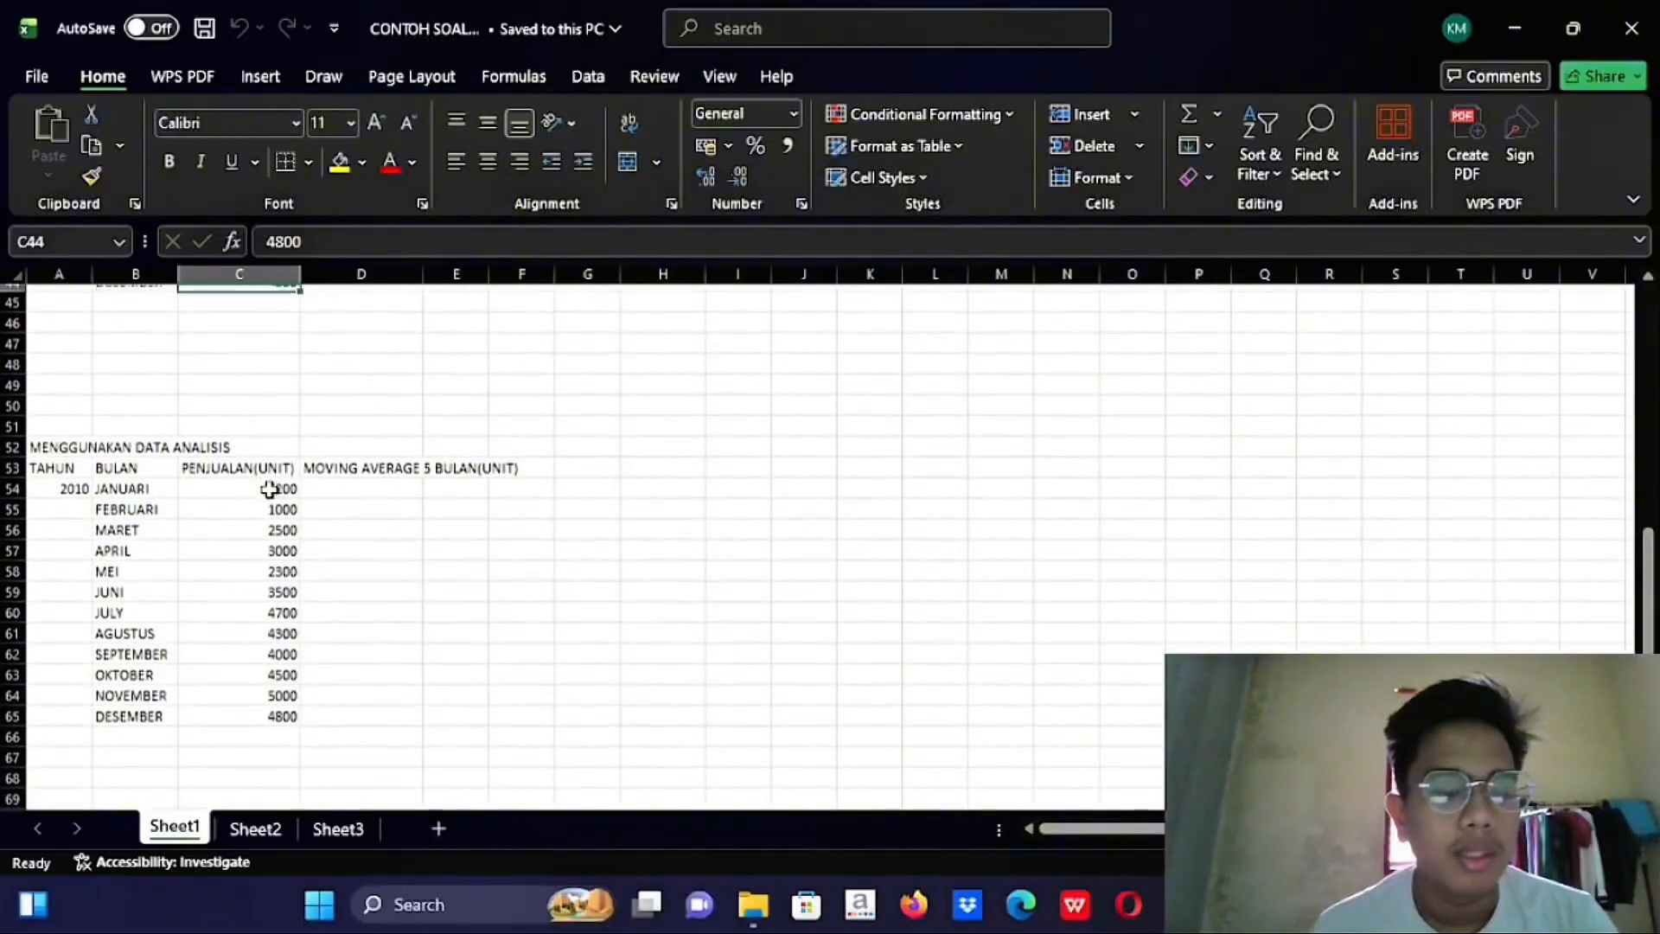
scroll(270, 491, "up", 1)
left_click(270, 491)
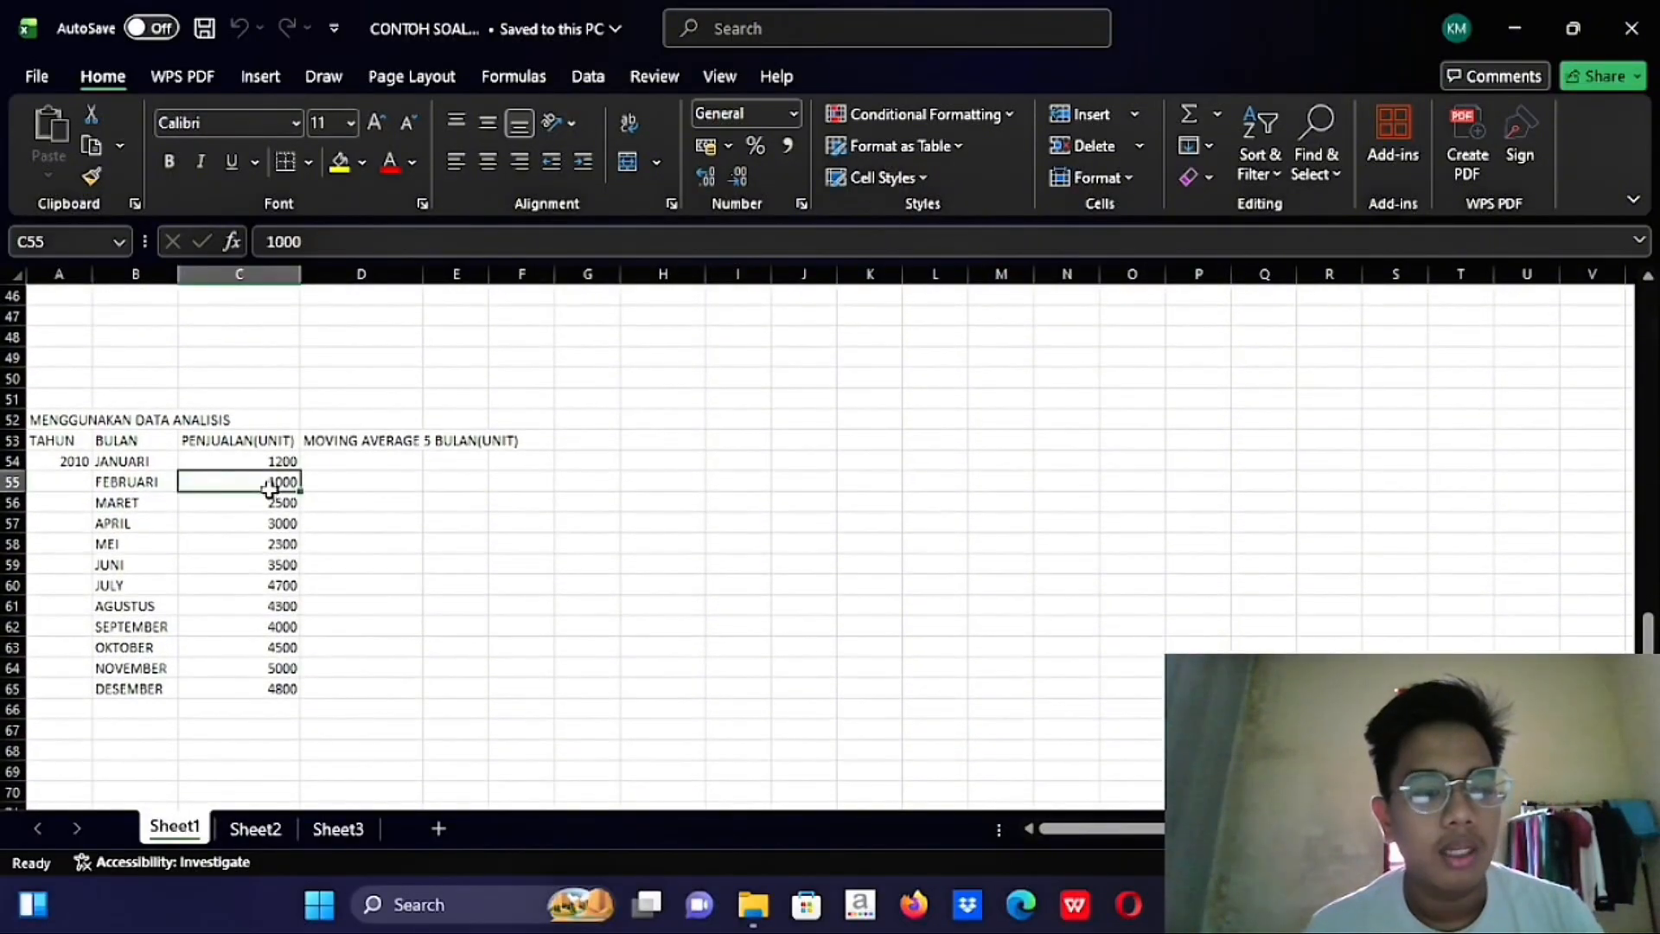
scroll(270, 491, "down", 3)
scroll(270, 493, "up", 15)
scroll(270, 490, "up", 3)
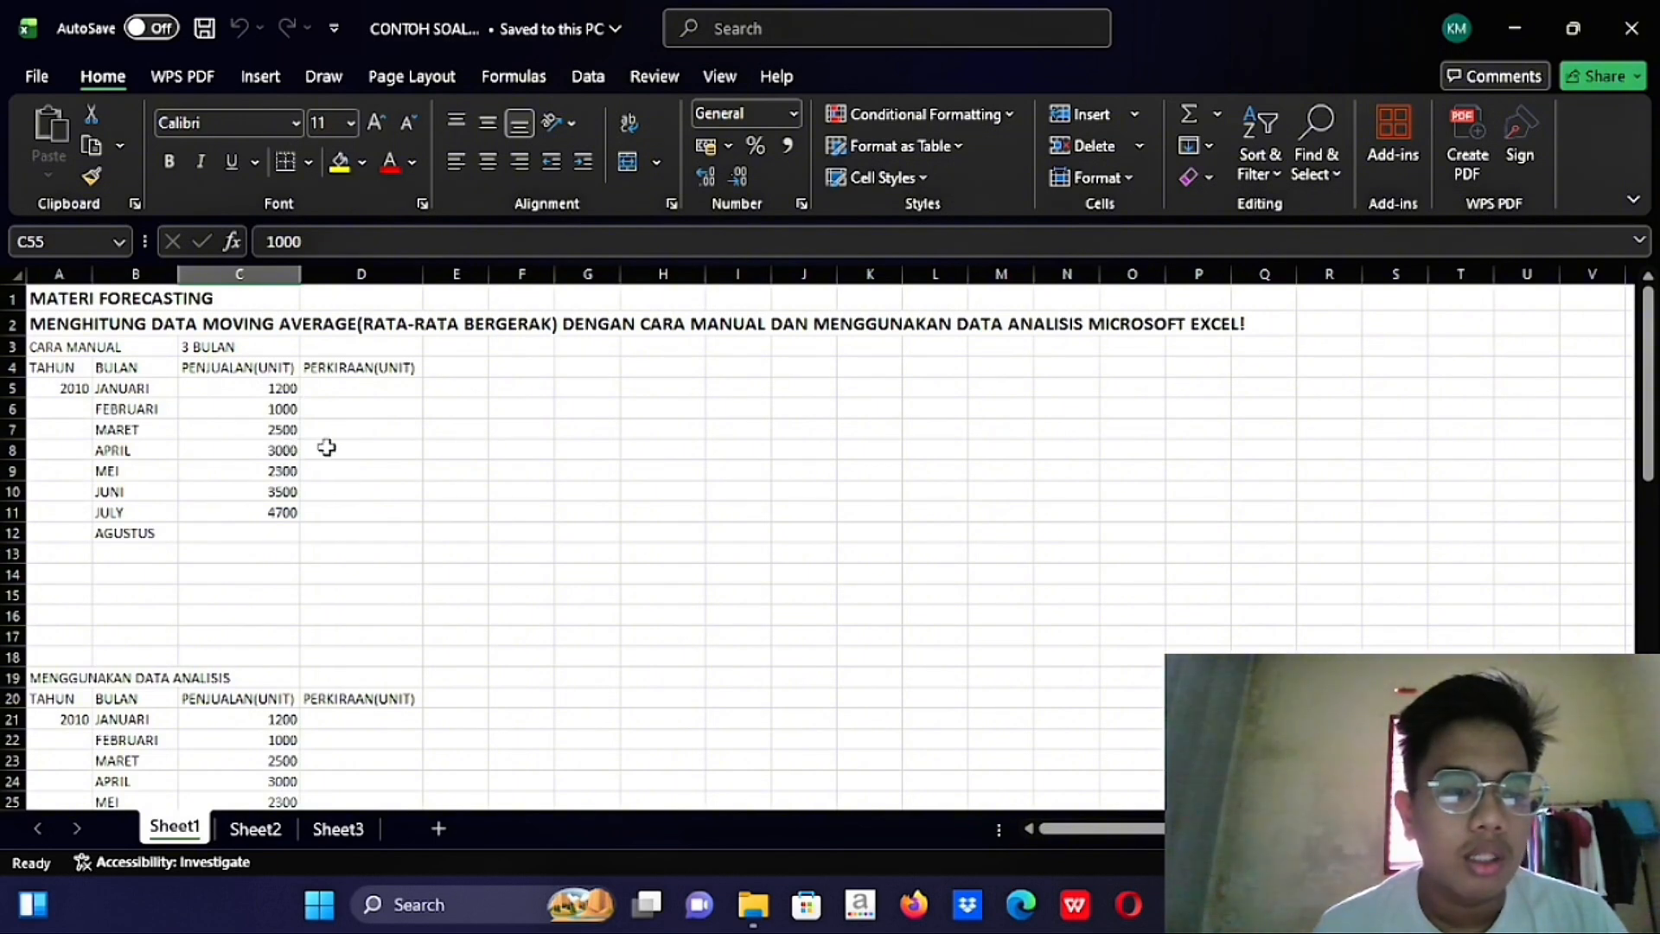
Calculate the APRIL forecast in cell D8 of the manual 3 BULAN table with the AVERAGE function over C5:C7
left_click_drag(288, 387, 286, 444)
left_click(287, 406)
left_click(286, 449)
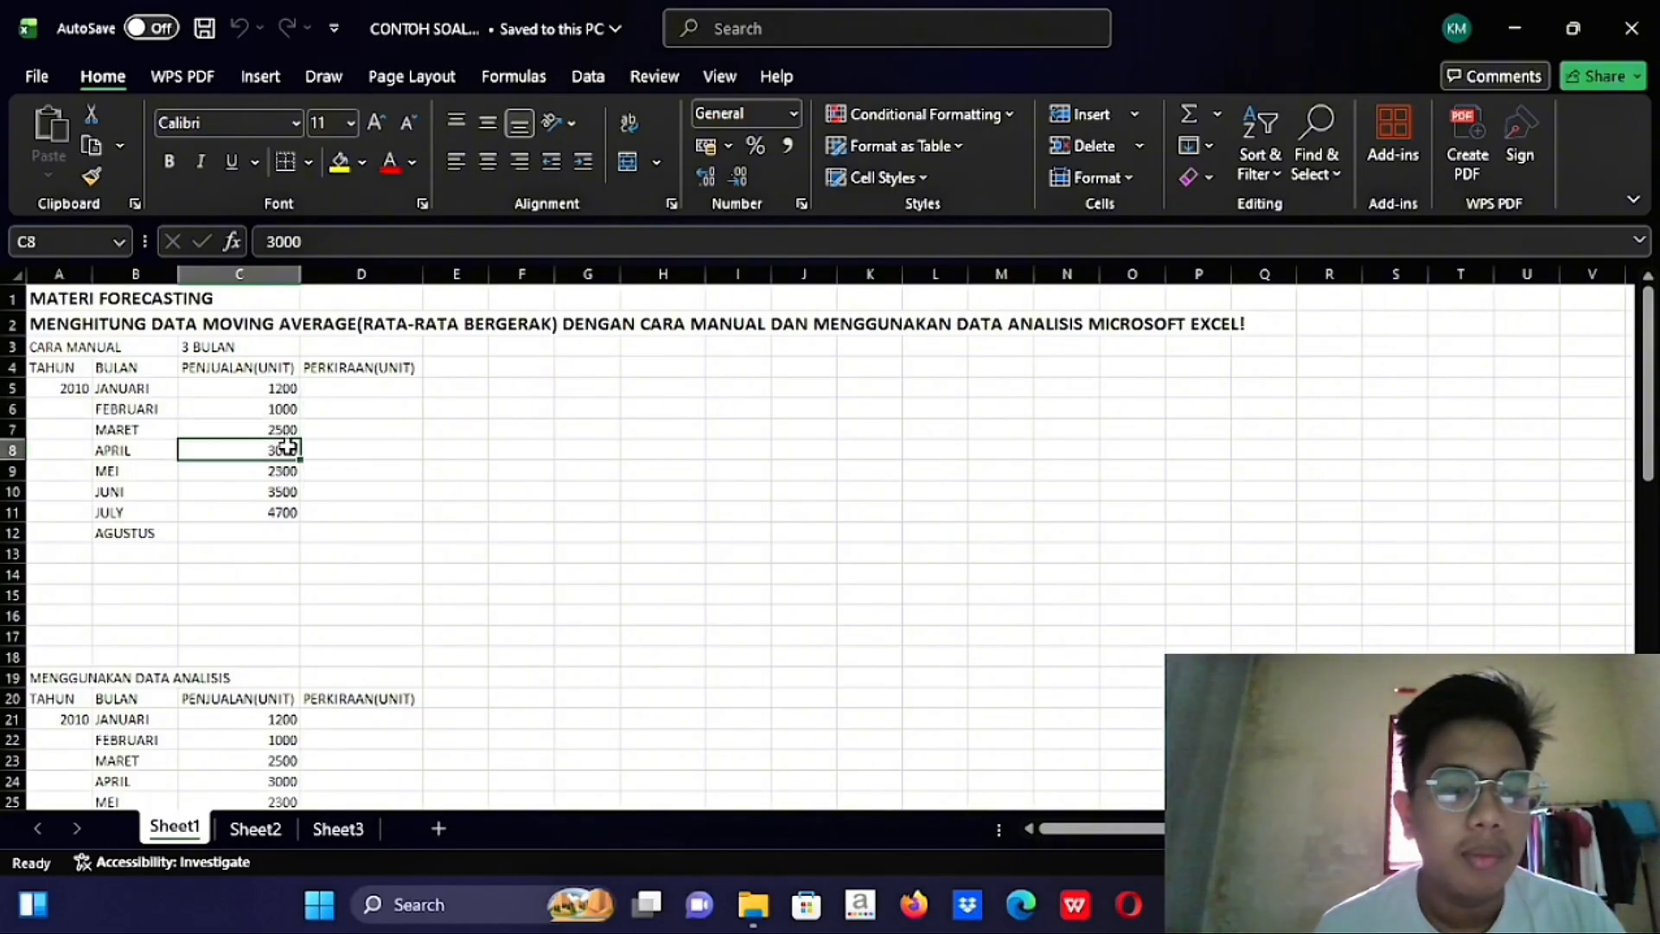
left_click(338, 446)
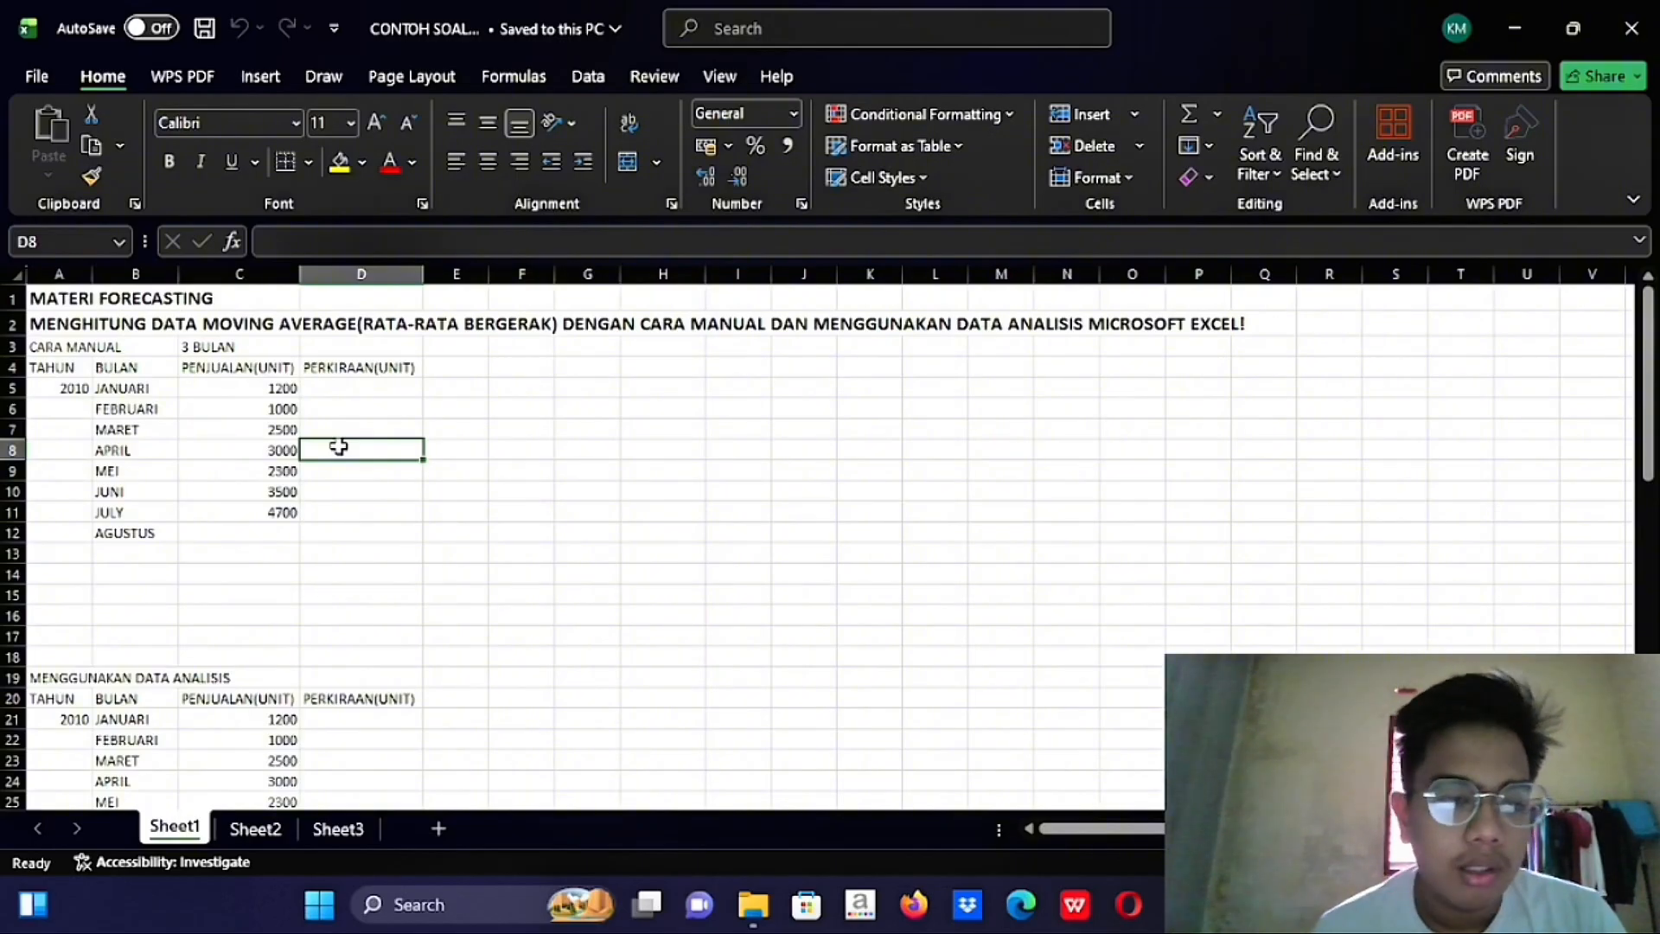
left_click(344, 431)
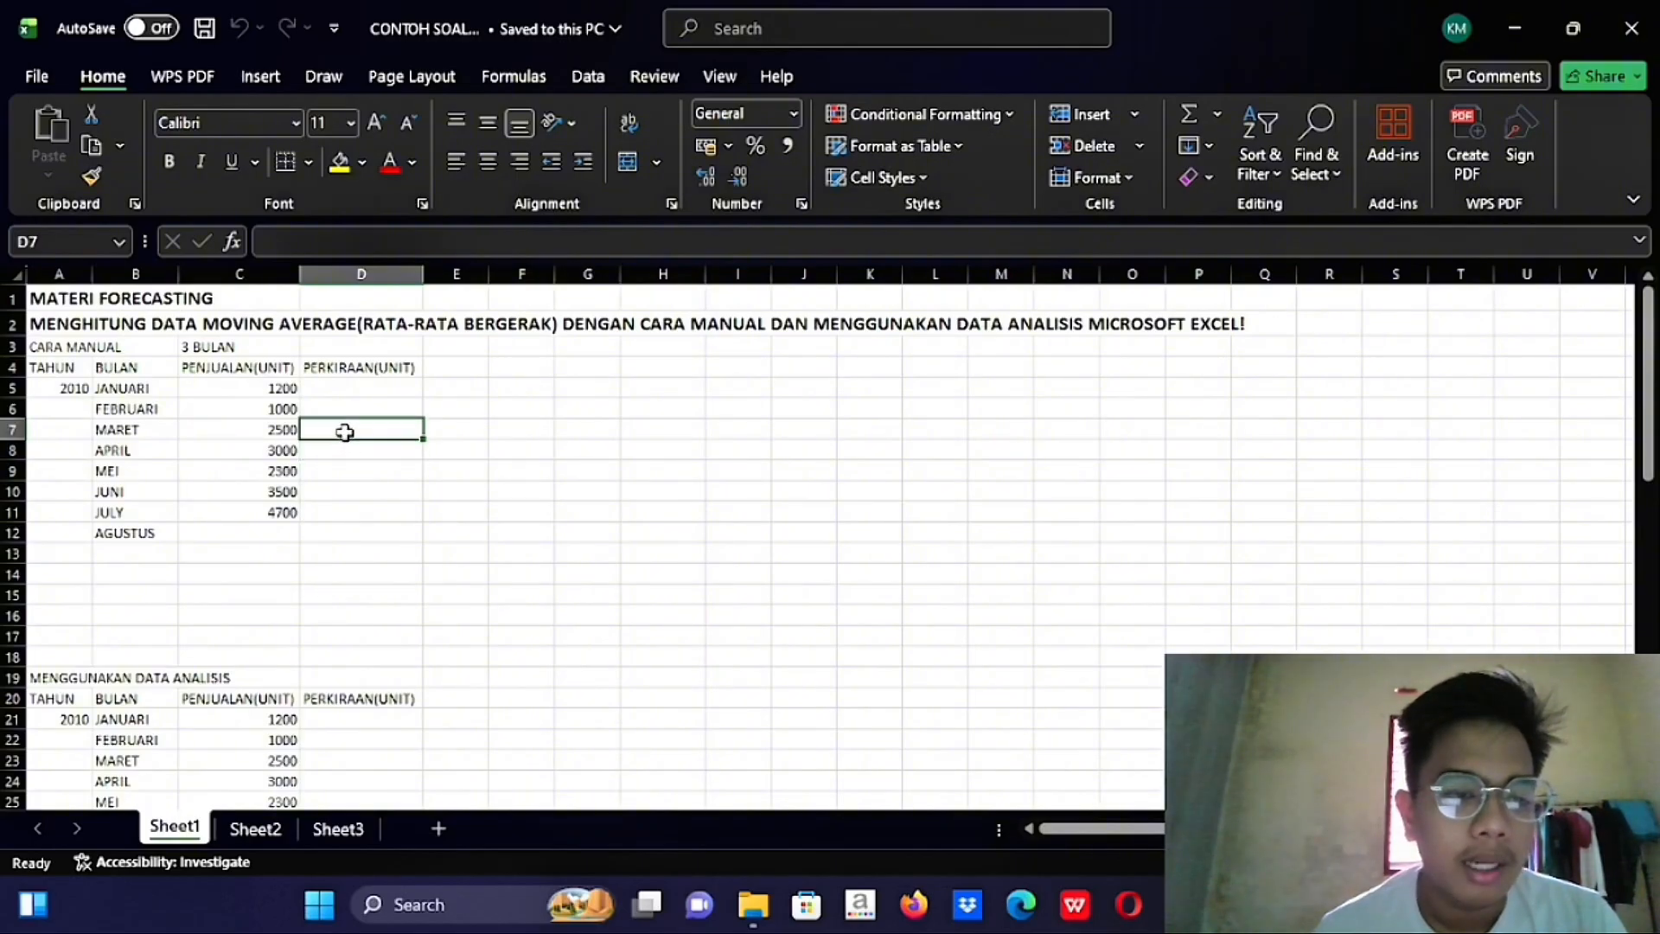
left_click(343, 445)
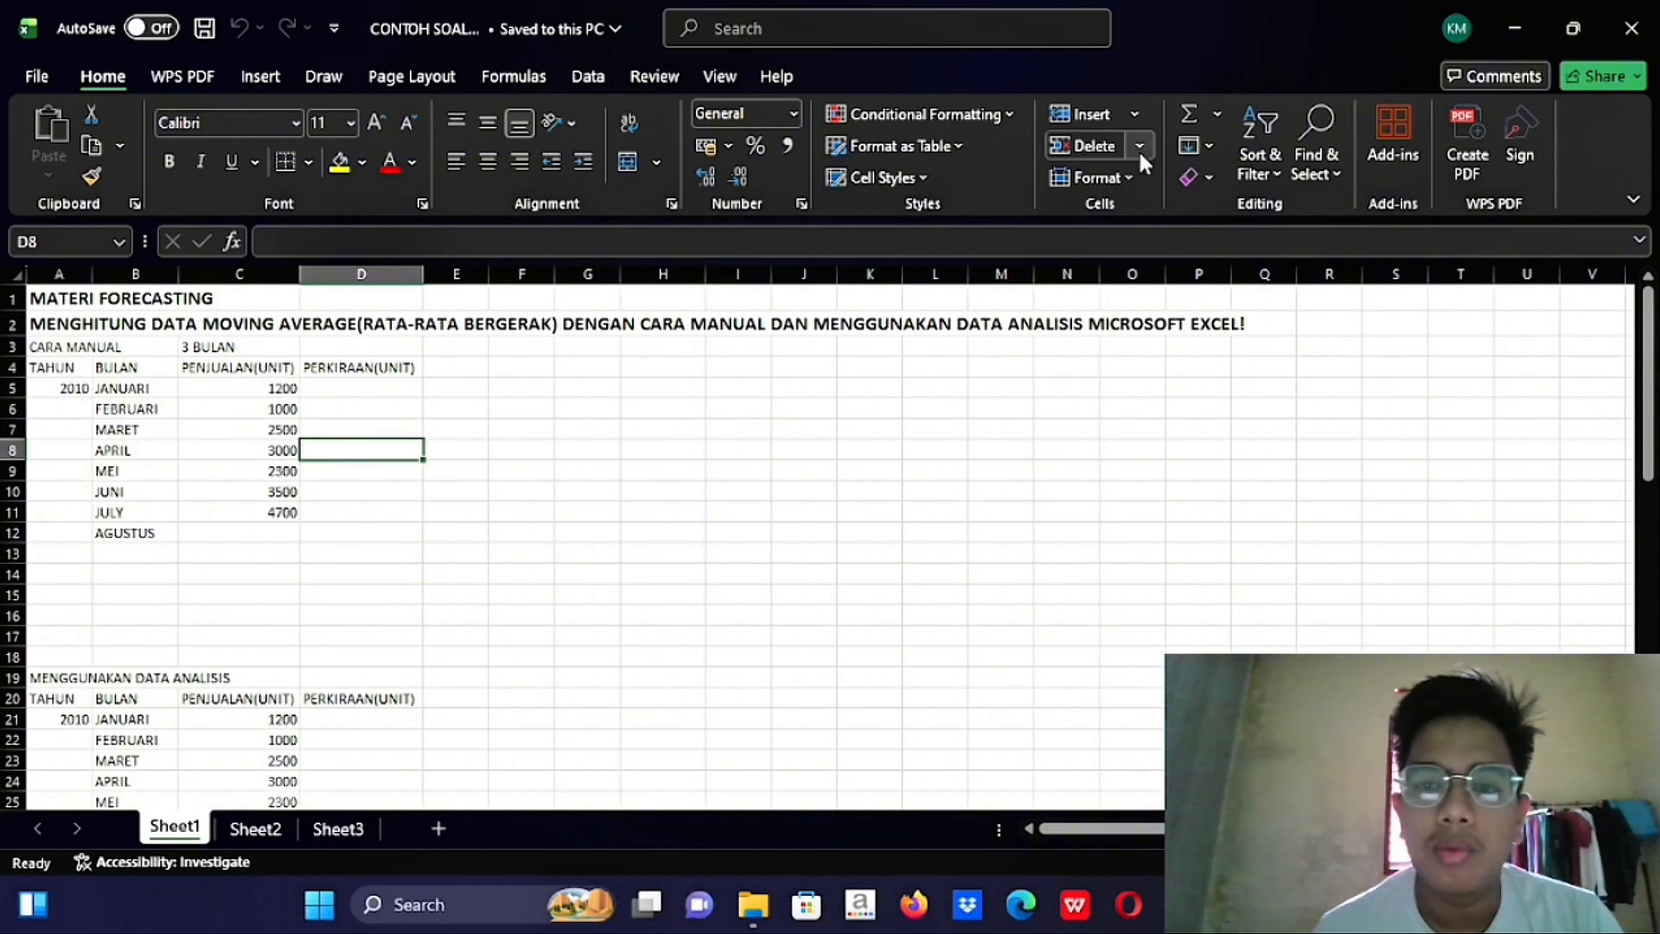
left_click(1217, 113)
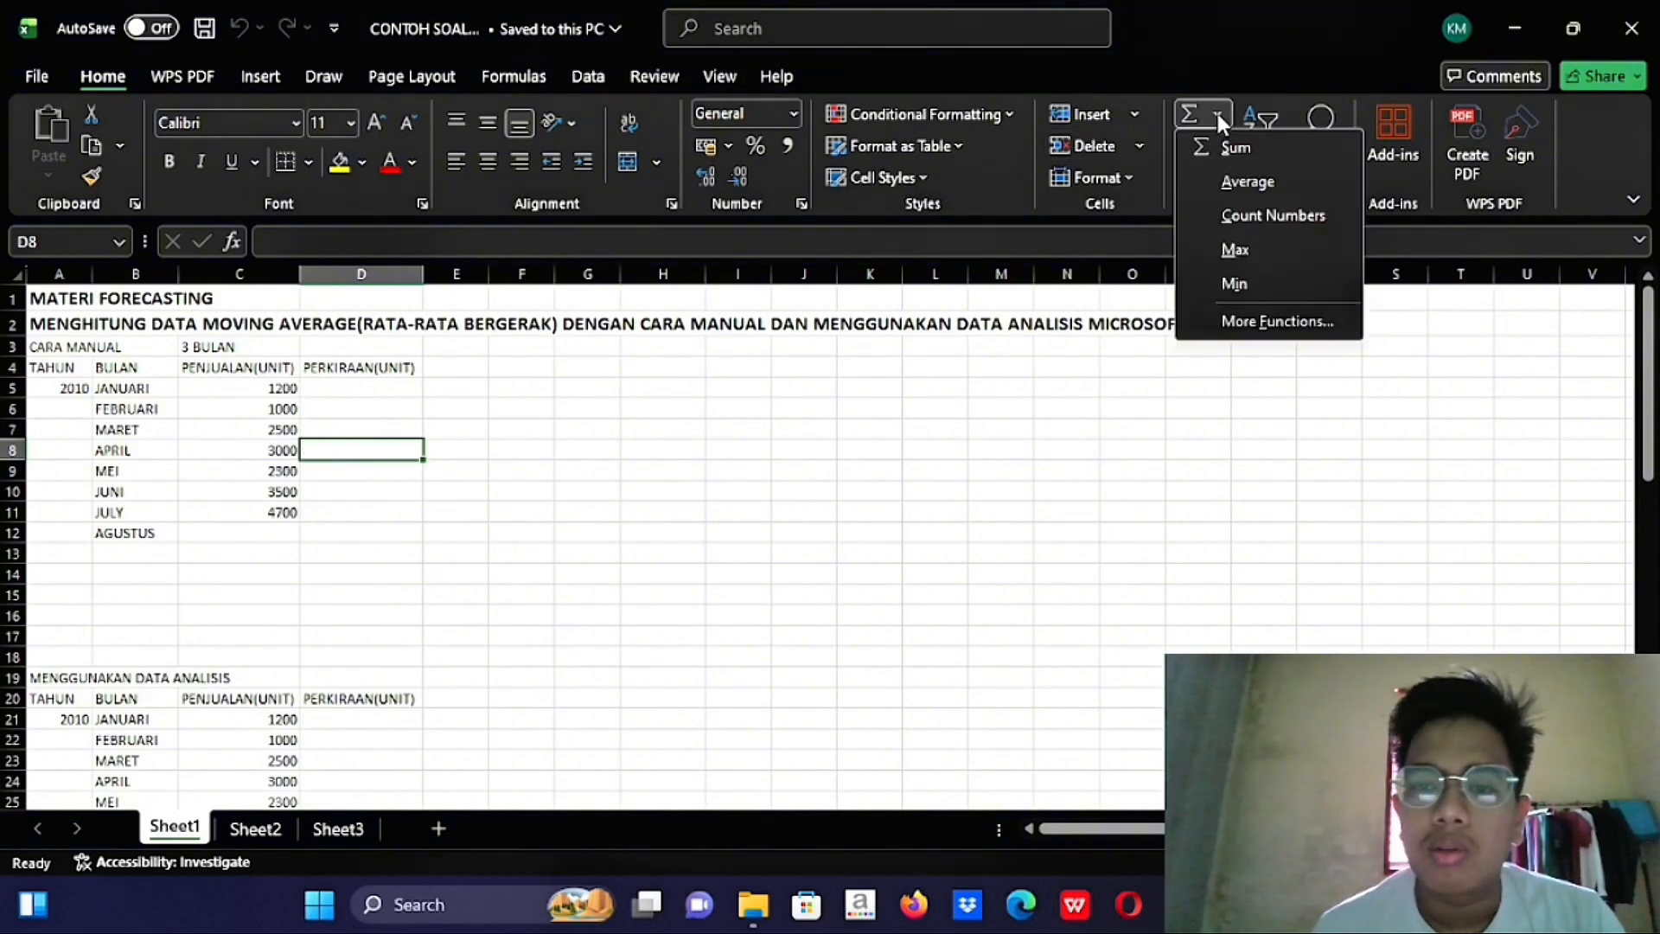
left_click(1228, 174)
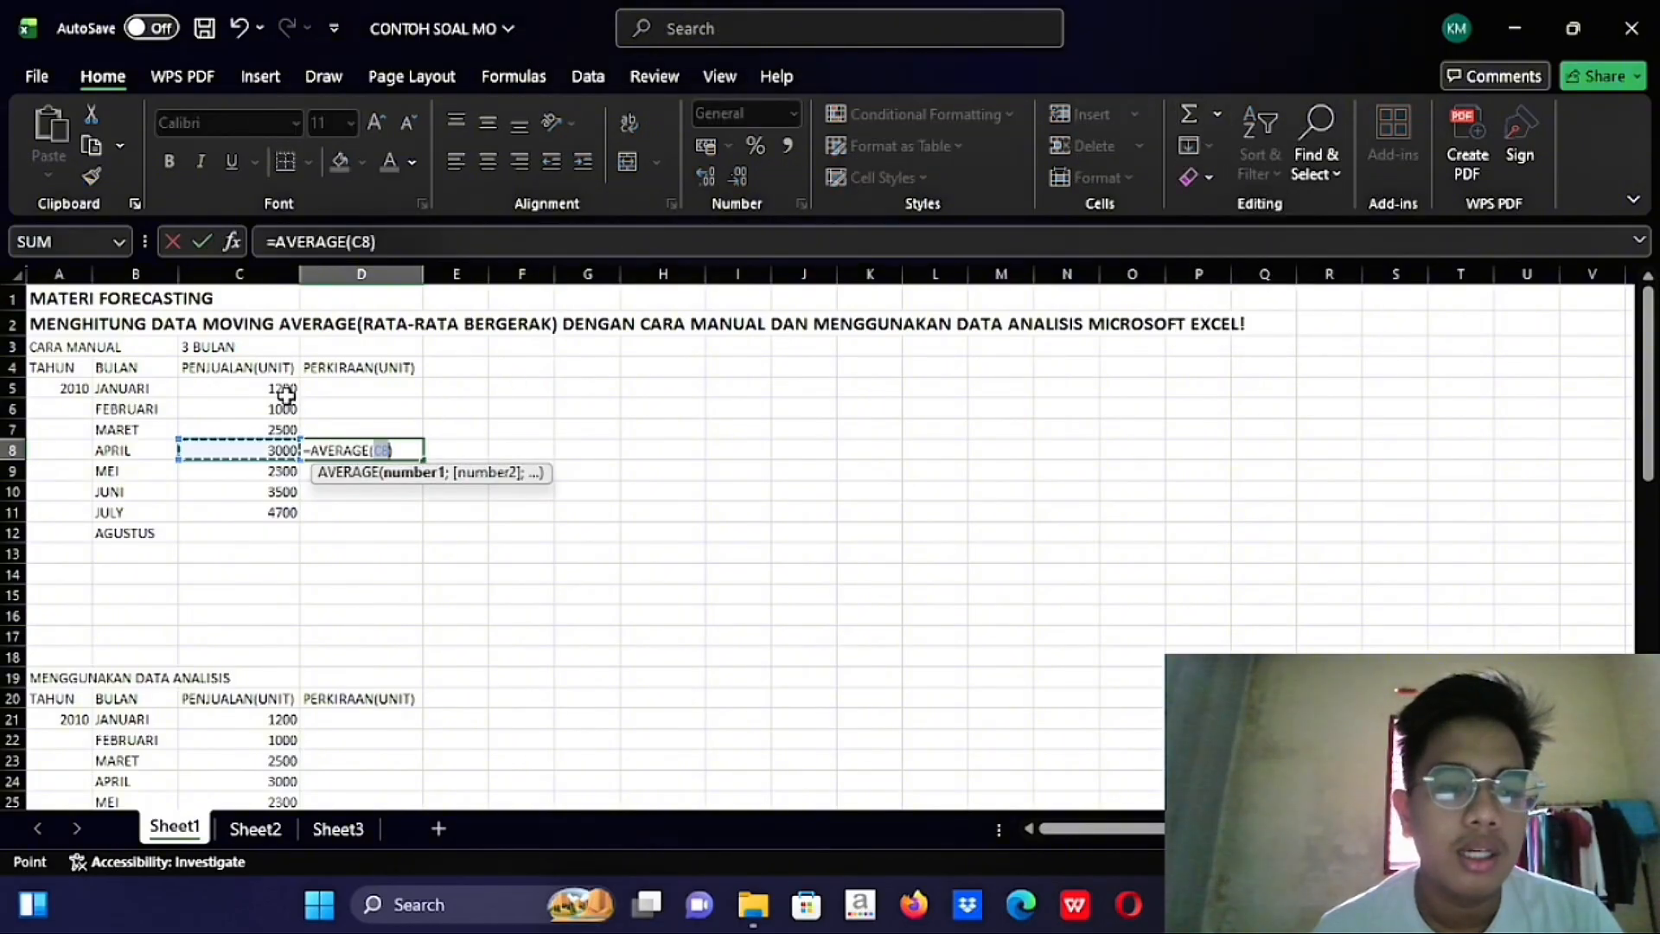
left_click_drag(286, 395, 290, 429)
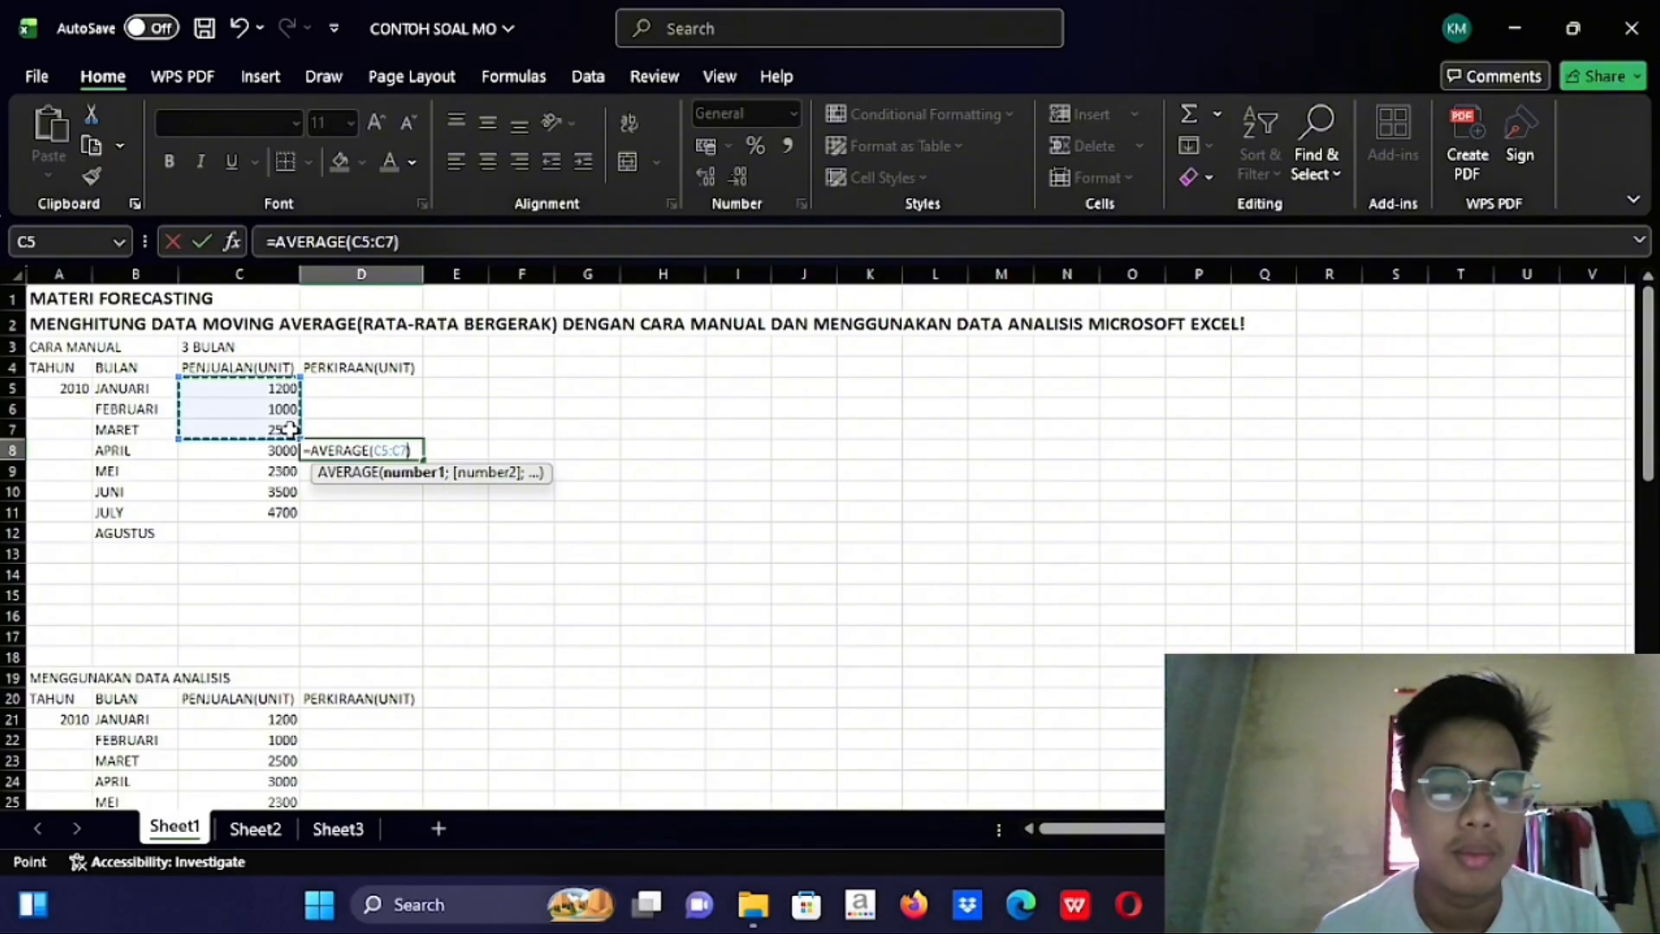
key("Return")
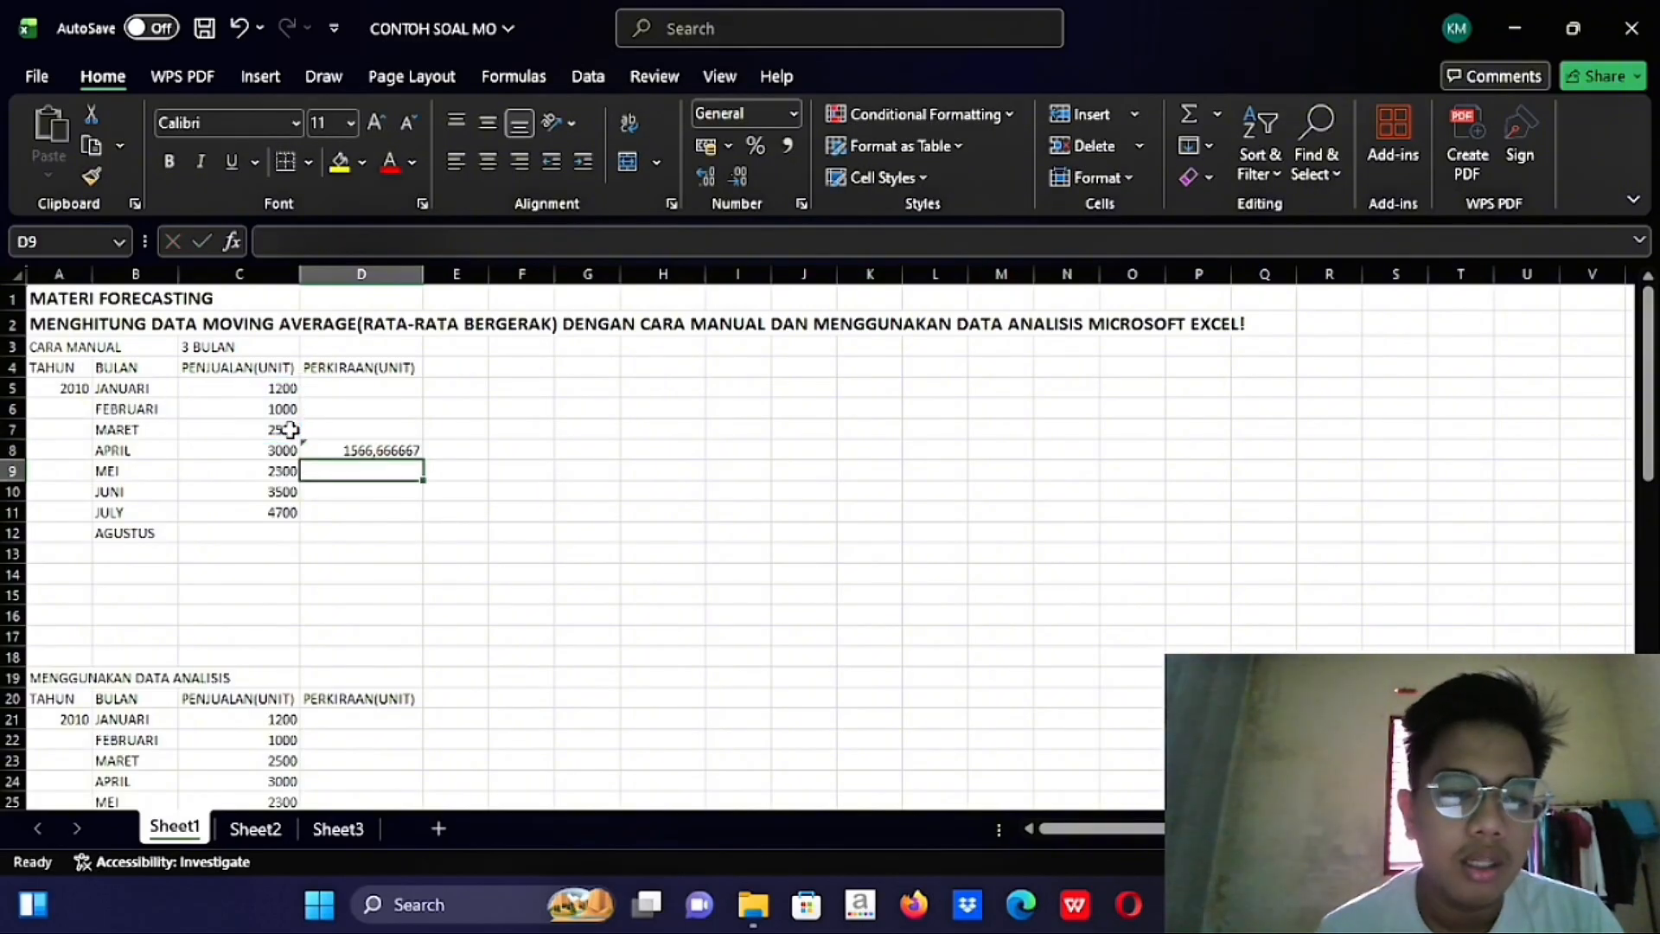
Fill the APRIL forecast formula from D8 down through the AGUSTUS row in D12
left_click(375, 450)
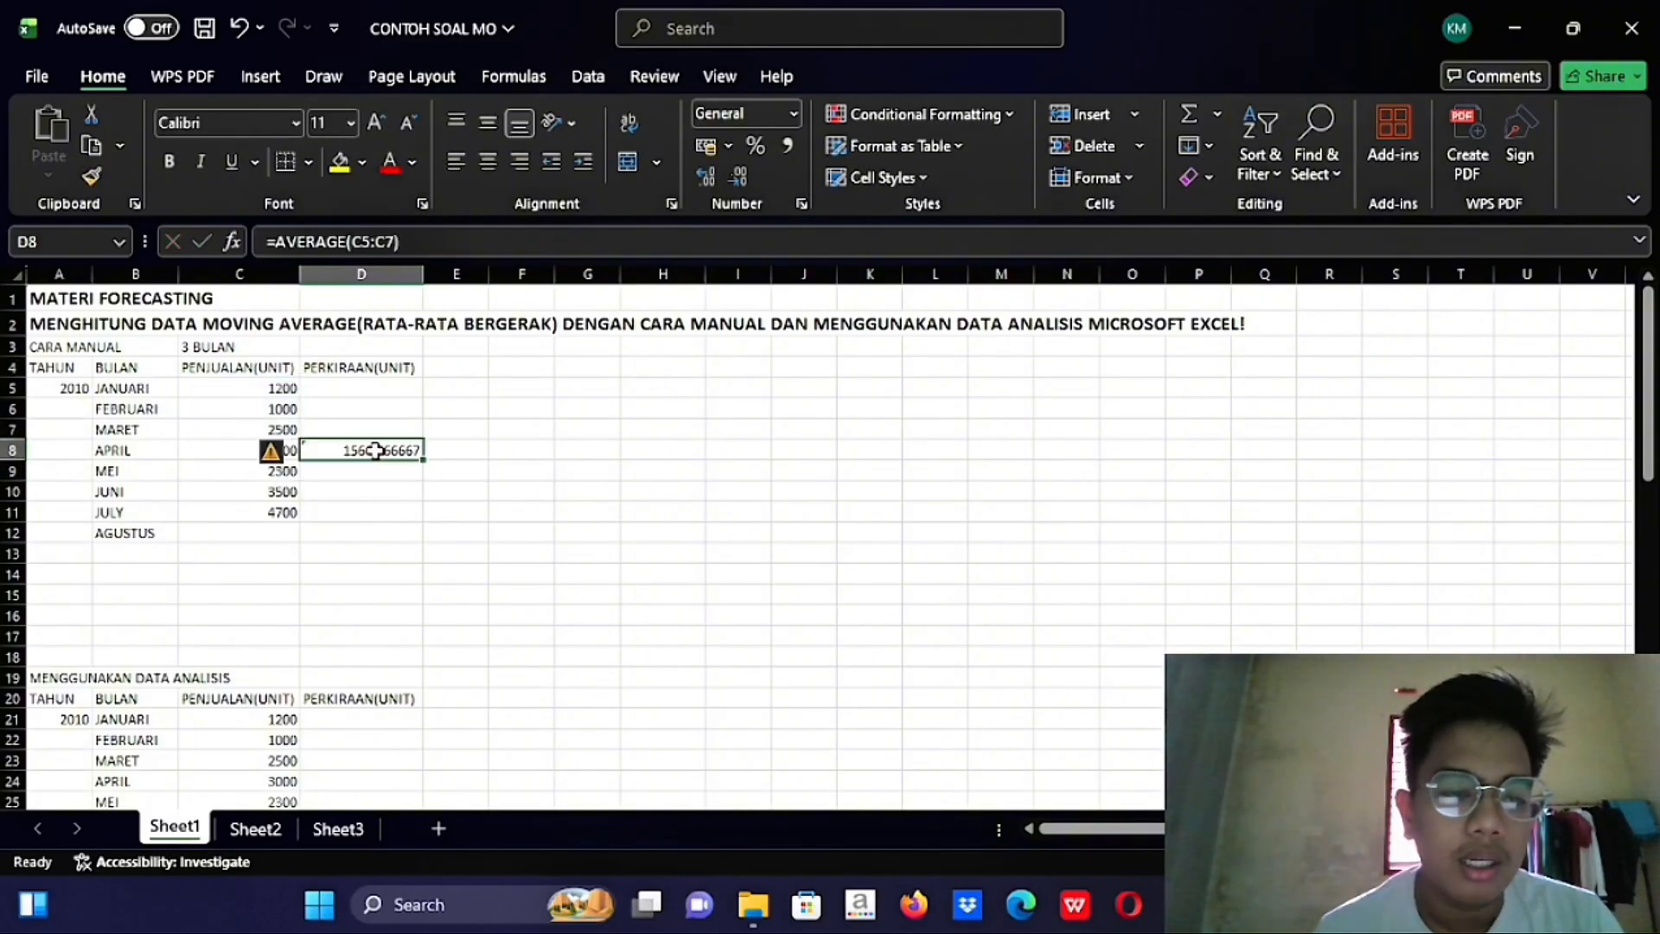
left_click_drag(424, 460, 423, 543)
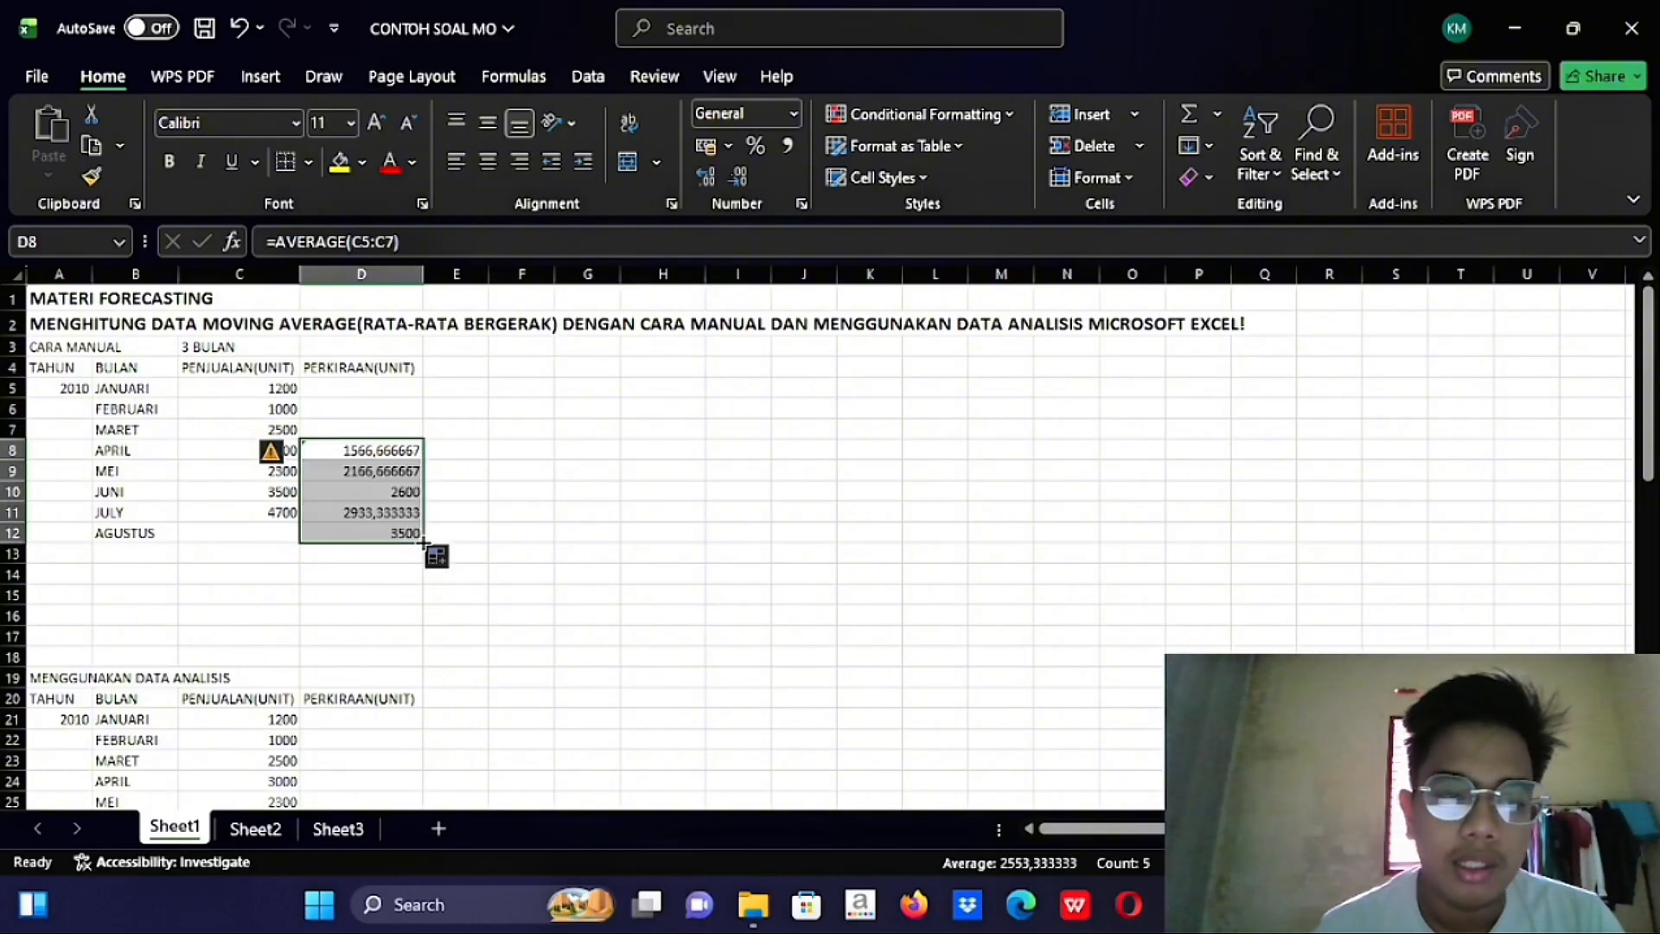
left_click(440, 457)
left_click(413, 458)
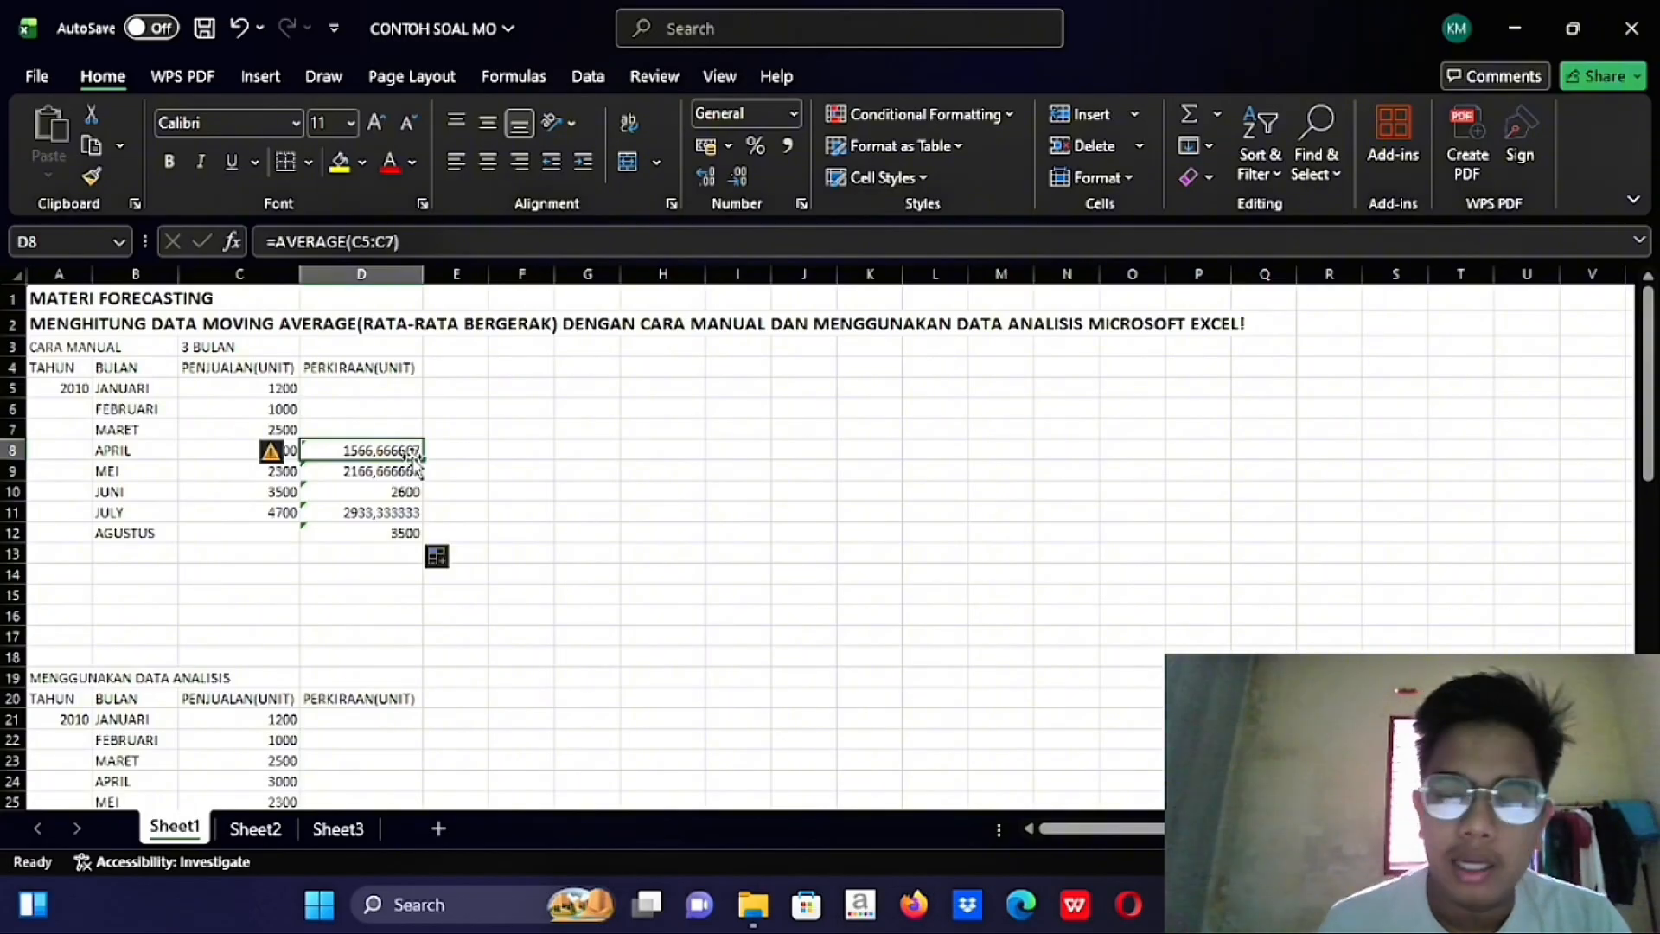
double_click(413, 457)
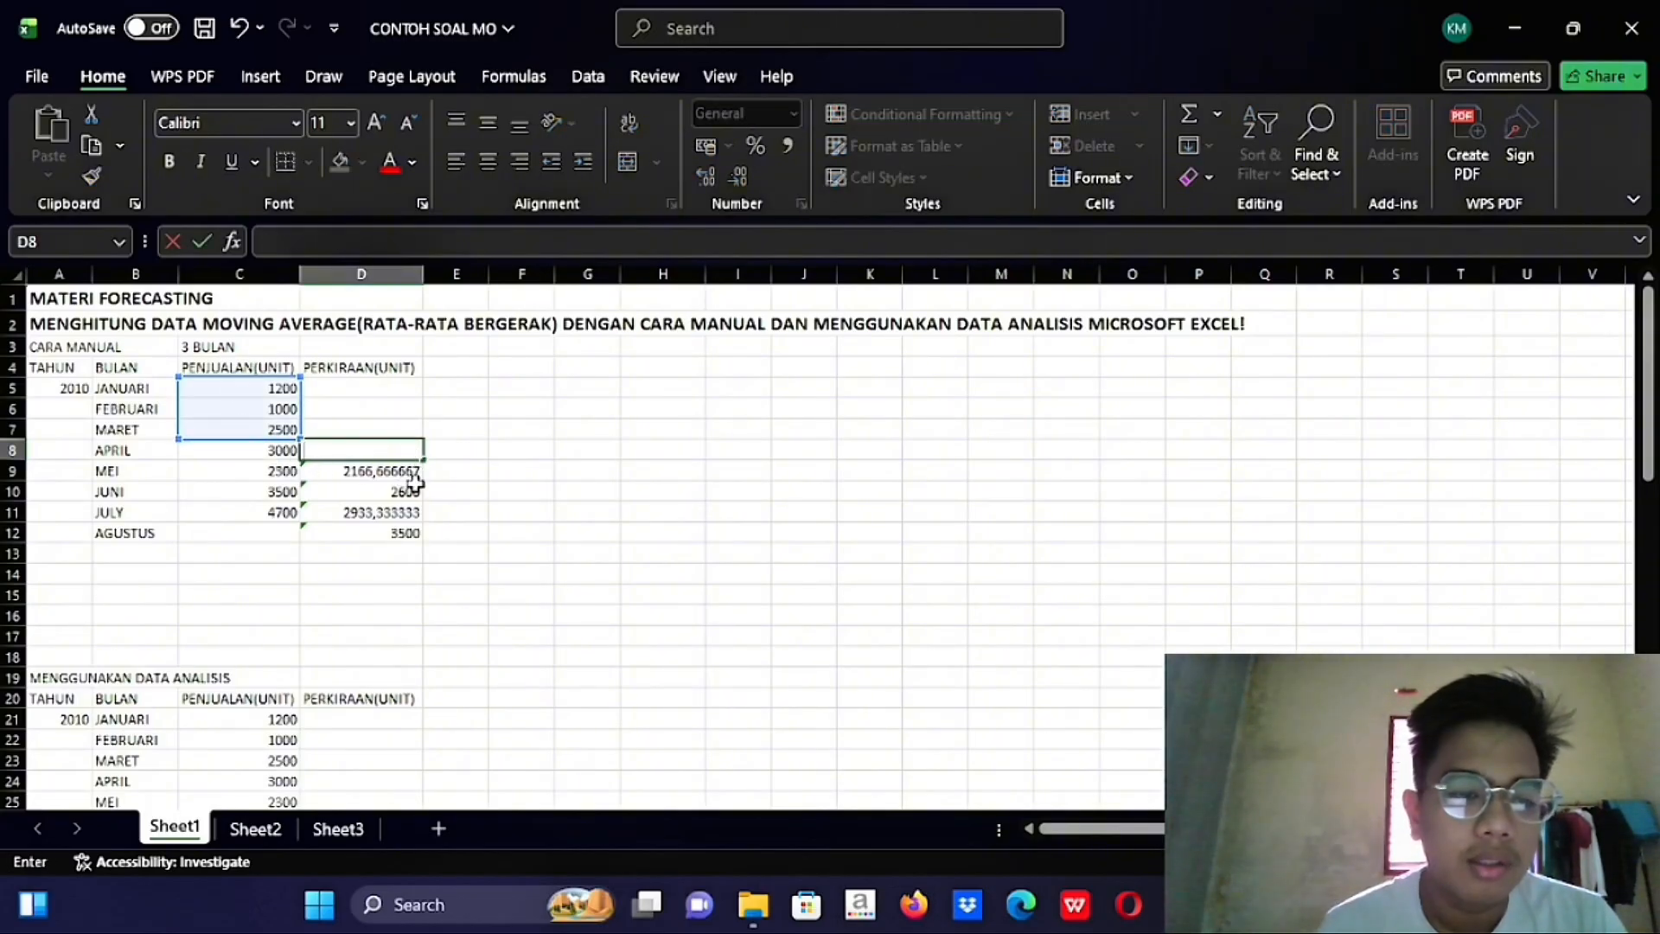
key("Return")
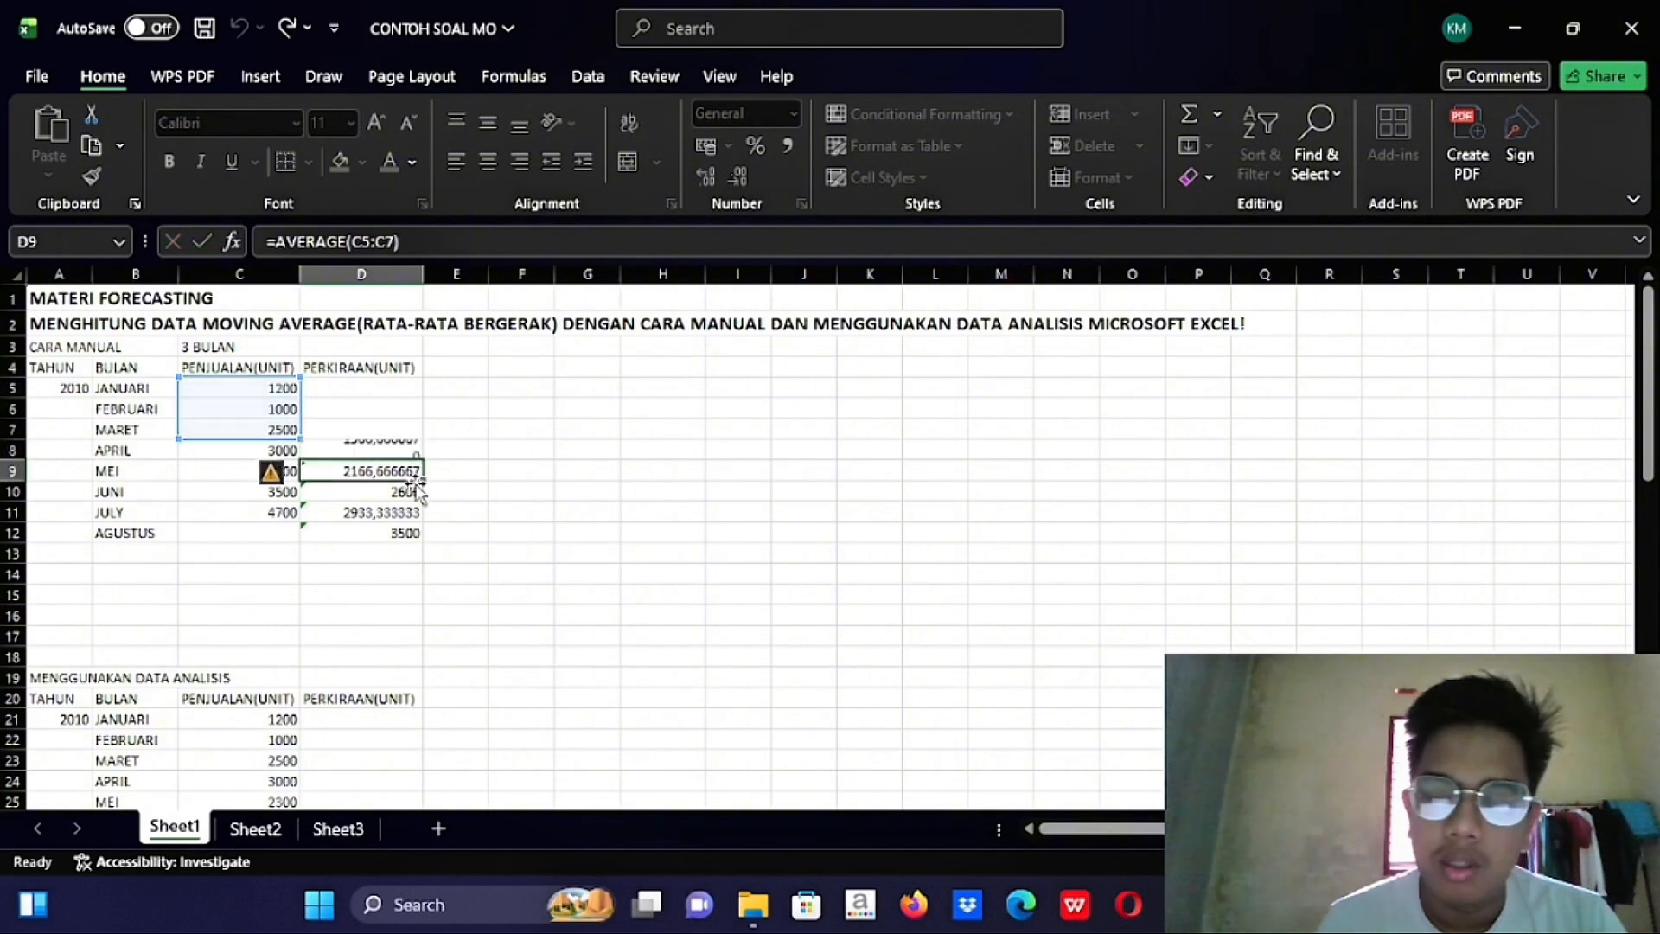
left_click(473, 448)
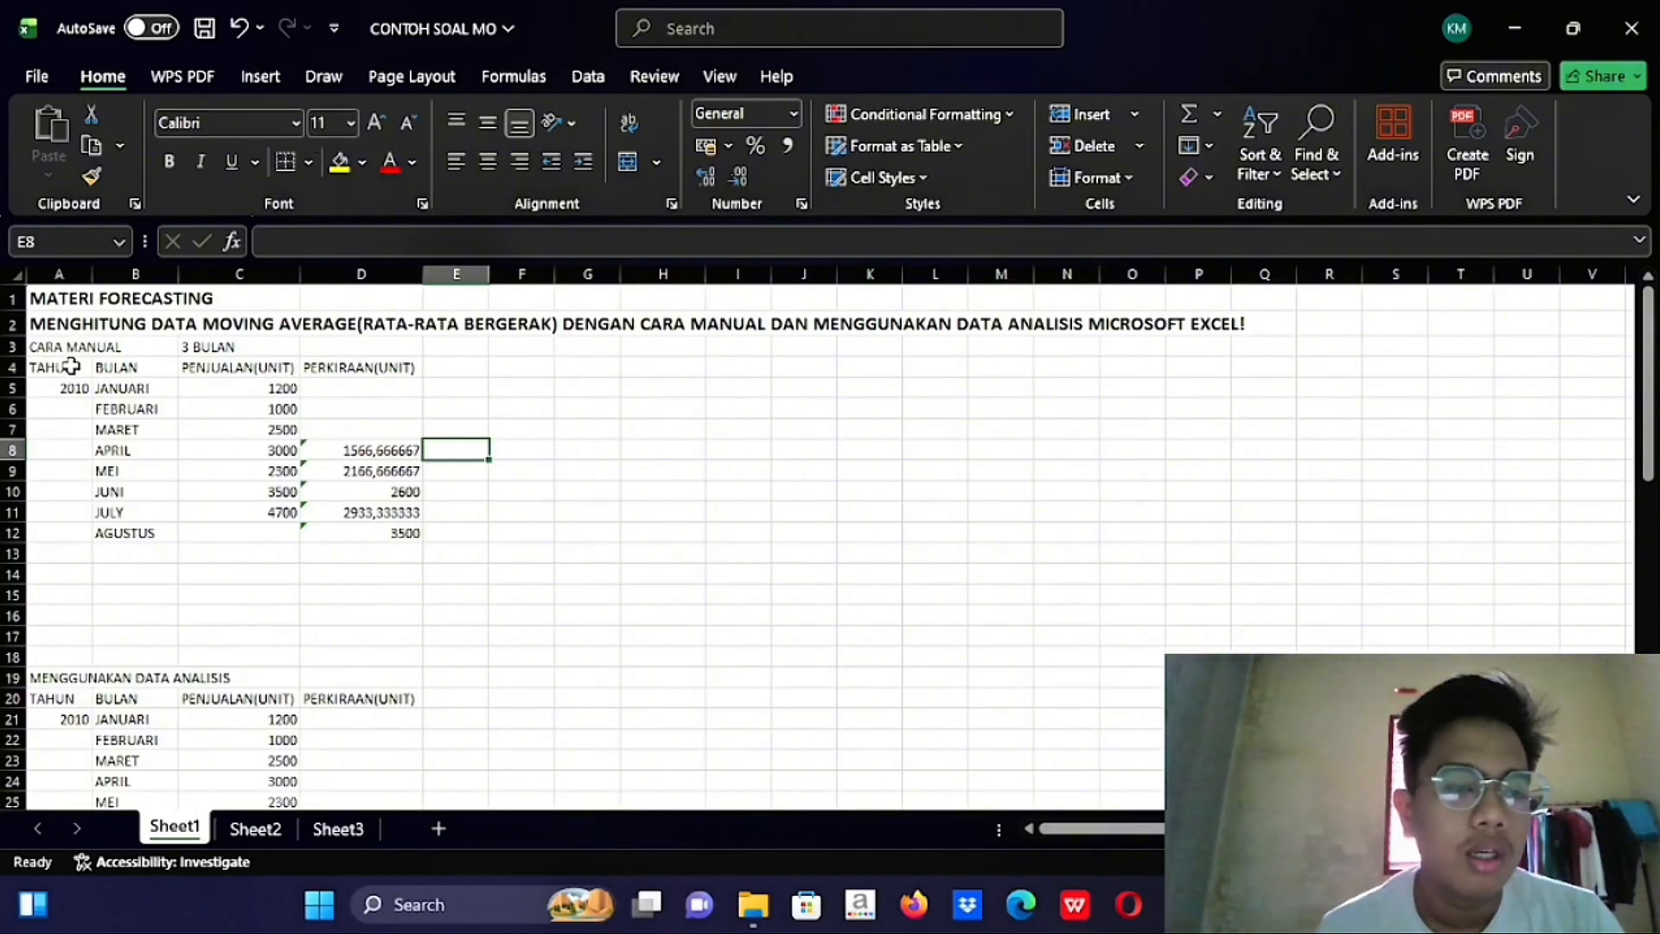
Insert a 3-D Clustered Column chart from A4:D12, then move it beside the manual 3 BULAN table and shrink it
left_click_drag(65, 363, 393, 527)
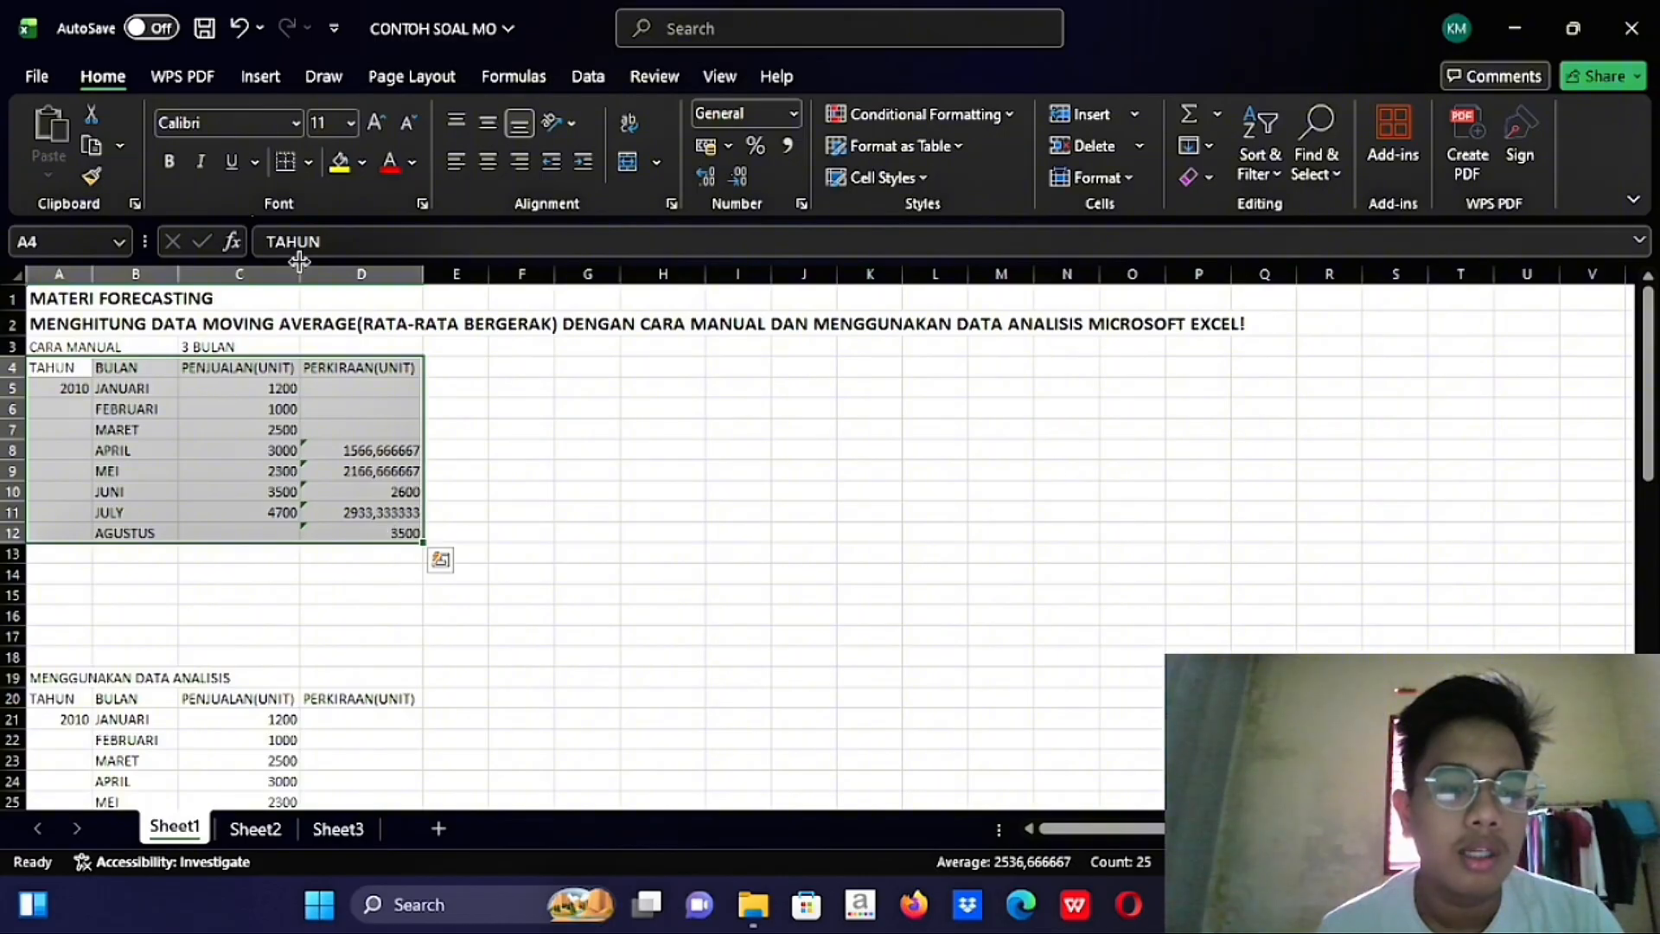
left_click(269, 76)
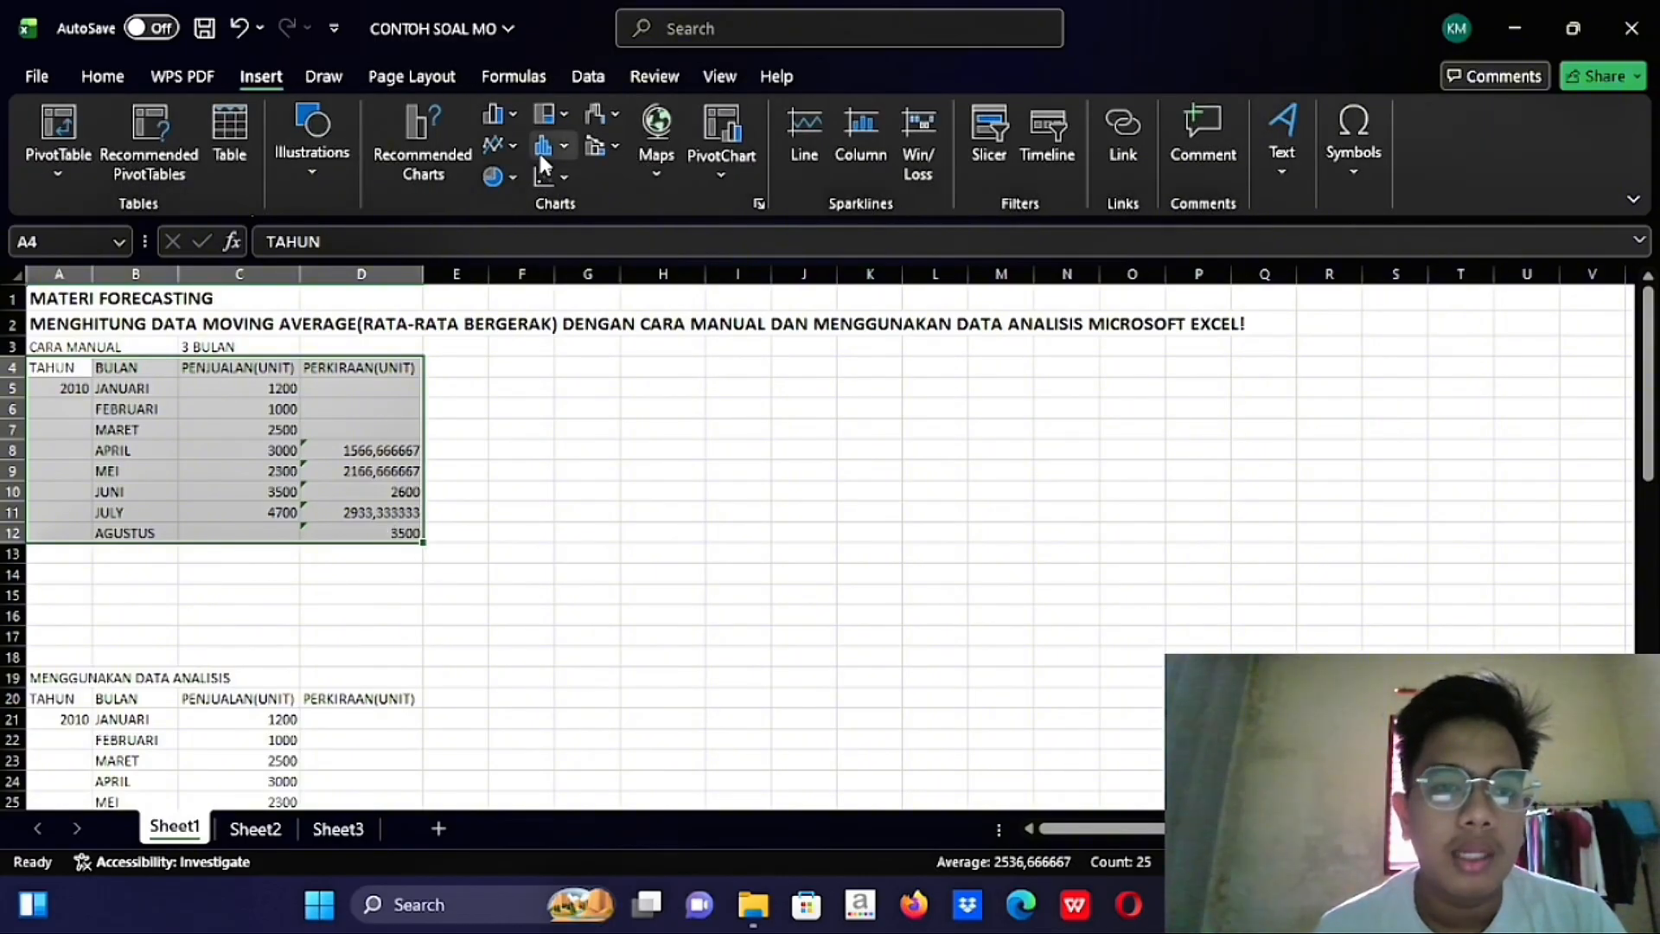
left_click(514, 144)
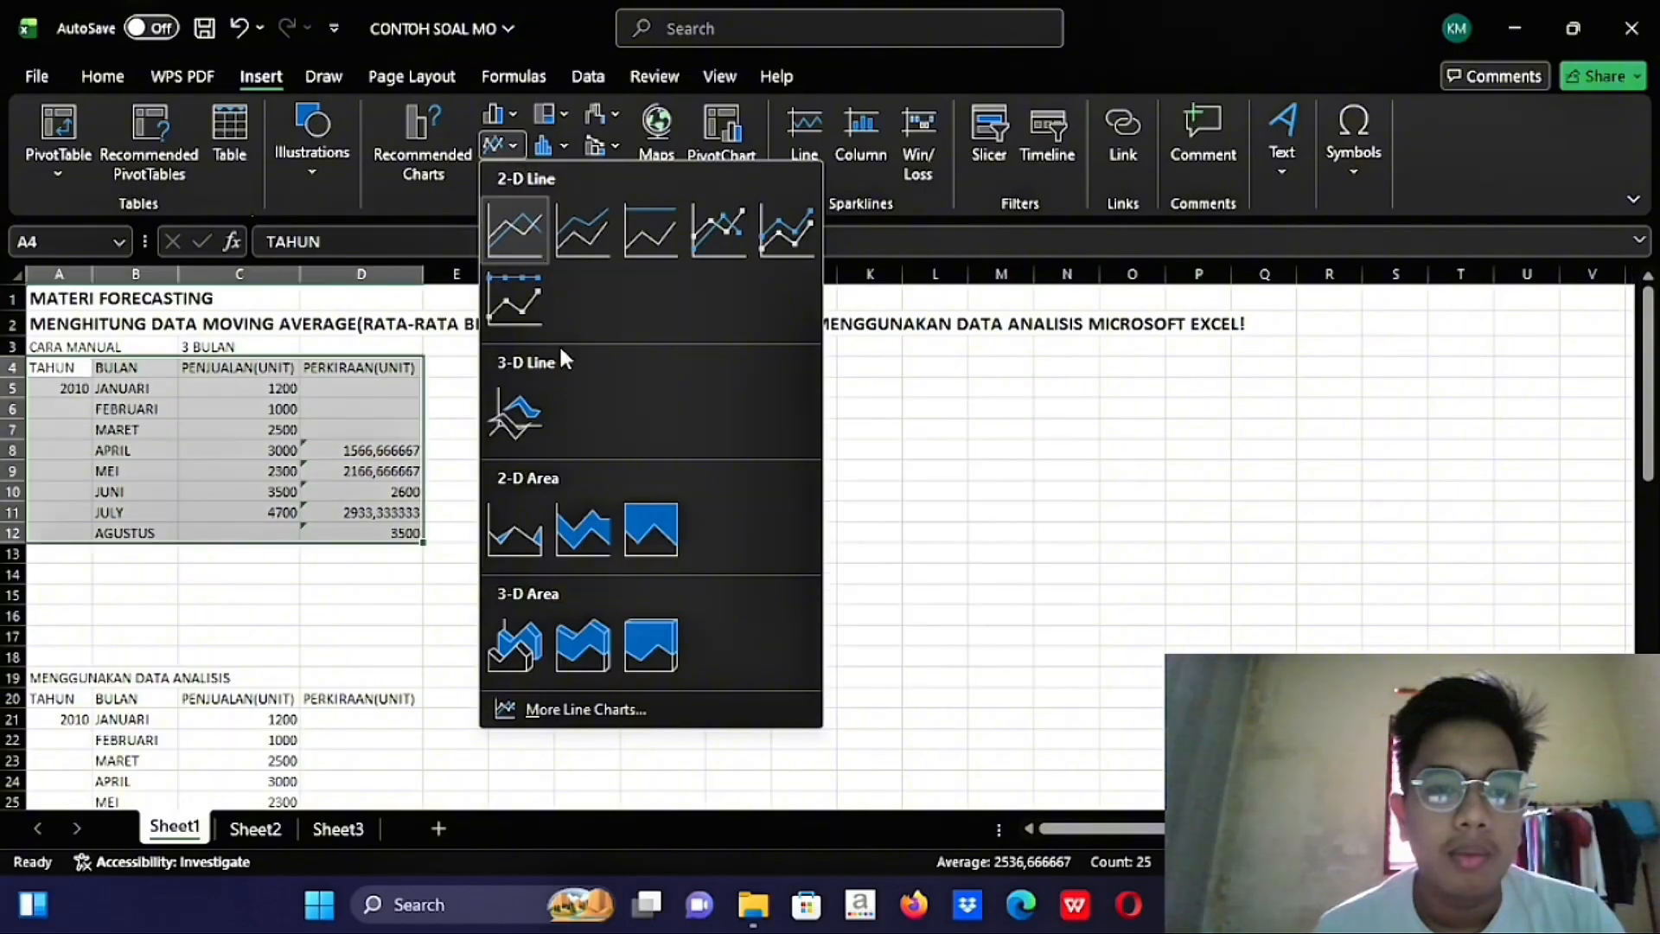
left_click(505, 117)
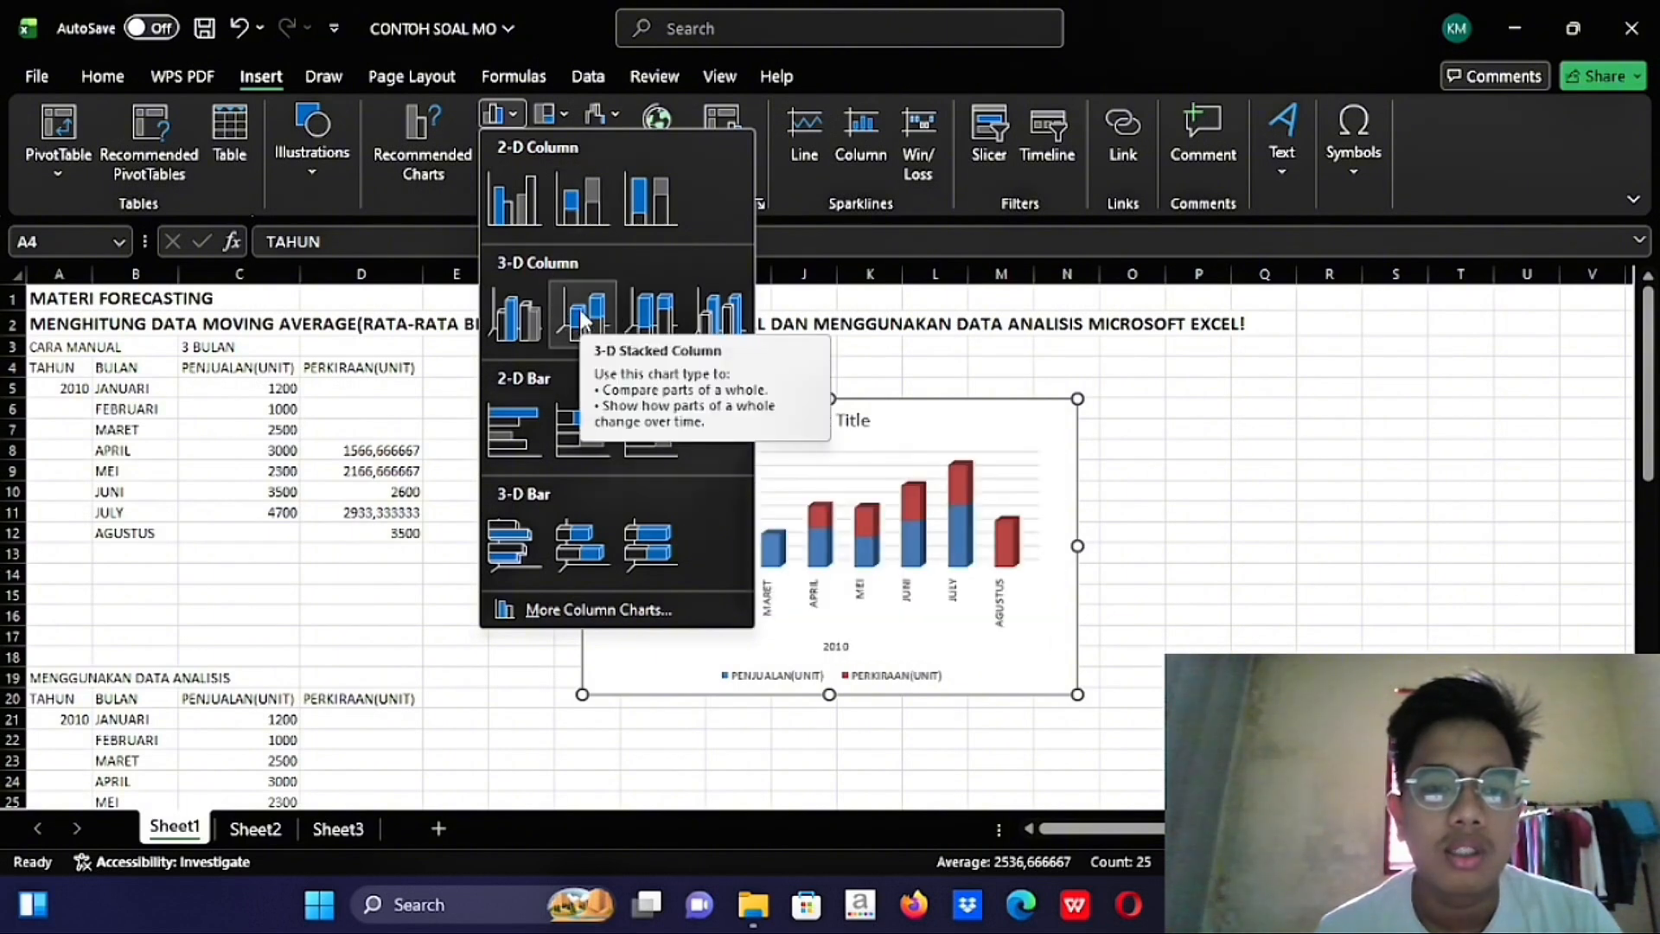
left_click(523, 318)
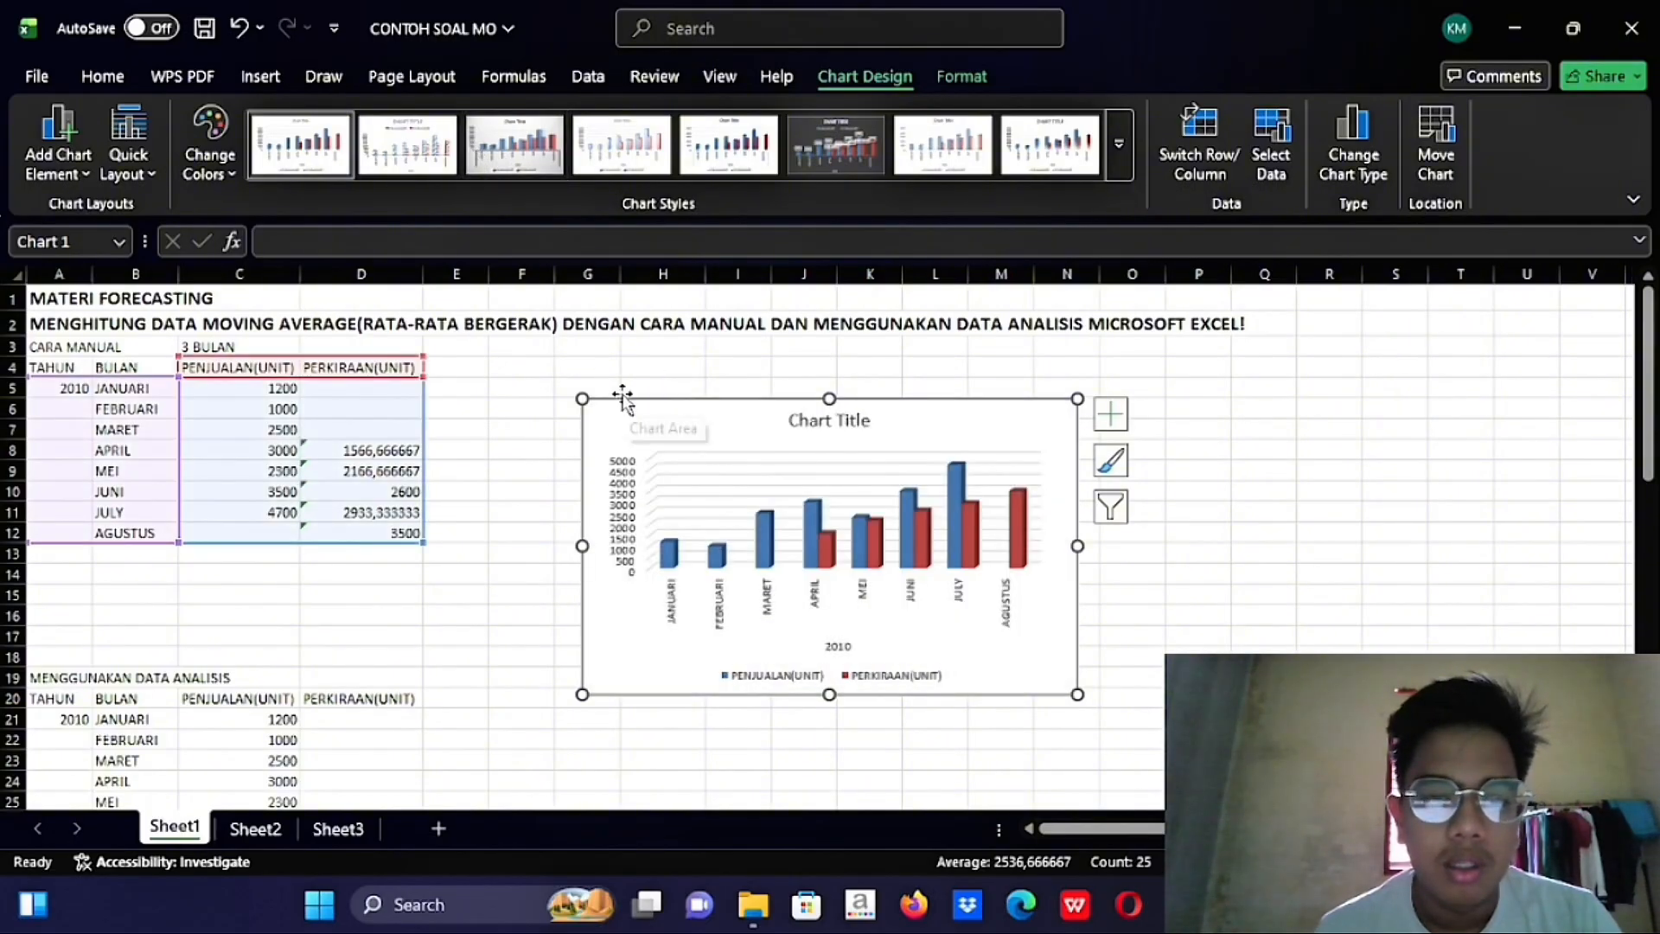
left_click_drag(632, 406, 508, 347)
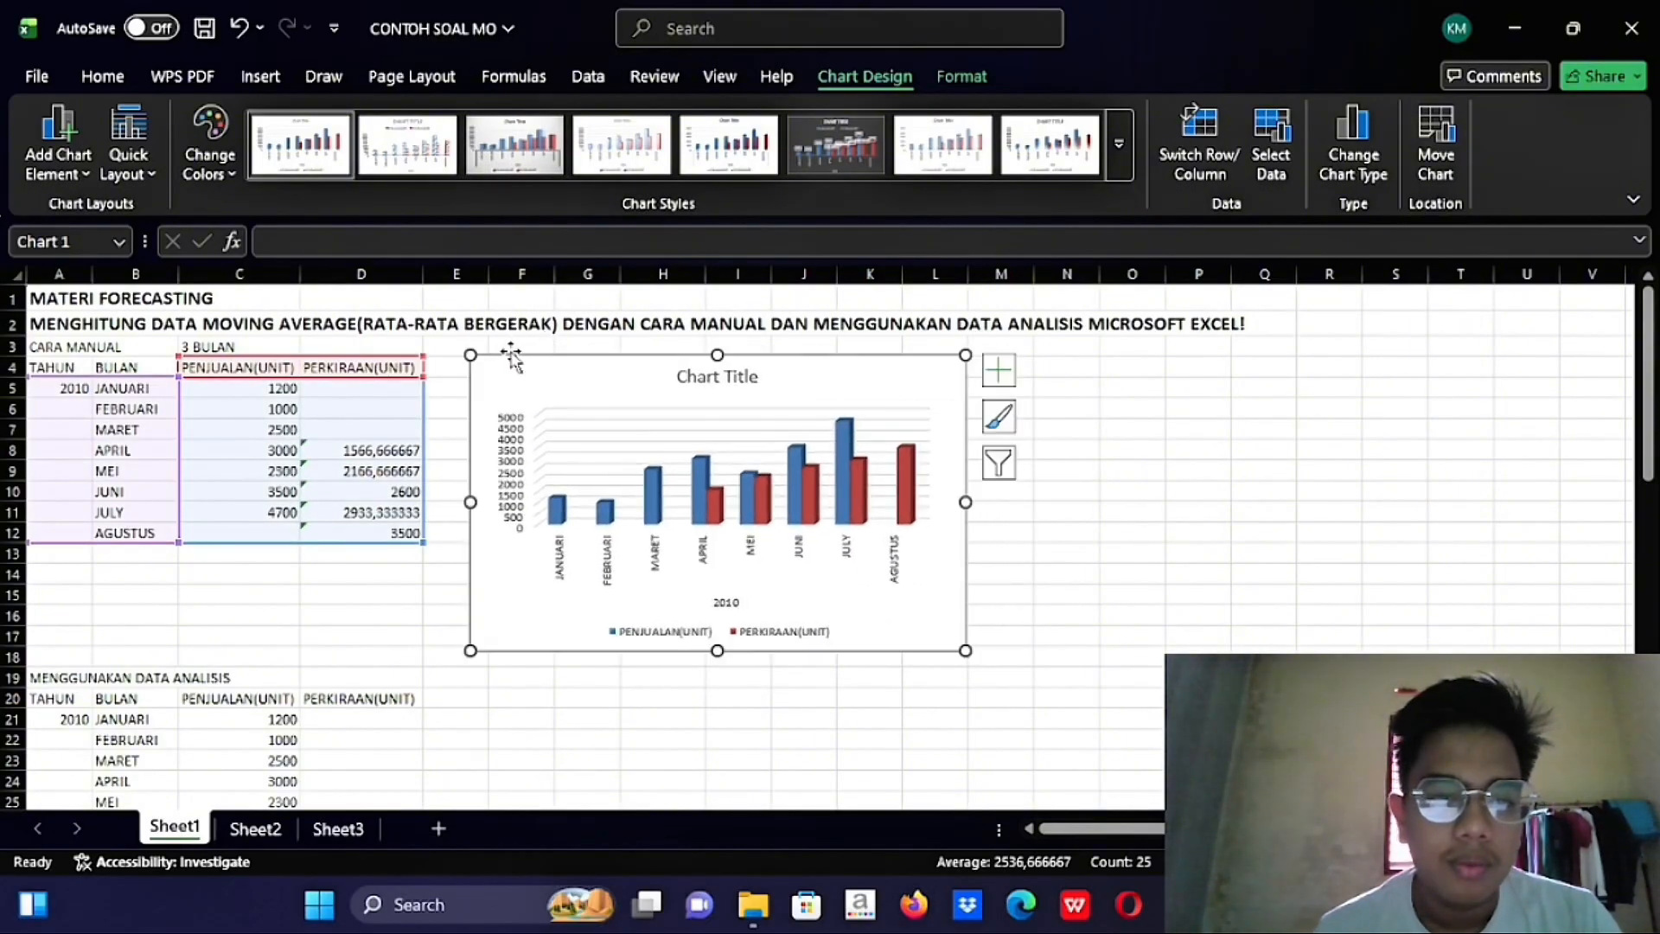
left_click_drag(469, 650, 495, 564)
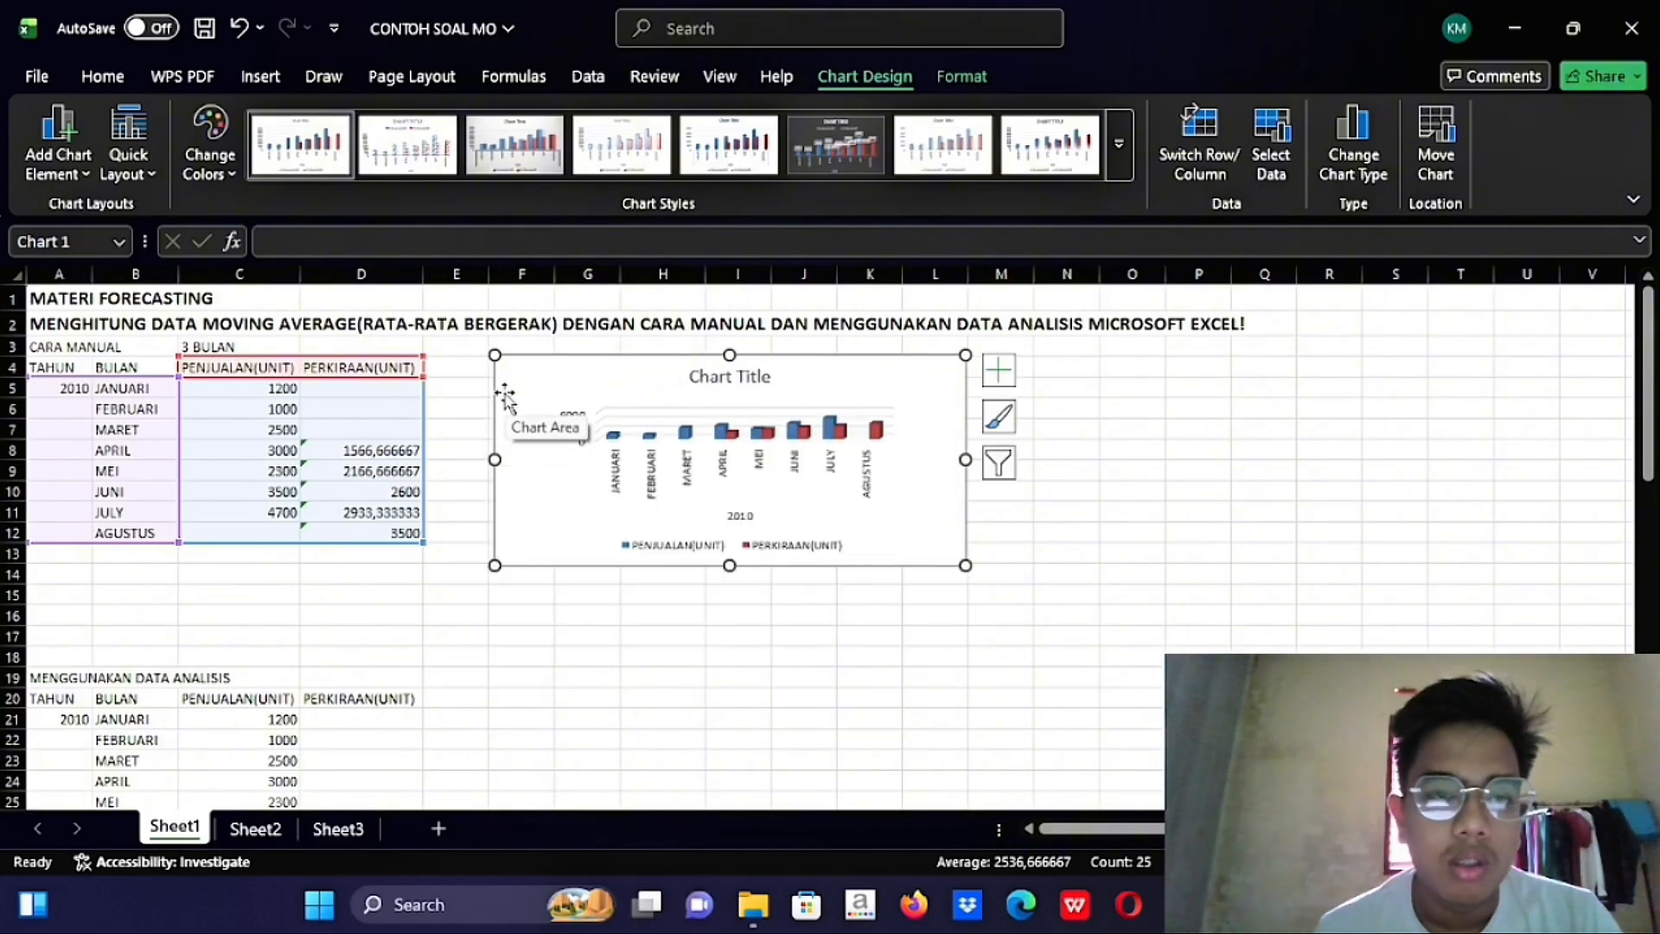
Change the chart type to Line with Markers and move the chart closer to the manual 3 BULAN table
right_click(545, 409)
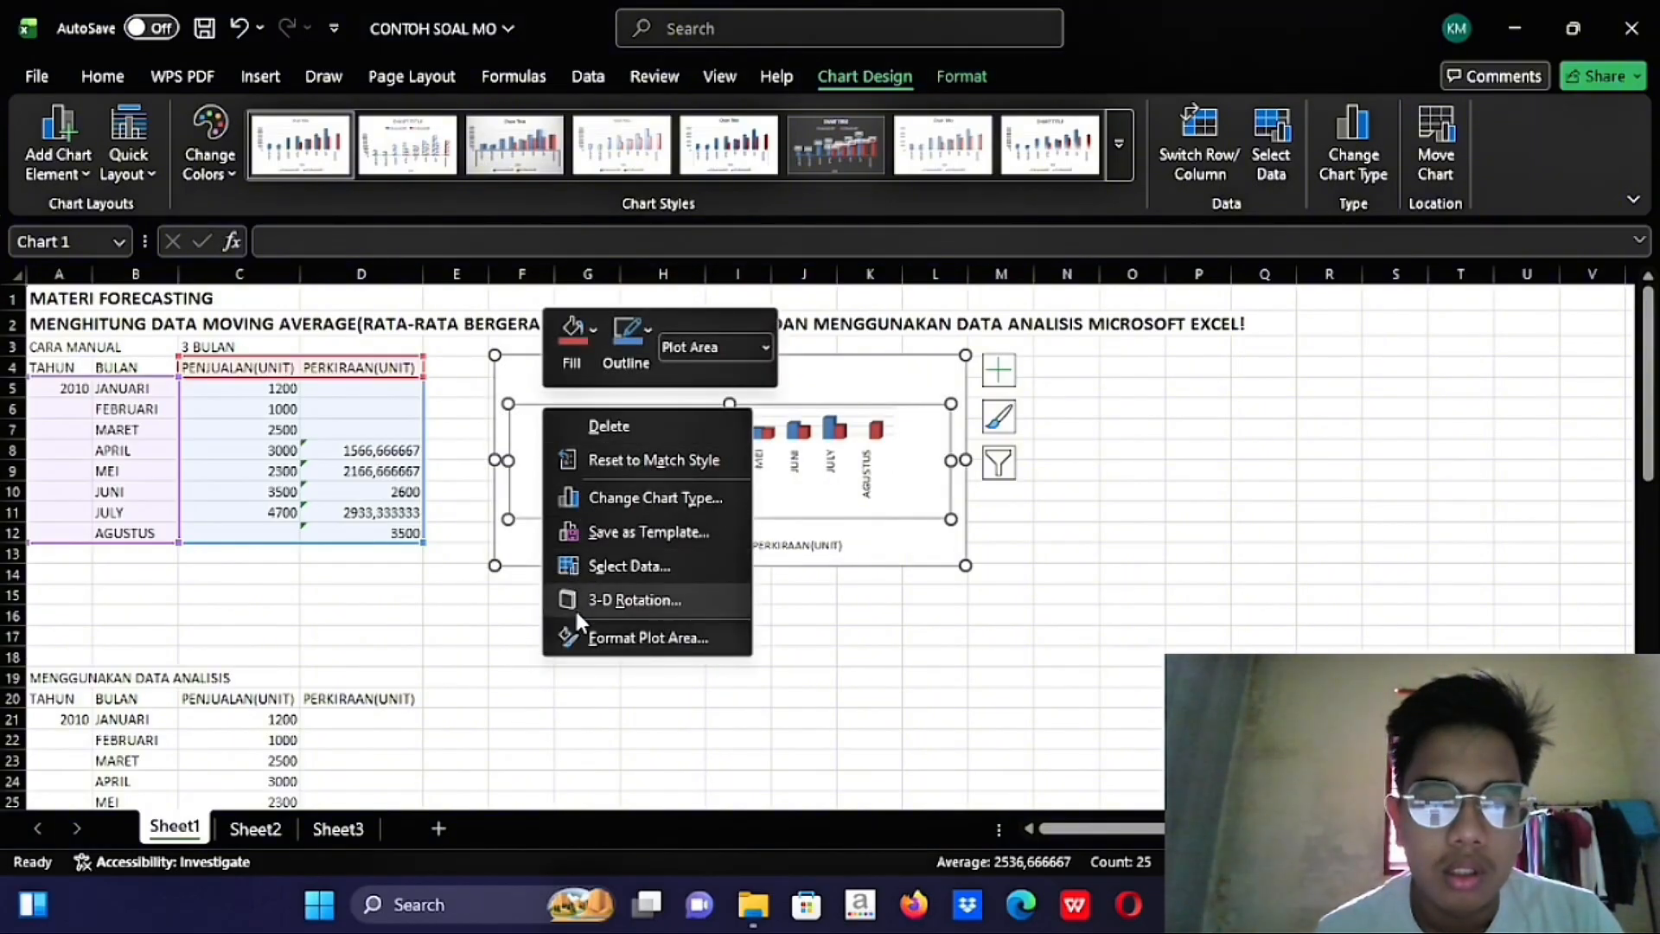
left_click(623, 499)
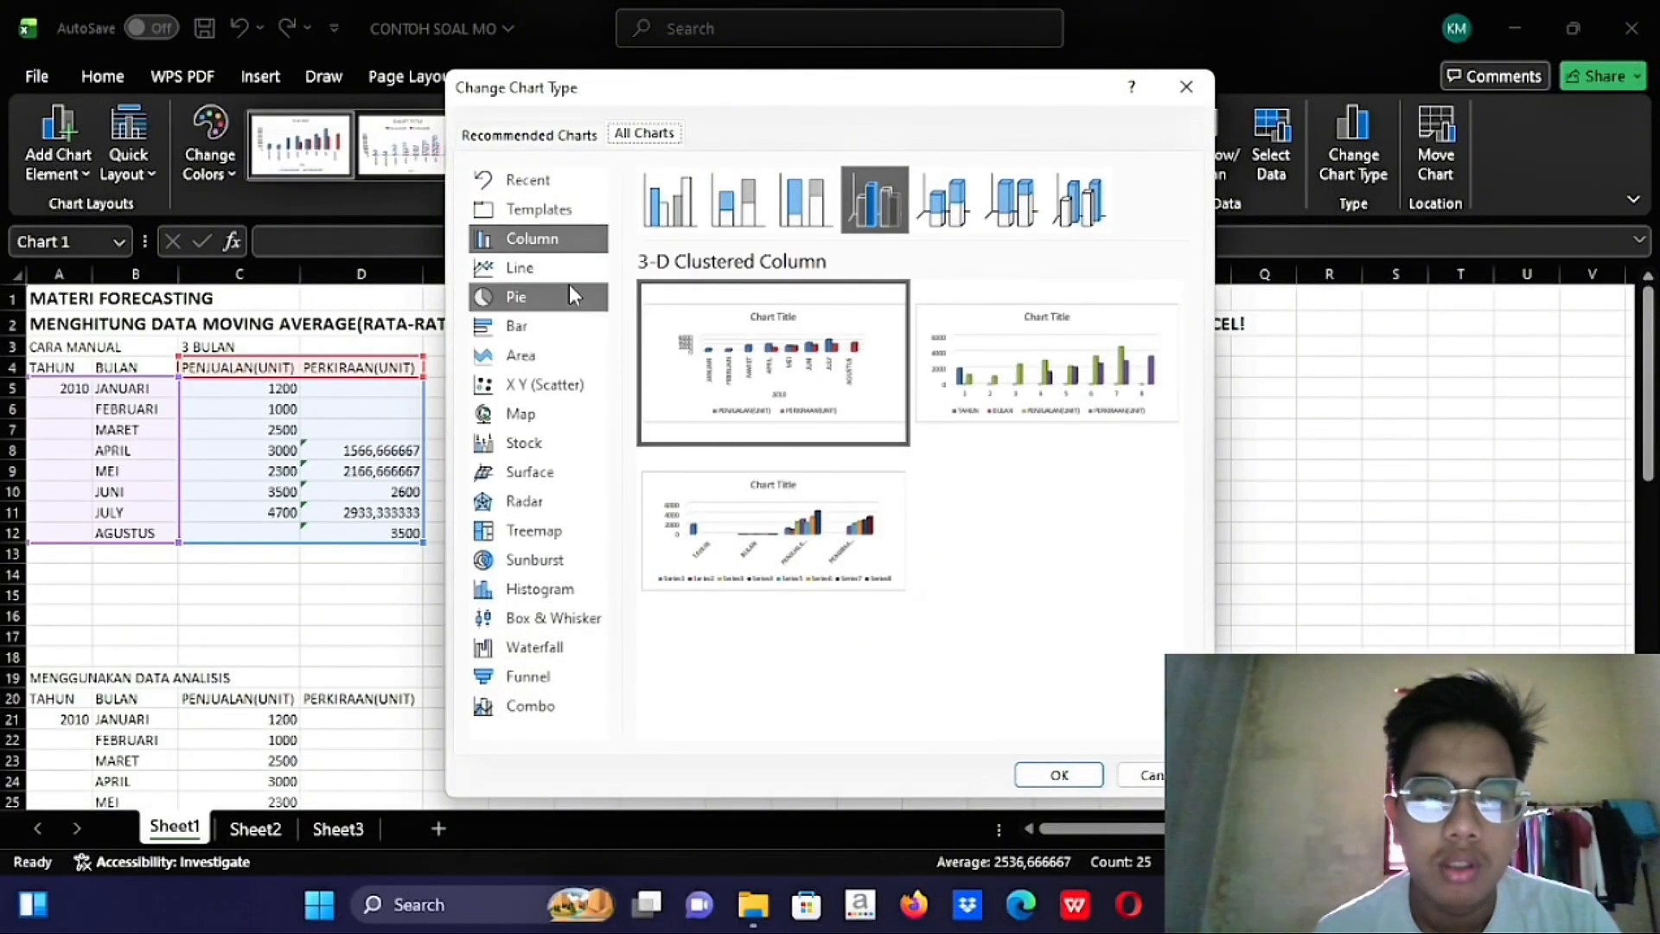
left_click(566, 275)
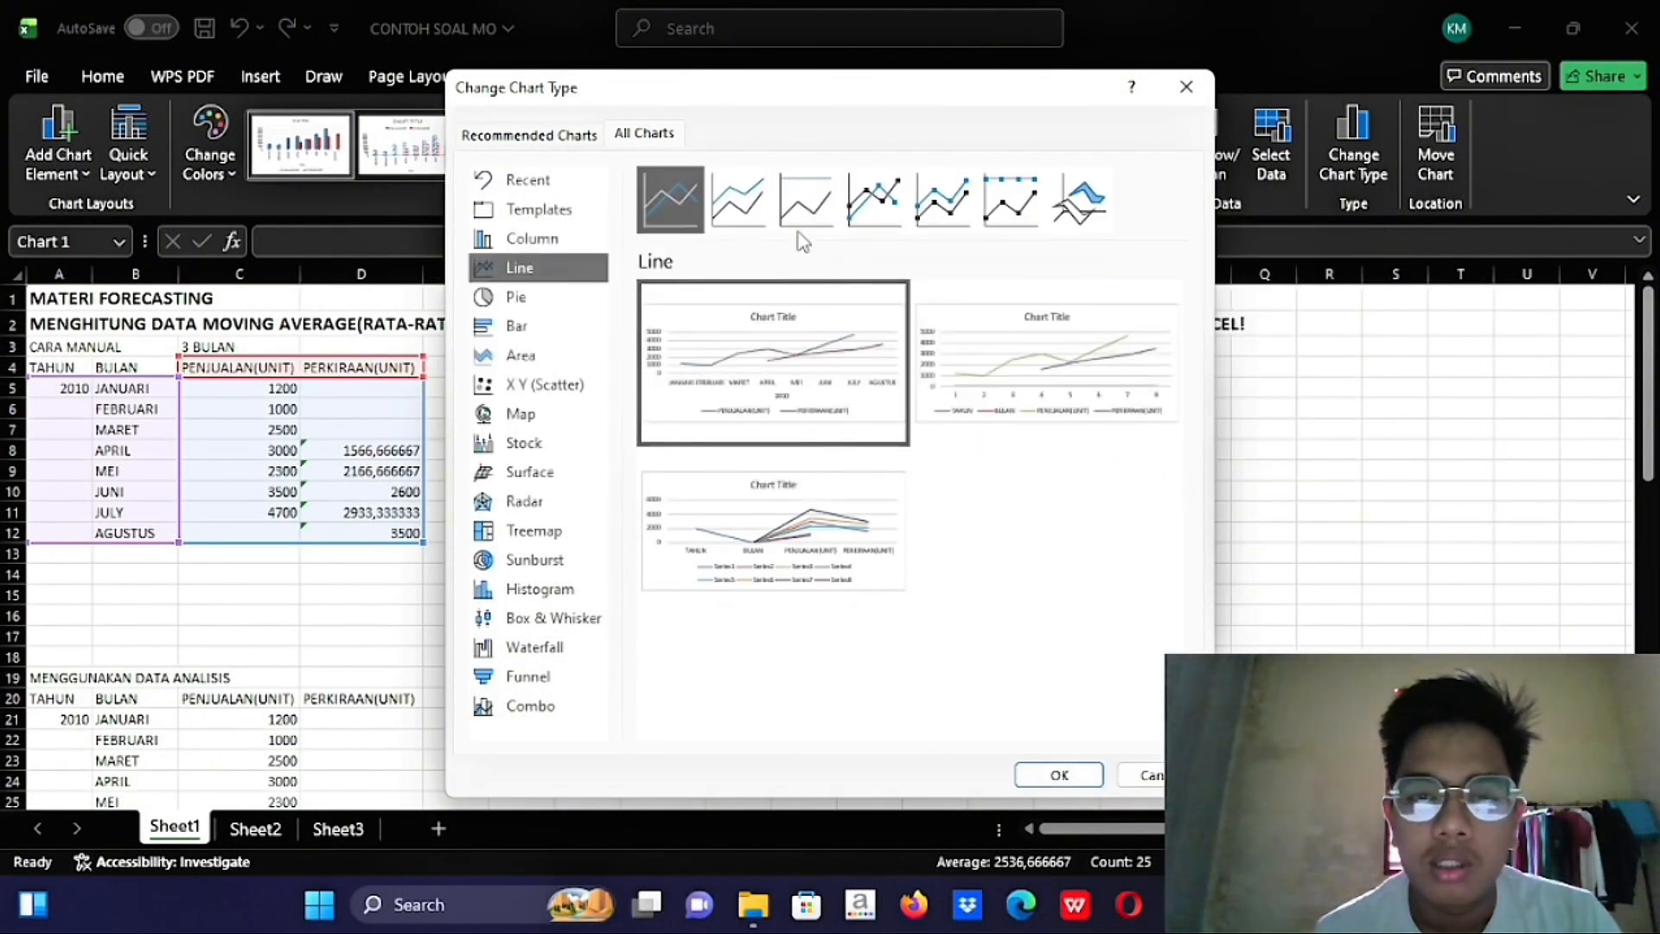
left_click(876, 191)
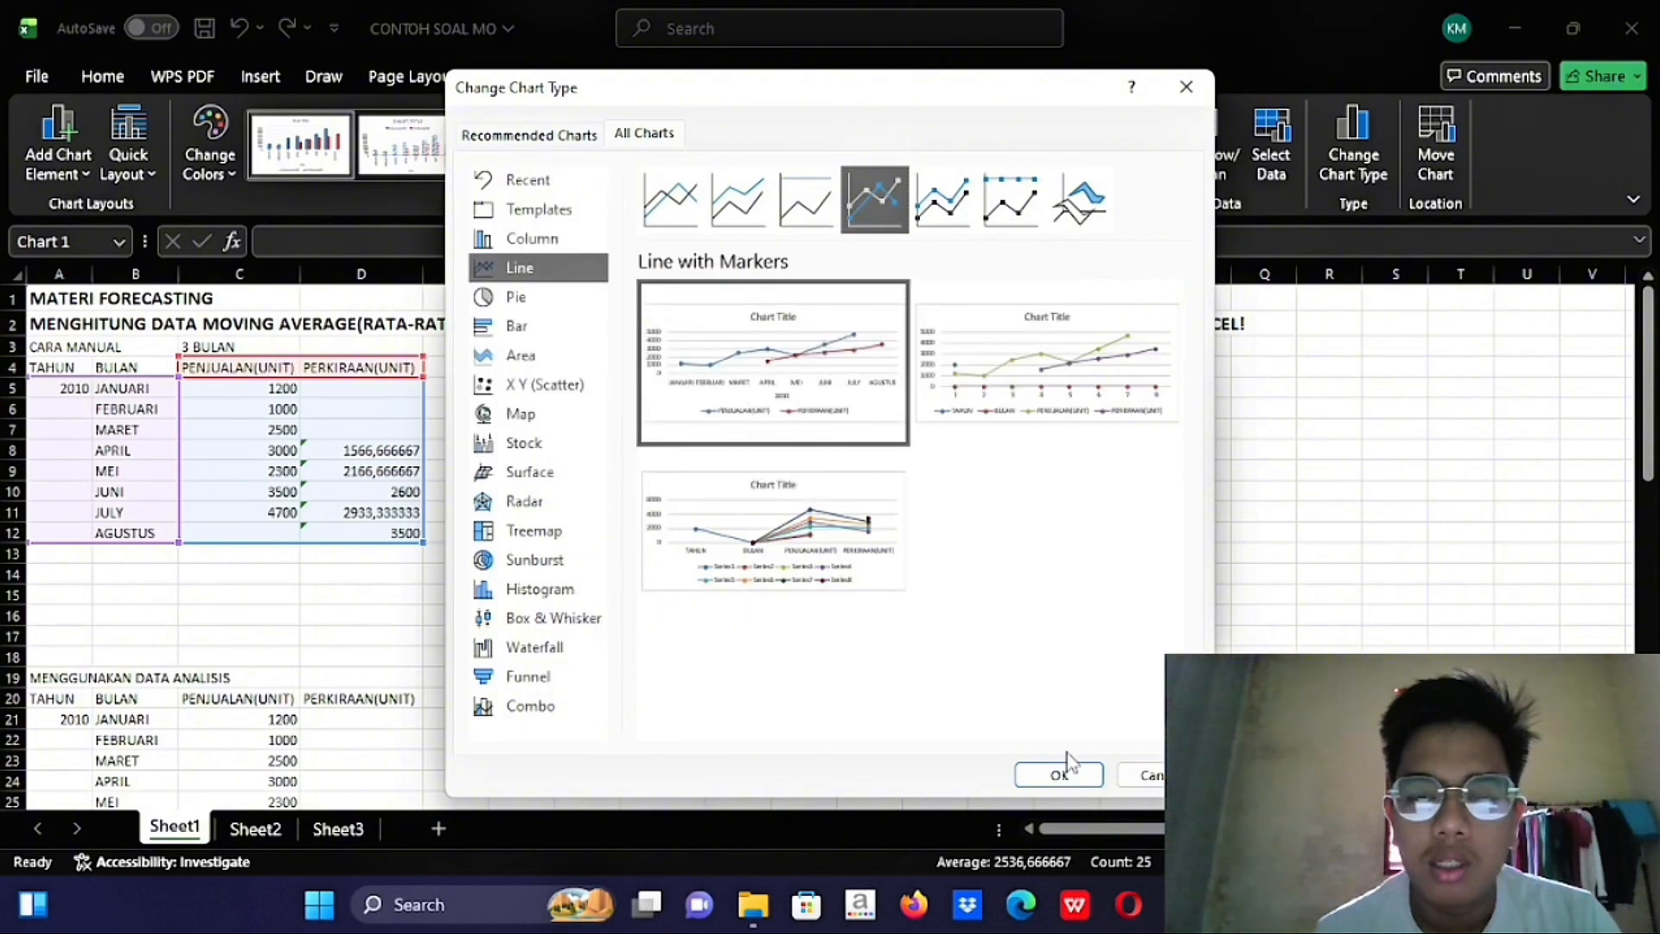
left_click(1060, 775)
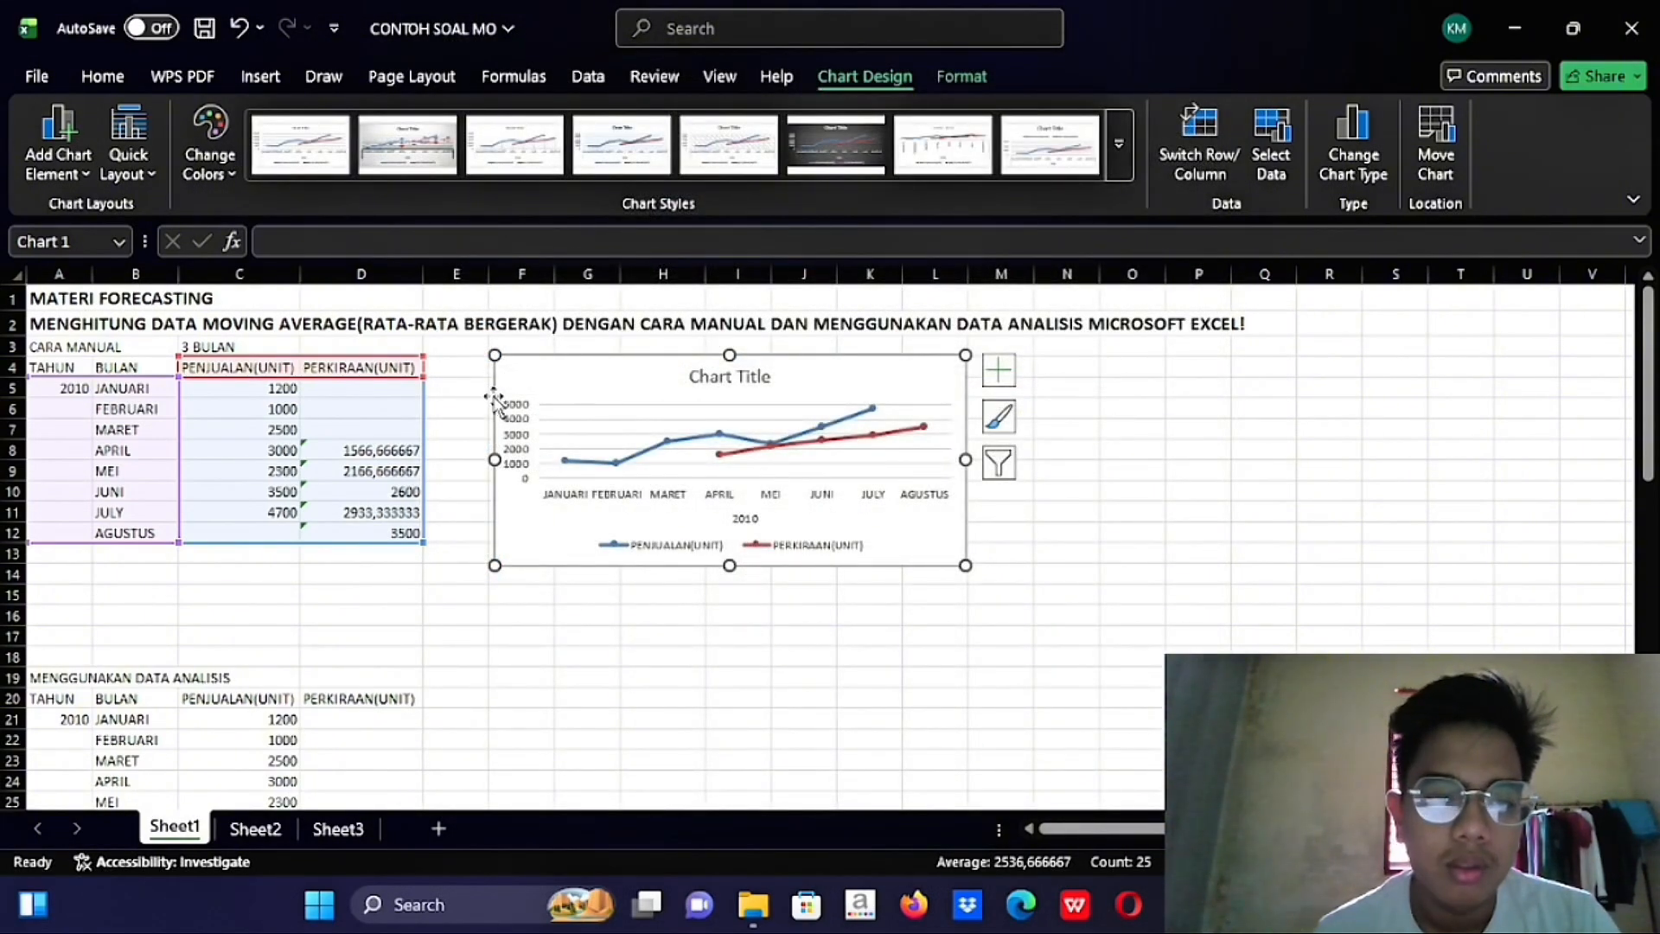
left_click_drag(493, 397, 467, 398)
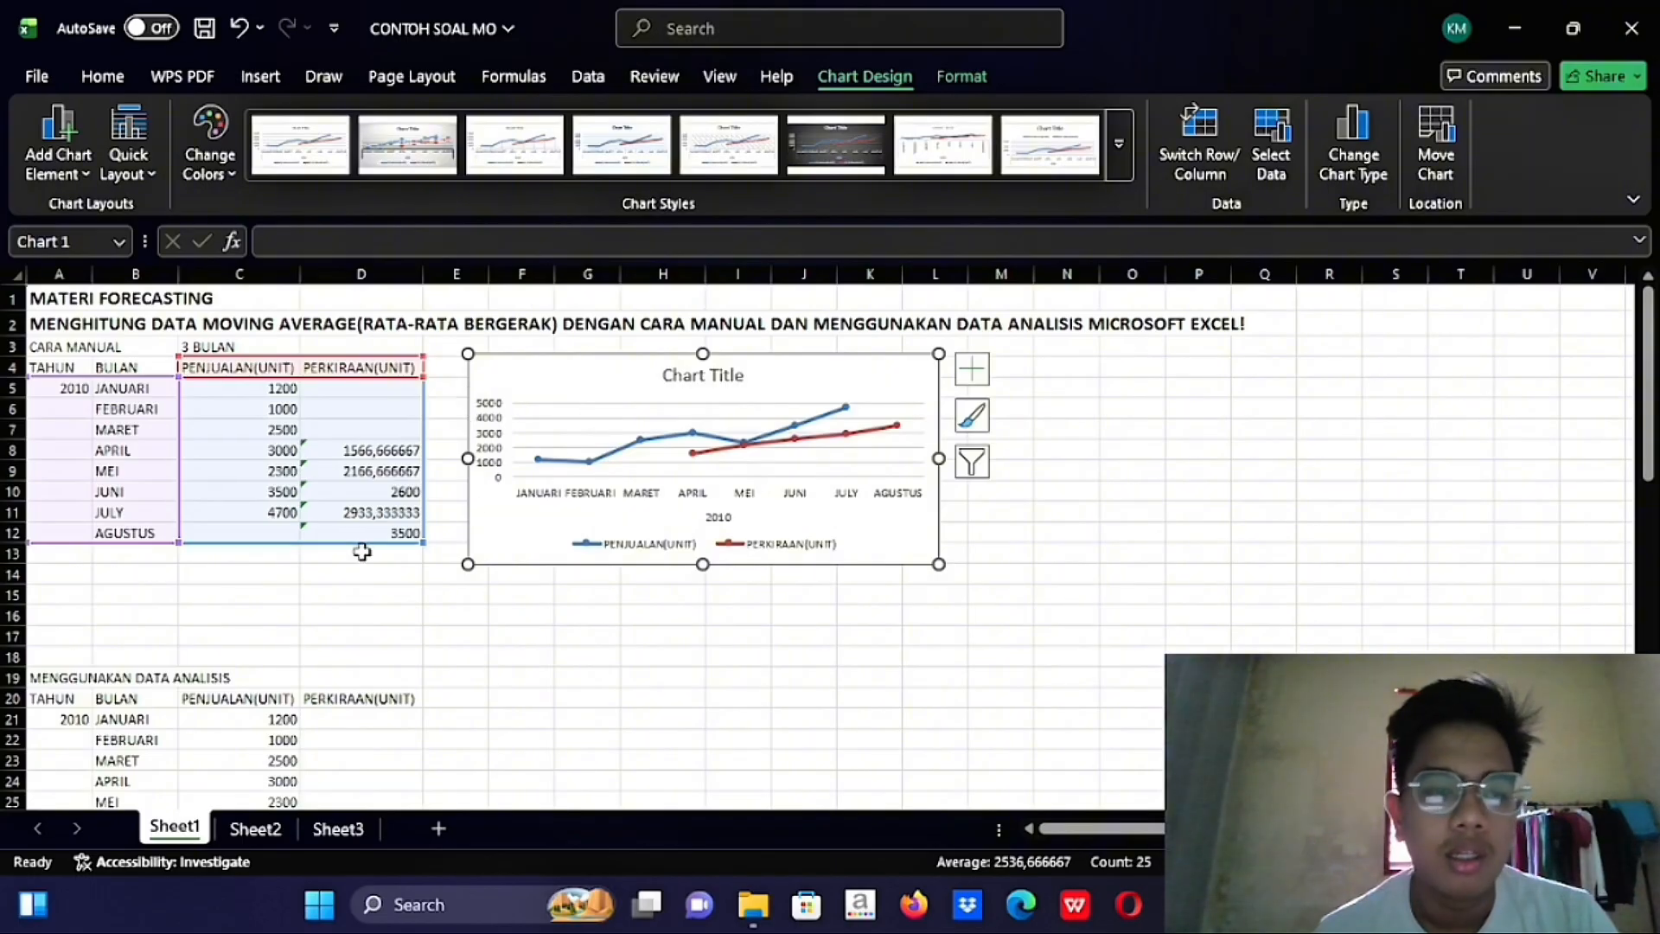
Open the Moving Average tool from Data Analysis for the MENGGUNAKAN DATA ANALISIS table
scroll(362, 551, "down", 1)
scroll(362, 552, "right", 1)
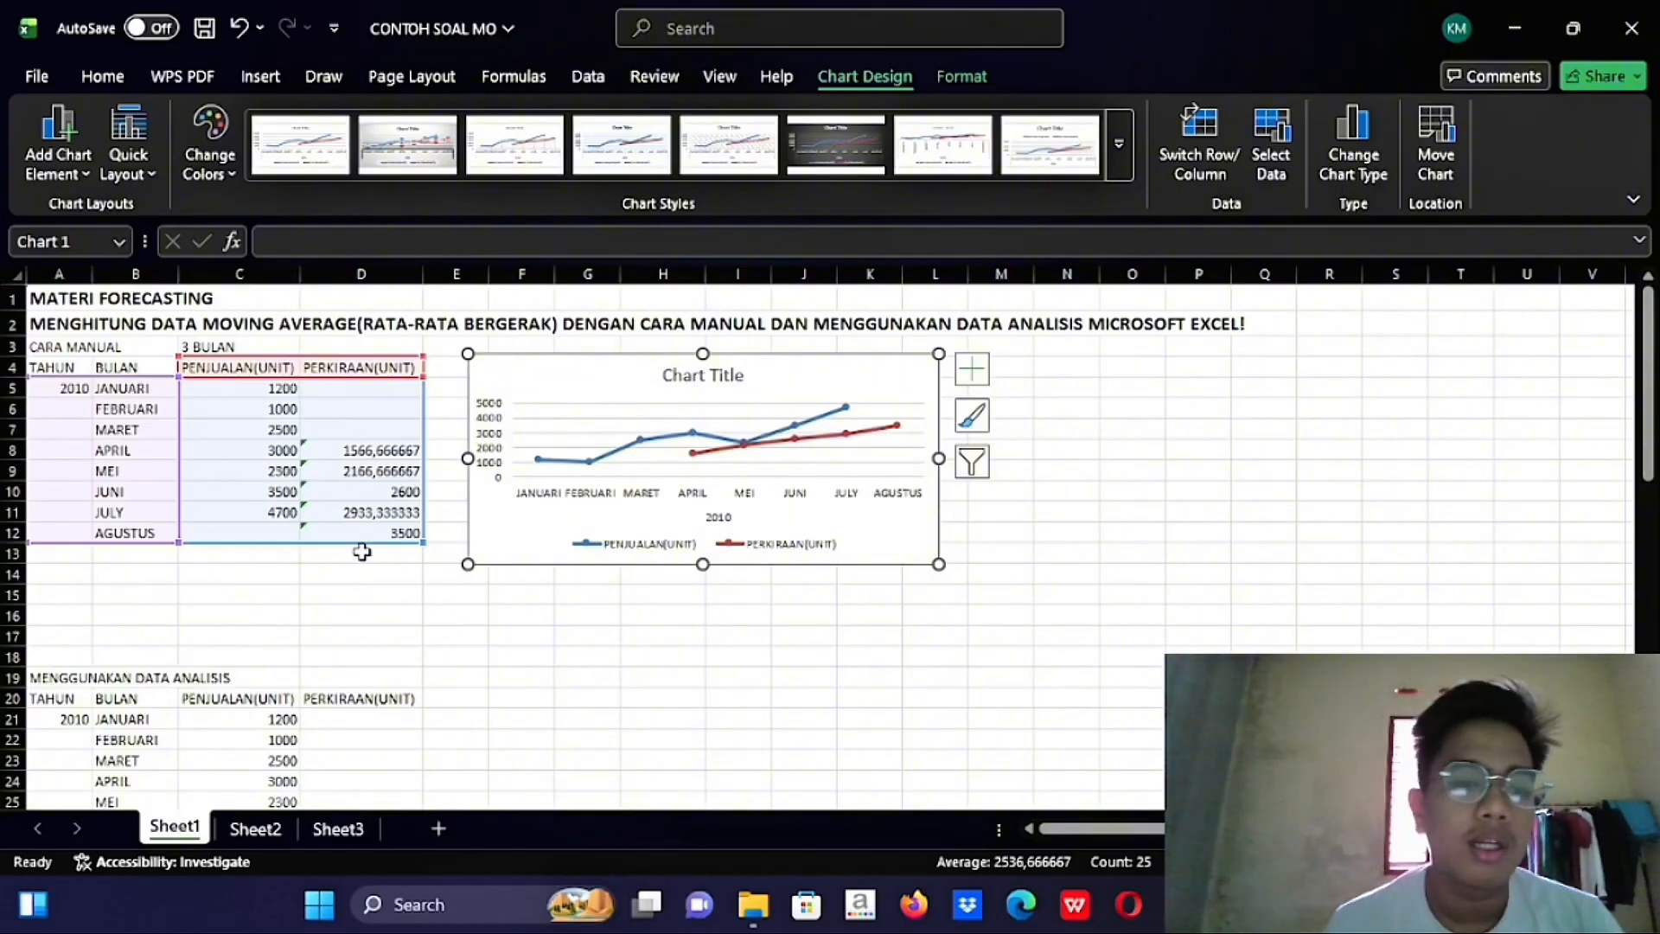
scroll(361, 552, "down", 1)
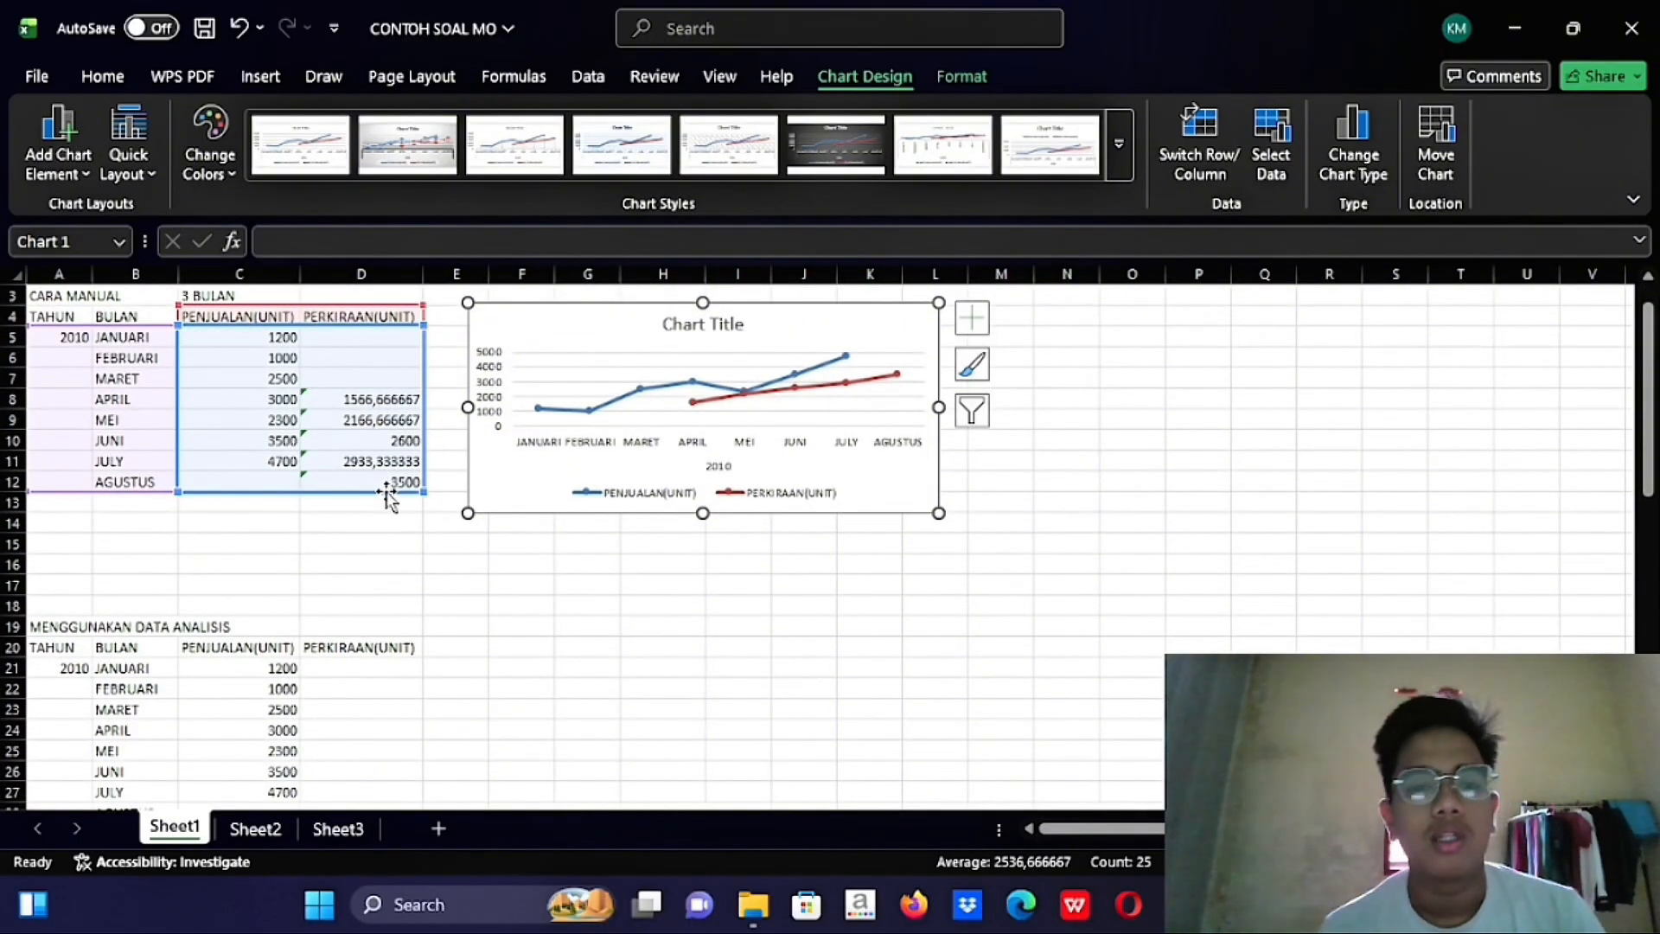
left_click(87, 75)
scroll(356, 507, "down", 3)
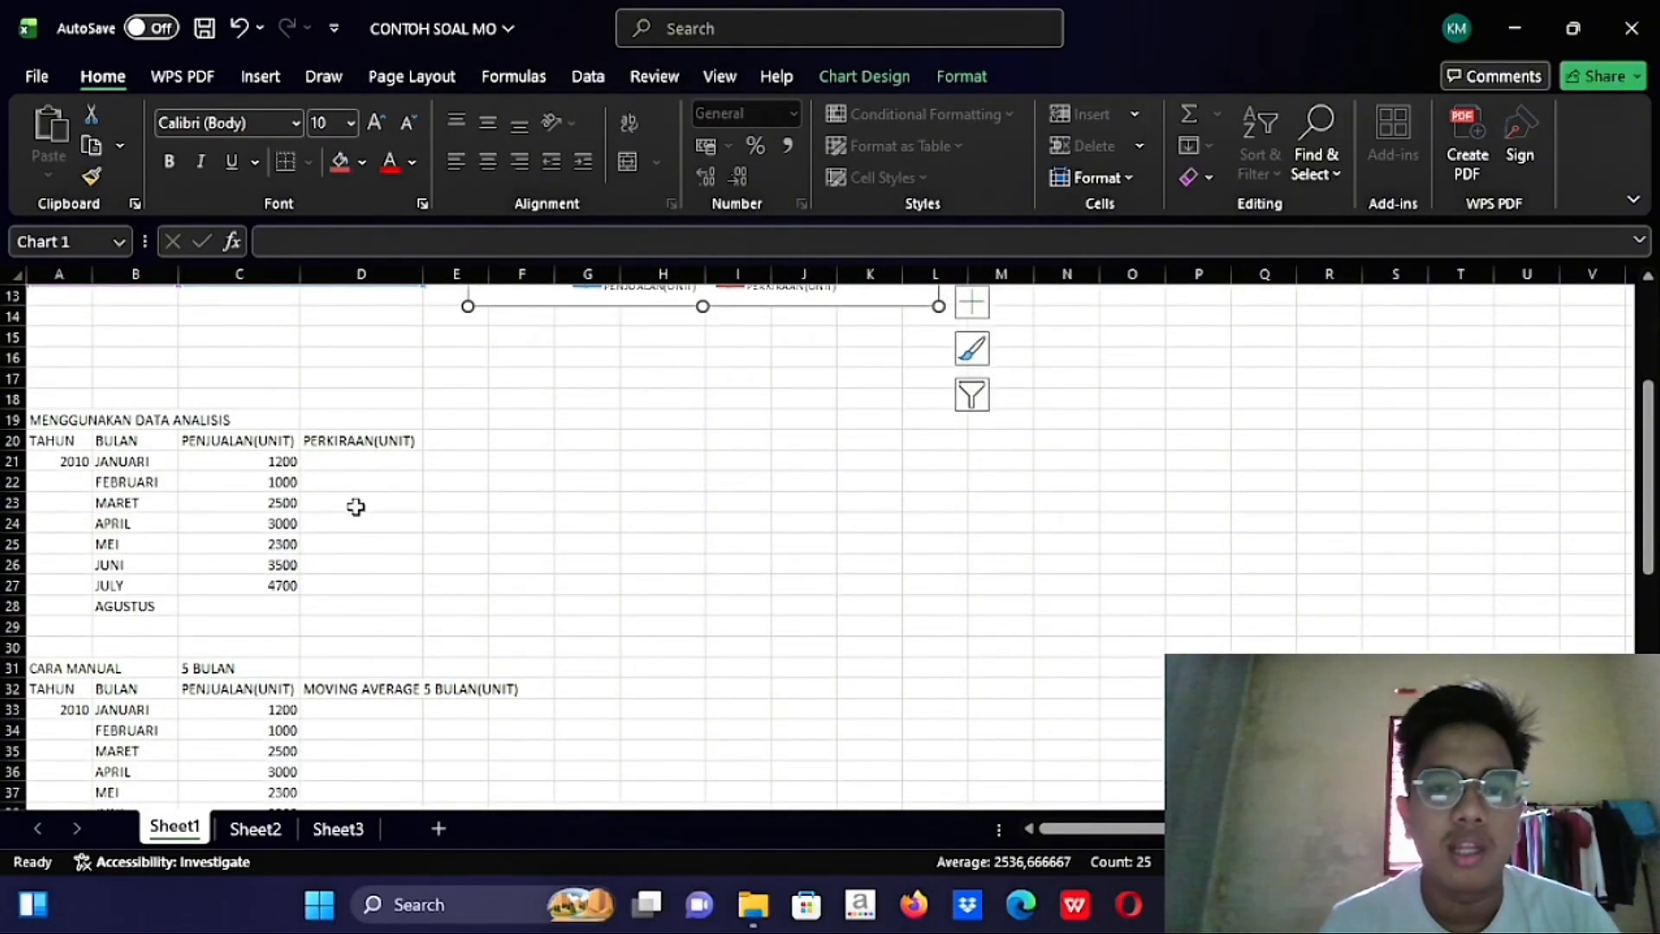
left_click(234, 507)
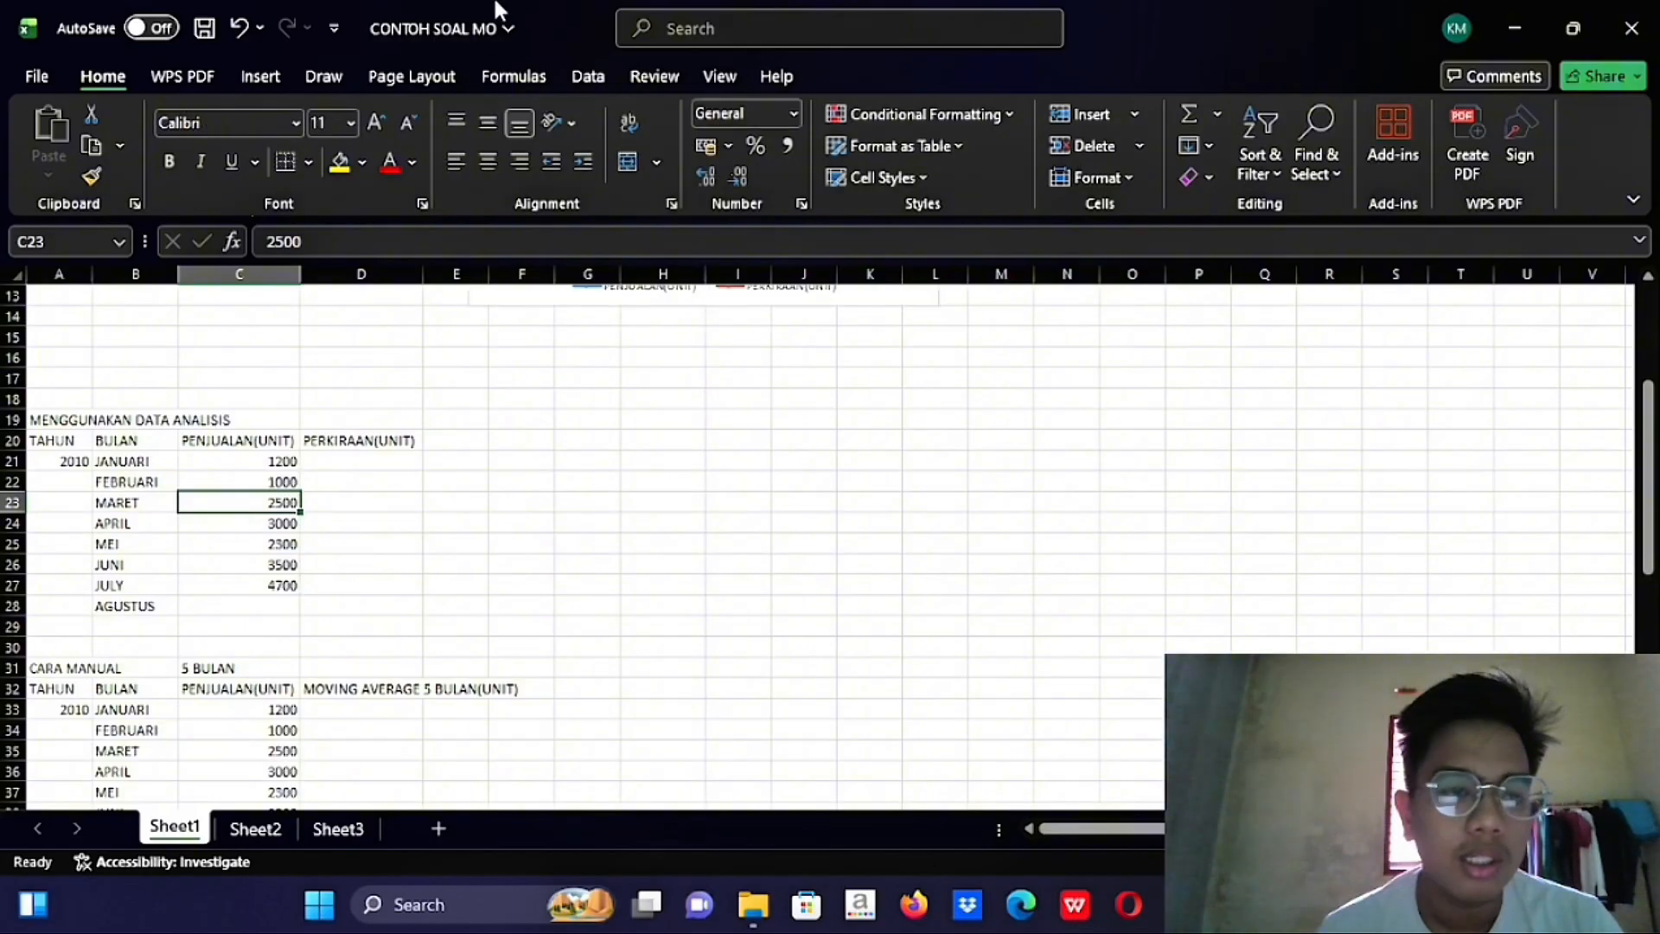
left_click(588, 78)
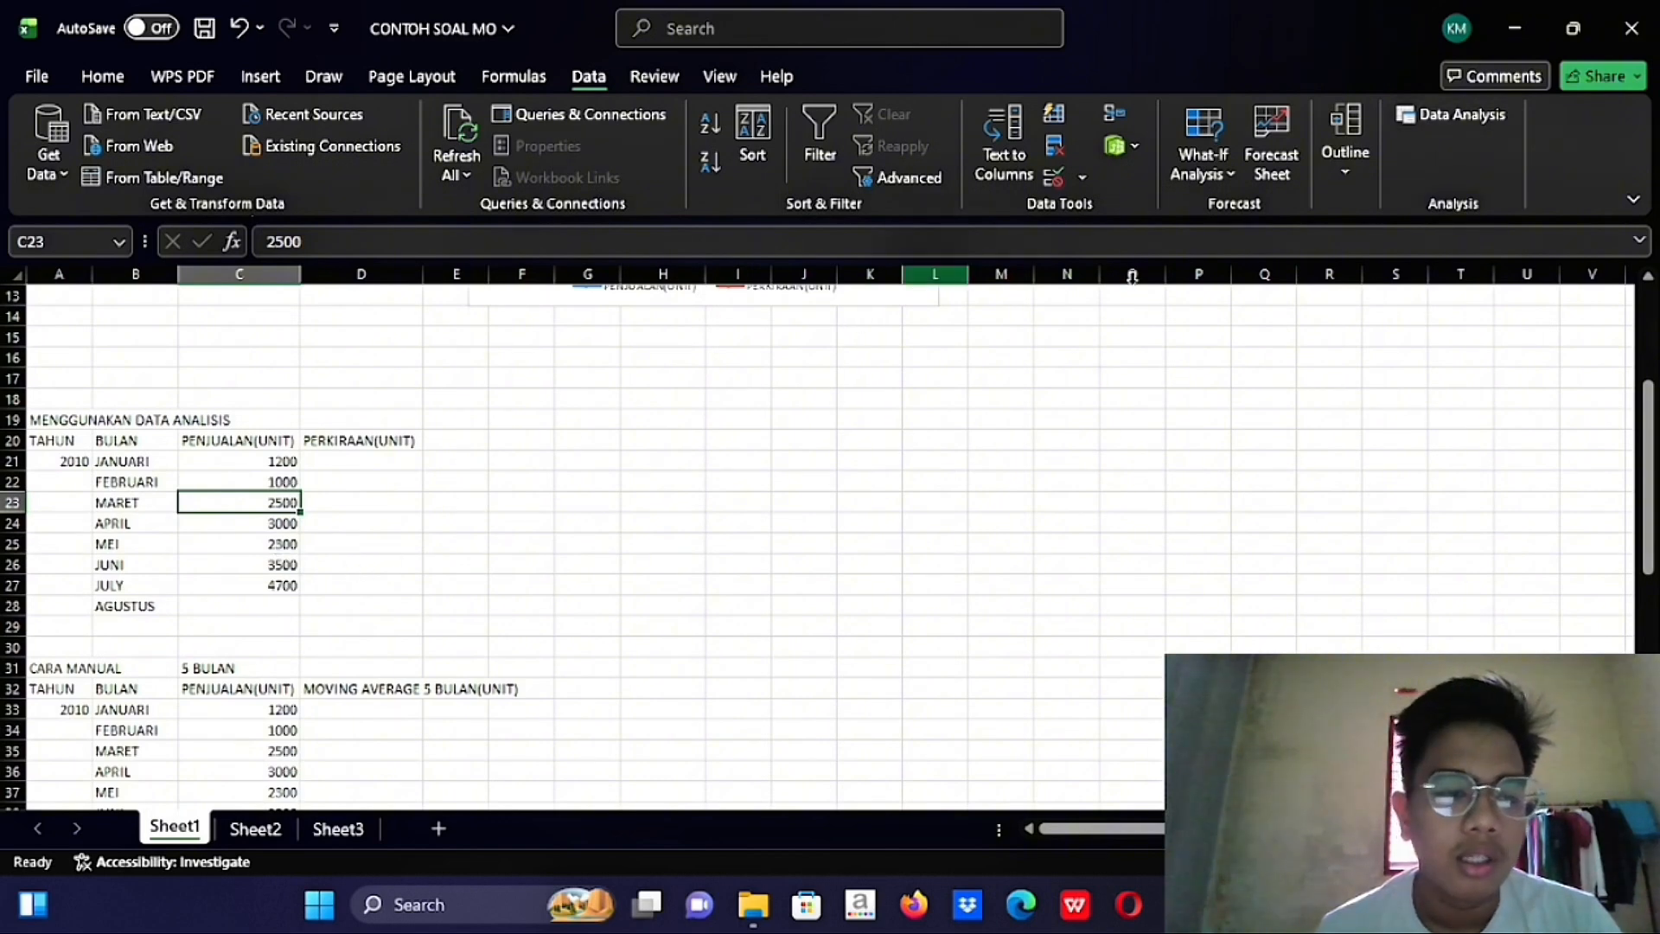
left_click(1444, 113)
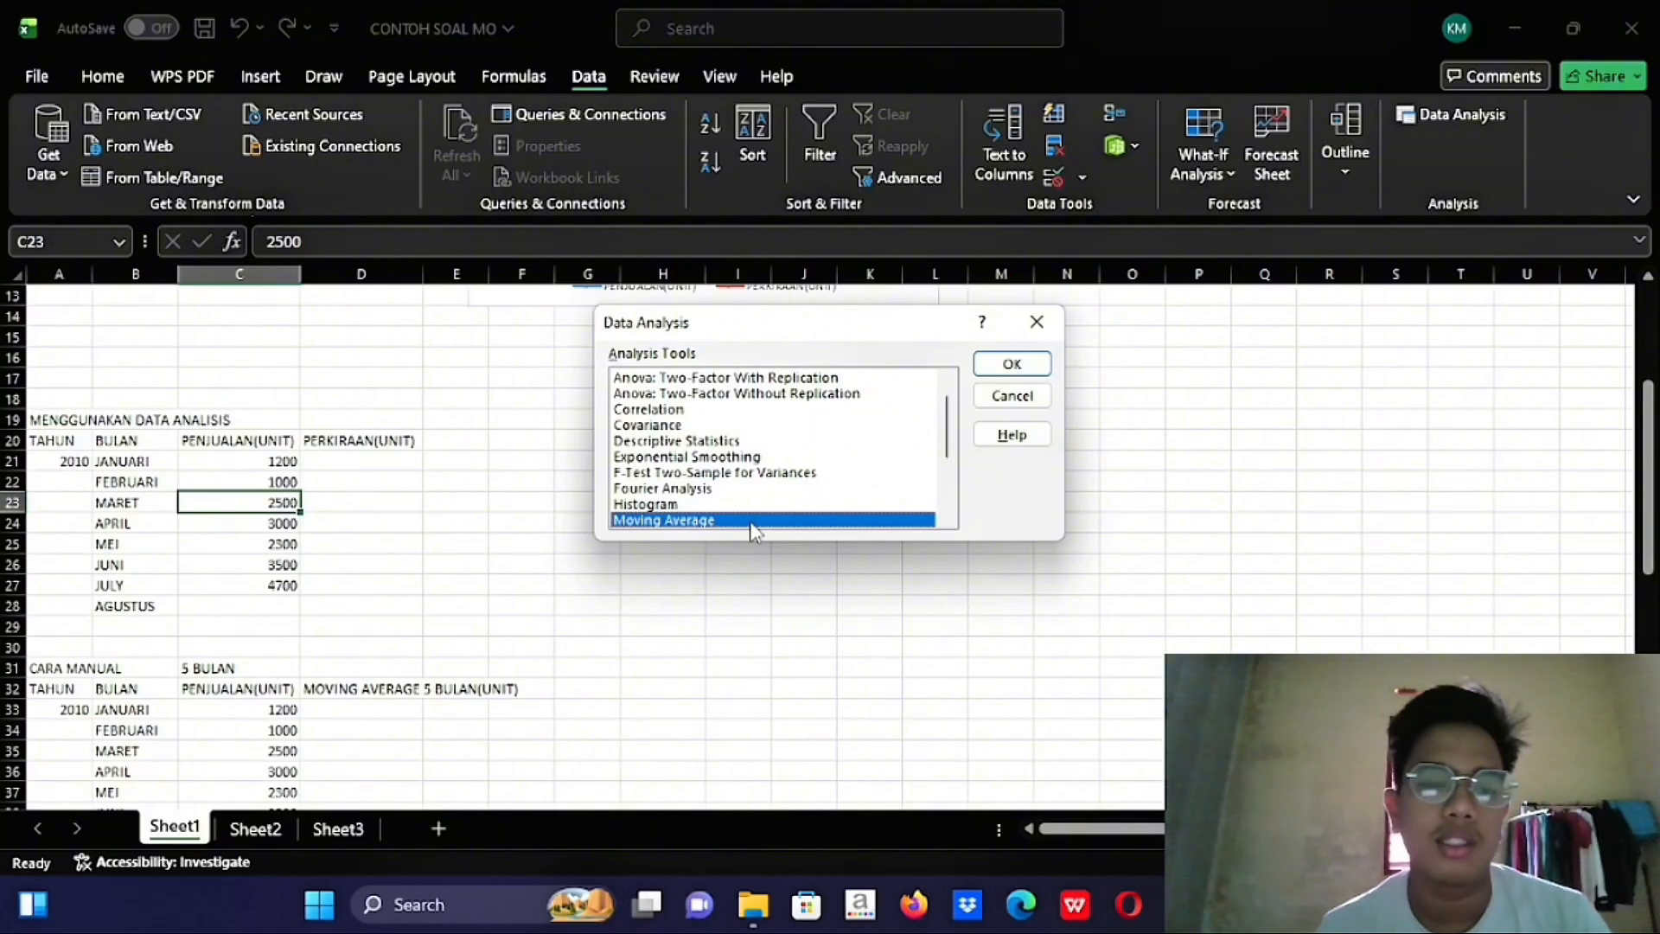
left_click(1012, 362)
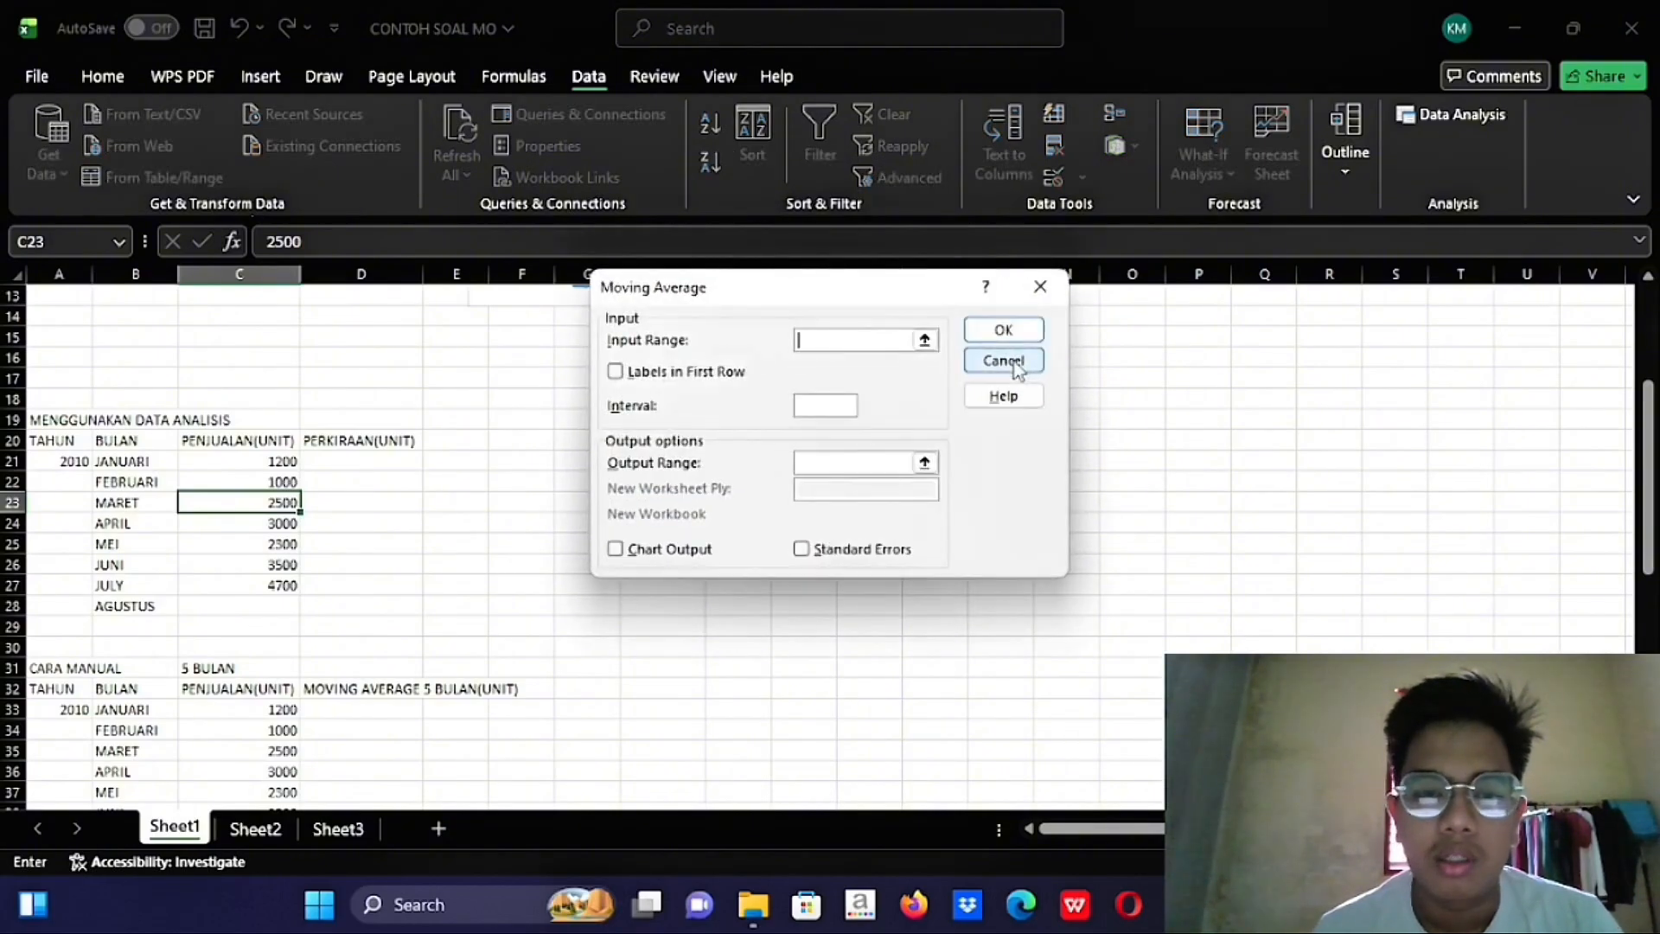
Set the Moving Average input range to the JANUARI to JULY sales in C21:C27
left_click(924, 340)
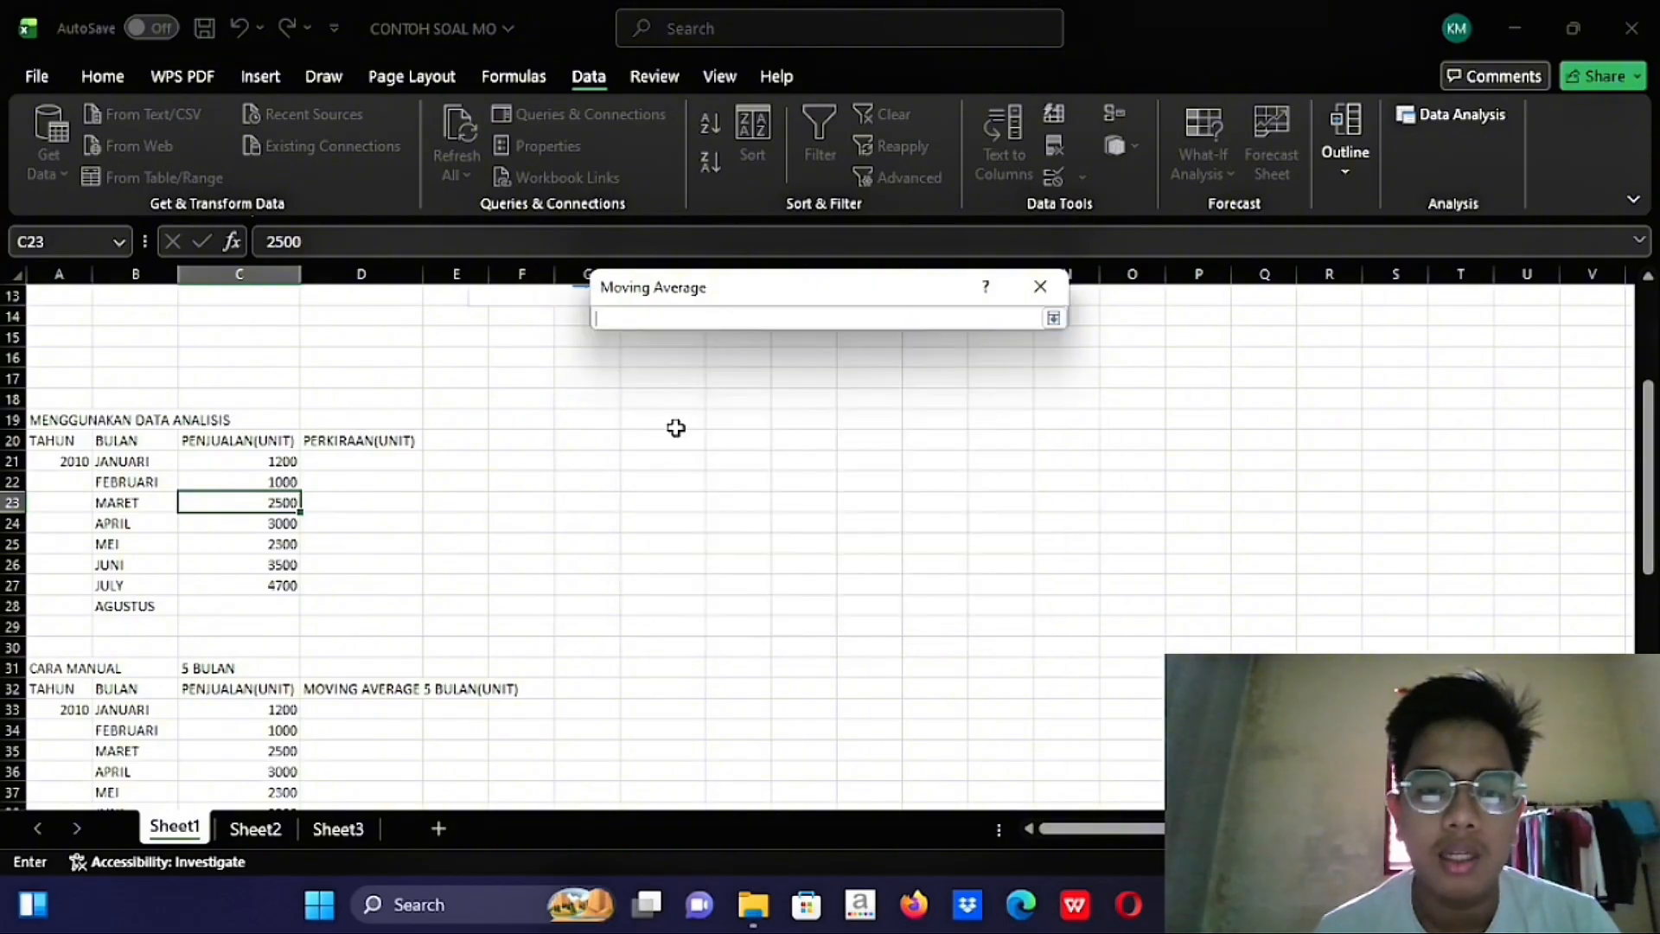
left_click(288, 463)
left_click_drag(288, 462, 288, 585)
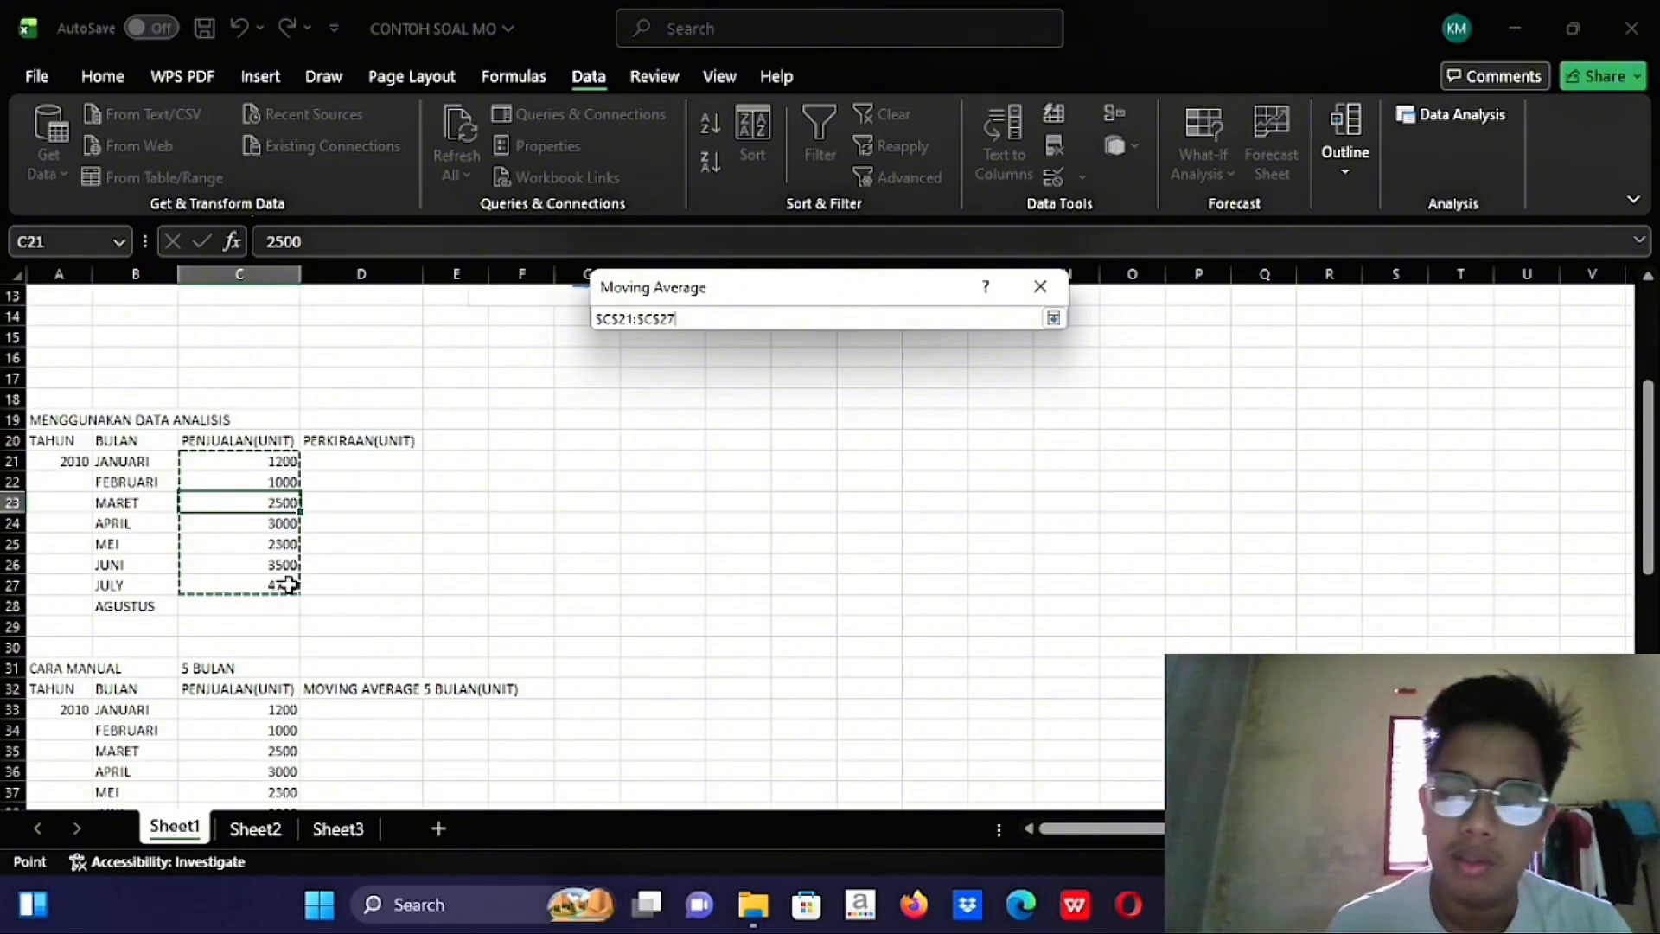
key("Return")
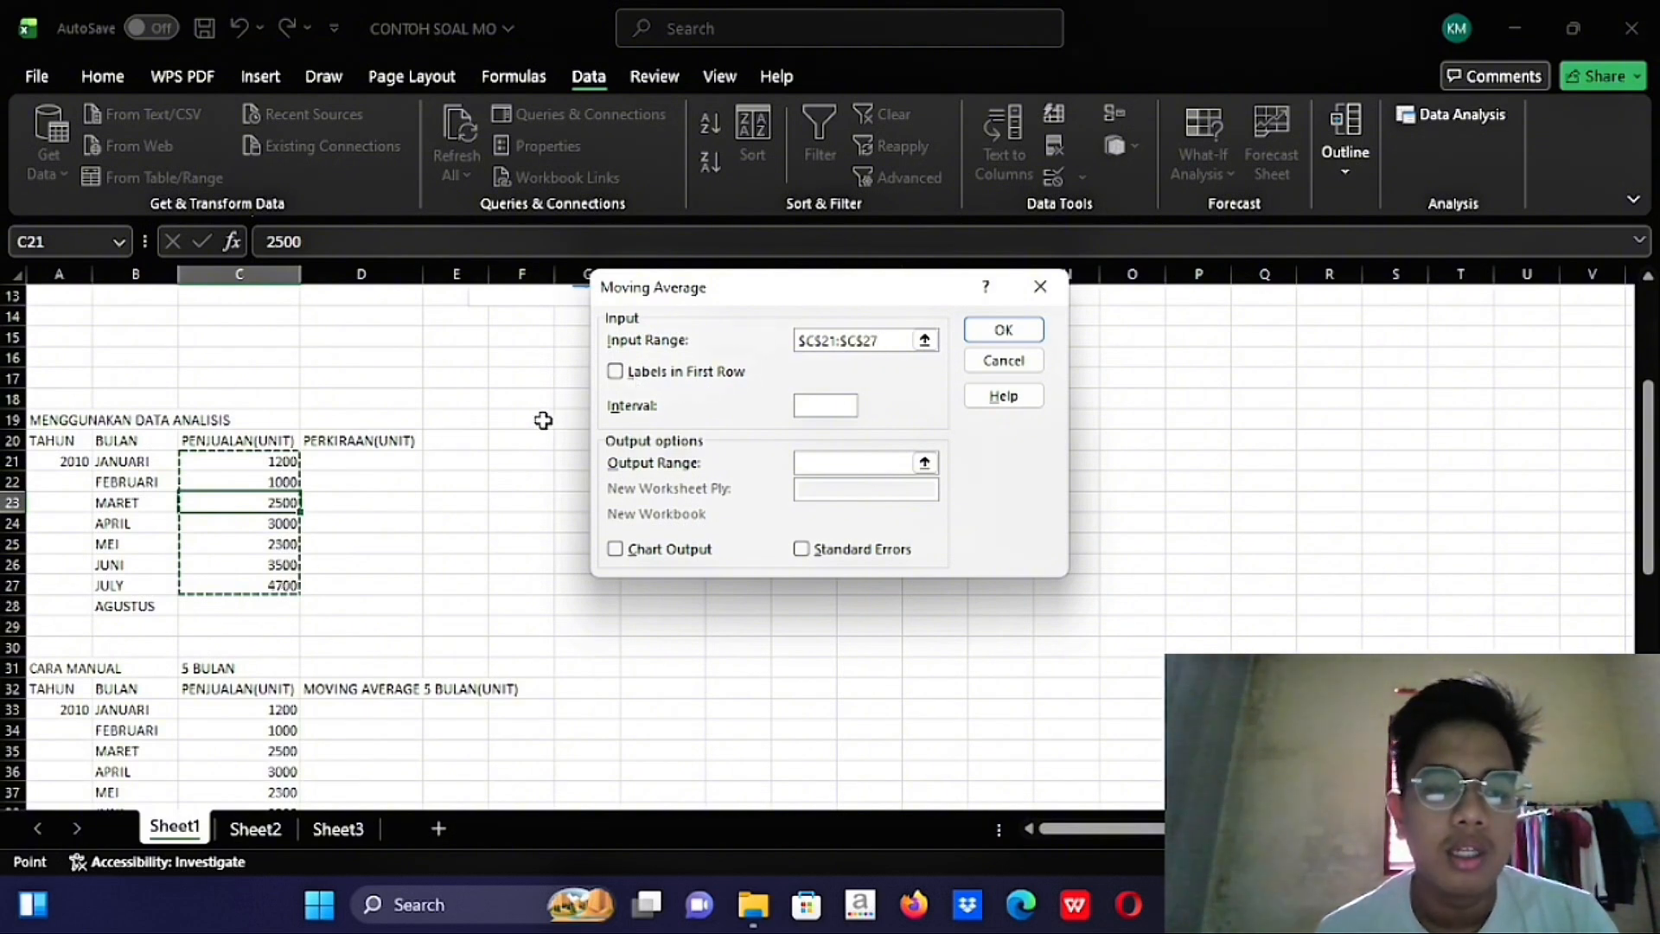
left_click(396, 485)
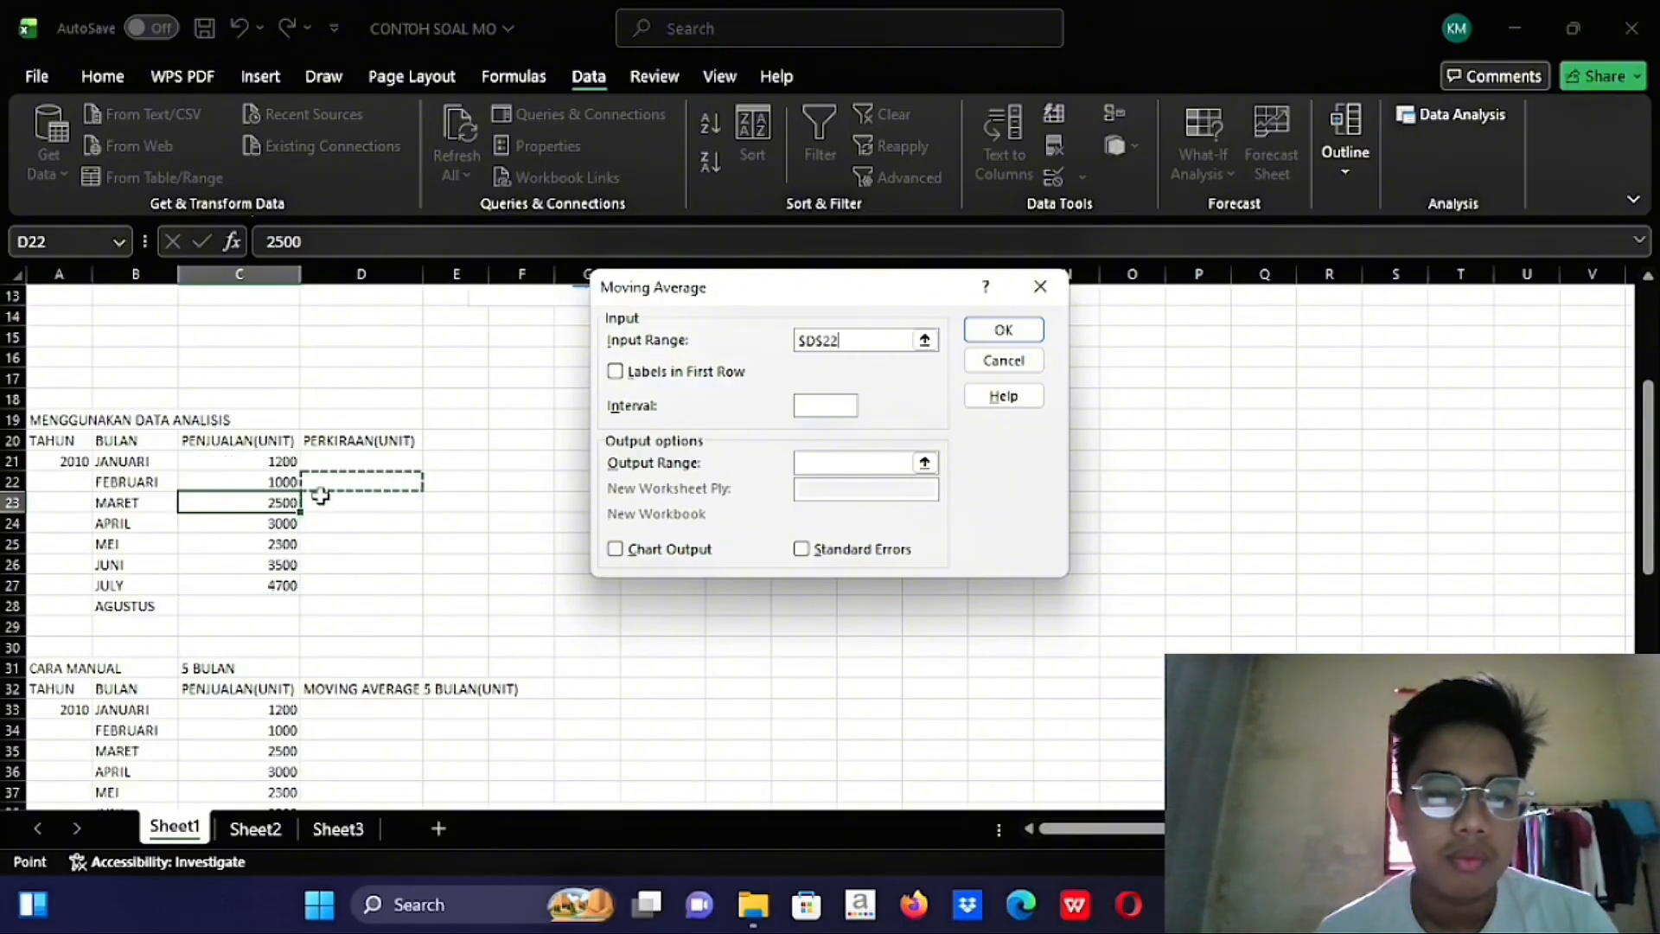
left_click(285, 479)
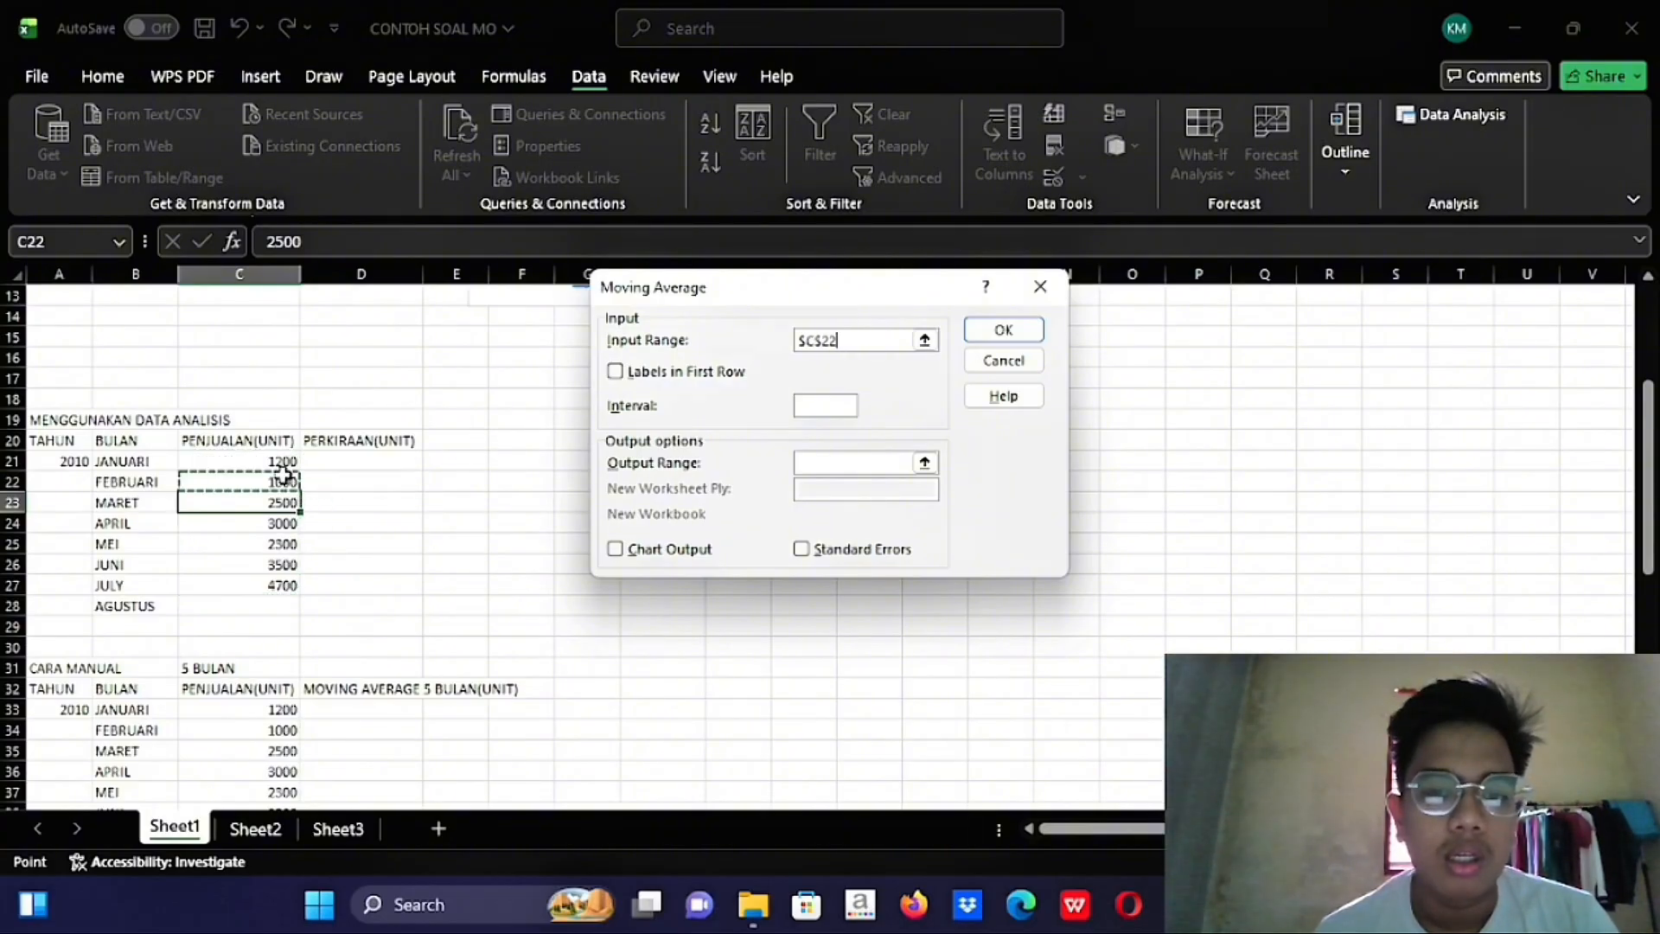
mouse_move(285, 463)
left_mouse_down()
mouse_move(284, 605)
mouse_move(283, 463)
left_mouse_up()
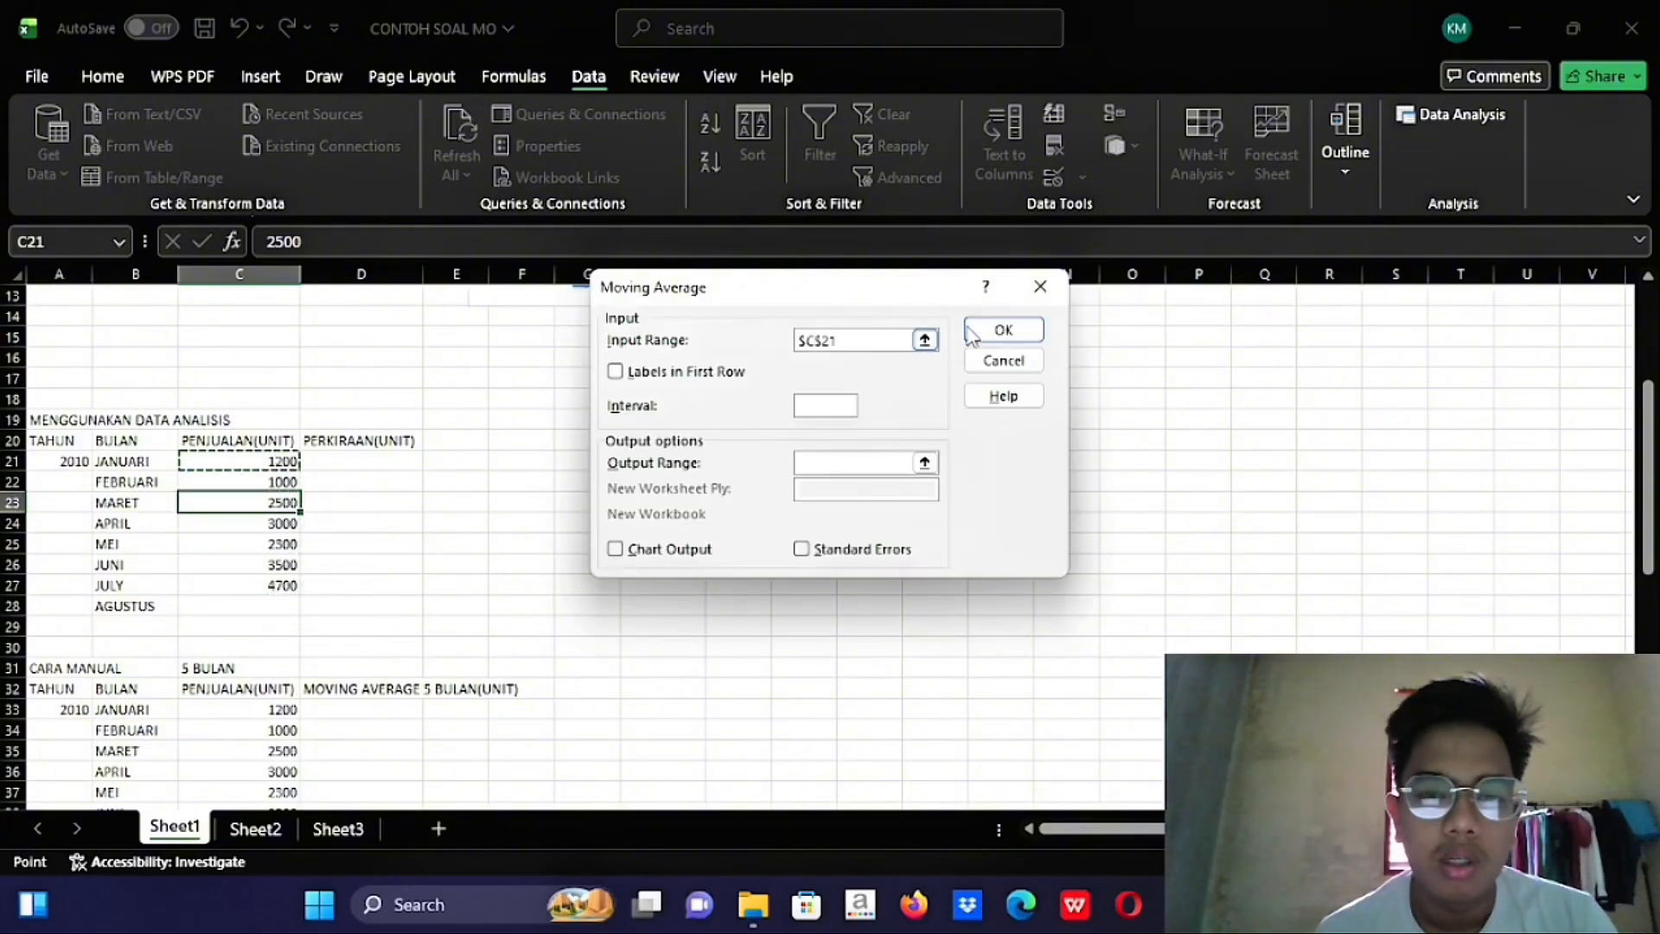
left_click(925, 342)
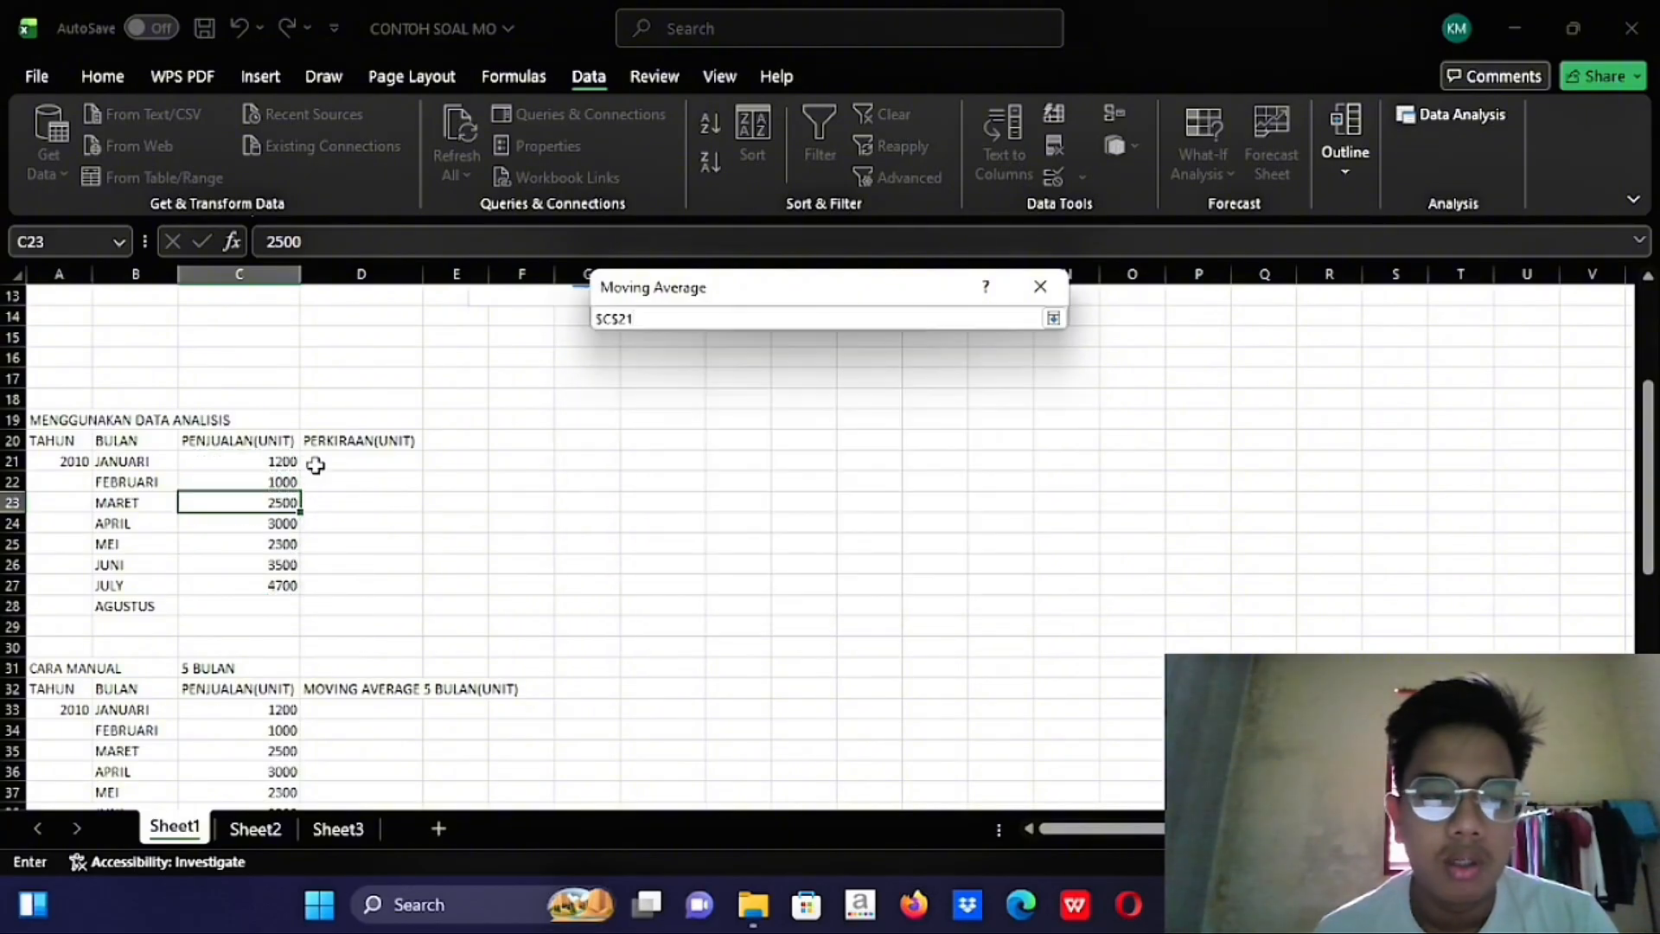
left_click_drag(296, 467, 287, 593)
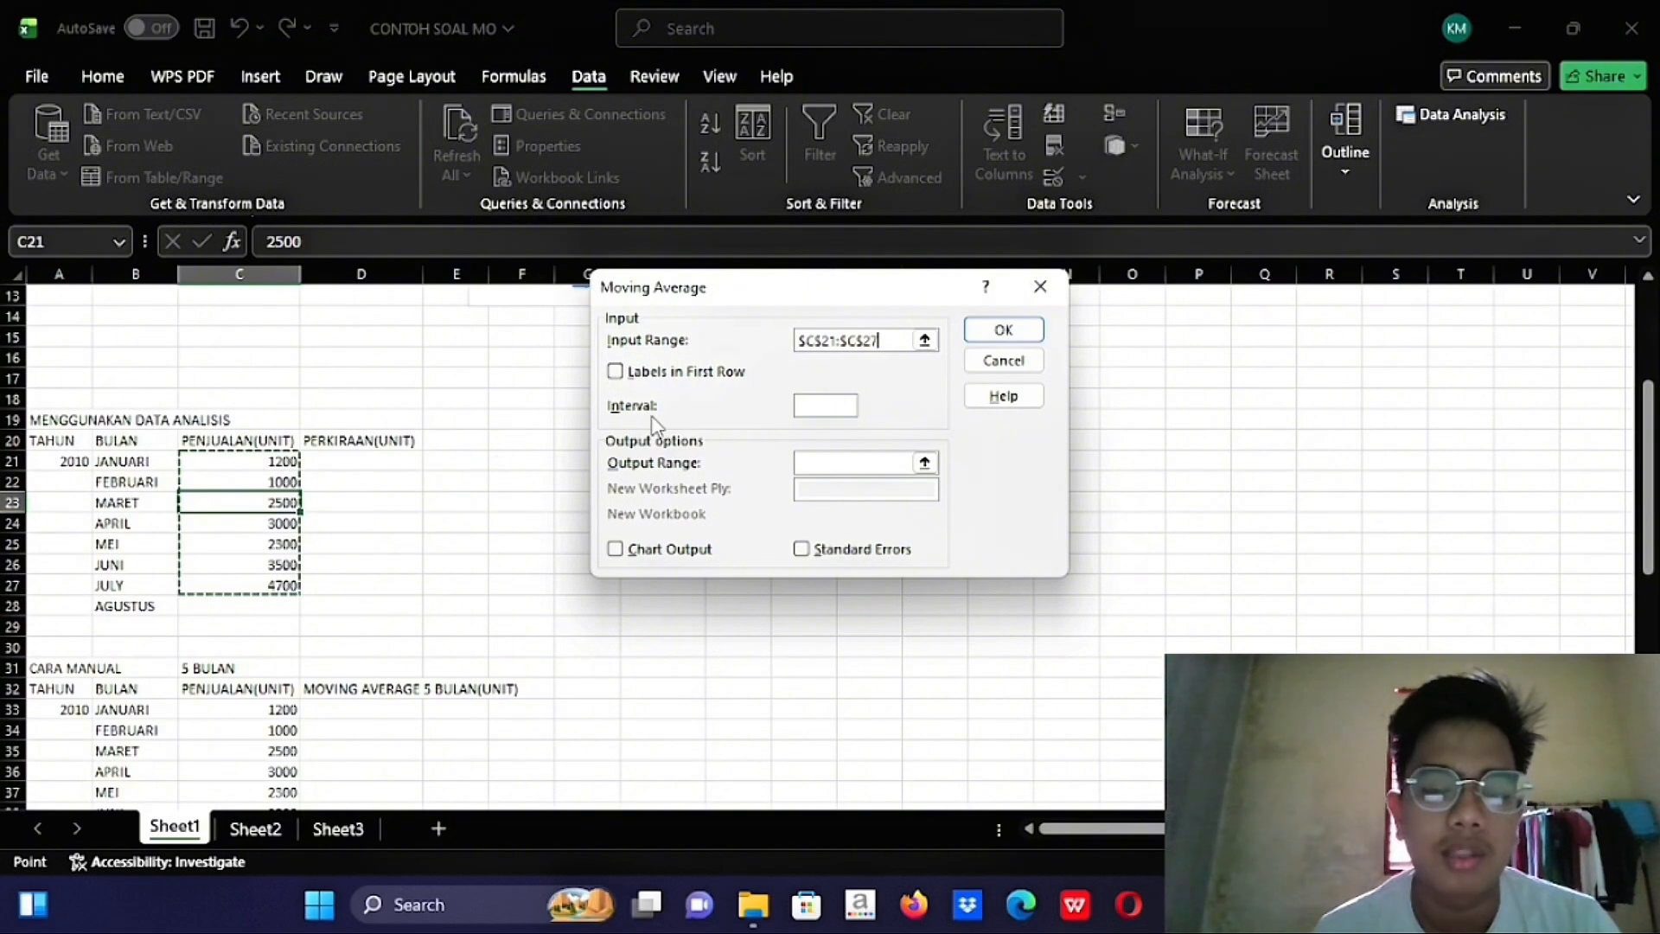
Run the moving average with interval 3, output range D22:D28 and chart output enabled
left_click(819, 403)
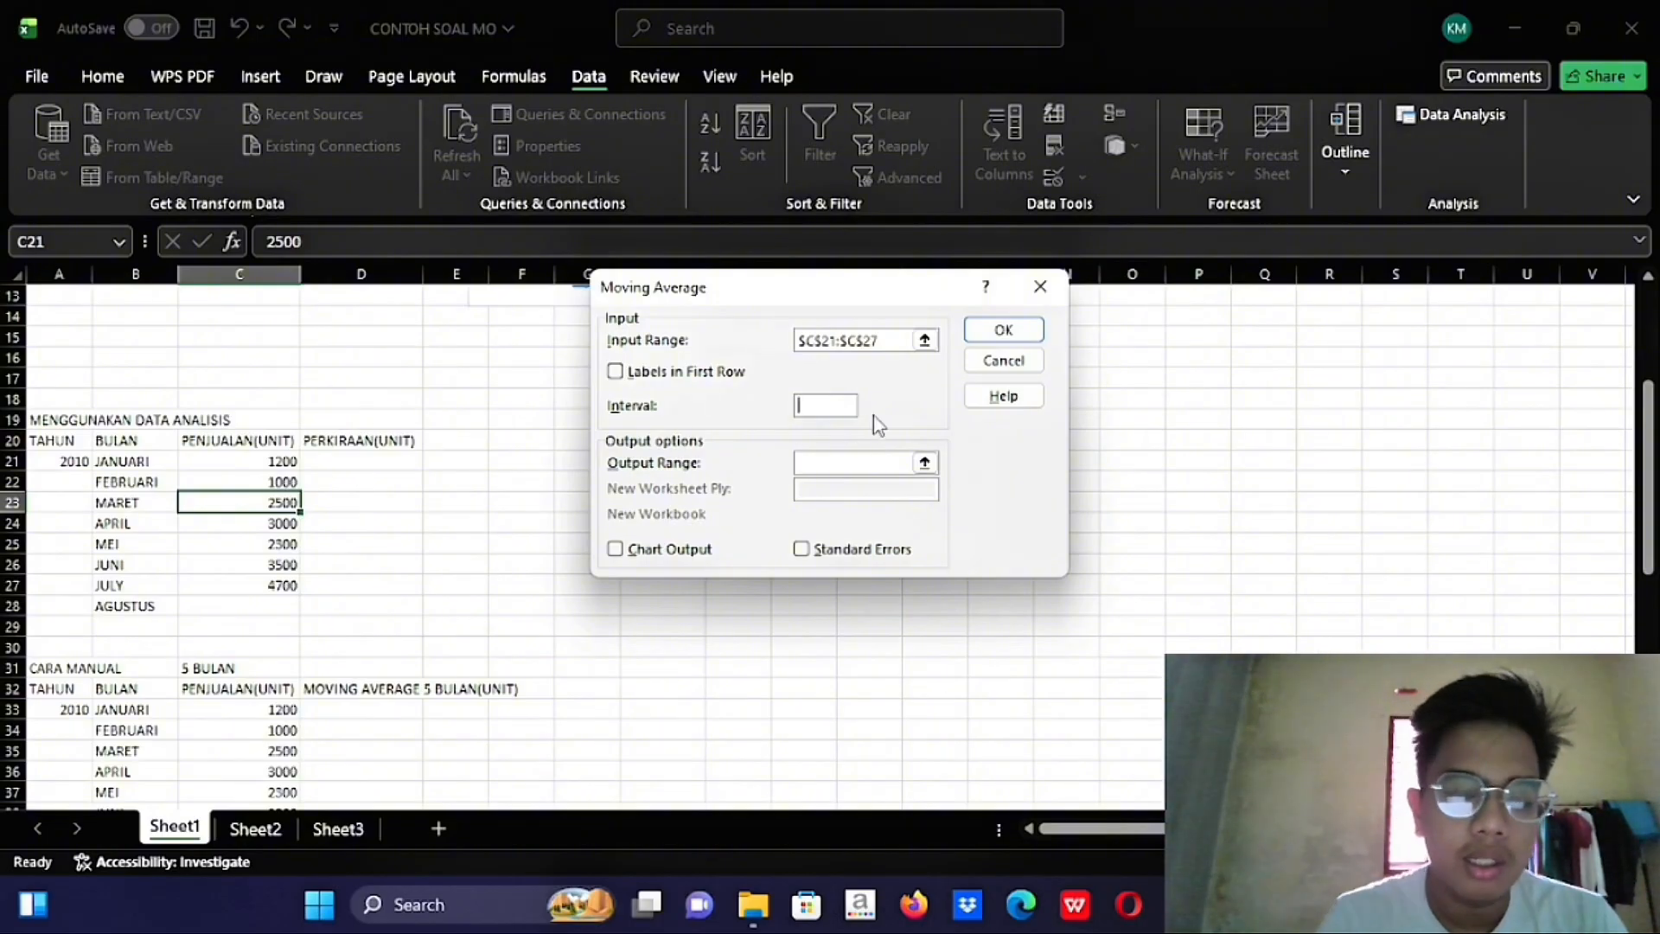
type("3")
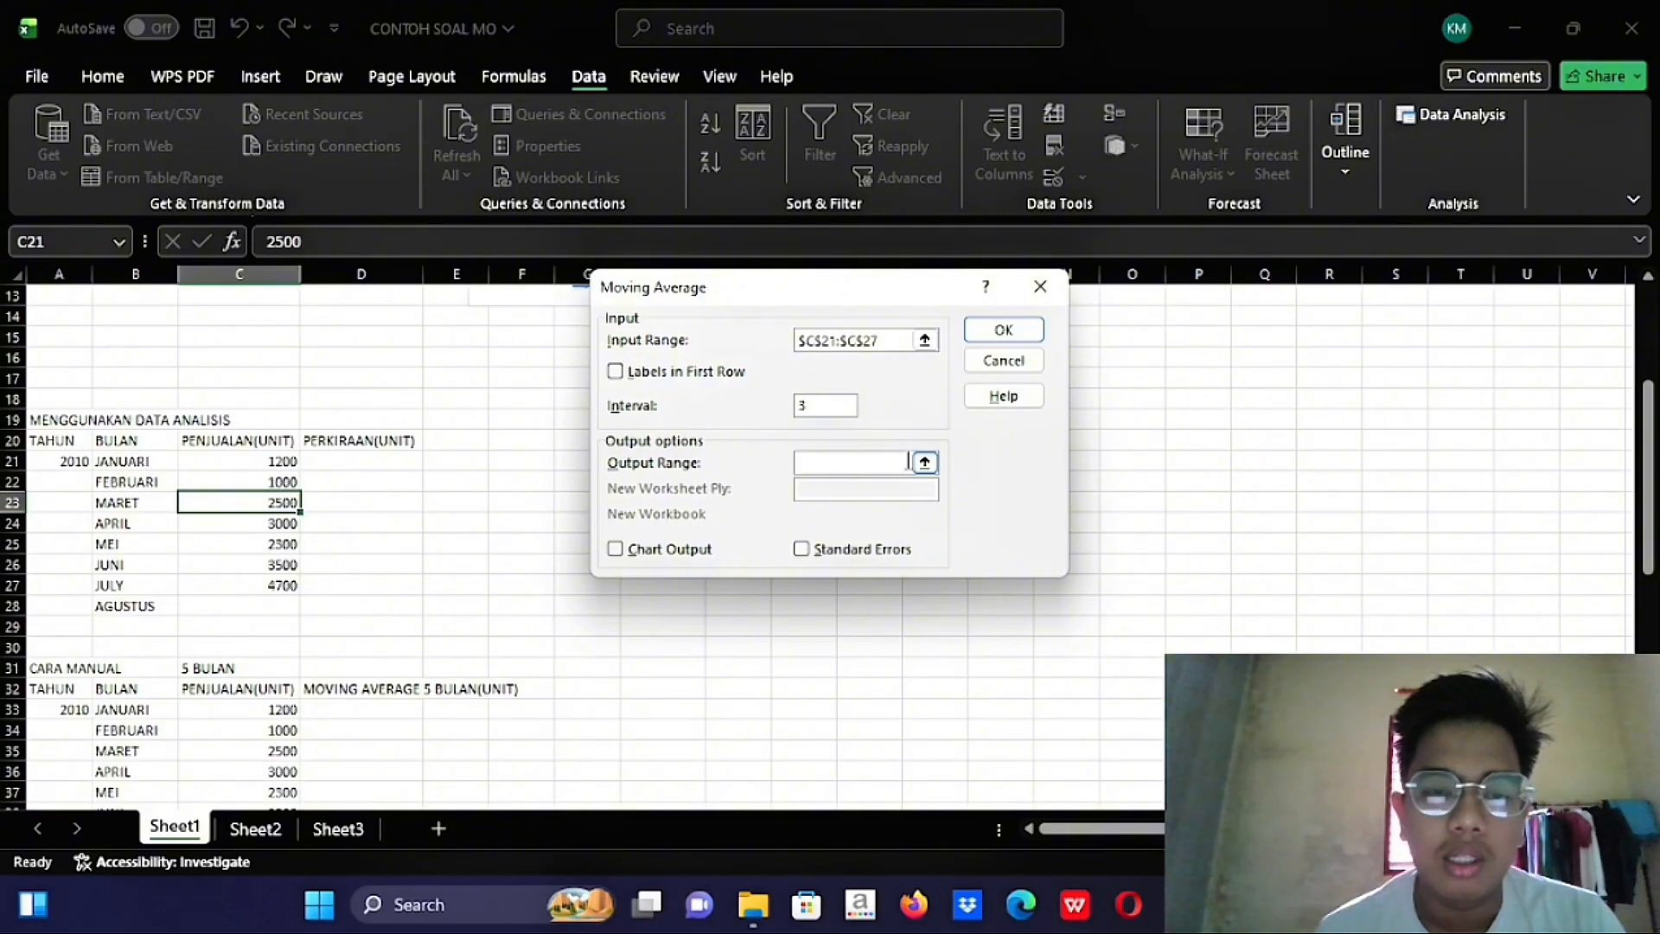
left_click(924, 463)
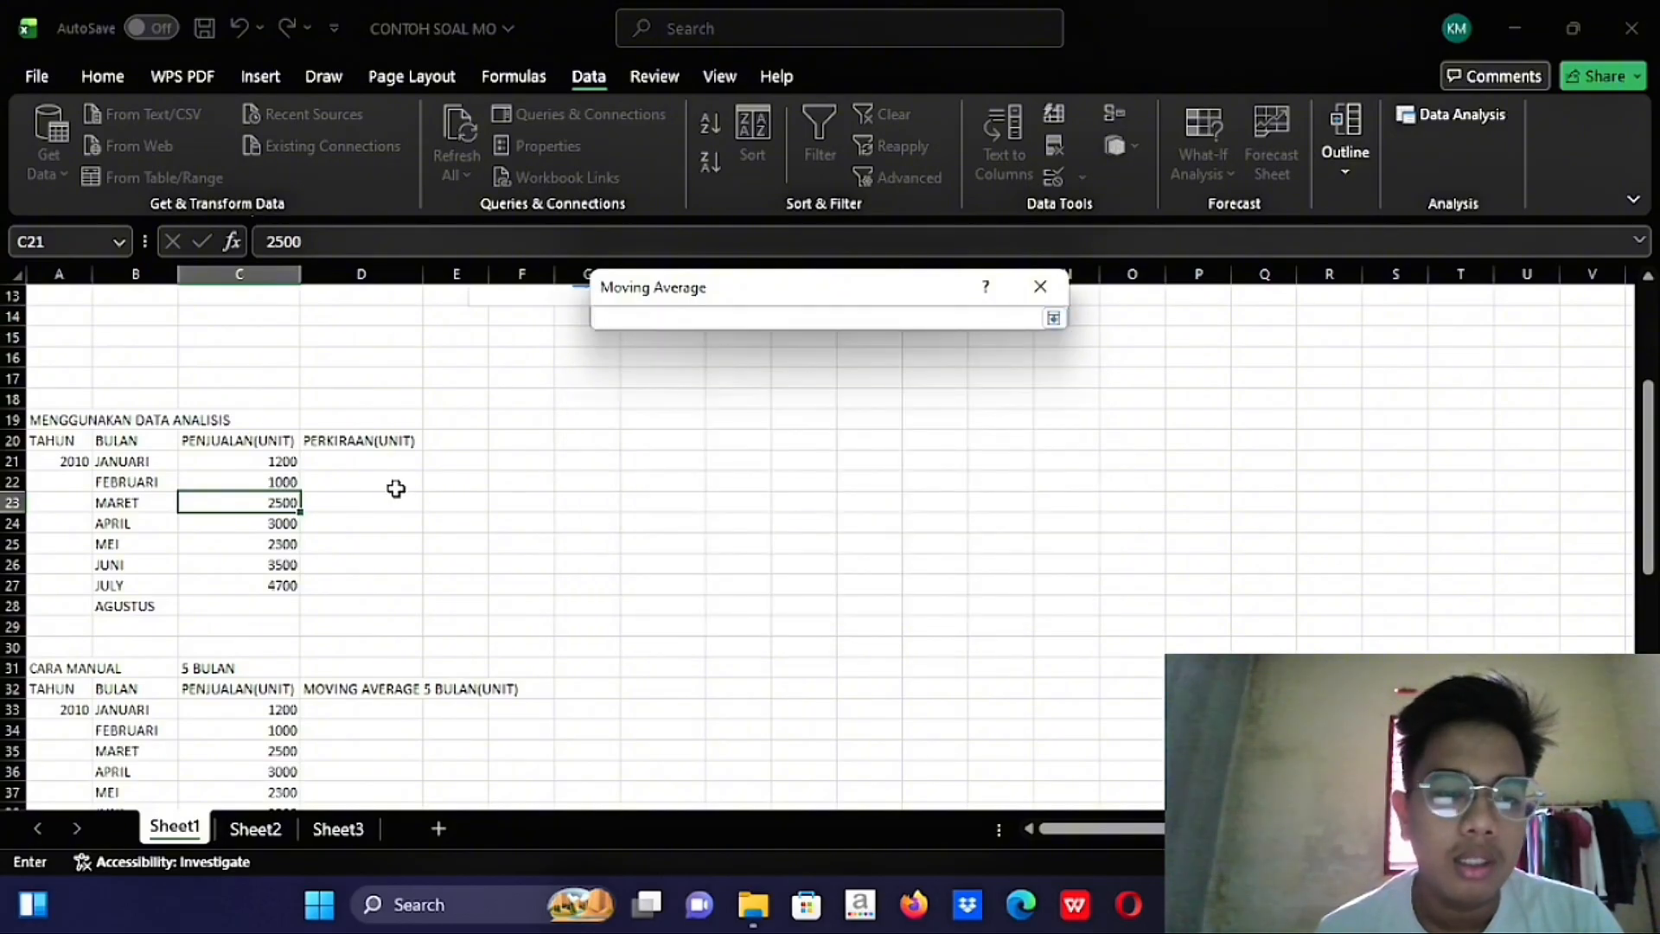
left_click(342, 484)
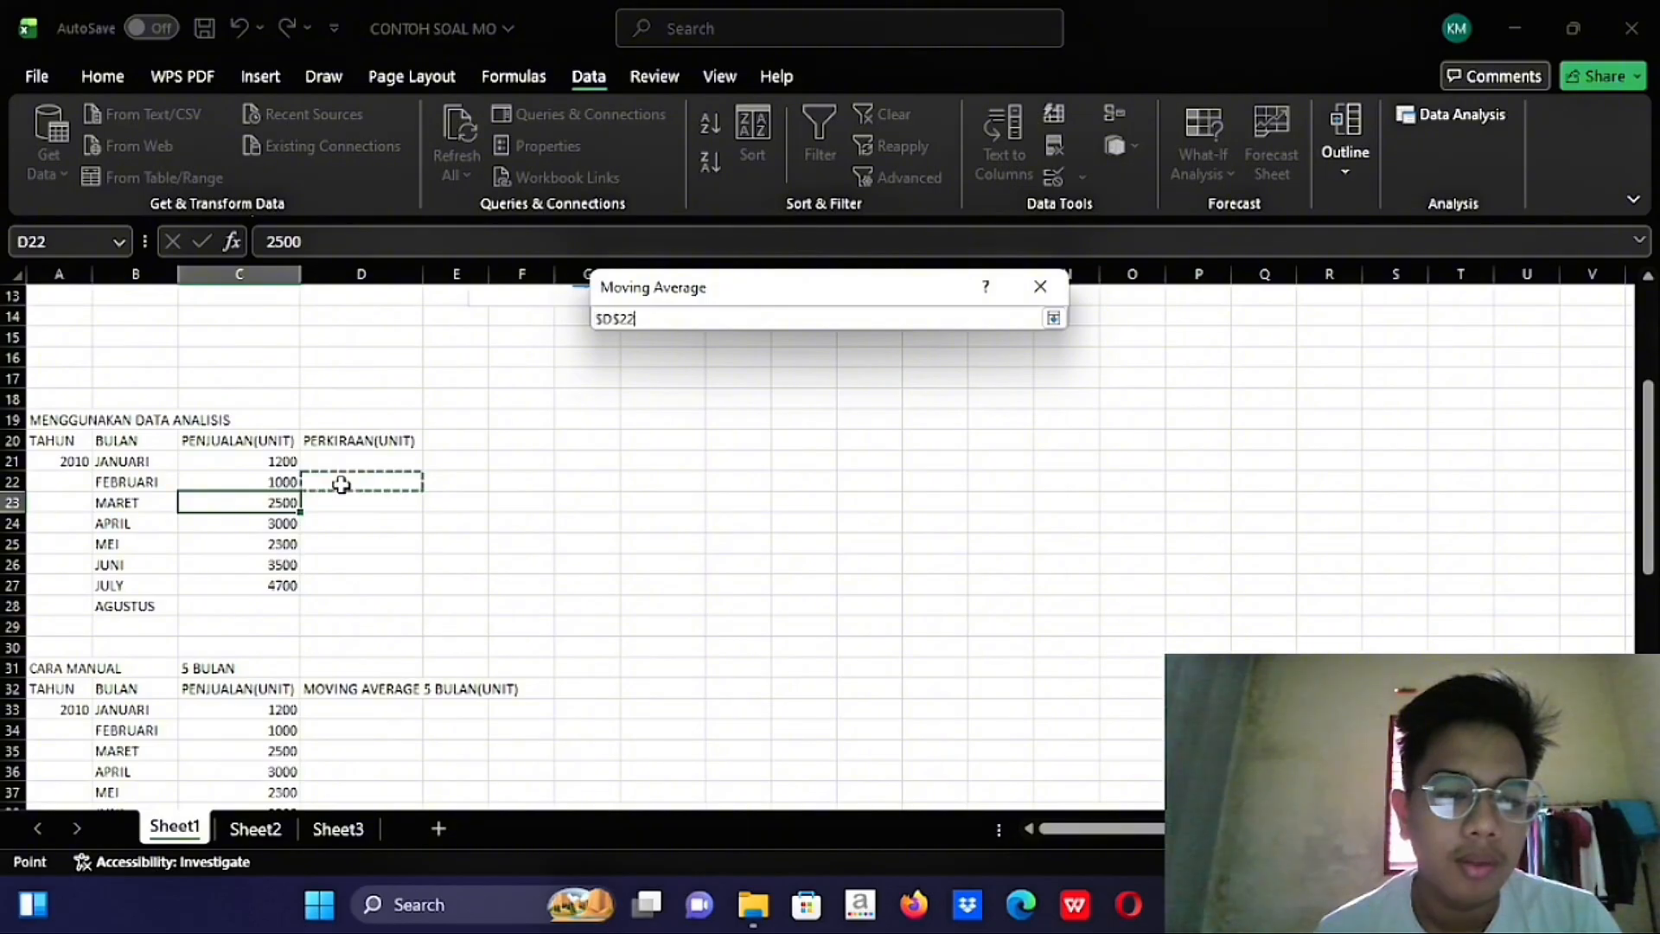
left_click_drag(359, 484, 333, 605)
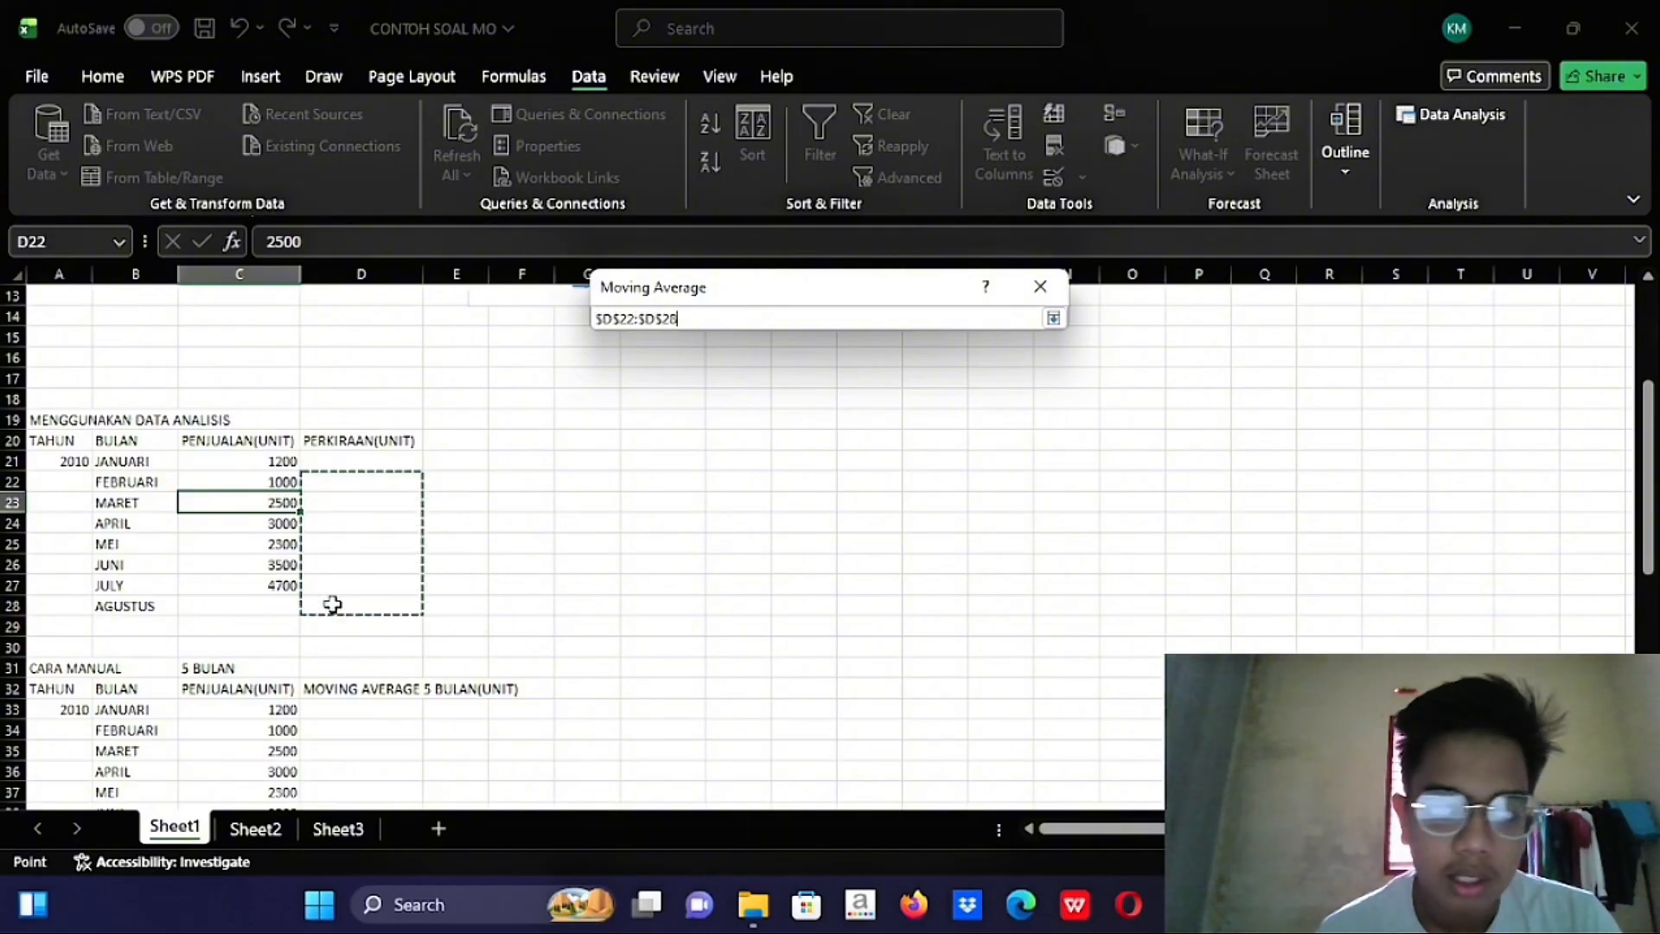
key("Return")
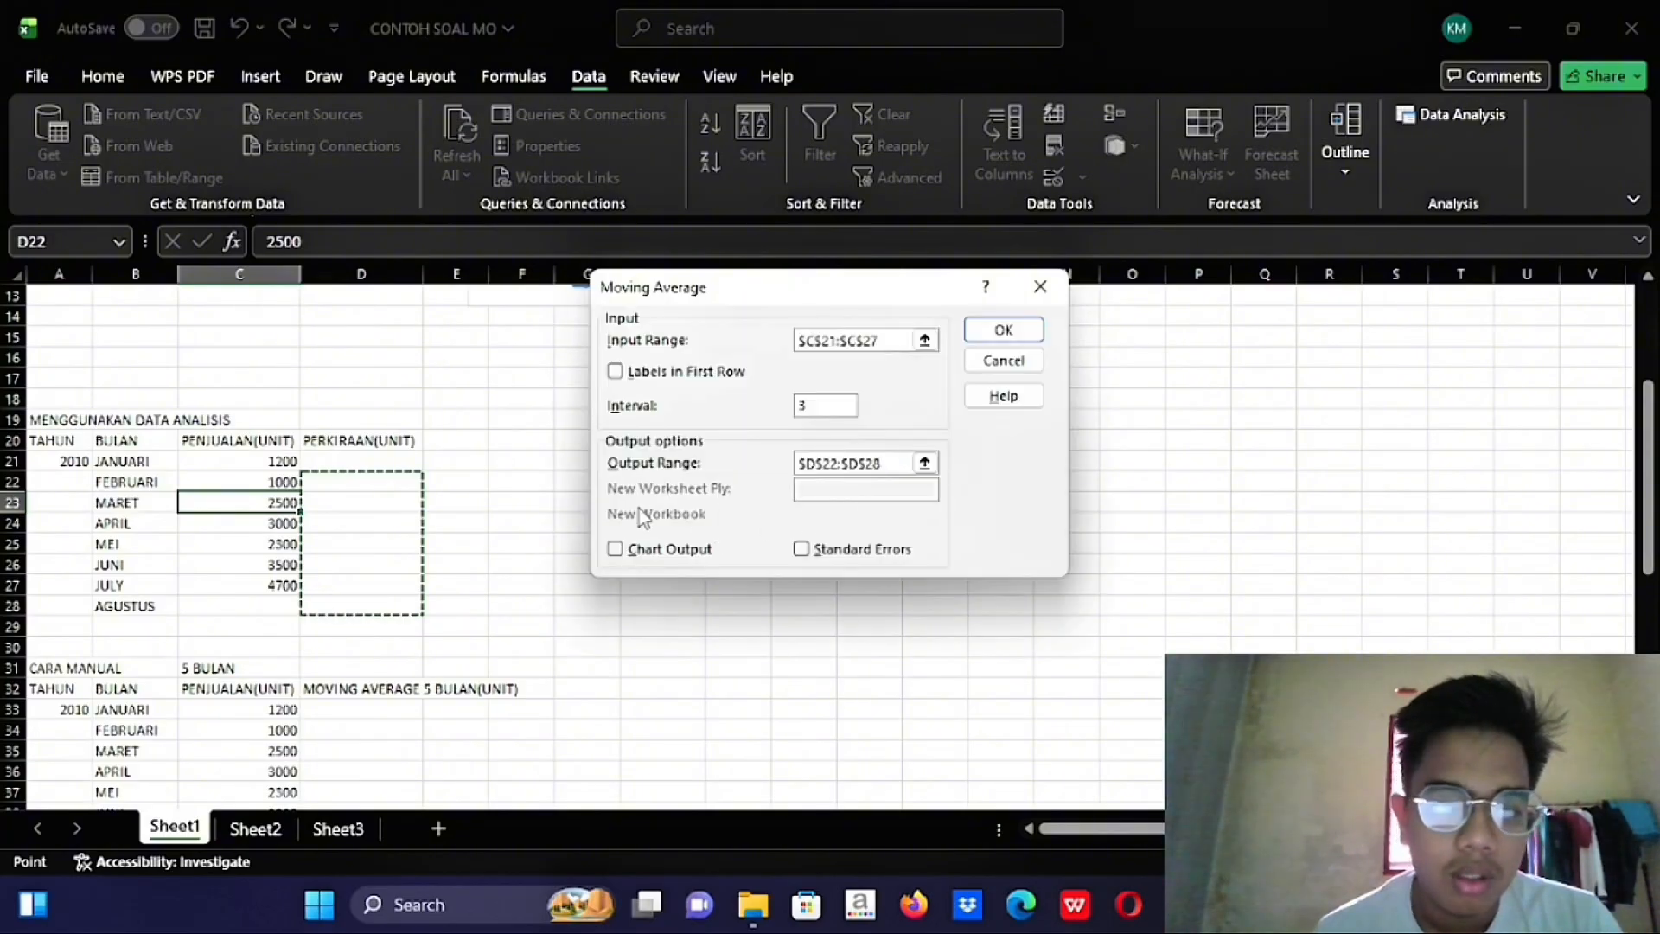
left_click(616, 550)
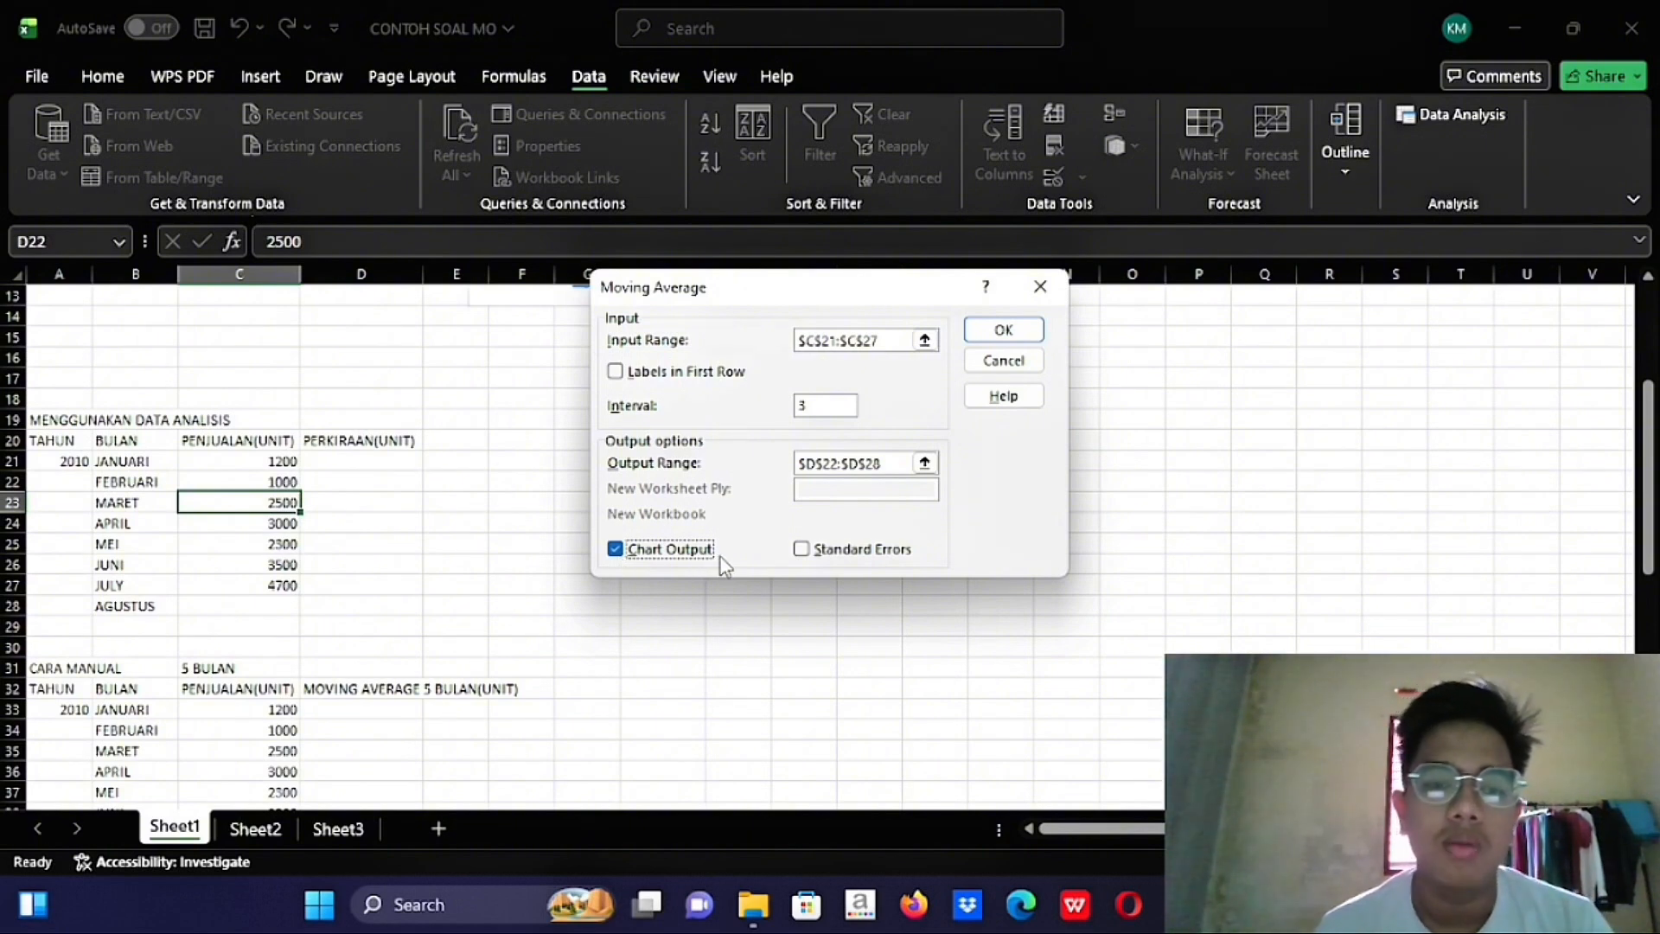
left_click(1002, 331)
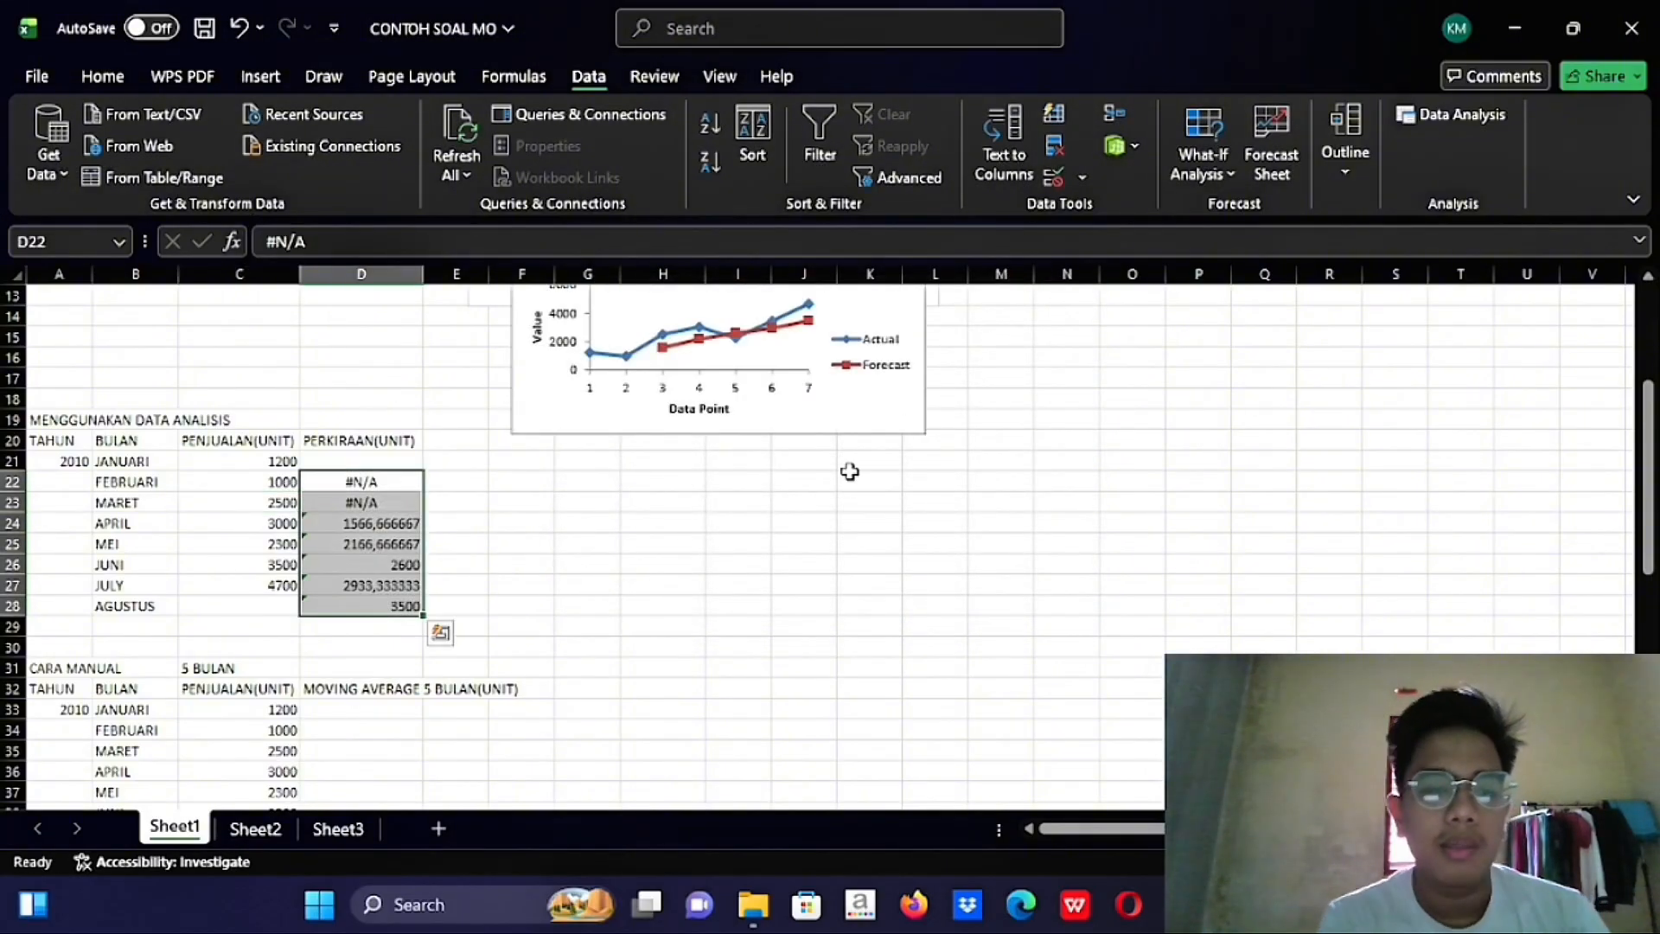
Move the Moving Average chart off the manual chart to beside the MENGGUNAKAN DATA ANALISIS table
scroll(589, 600, "up", 4)
scroll(589, 600, "down", 1)
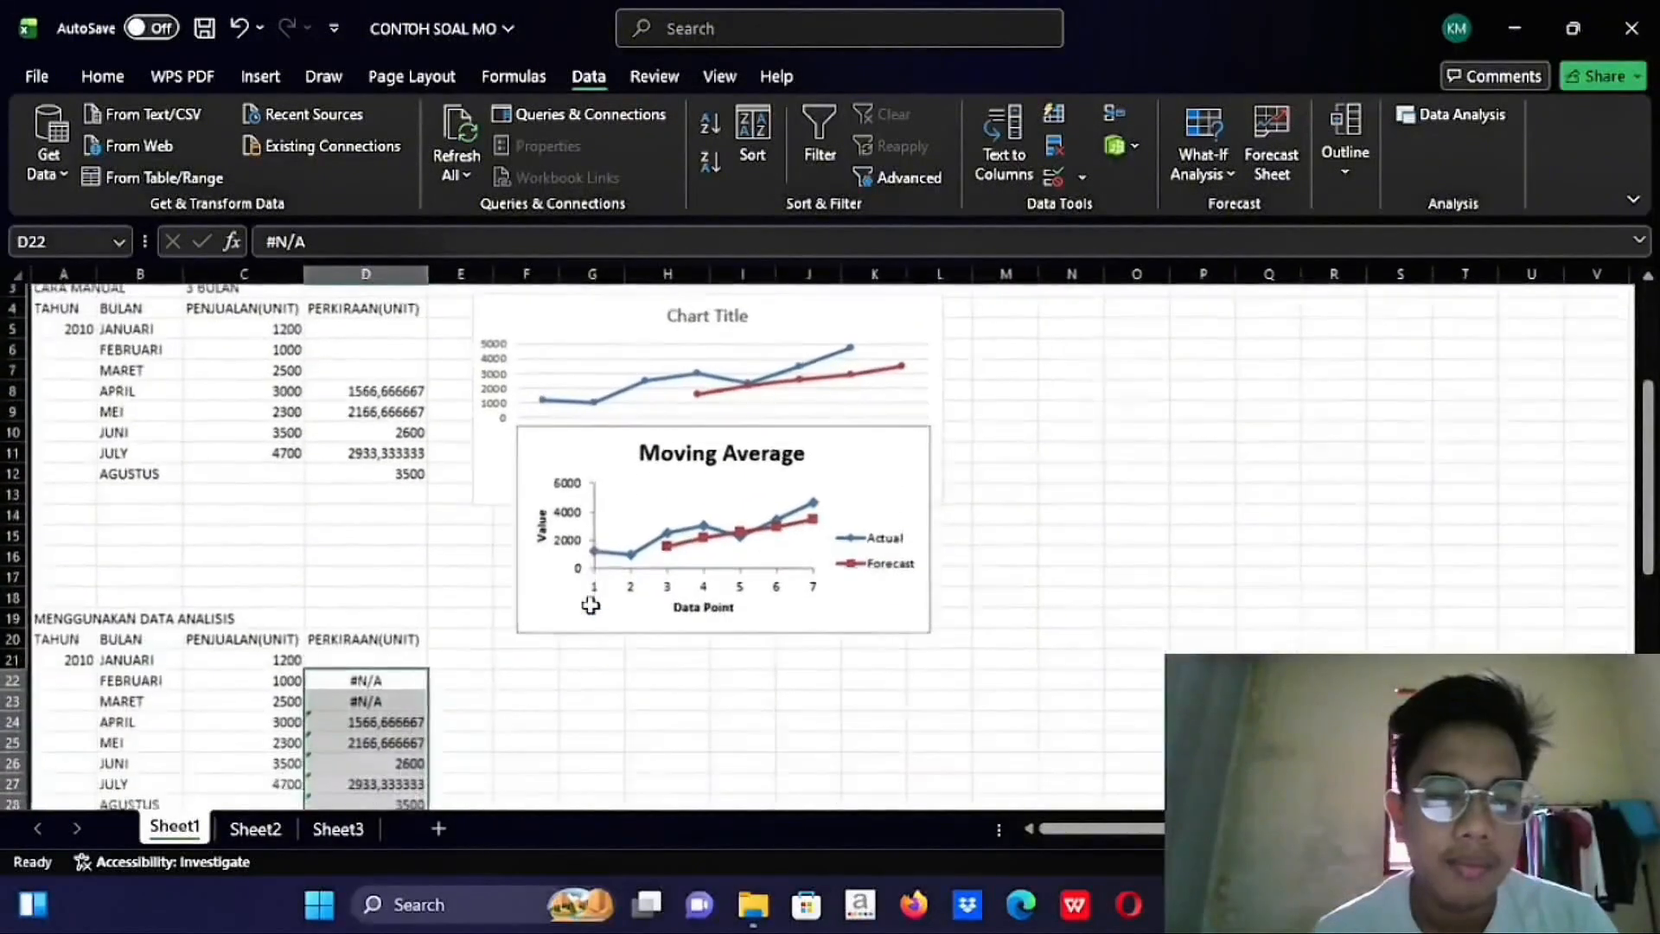
scroll(531, 536, "up", 1)
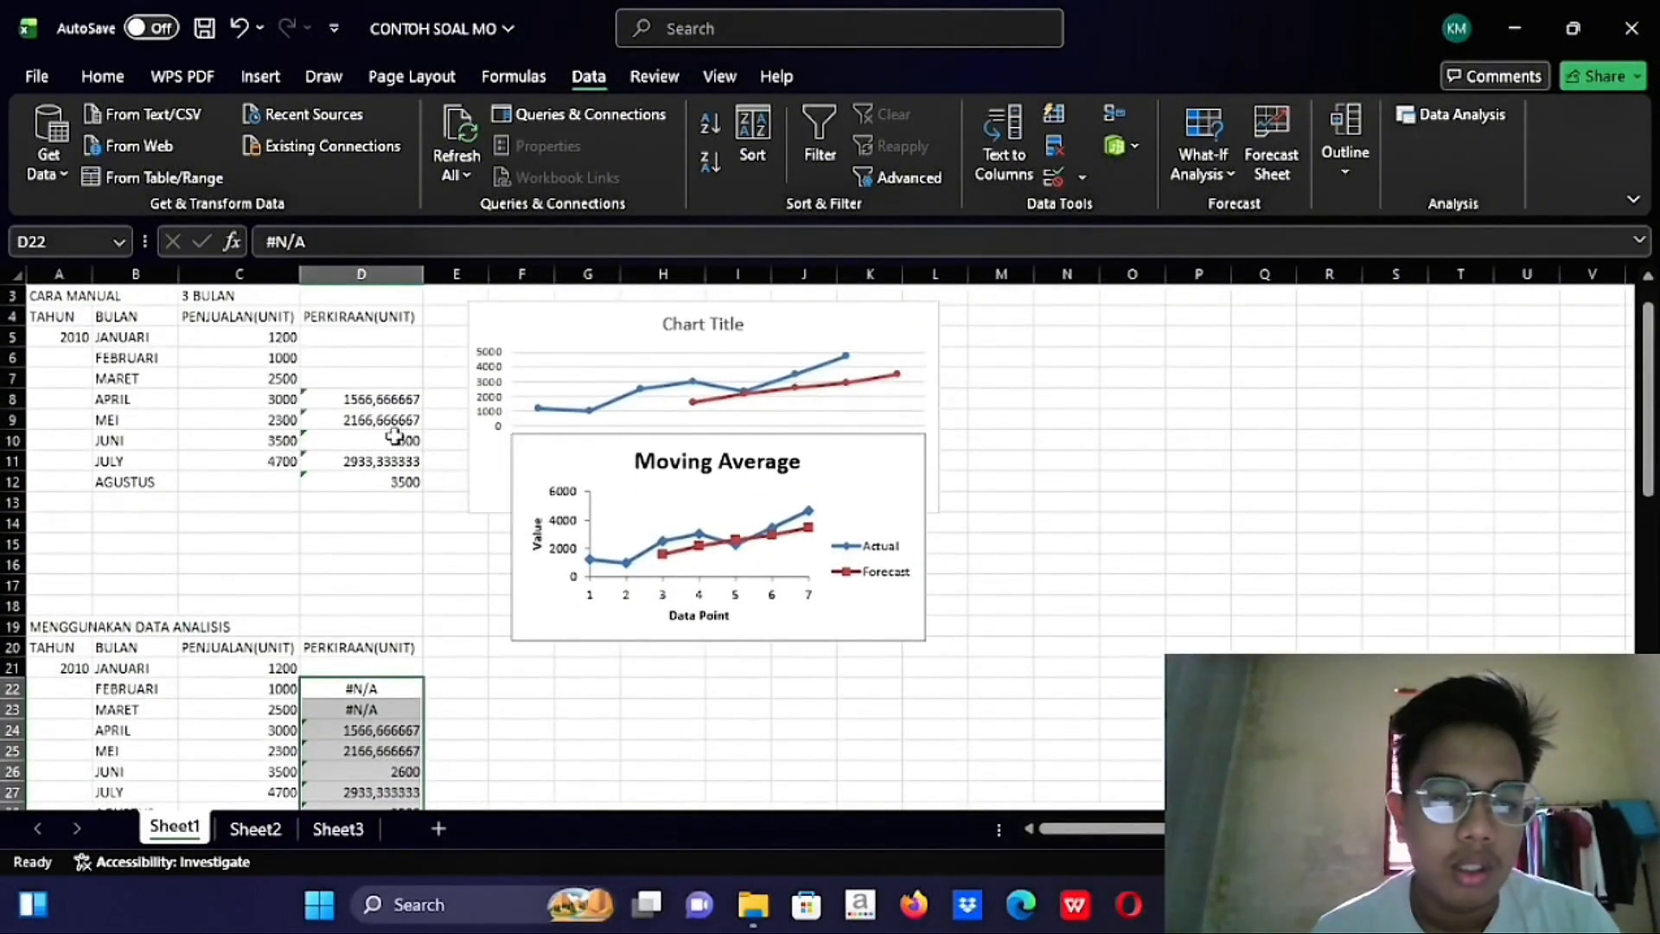
left_click(579, 471)
left_click_drag(579, 471, 545, 682)
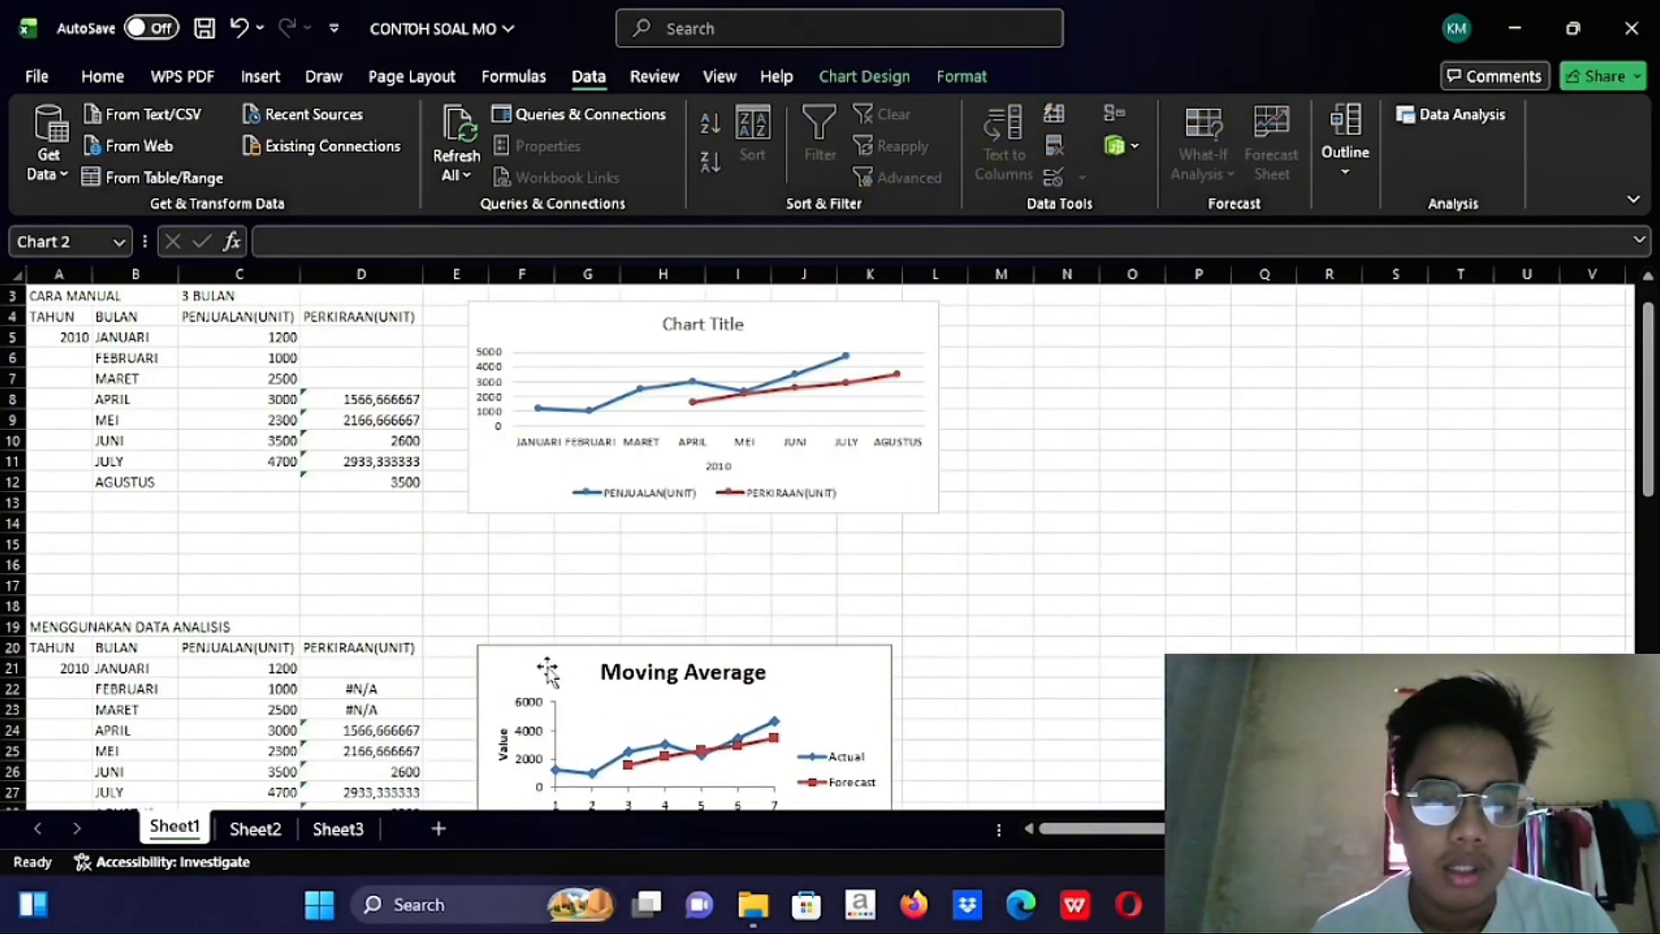
Compare the PERKIRAAN(UNIT) forecasts and charts of the manual and Data Analysis tables, checking the formulas in D28 and D27
scroll(657, 582, "down", 3)
scroll(658, 582, "up", 1)
scroll(657, 582, "down", 1)
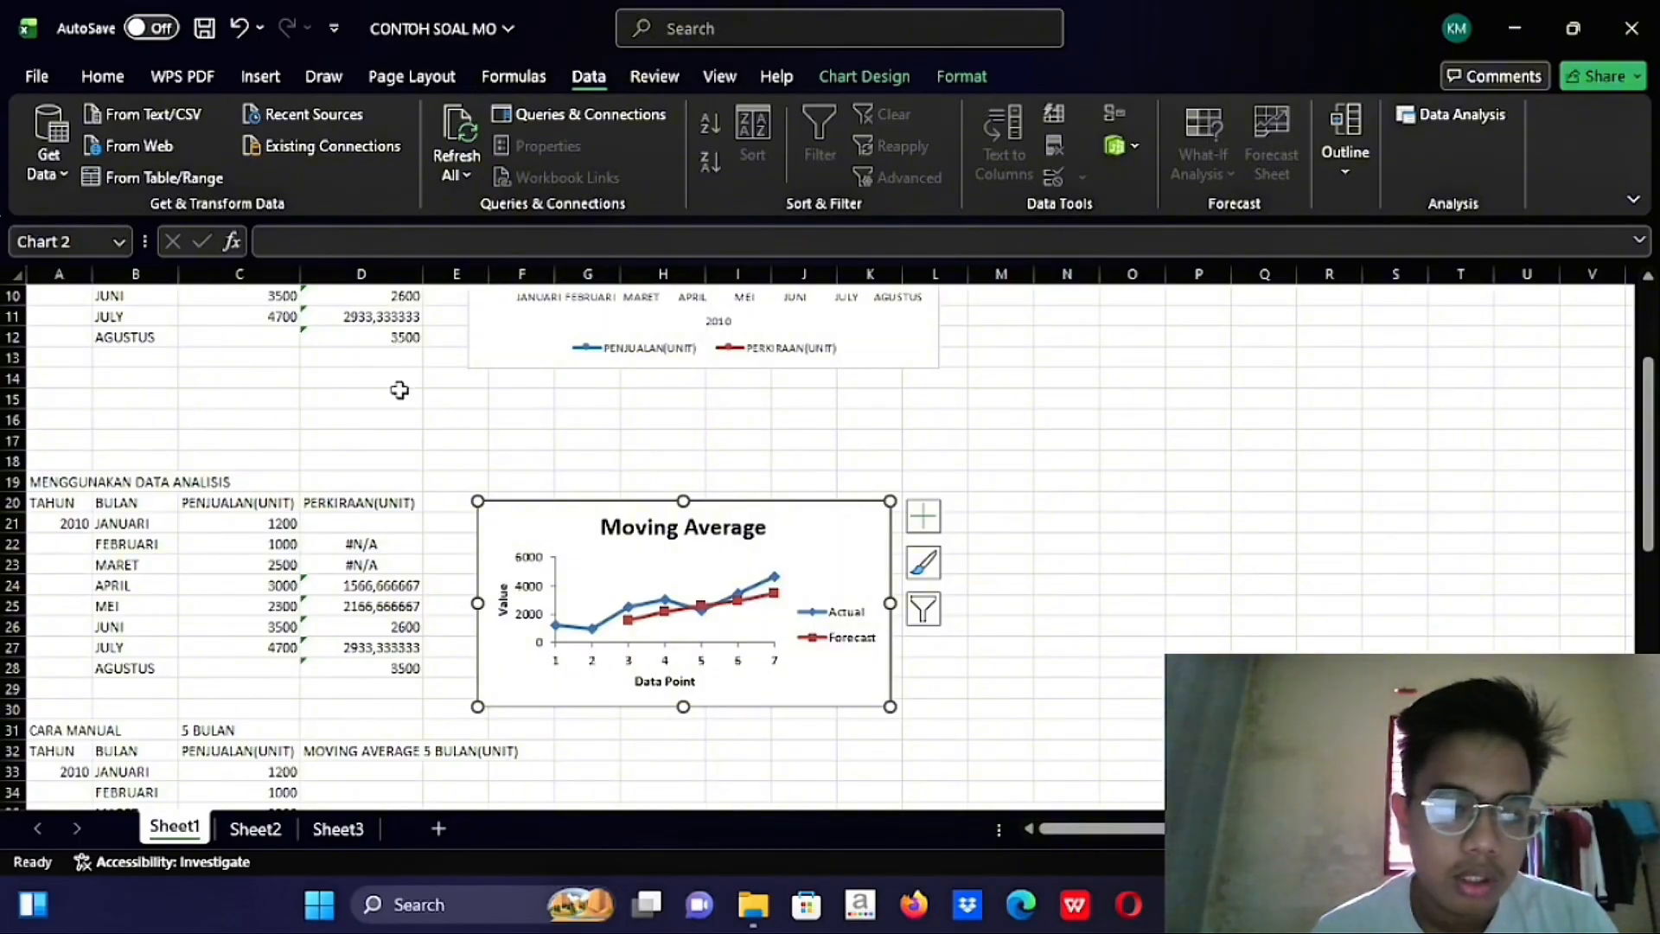
scroll(398, 380, "up", 3)
scroll(399, 376, "down", 2)
scroll(399, 376, "up", 1)
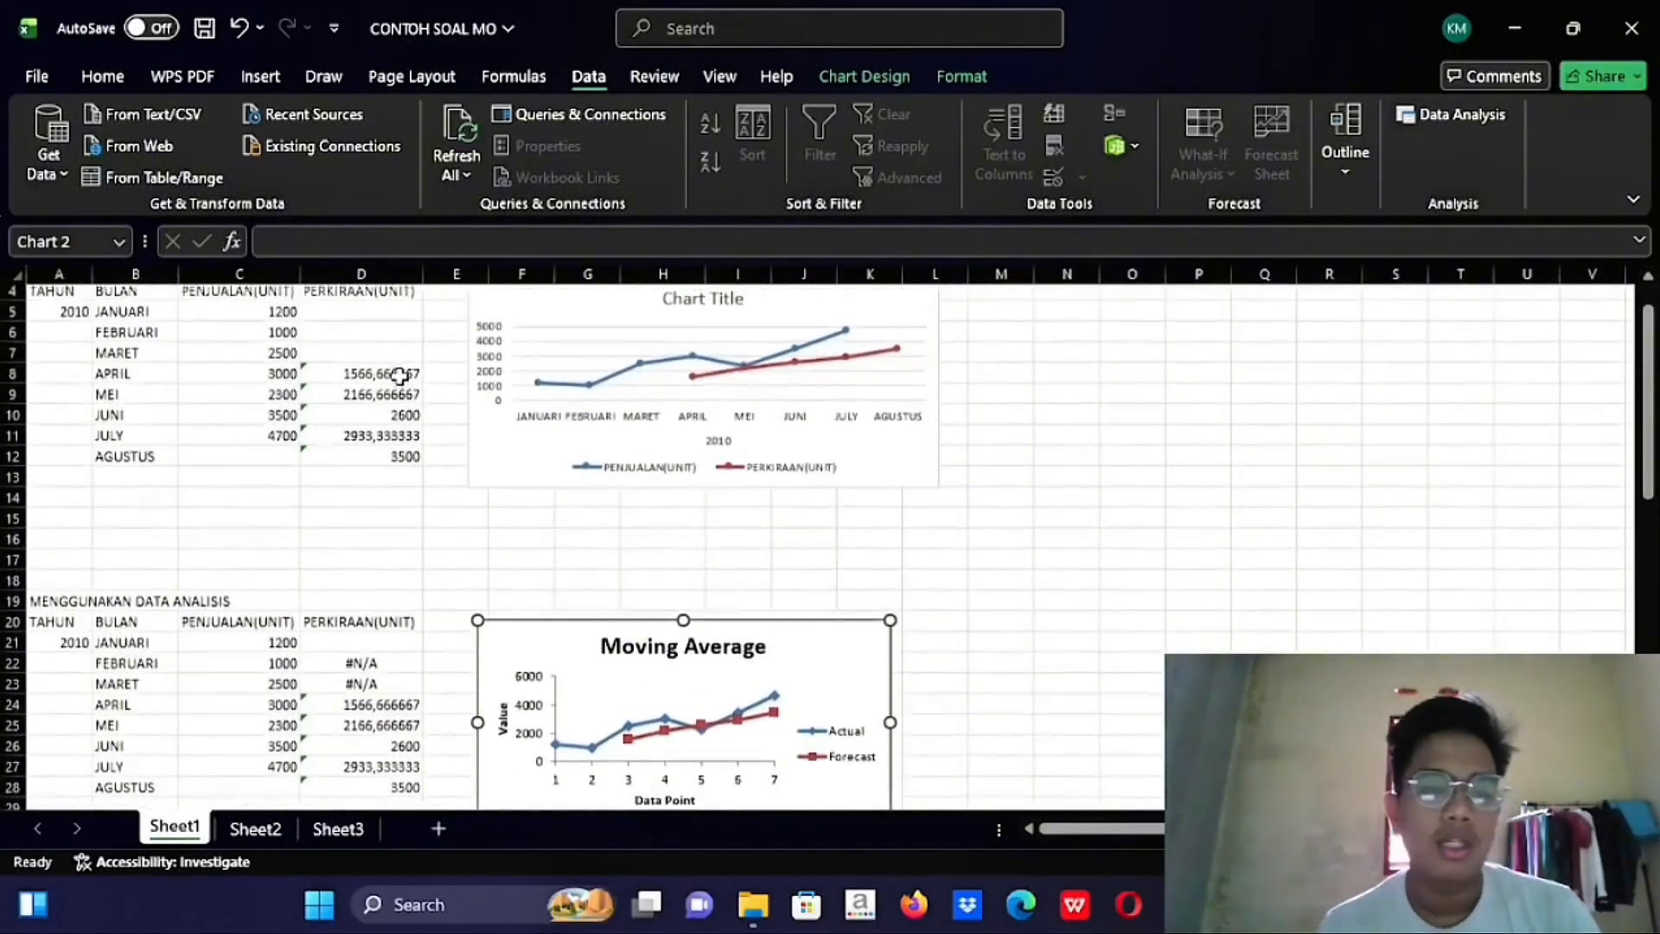
scroll(339, 586, "down", 2)
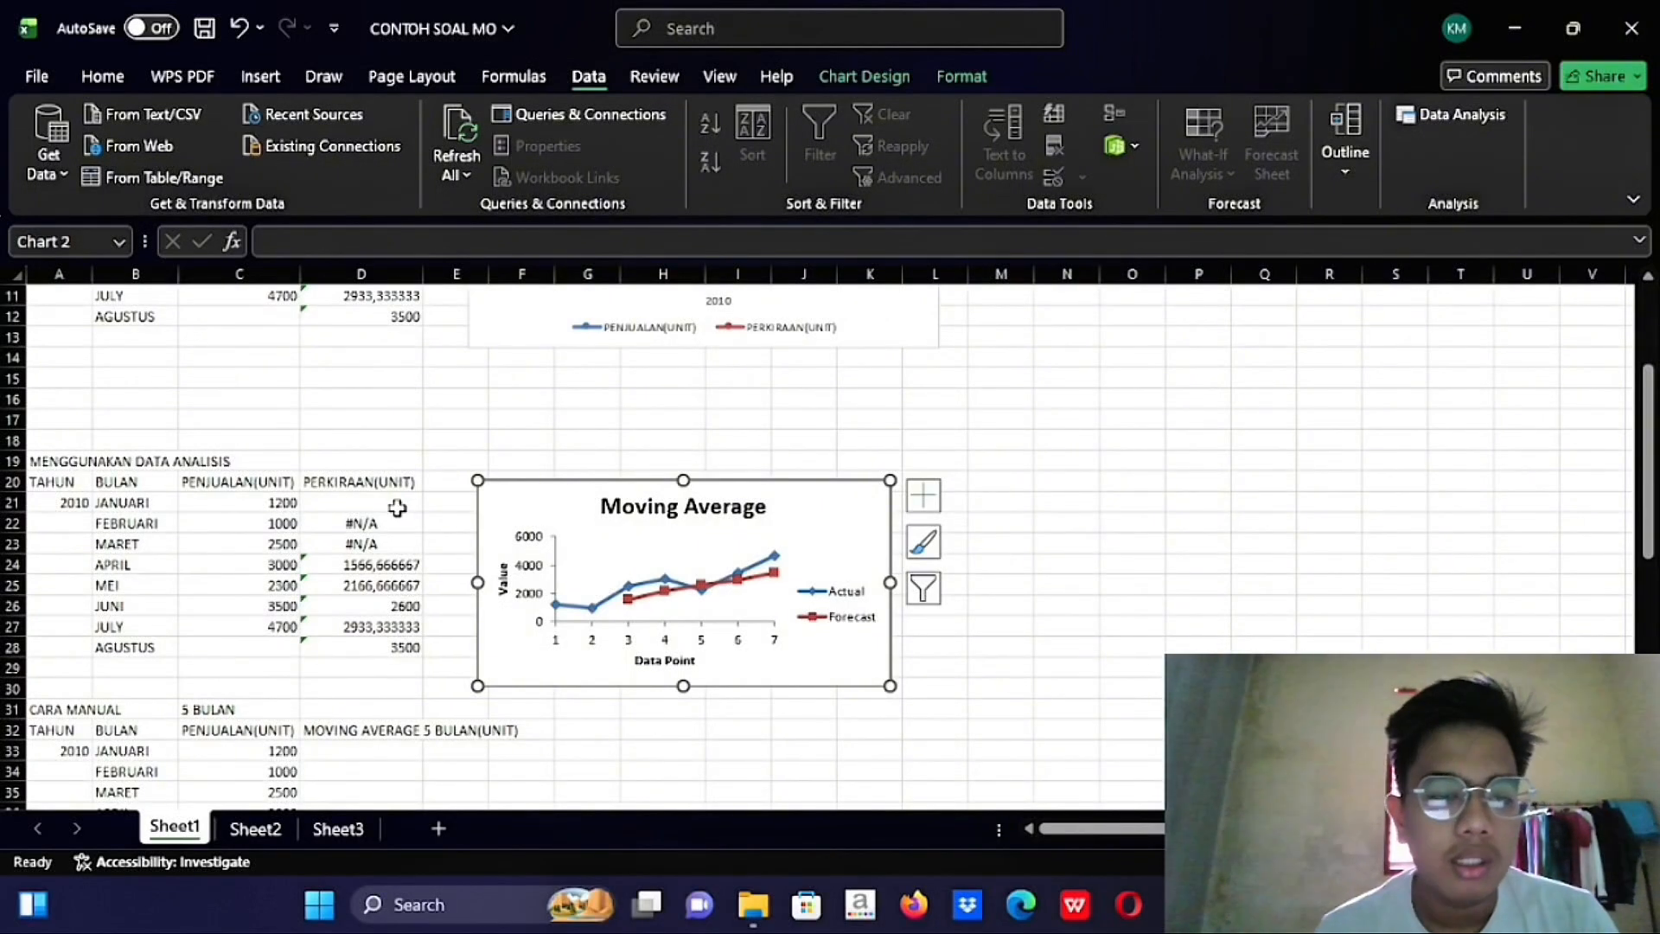
left_click(388, 499)
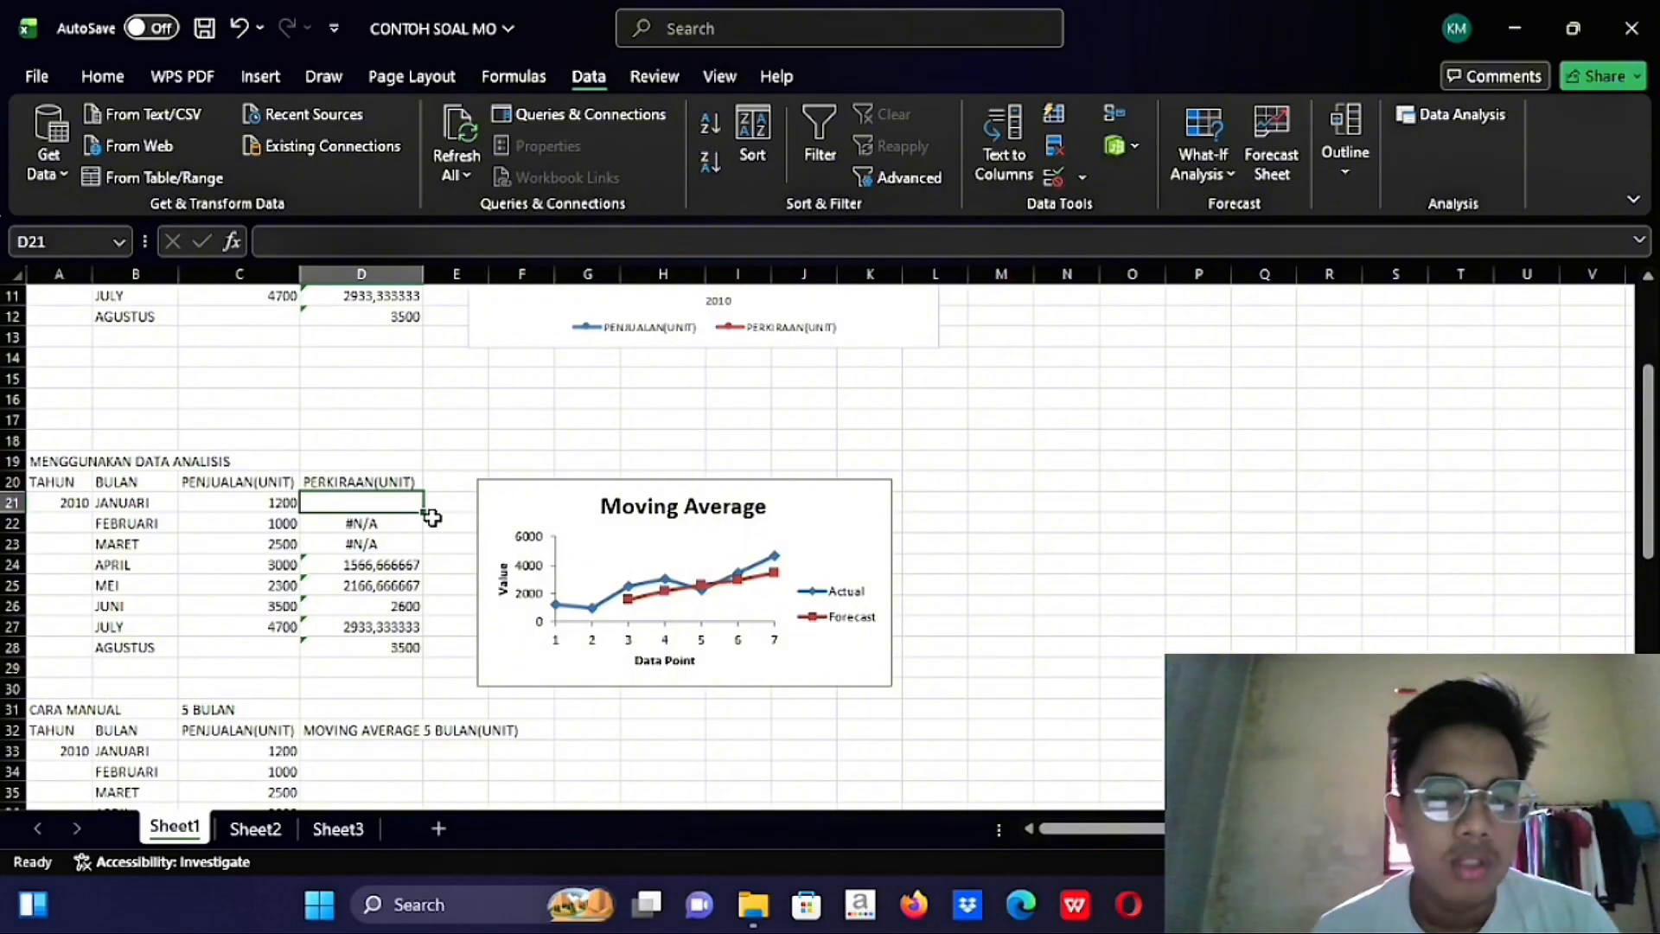
left_click(394, 645)
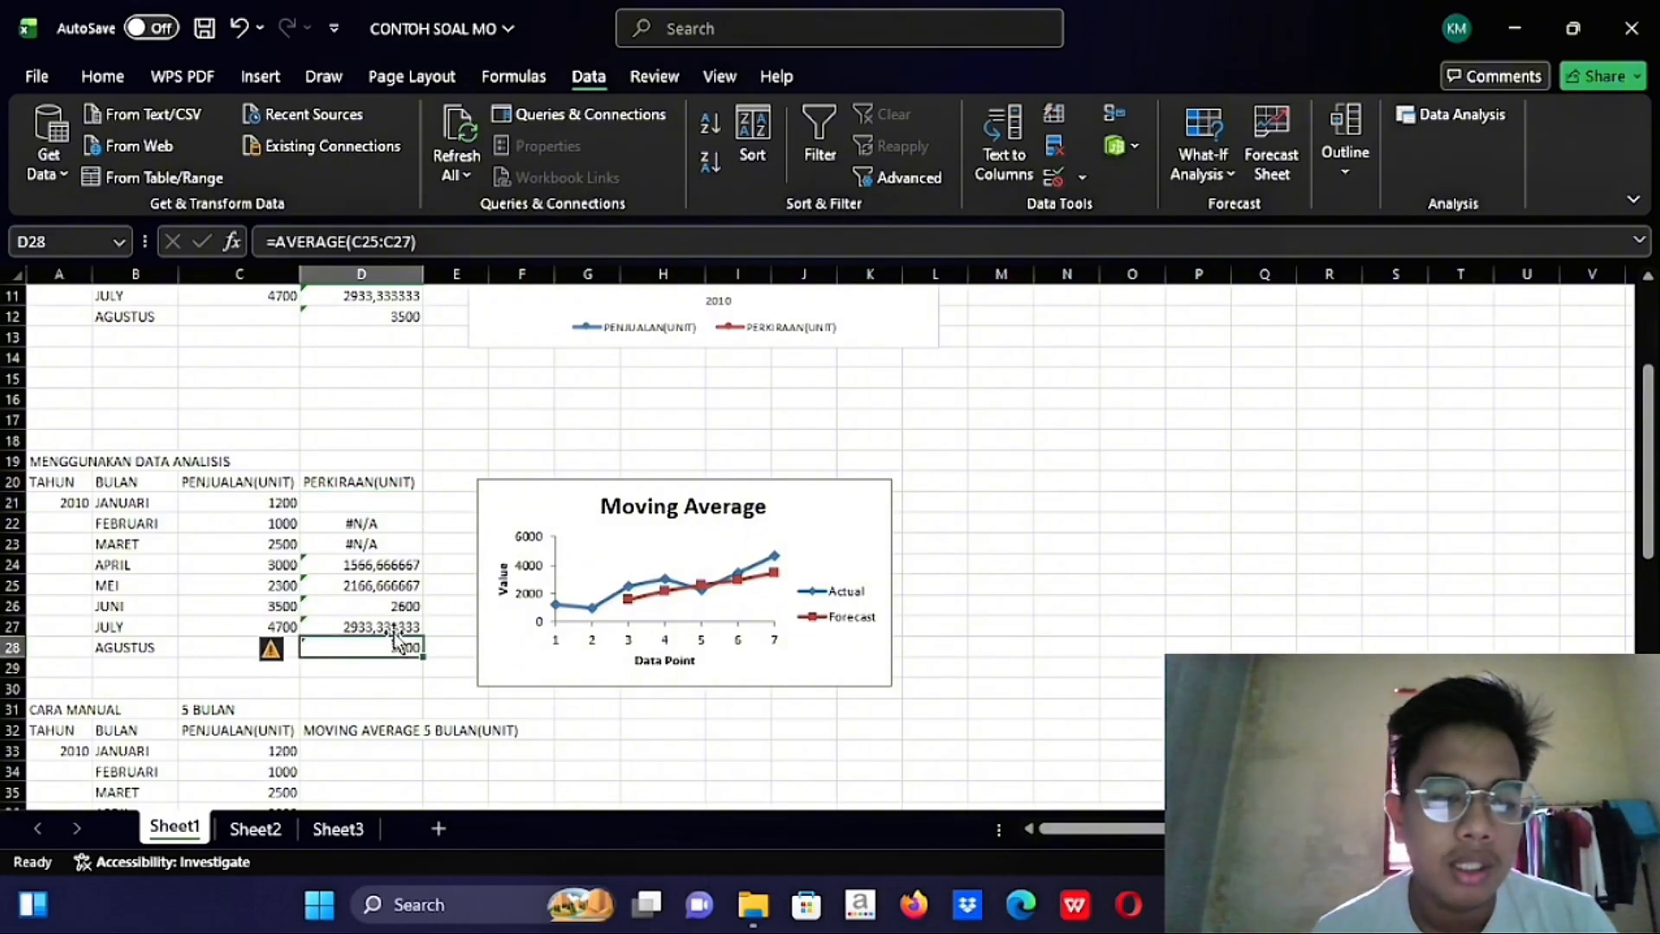
left_click(391, 627)
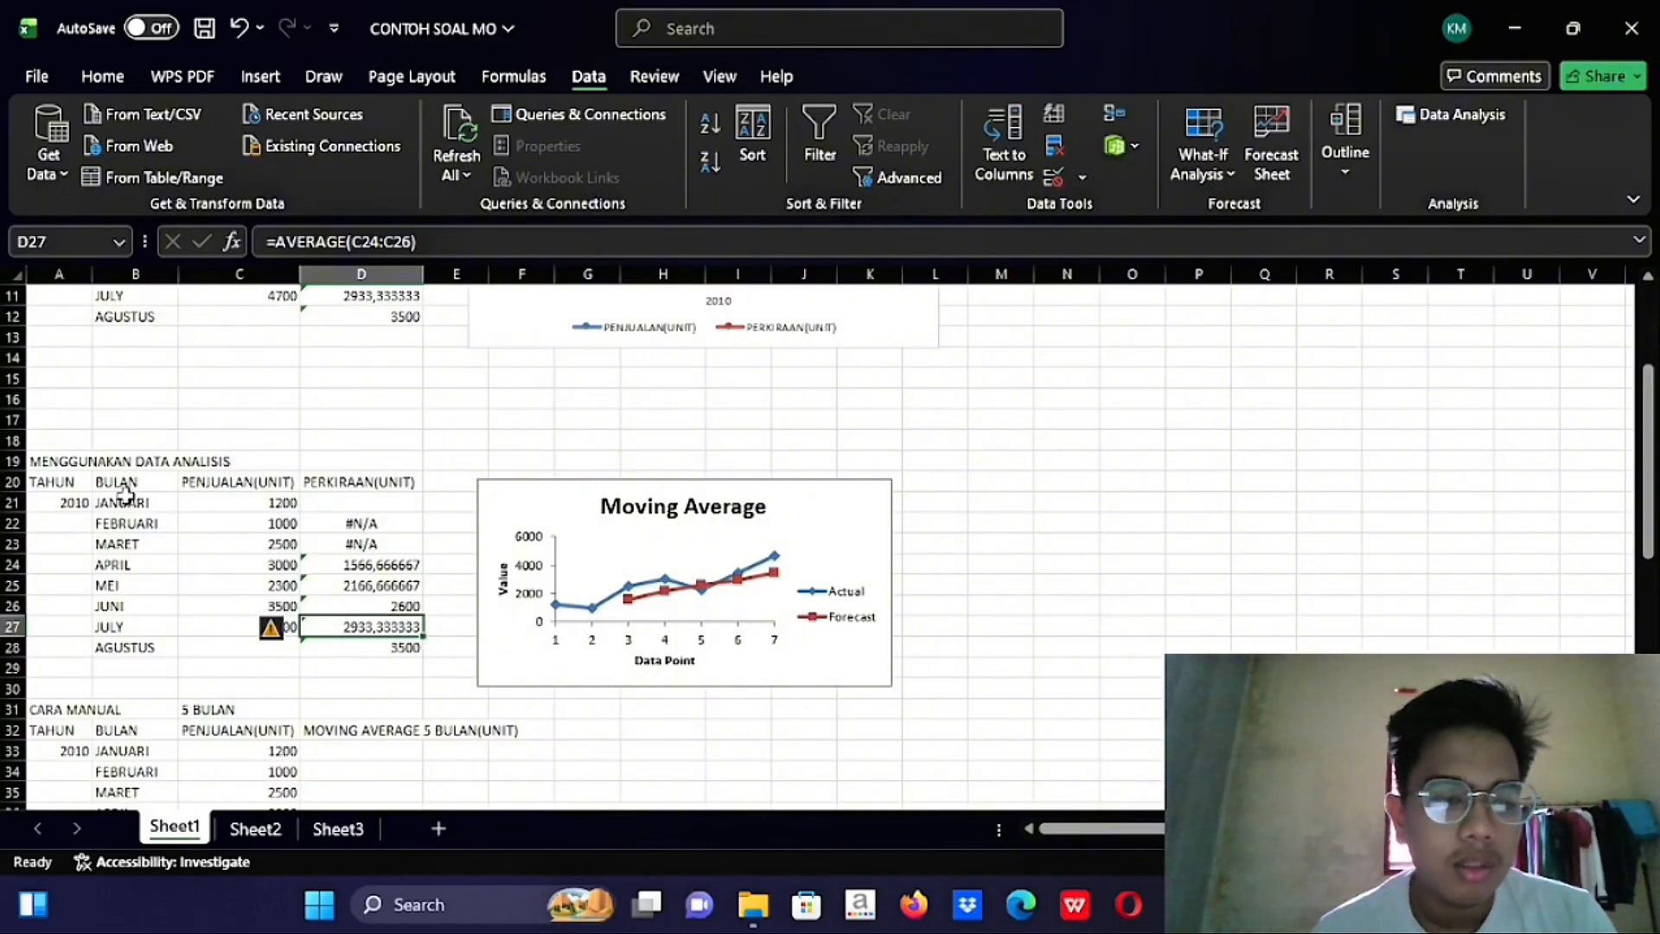
Copy the TAHUN, BULAN and PENJUALAN(UNIT) columns of the MENGGUNAKAN DATA ANALISIS table, A20:C28, to M20
left_click_drag(61, 482, 276, 640)
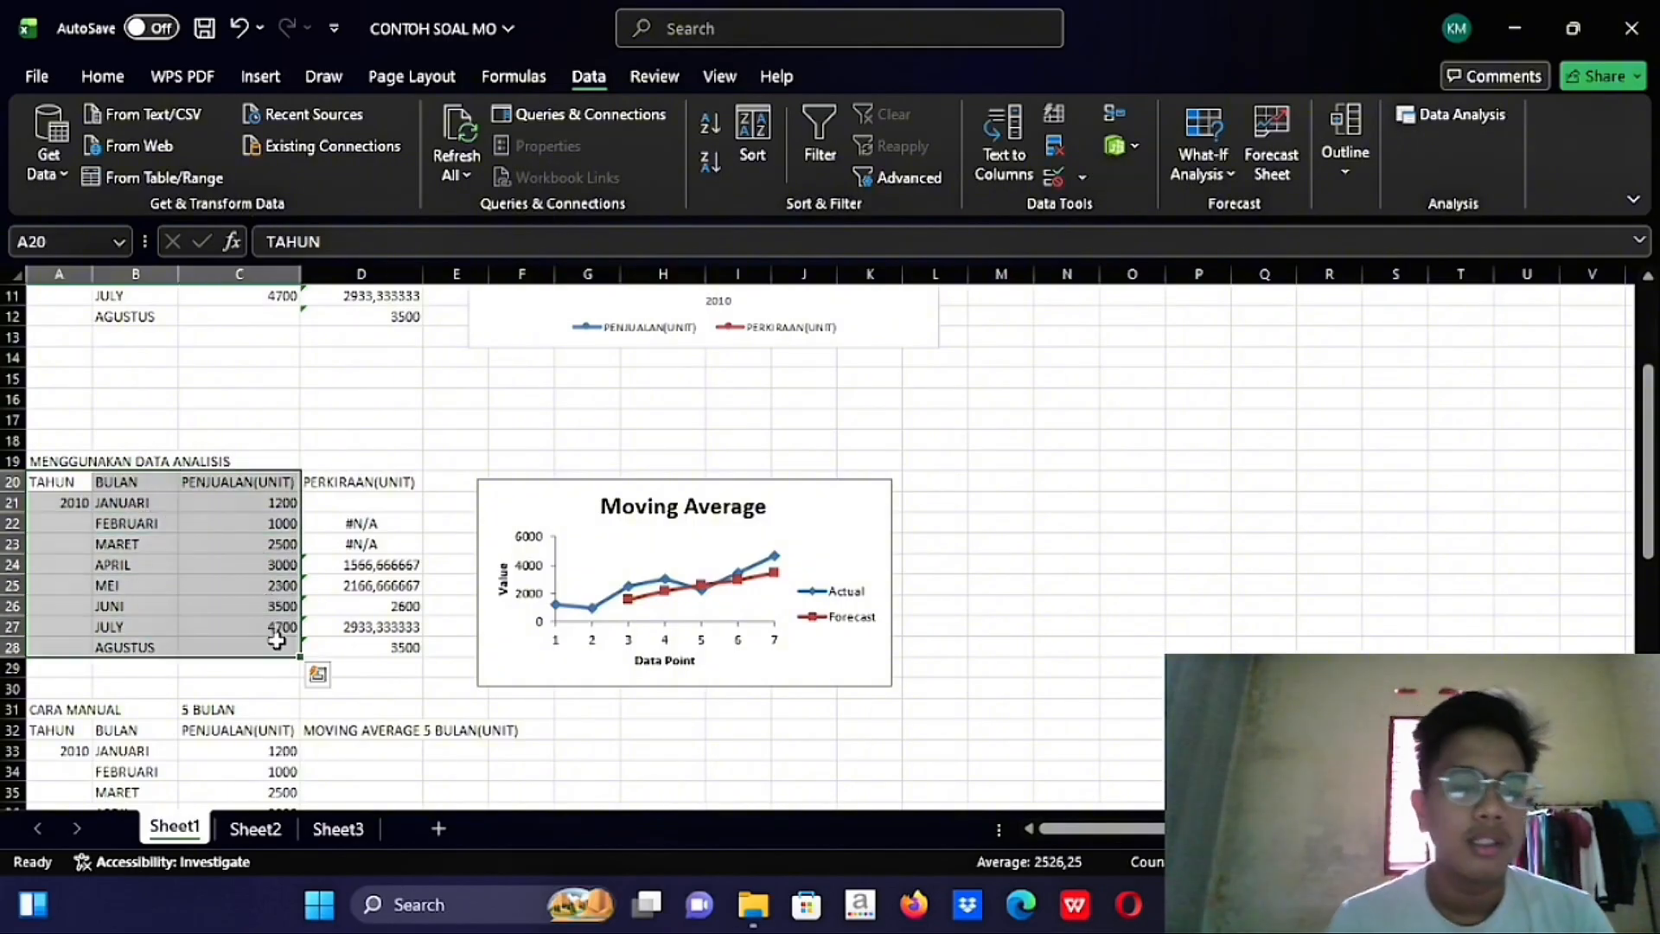
key("ctrl+c")
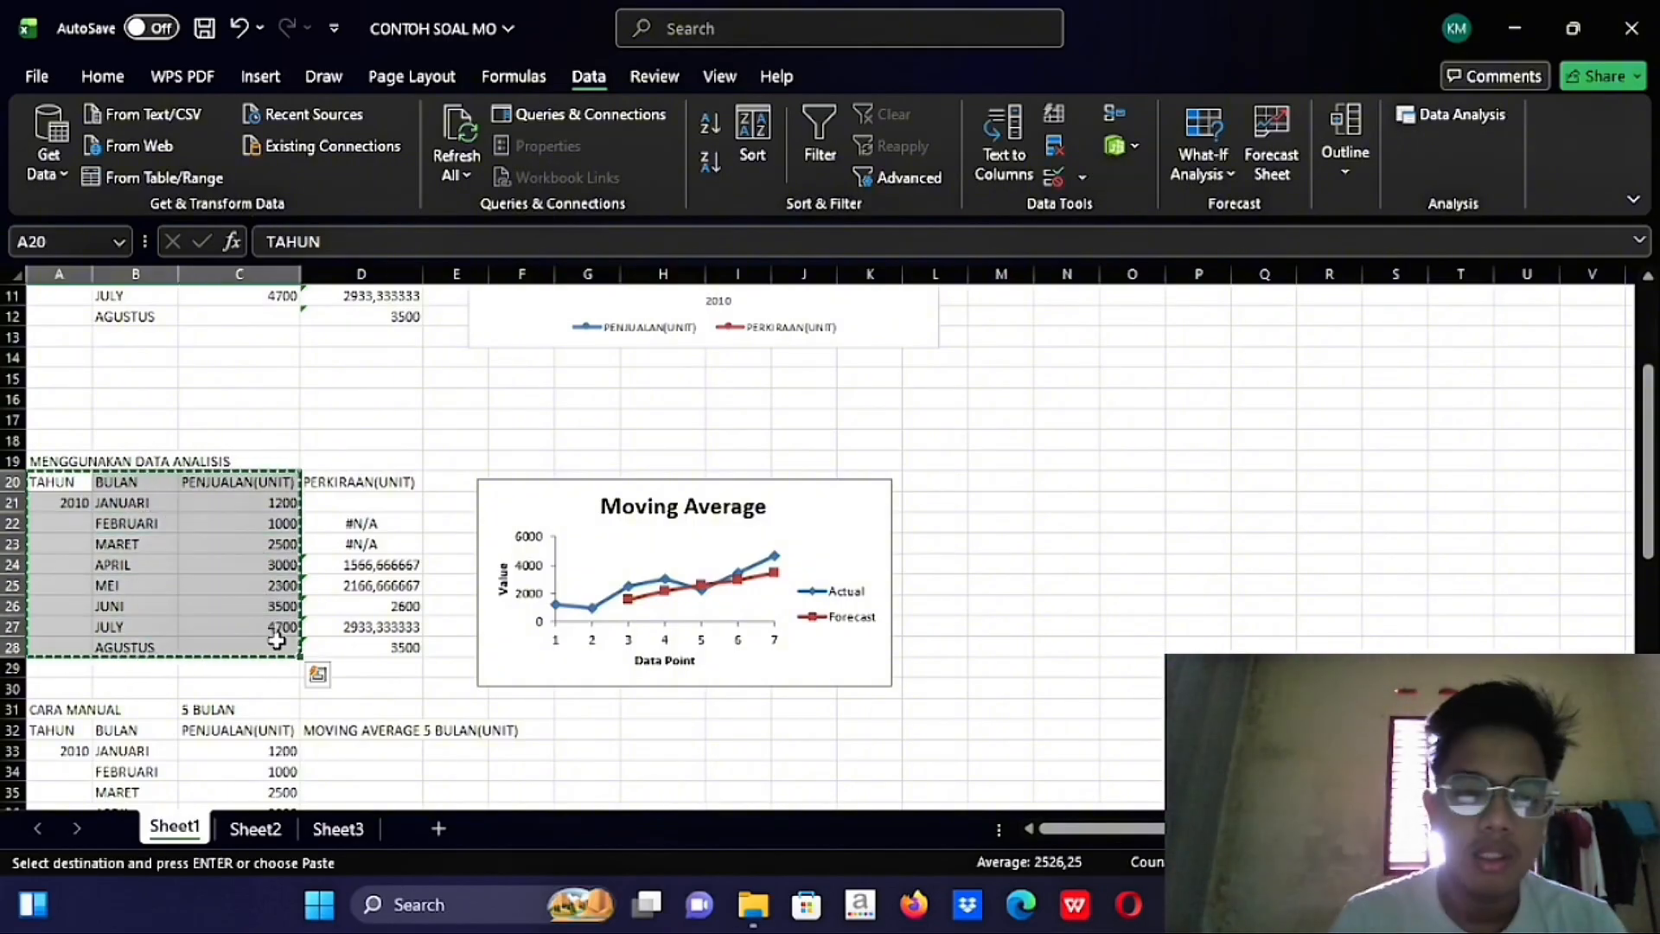
left_click(997, 482)
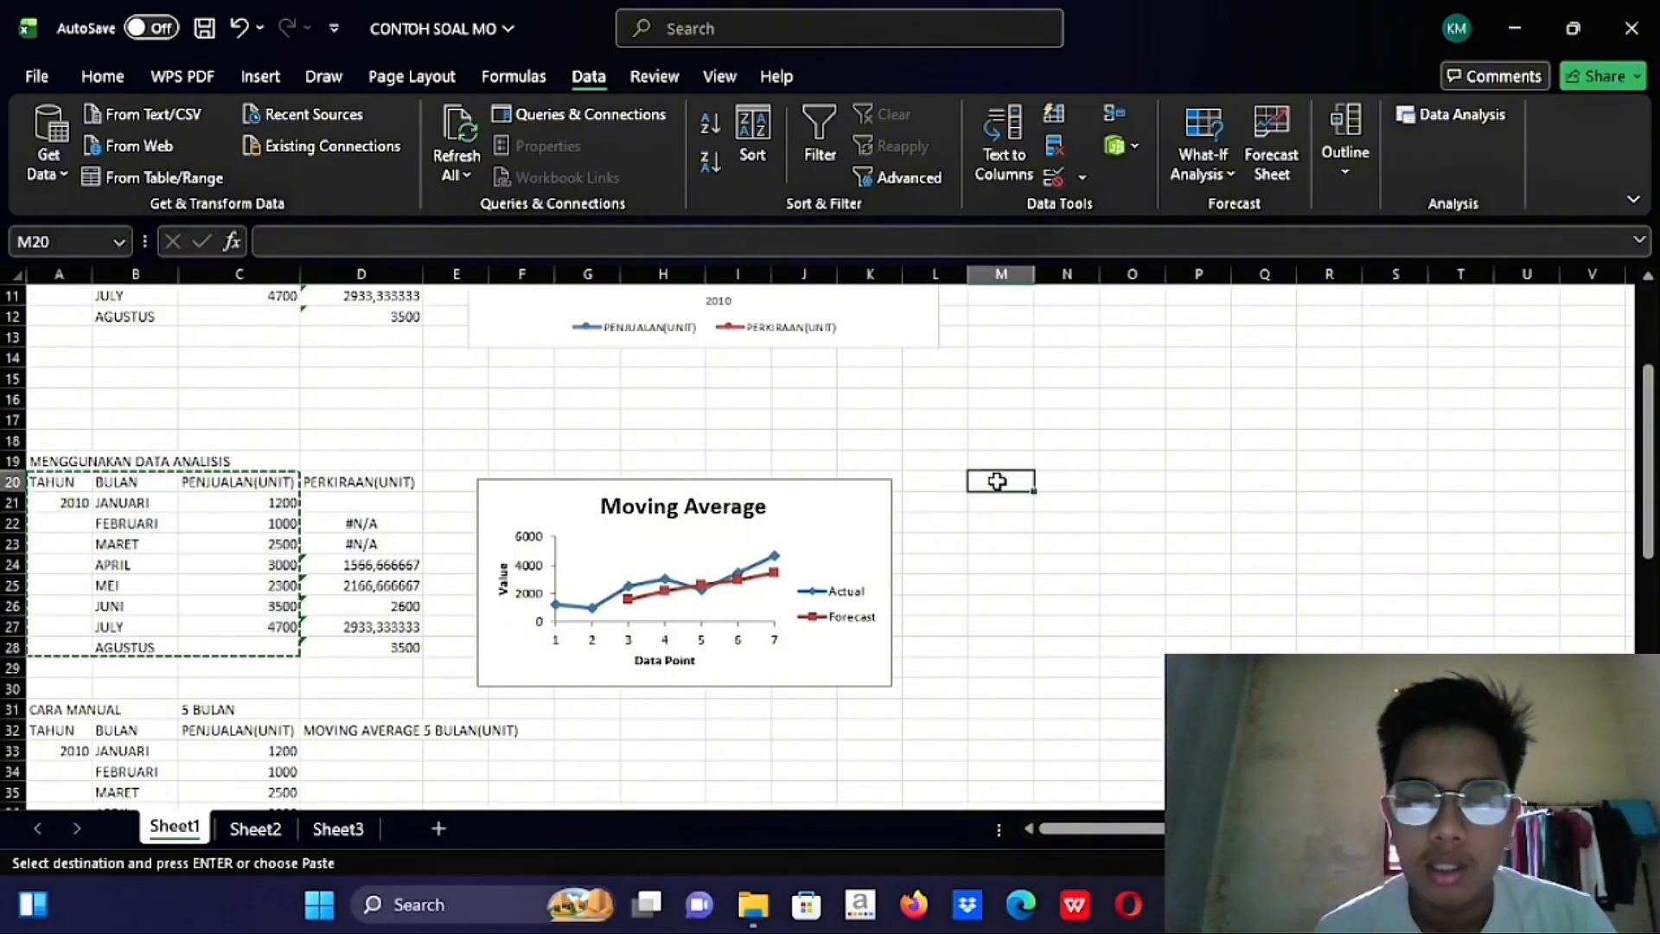
key("ctrl+v")
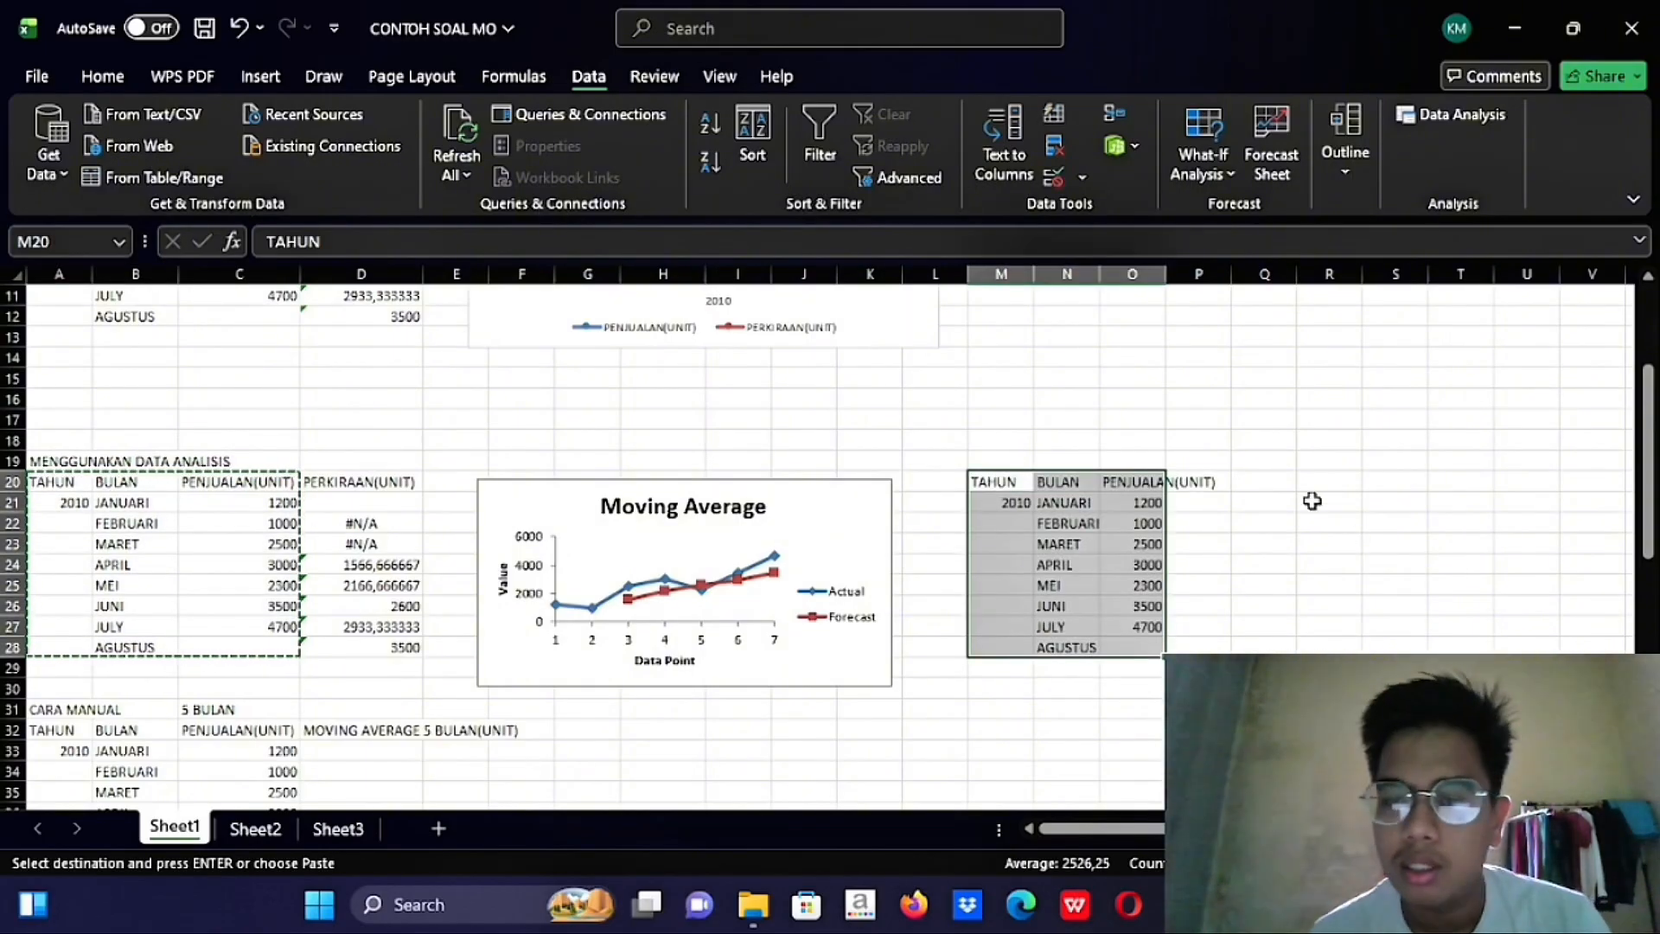
Enter the header PERKIRAAN(UNIT) in Q20 beside the copied sales table
left_click(1280, 483)
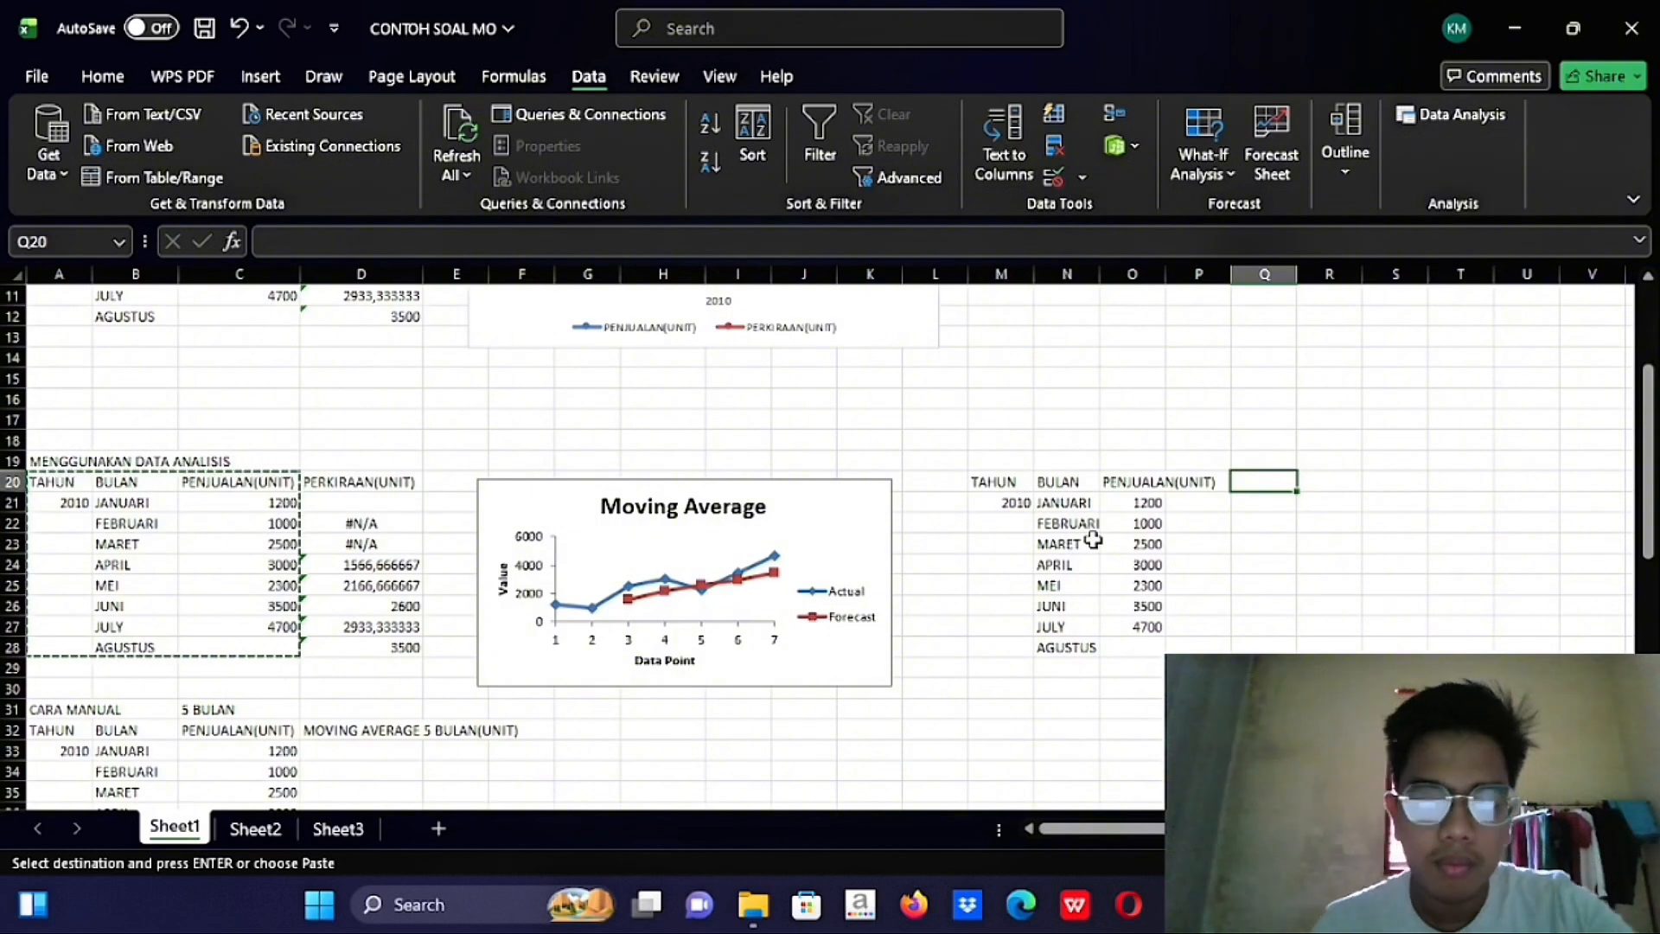
key("Caps_Lock")
type("PERKIRAAN(U")
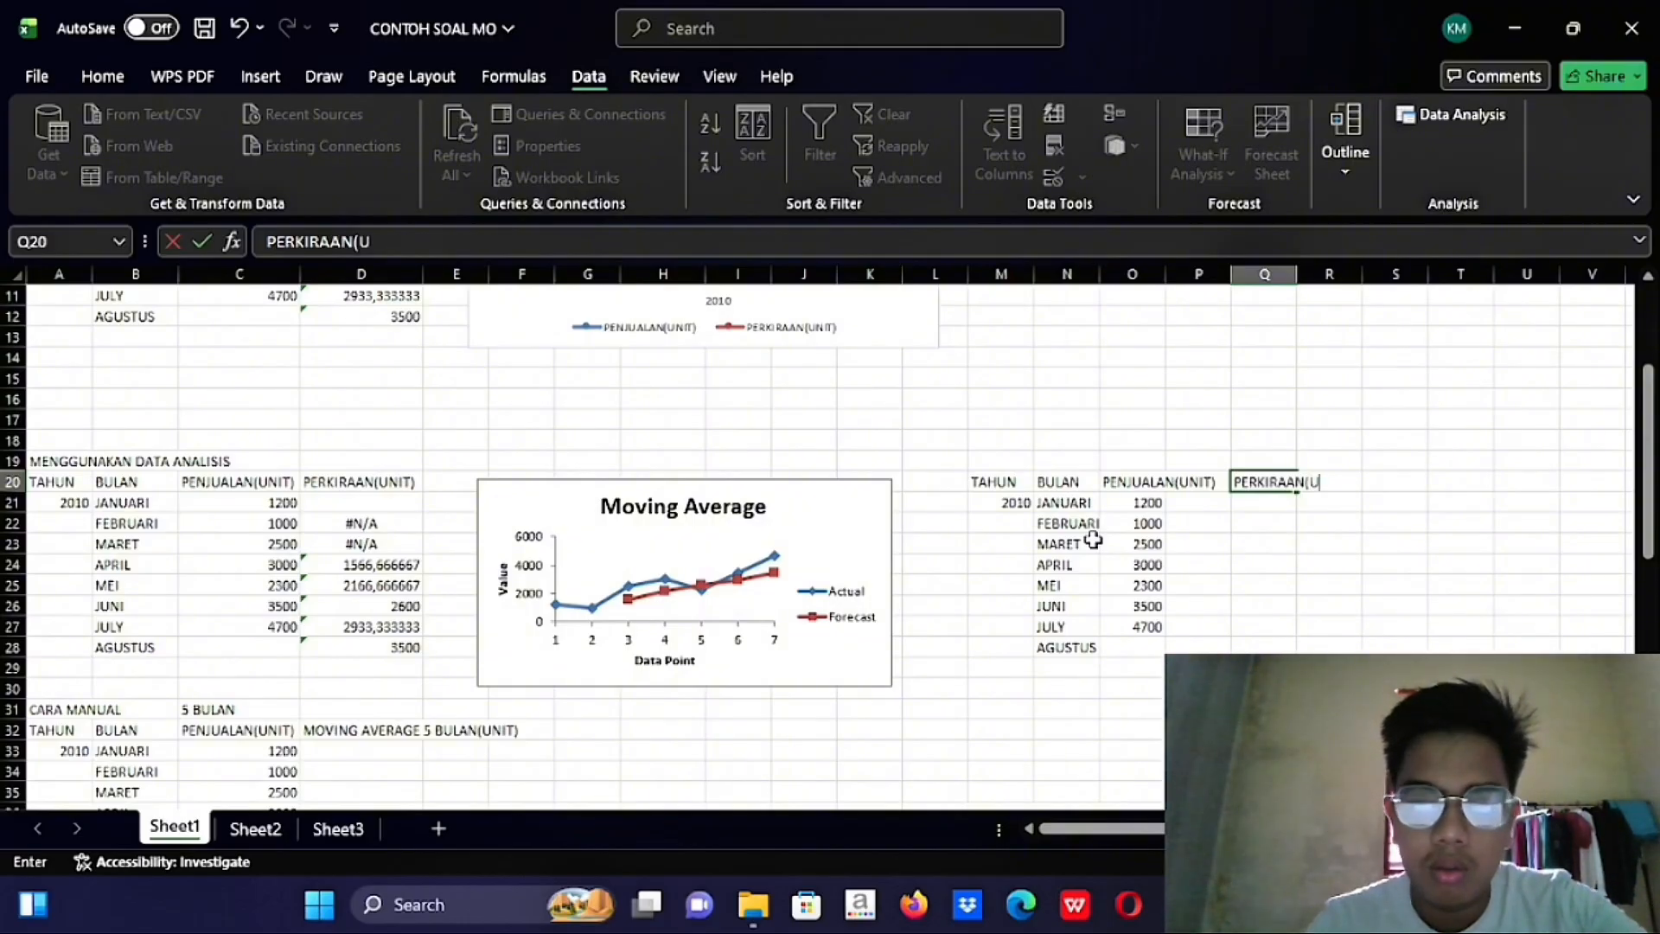
type("NIT")
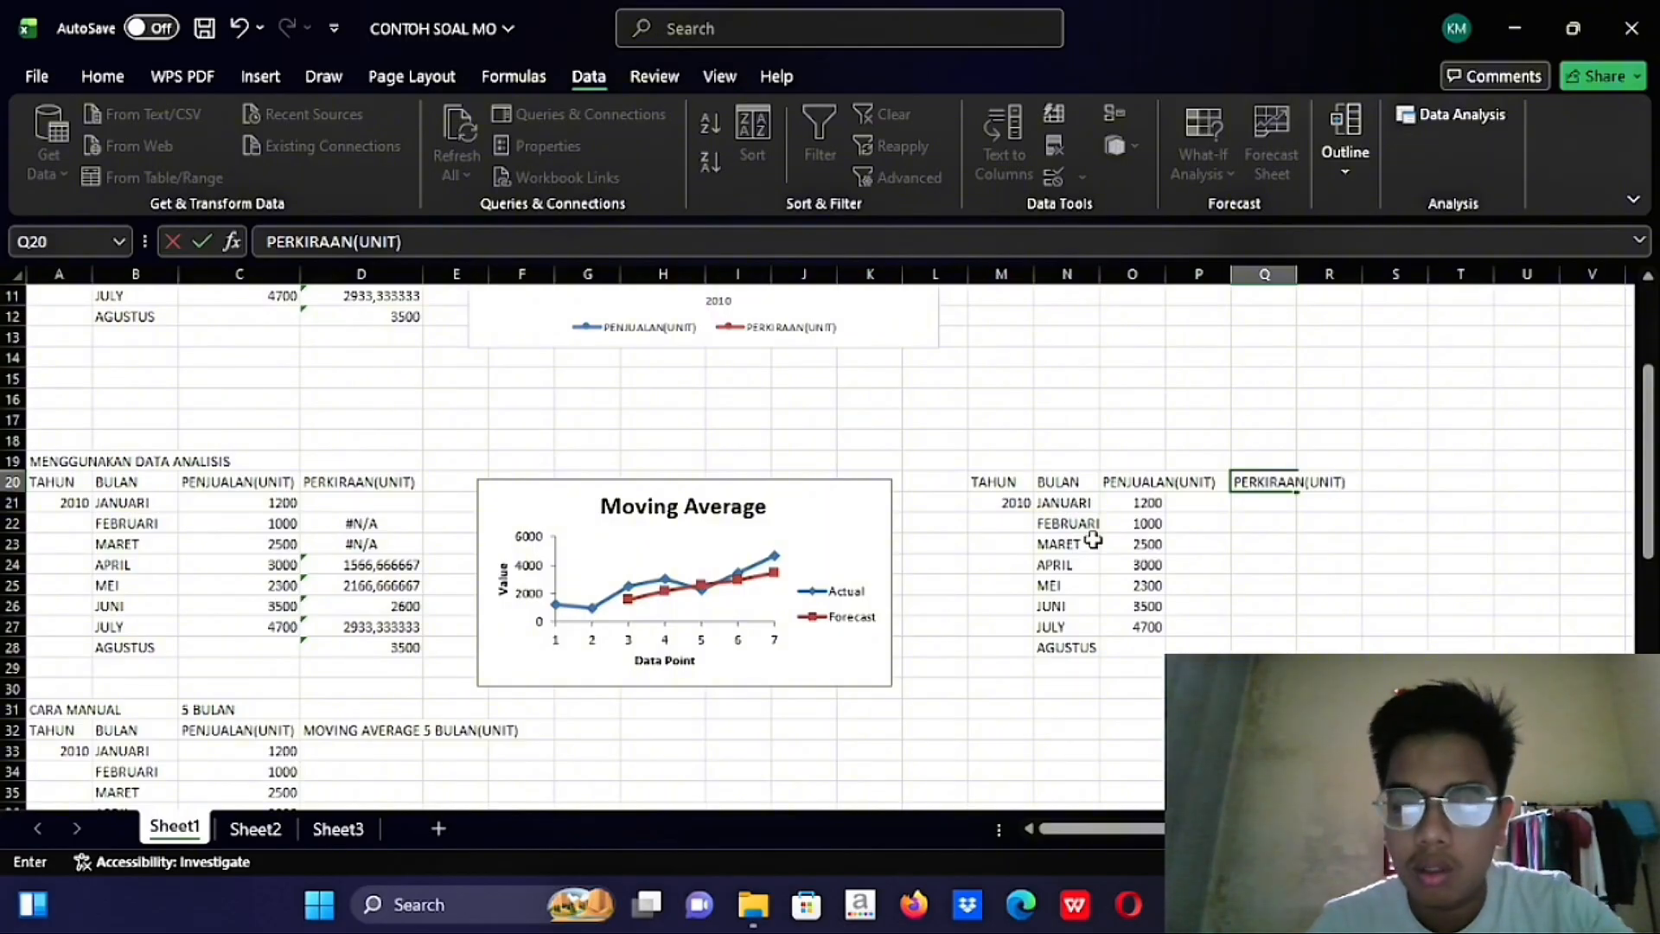
key("Return")
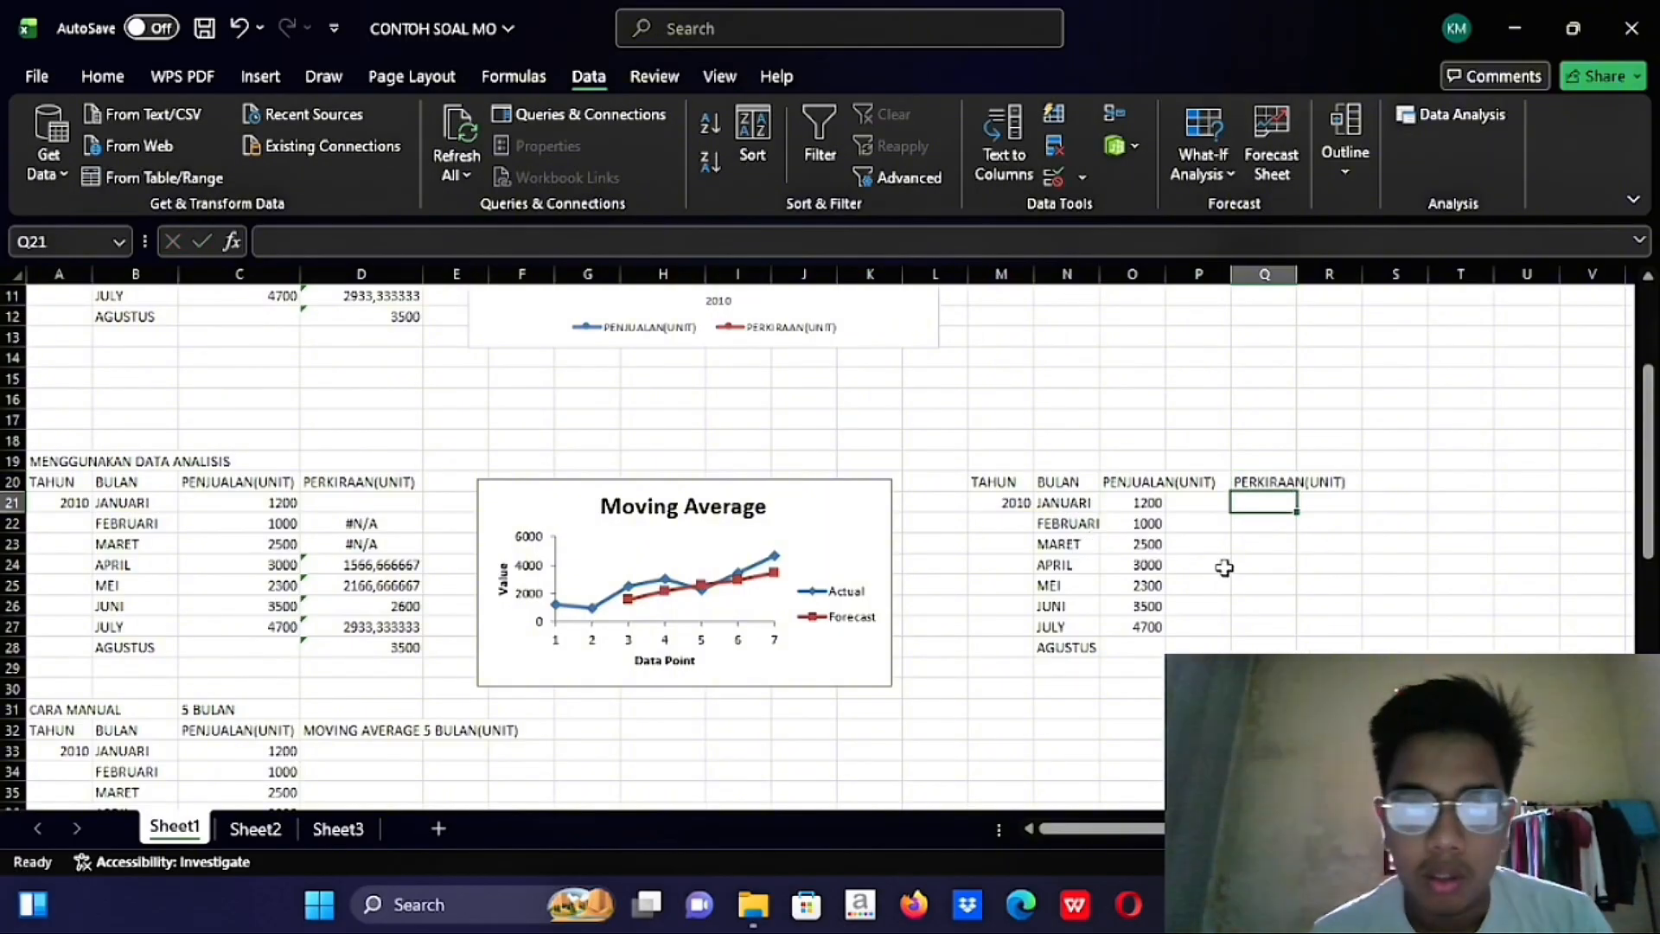
Open the Moving Average analysis and set its input range to the copied JANUARI to JULY sales in O21:O27
scroll(1274, 537, "down", 2)
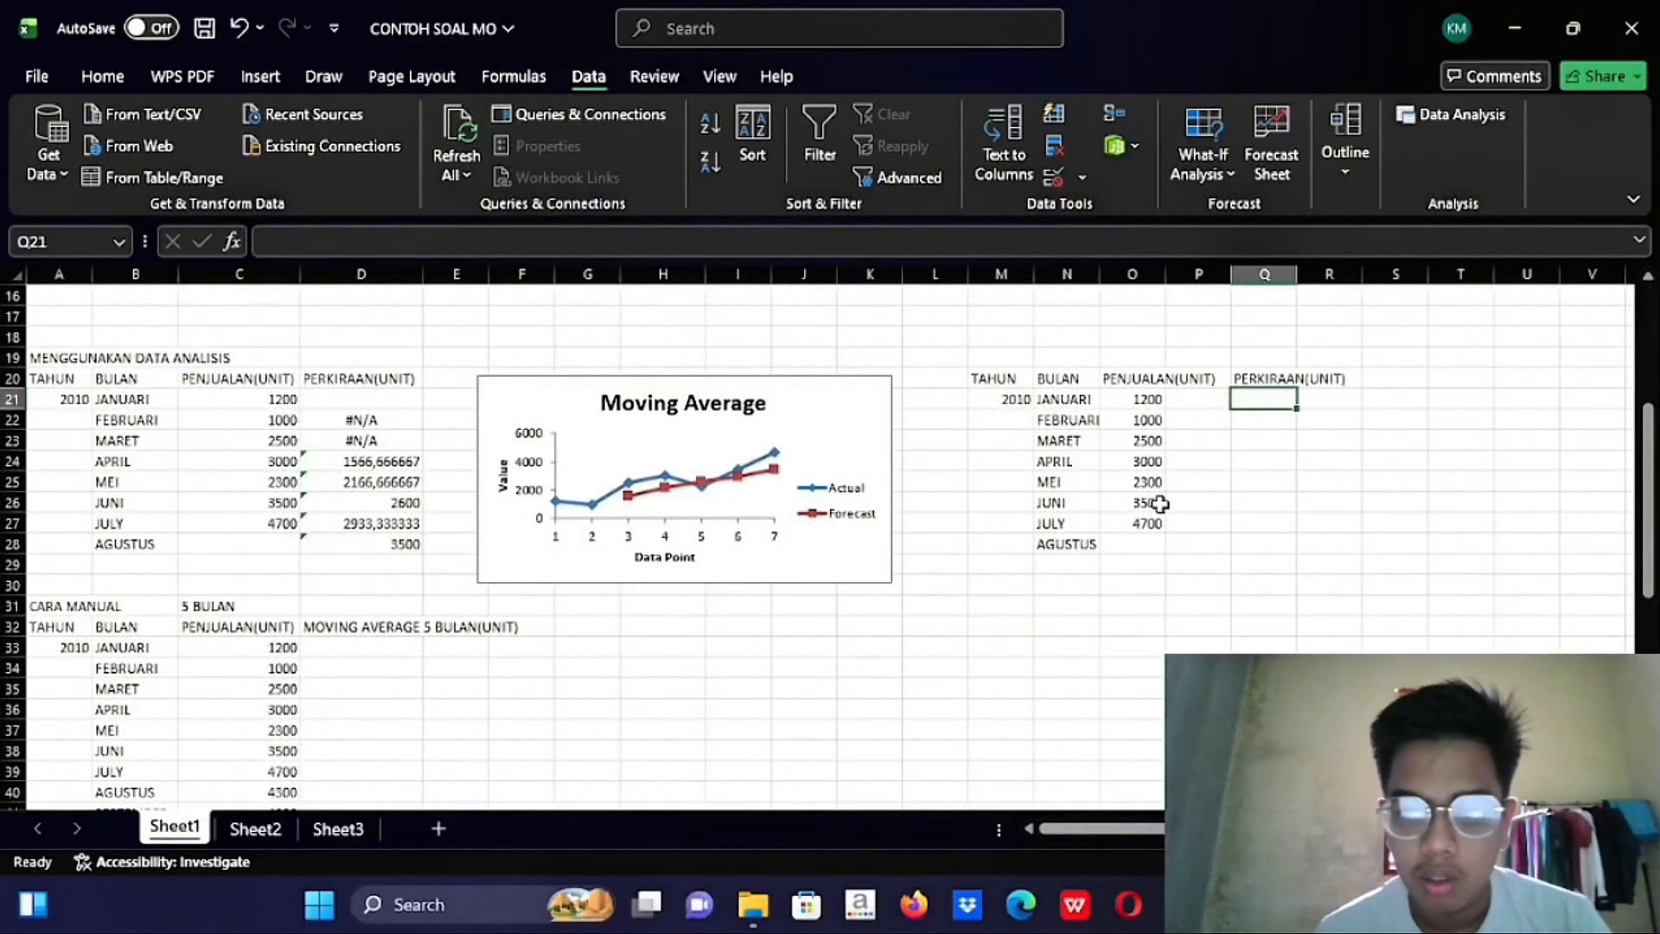
scroll(1160, 482, "right", 1)
scroll(1159, 483, "up", 2)
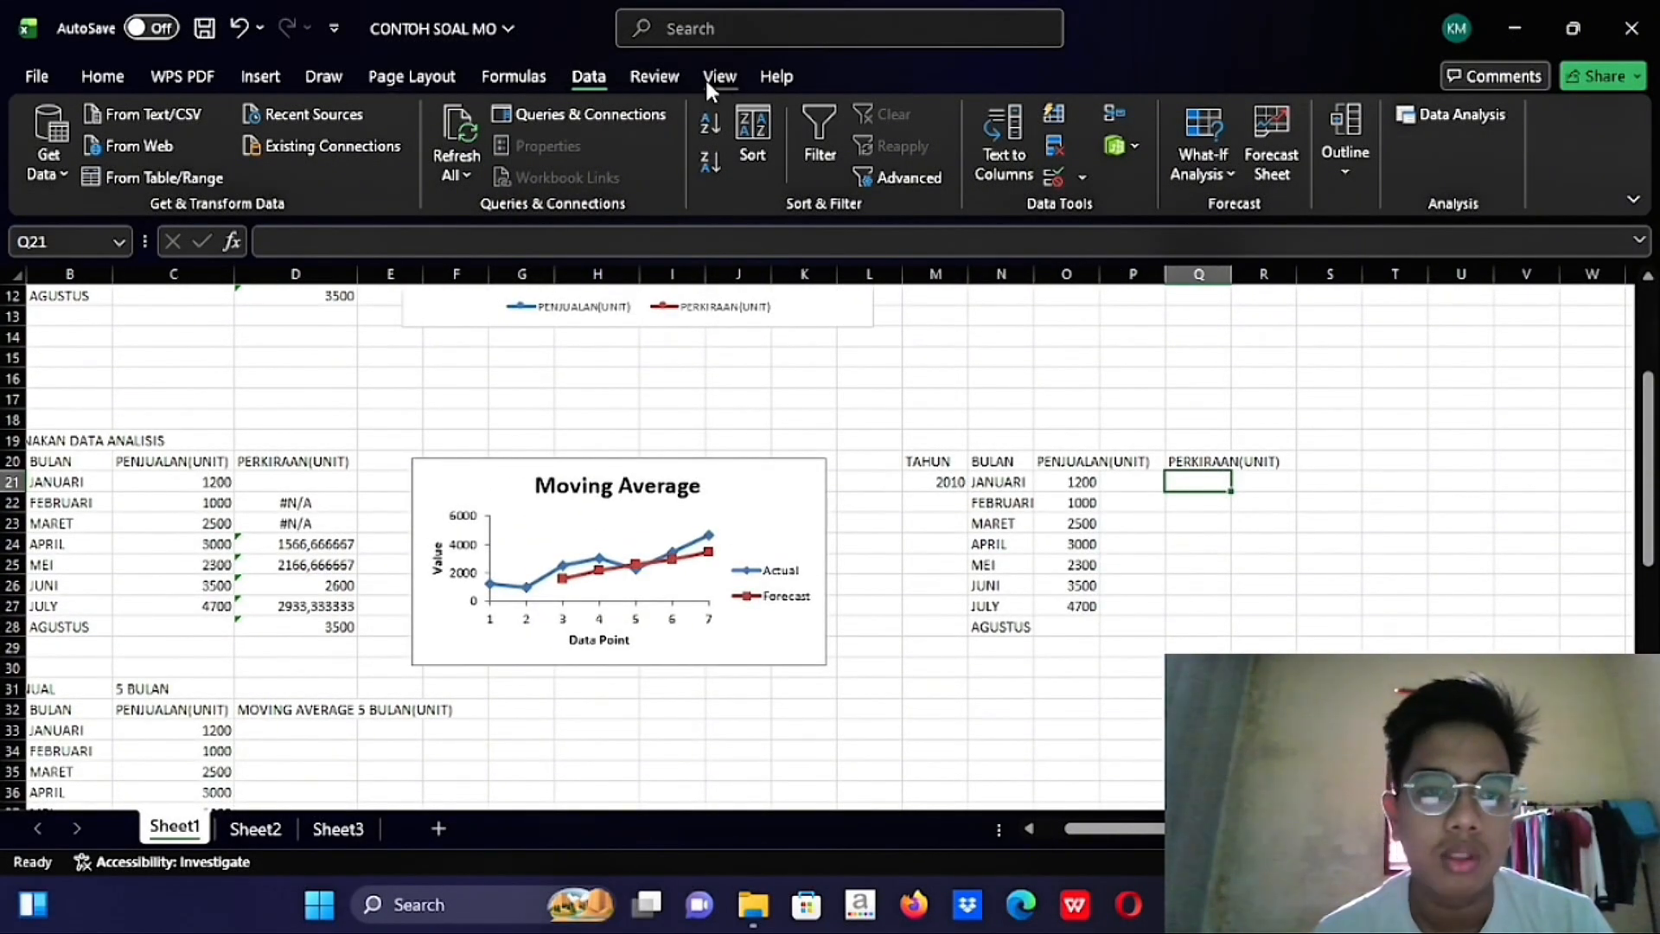
left_click(1405, 122)
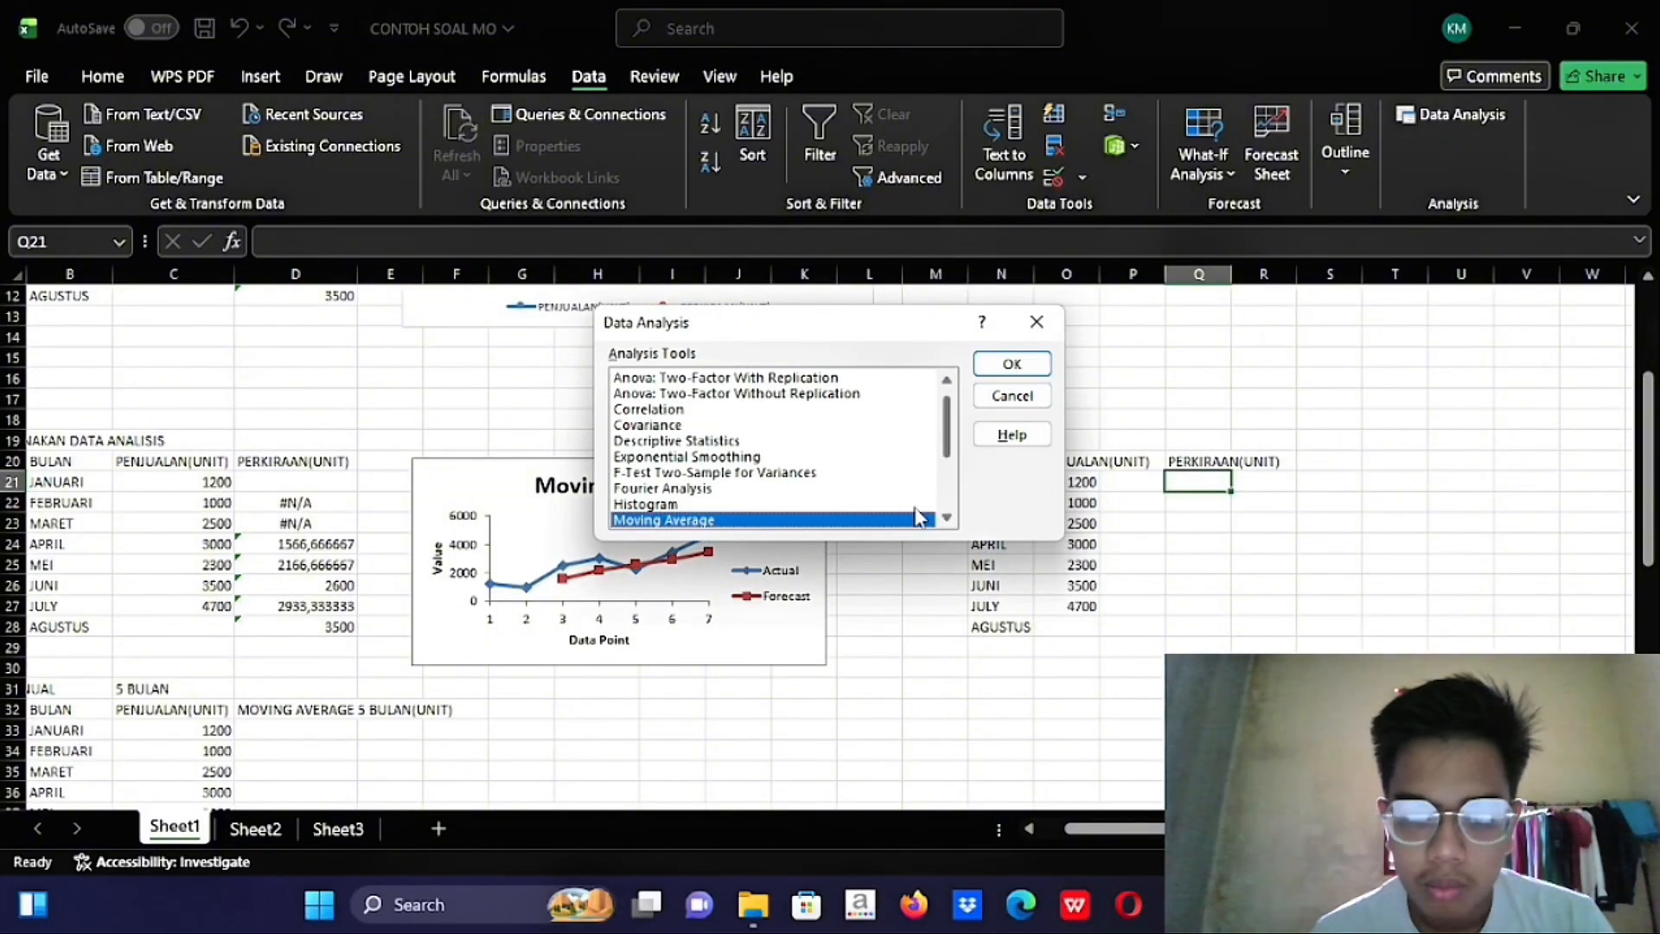
left_click(1014, 362)
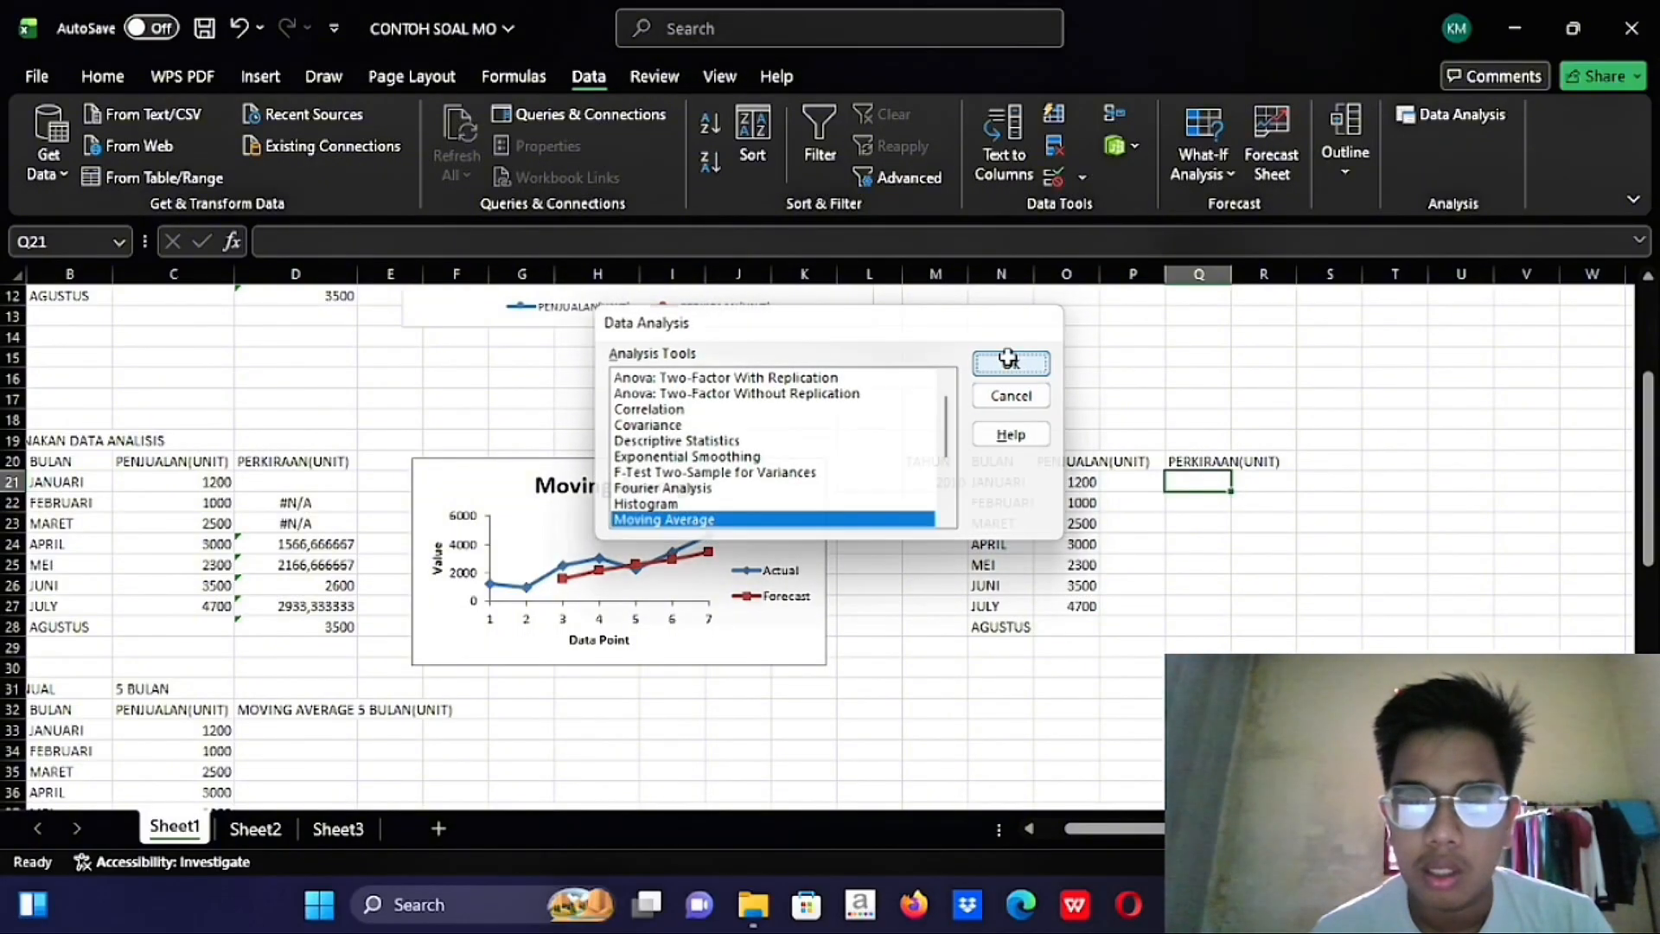
left_click(925, 340)
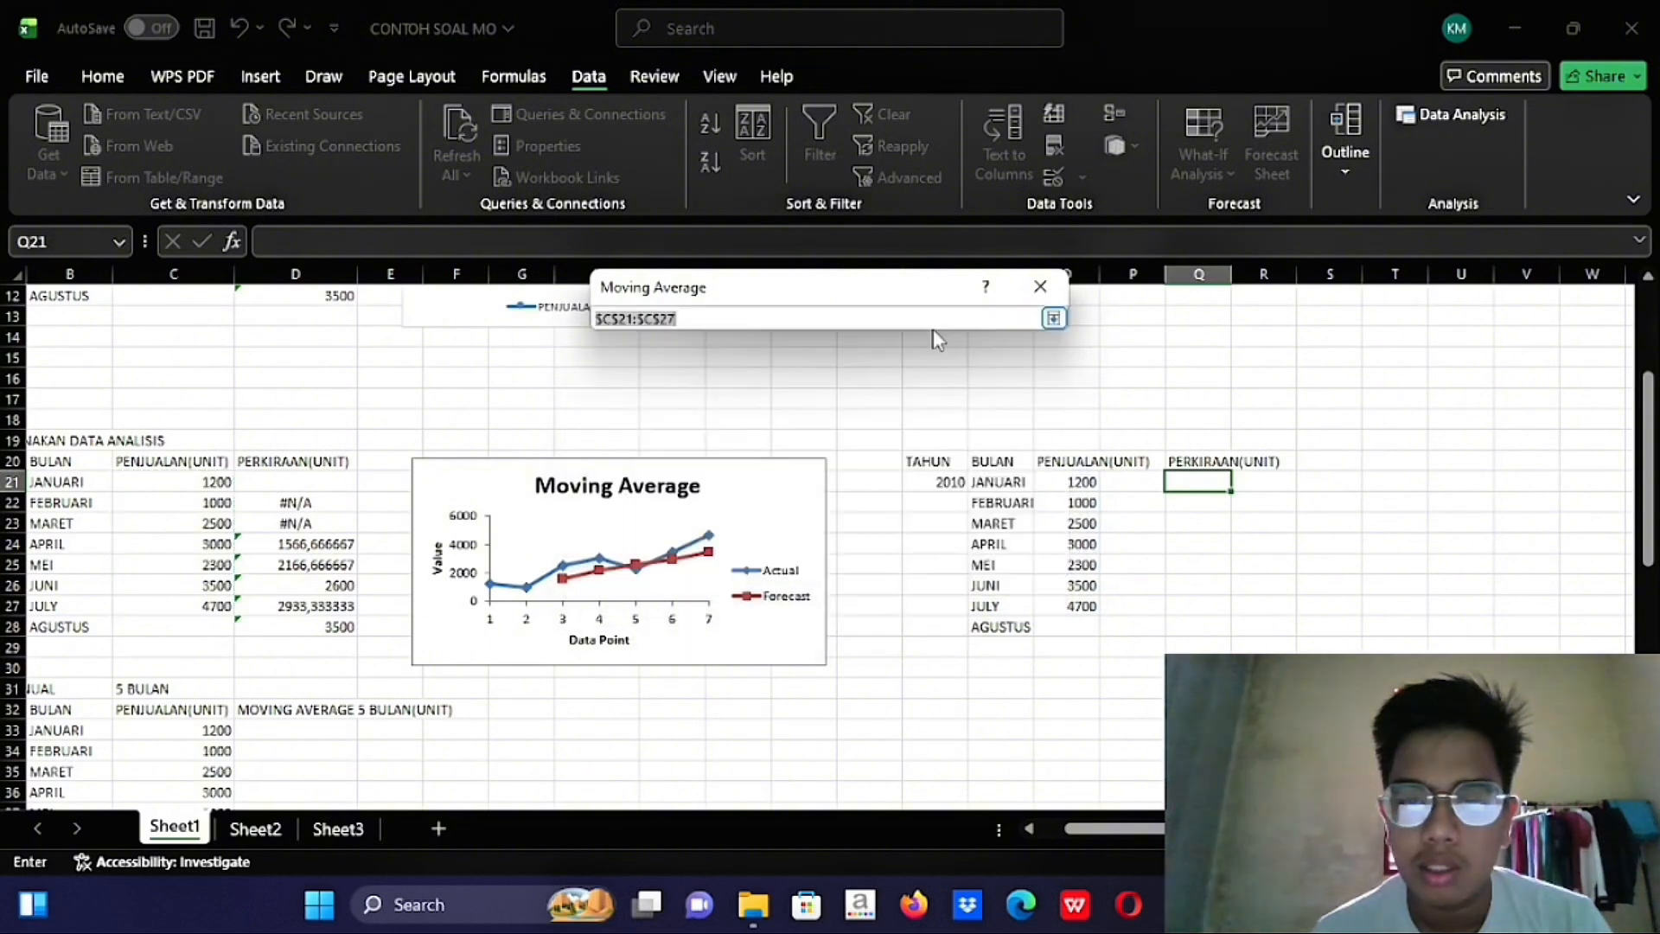
left_click_drag(1081, 489, 1086, 605)
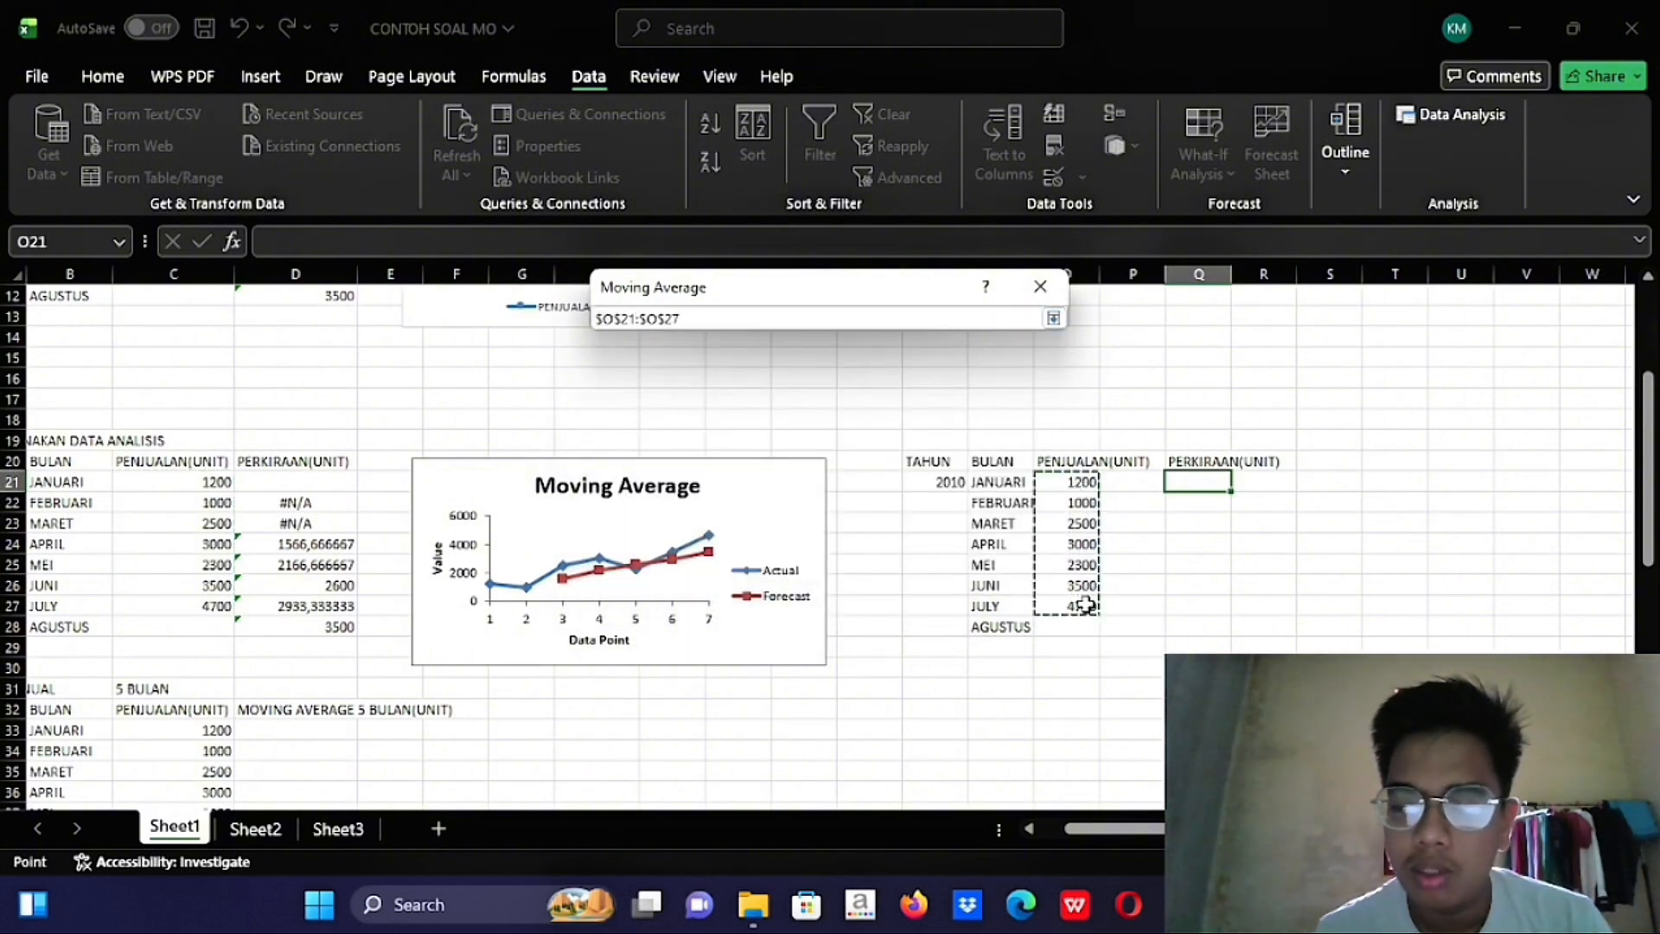
key("Return")
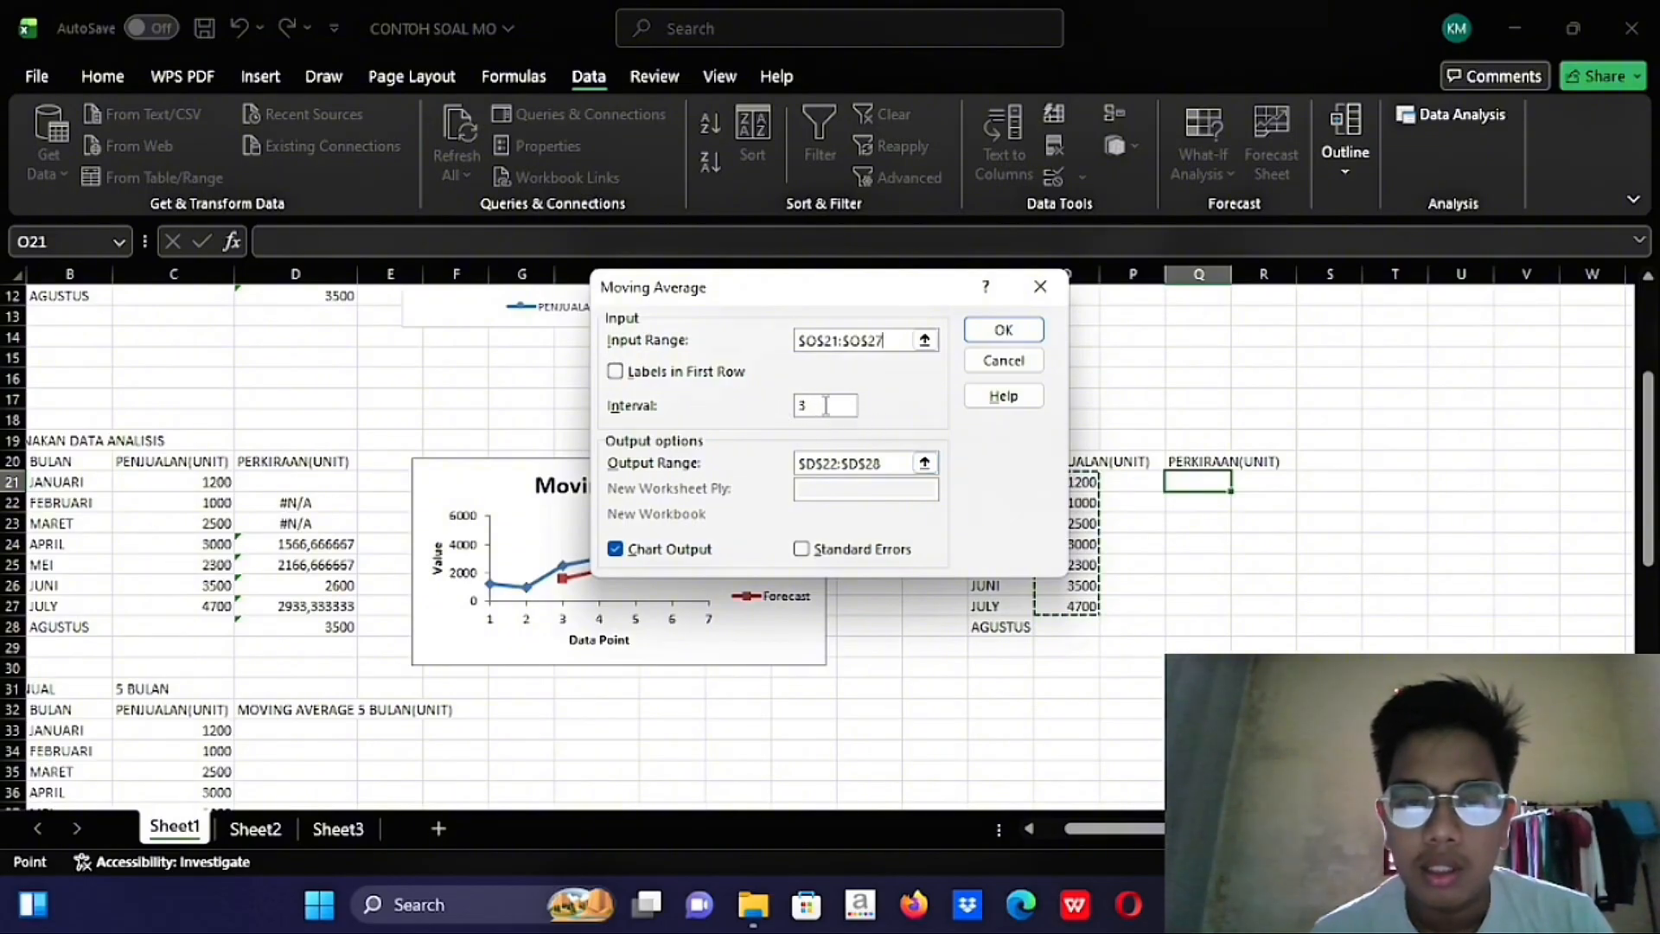
Run the moving average with interval 3, output range Q21:Q28 and chart output enabled
left_click(924, 464)
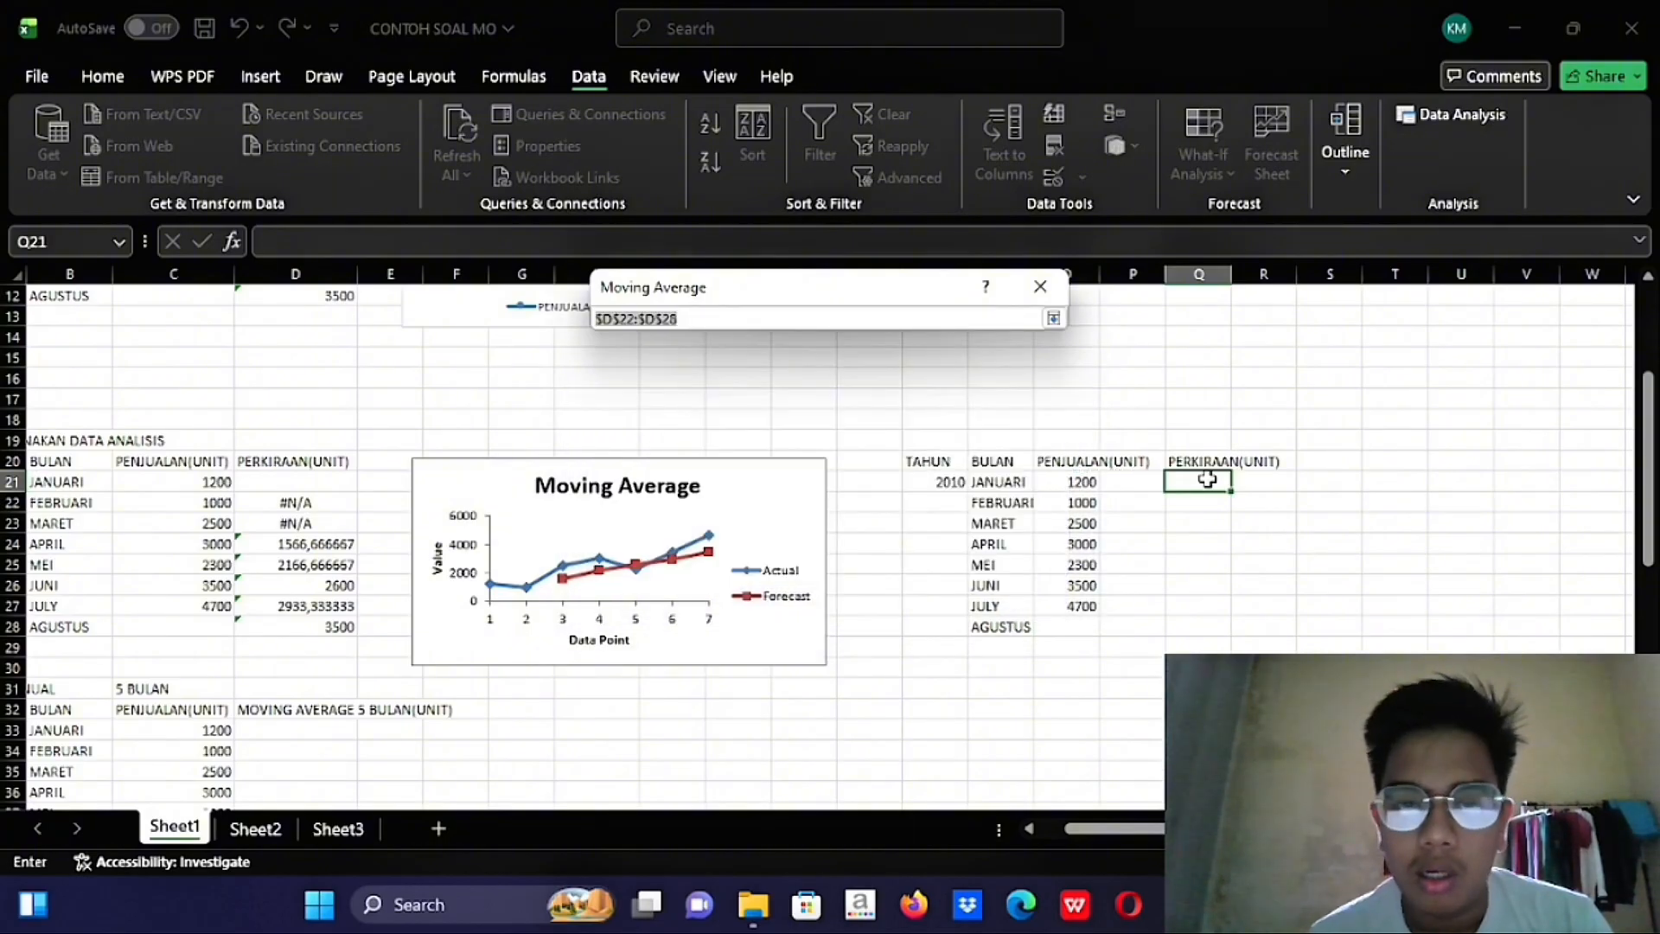
left_click_drag(1207, 479, 1212, 620)
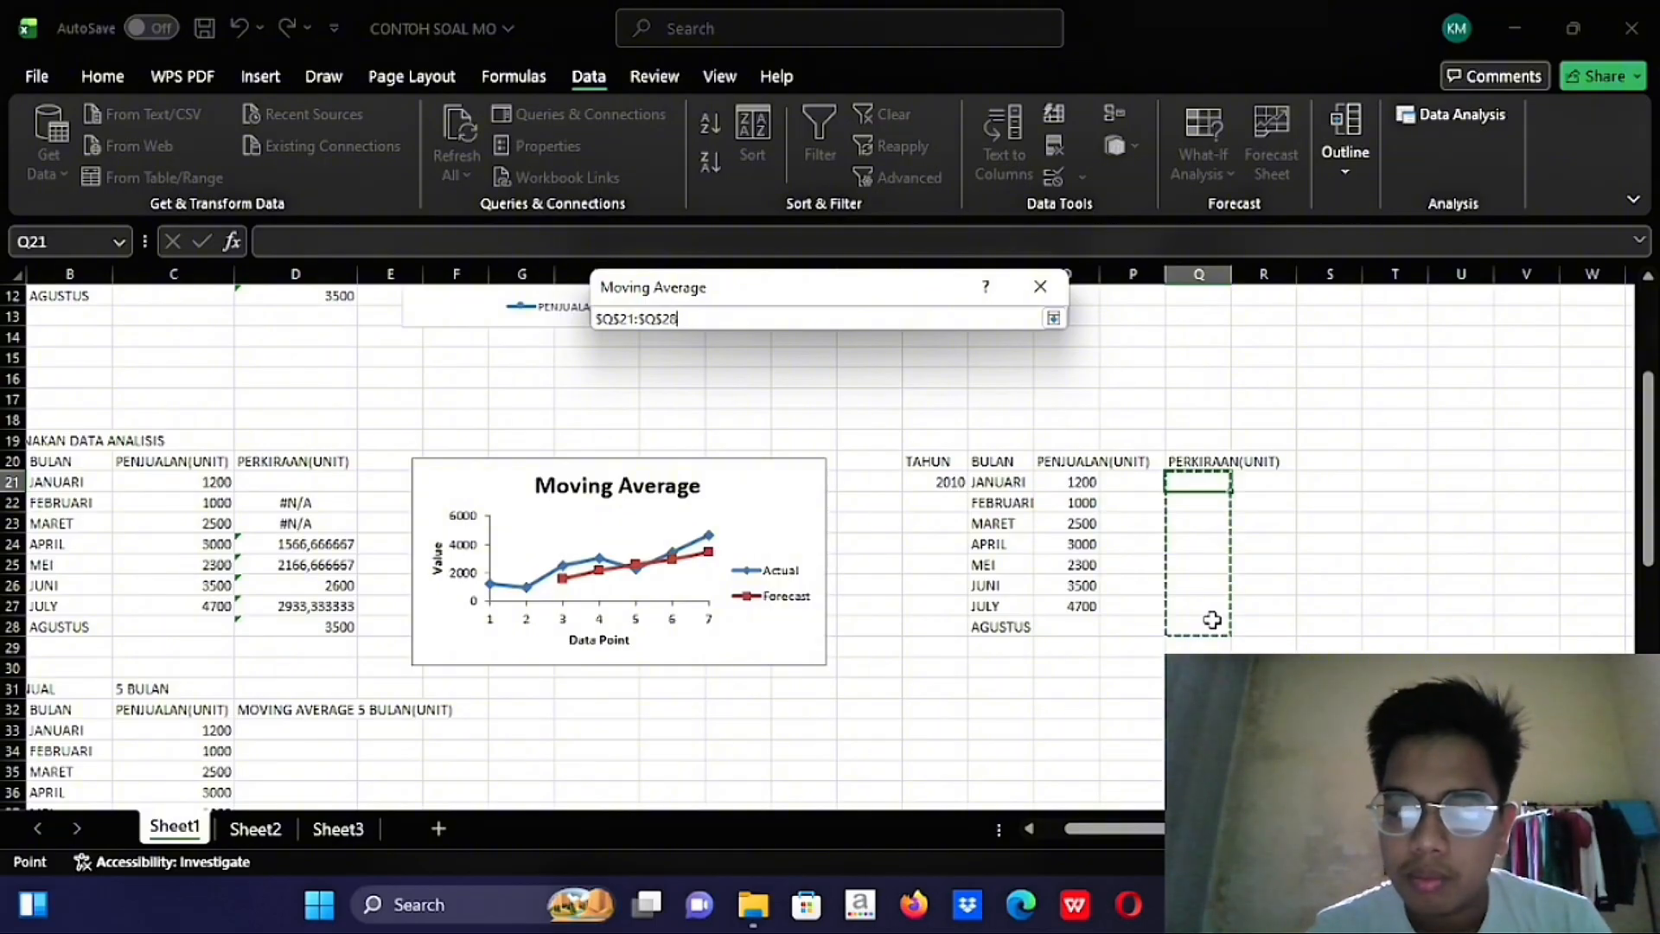
key("Return")
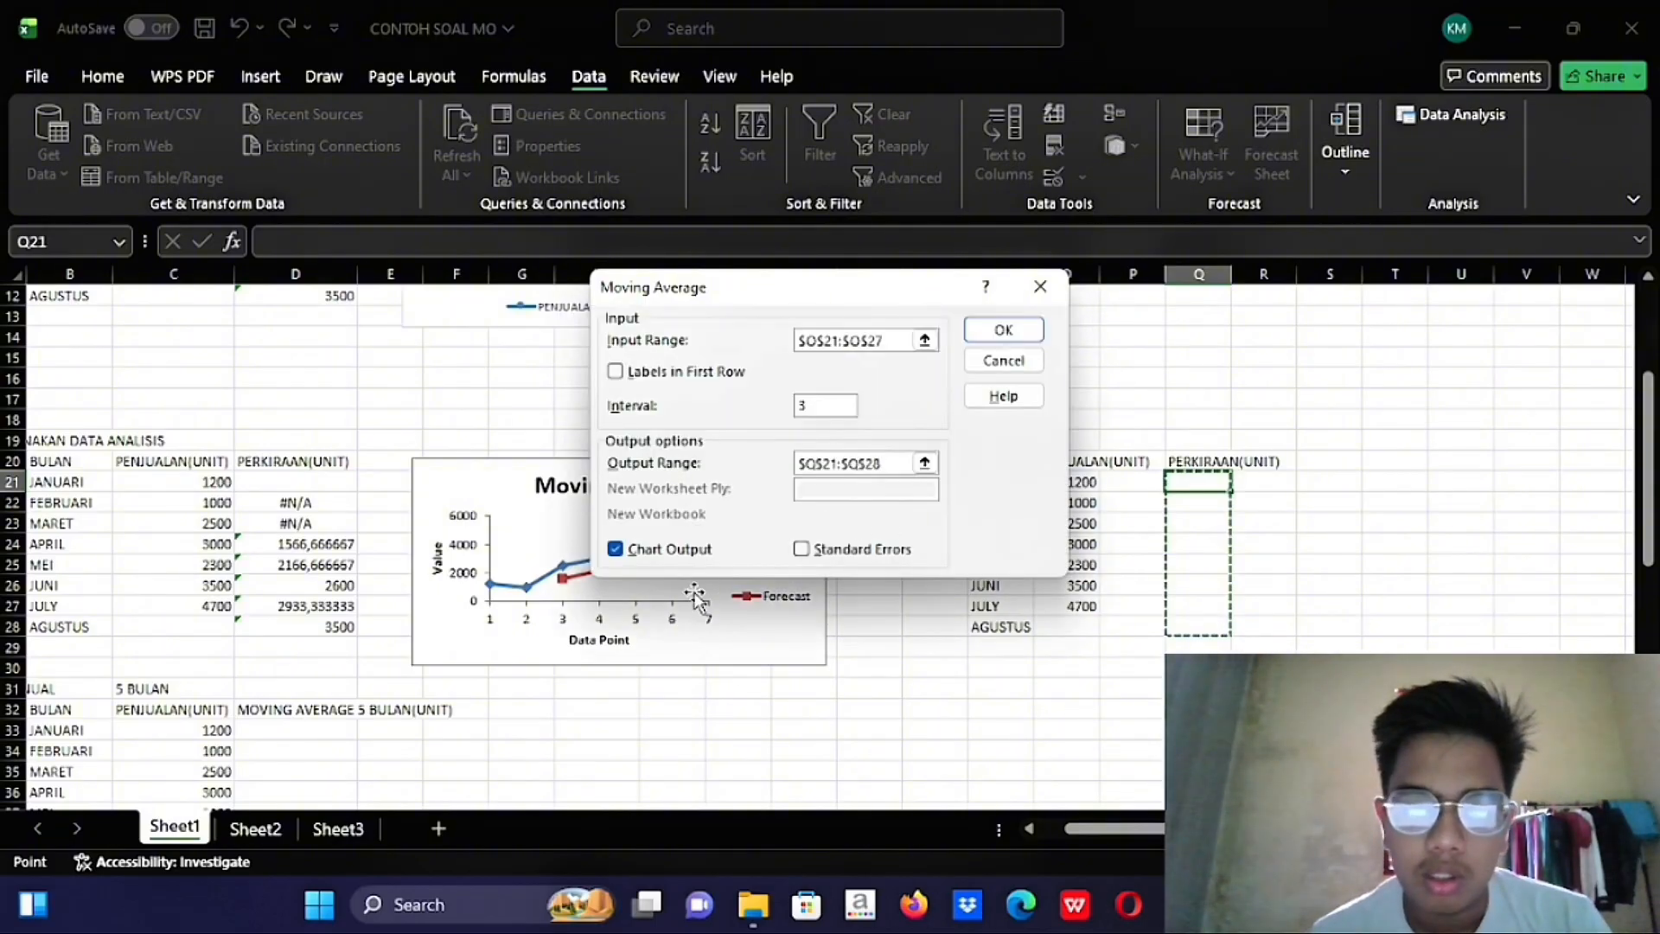
left_click(1006, 331)
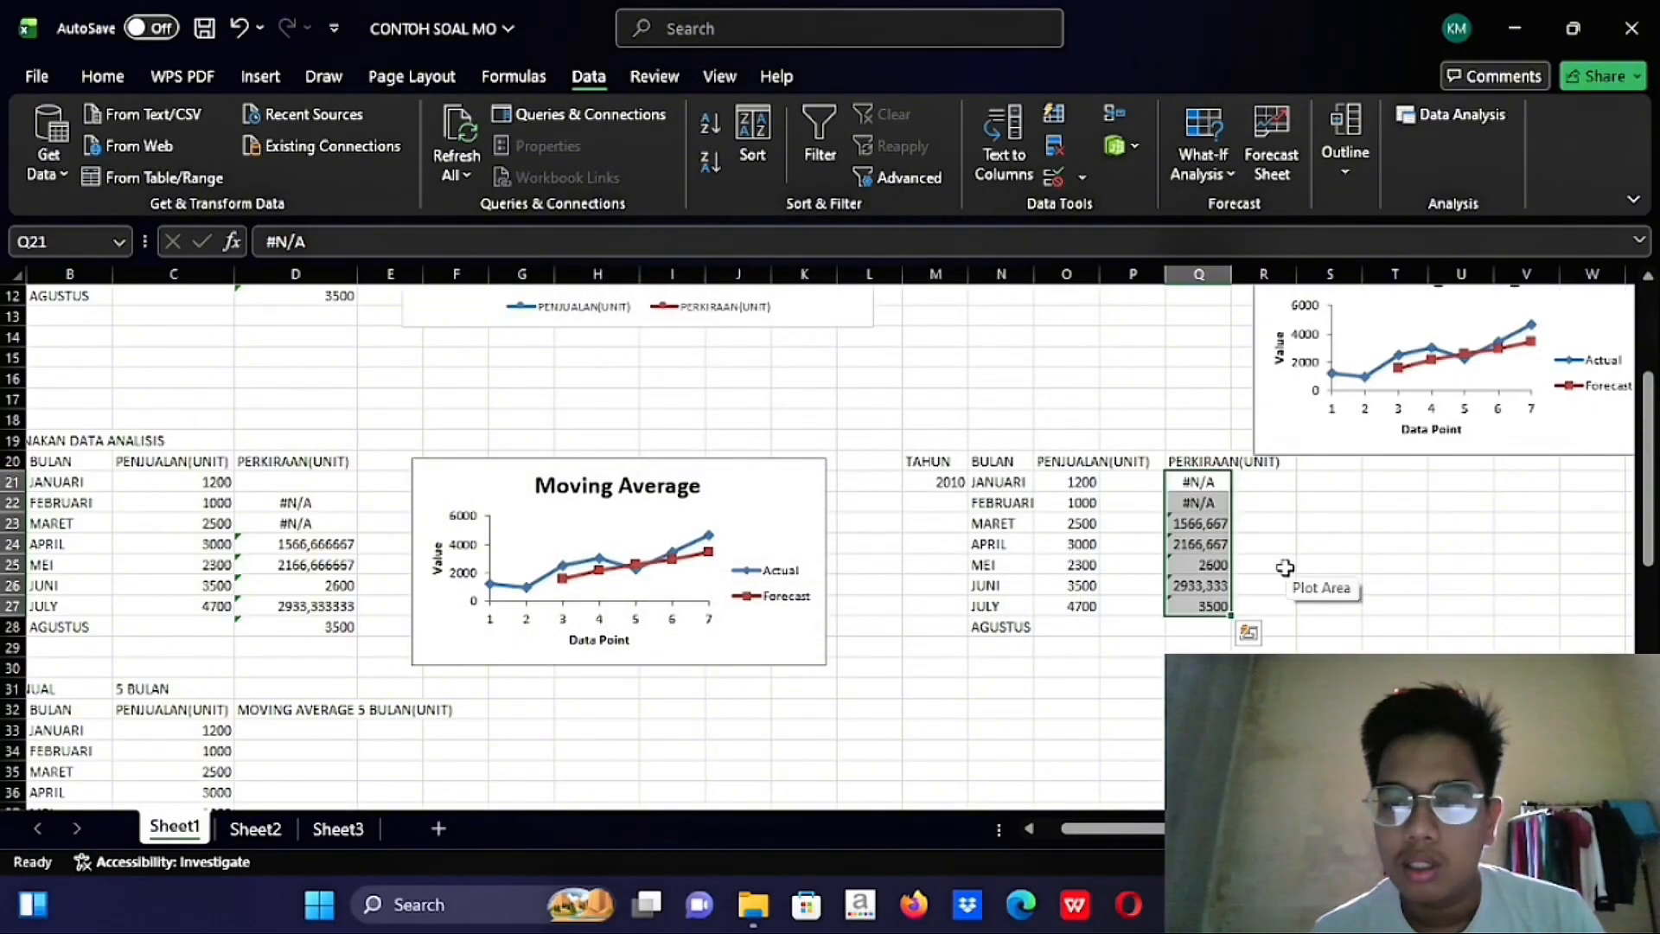
Move the new Moving Average chart down beside the copied table, clear of its PERKIRAAN(UNIT) column
scroll(1285, 567, "down", 3)
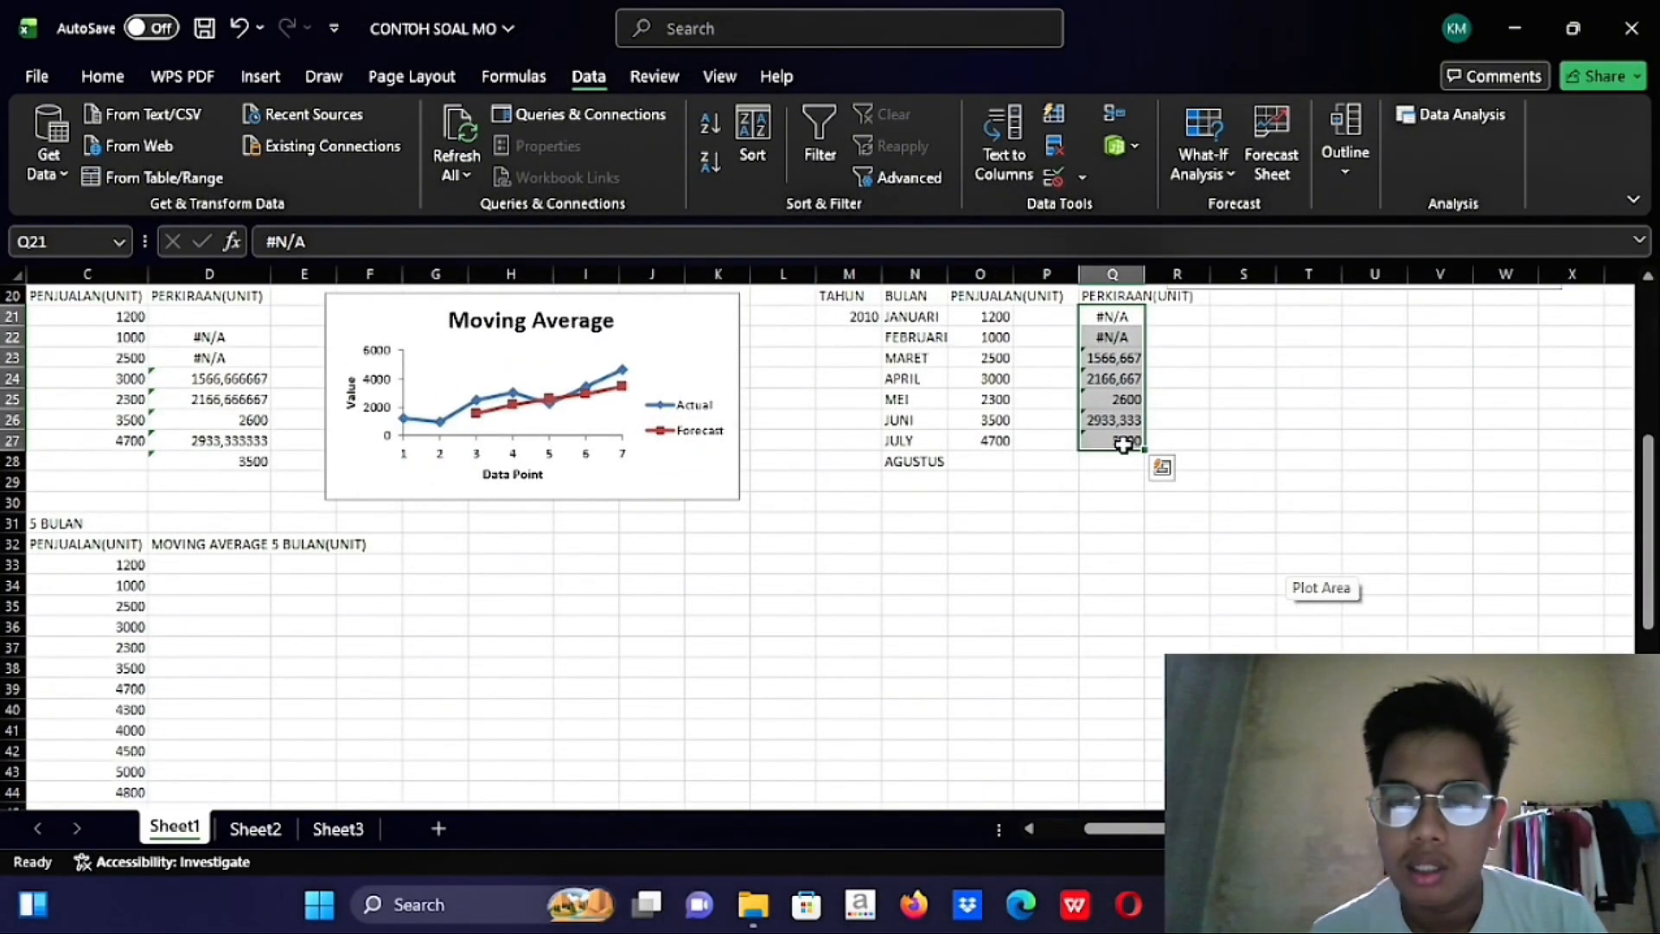
scroll(1117, 442, "up", 1)
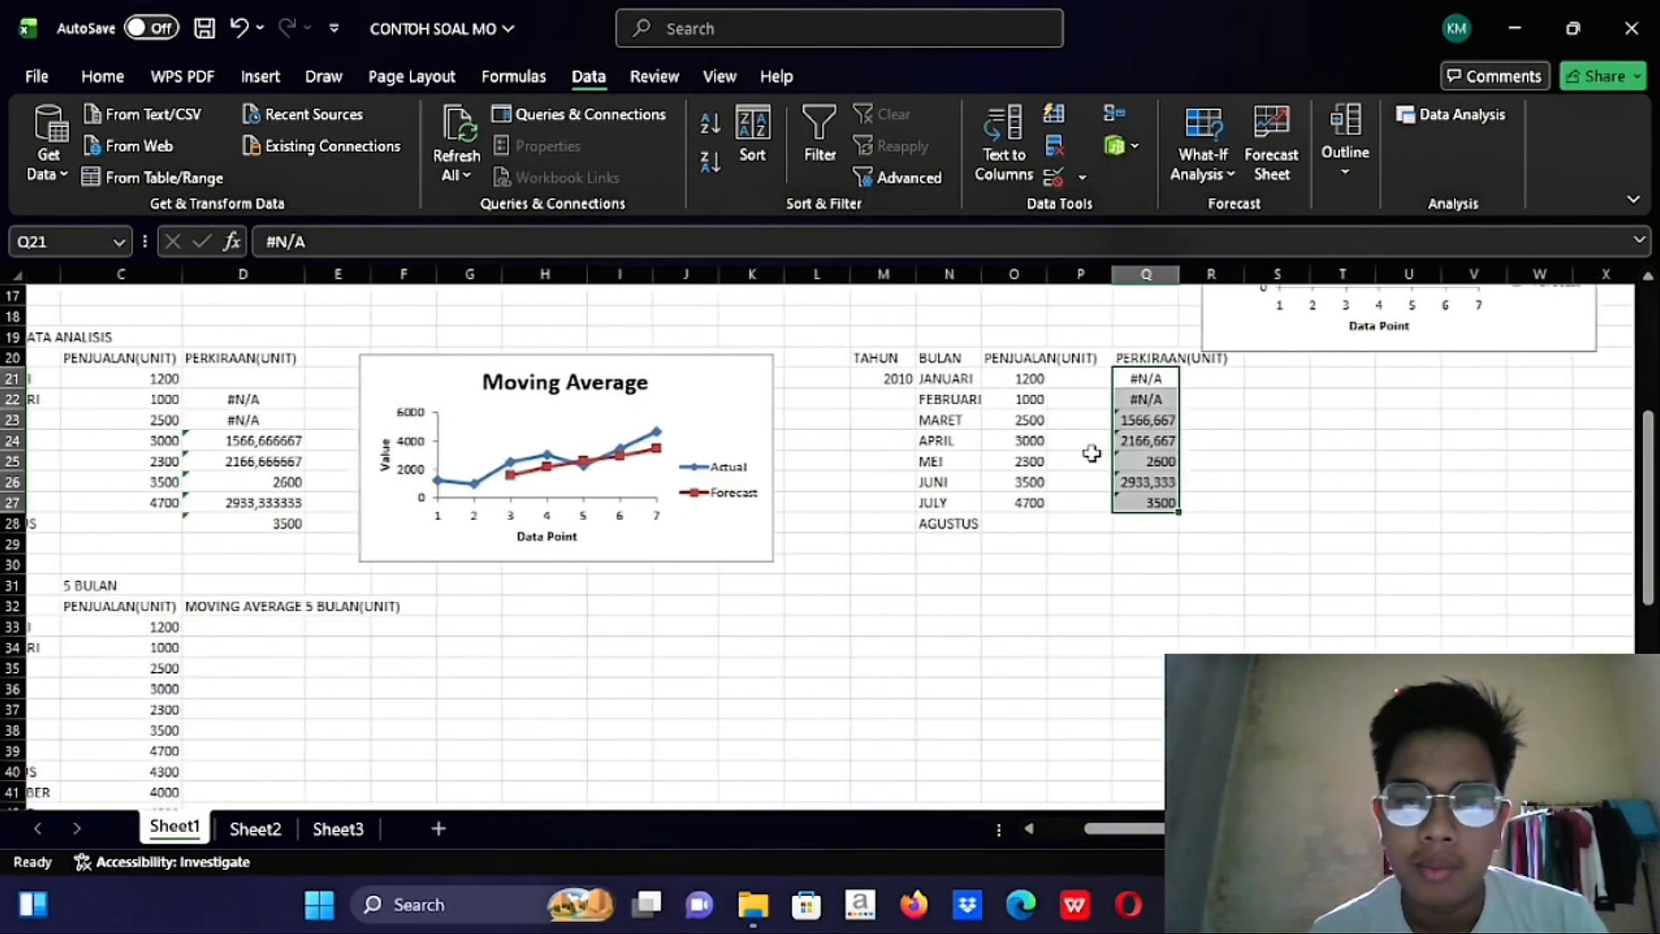
scroll(588, 578, "left", 2)
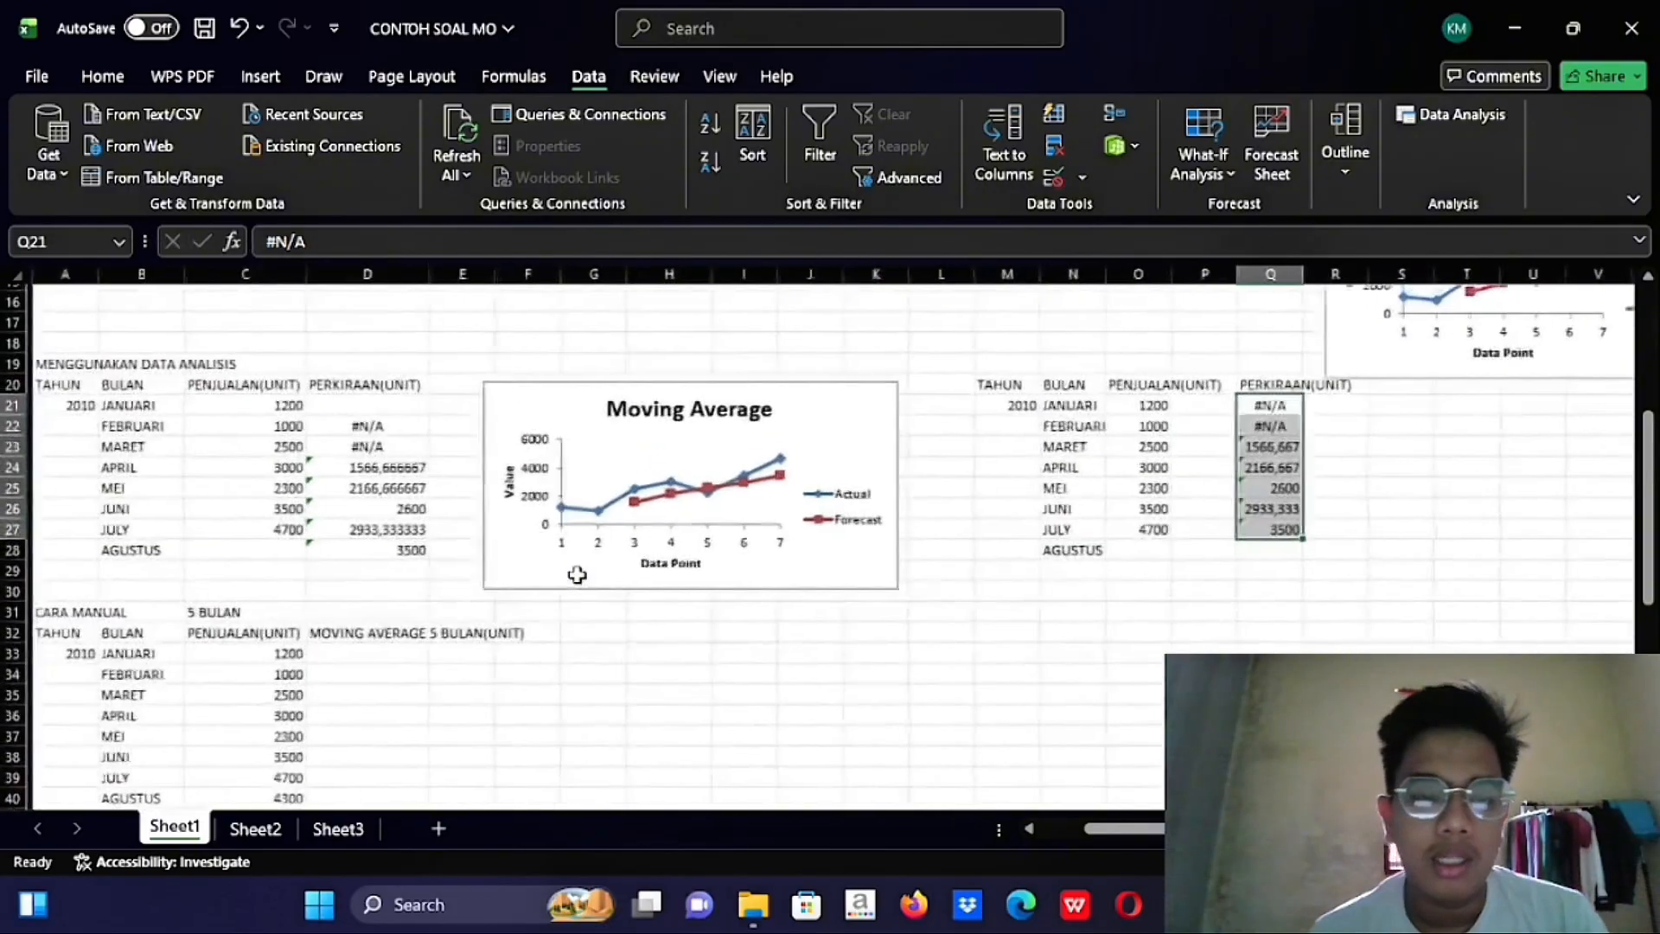
scroll(574, 567, "up", 1)
left_click(266, 478)
left_click(278, 399)
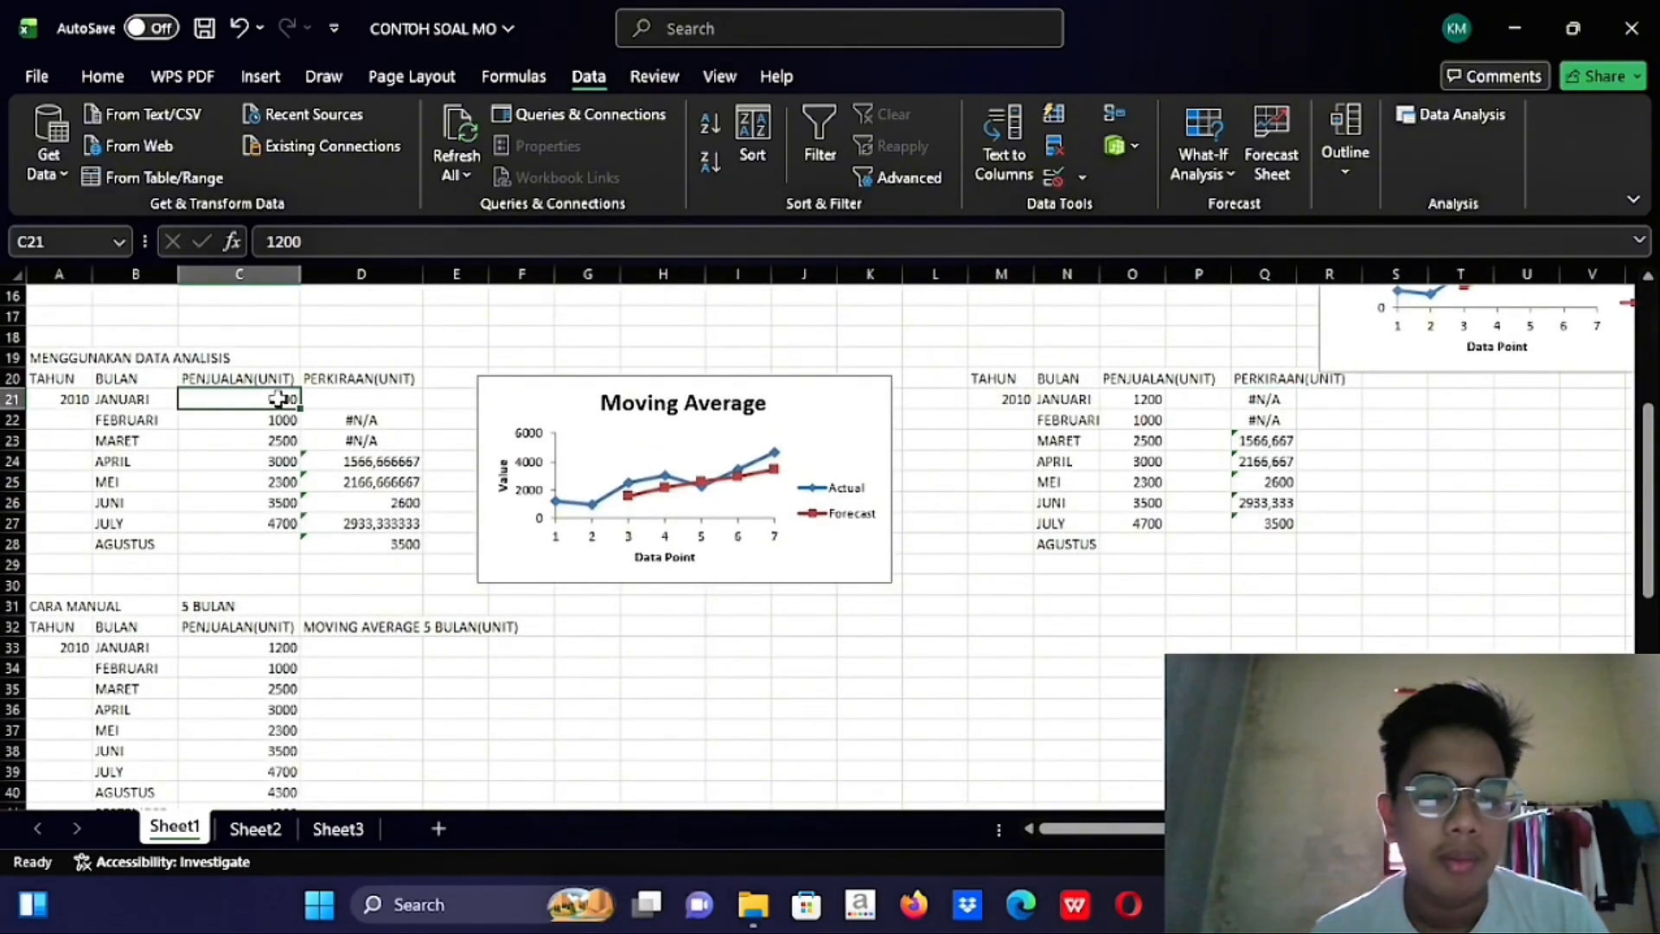
scroll(926, 475, "up", 2)
scroll(927, 474, "right", 1)
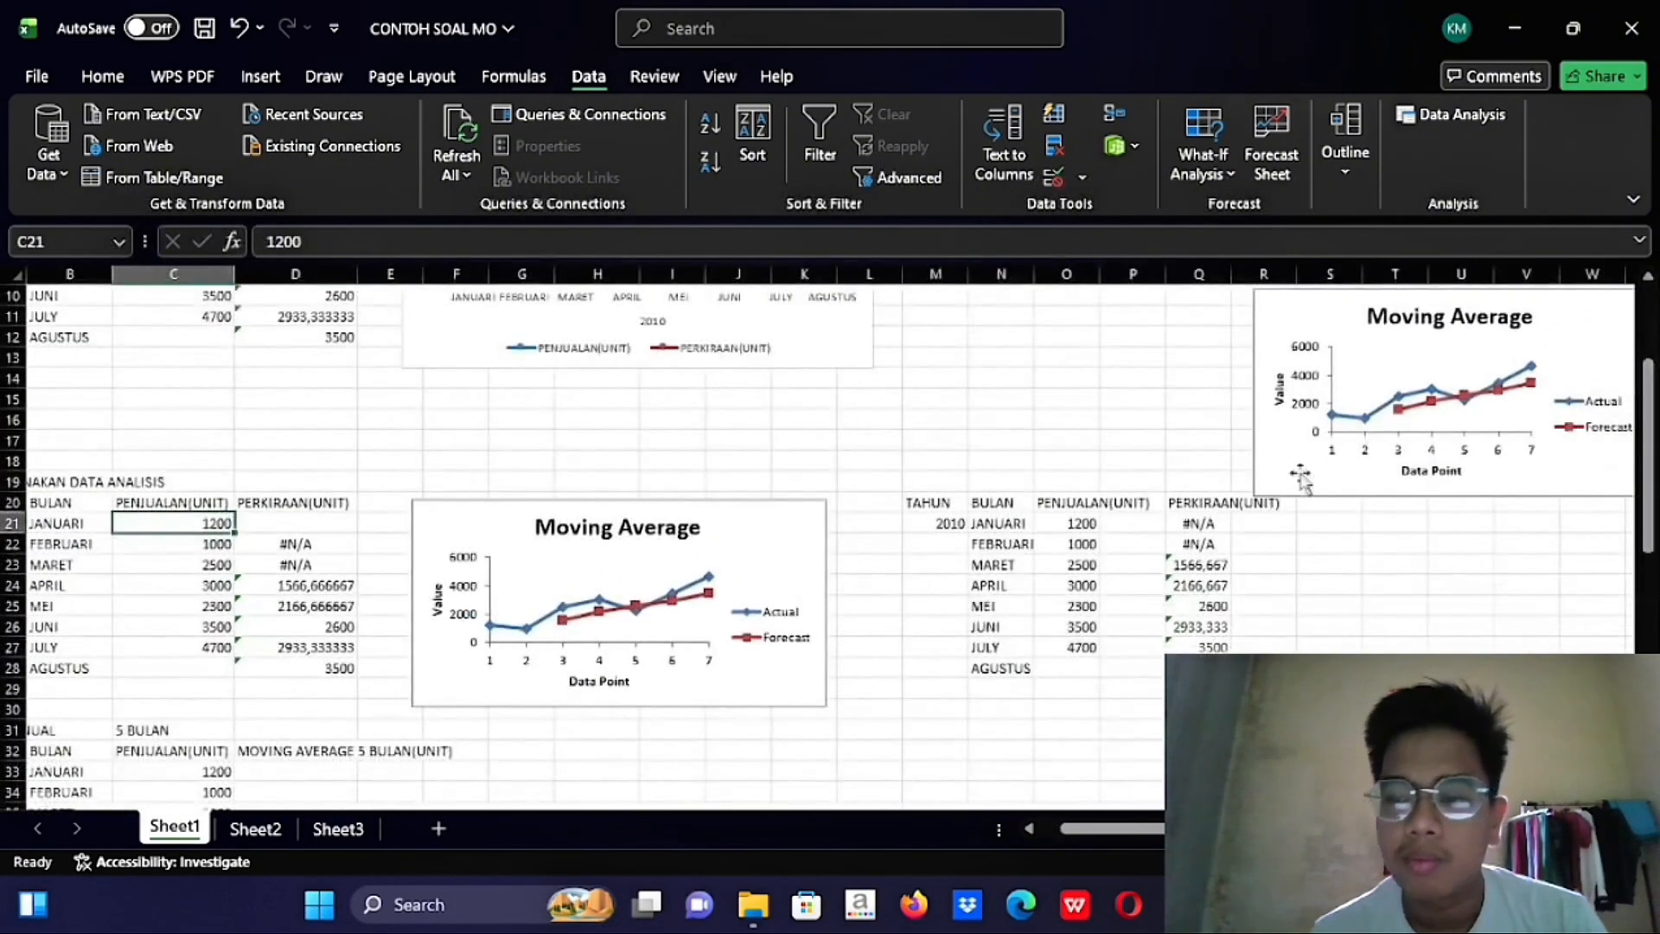
left_click_drag(1293, 322, 1393, 510)
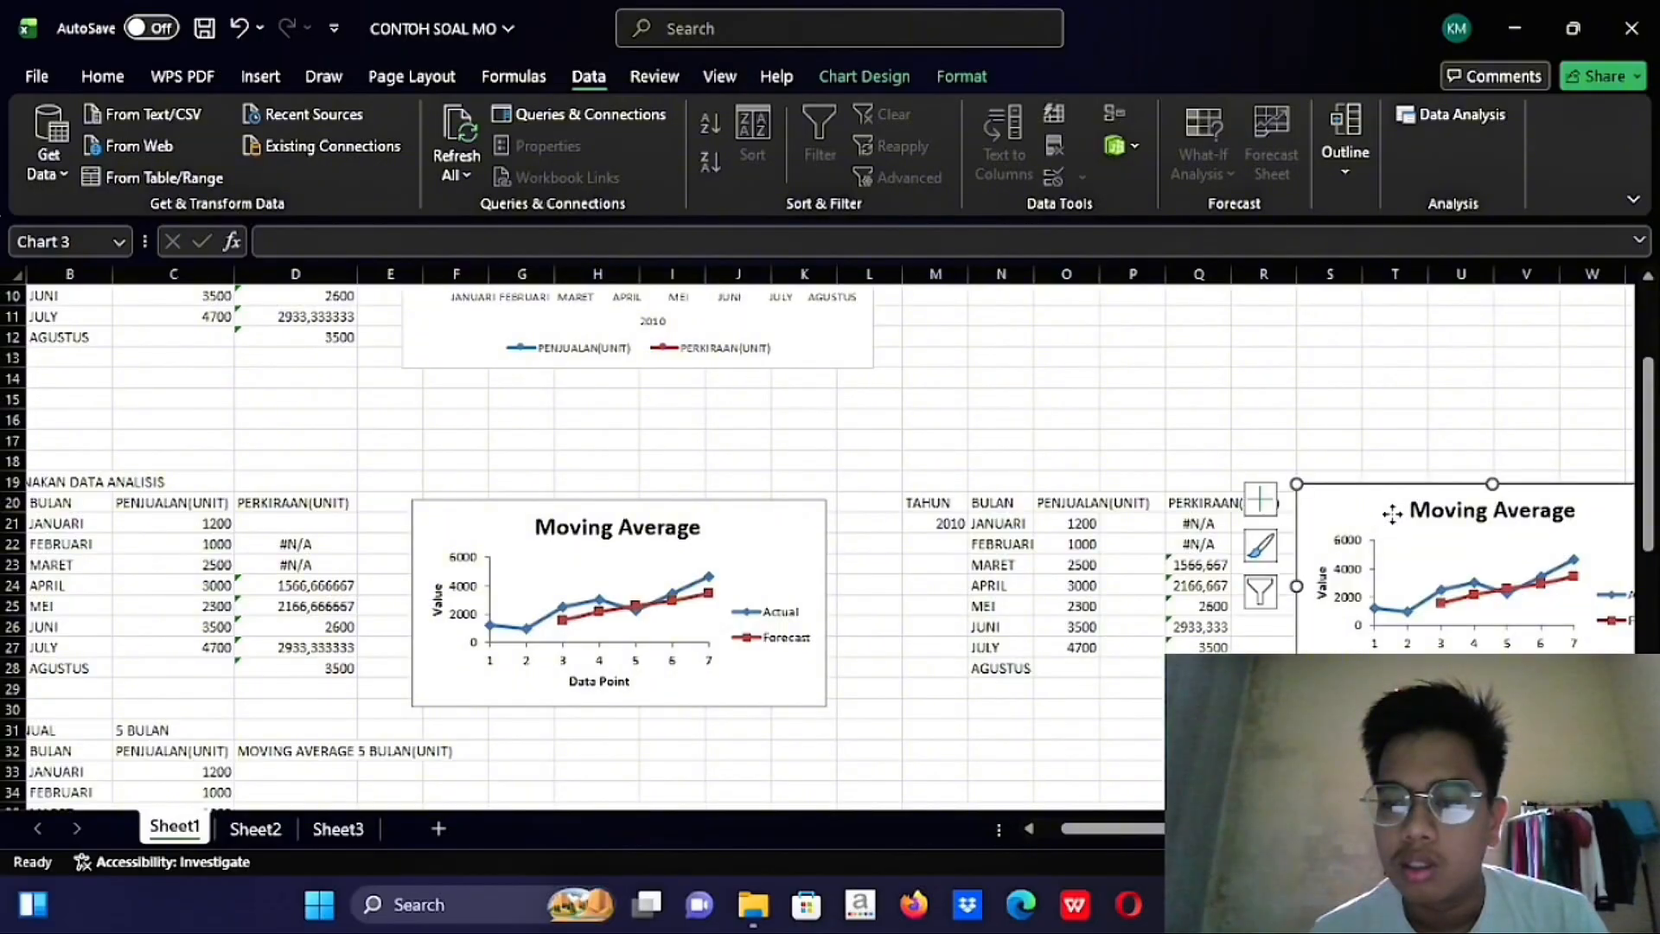
Label the copied table TIDAK DIPAKAI in cell M18 above its headers
left_click(1001, 459)
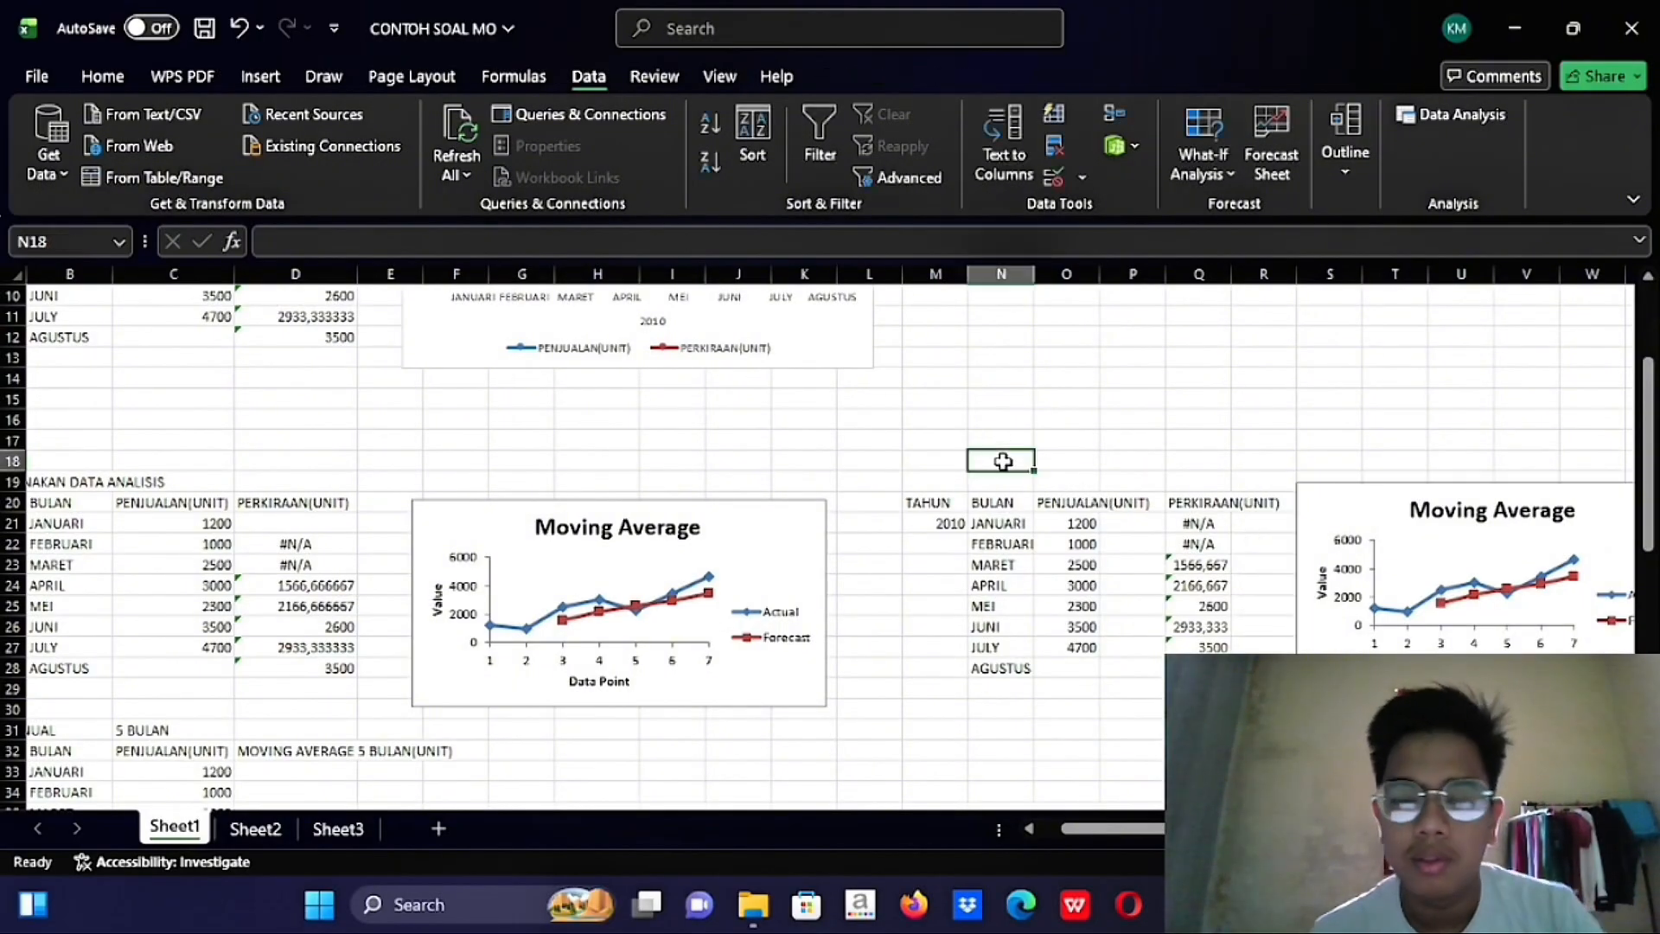
left_click(915, 463)
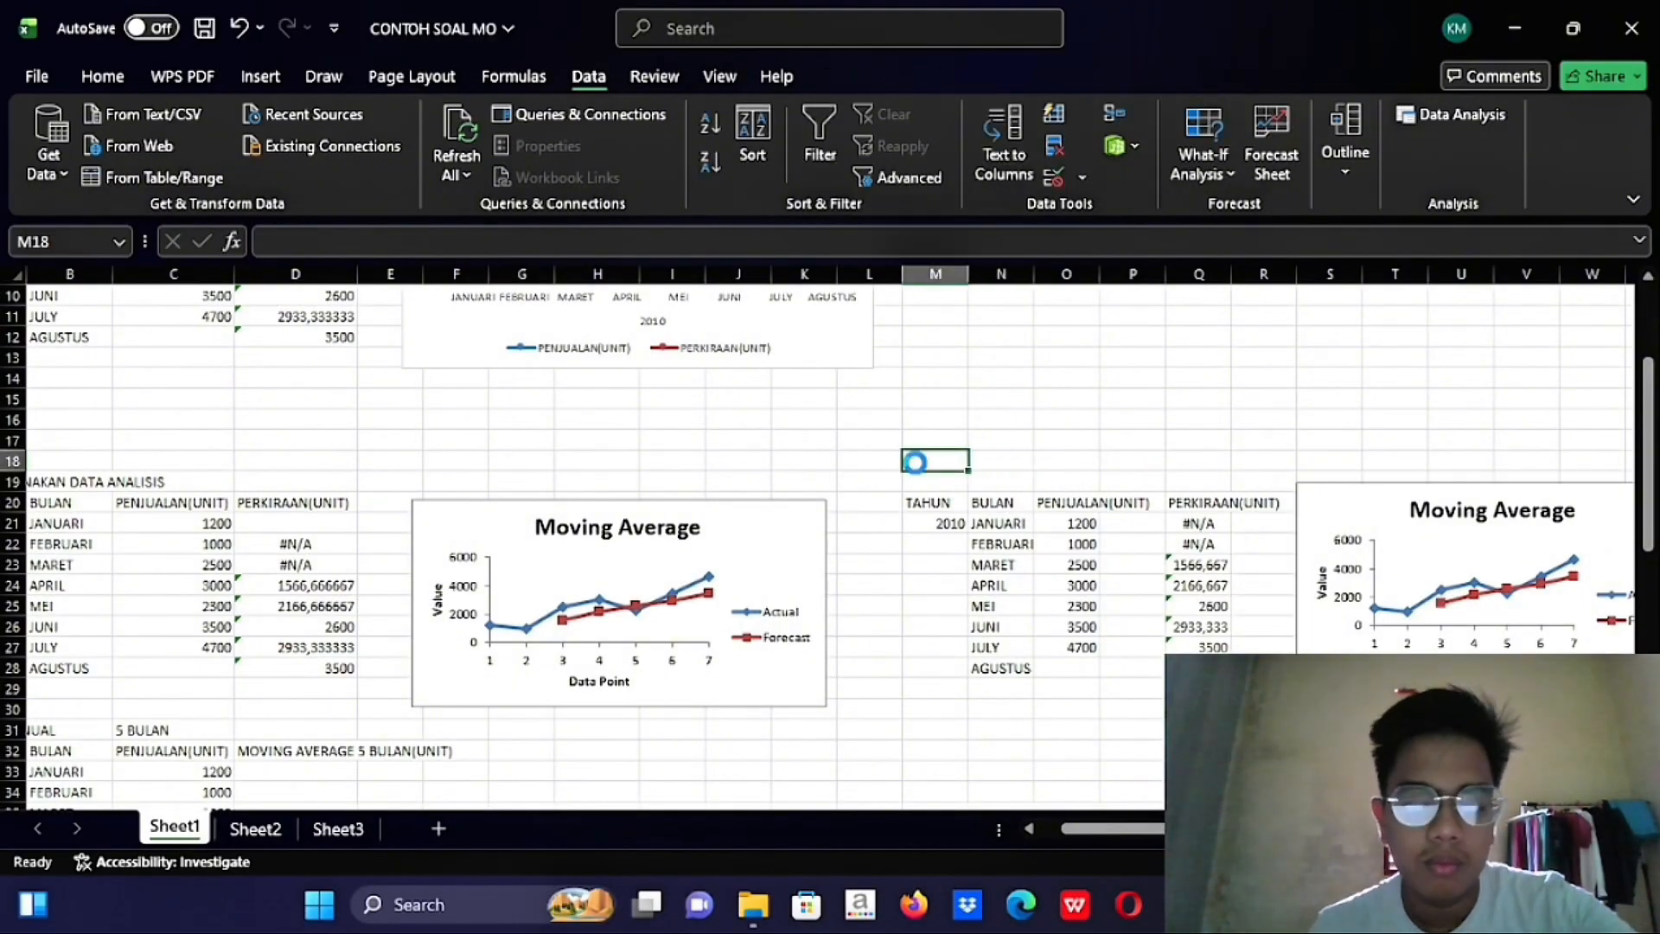
type("TID")
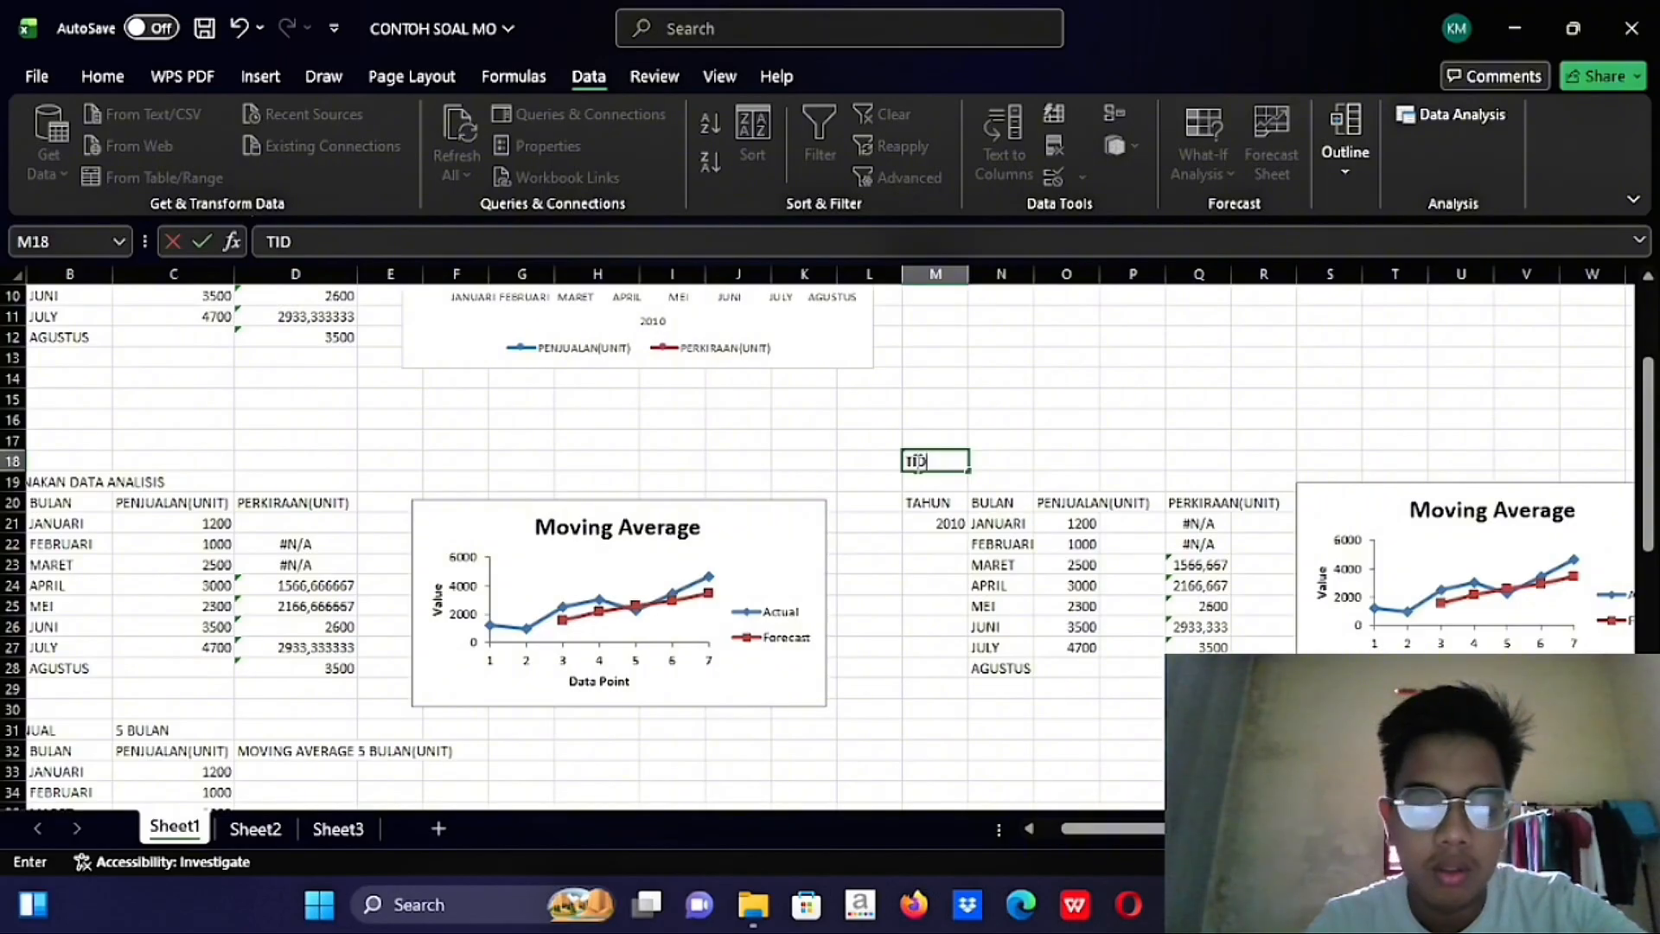
type("AK DIPA")
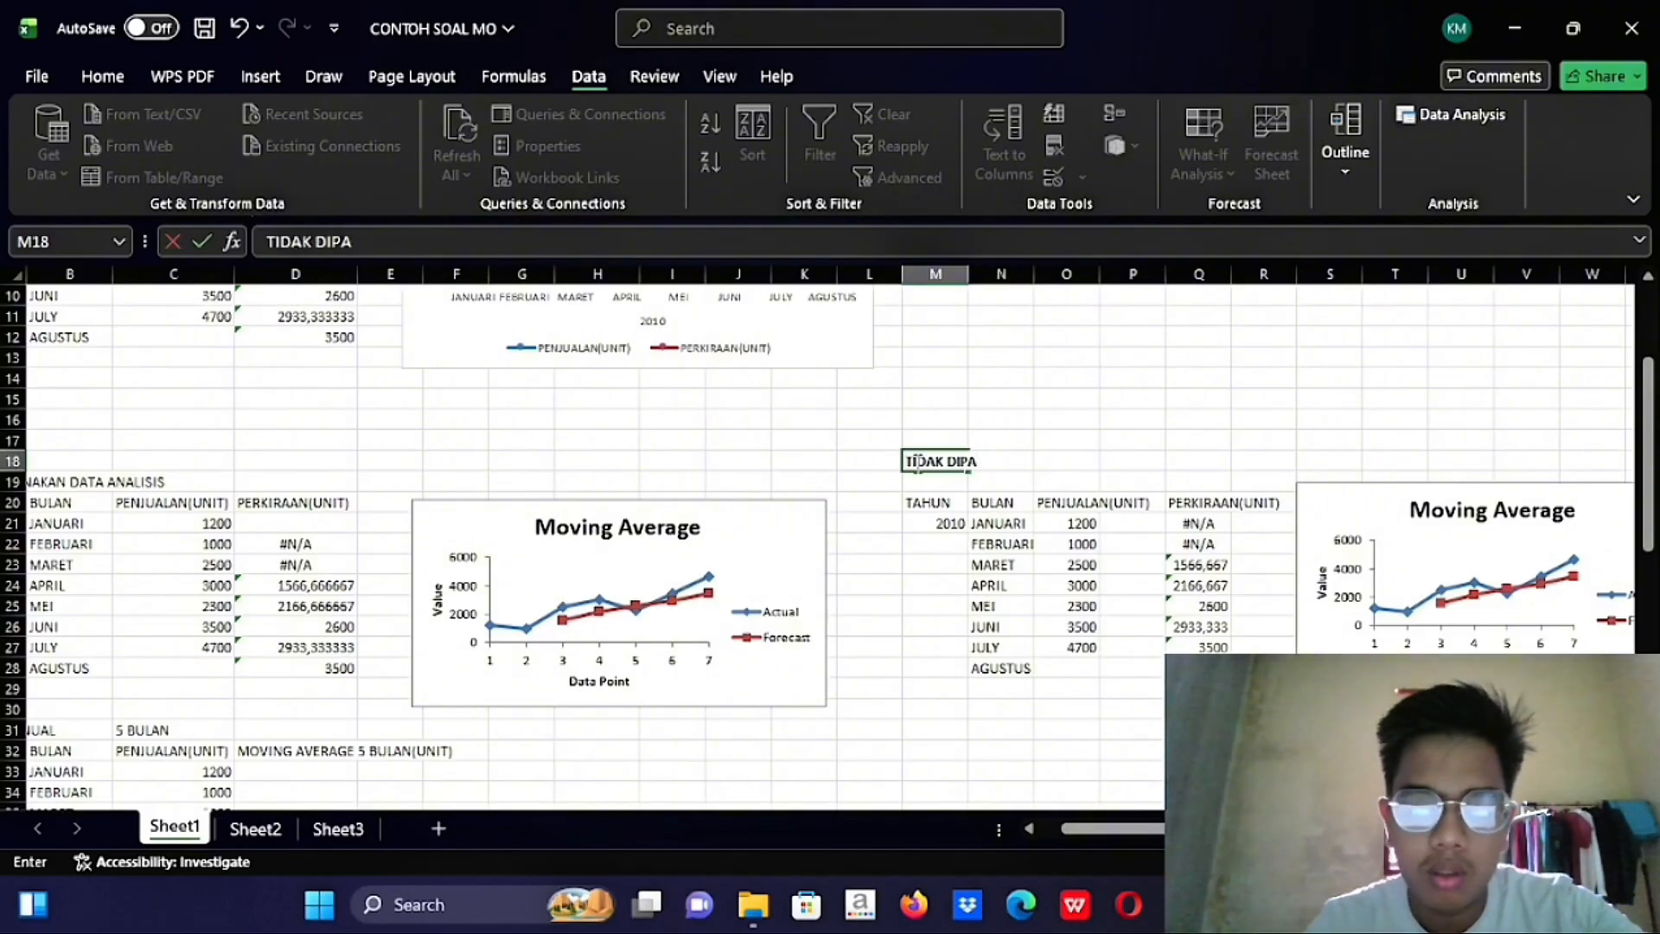
type("K")
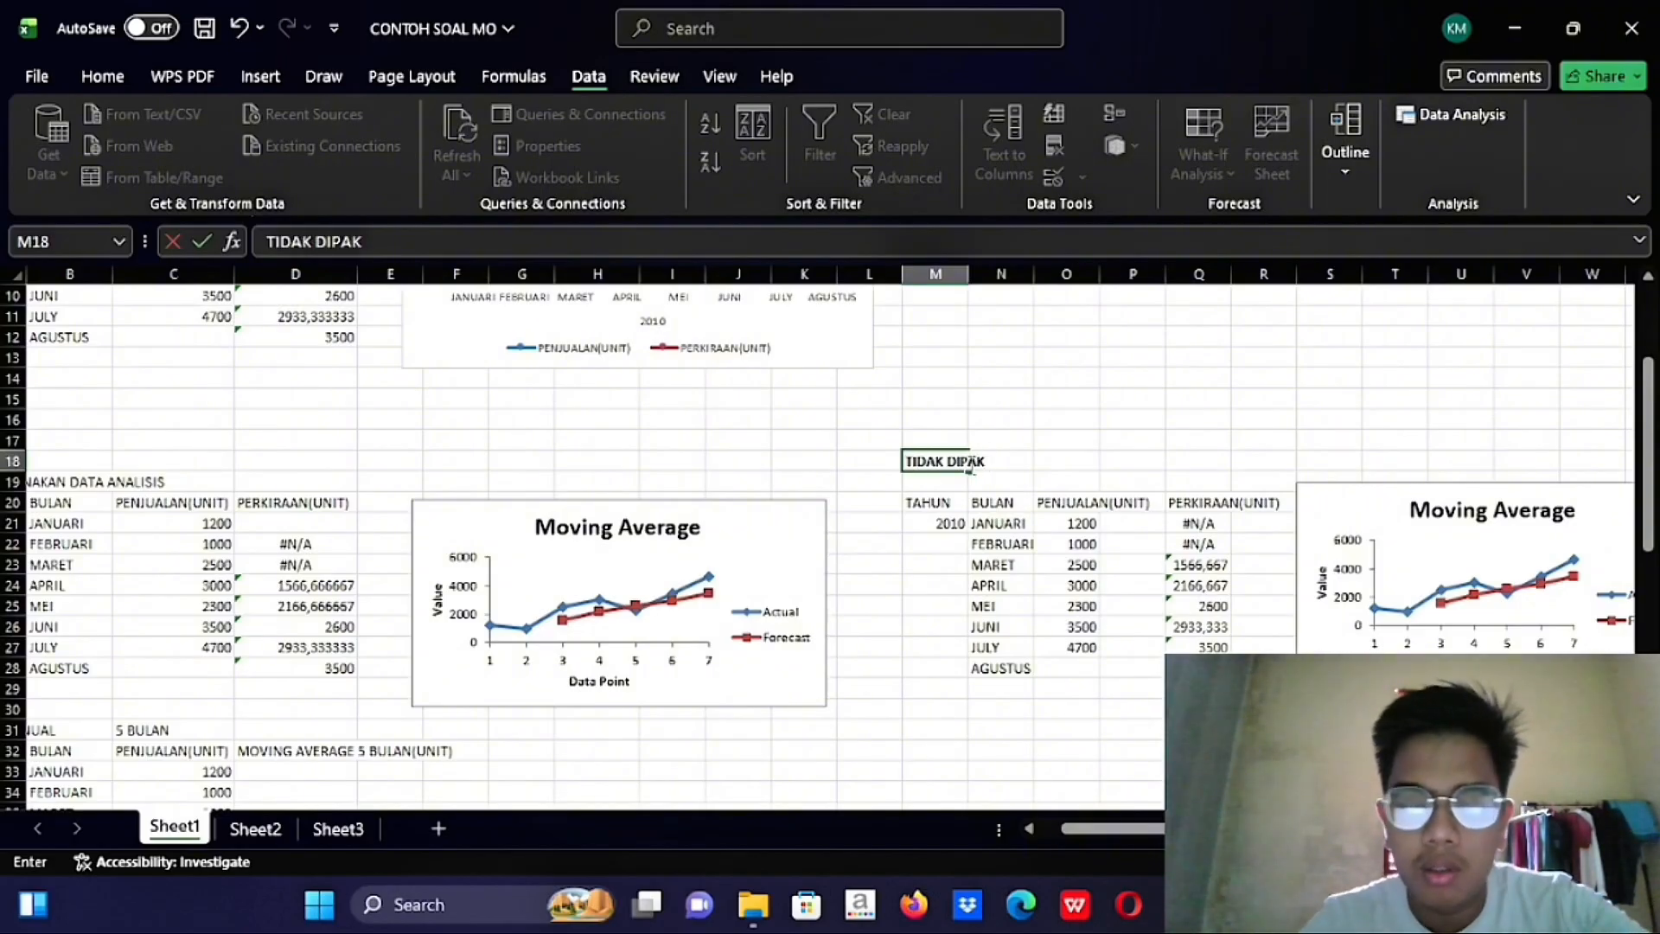
type("AI")
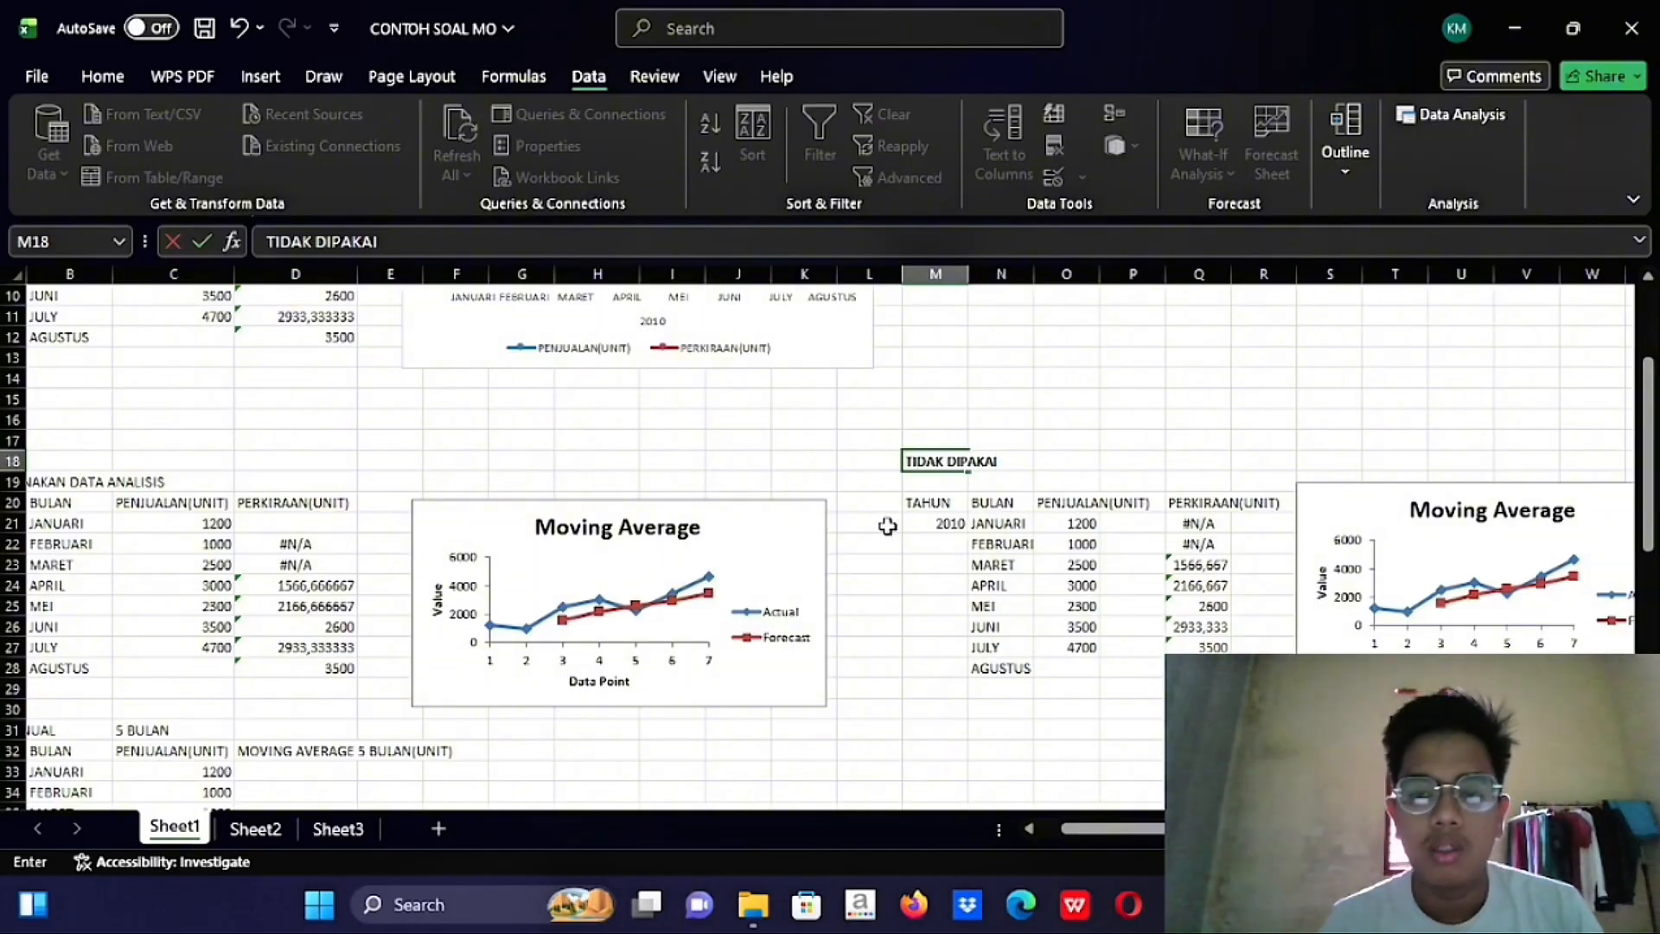
left_click(197, 500)
Review the 3-month CARA MANUAL table and chart against the MENGGUNAKAN DATA ANALISIS and TIDAK DIPAKAI versions
scroll(197, 499, "left", 1)
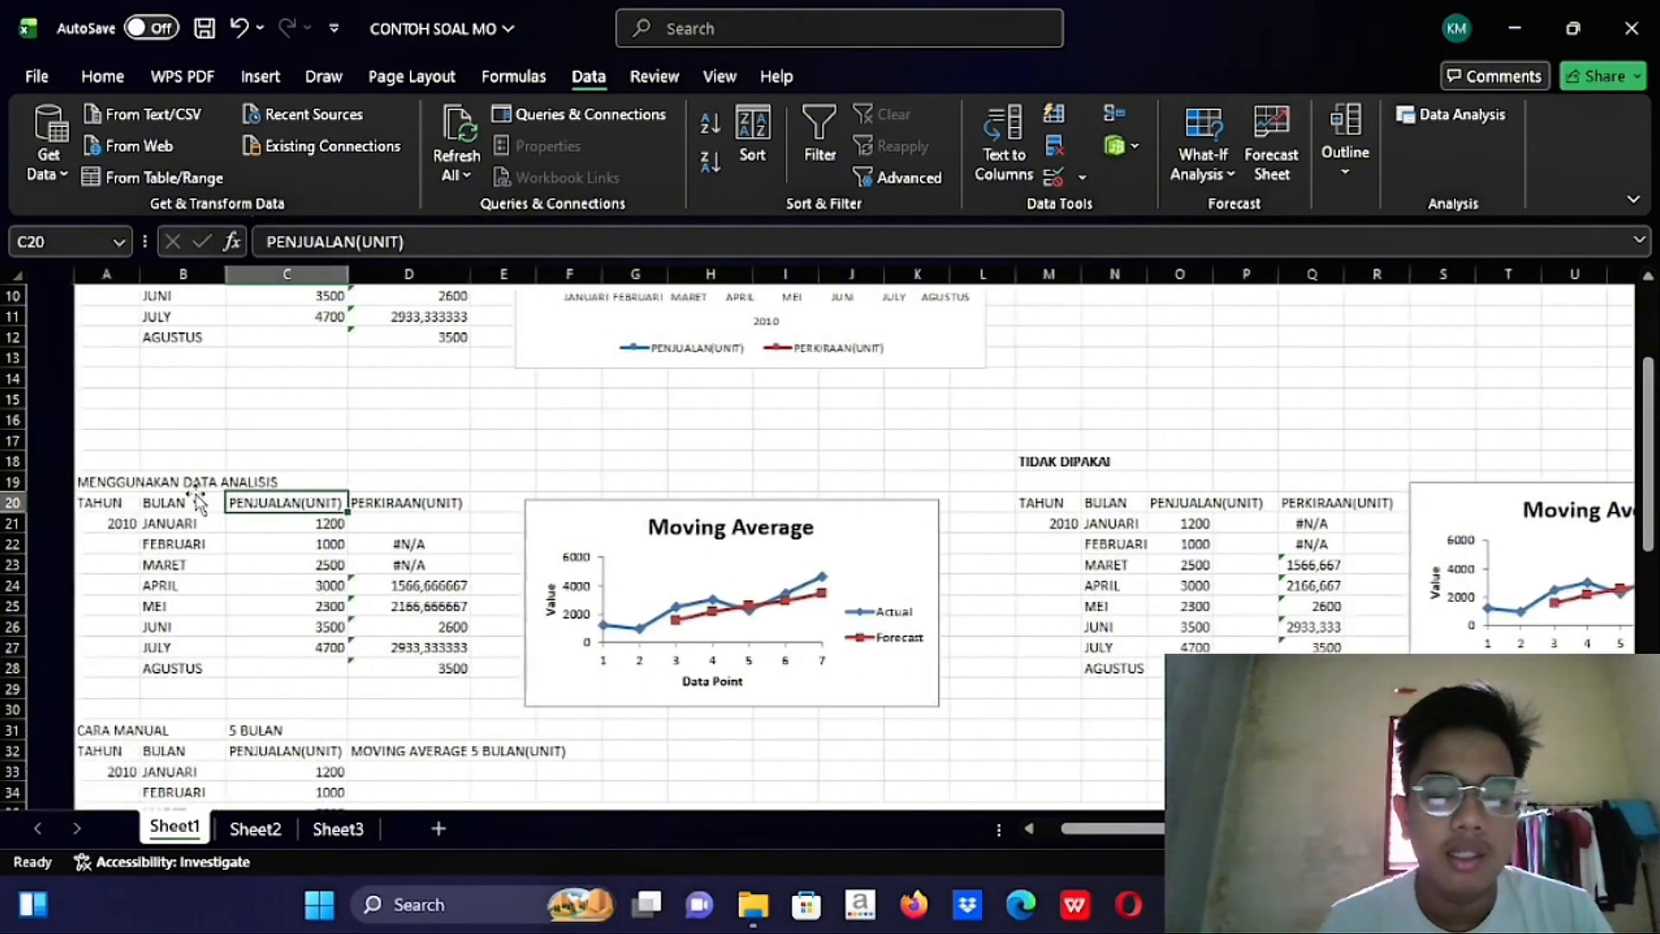
scroll(197, 500, "up", 3)
scroll(197, 500, "down", 9)
scroll(197, 500, "up", 5)
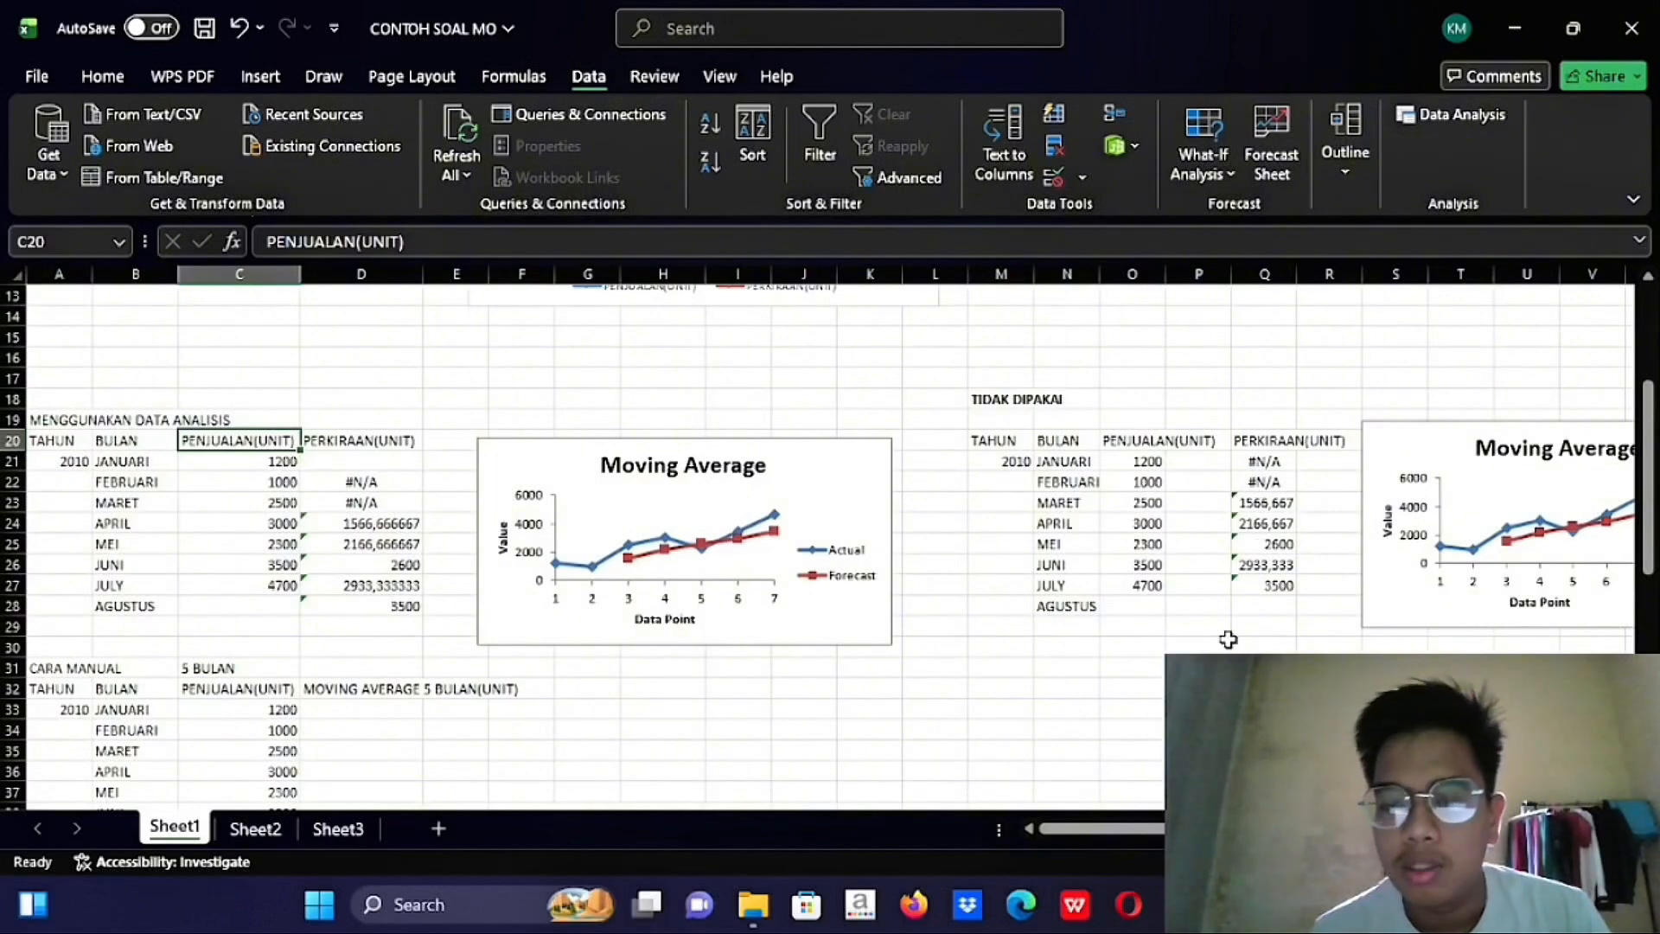
scroll(1146, 600, "down", 1)
scroll(1146, 600, "up", 4)
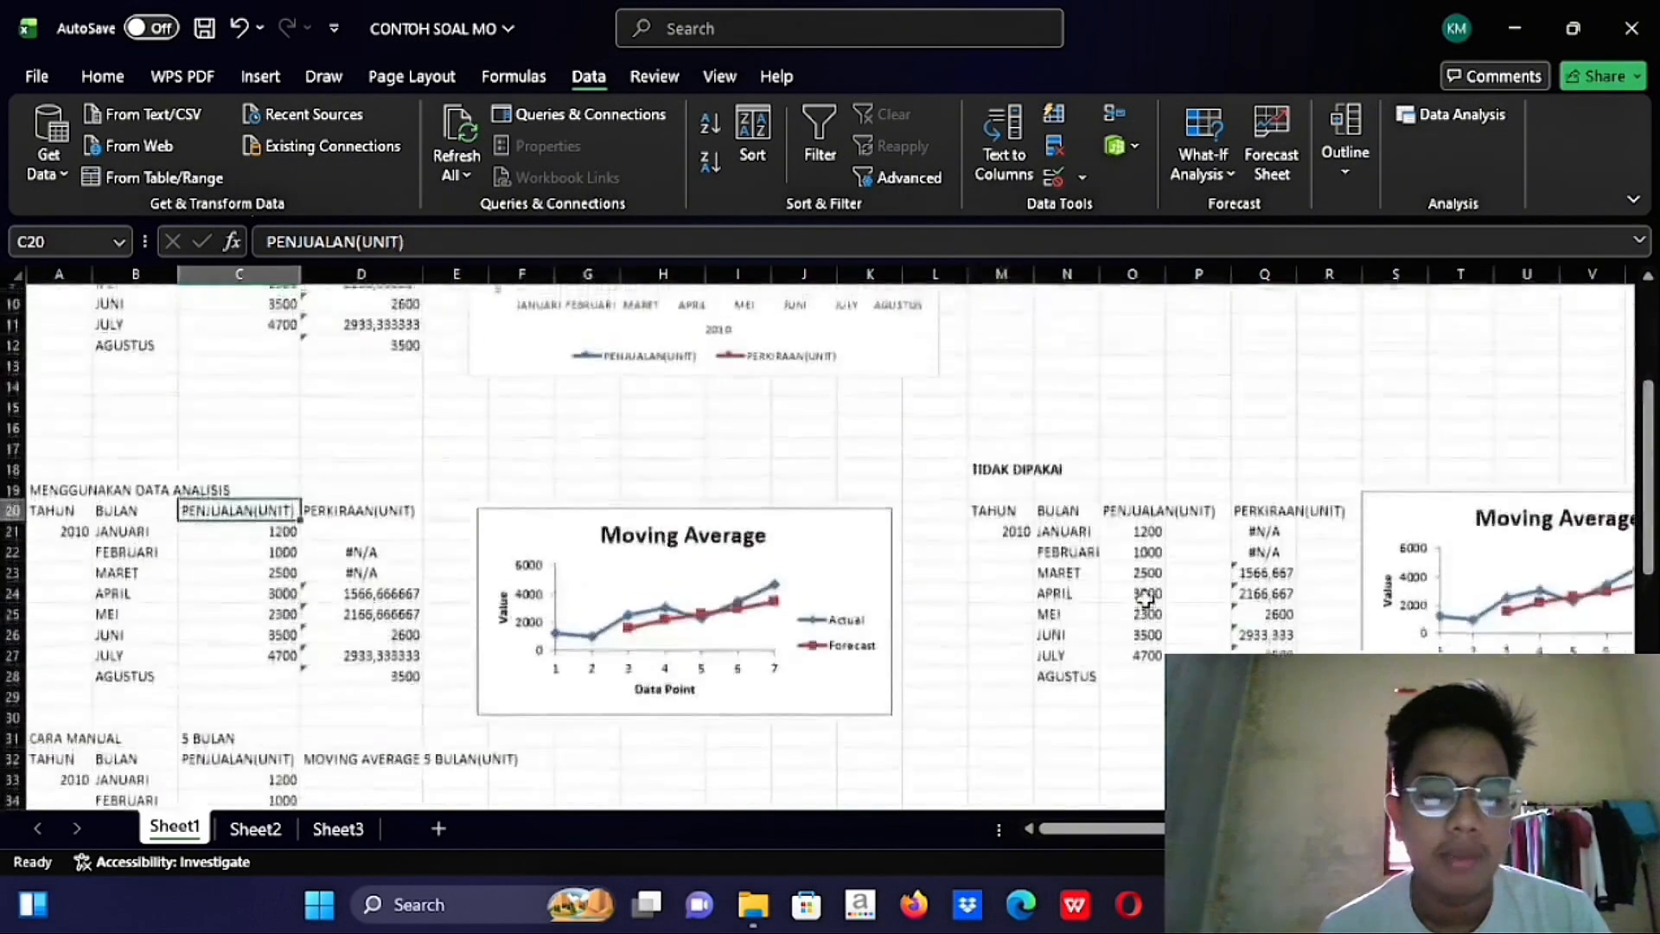
scroll(755, 584, "down", 6)
scroll(755, 584, "up", 7)
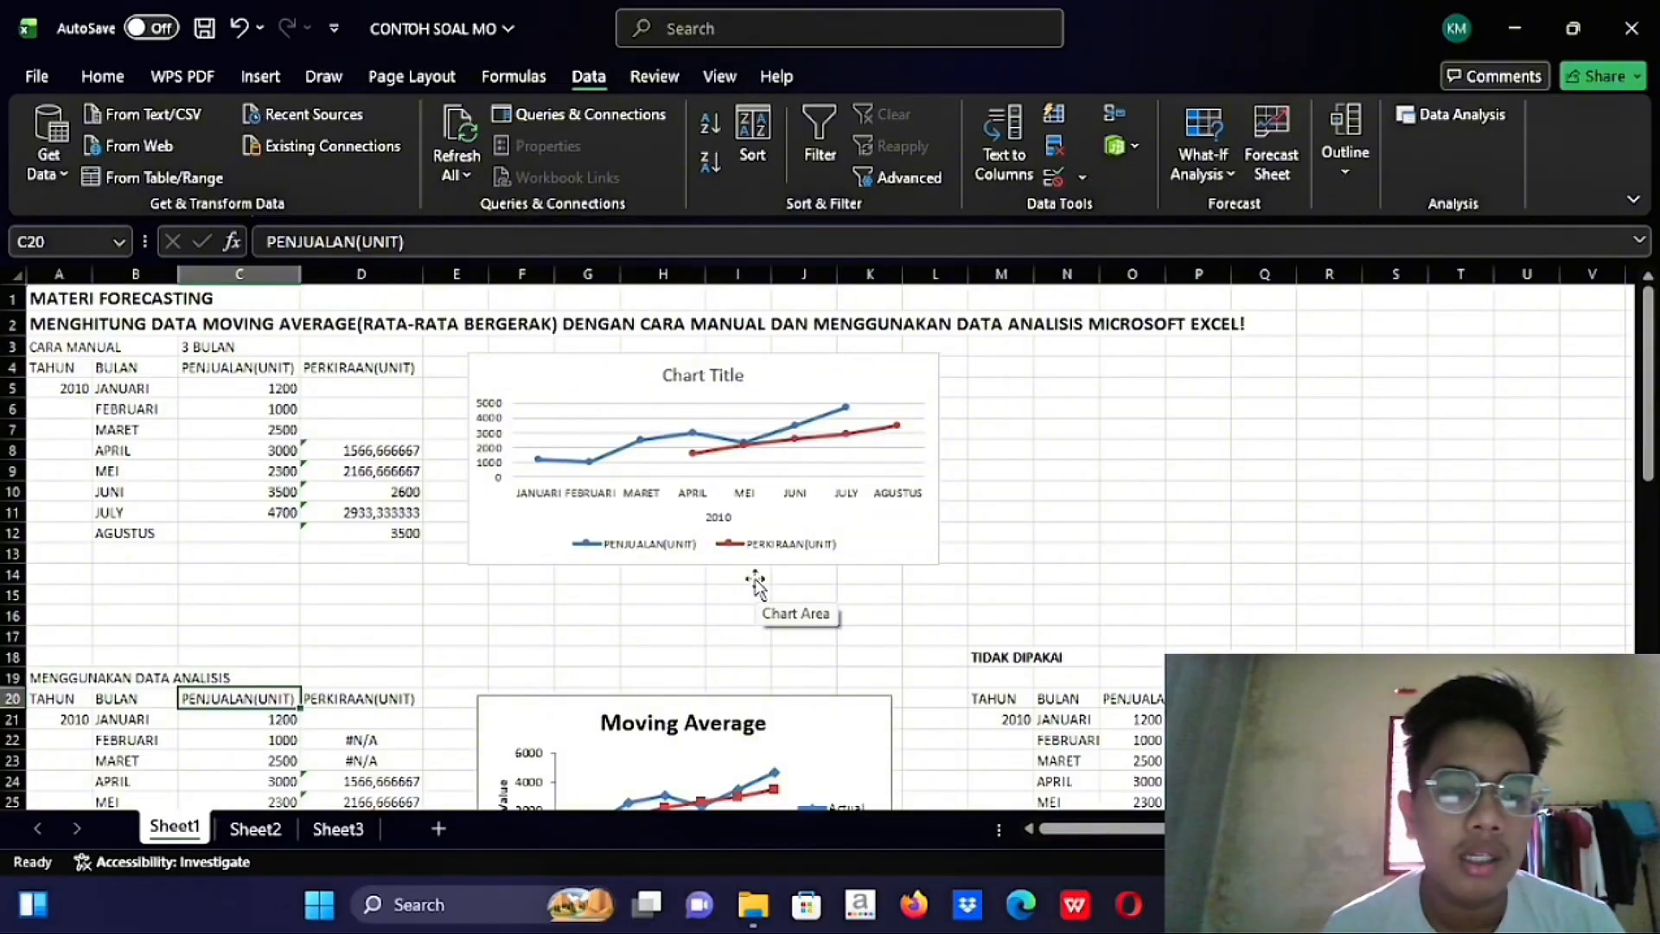
Compare the 3-month manual and data analysis tables with the 5 BULAN CARA MANUAL table below them
scroll(754, 584, "down", 3)
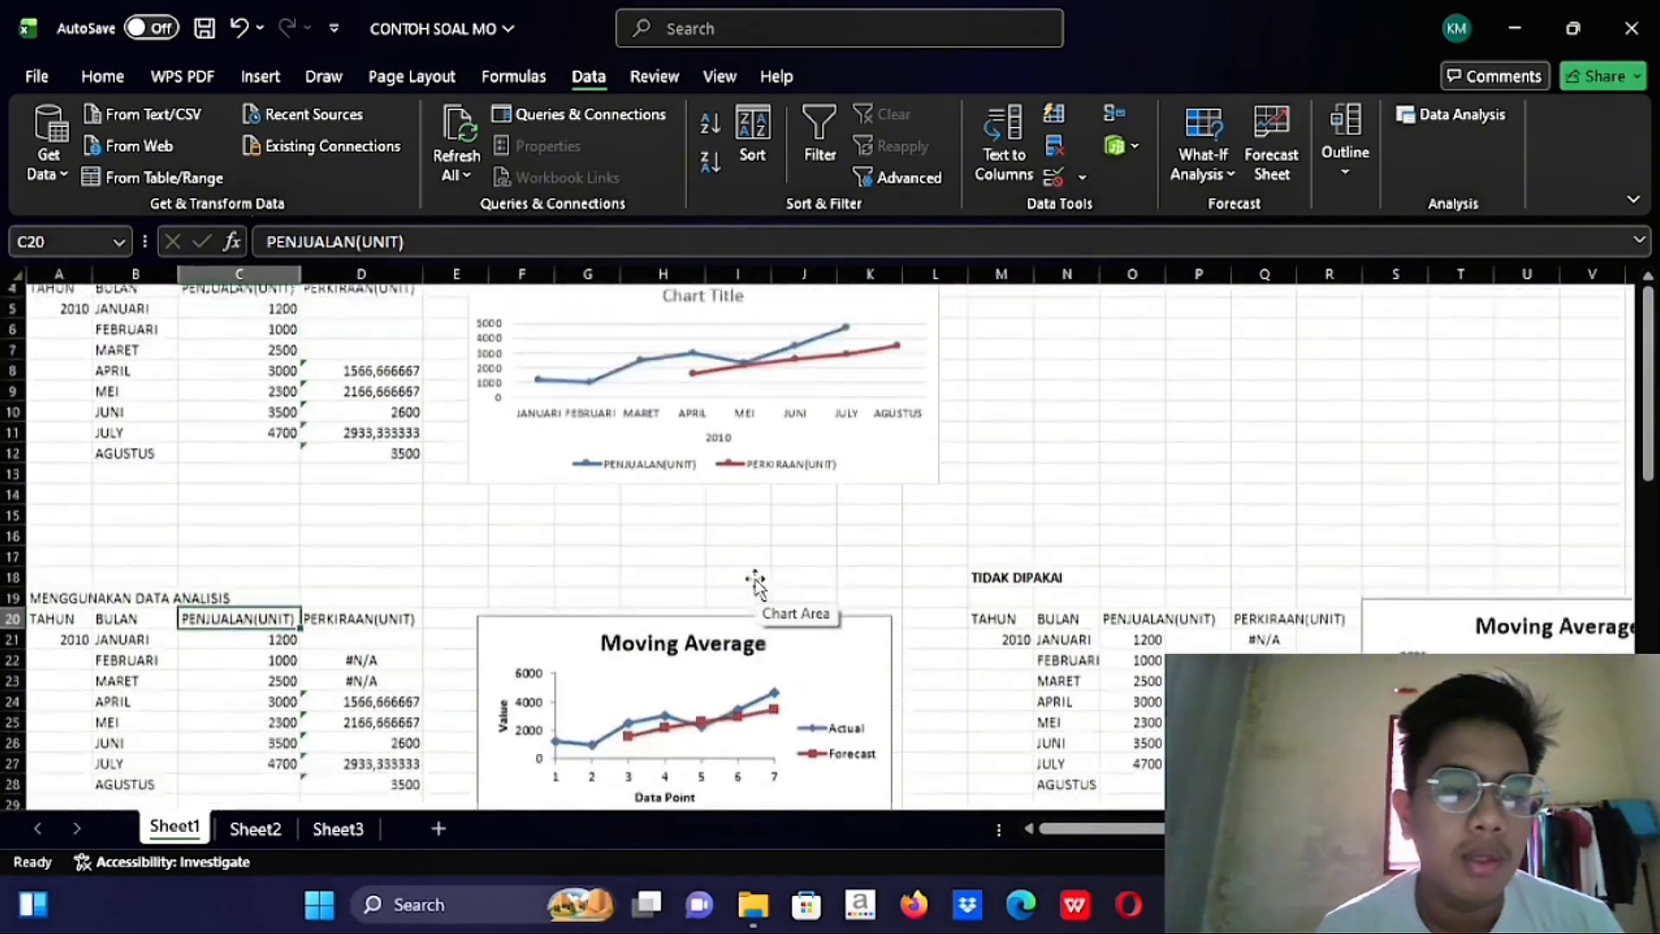
scroll(755, 584, "up", 3)
scroll(755, 584, "down", 7)
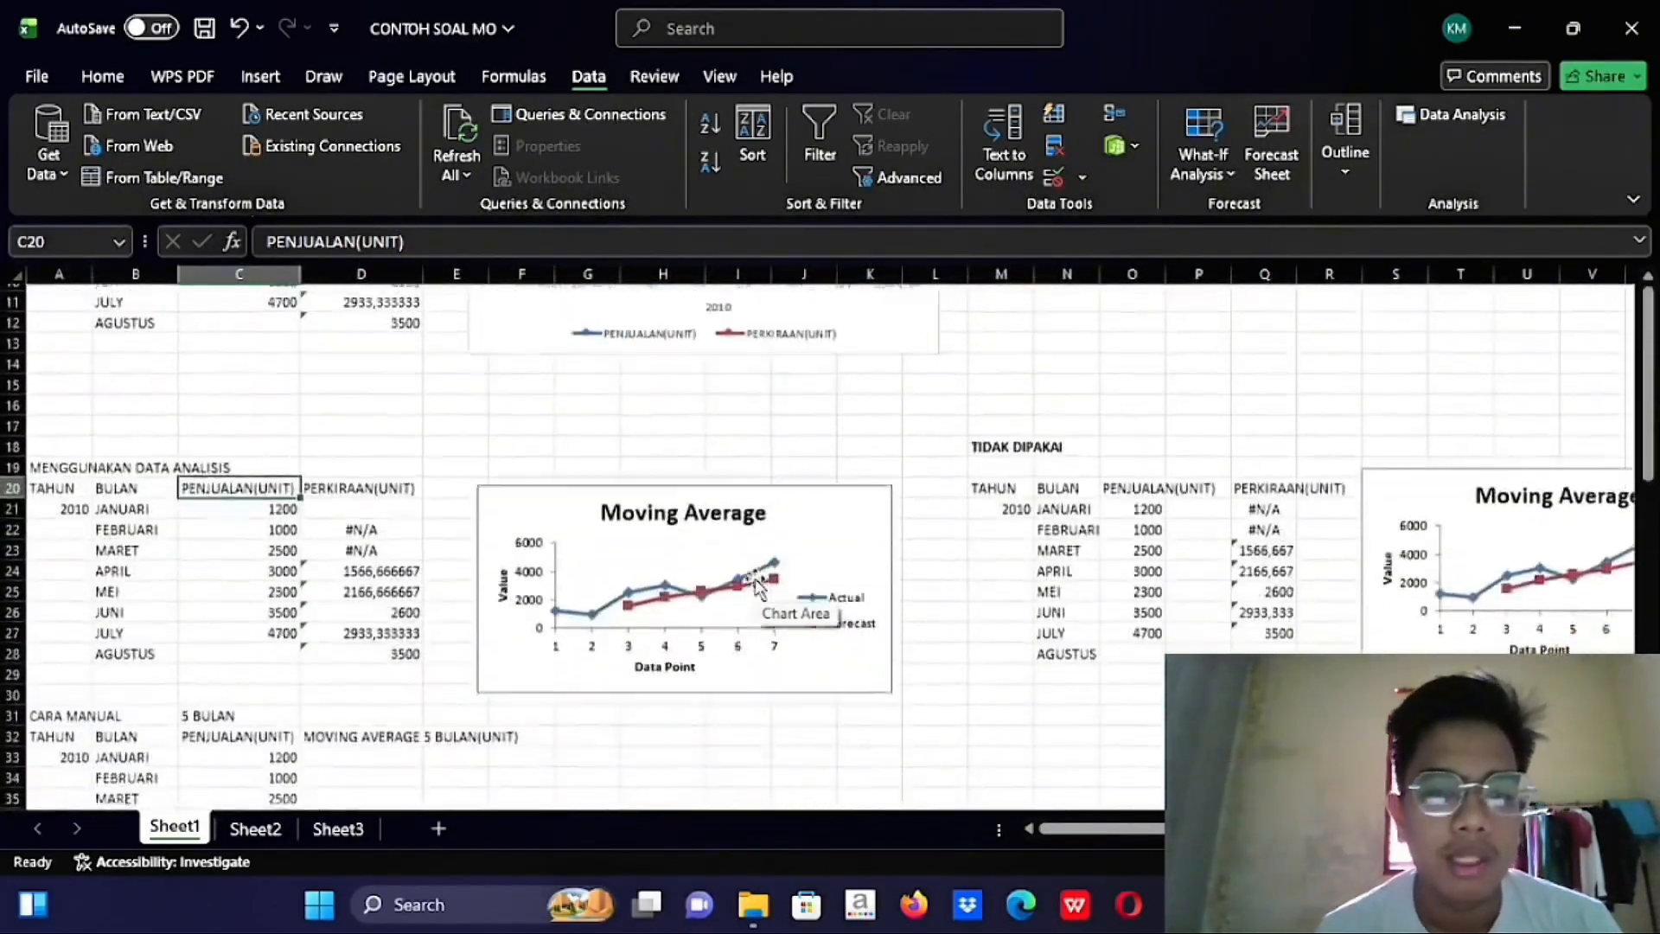
scroll(755, 584, "down", 1)
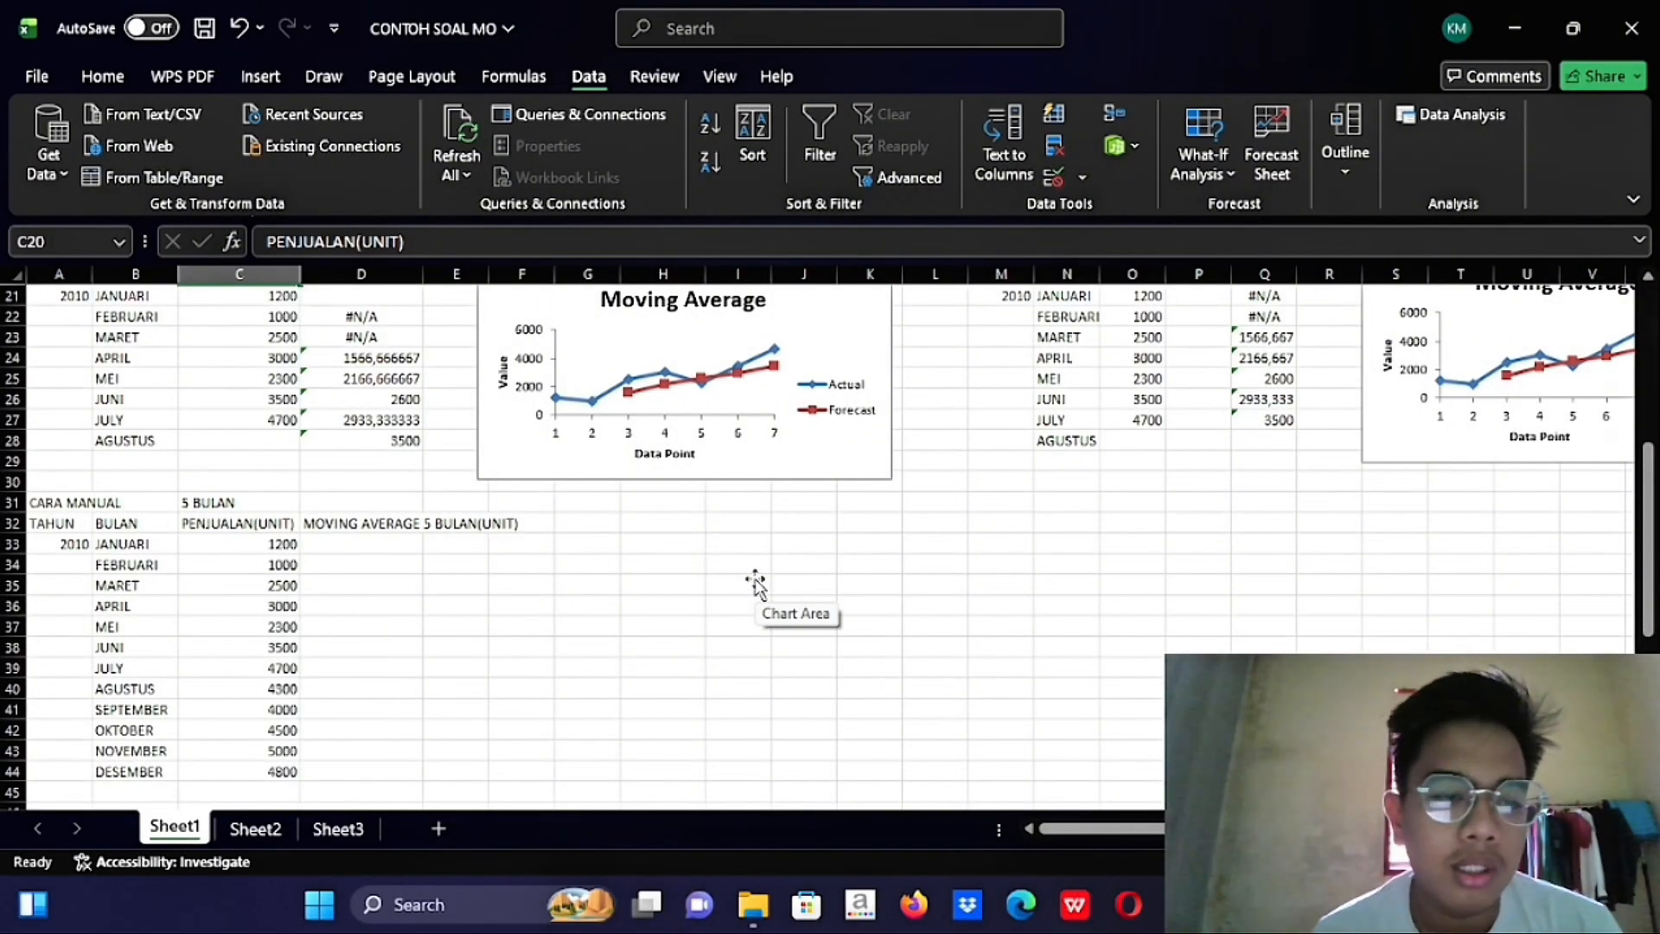
scroll(755, 584, "up", 2)
scroll(755, 584, "down", 1)
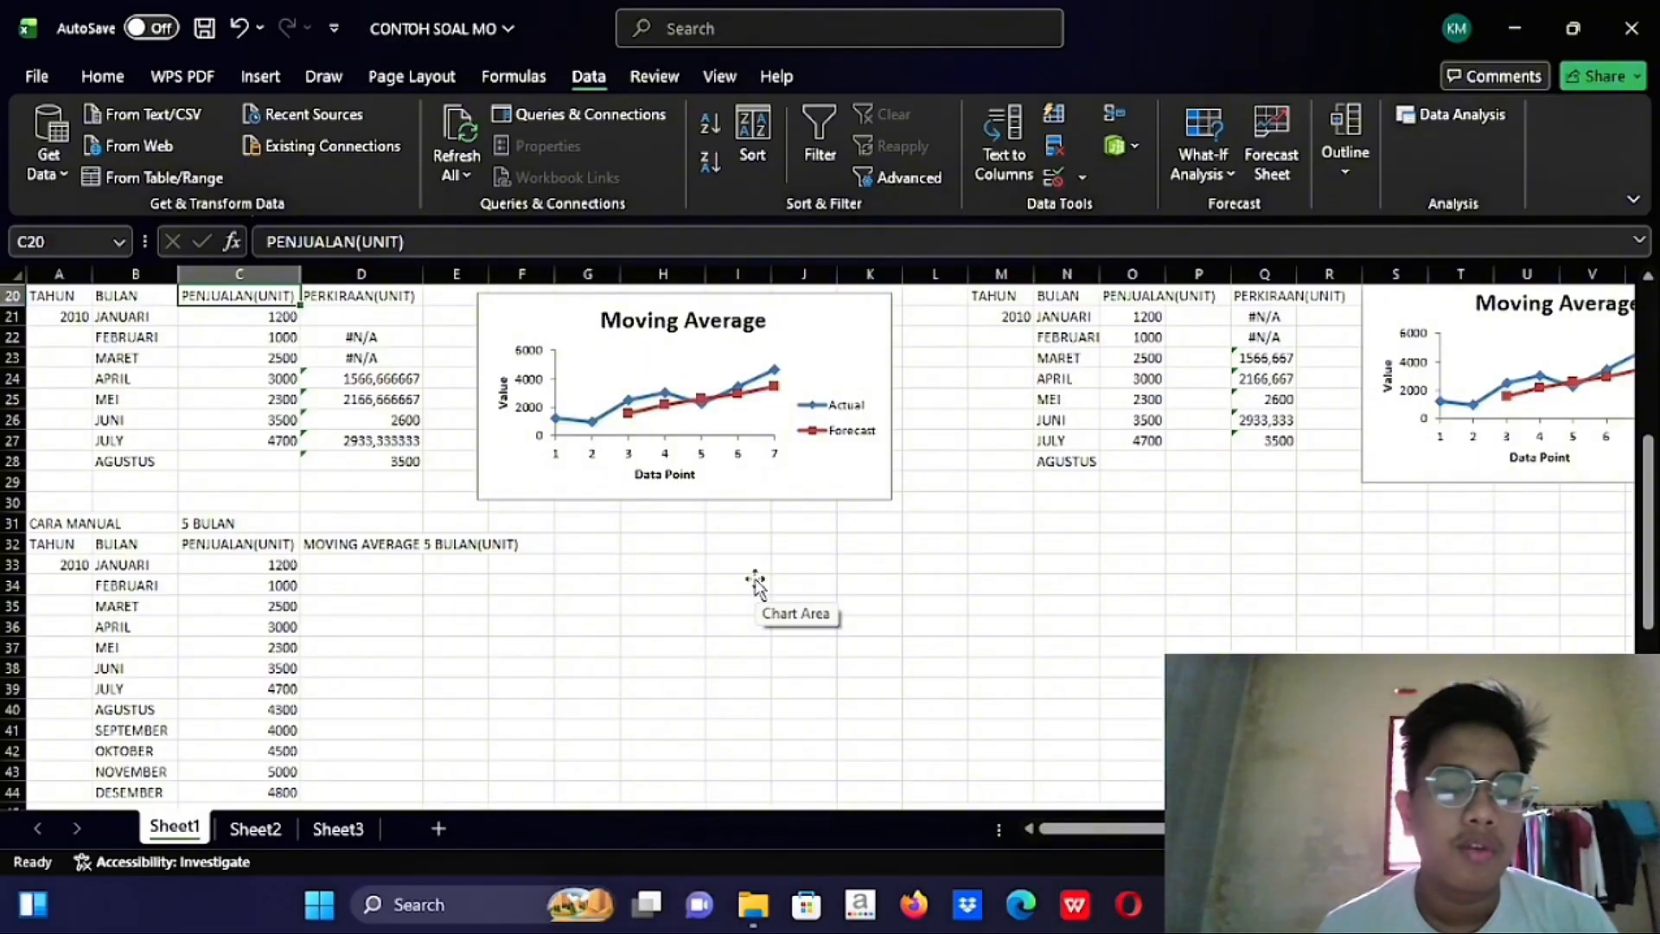
scroll(754, 584, "down", 1)
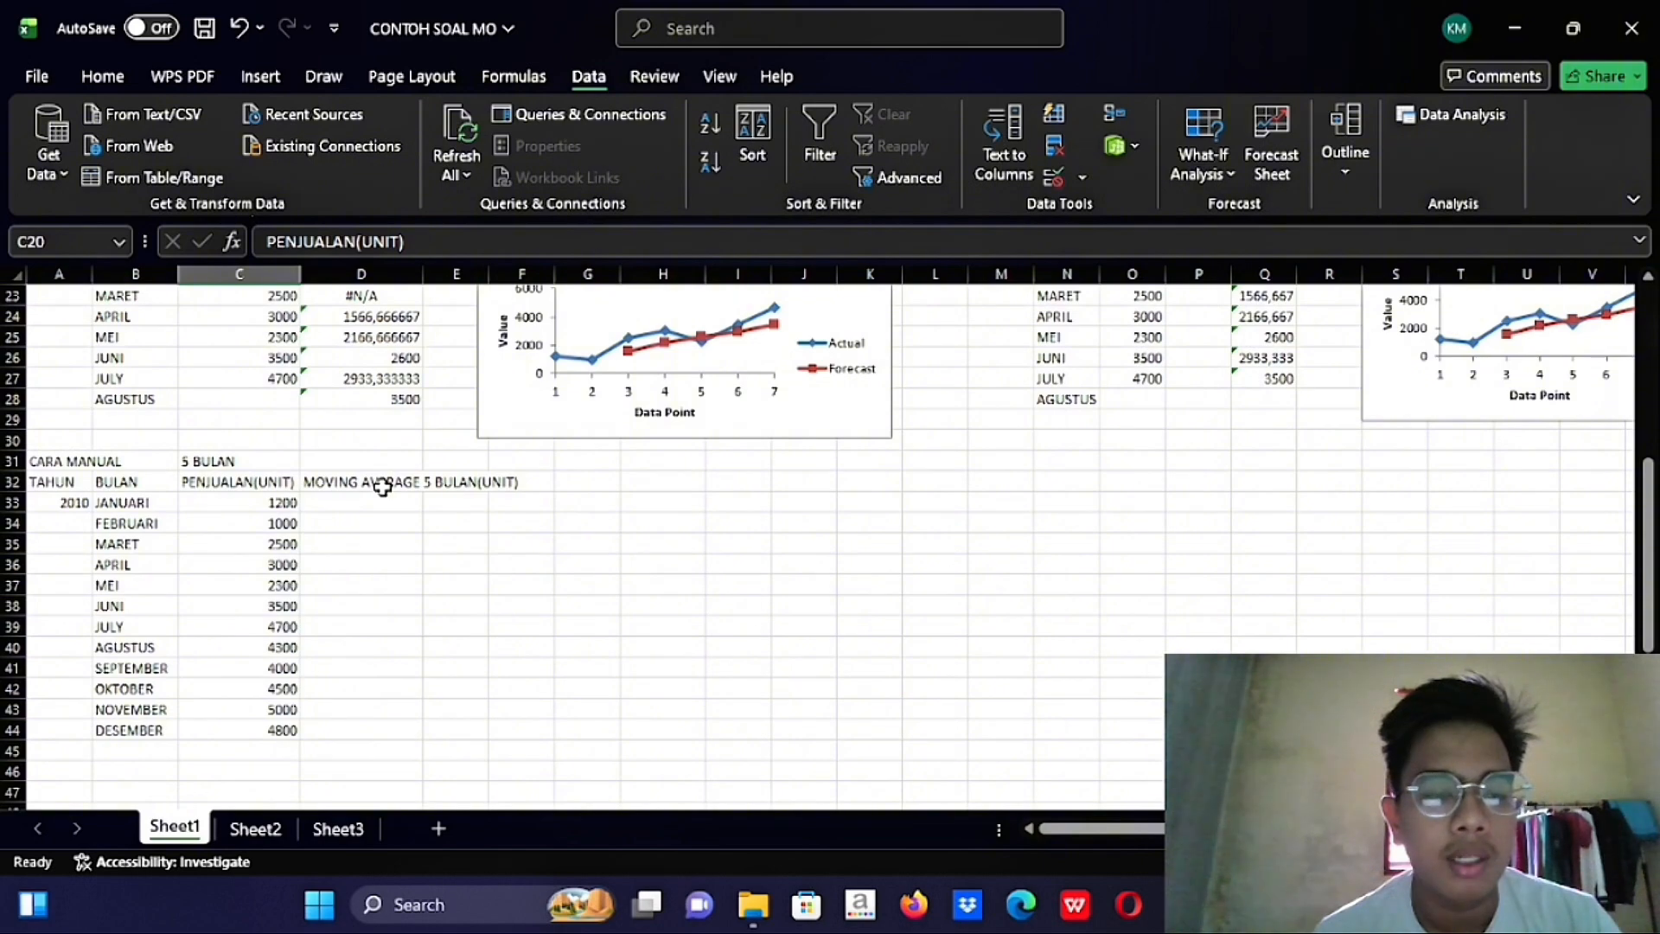
scroll(318, 503, "up", 4)
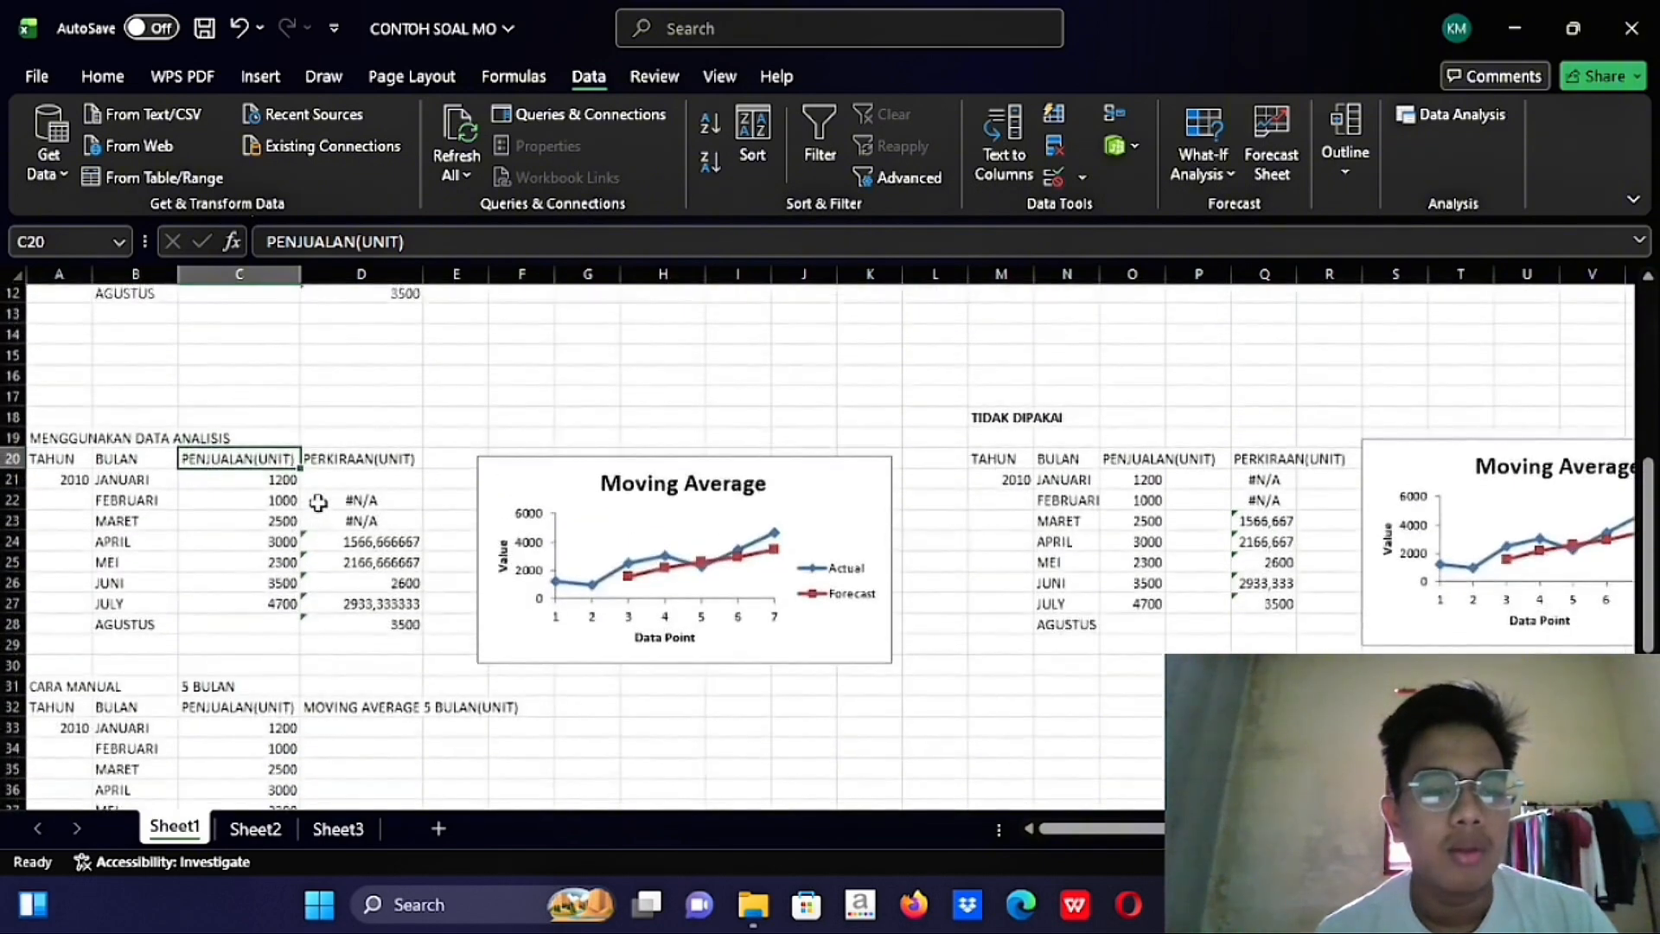
scroll(318, 502, "down", 6)
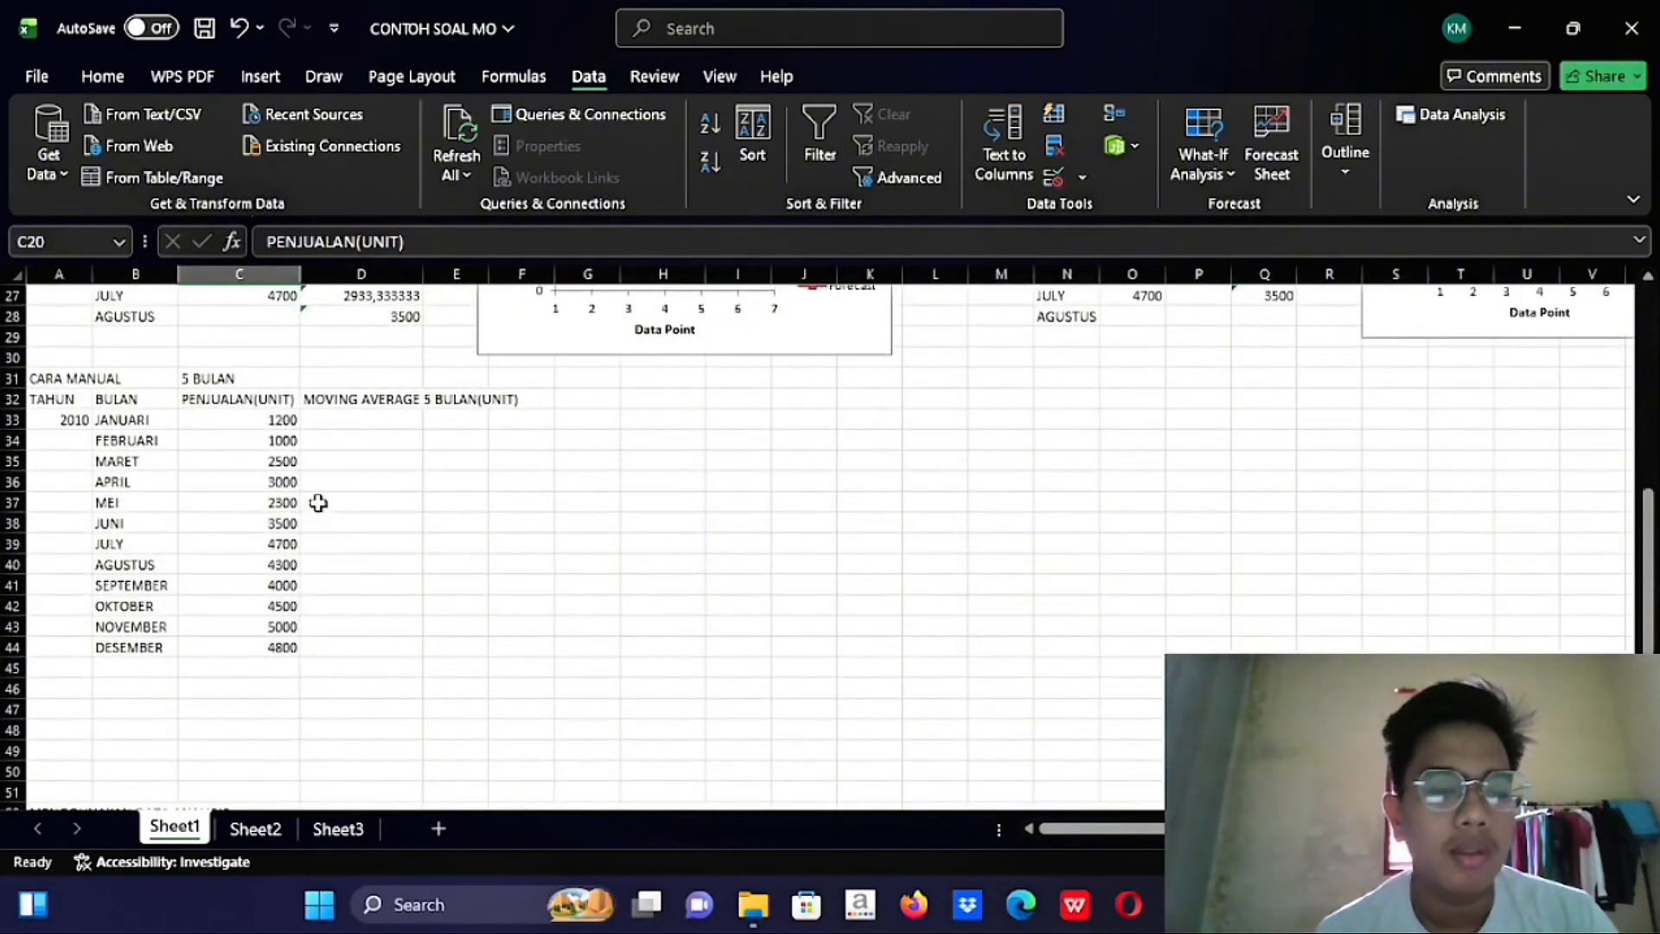
scroll(289, 459, "up", 5)
scroll(286, 467, "down", 5)
scroll(286, 467, "up", 1)
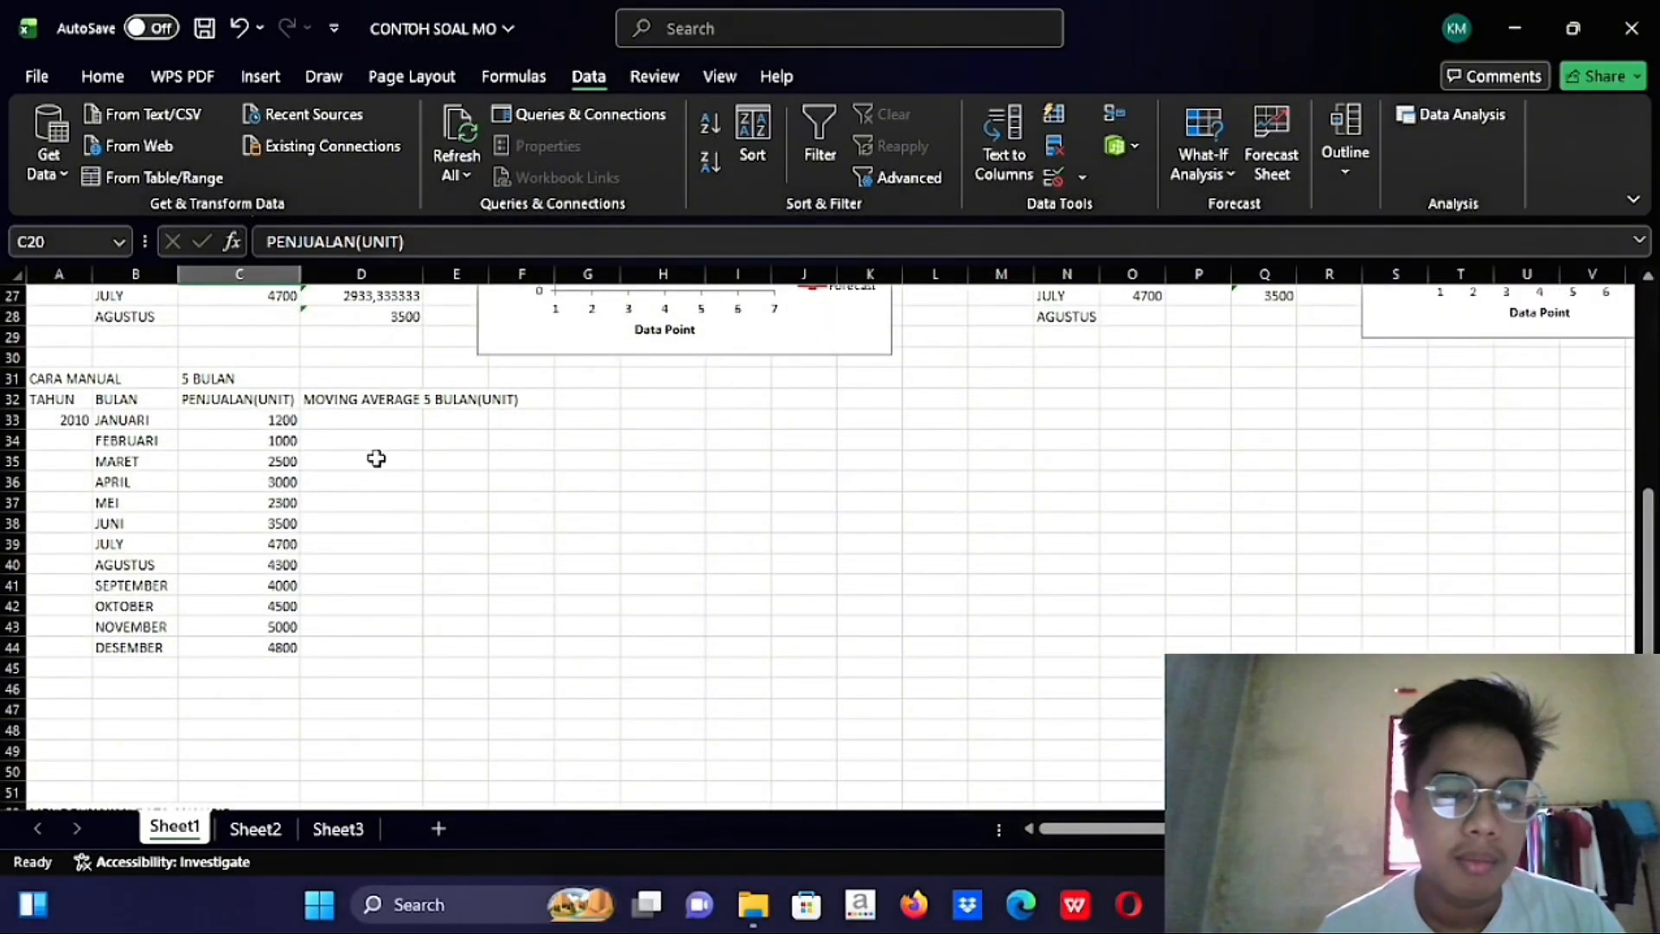
scroll(376, 459, "up", 3)
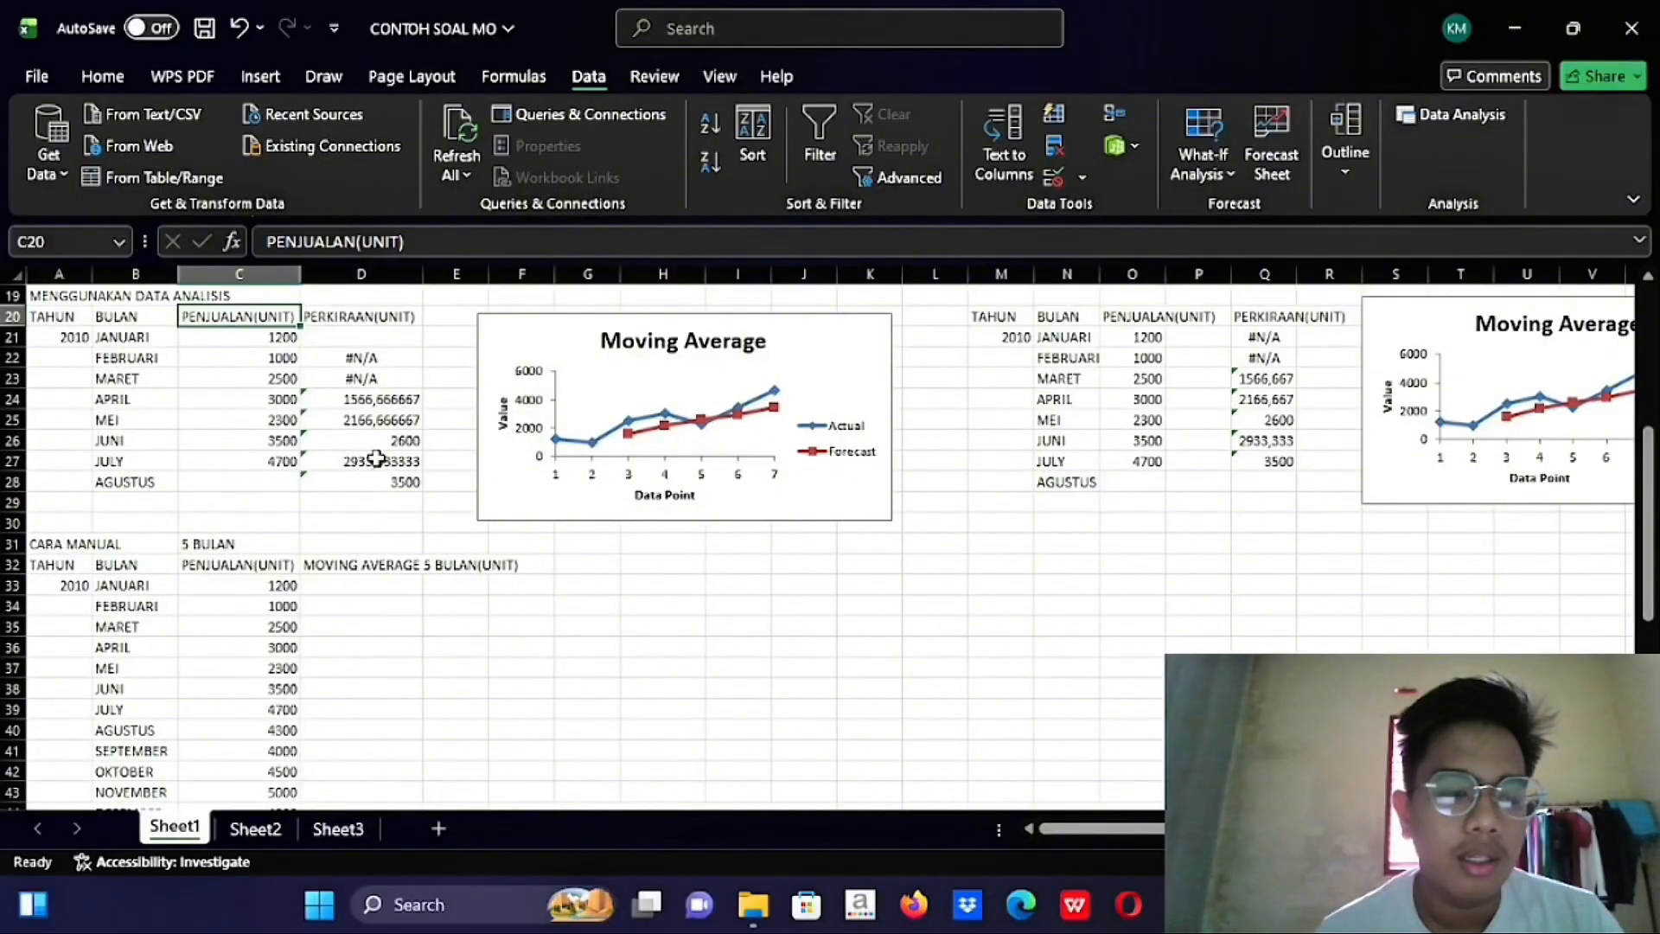
scroll(376, 458, "down", 2)
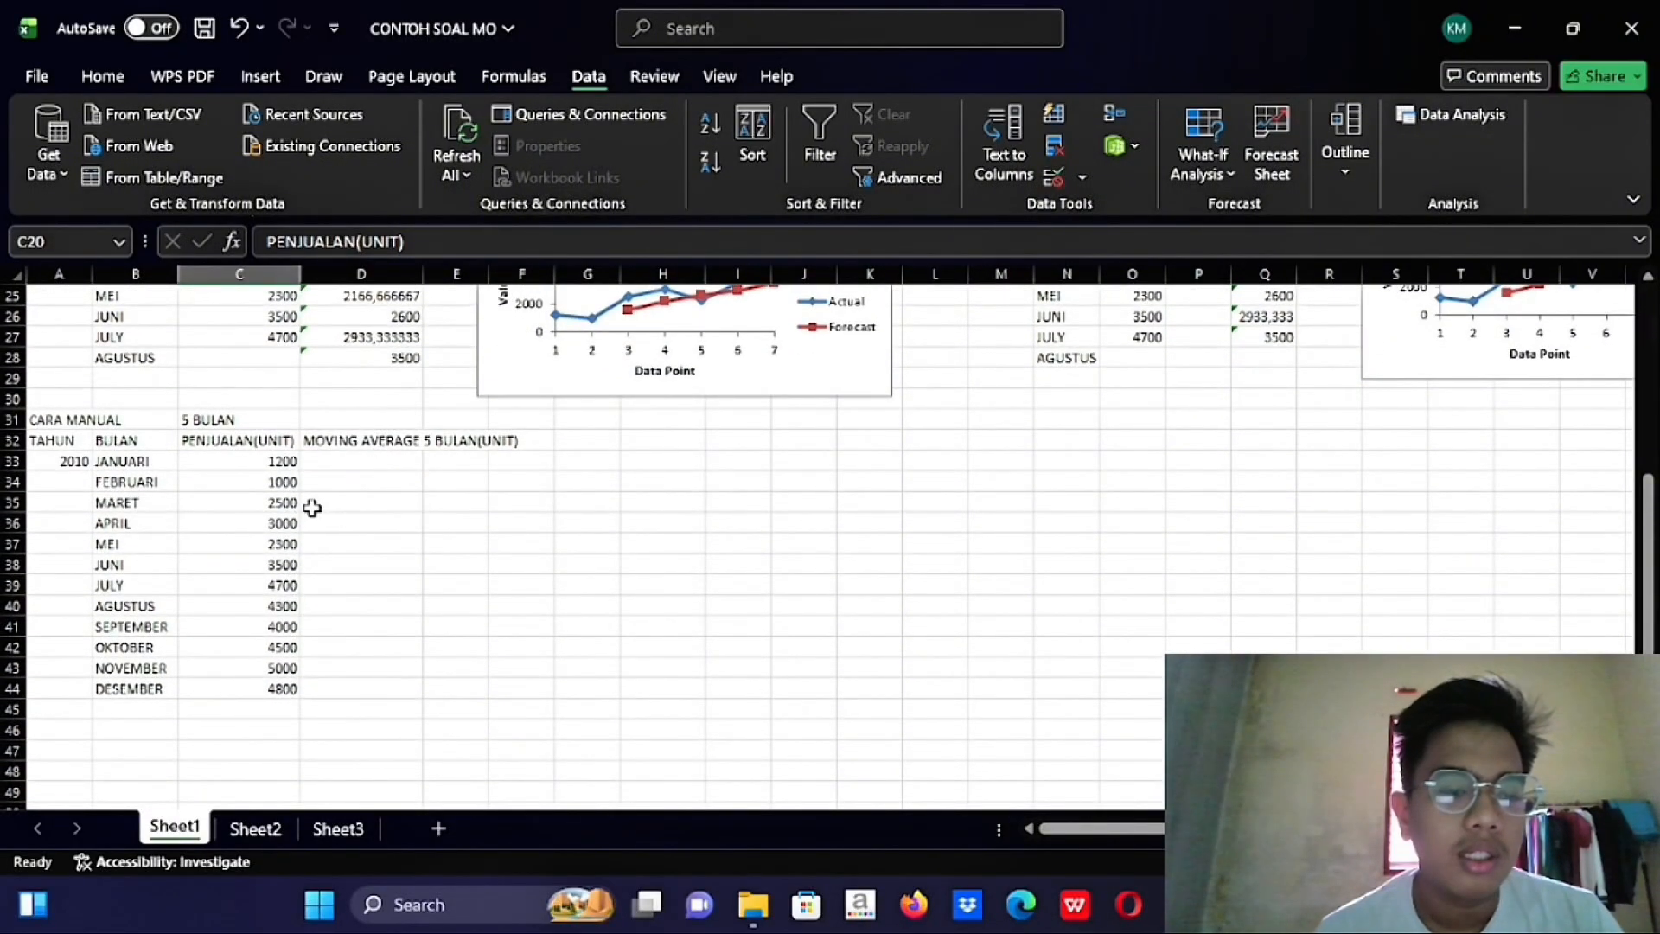
Try to average the January to May sales in D37 of the 5 BULAN table
left_click_drag(292, 461, 278, 529)
left_click(278, 545)
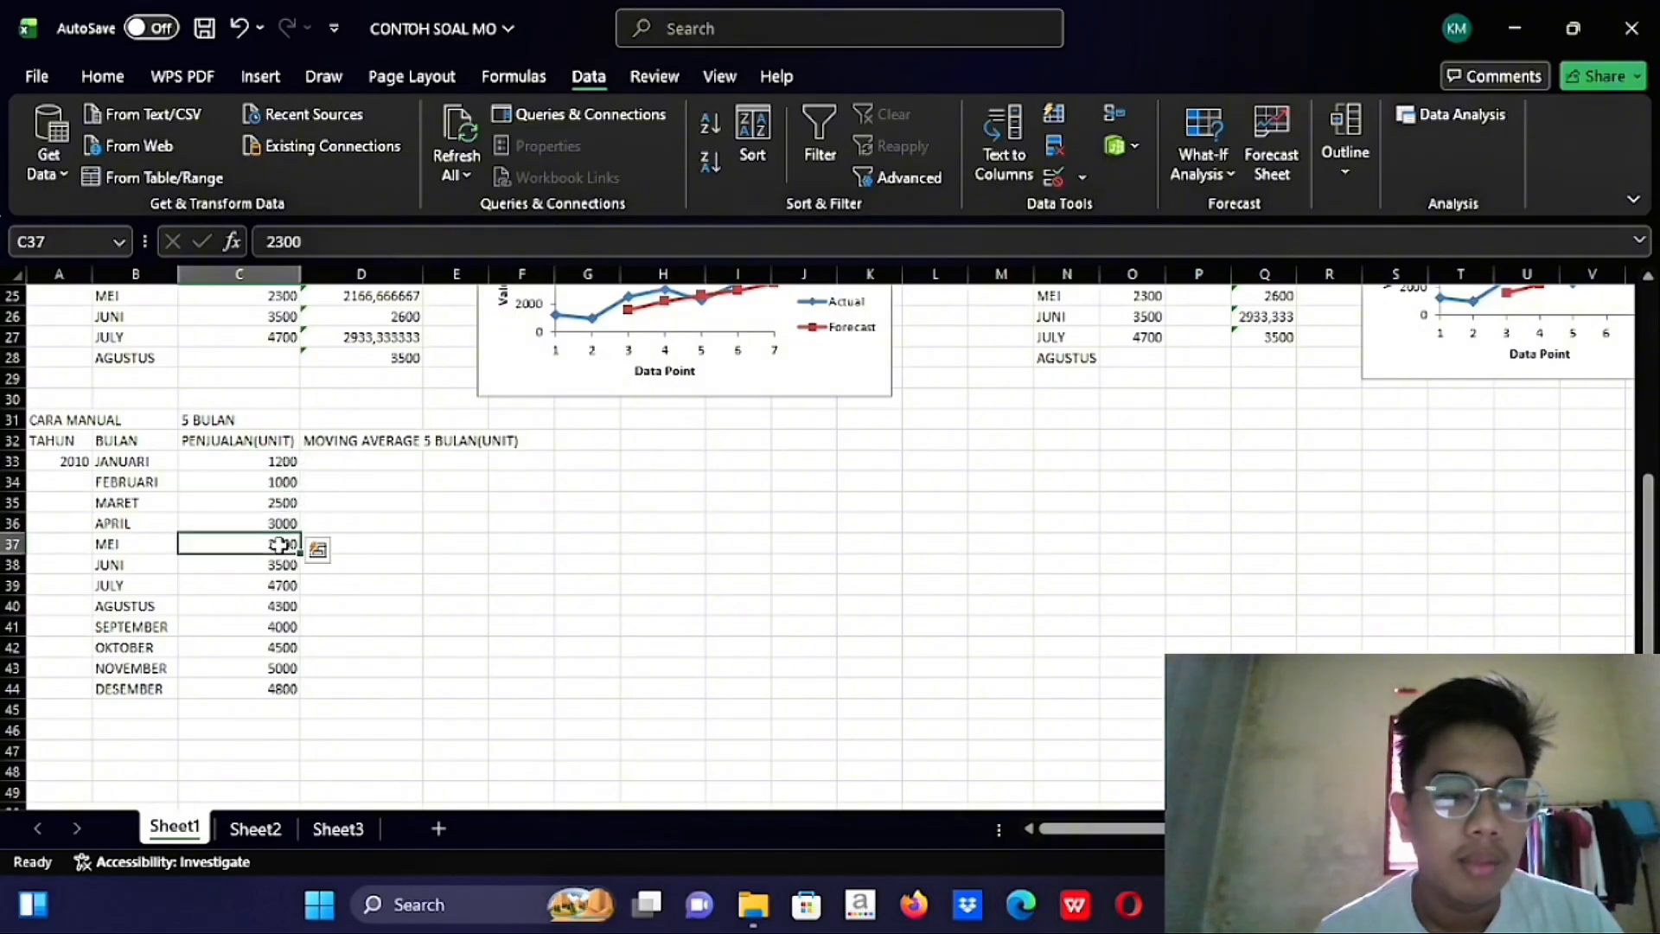
left_click(342, 552)
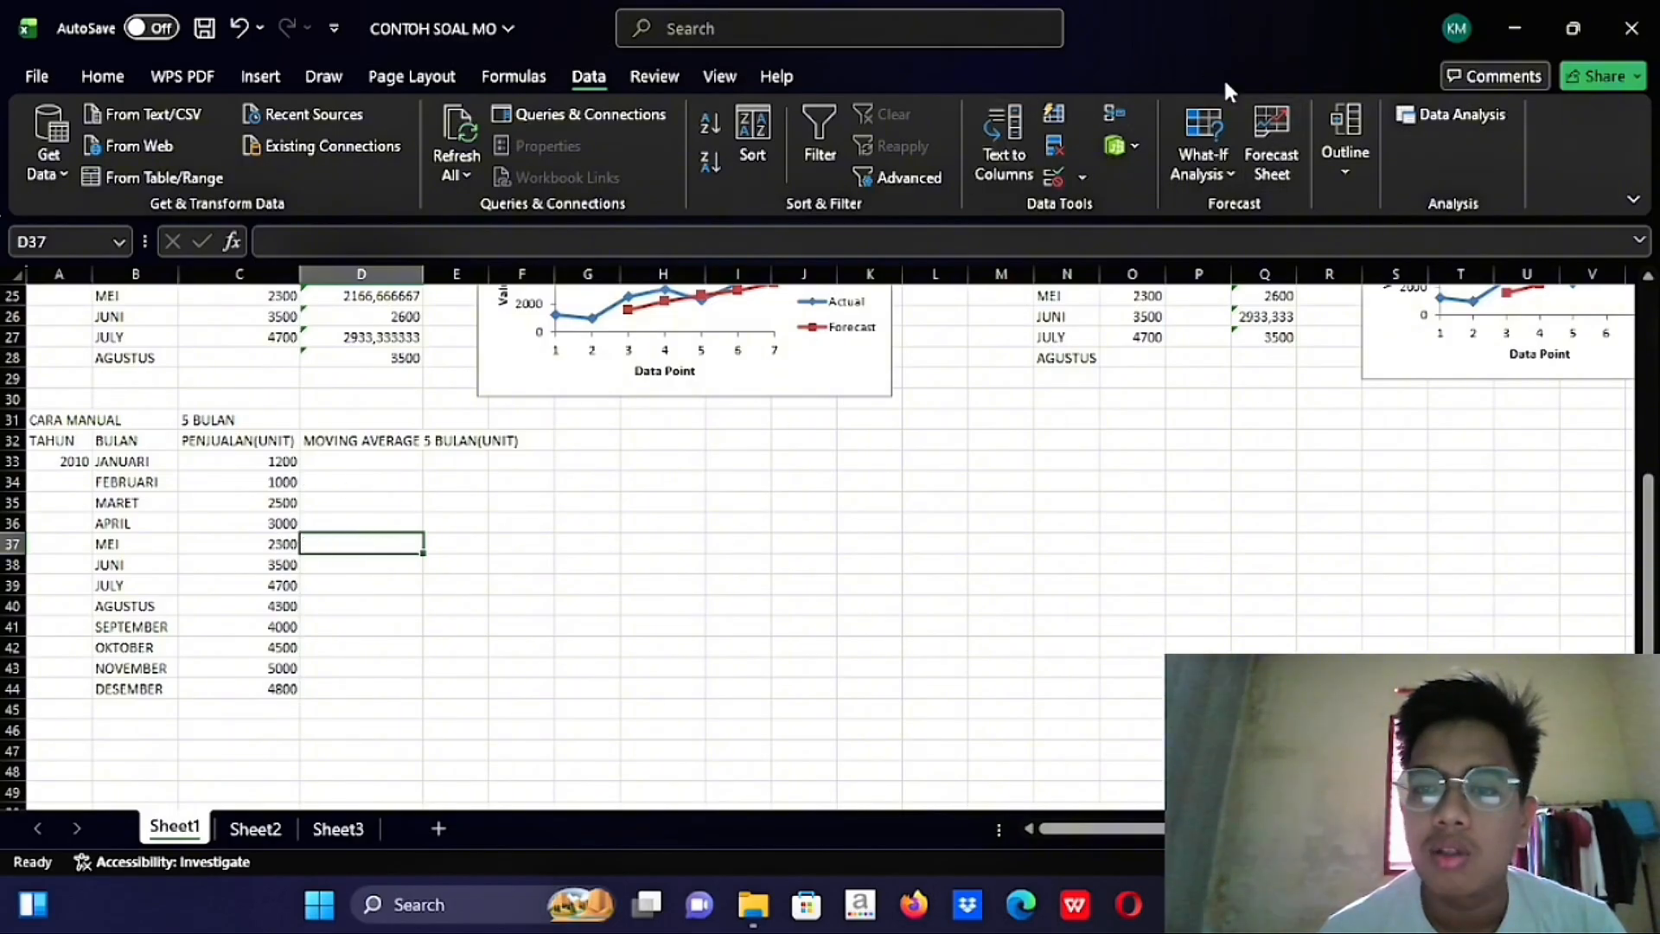
left_click(126, 74)
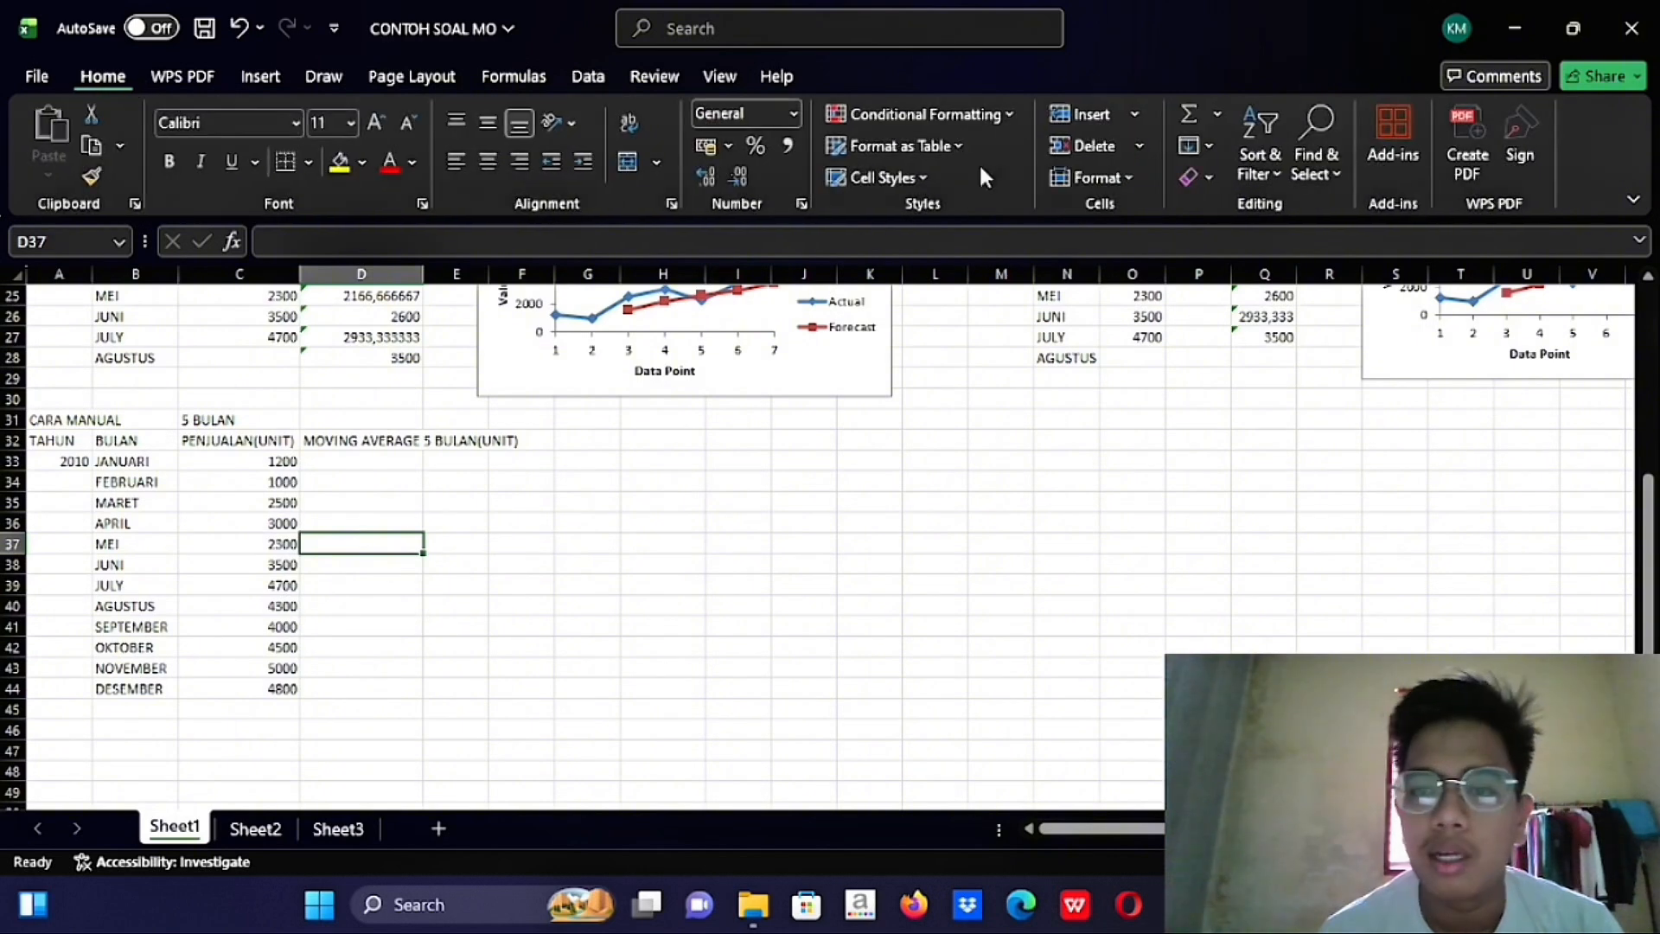
left_click(1216, 113)
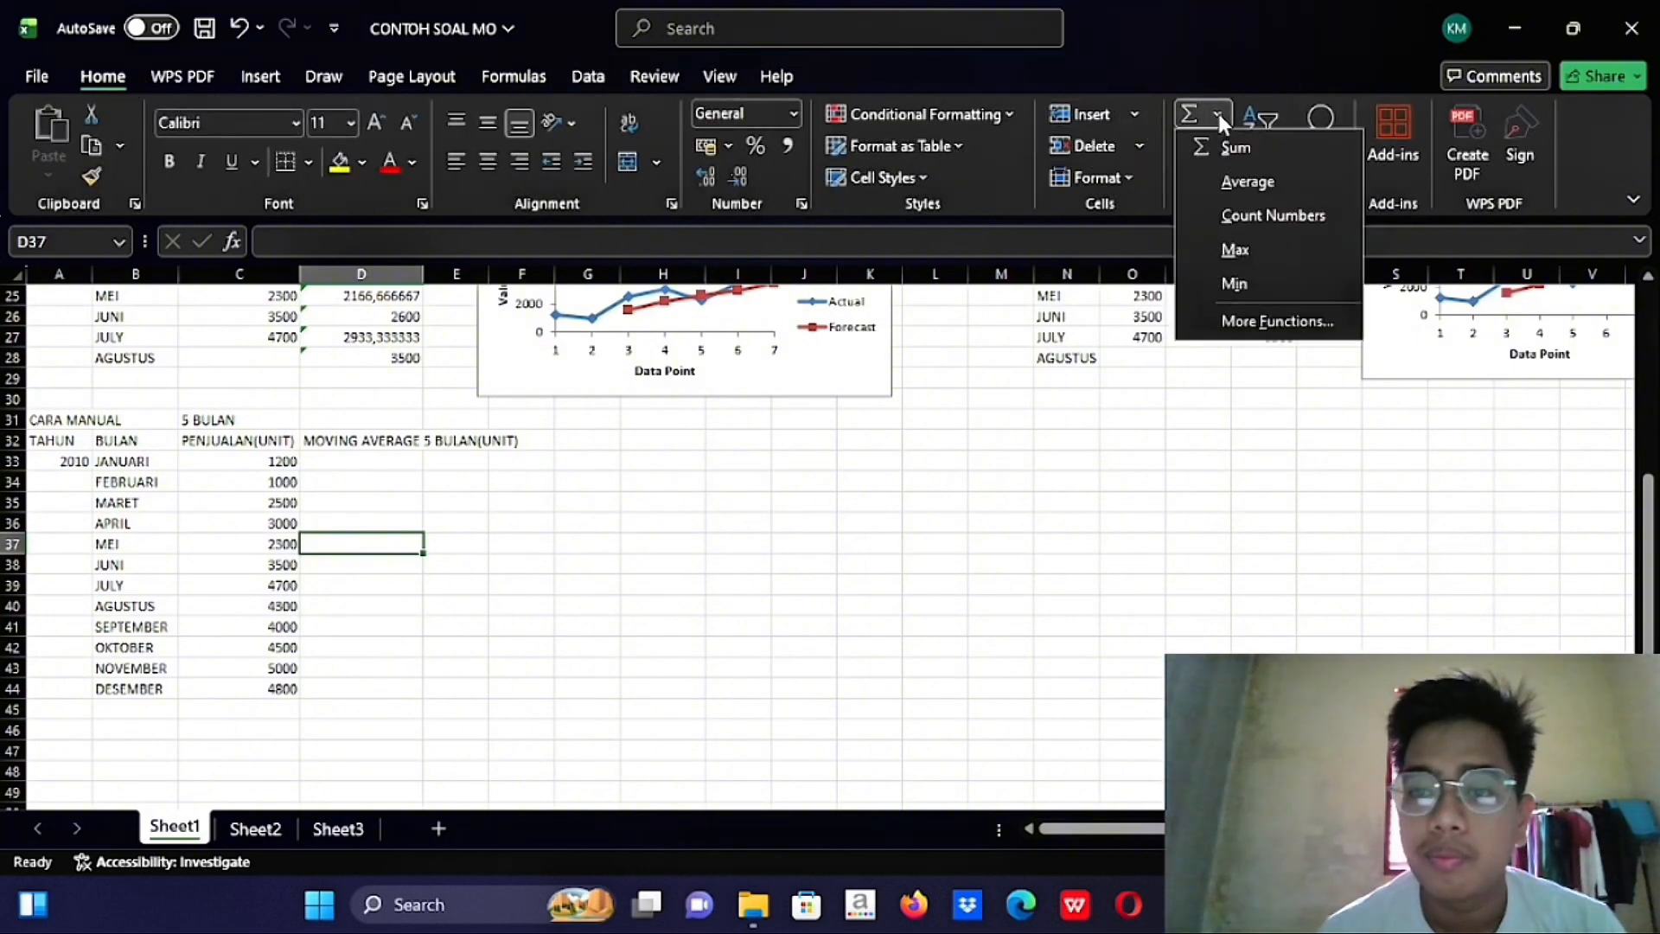
left_click(1243, 183)
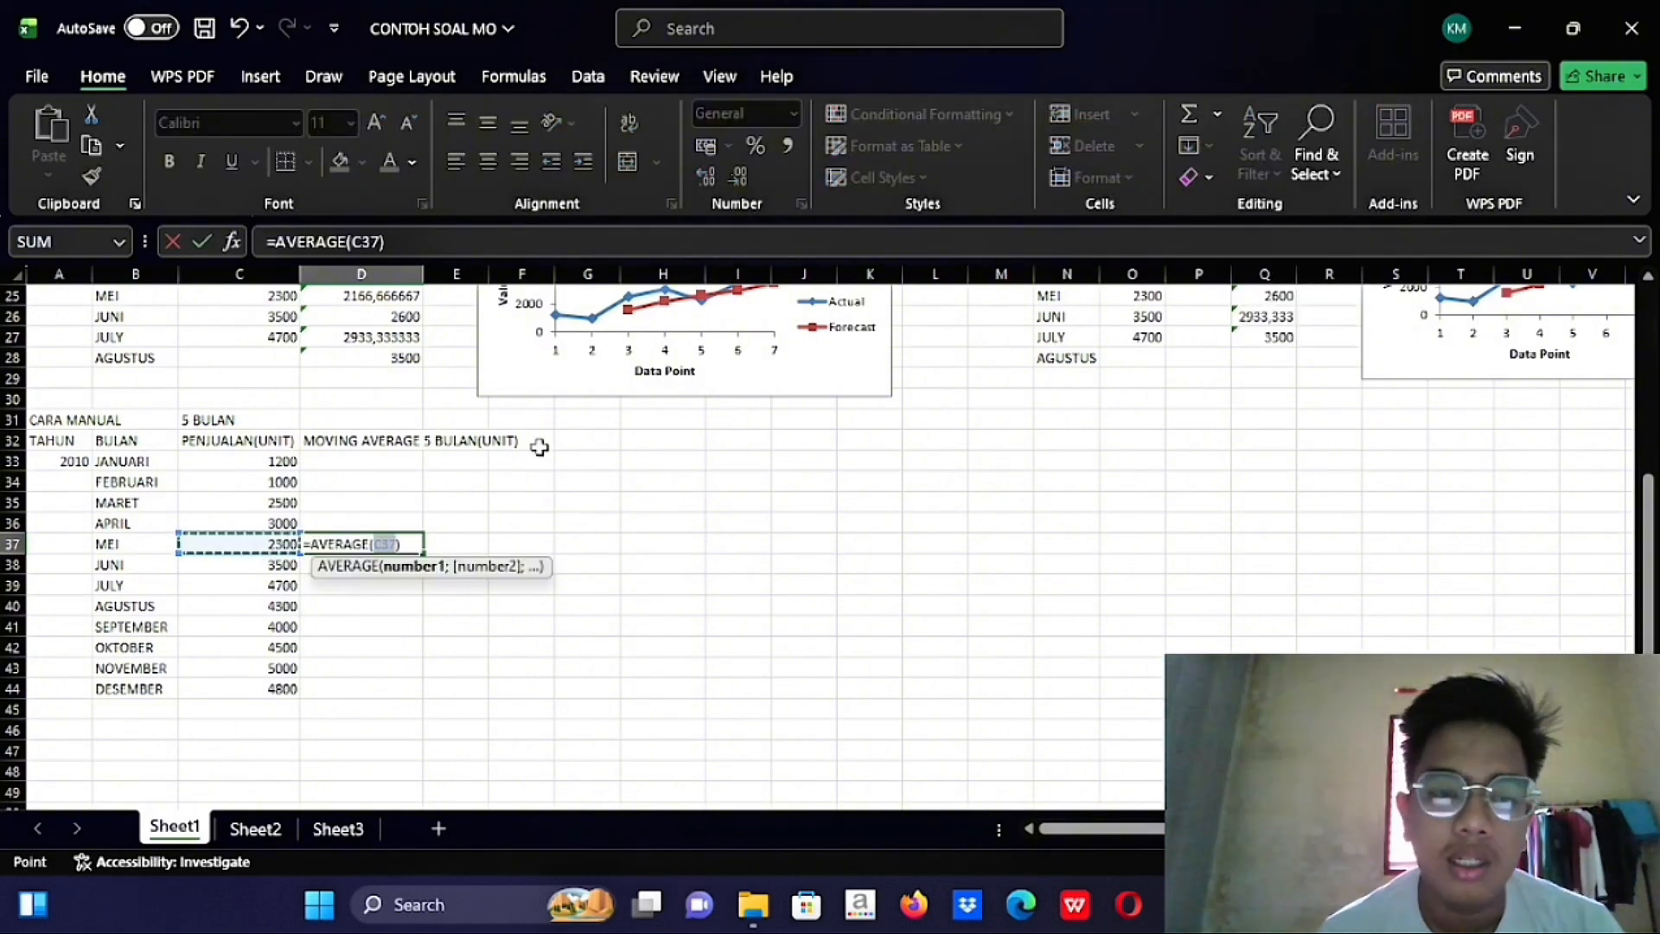
left_click(267, 462)
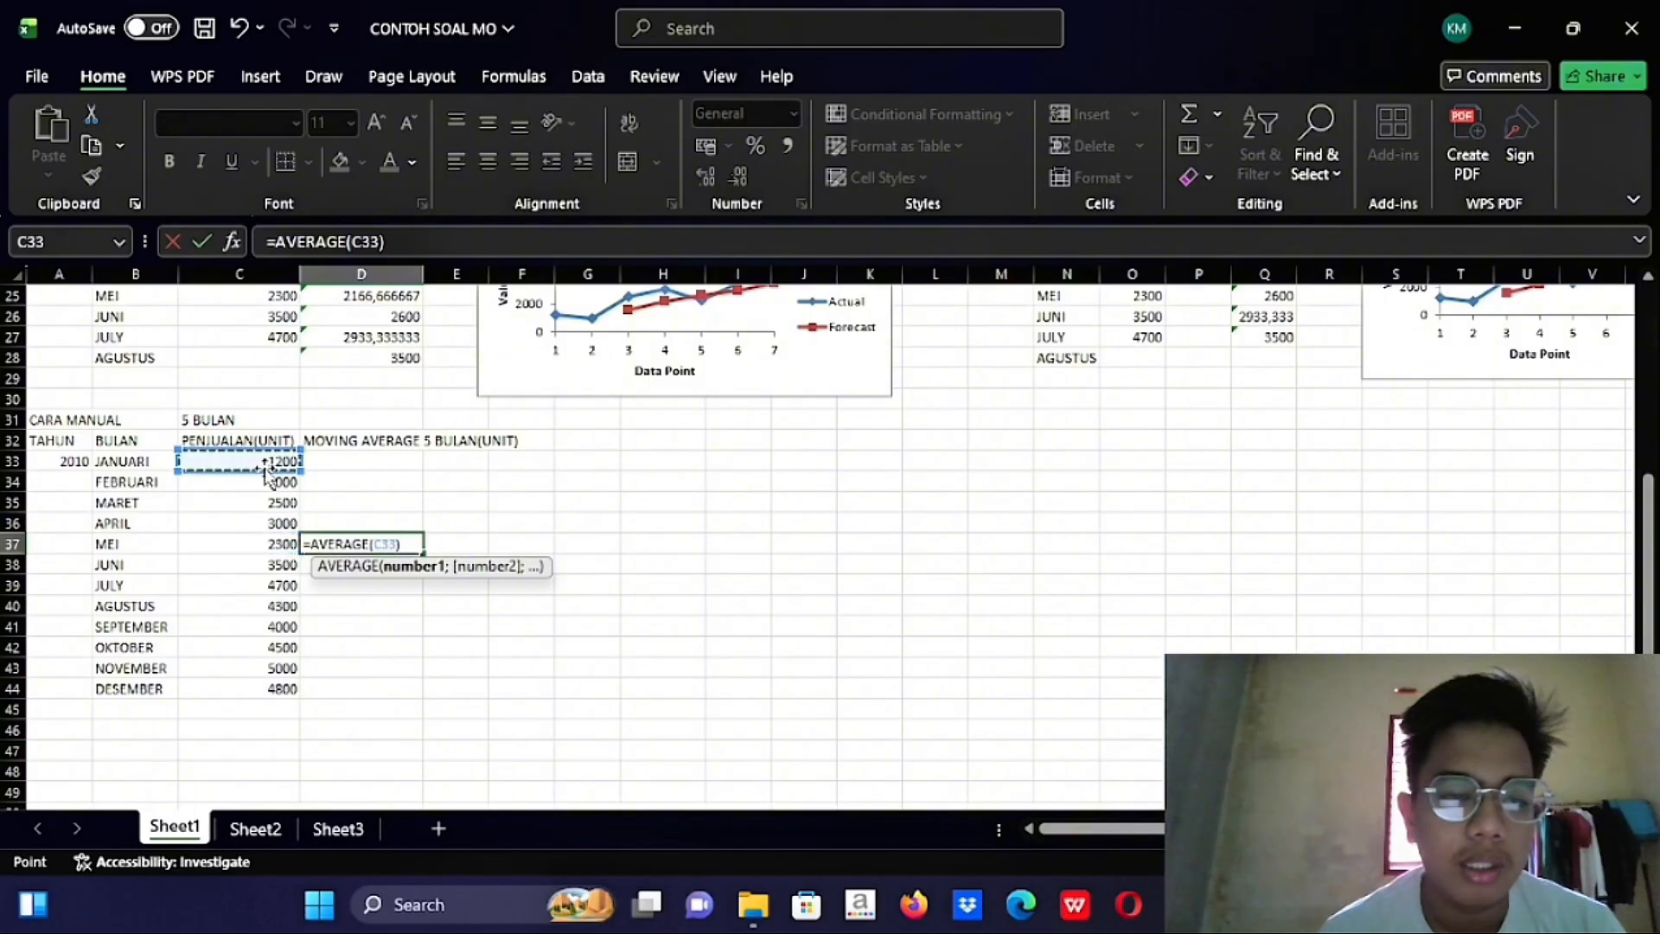
left_click_drag(276, 470, 278, 543)
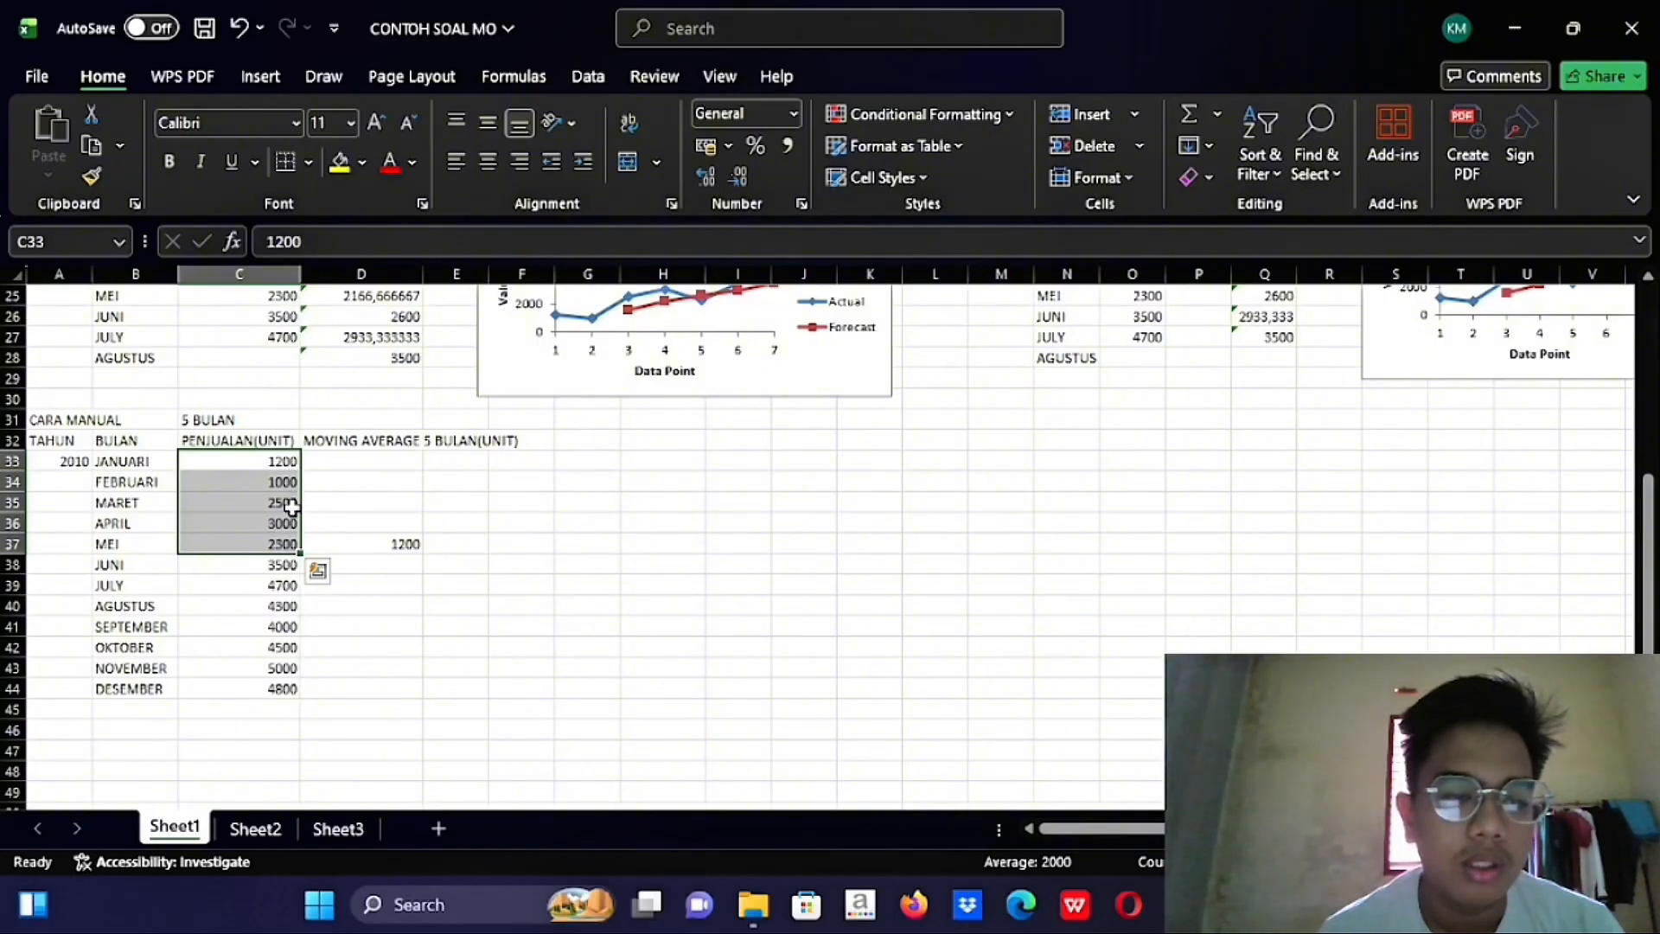
Clear the incorrect average from D37 and check the May sales cell beside it
left_click(288, 463)
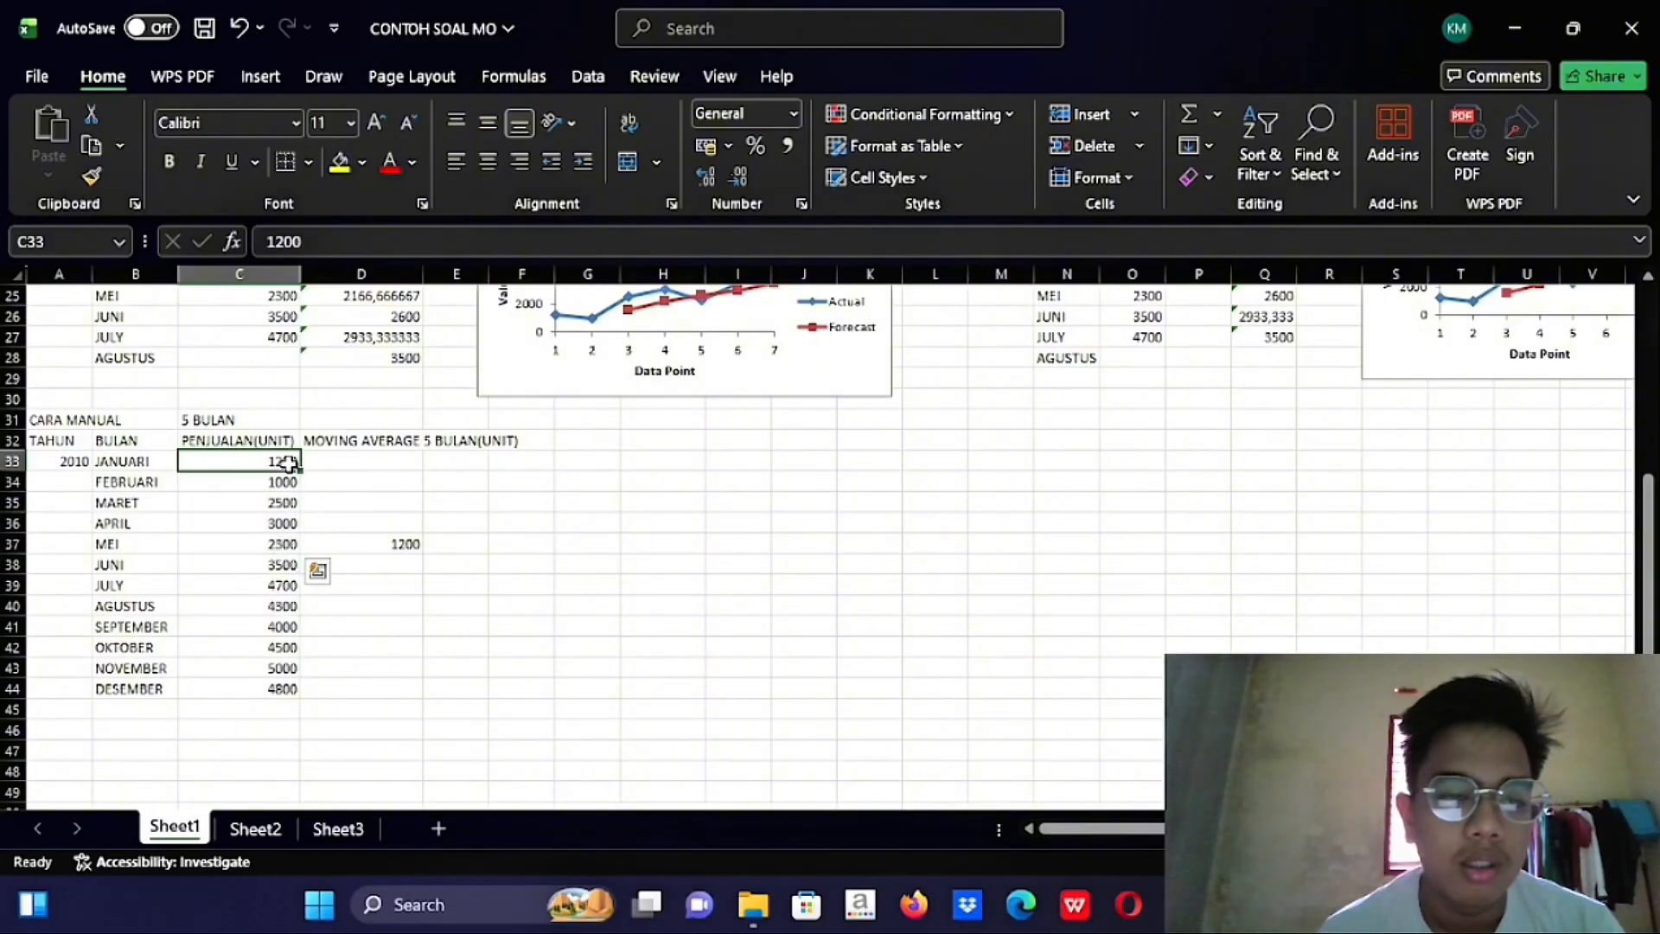
left_click(393, 544)
double_click(394, 544)
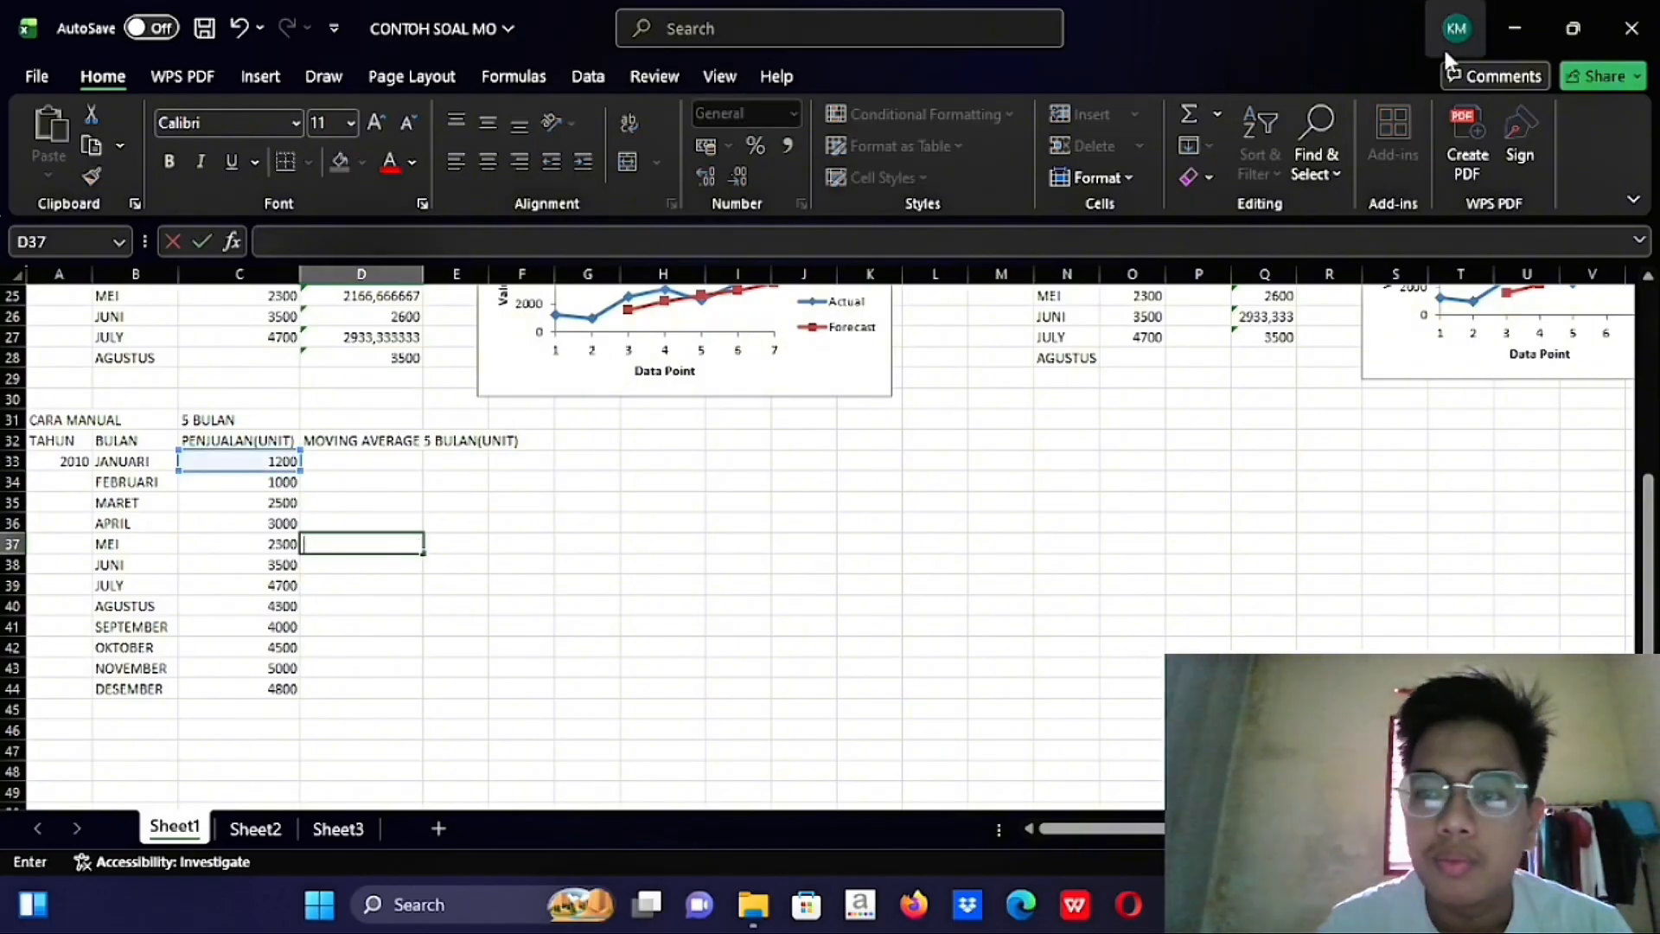
left_click(1220, 112)
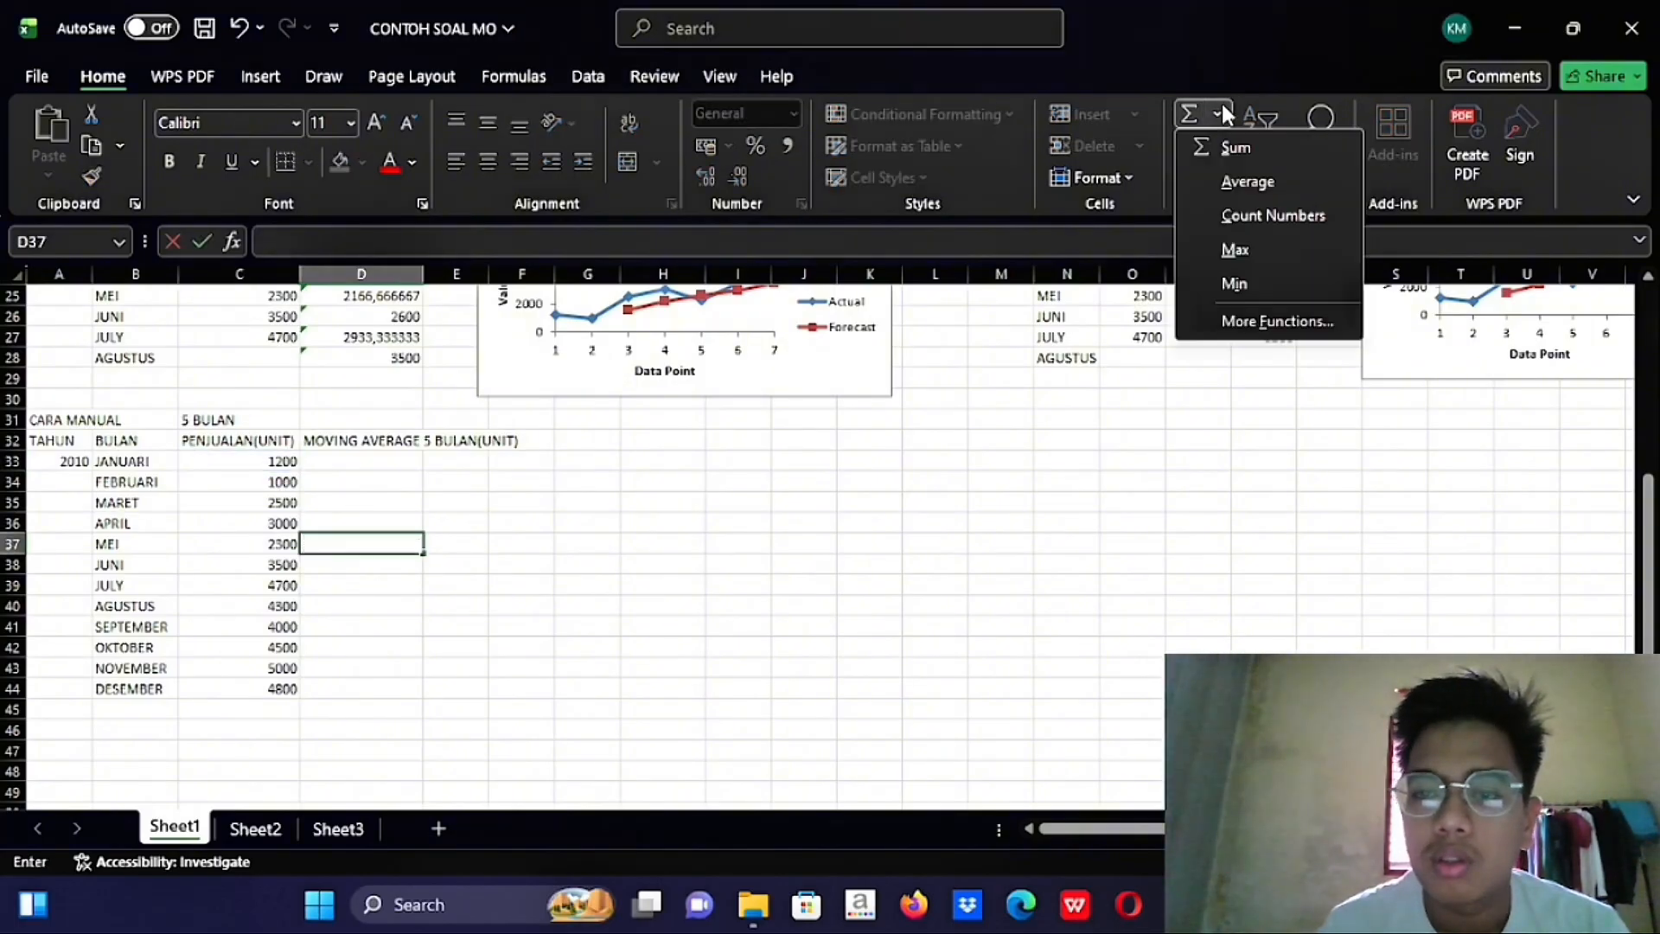
left_click(1233, 182)
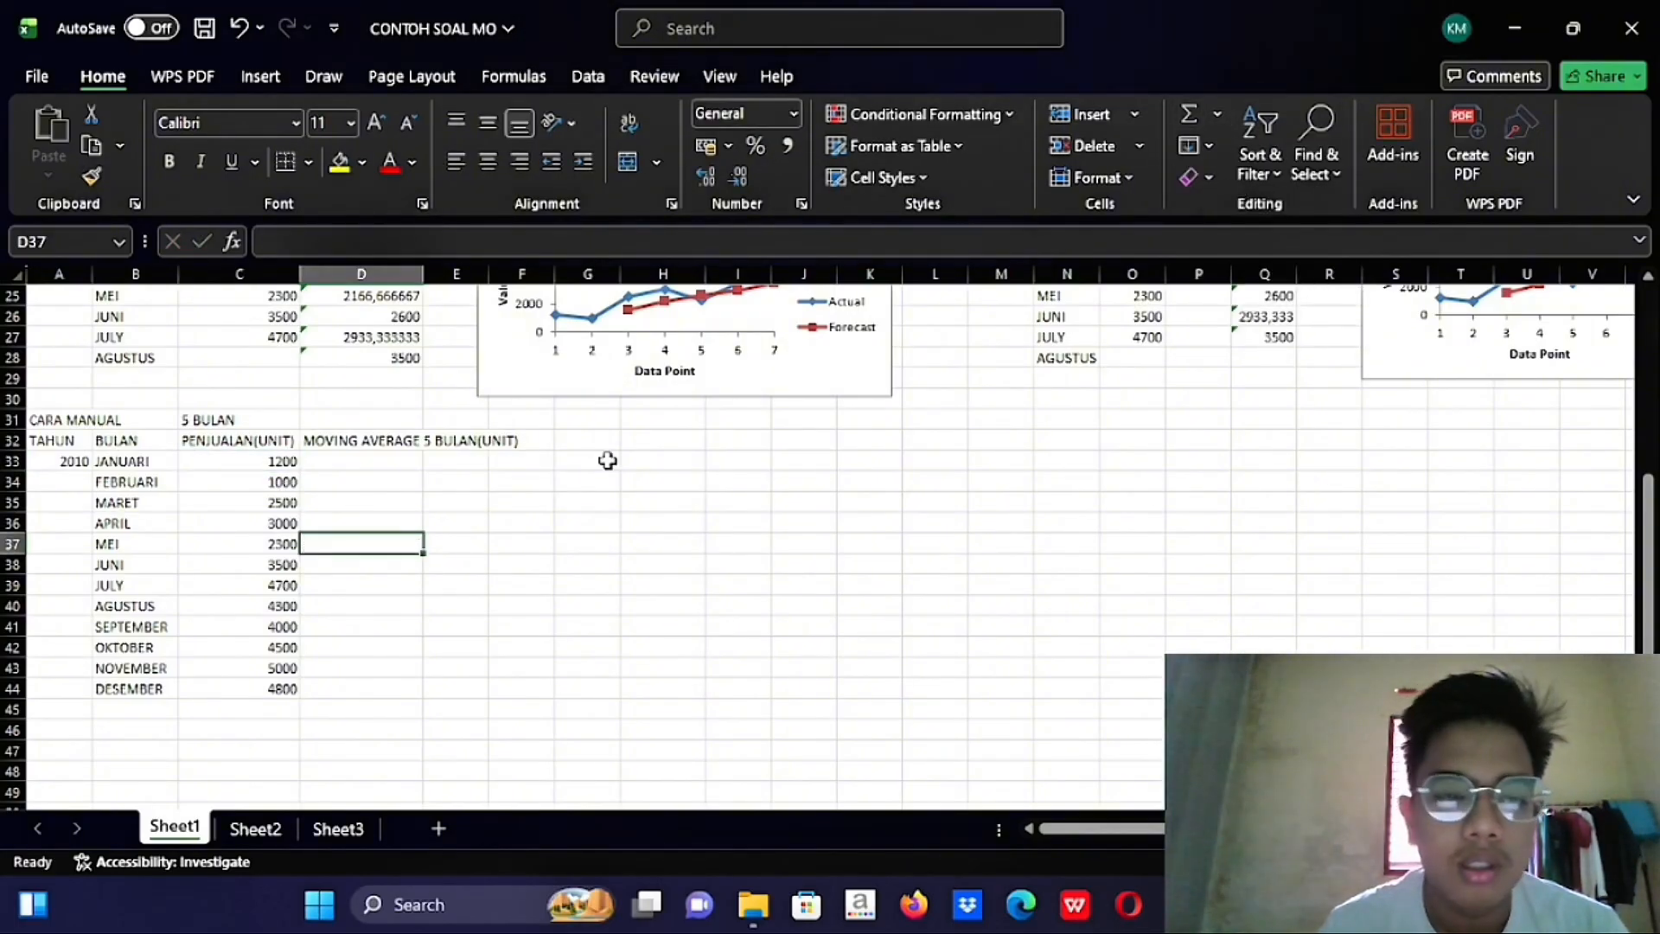
left_click_drag(307, 543, 277, 544)
left_click(276, 544)
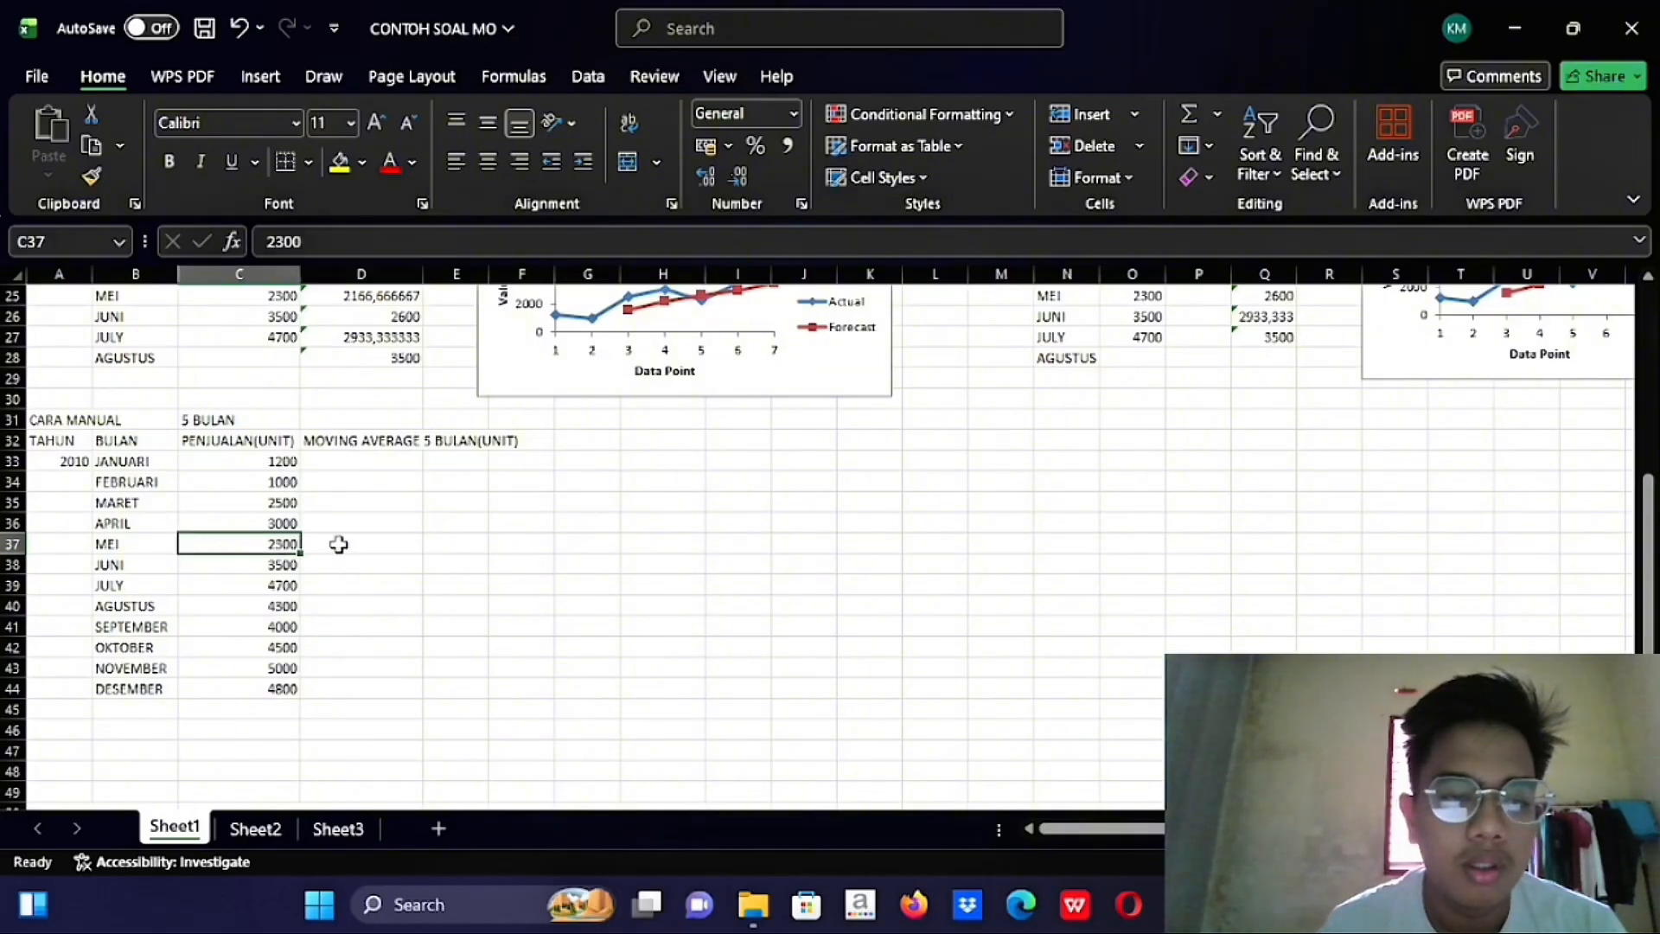
Enter the May 5-month moving average in D37 as =AVERAGE(C33:C37)
left_click(335, 549)
left_click(1218, 110)
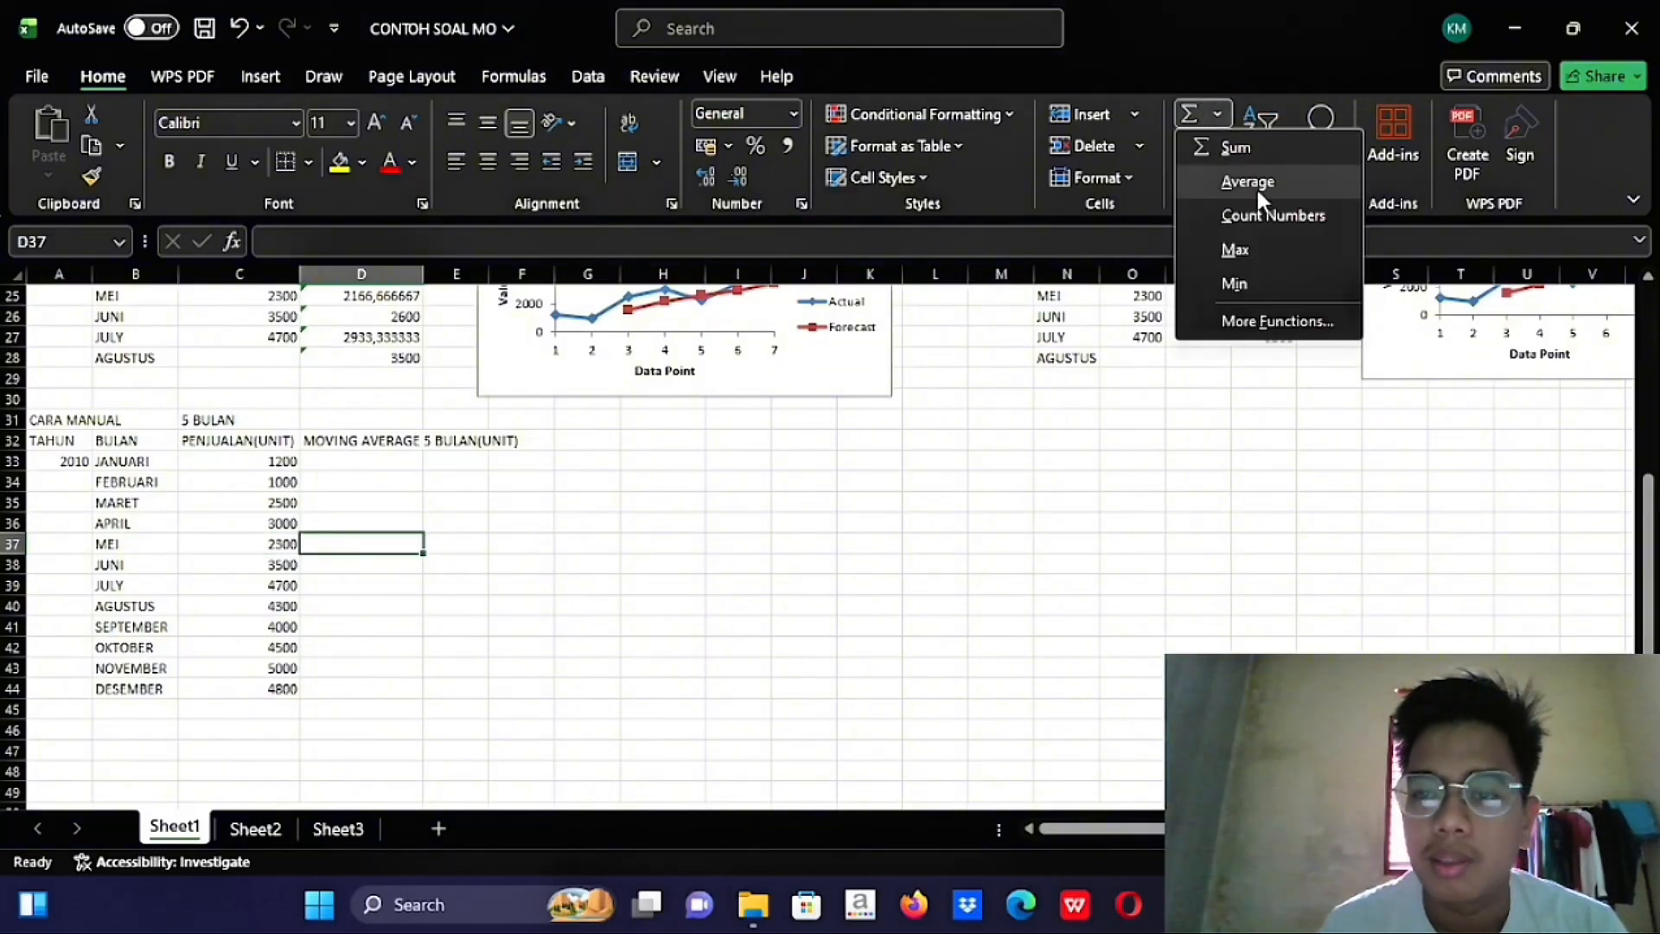
left_click(1257, 188)
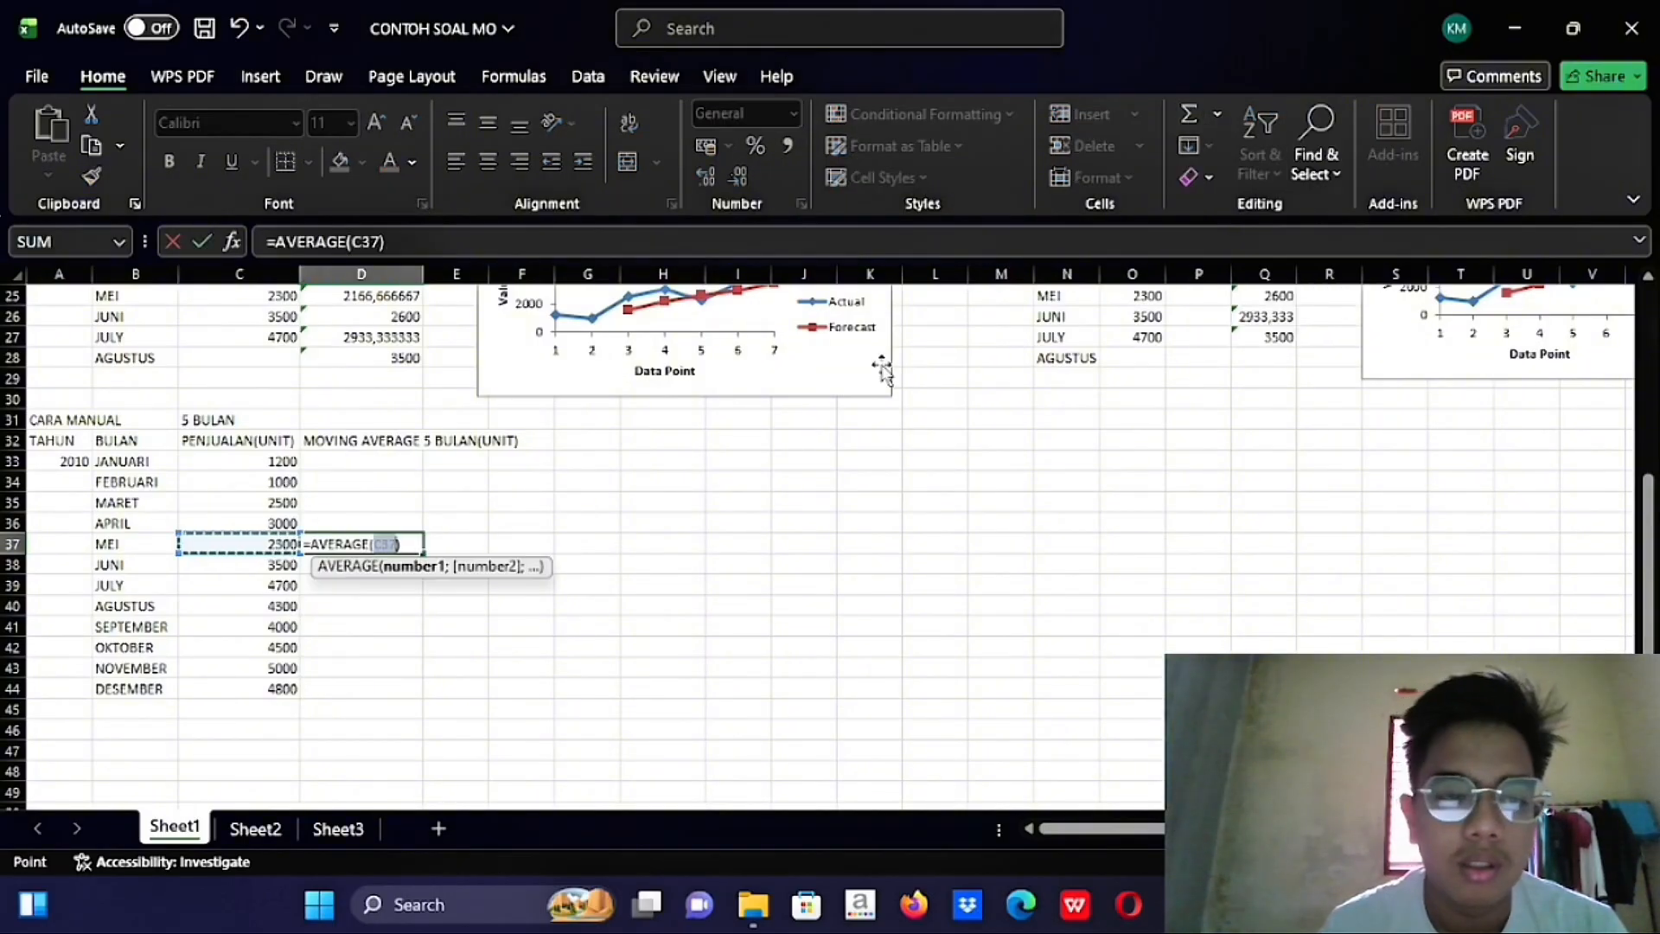
left_click(294, 446)
left_click(297, 464)
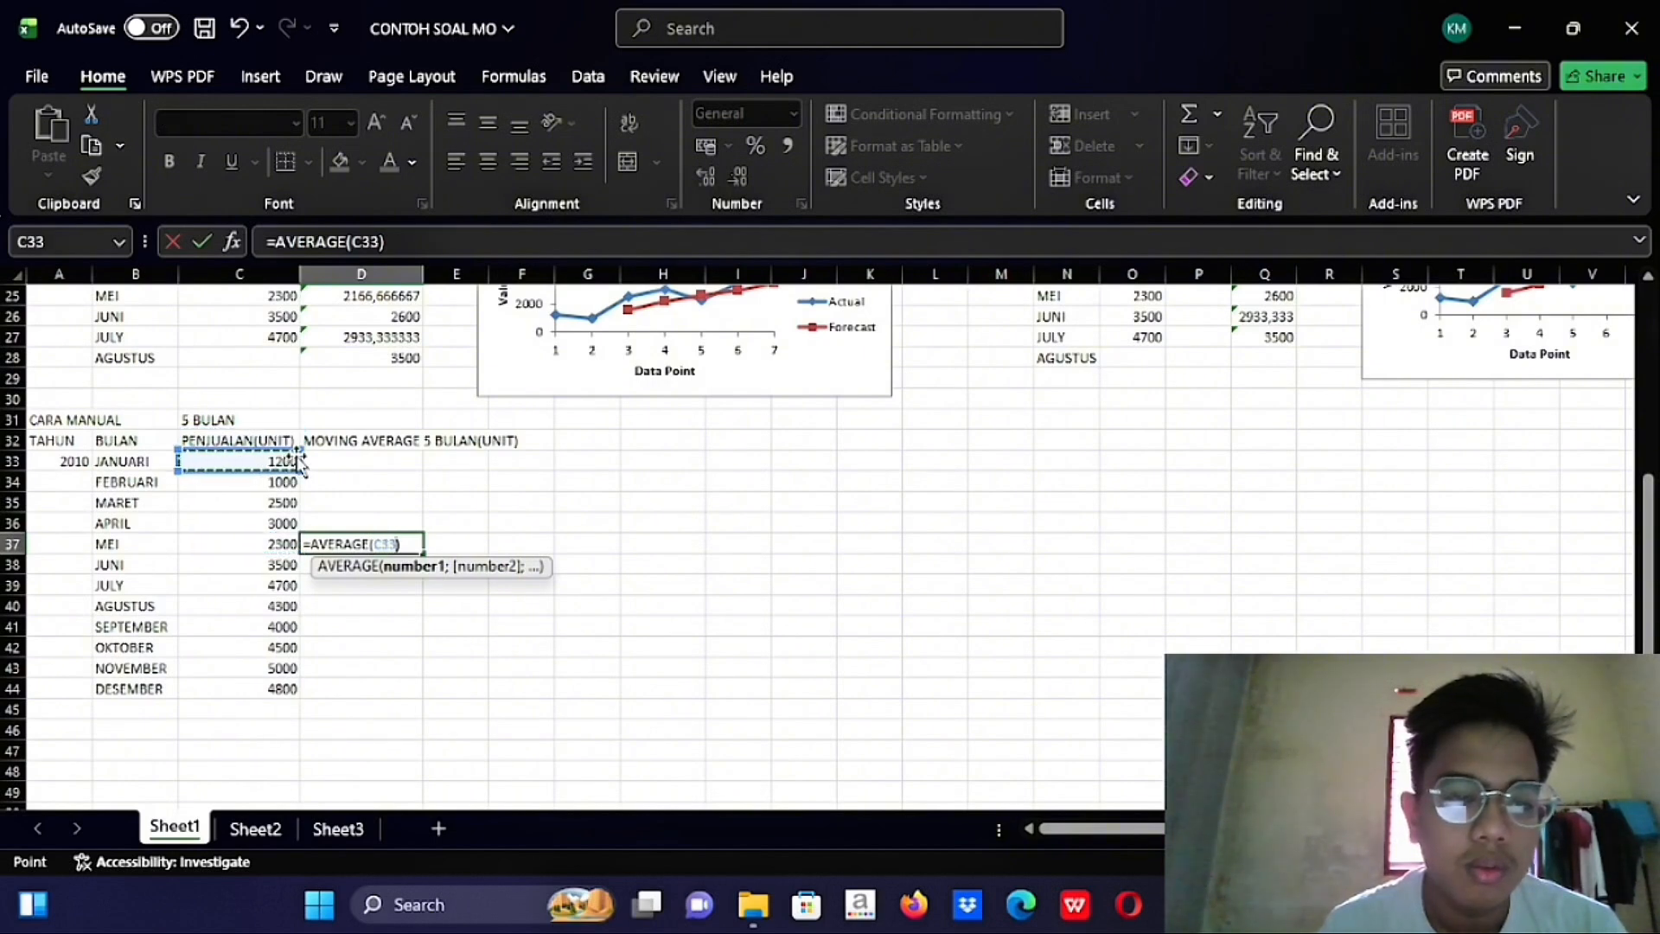
left_click_drag(297, 464, 289, 545)
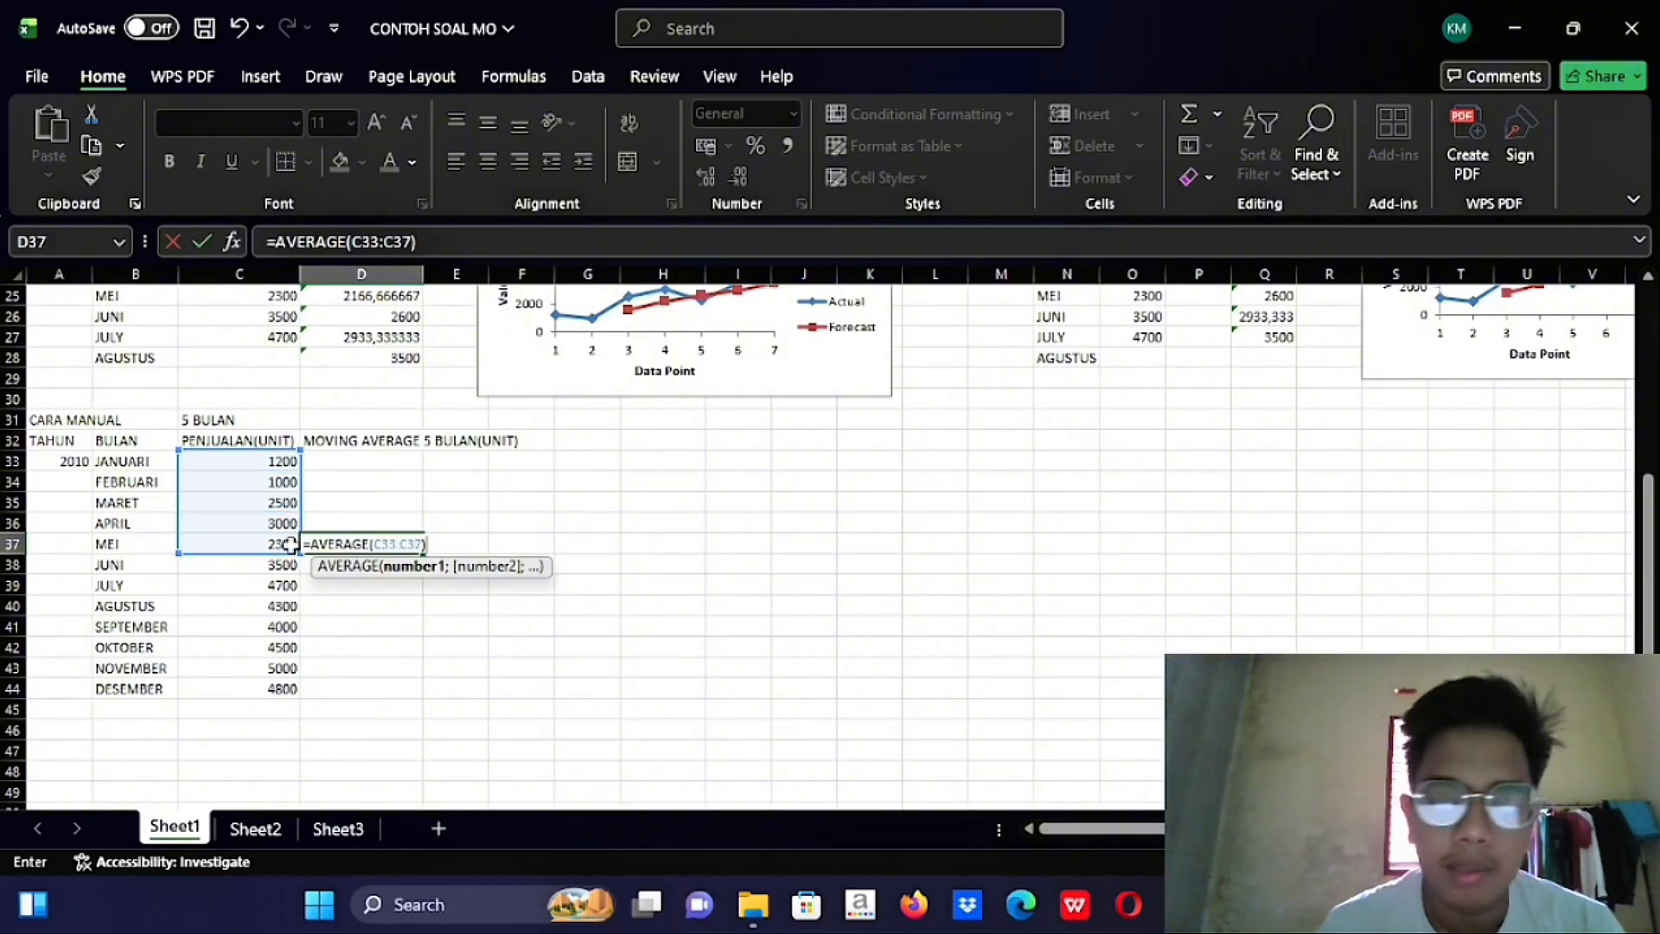
key("Return")
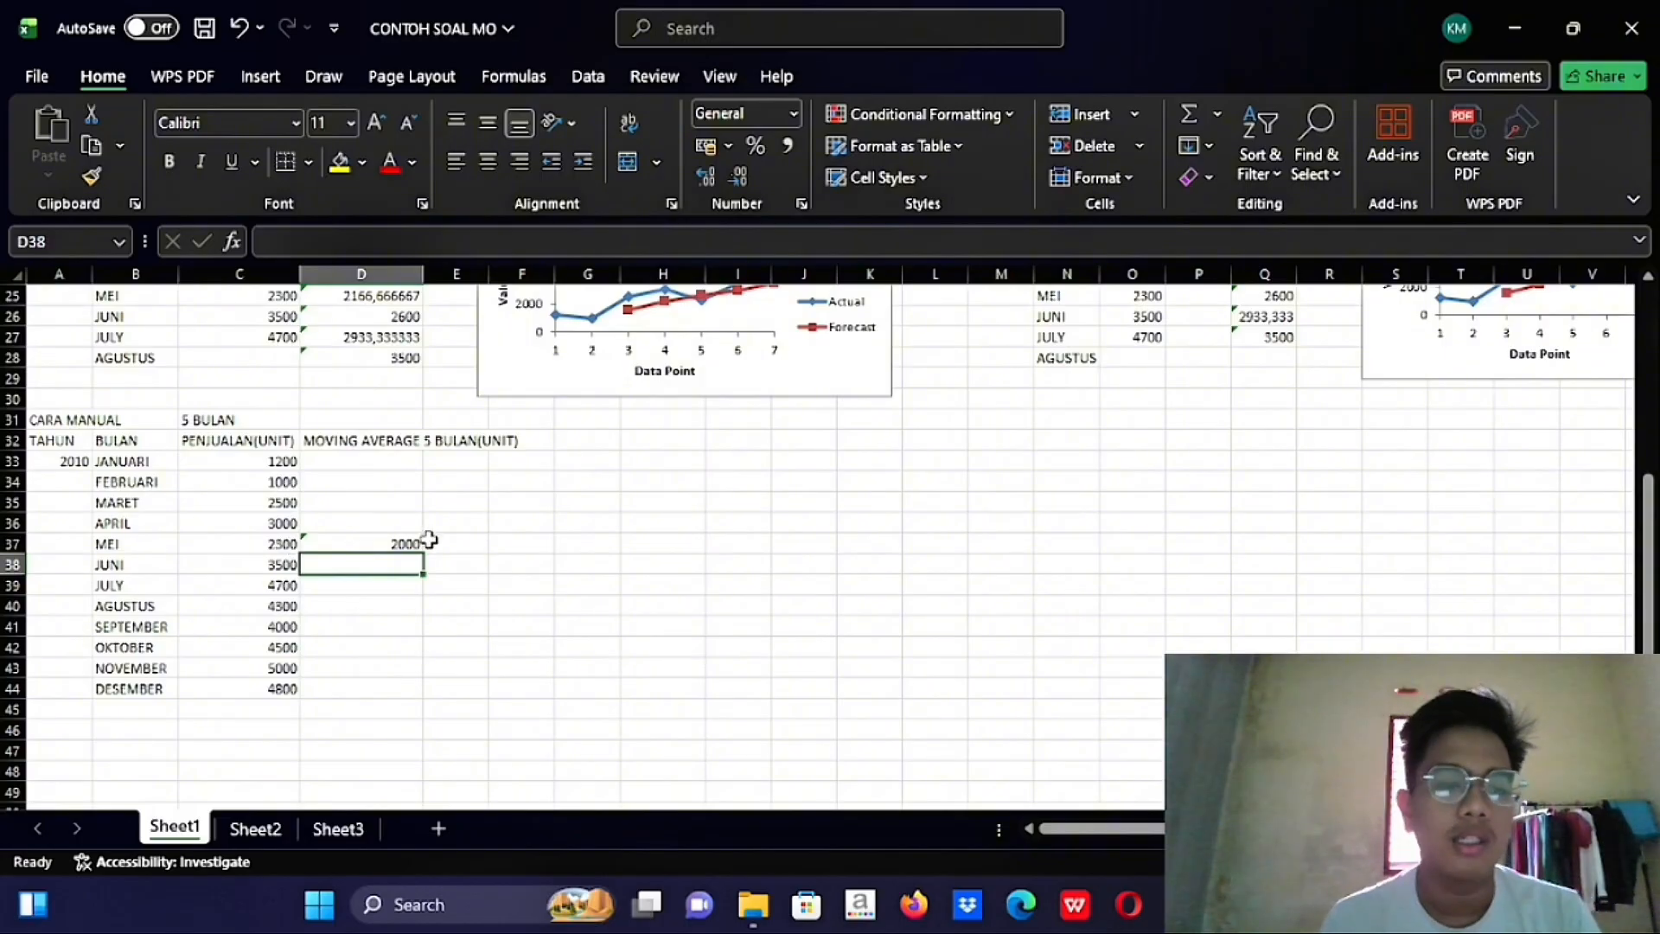
Fill the 5-month average formula from D37 down to the DESEMBER row, D44
left_click(421, 544)
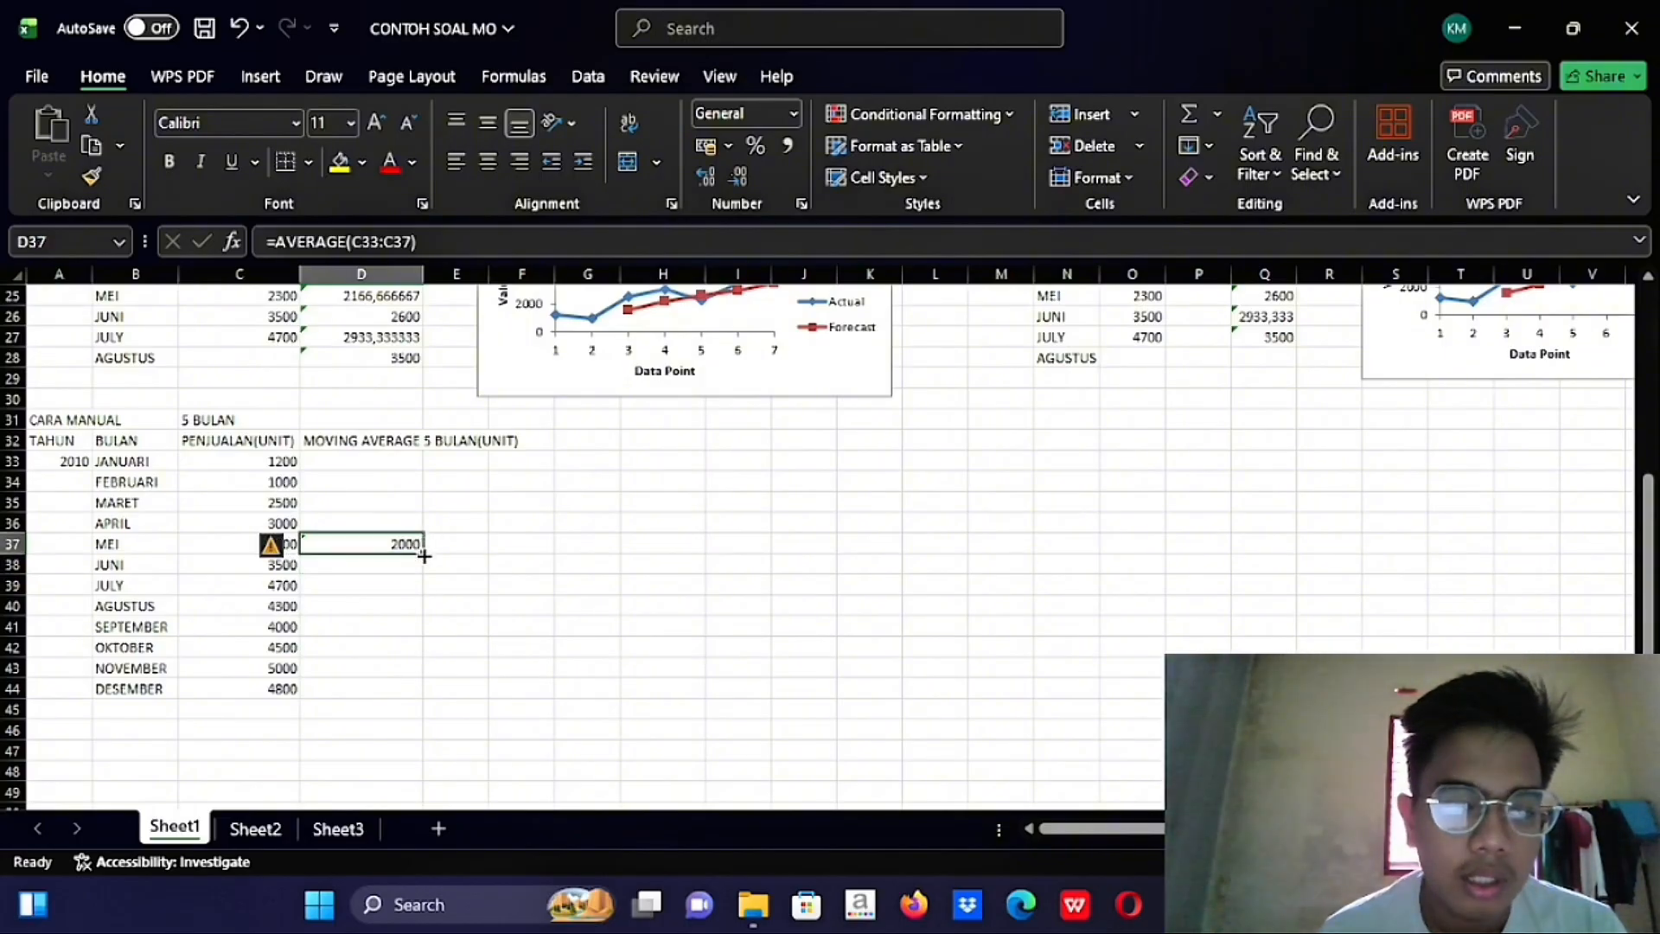
left_click_drag(423, 553, 411, 699)
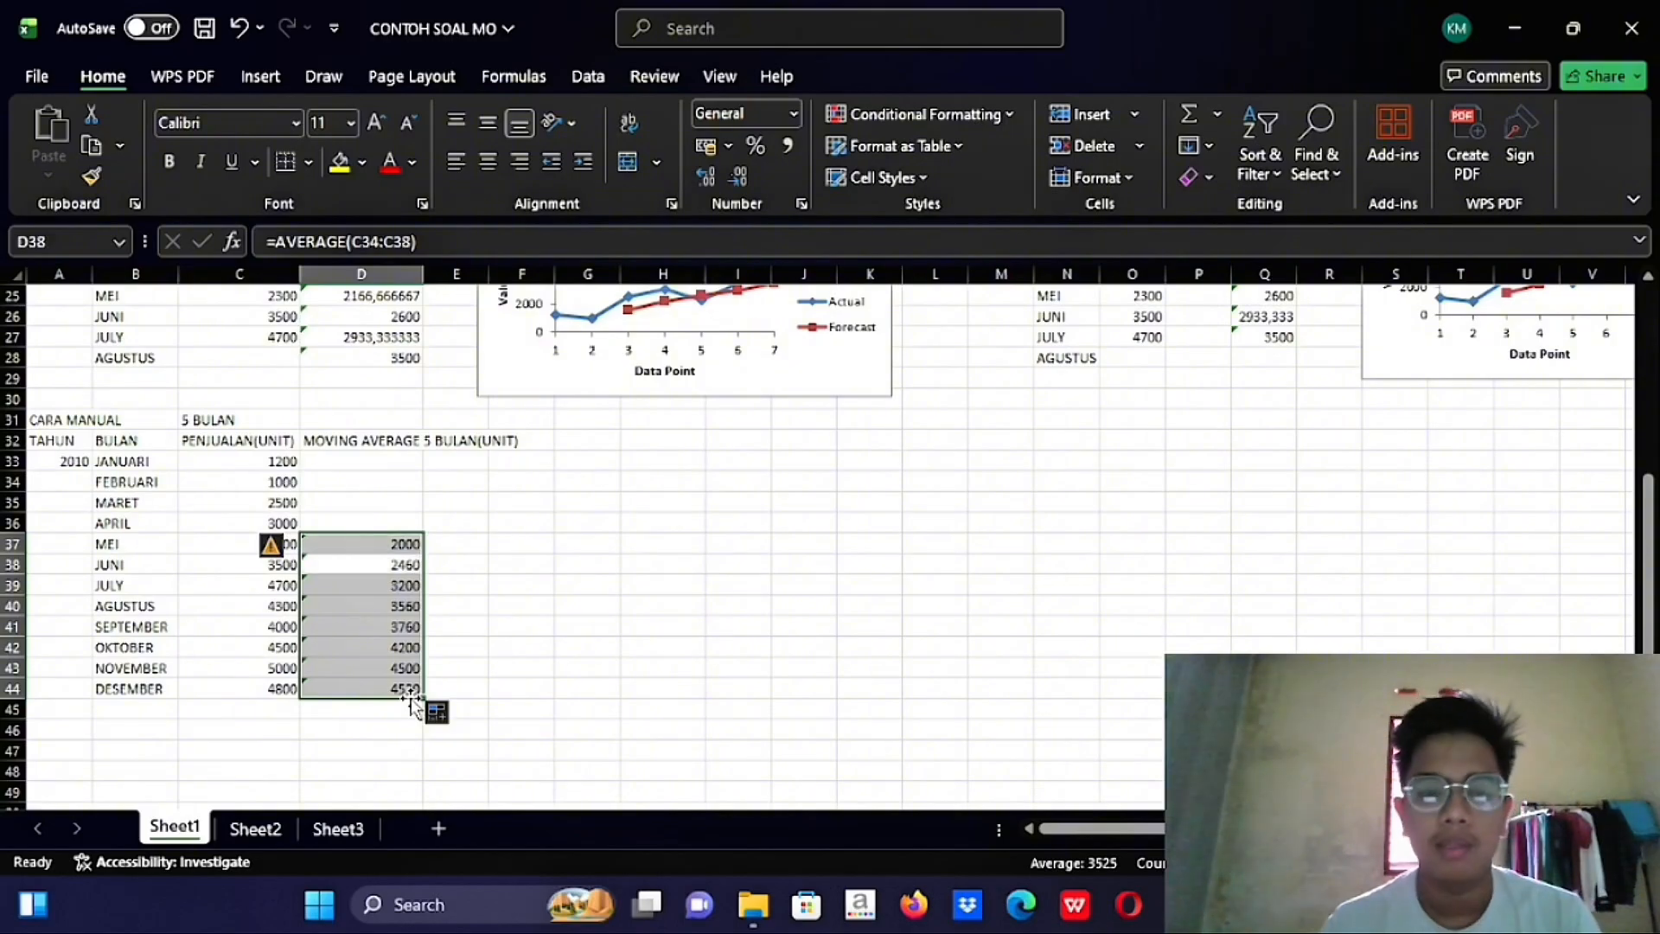
left_click(503, 565)
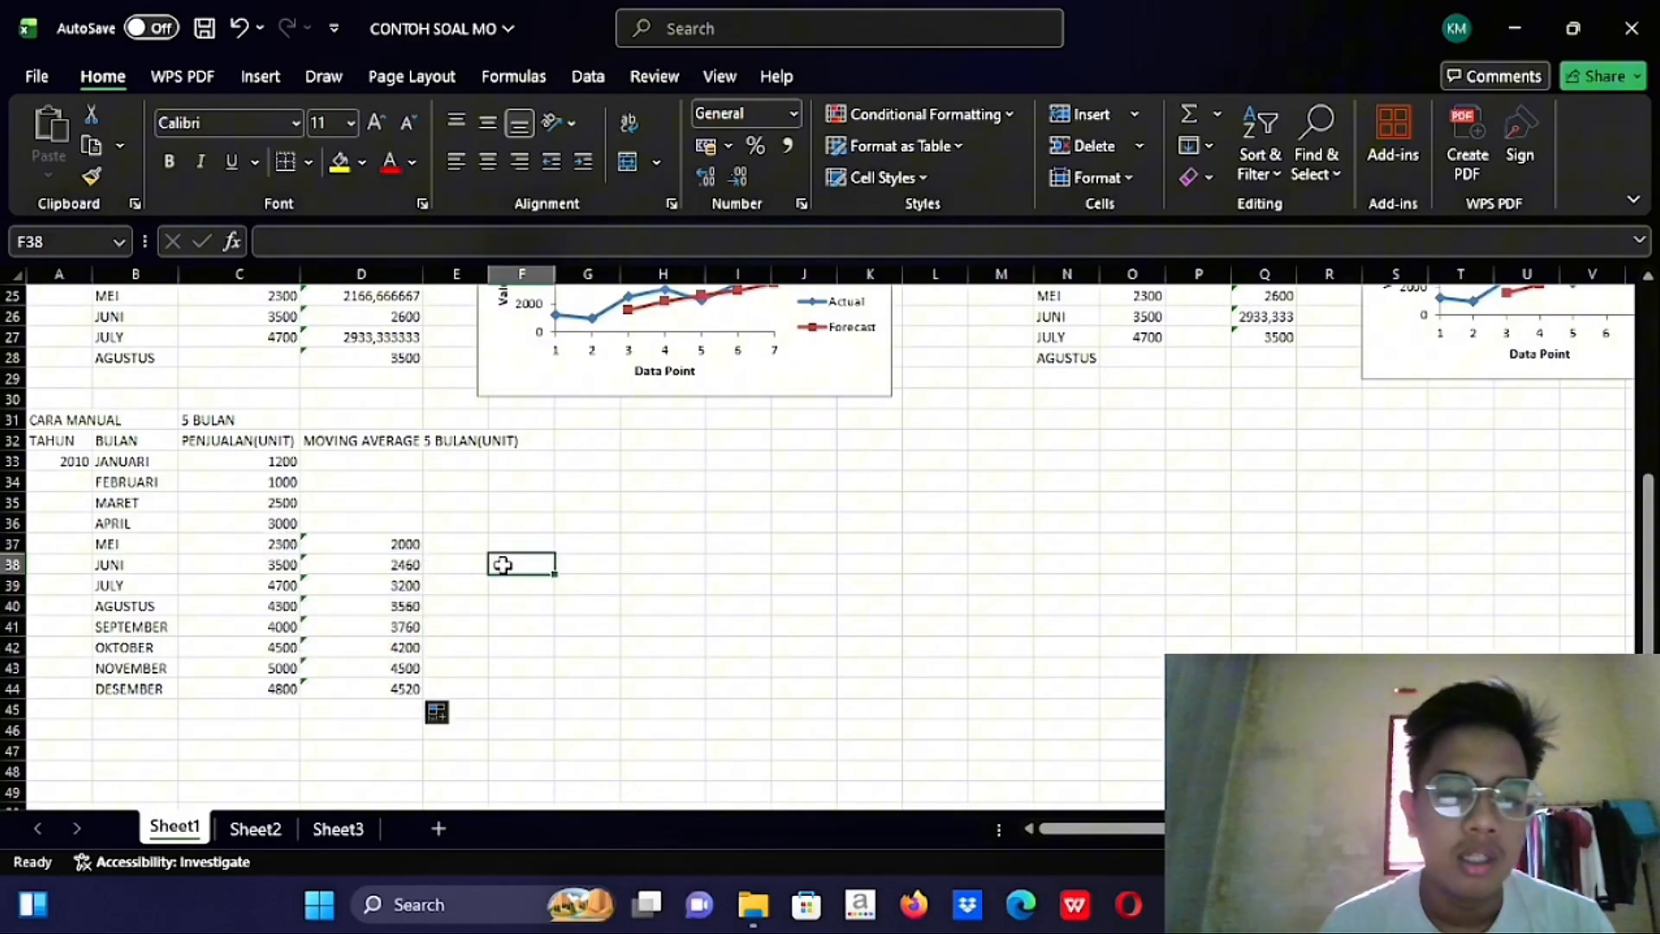
Open the average formula in D37 to inspect its source range, and restore its cleared contents
left_click(409, 541)
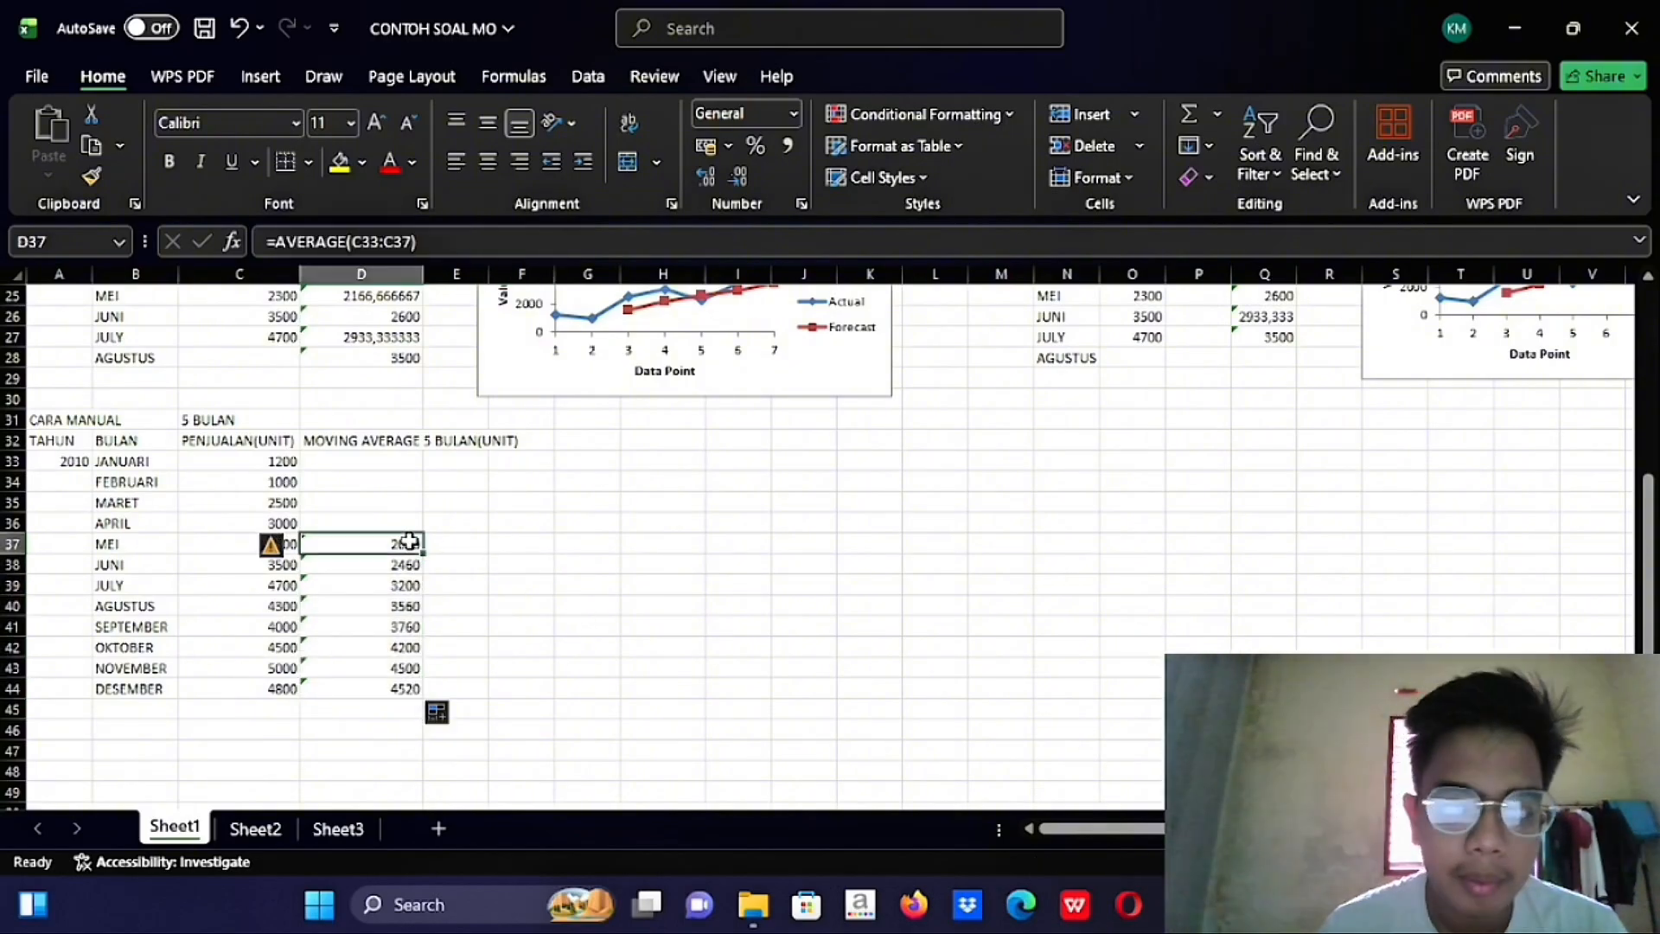
double_click(410, 542)
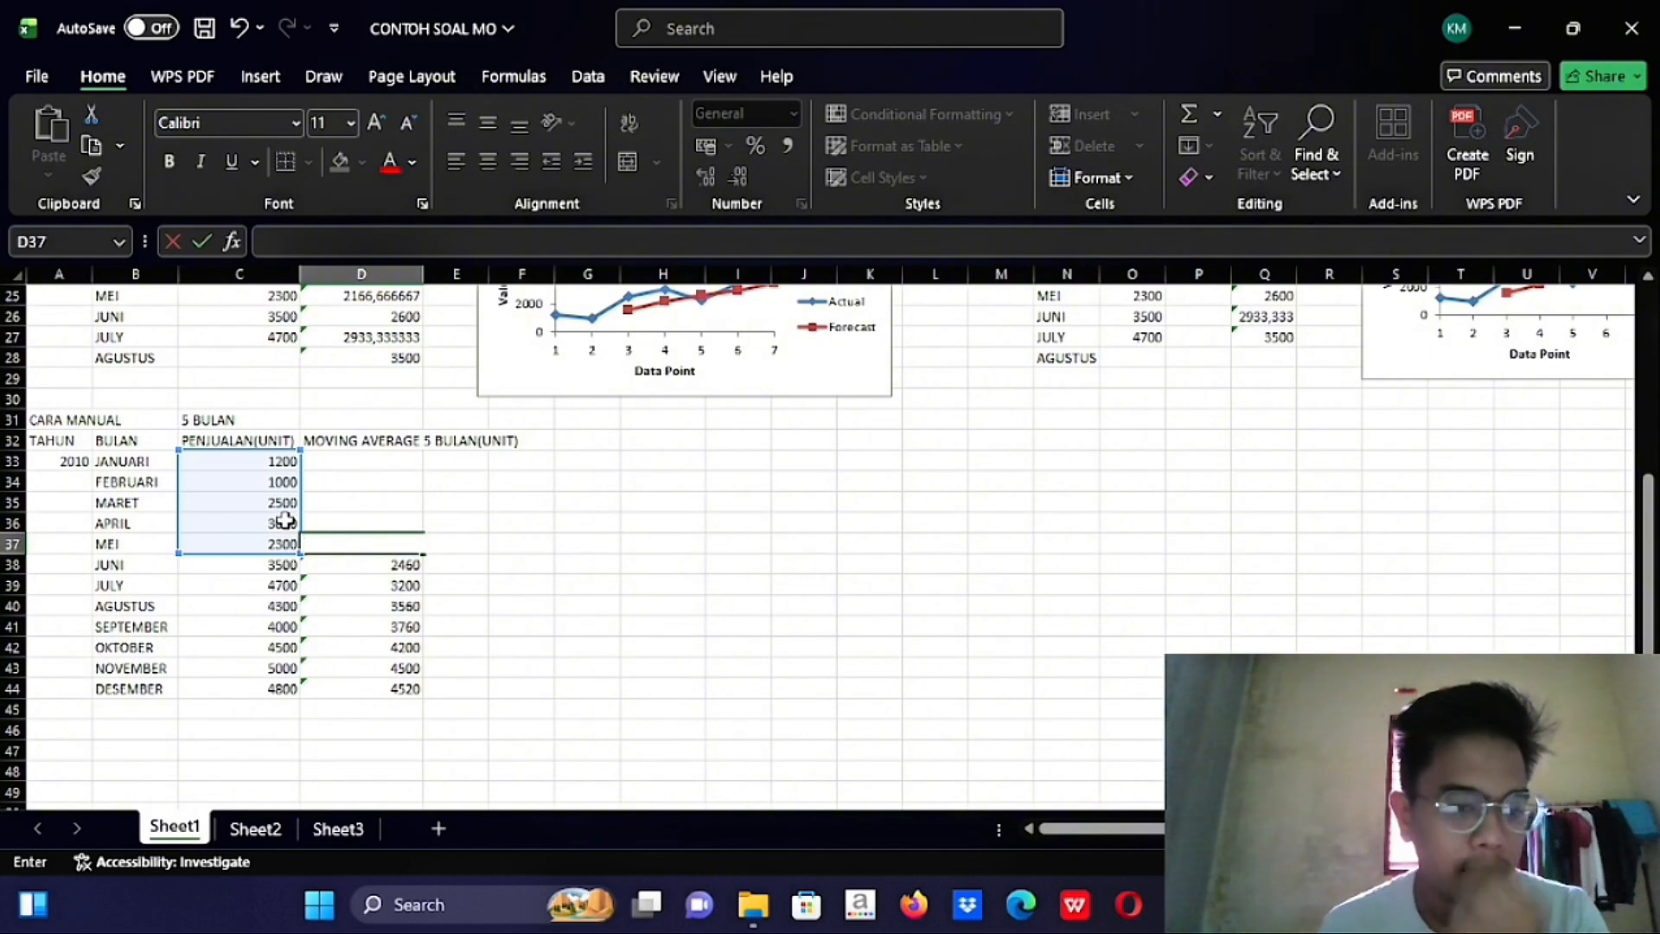
key("ctrl+z")
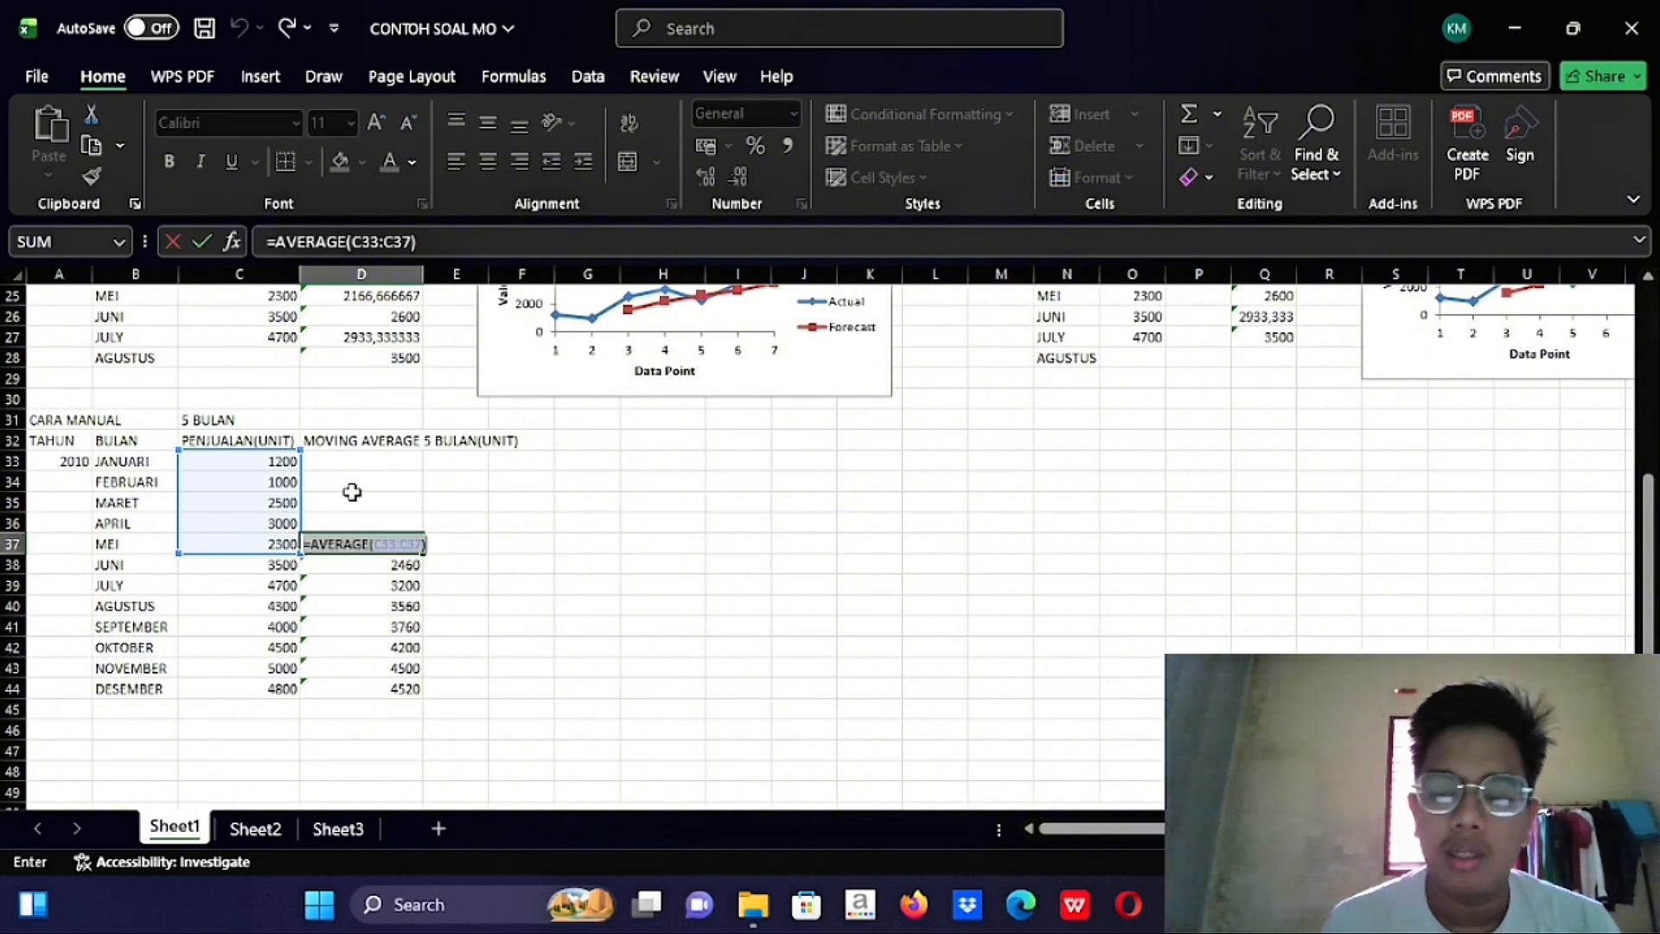
key("Return")
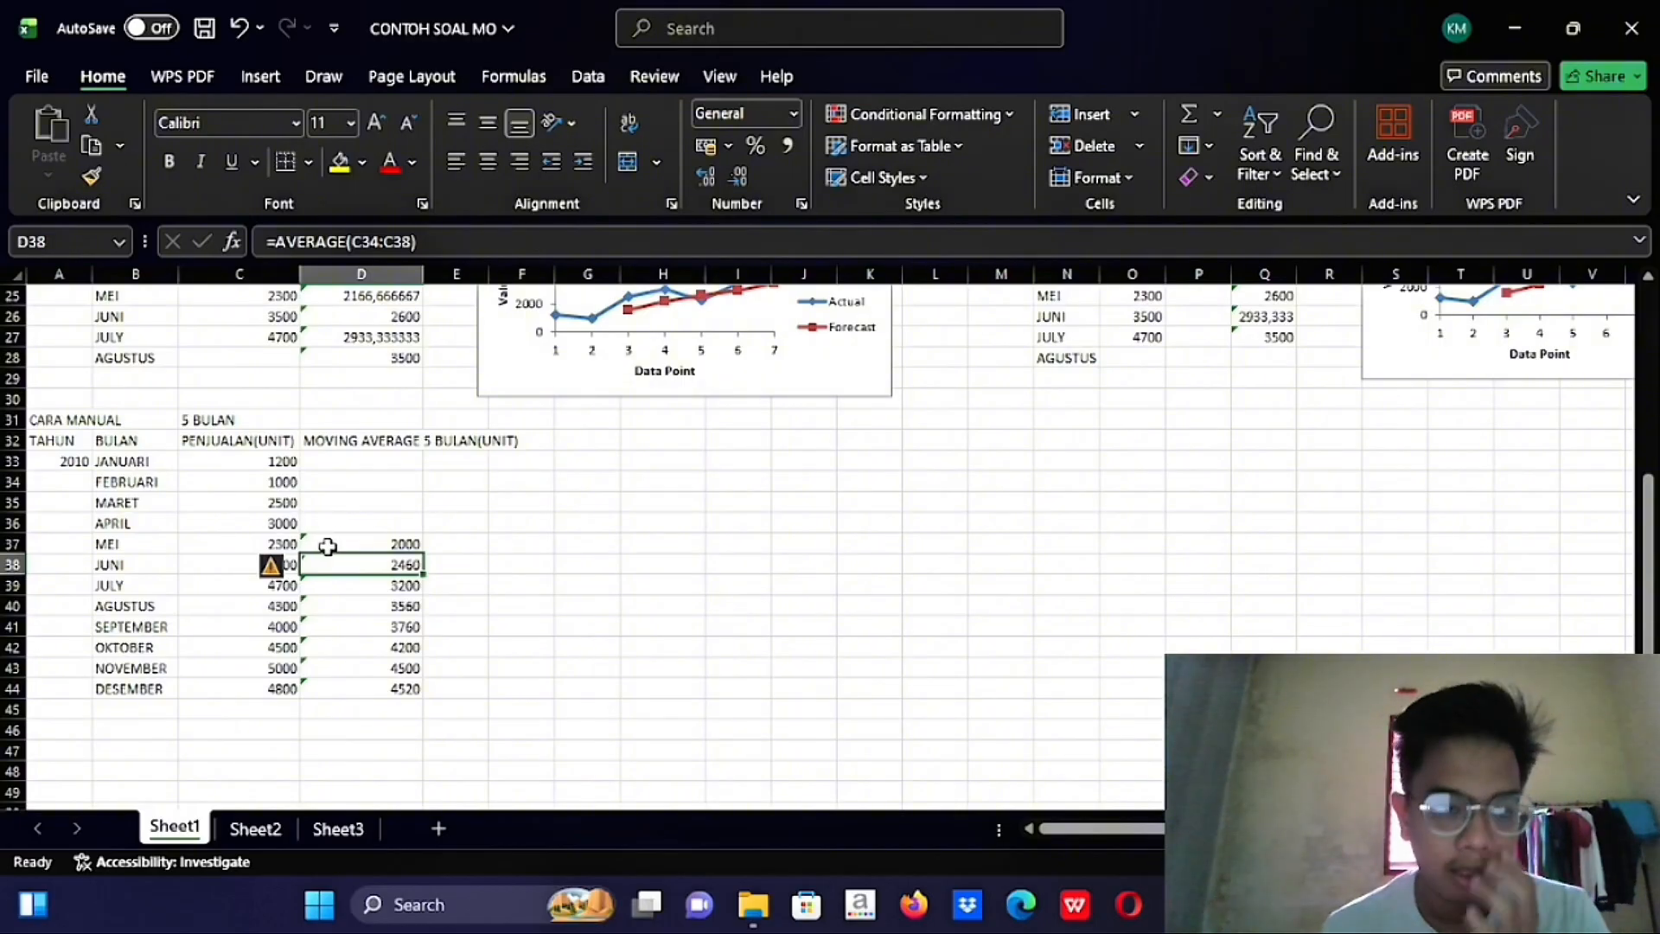
left_click(449, 549)
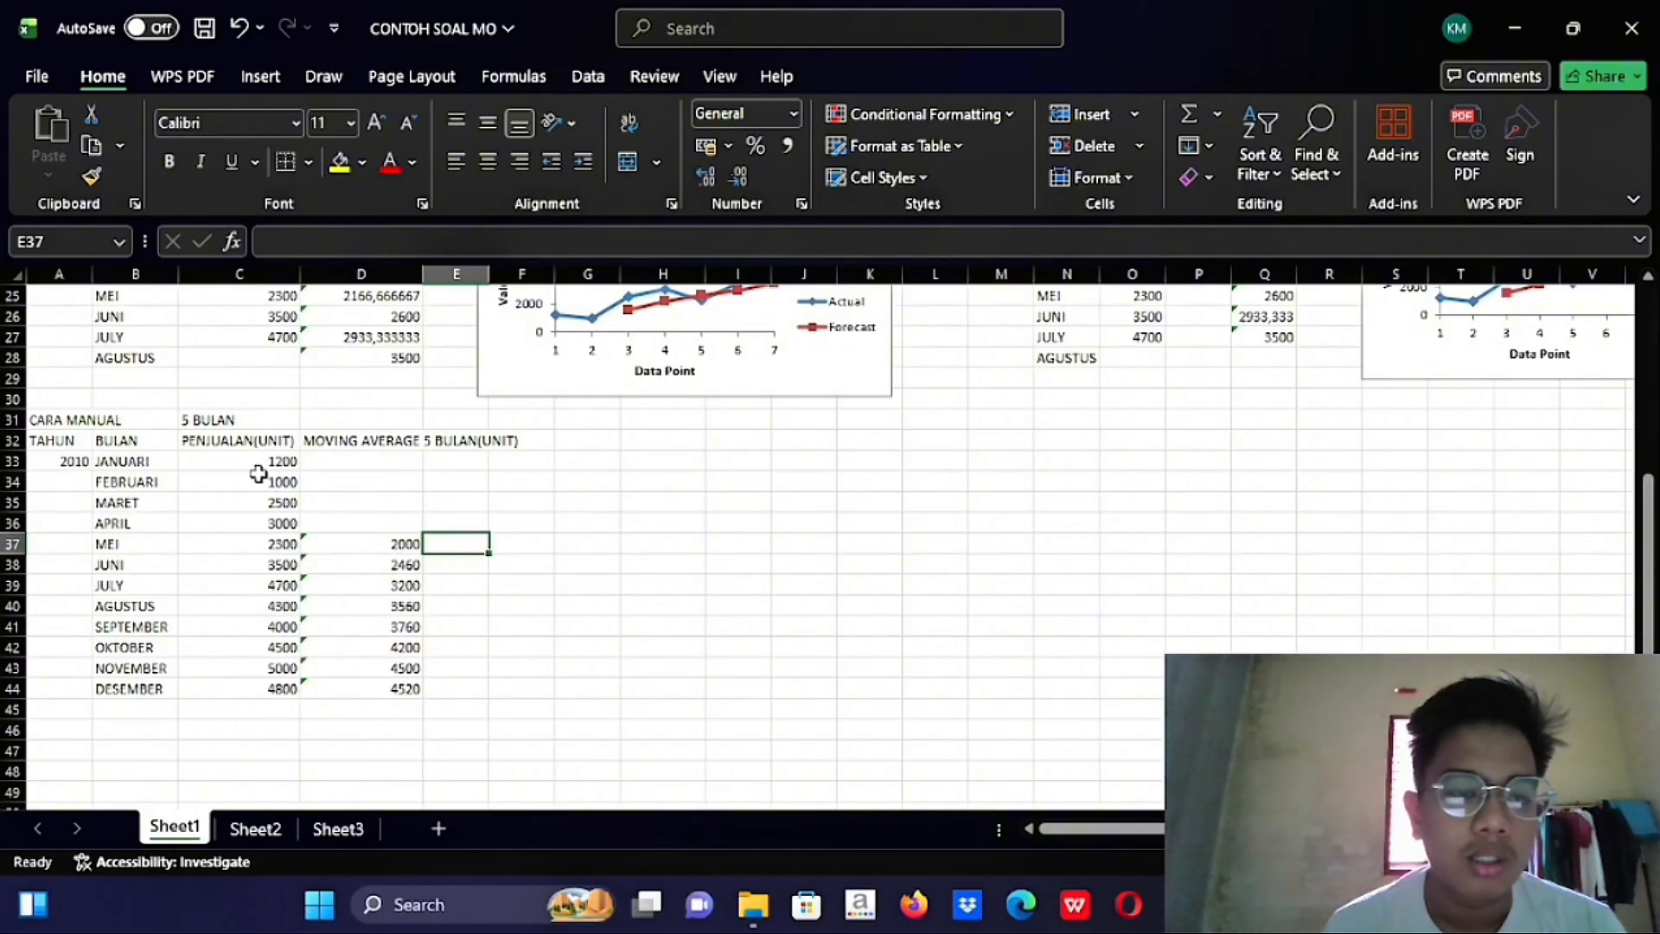
Insert a 2-D line chart with markers from the manual 5-month moving average table, A32:E44
left_click_drag(63, 436, 431, 688)
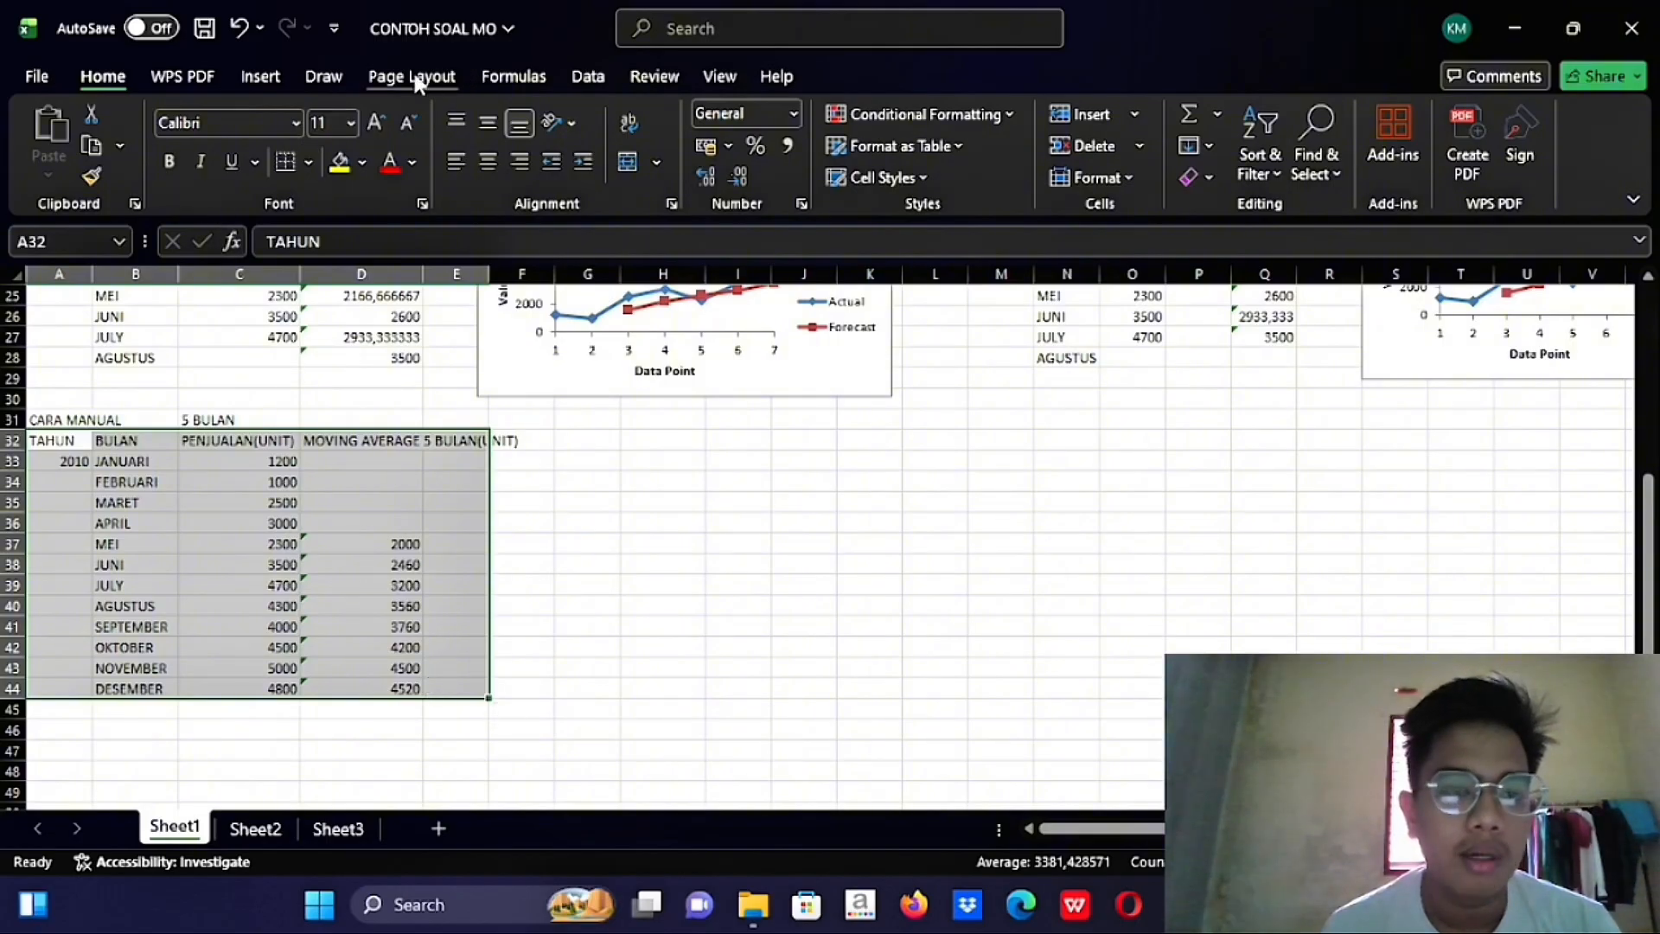
left_click(262, 74)
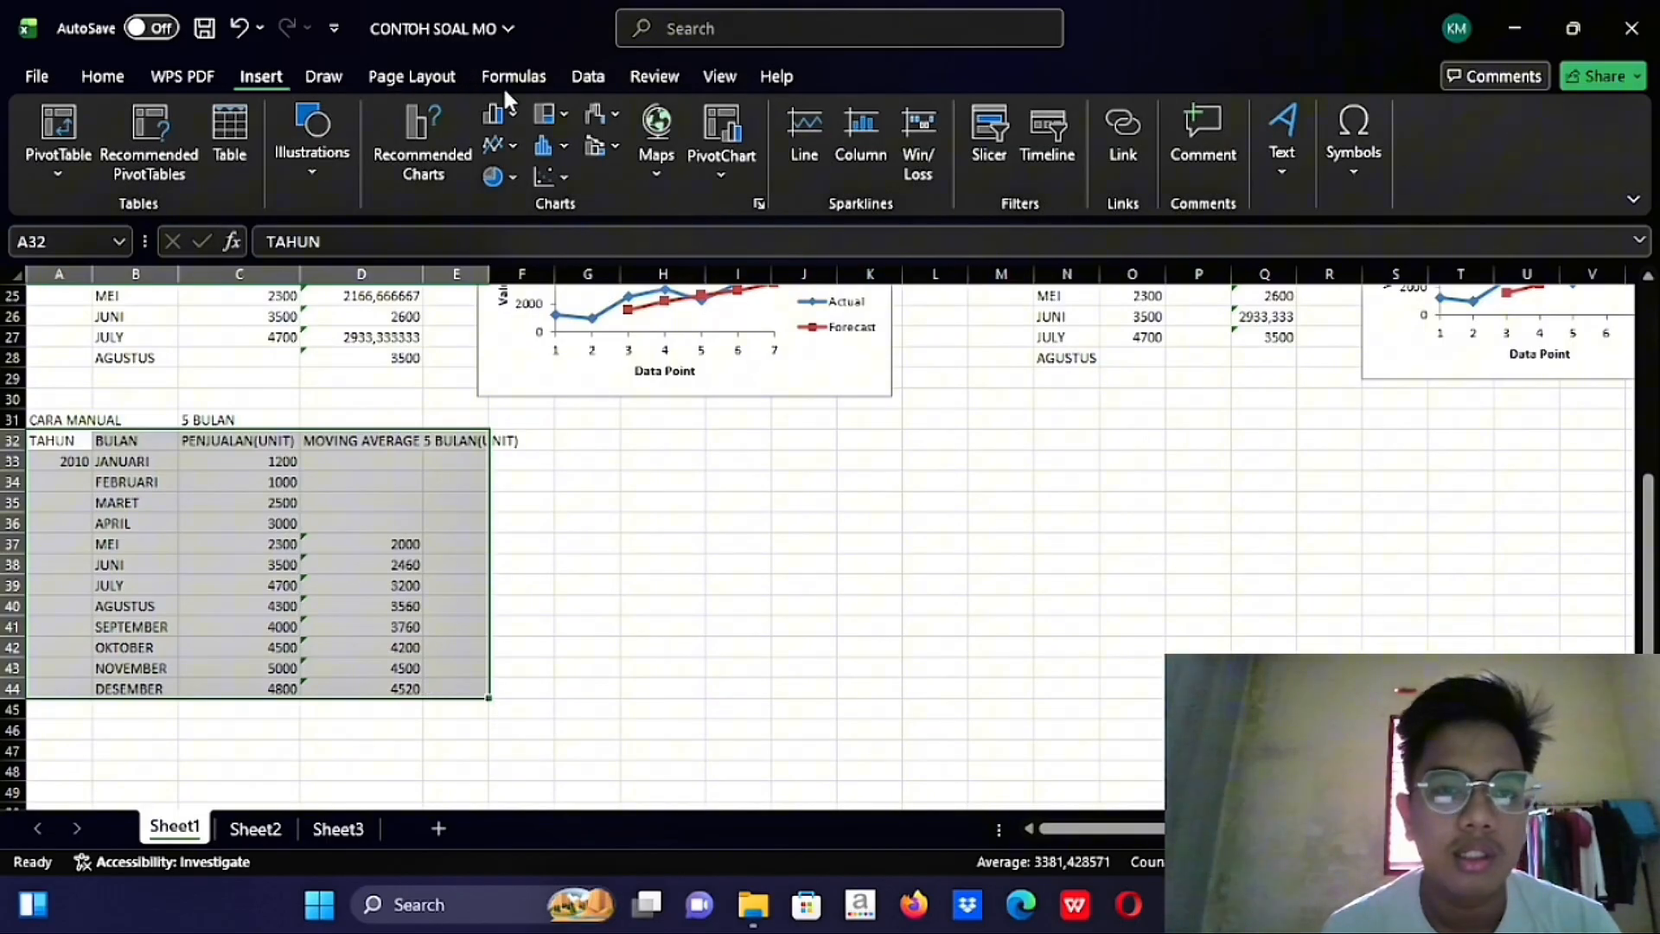
left_click(511, 145)
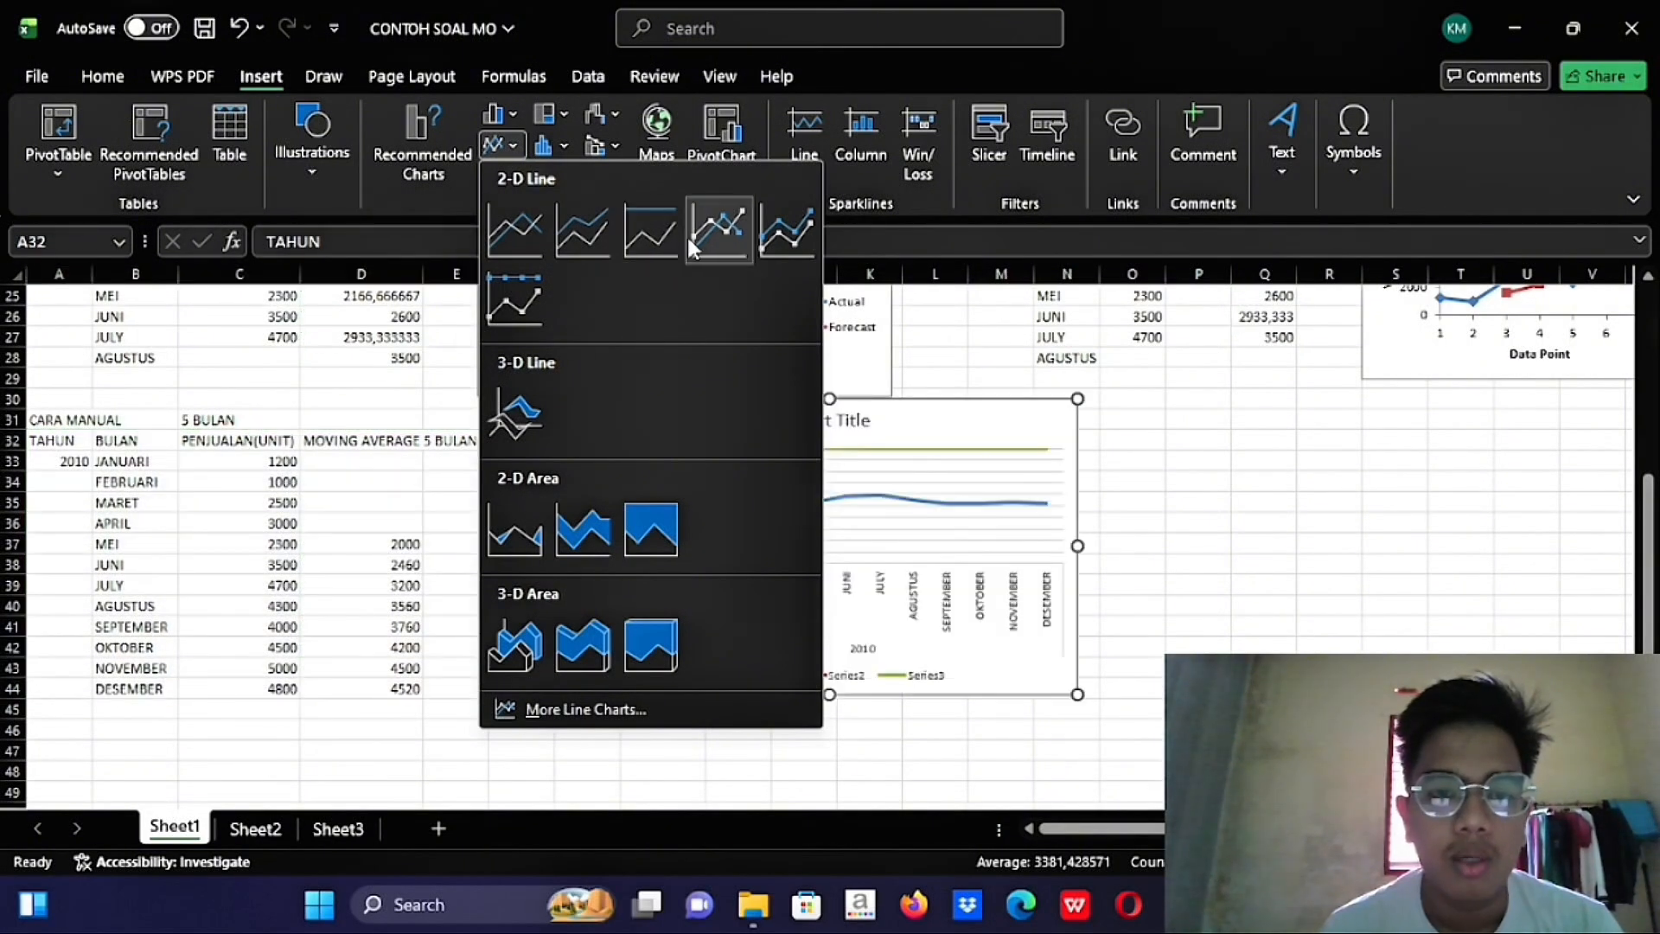
left_click(696, 235)
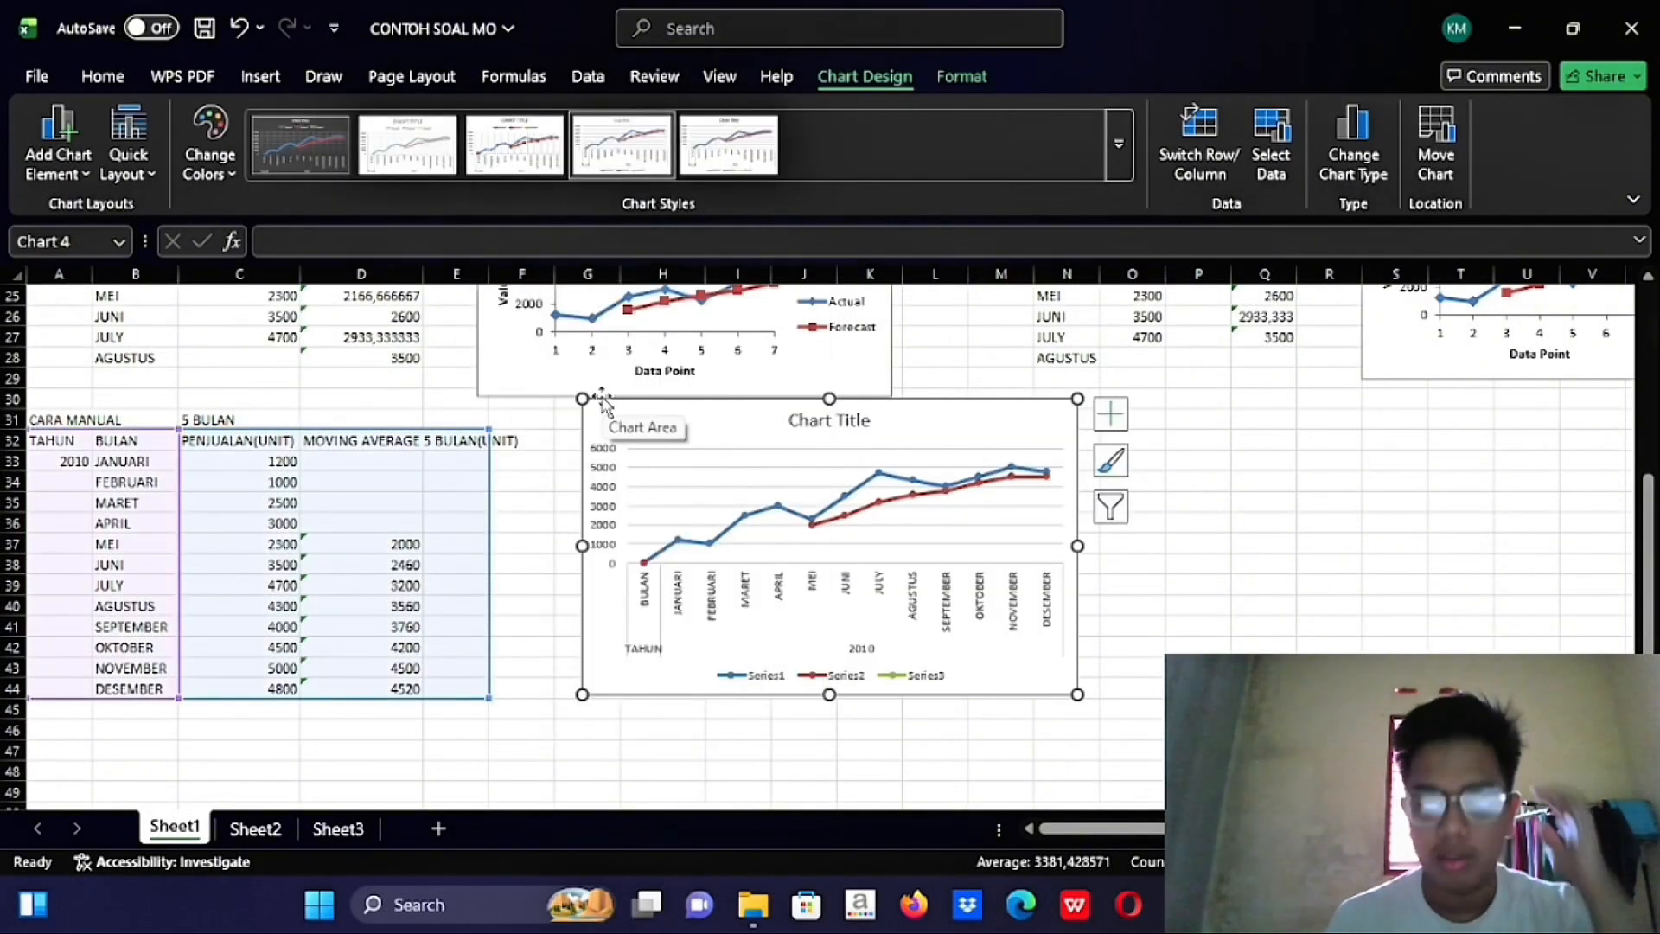
Move the new line chart beside the manual 5-month table and shrink it slightly to fit the table rows
left_click_drag(609, 410, 581, 440)
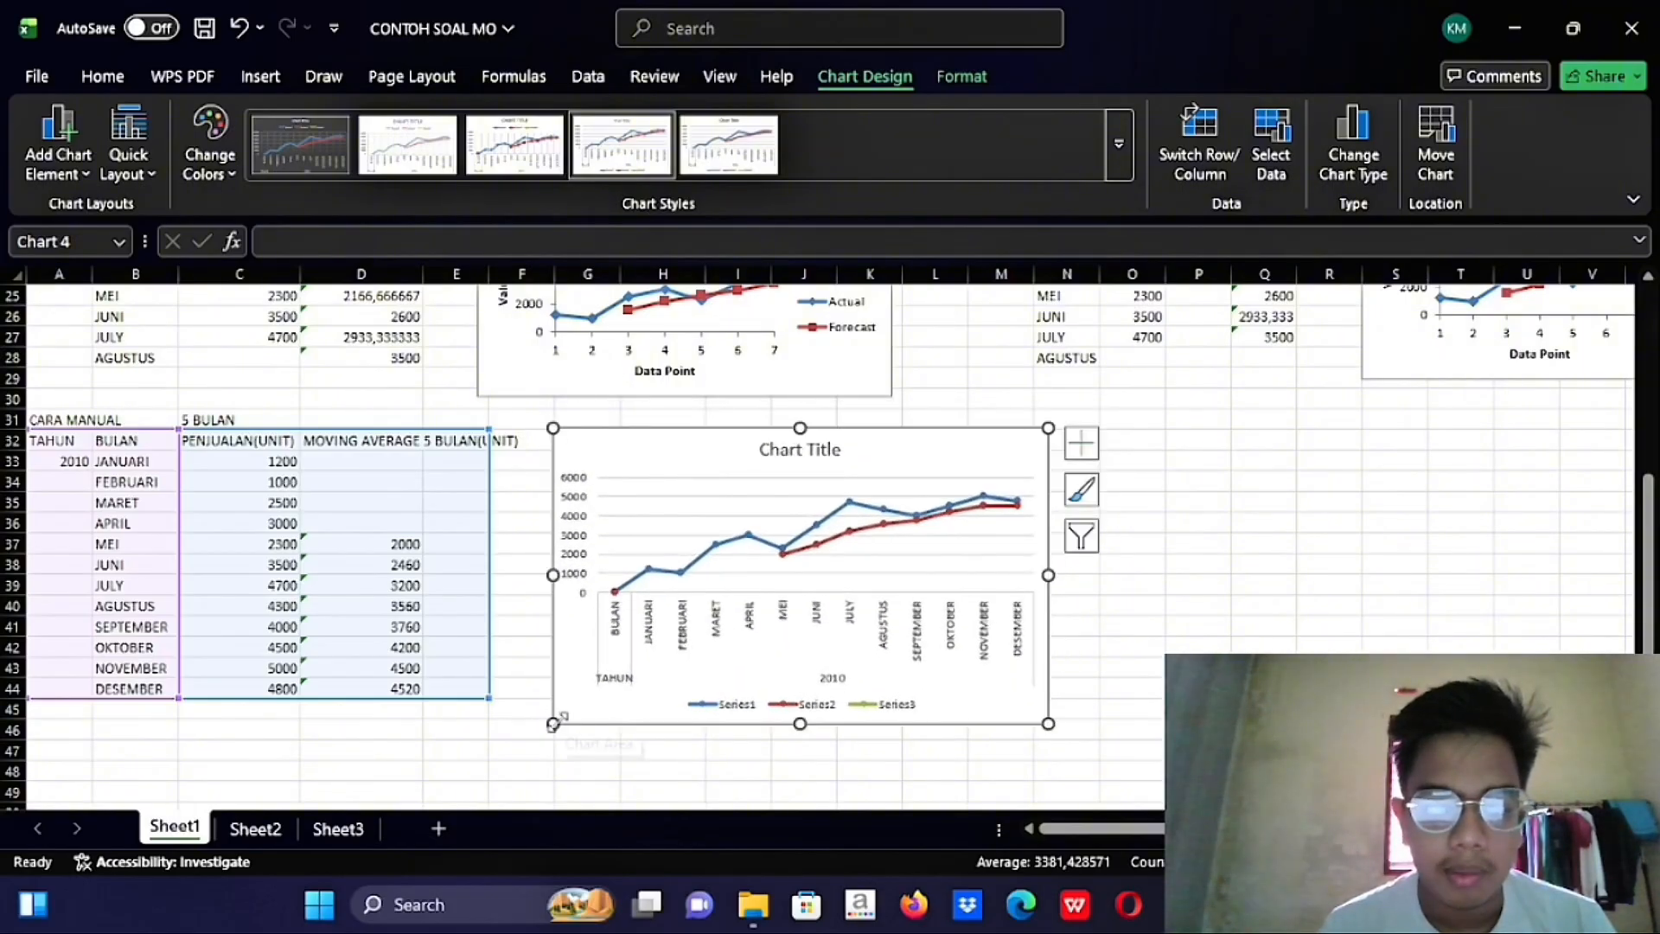
left_click_drag(553, 722, 571, 703)
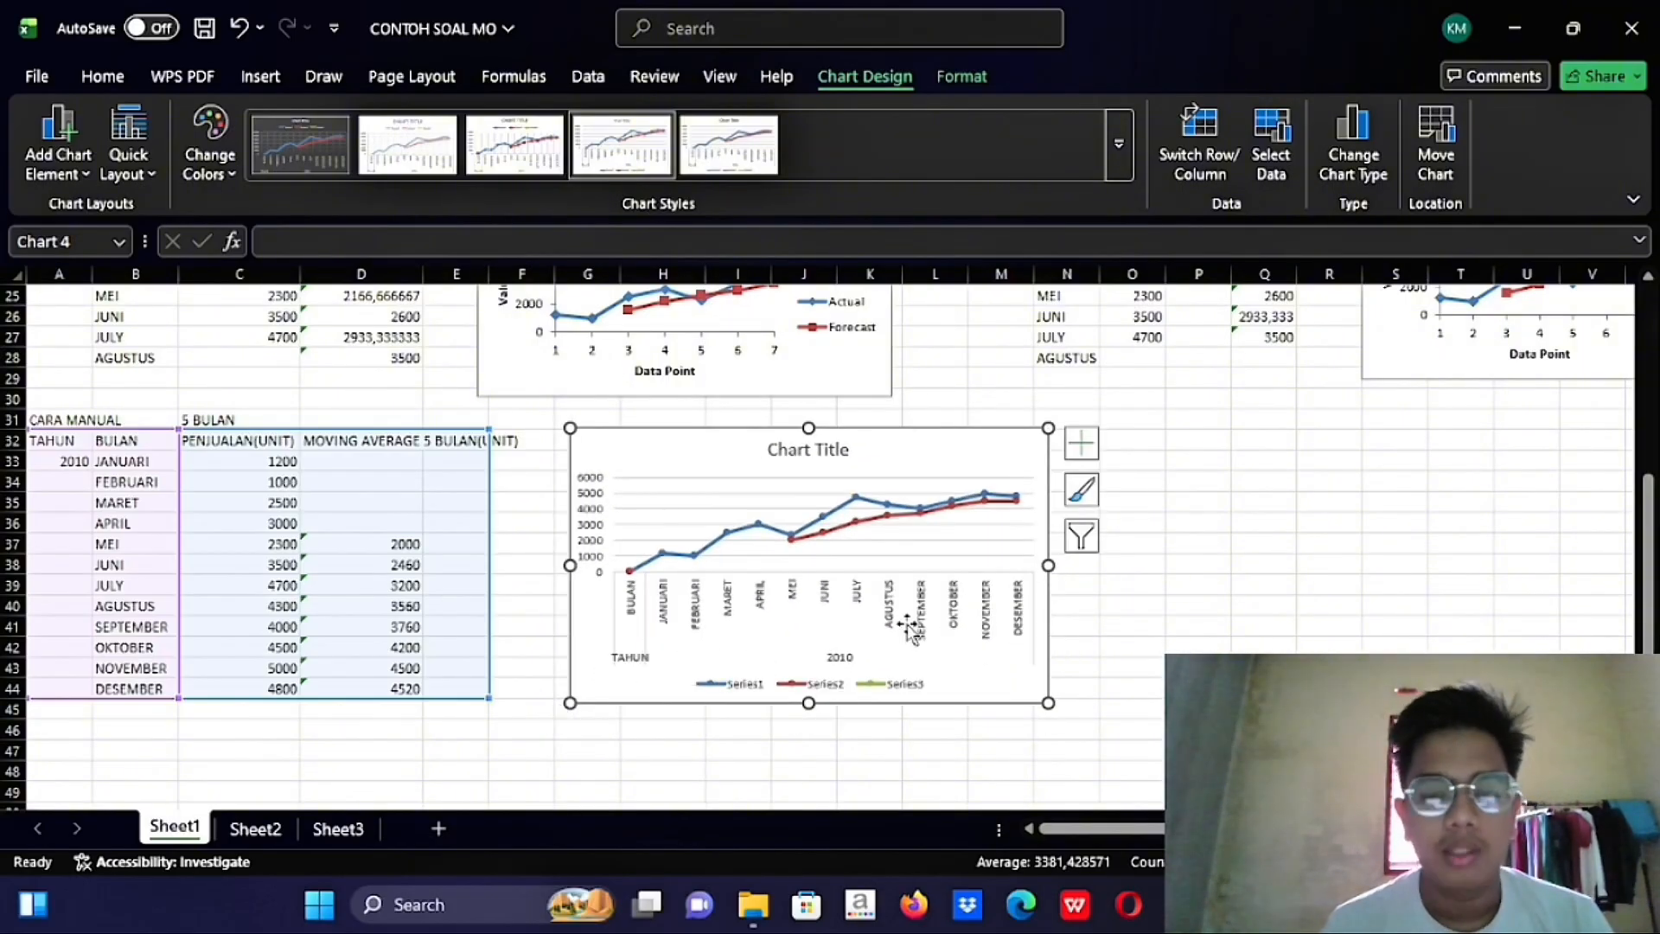
scroll(585, 593, "down", 3)
left_click(523, 622)
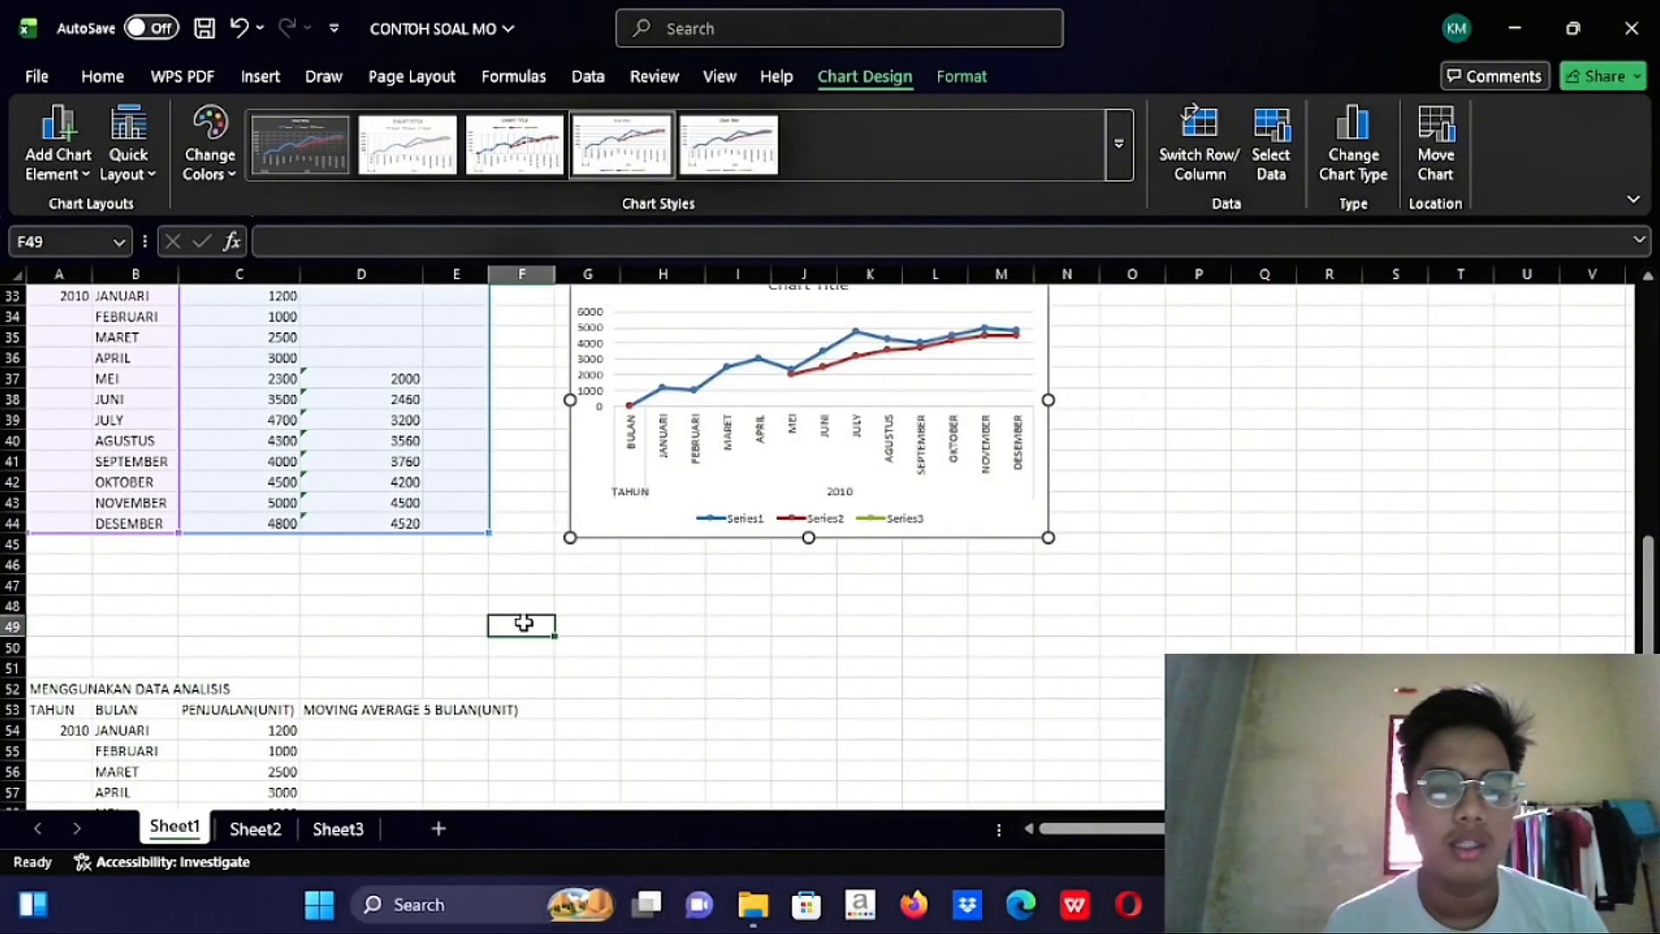
Start the Moving Average data analysis tool for the 5-month table under MENGGUNAKAN DATA ANALISIS
scroll(524, 623, "up", 3)
scroll(524, 622, "down", 7)
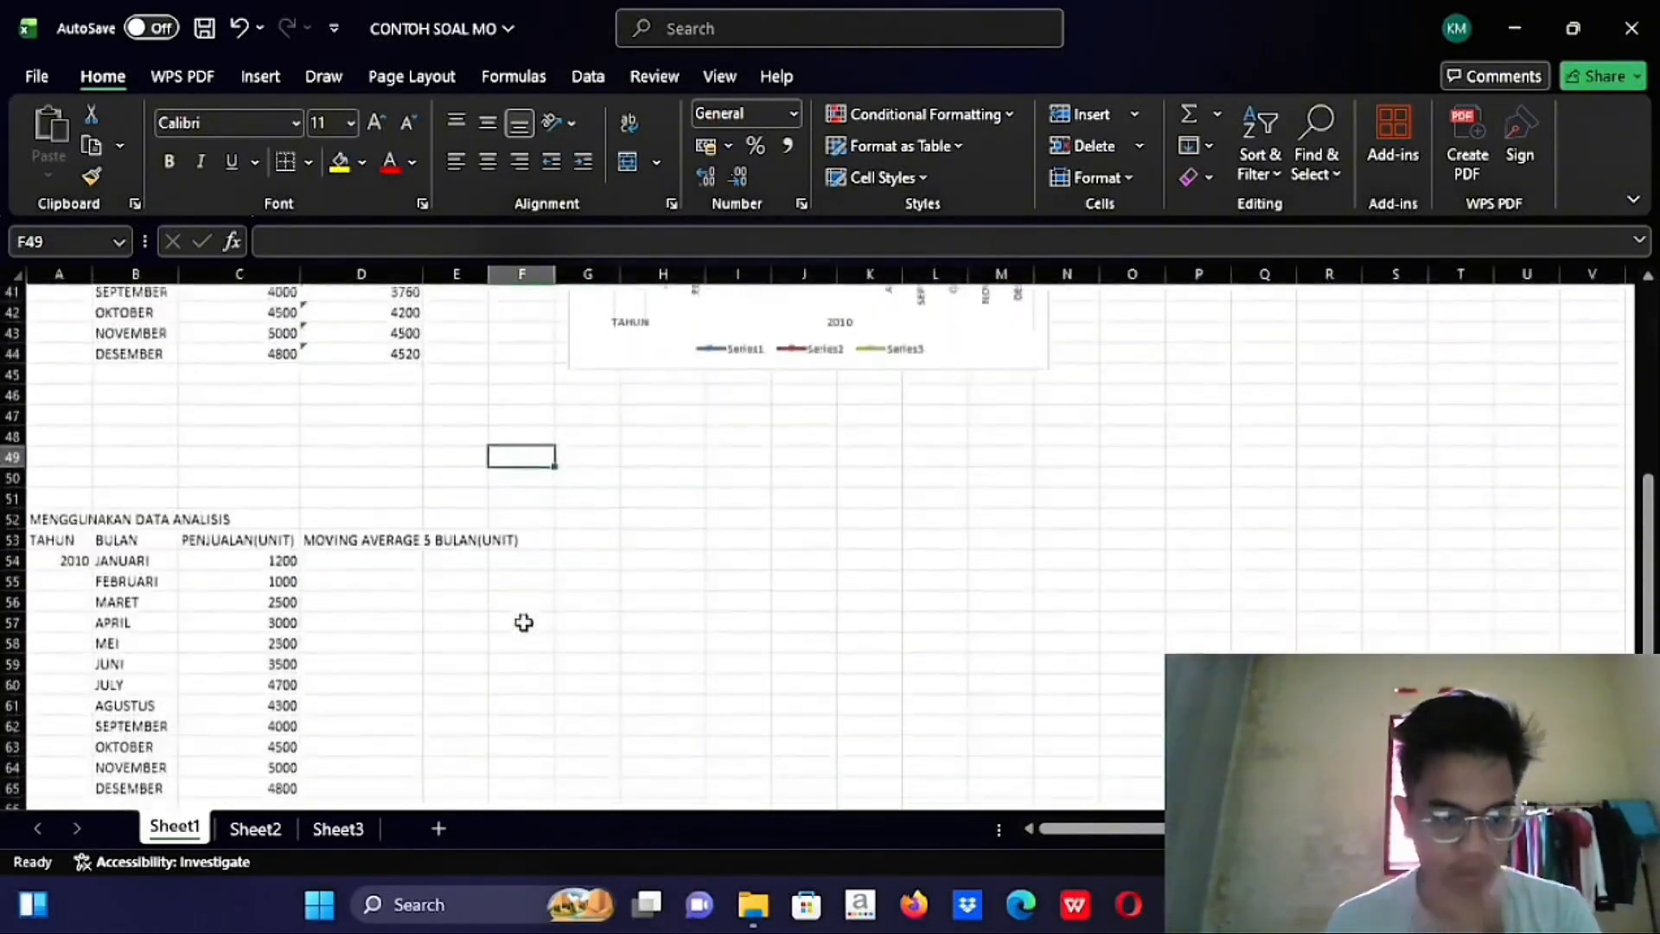
scroll(441, 572, "up", 3)
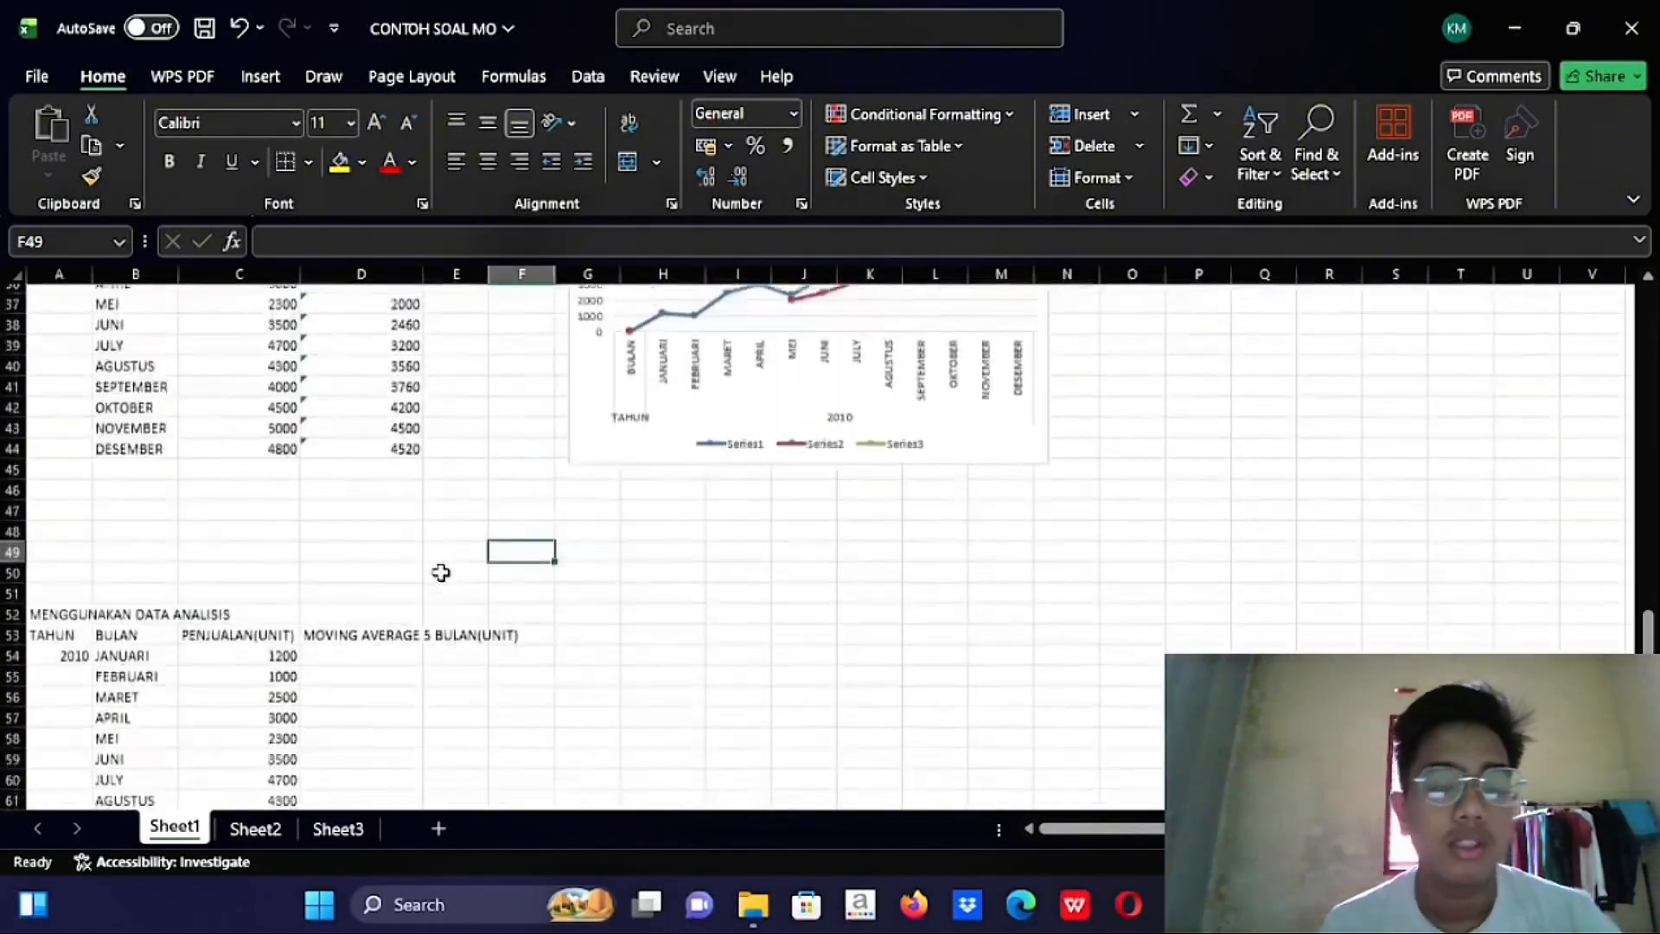
scroll(441, 573, "down", 6)
scroll(441, 572, "up", 3)
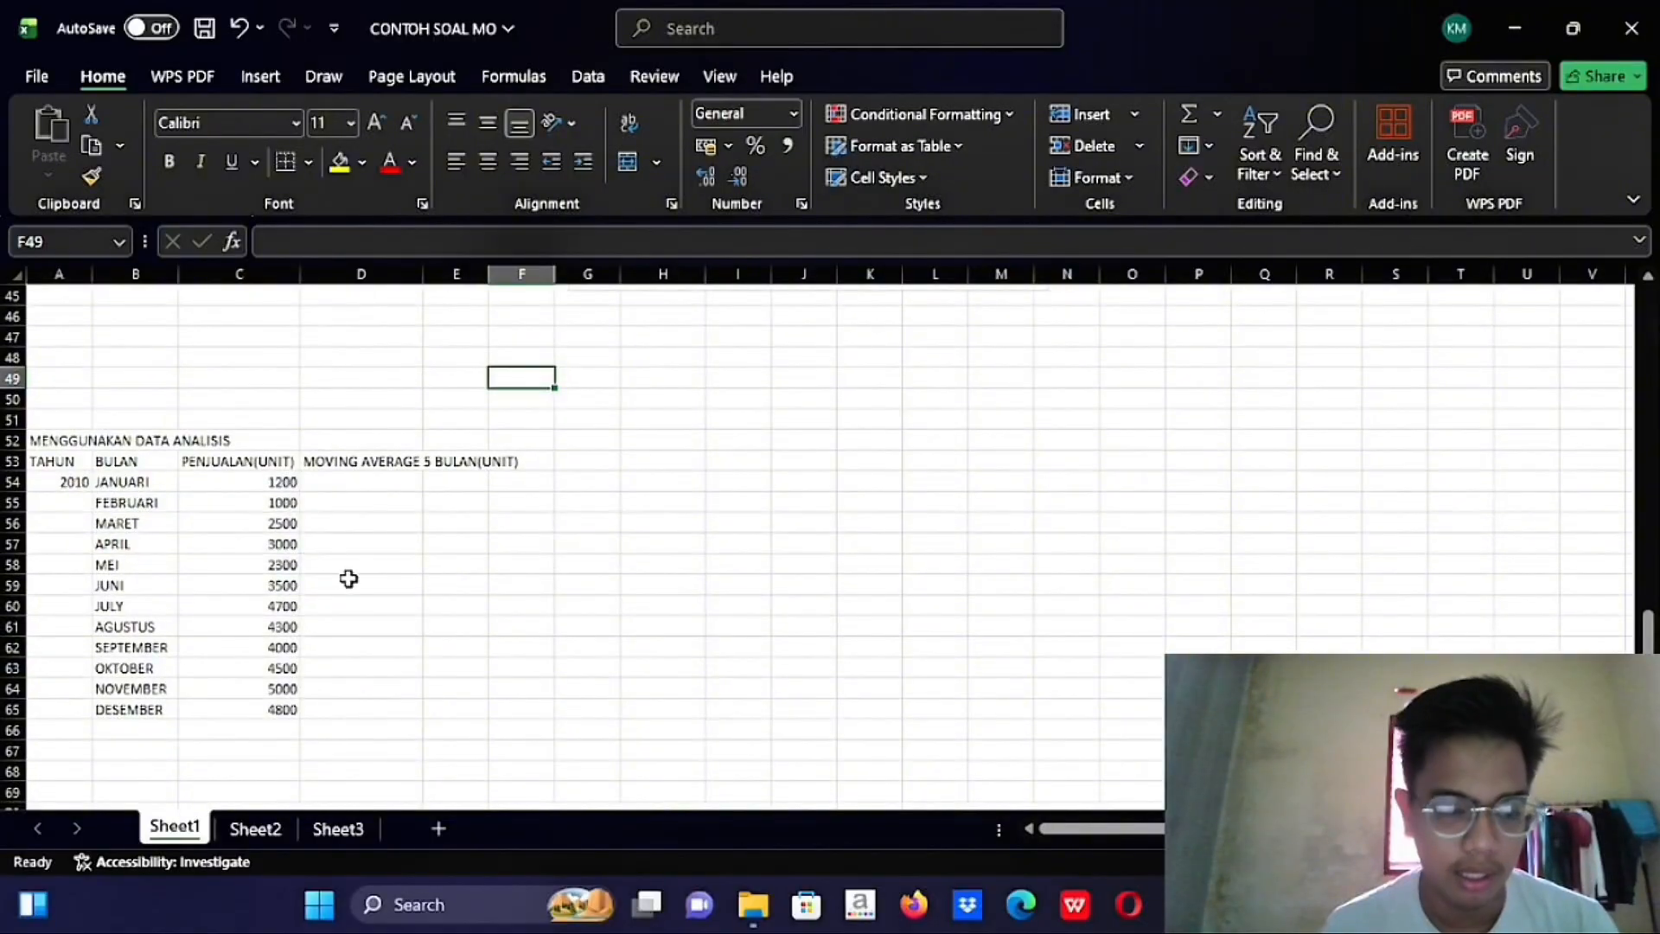
left_click(246, 501)
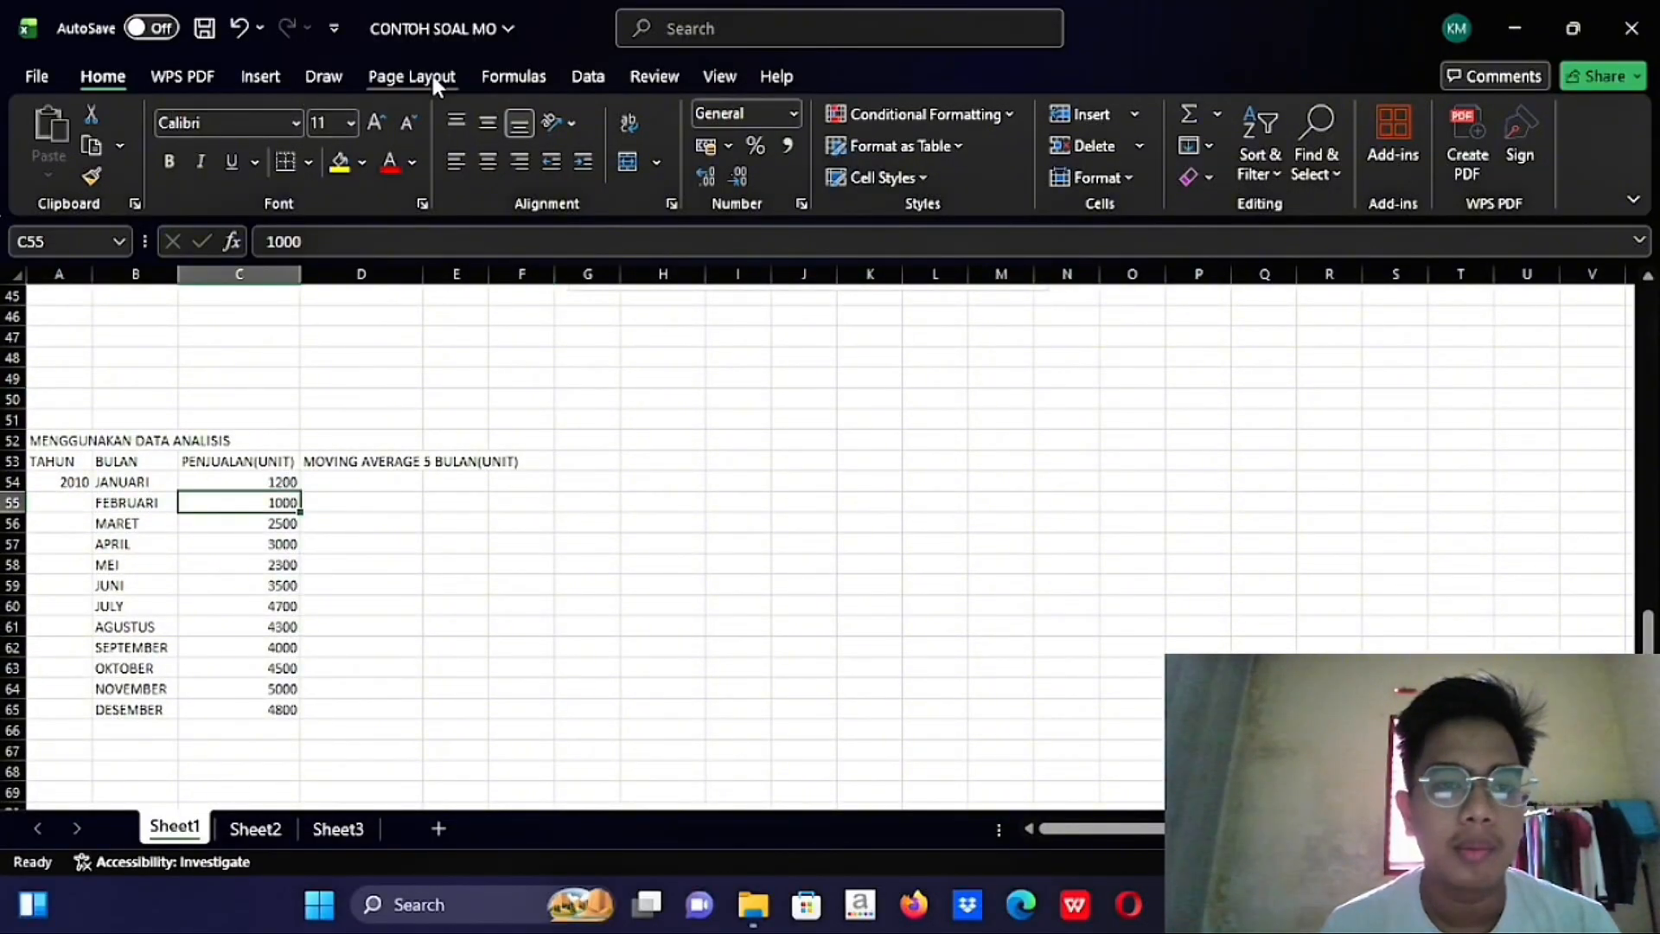
left_click(579, 76)
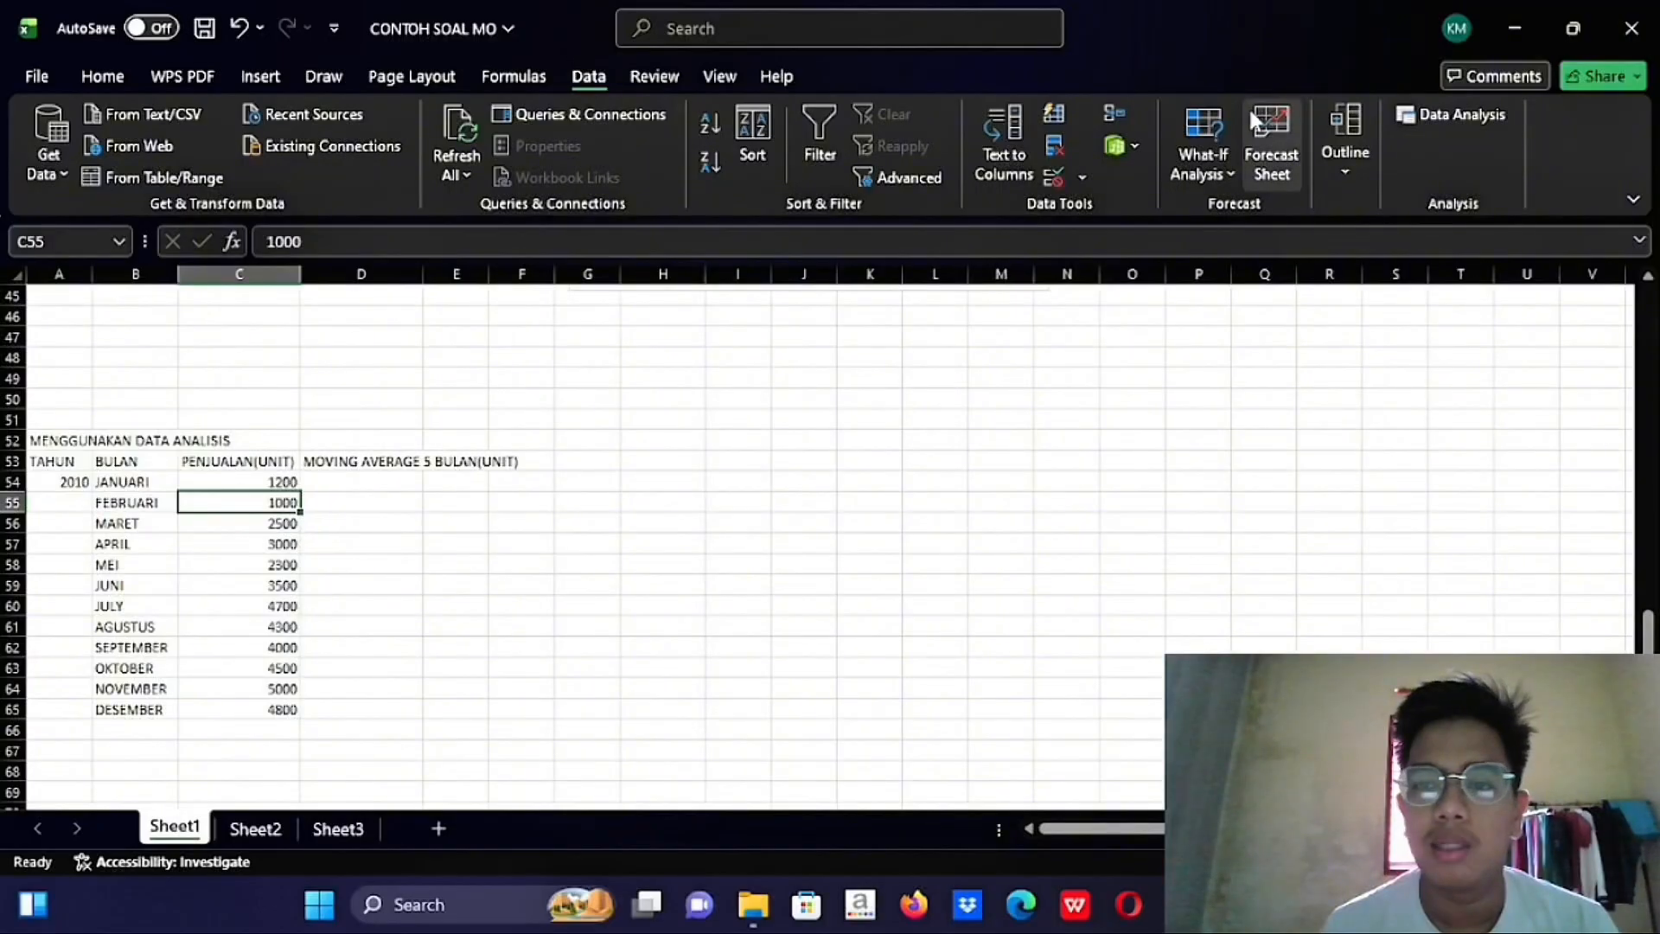
left_click(1475, 121)
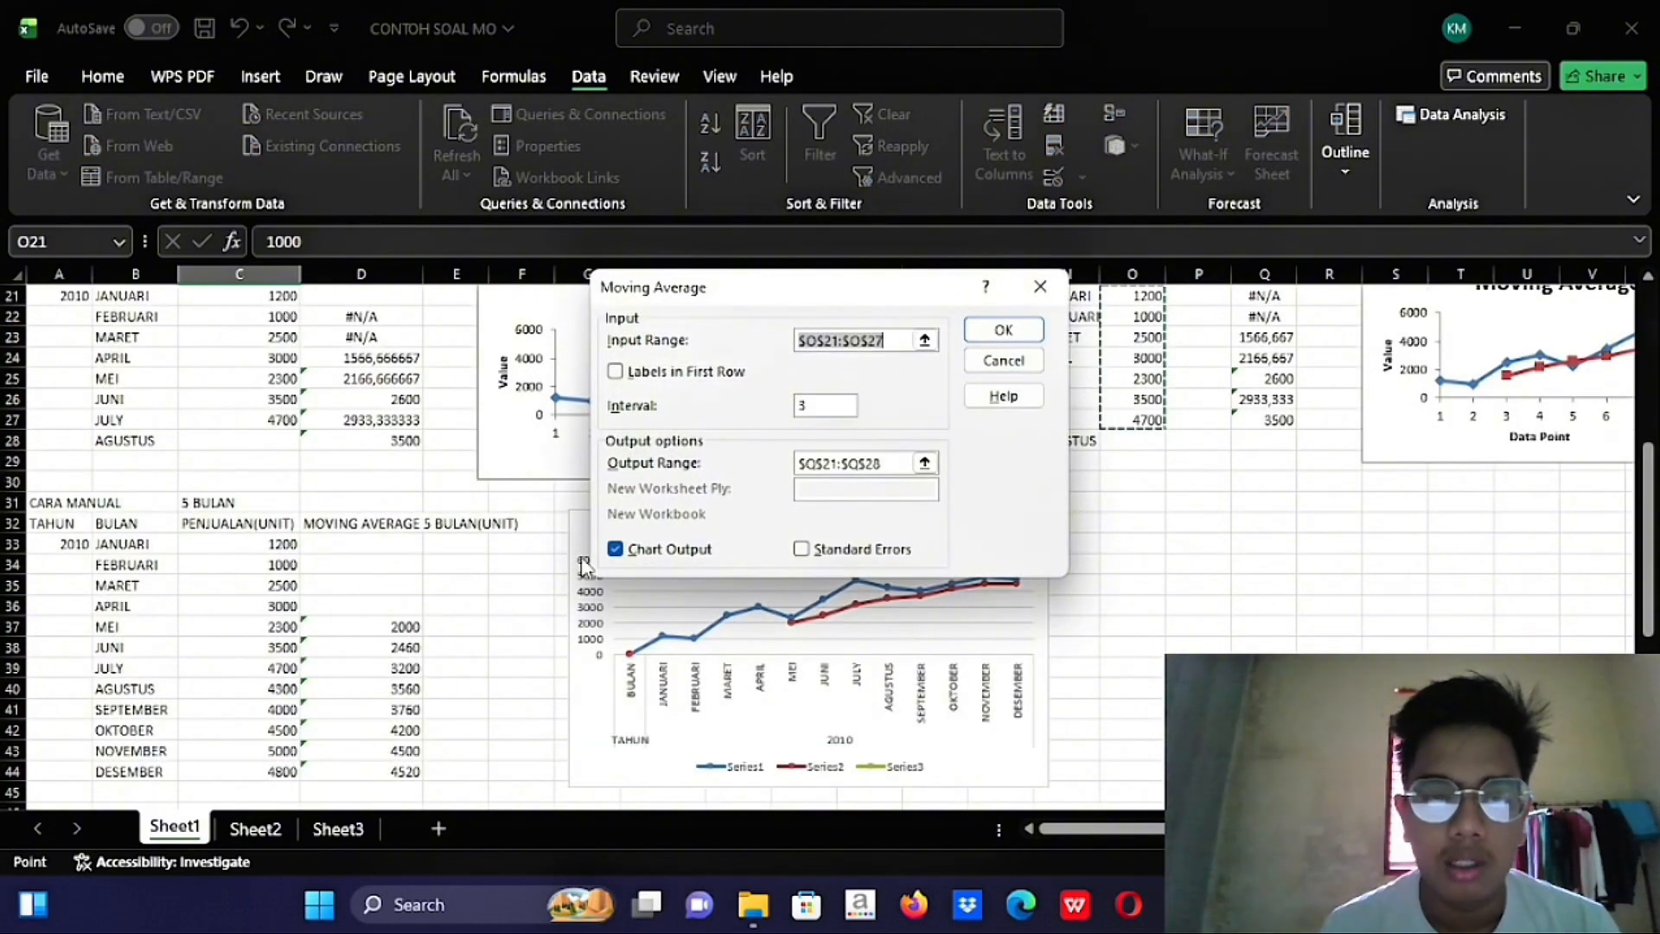
Set the moving average input range to the JANUARI to DESEMBER sales, $C$54:$C$65
left_click(925, 340)
scroll(510, 507, "down", 10)
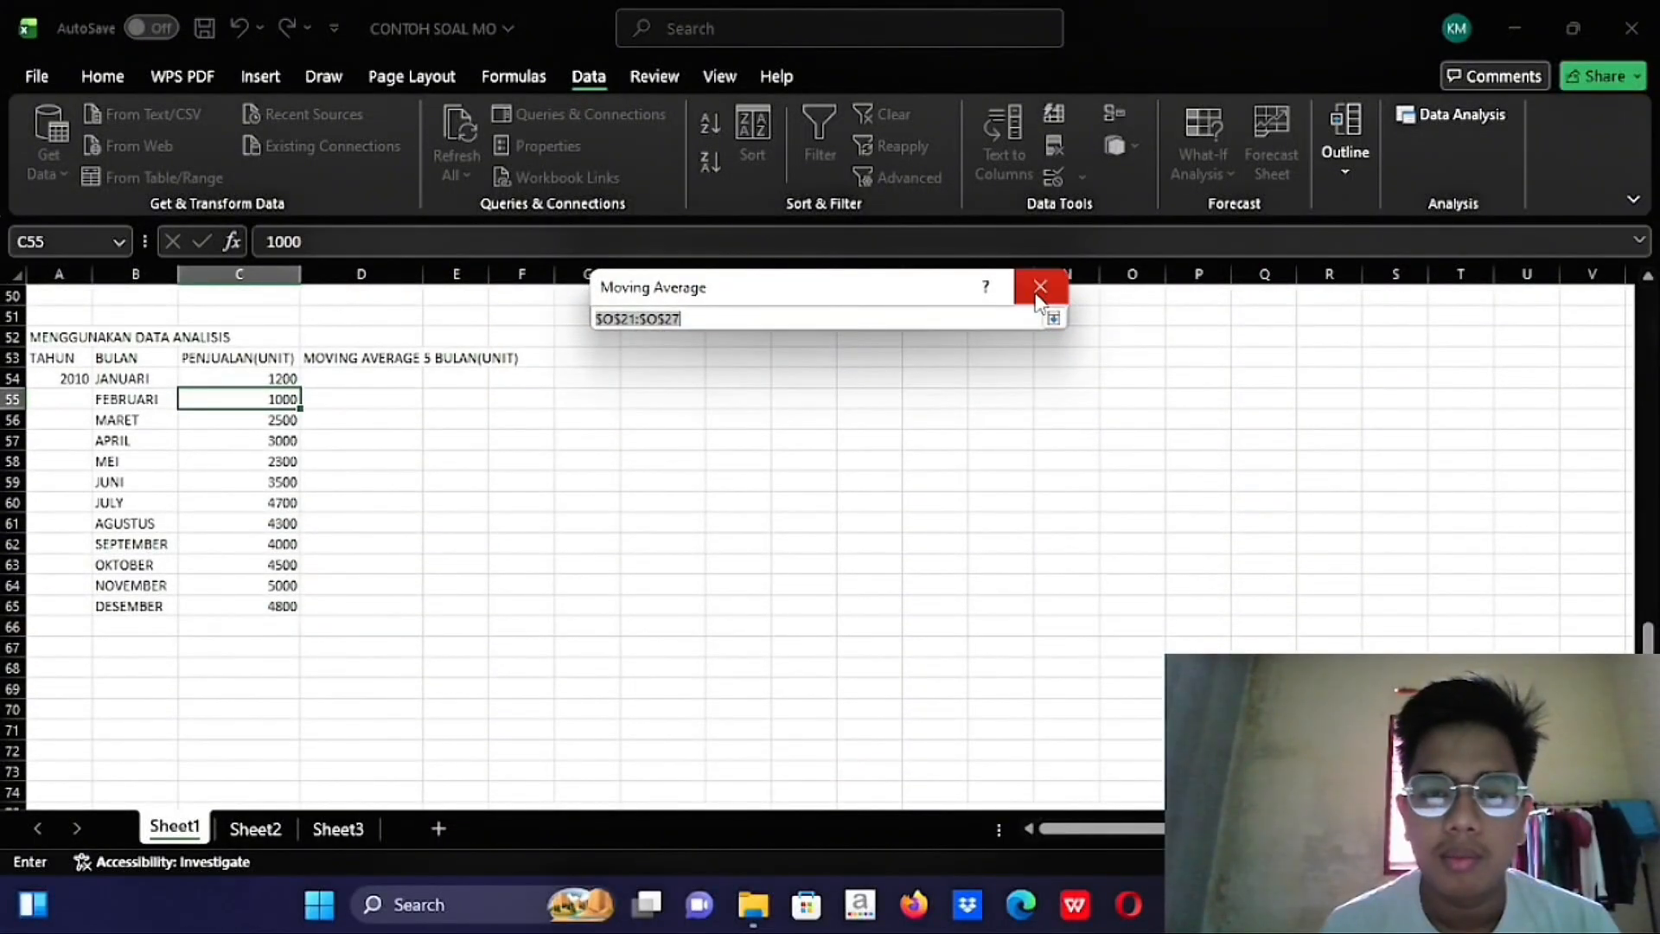
left_click(1053, 318)
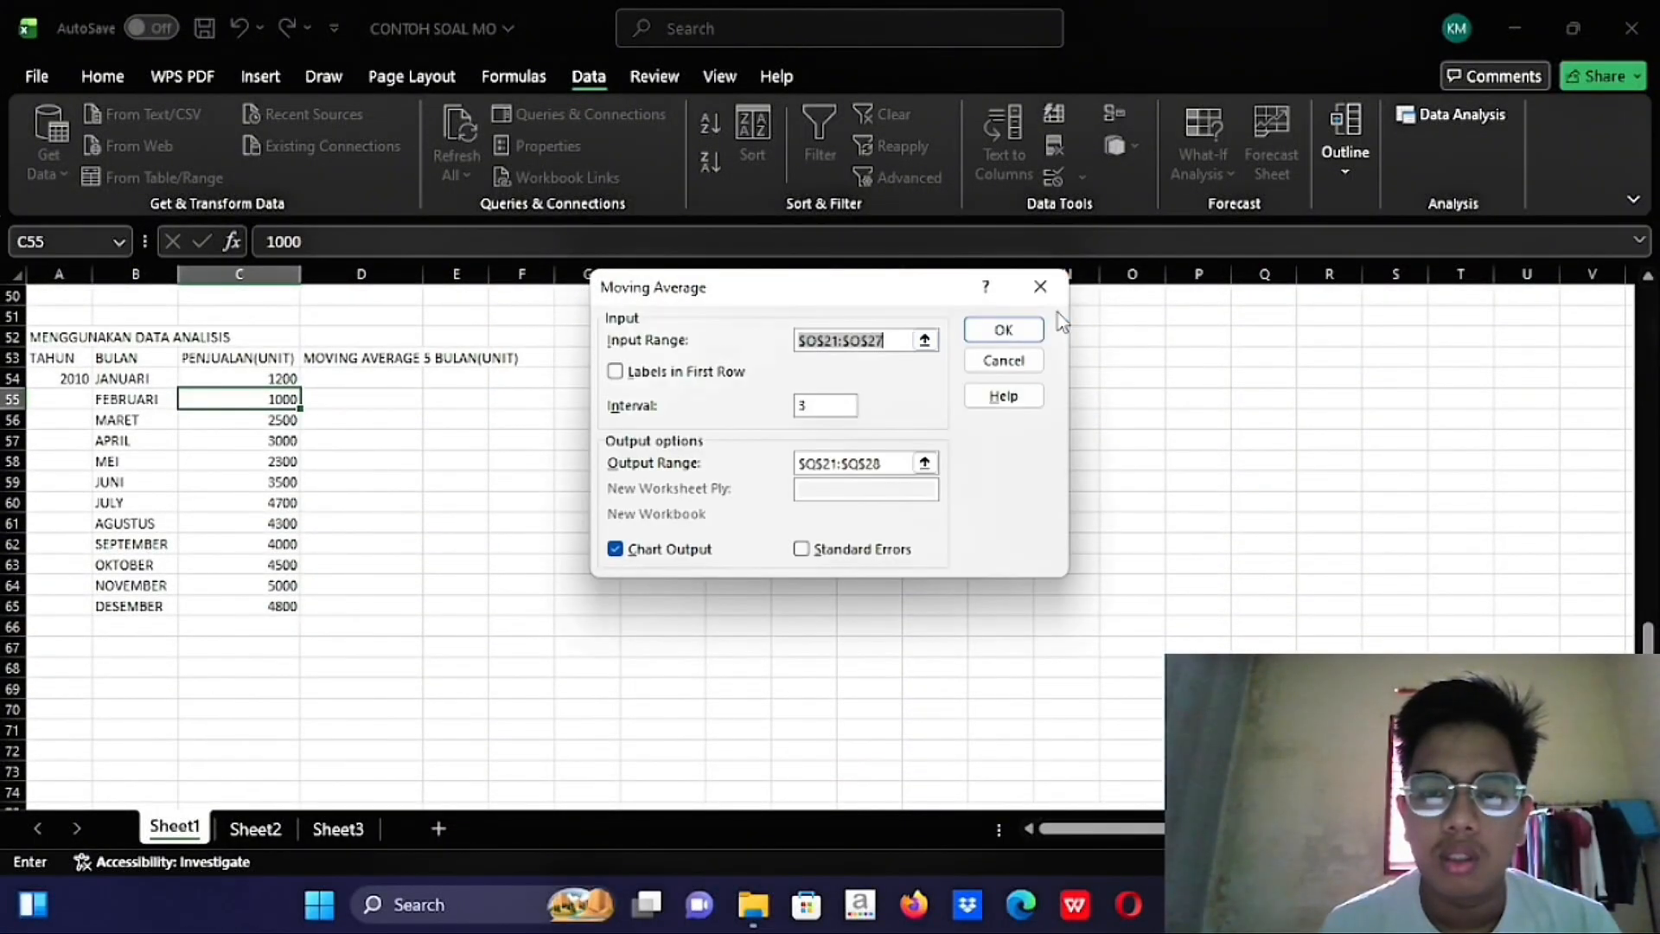
left_click(925, 341)
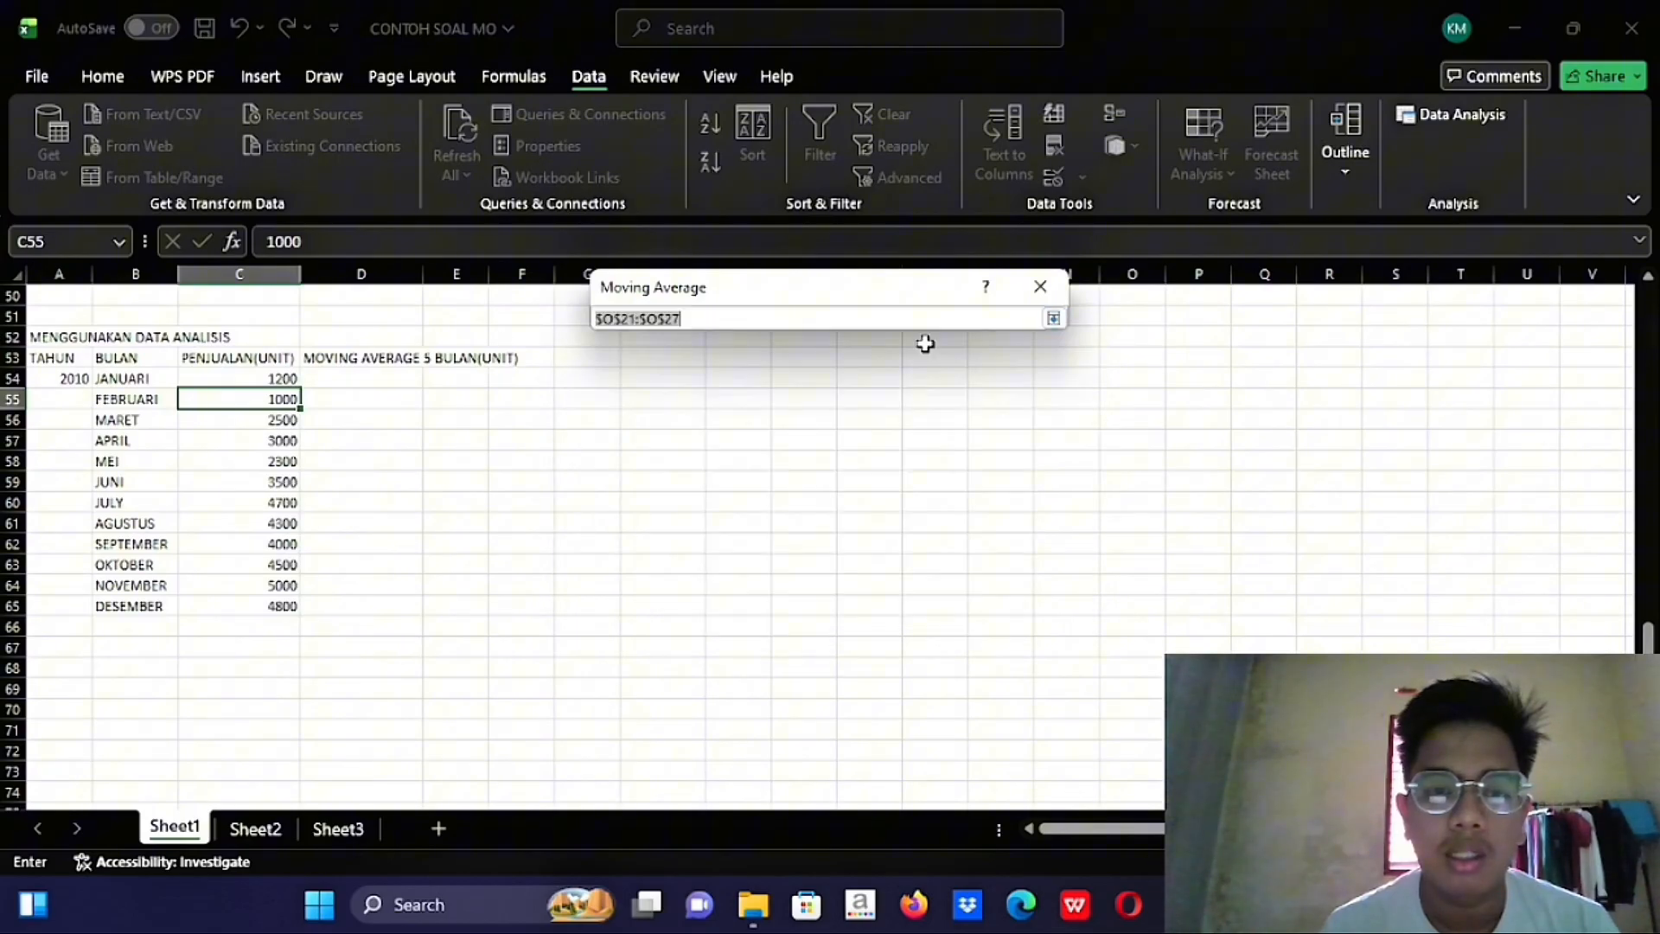
left_click(279, 372)
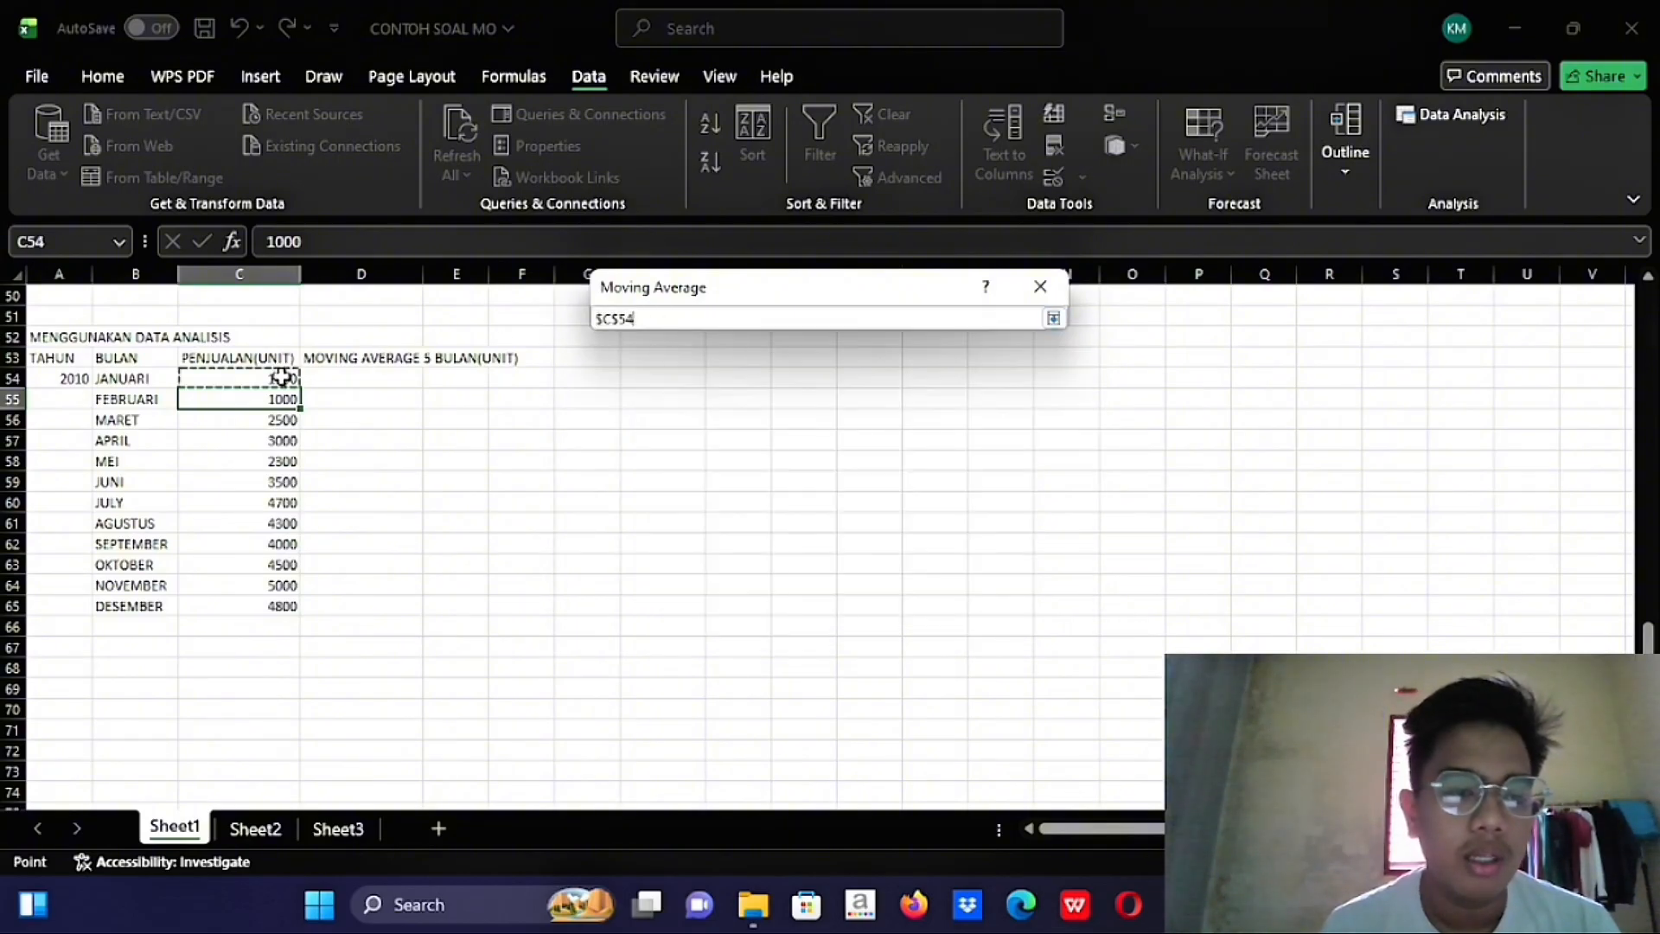
left_click_drag(282, 378, 266, 609)
key("Return")
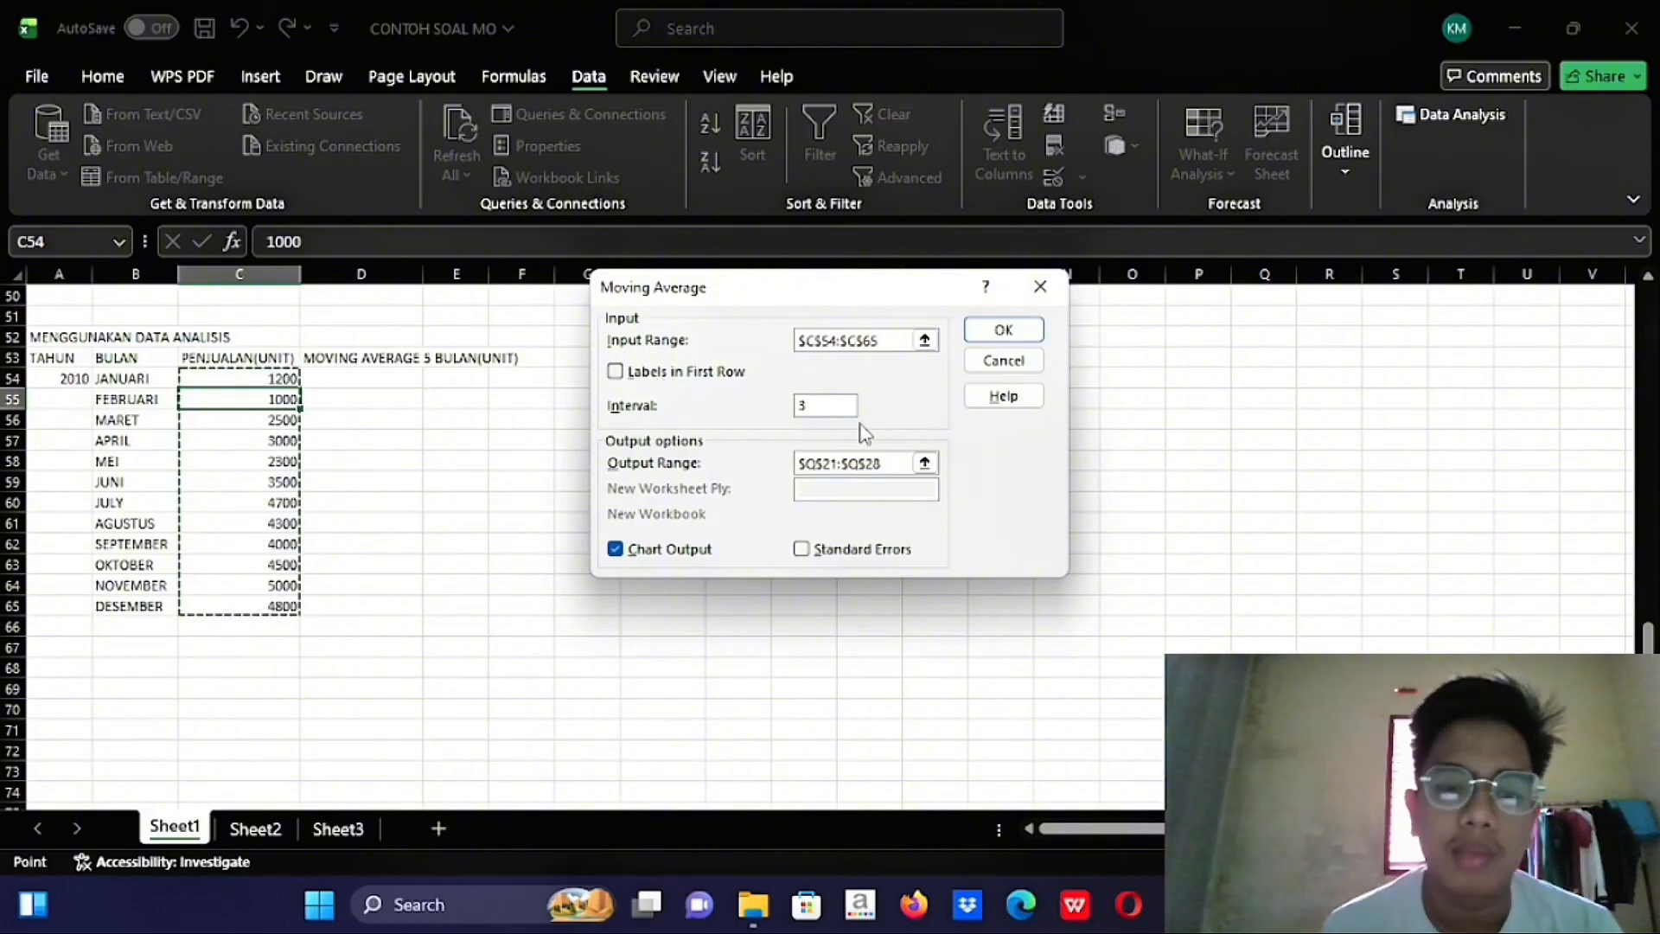
Set the interval to 5 and the output range to $D$54:$D$65, and run the moving average
left_click(826, 410)
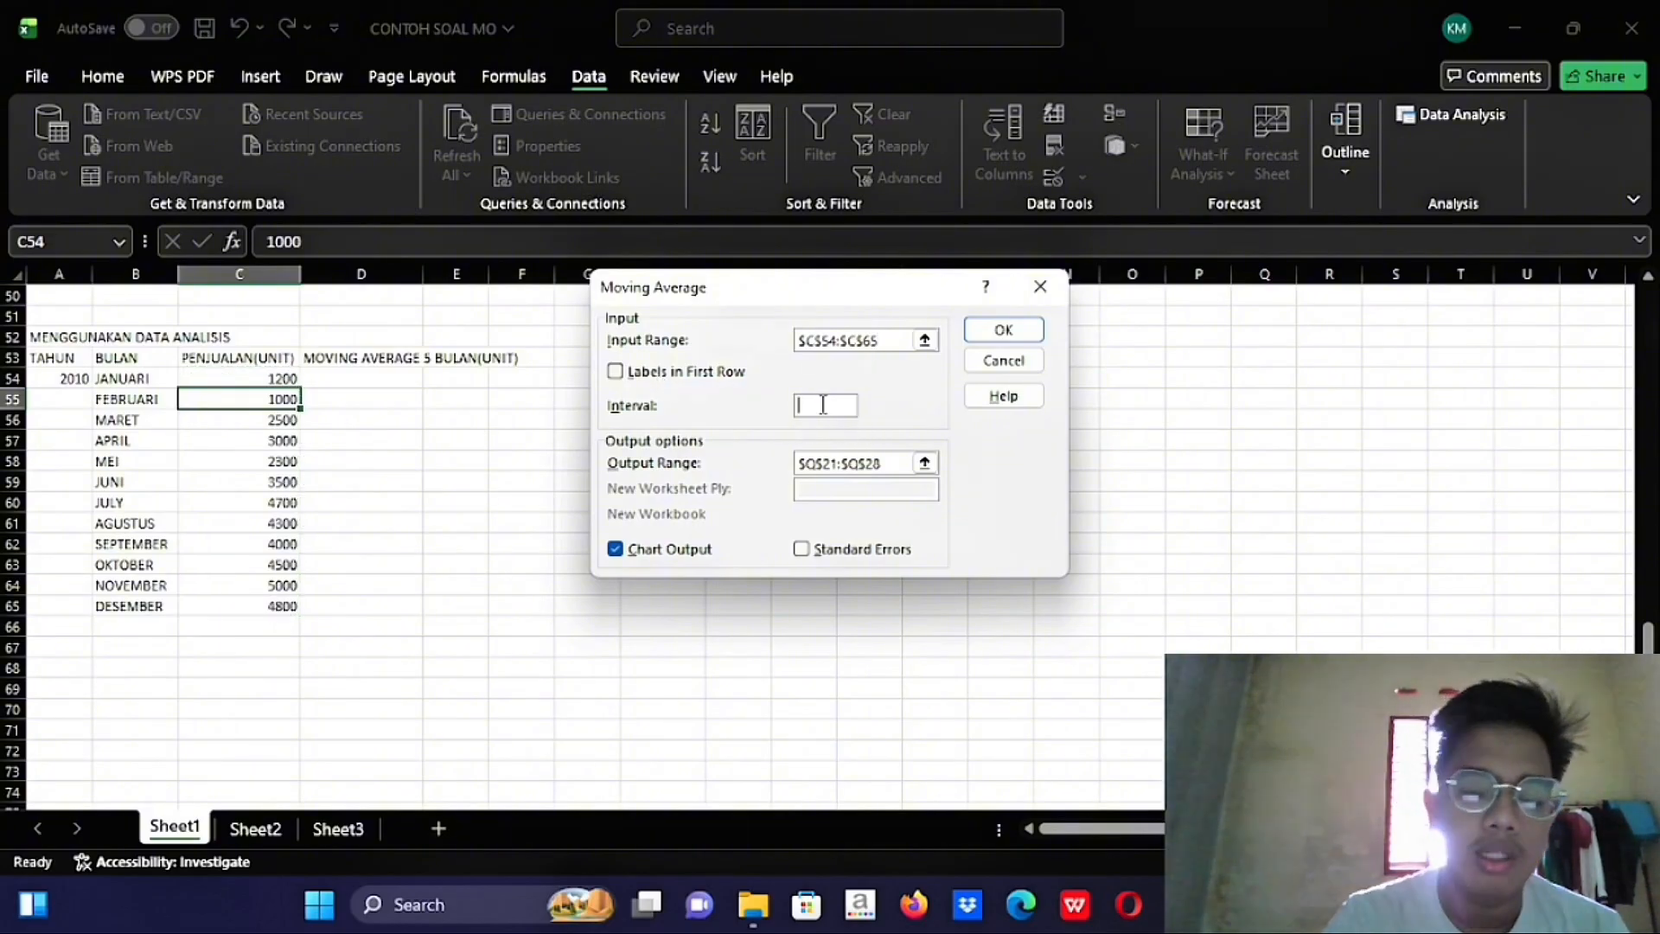
type("5")
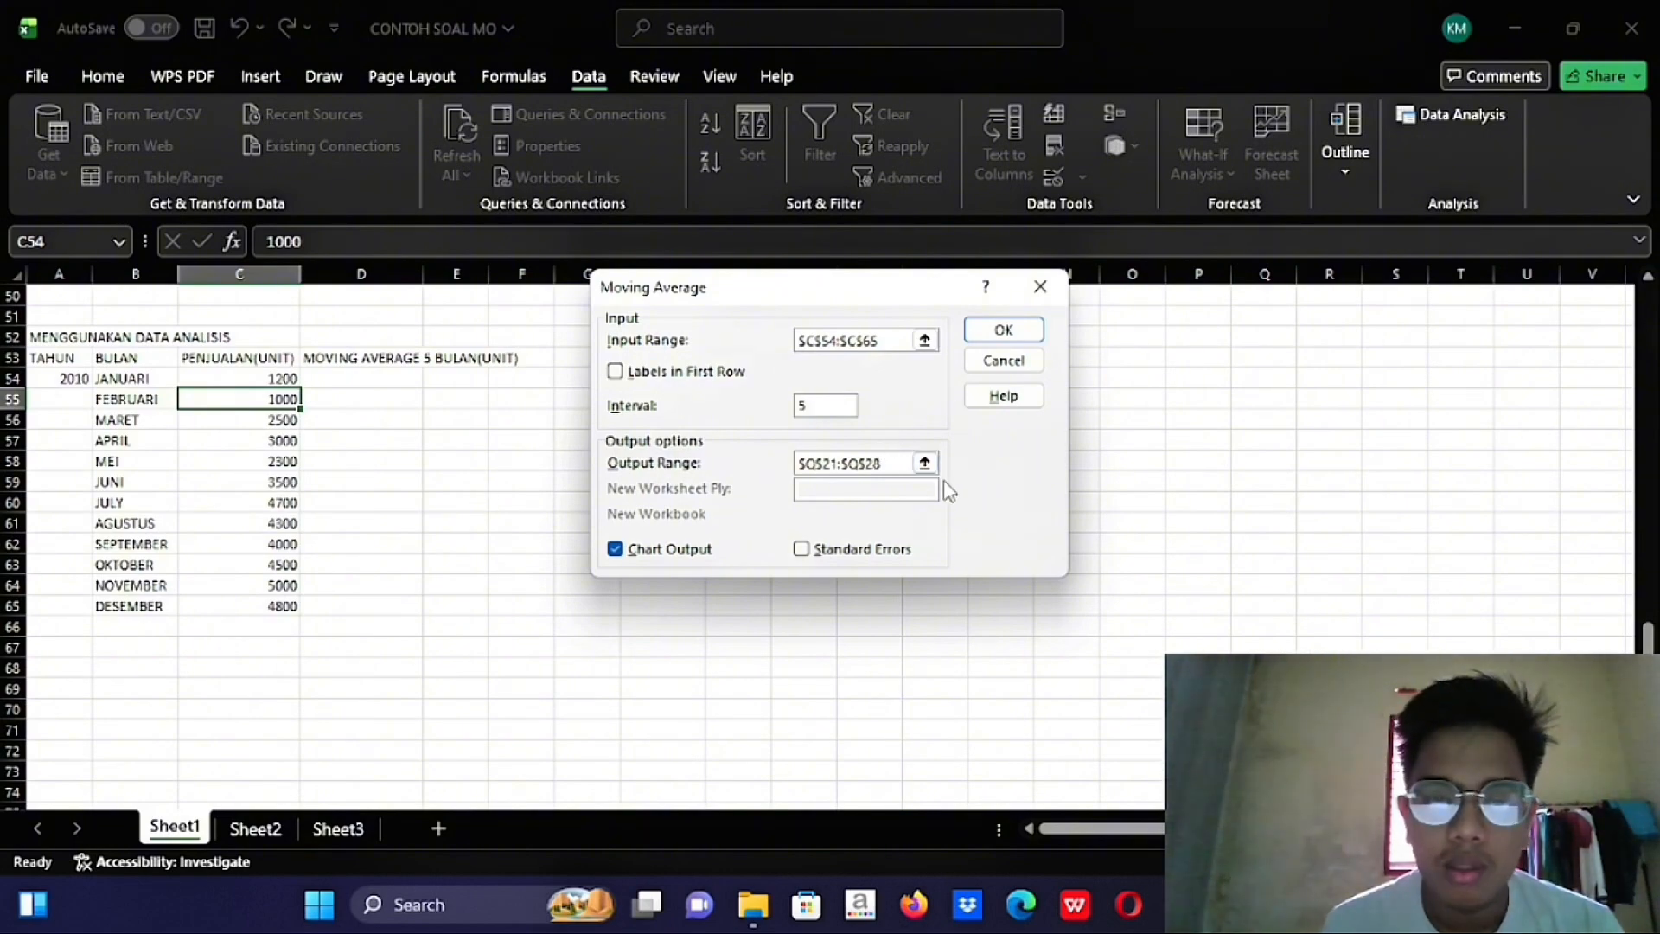
left_click(924, 464)
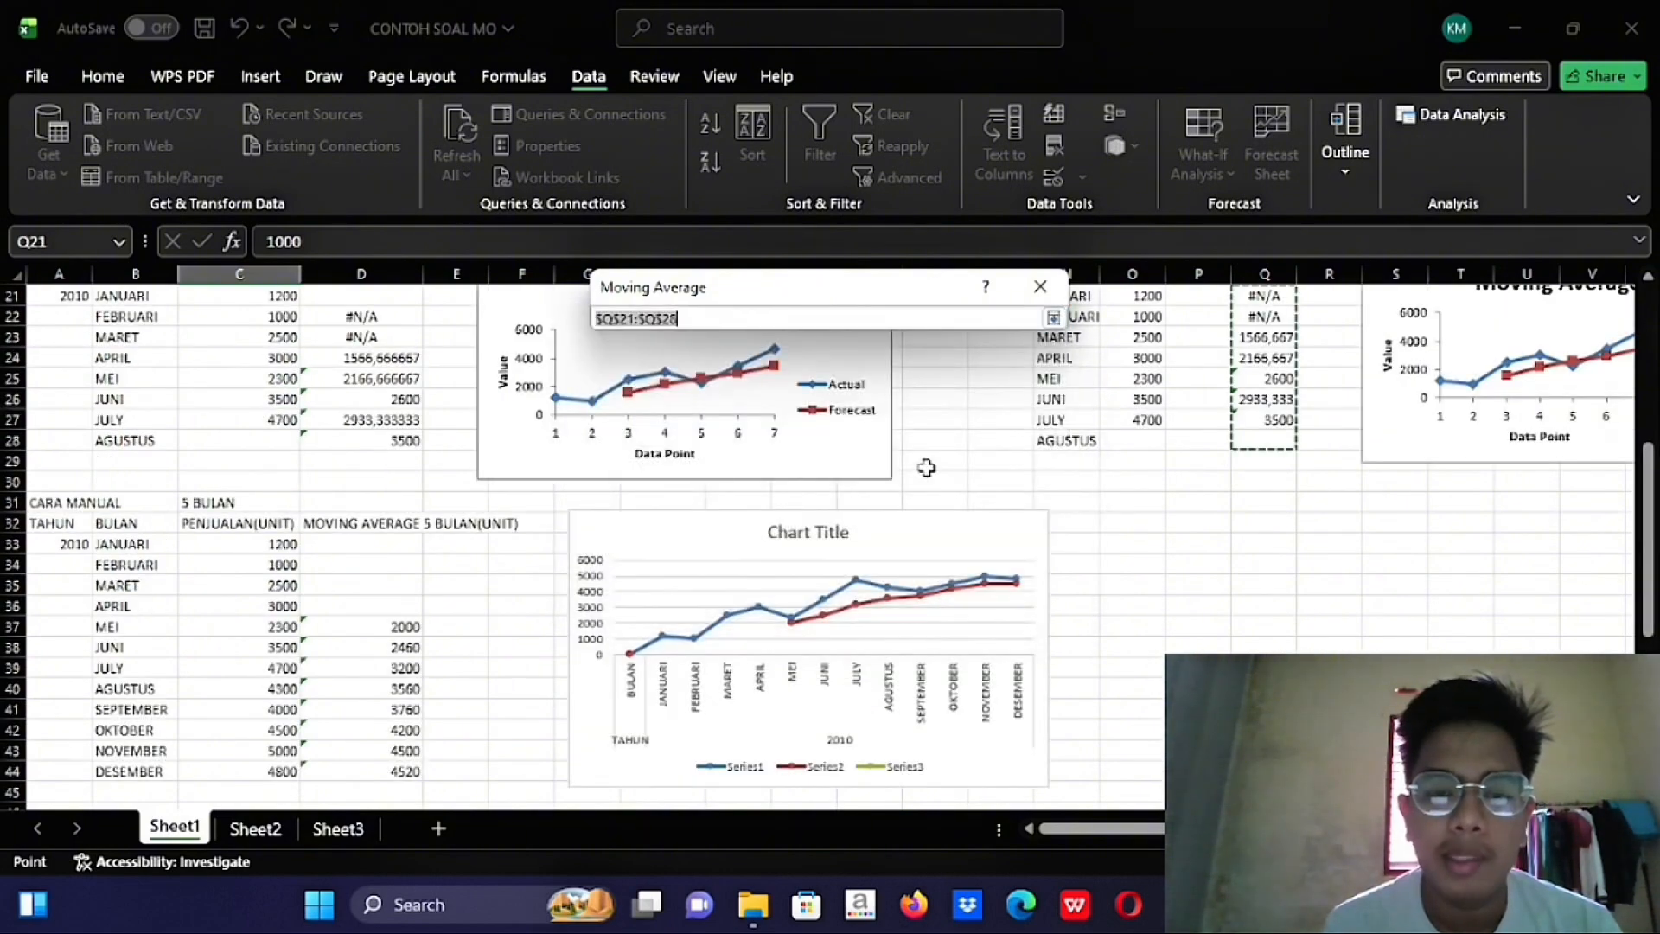
scroll(697, 548, "down", 15)
scroll(408, 471, "up", 3)
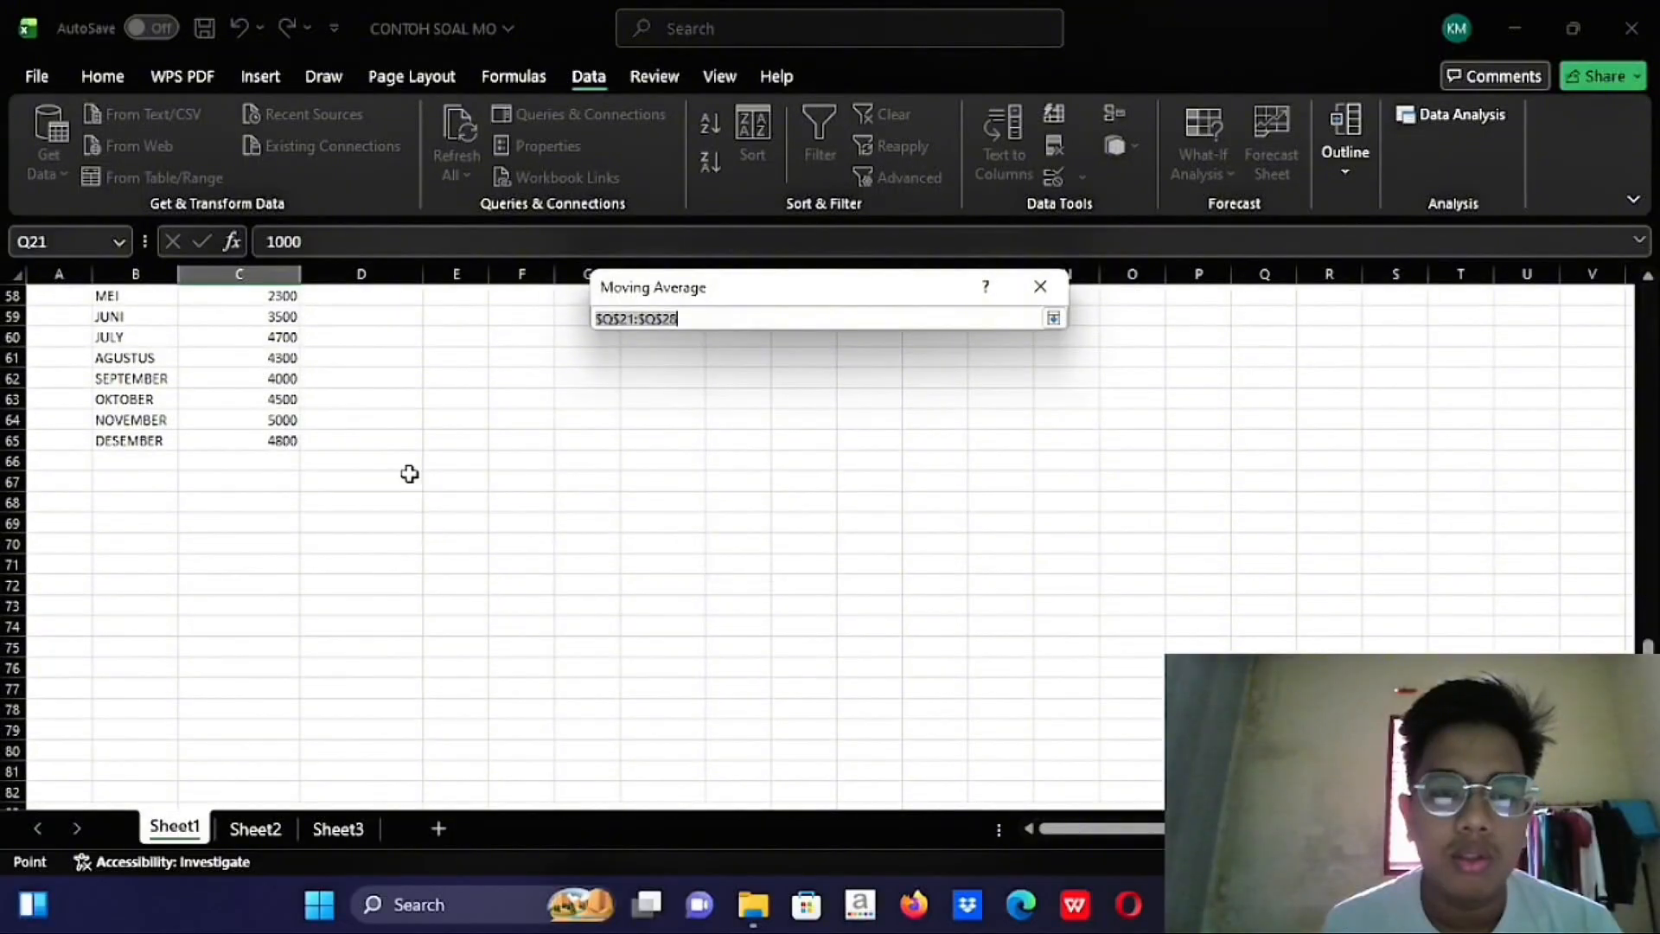
left_click(361, 396)
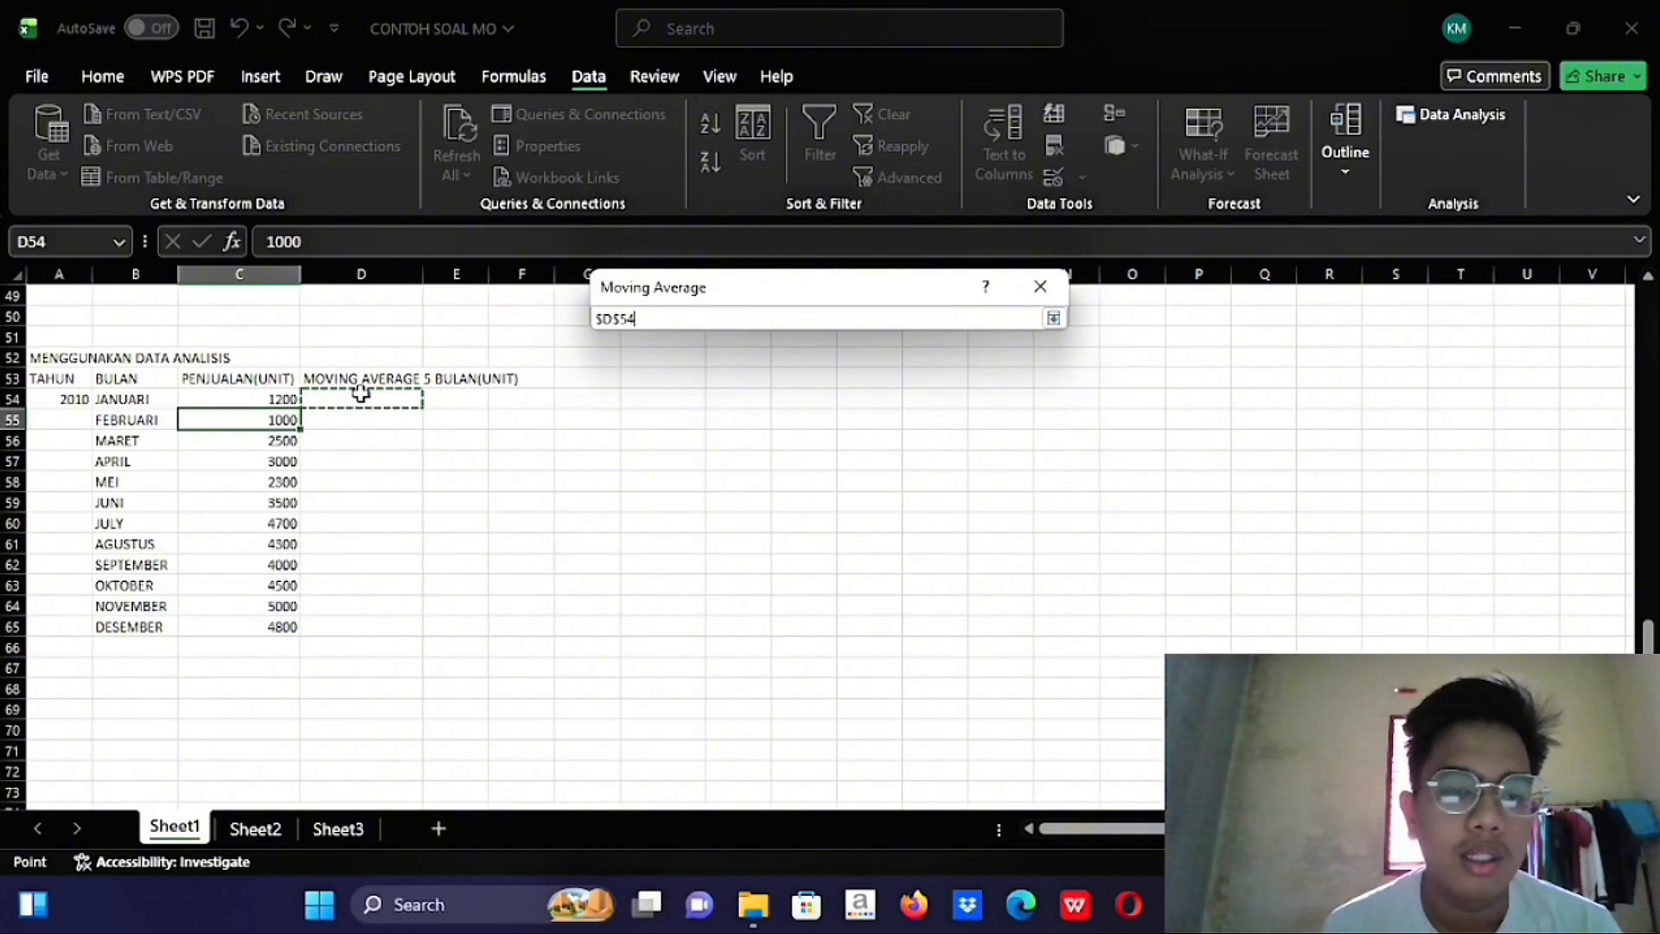
left_click_drag(370, 398, 356, 625)
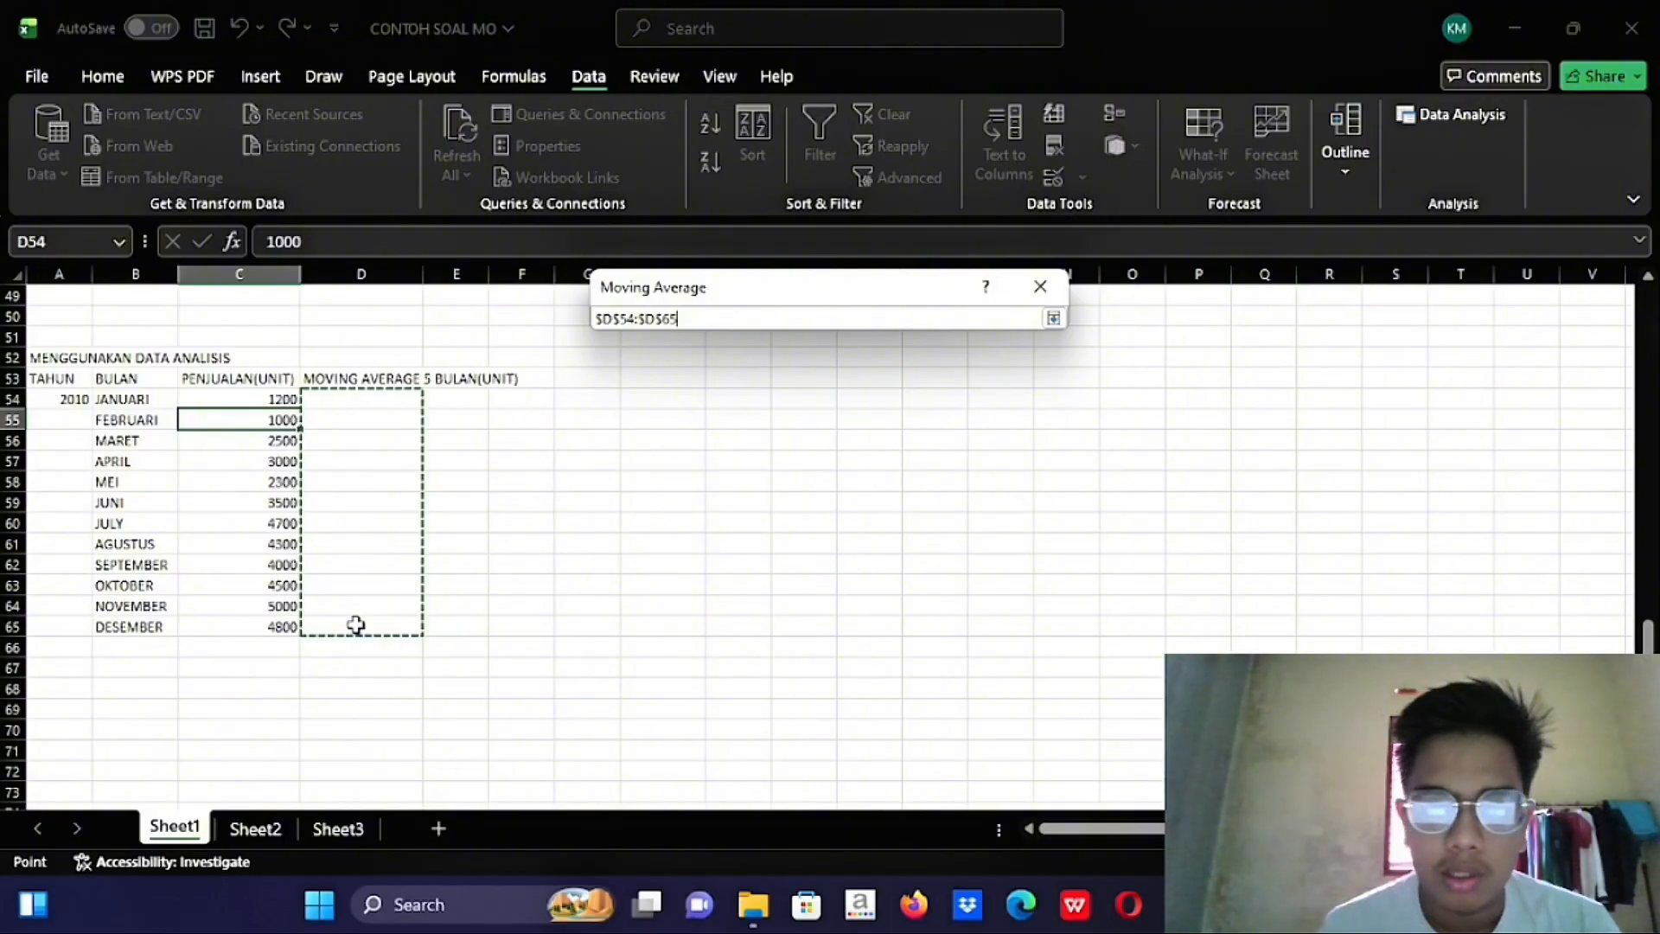
key("Return")
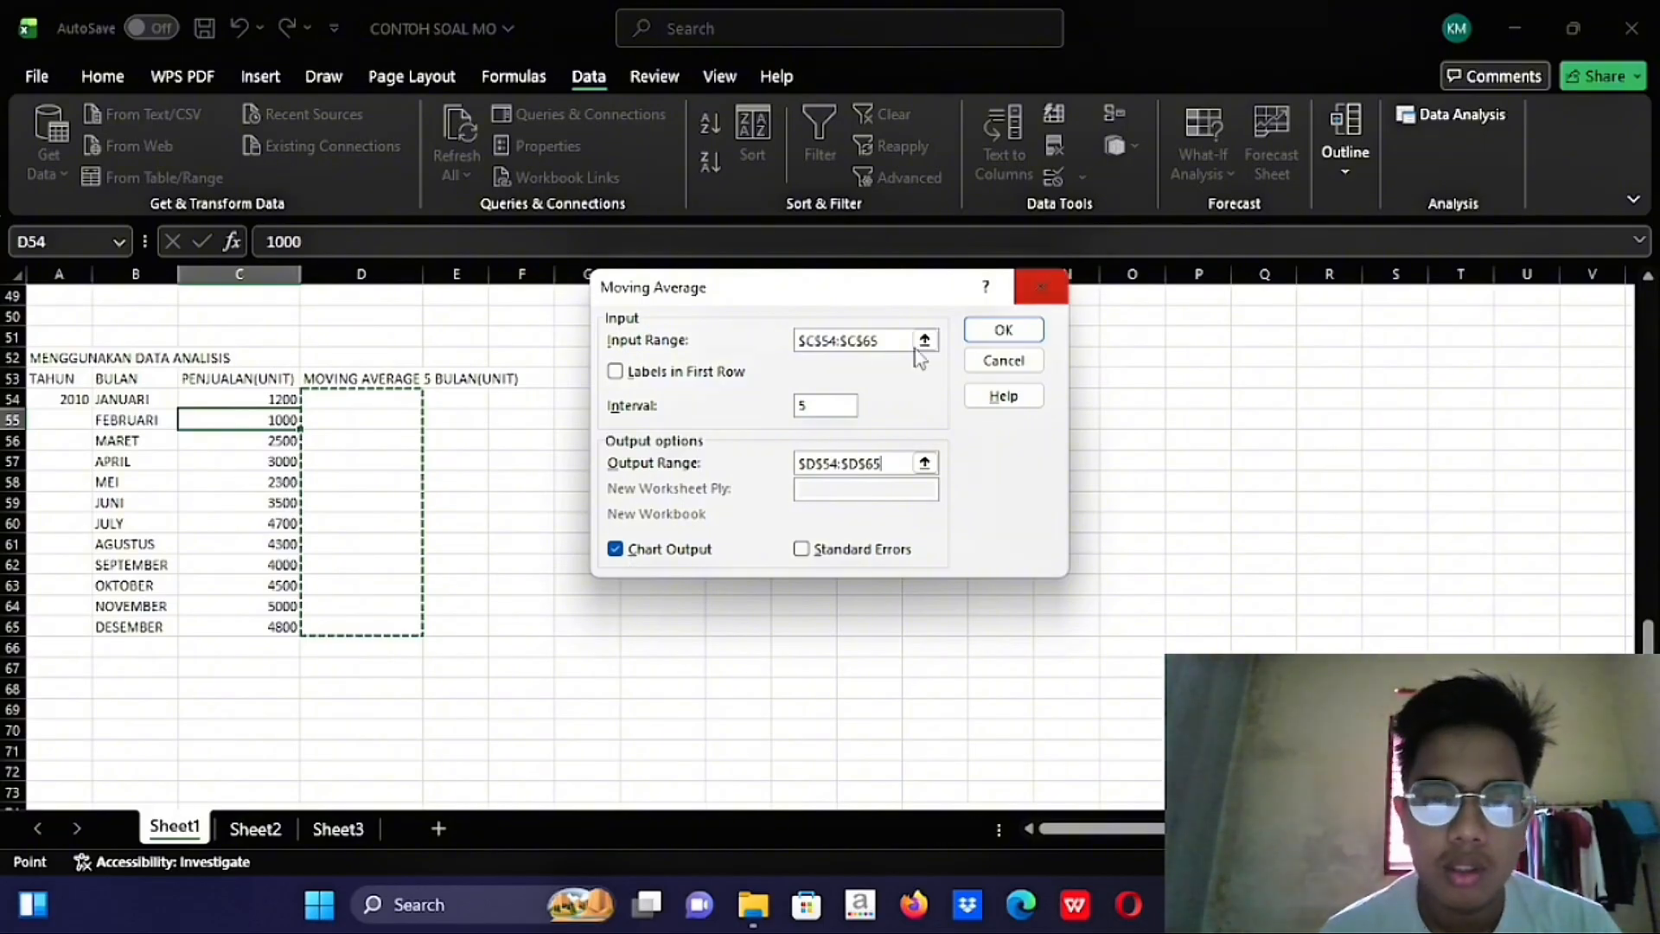
left_click(999, 331)
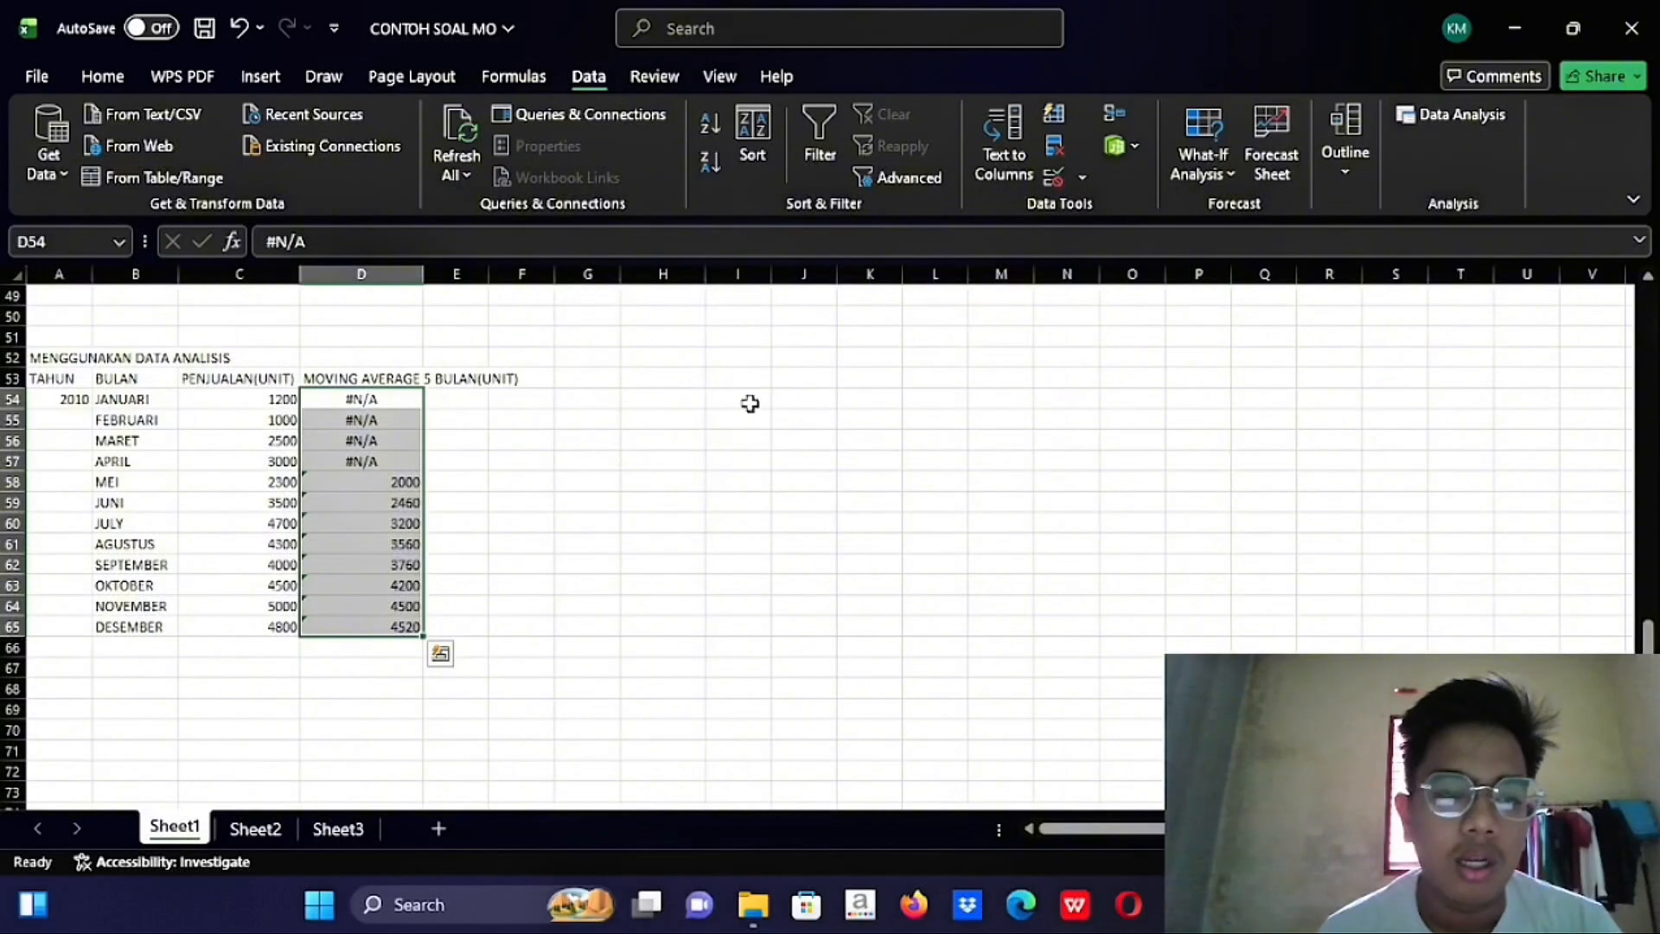
Compare the manual and data analysis 5-month averages, and move the manual line chart closer to its table, just beside column E
scroll(484, 521, "up", 3)
scroll(484, 521, "down", 2)
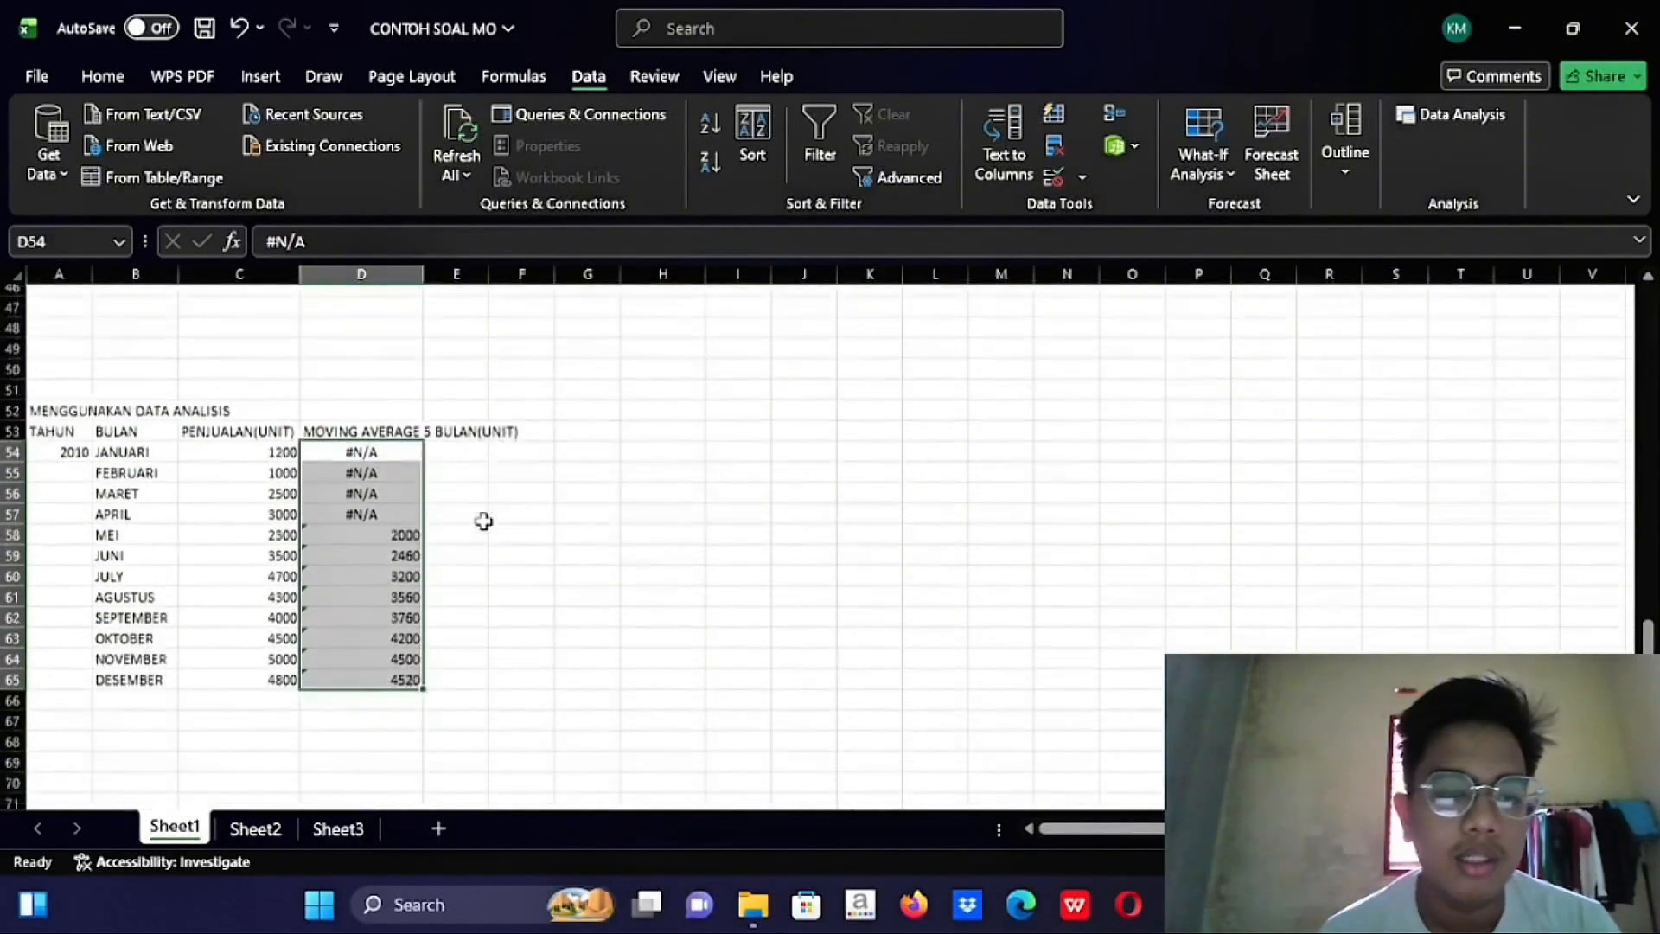
scroll(484, 521, "up", 5)
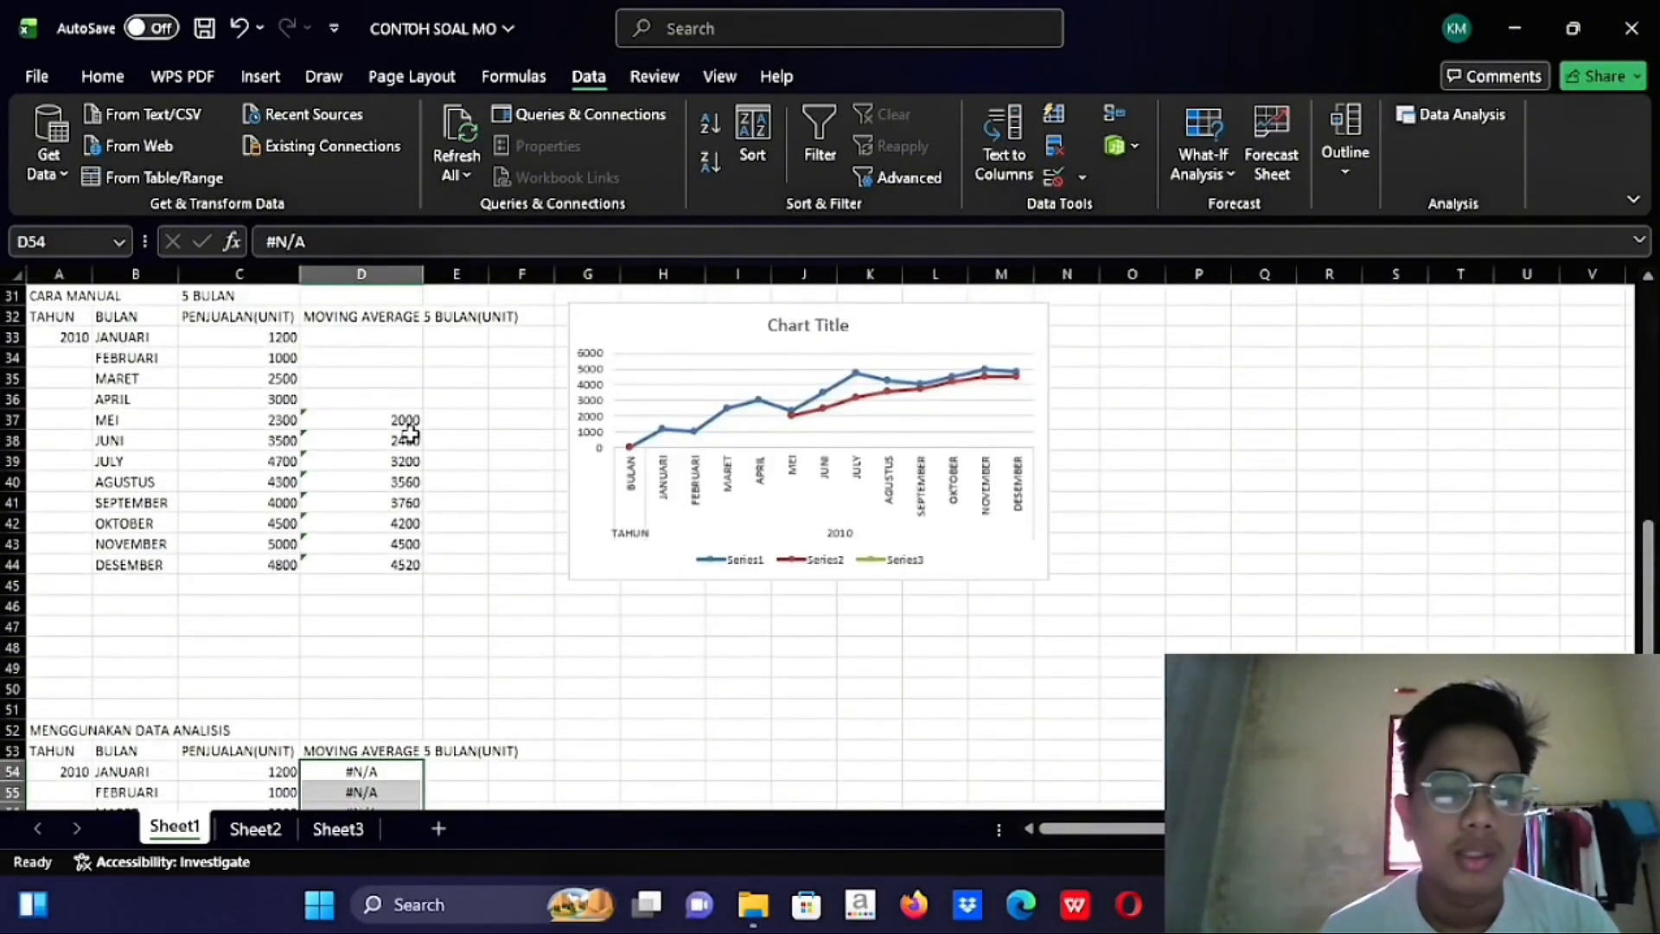
scroll(410, 433, "down", 7)
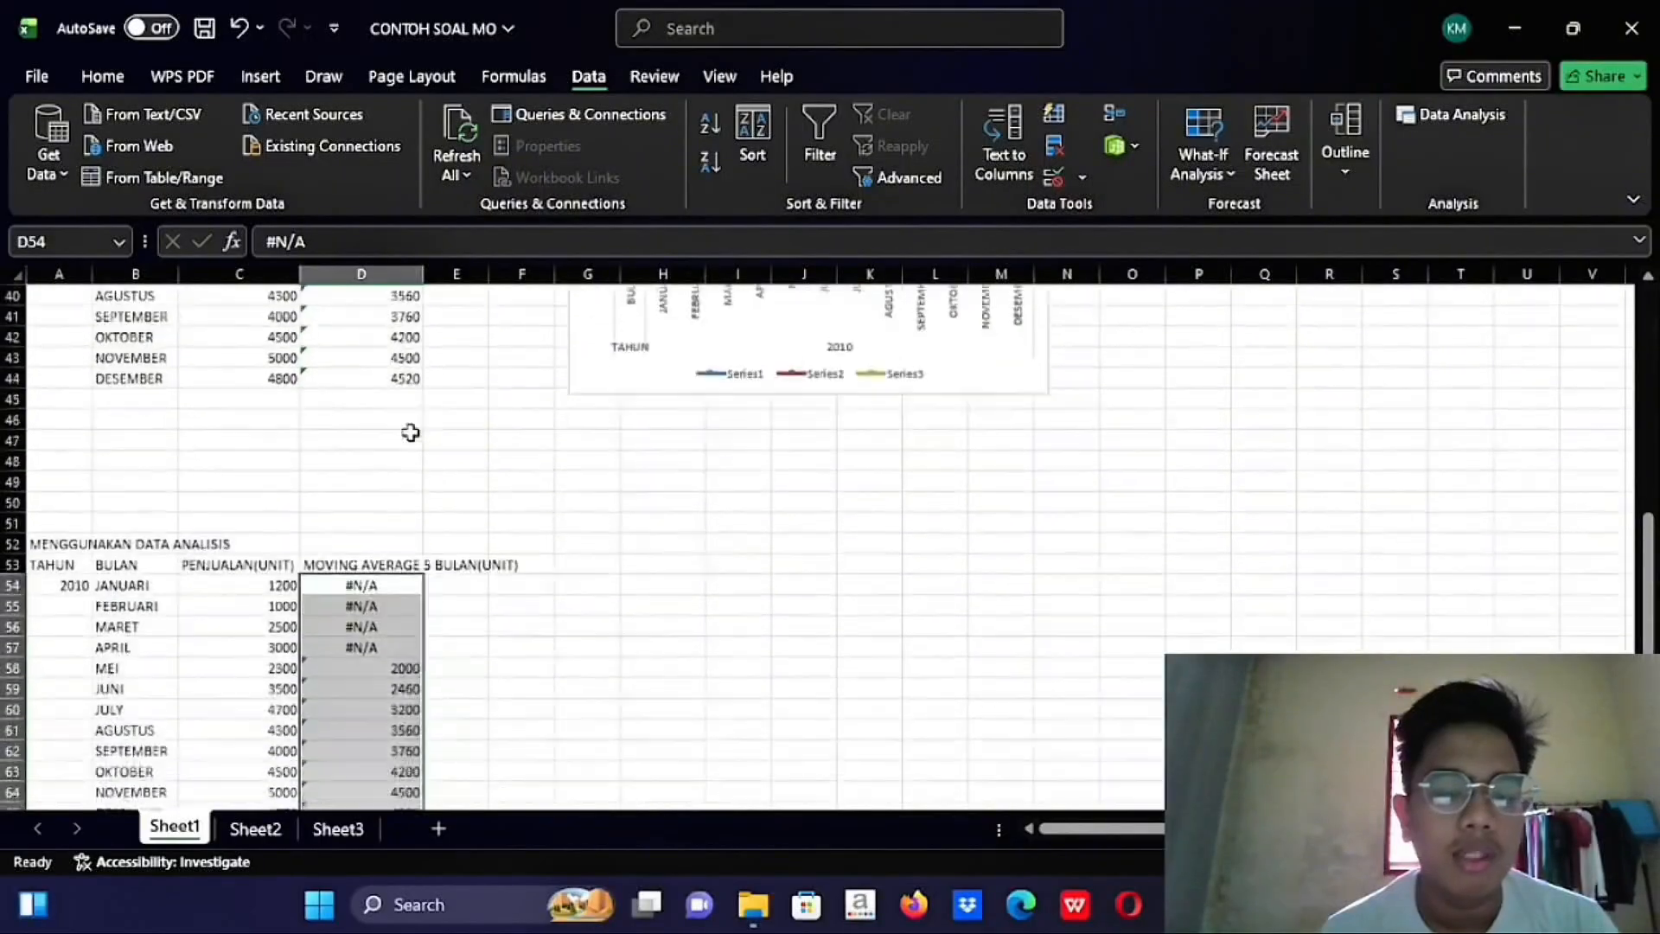
scroll(413, 441, "up", 6)
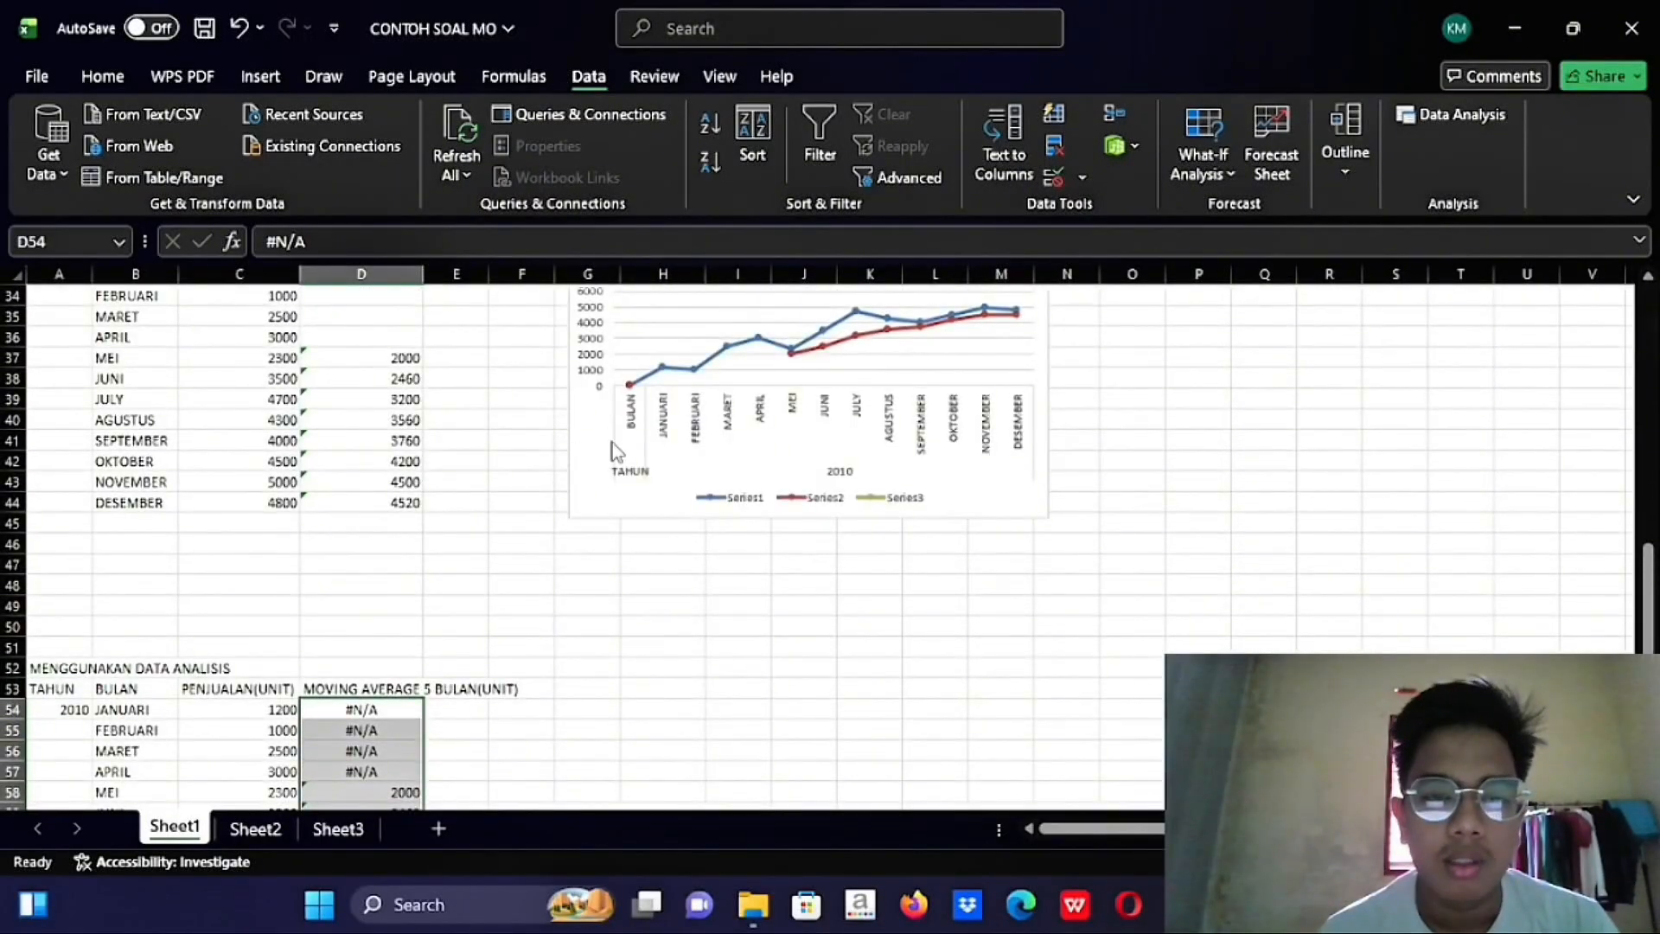
left_click(612, 443)
left_click_drag(600, 467, 498, 473)
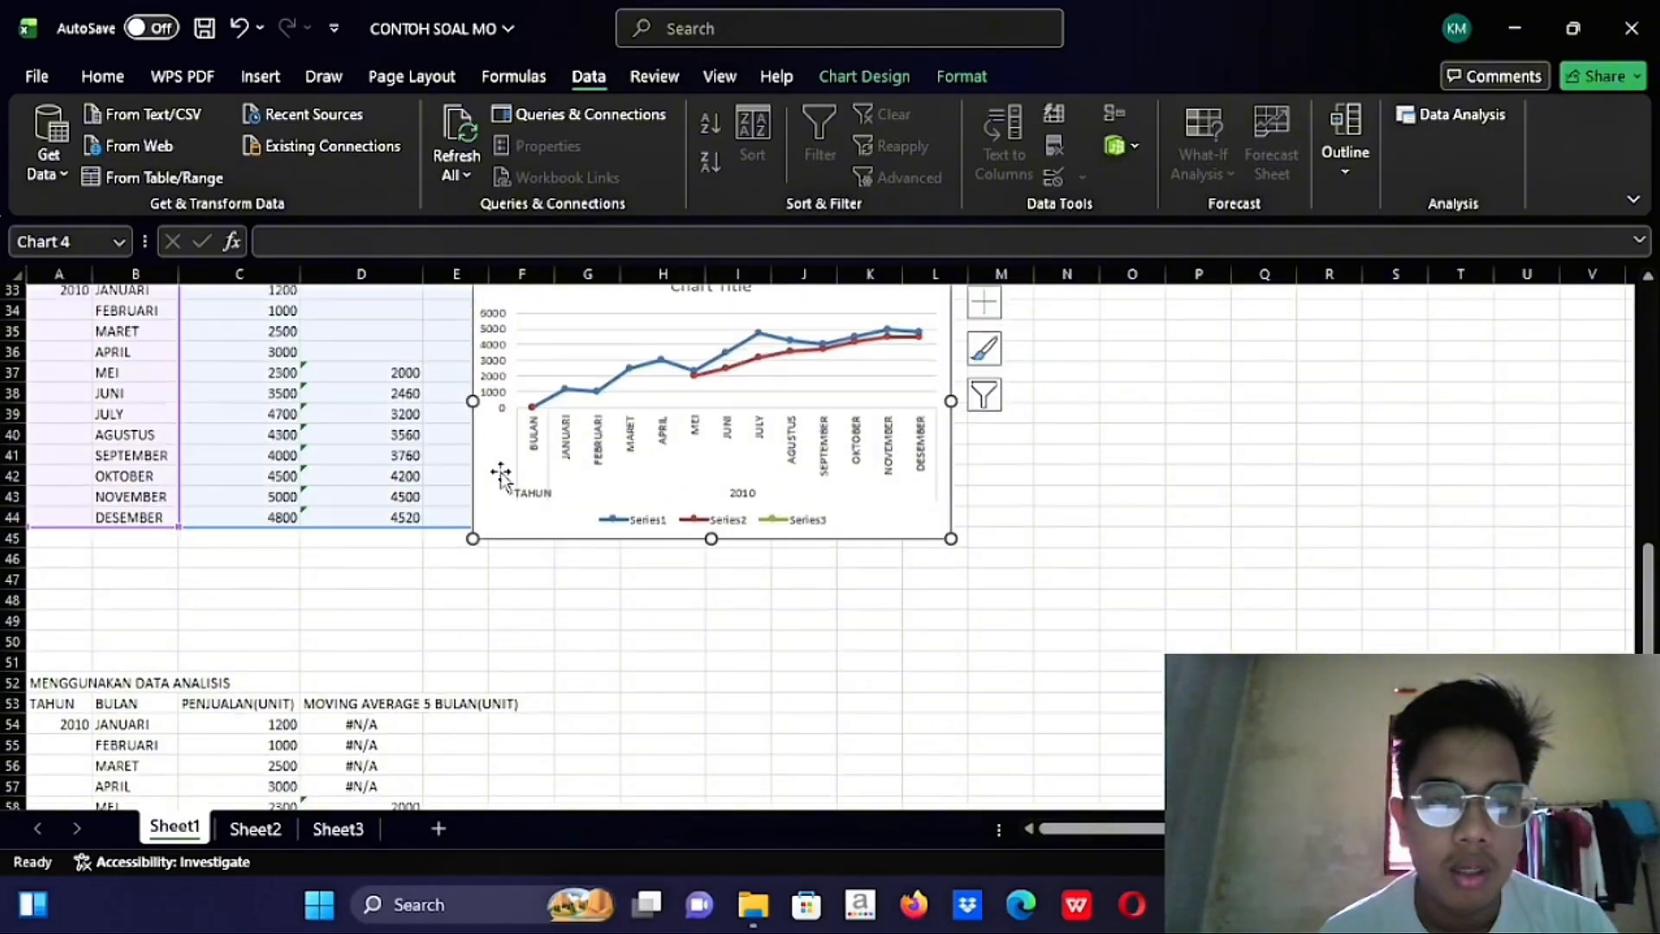
scroll(495, 474, "up", 5)
left_click(549, 645)
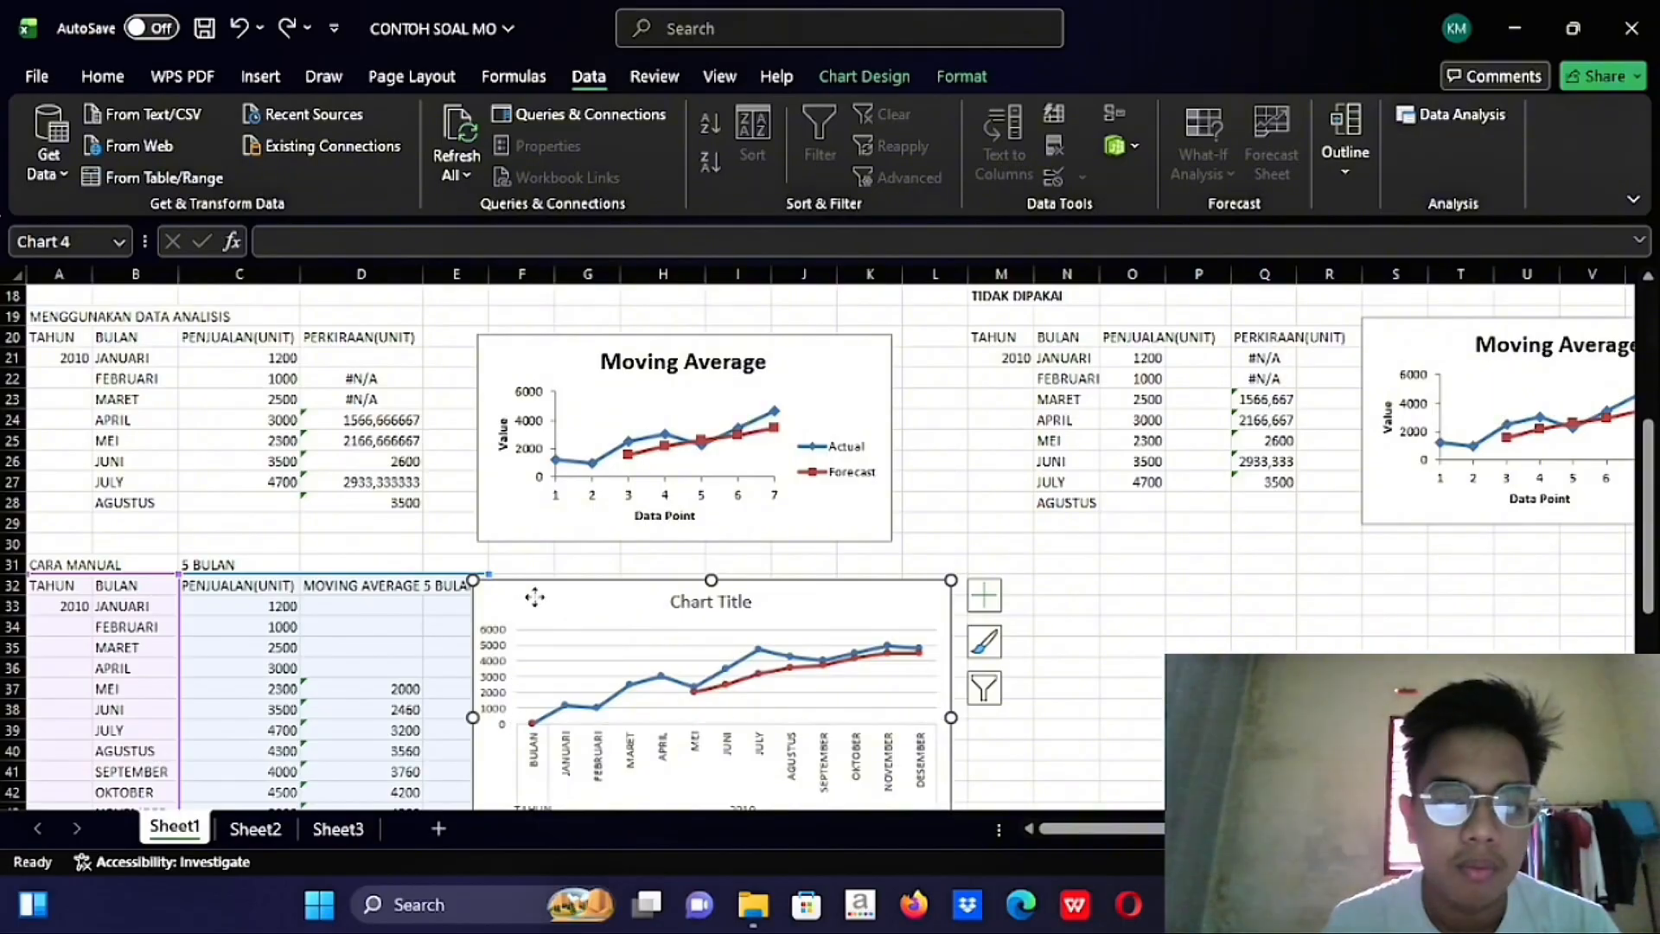
left_click_drag(529, 605, 558, 601)
scroll(743, 626, "down", 13)
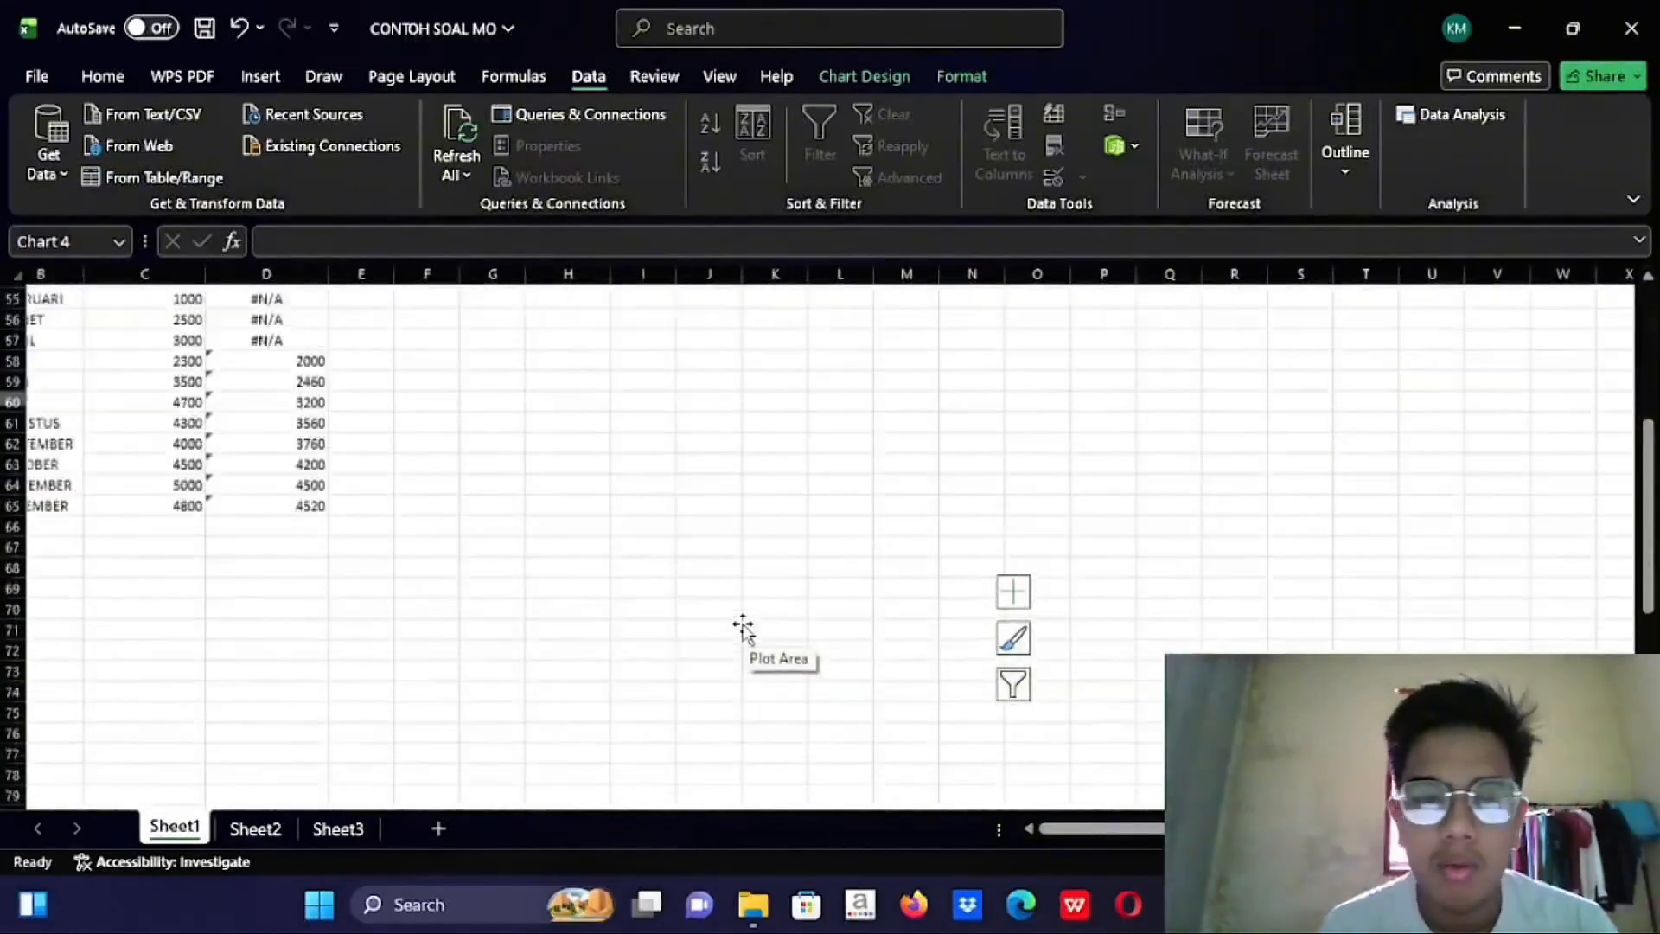
scroll(743, 626, "up", 12)
scroll(743, 626, "right", 5)
scroll(742, 626, "up", 5)
scroll(743, 626, "down", 12)
scroll(743, 626, "left", 5)
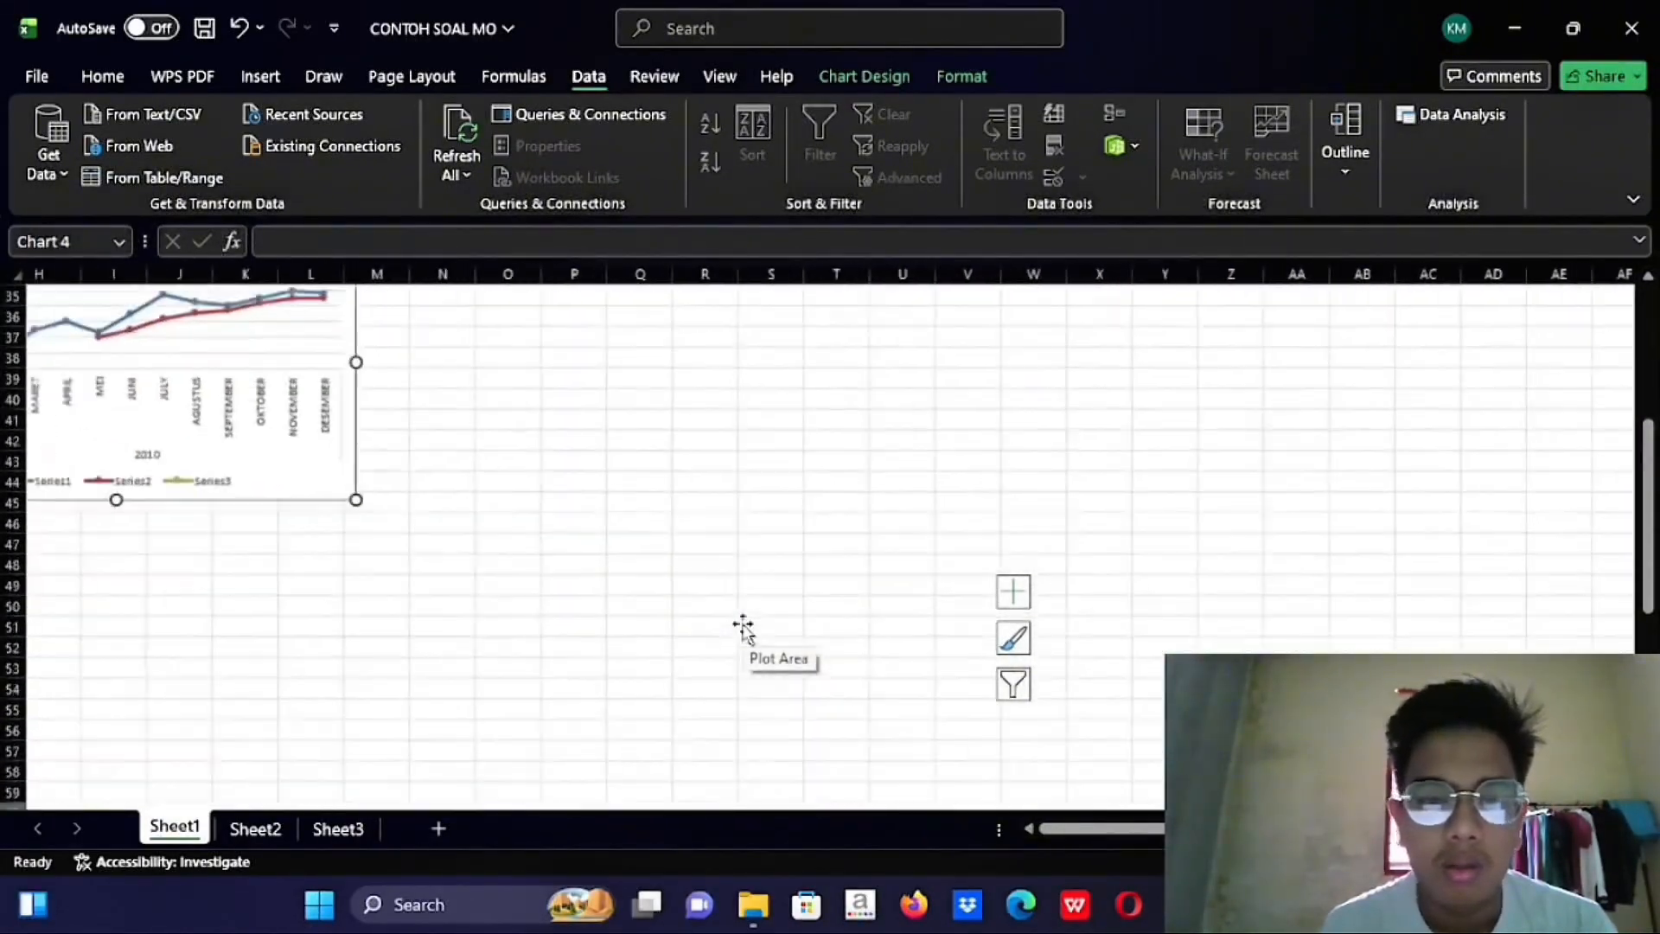
scroll(743, 626, "up", 1)
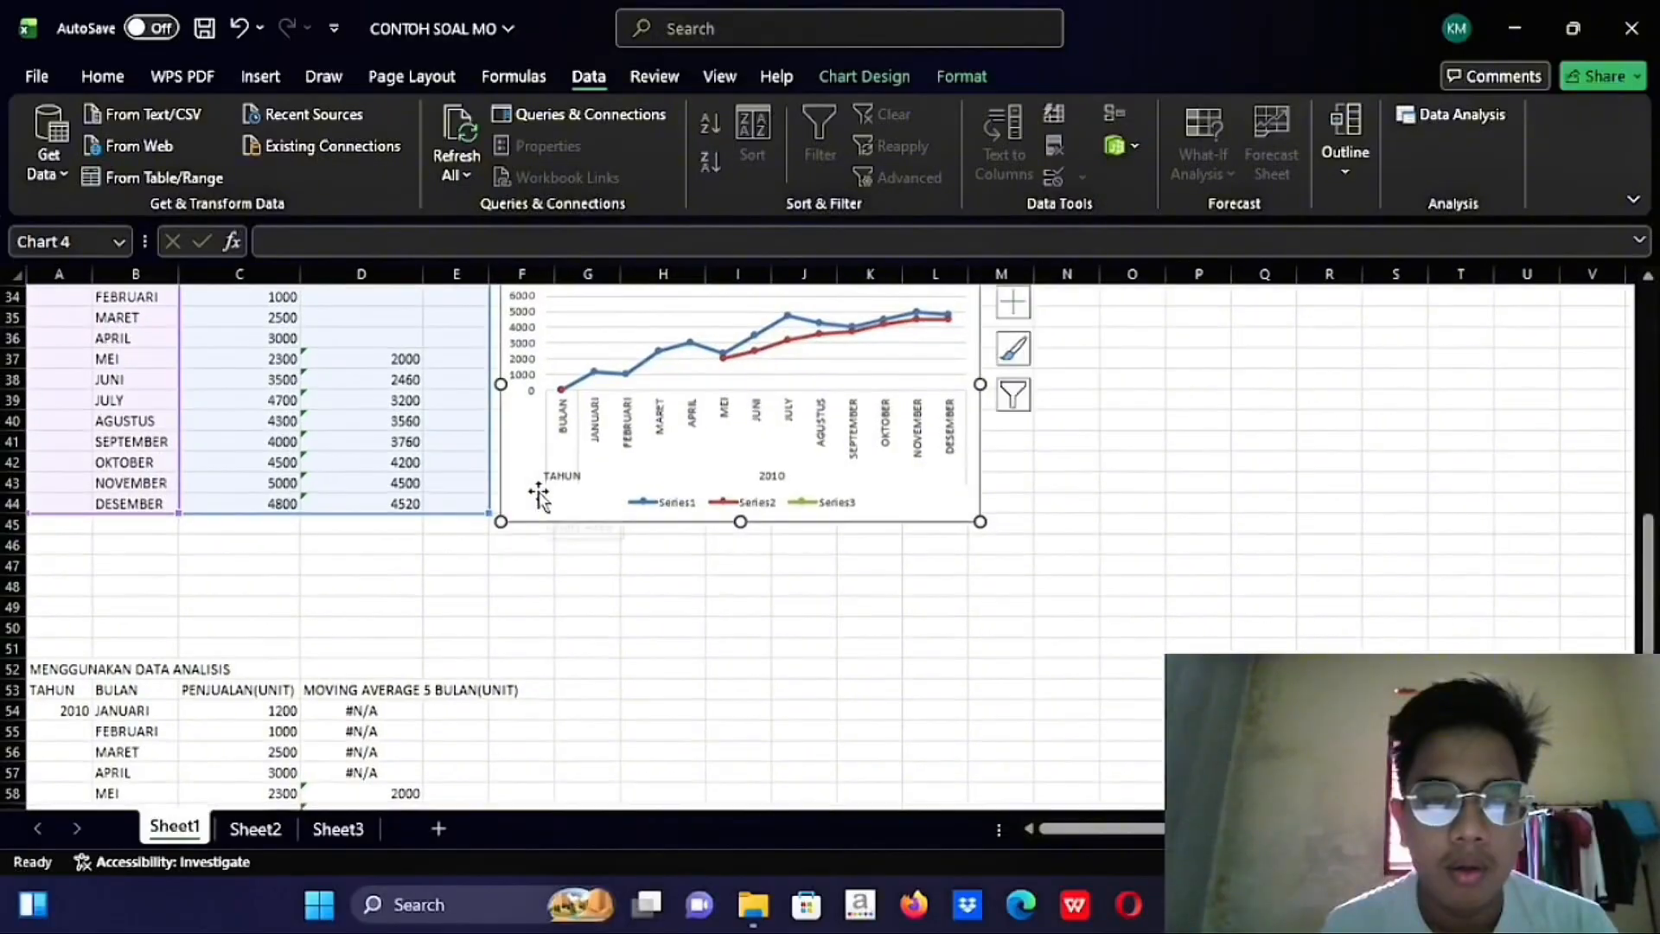
Nudge the manual 5-month line chart slightly away from its table, and look over the sheet for the data analysis output chart
mouse_move(537, 485)
left_mouse_down()
mouse_move(809, 462)
mouse_move(557, 491)
left_mouse_up()
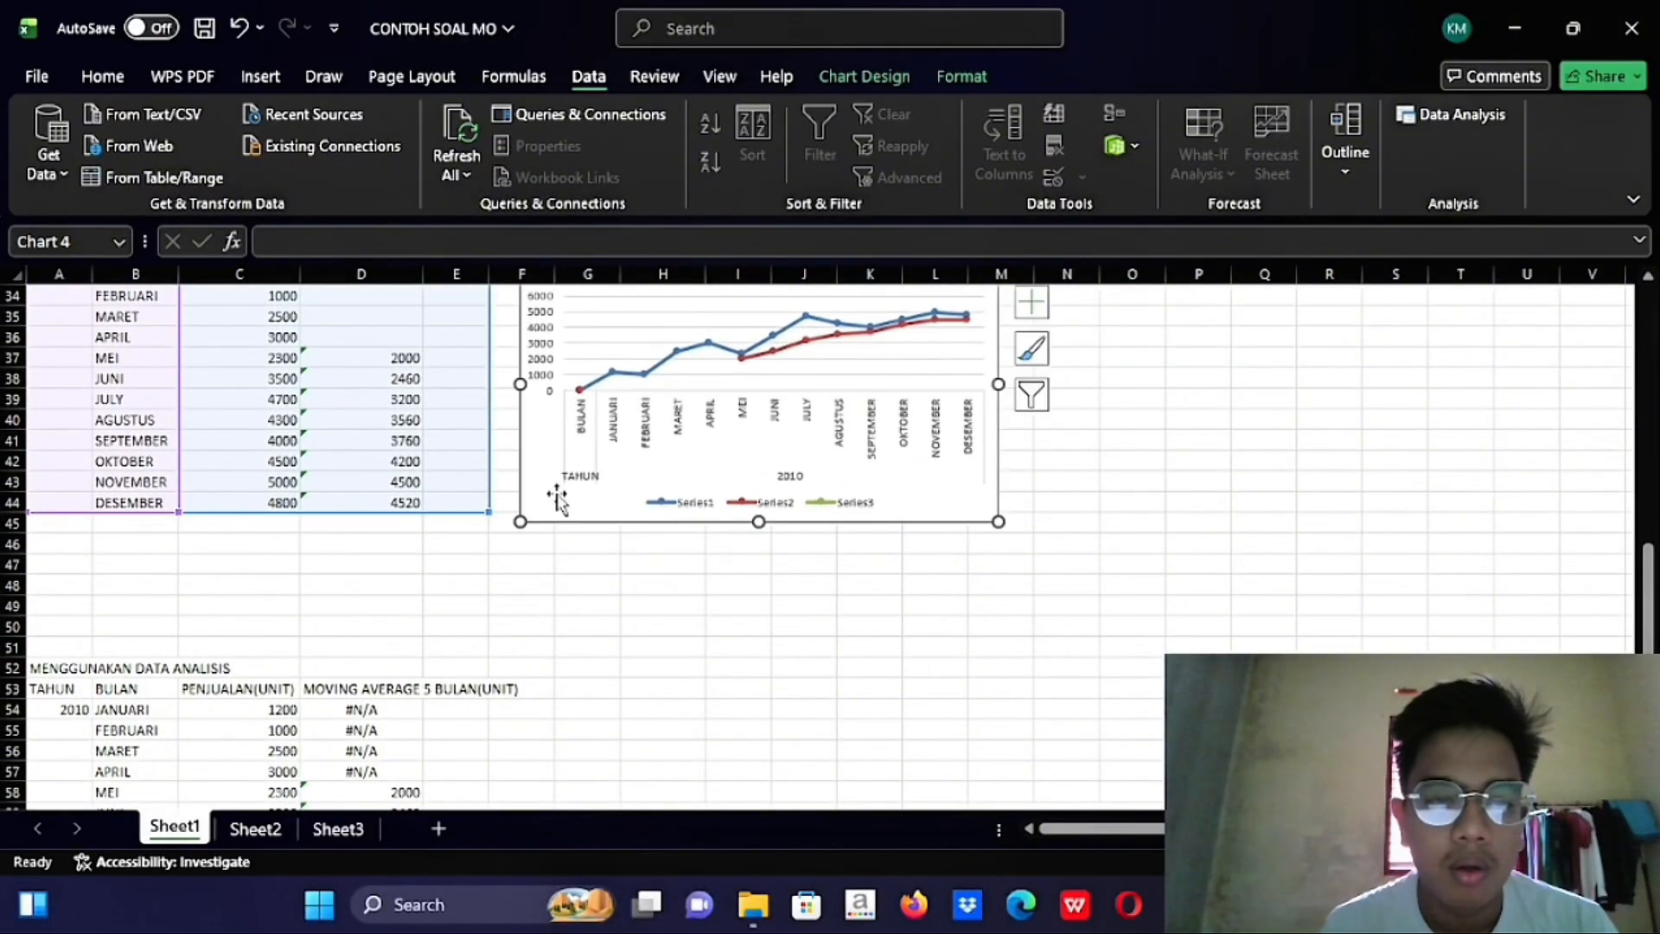
scroll(622, 636, "up", 10)
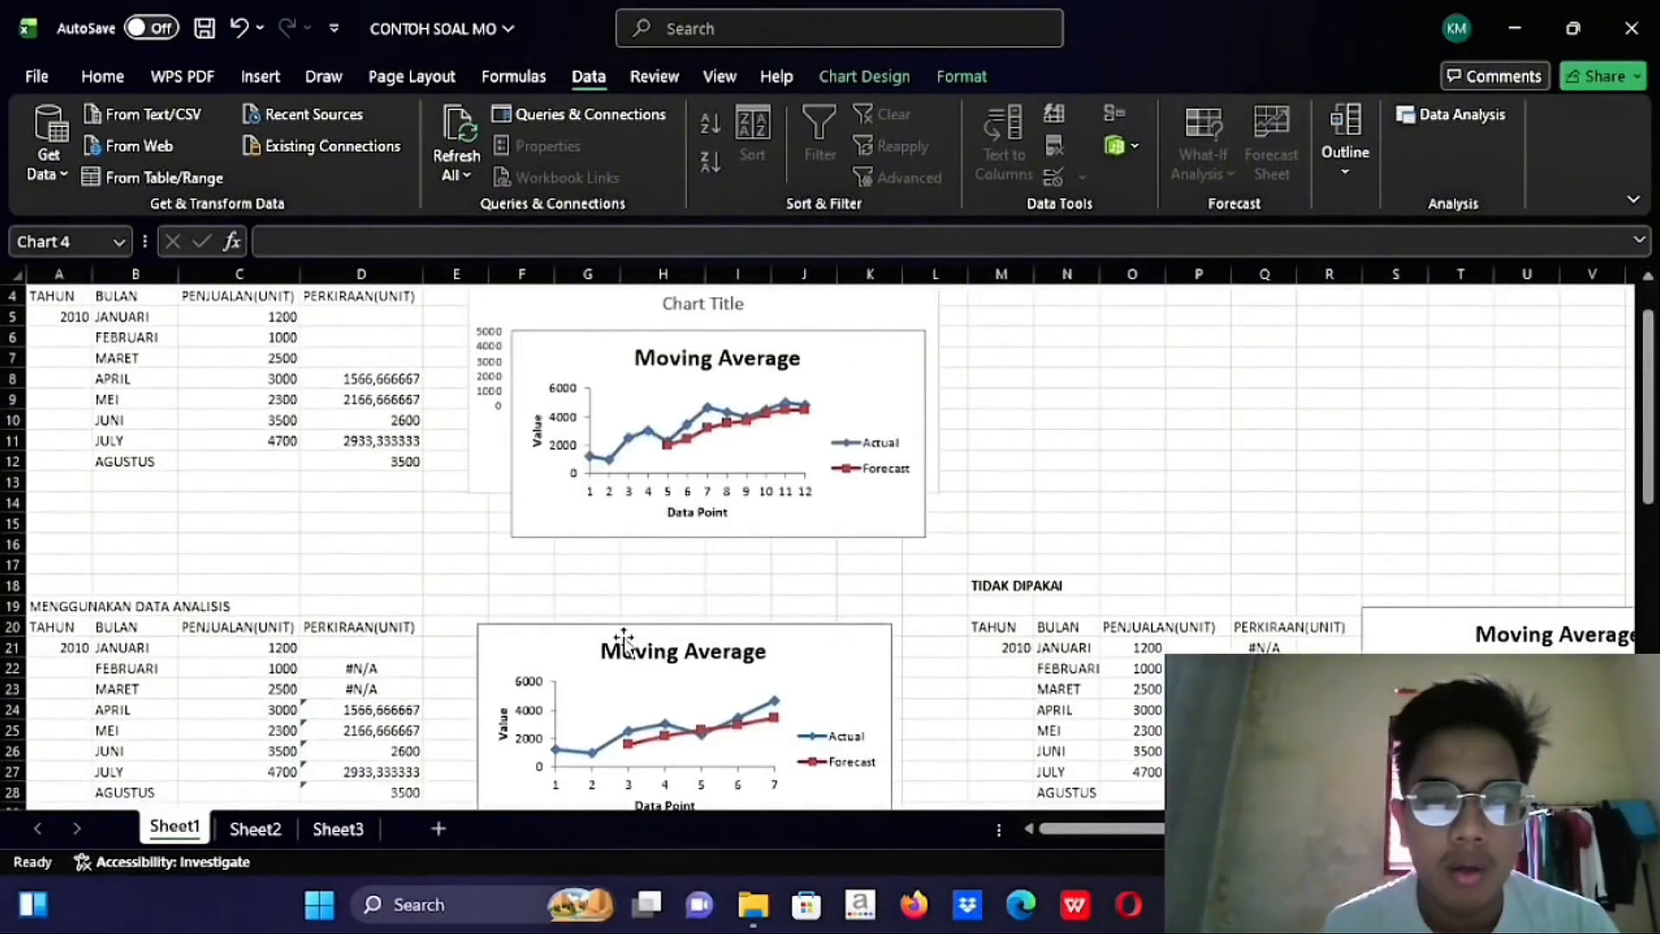
scroll(624, 638, "down", 2)
scroll(624, 638, "right", 2)
scroll(624, 638, "up", 3)
scroll(624, 639, "down", 4)
scroll(624, 638, "right", 2)
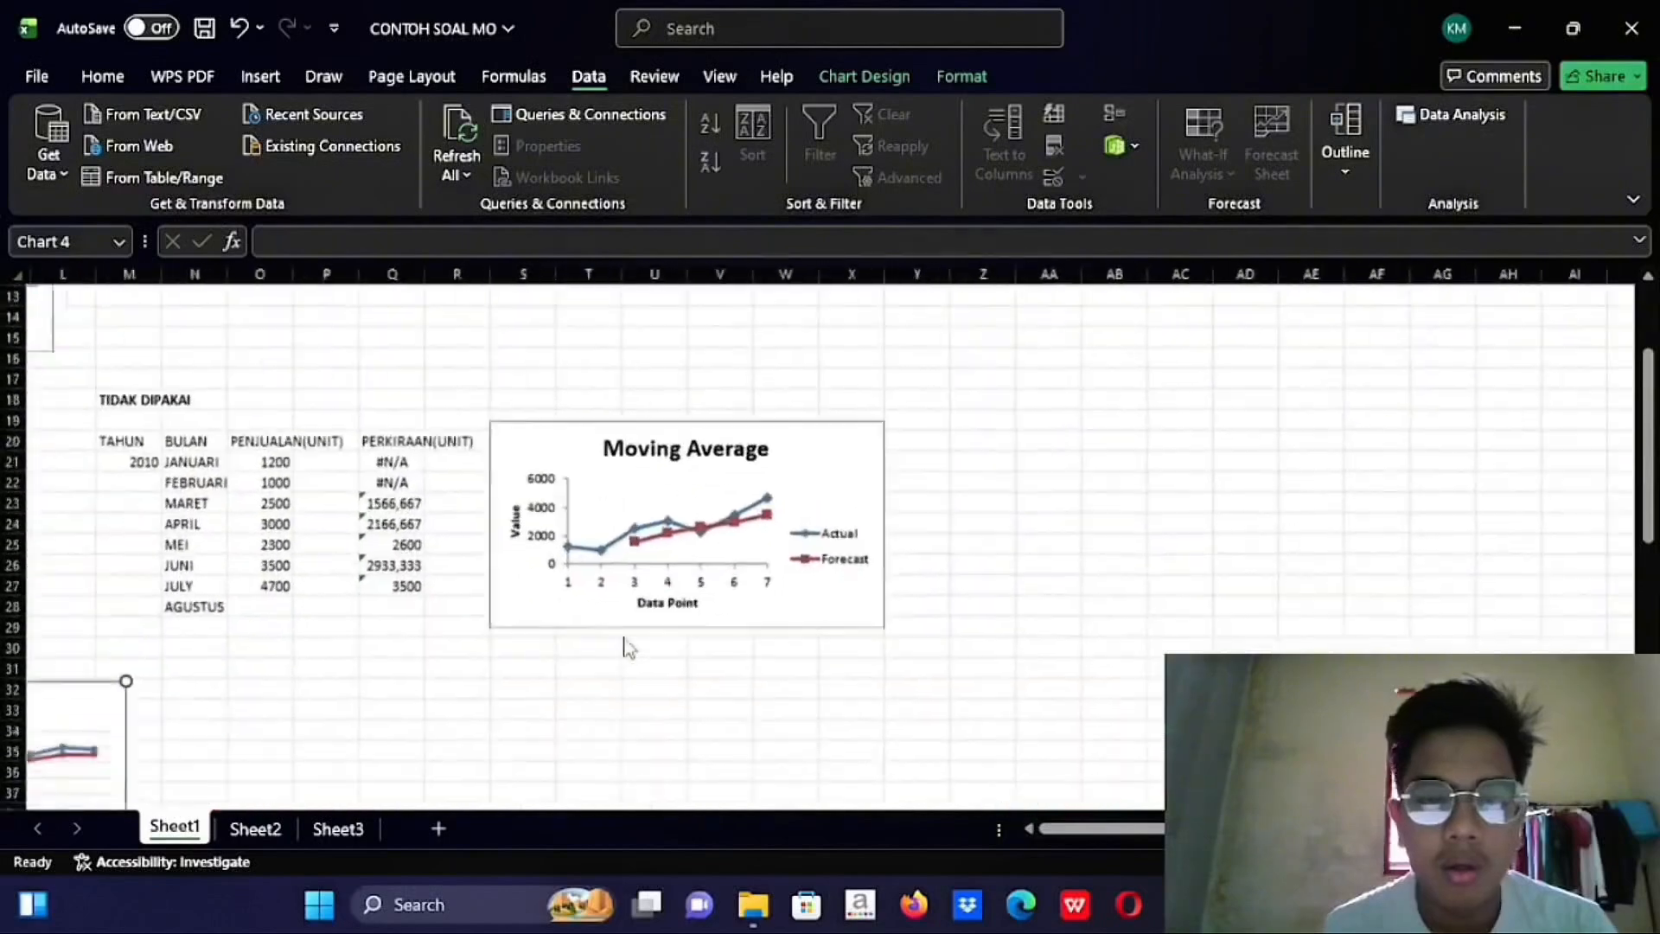
scroll(624, 640, "down", 8)
scroll(624, 640, "left", 4)
scroll(624, 640, "down", 8)
scroll(624, 640, "up", 8)
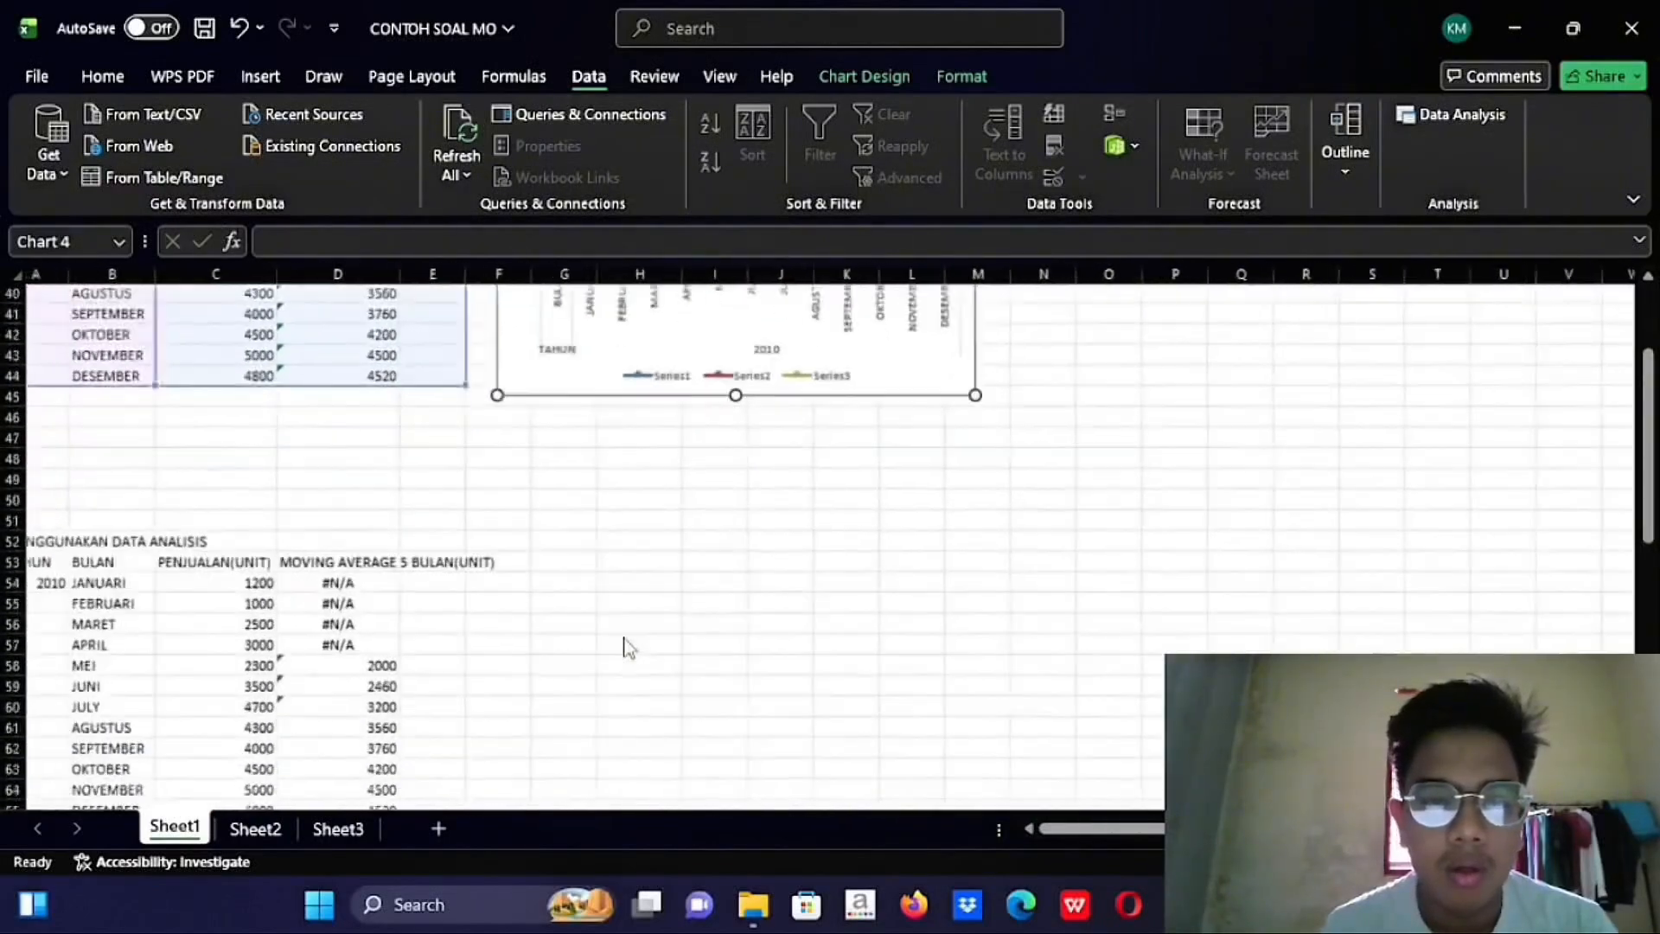
scroll(624, 647, "down", 4)
scroll(624, 647, "left", 1)
scroll(625, 647, "up", 3)
scroll(625, 647, "down", 1)
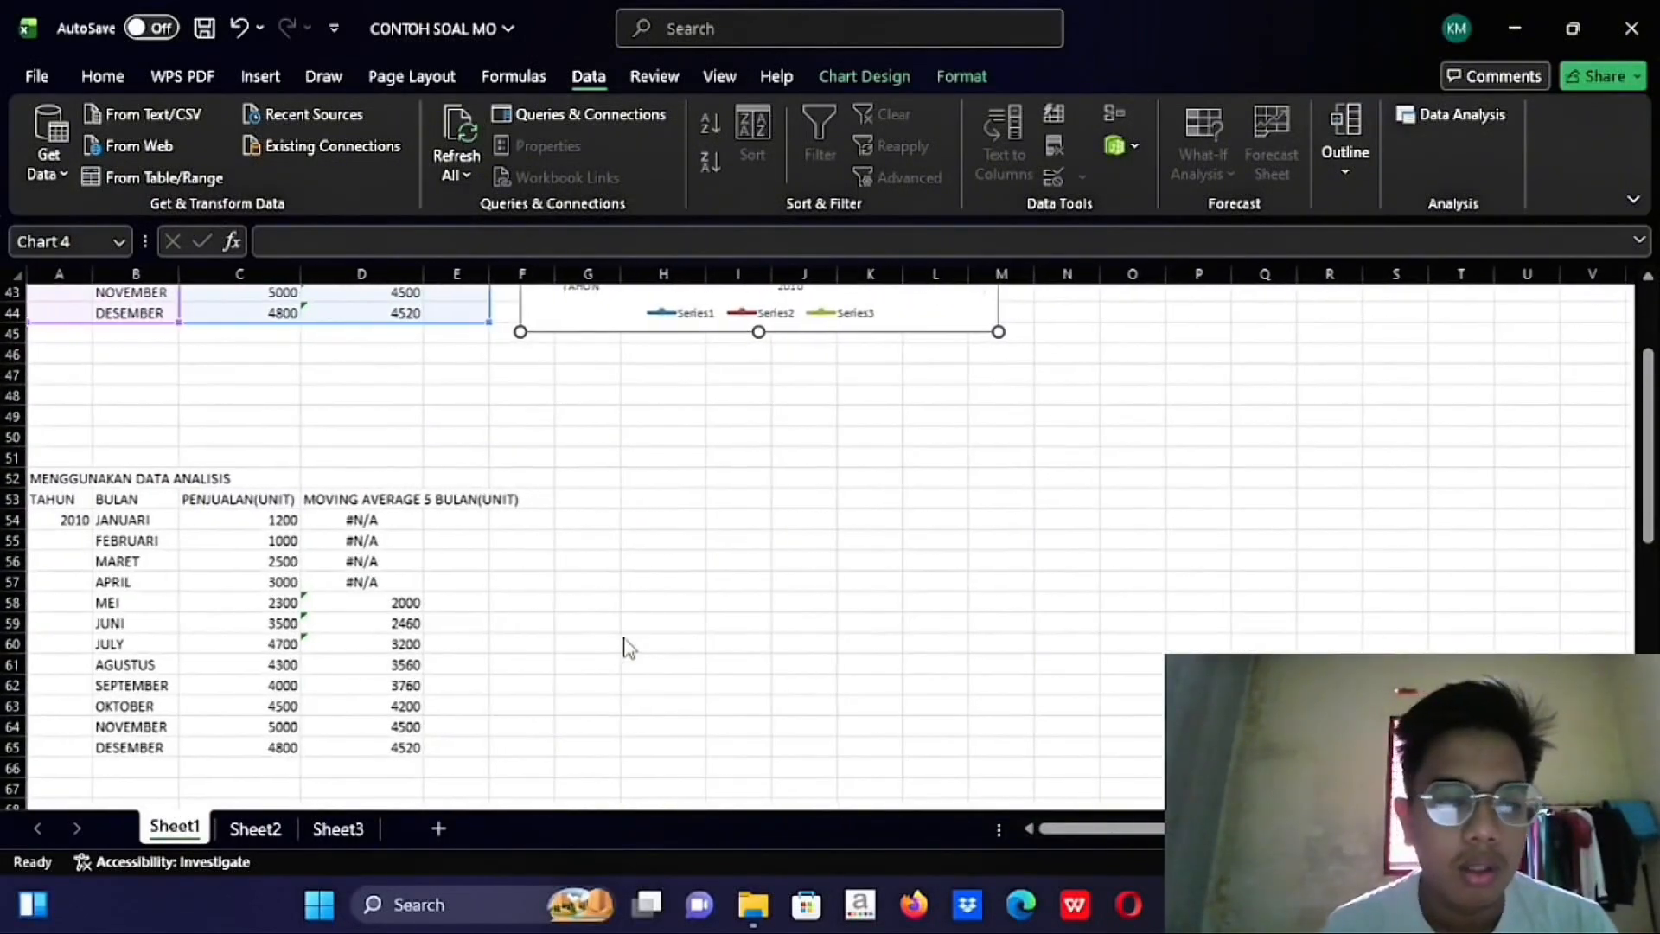
Clear all the 5-month moving average results in D54:D65 of the data analysis table
left_click(373, 519)
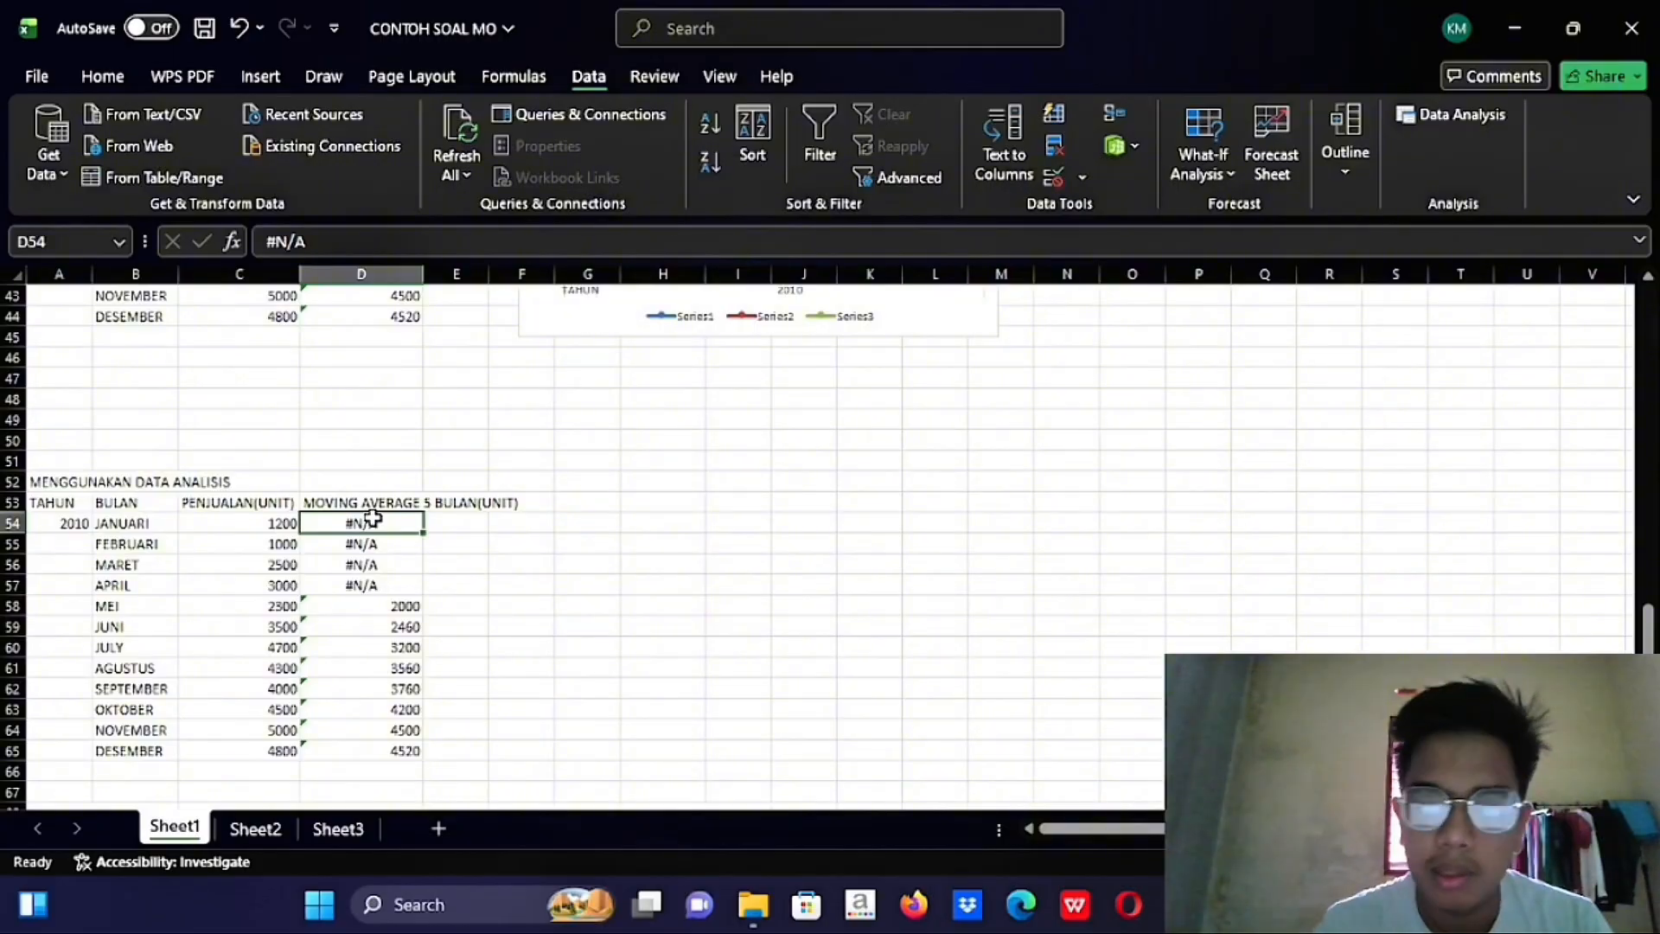
key("BackSpace")
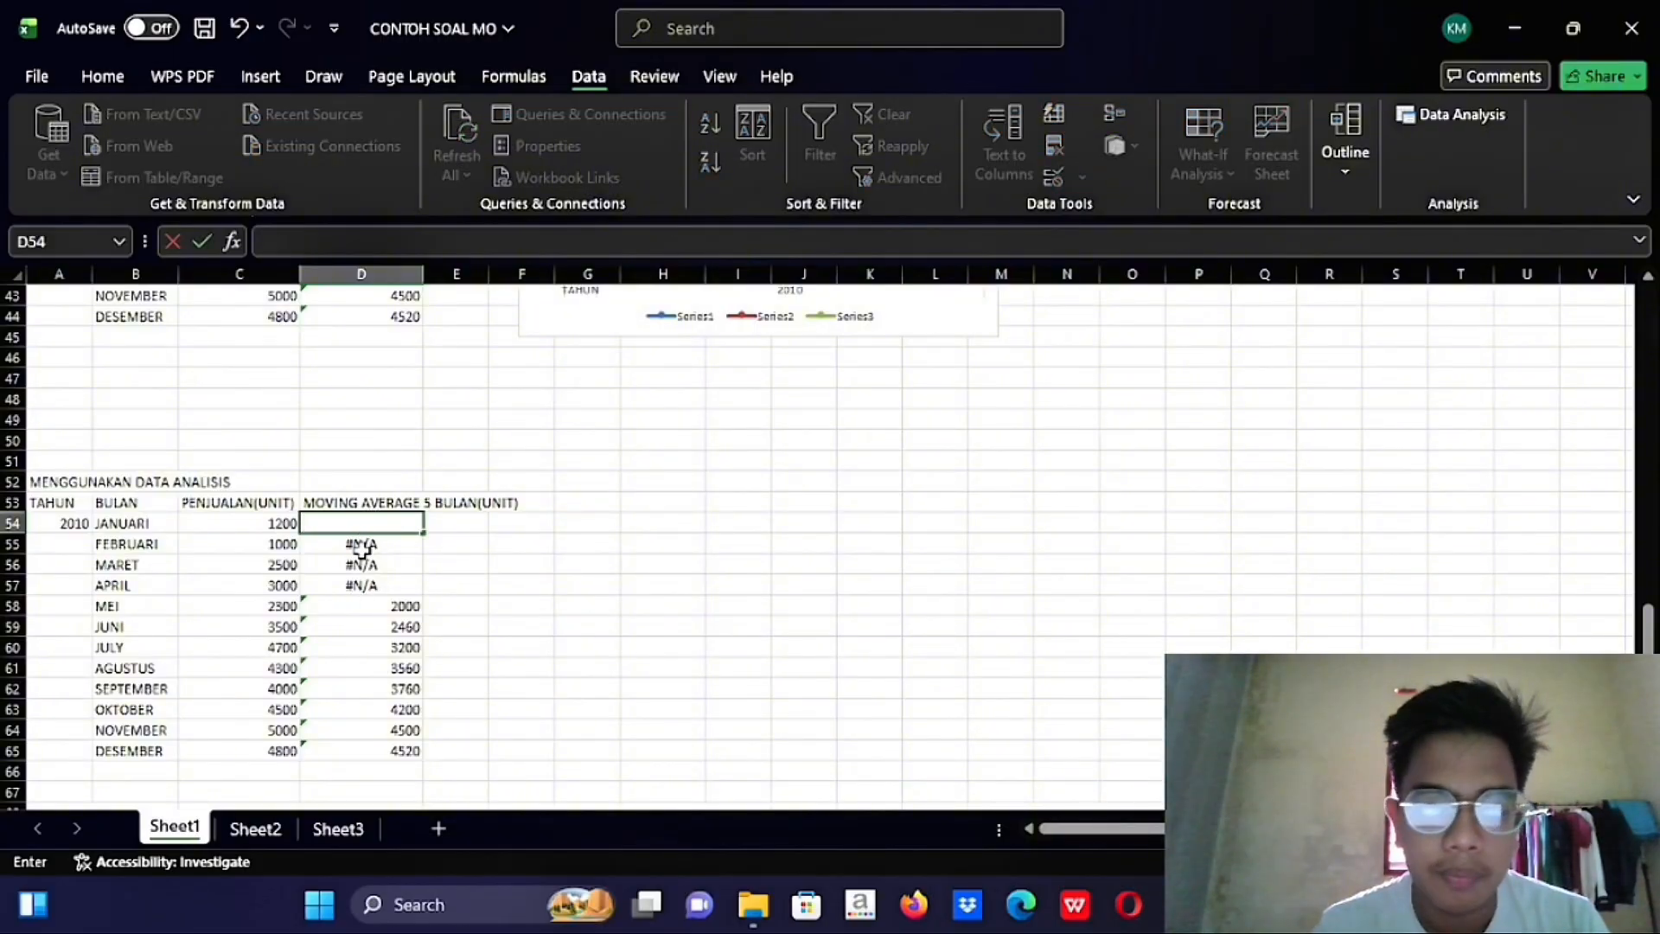
key("Return")
key("BackSpace")
key("Return")
key("BackSpace")
key("Return")
key("BackSpace")
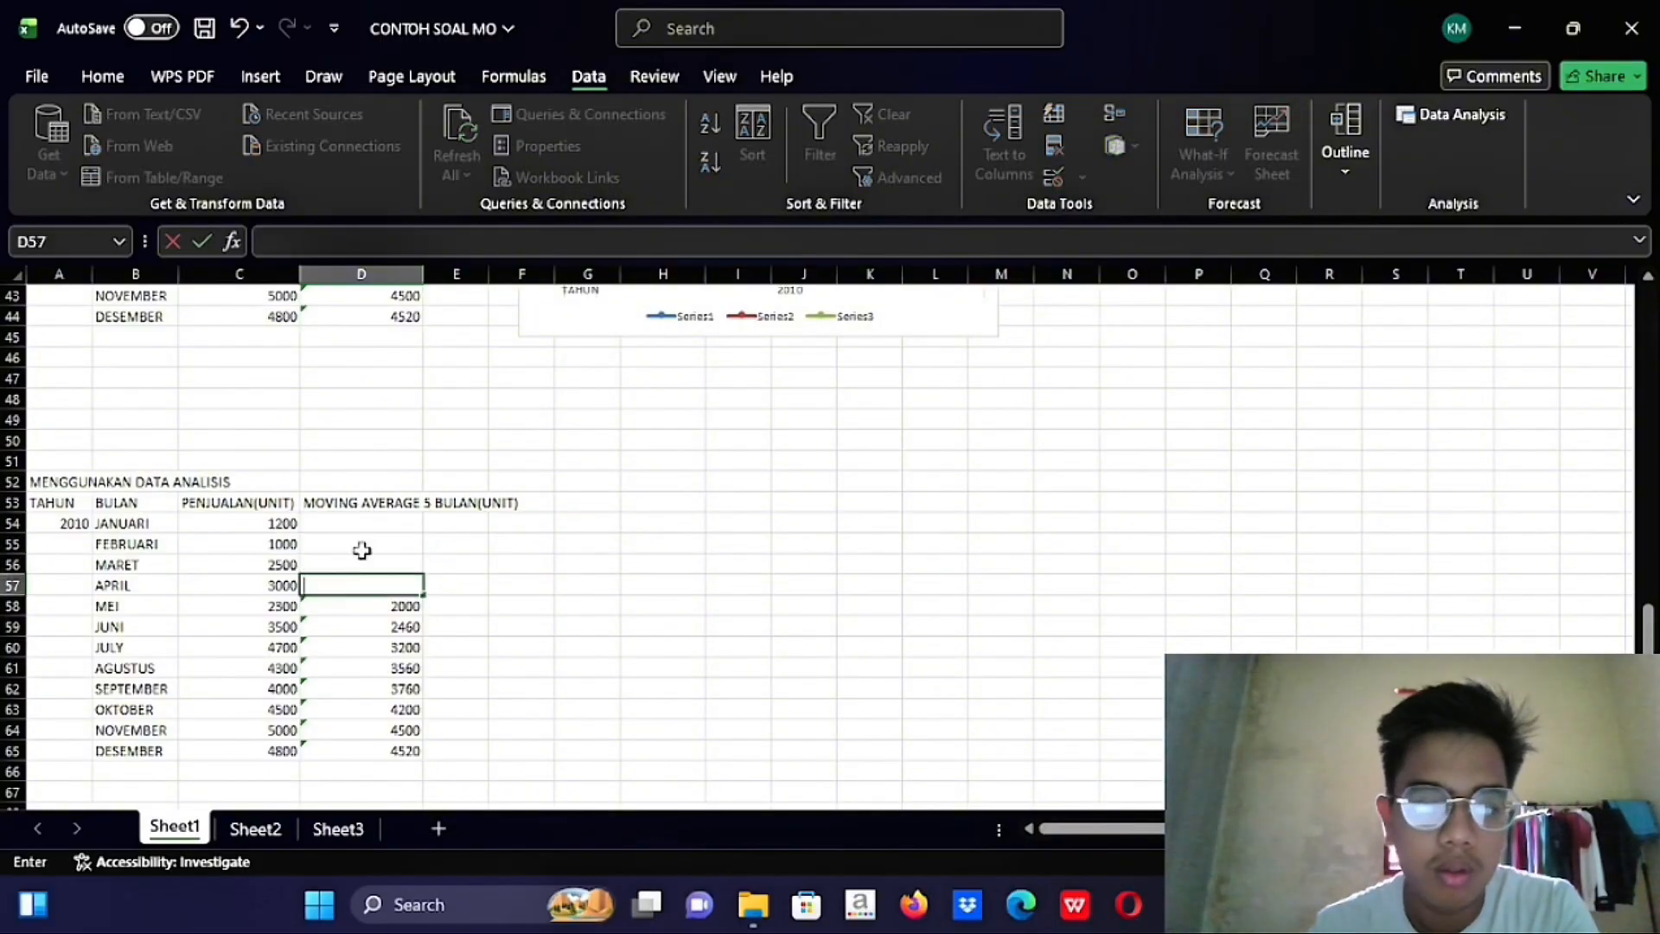
key("Return")
key("BackSpace")
key("Return")
key("BackSpace")
key("Return")
key("BackSpace")
key("Return")
key("BackSpace")
key("Return")
key("BackSpace")
key("Return")
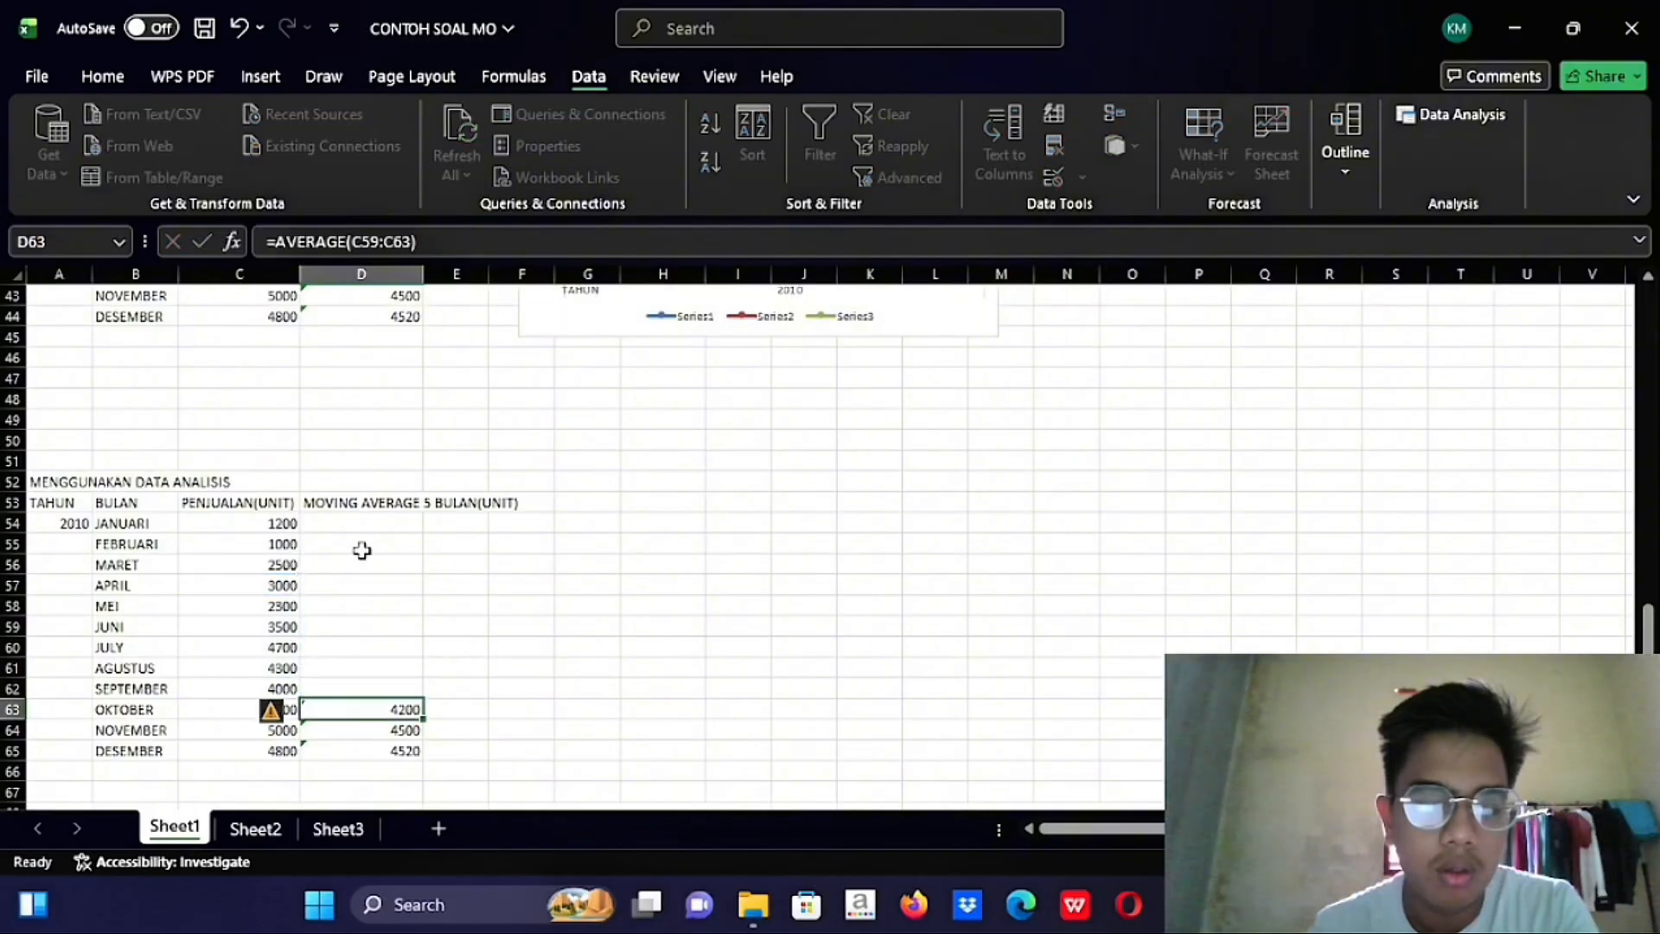
key("BackSpace")
key("Return")
key("BackSpace")
key("Return")
key("BackSpace")
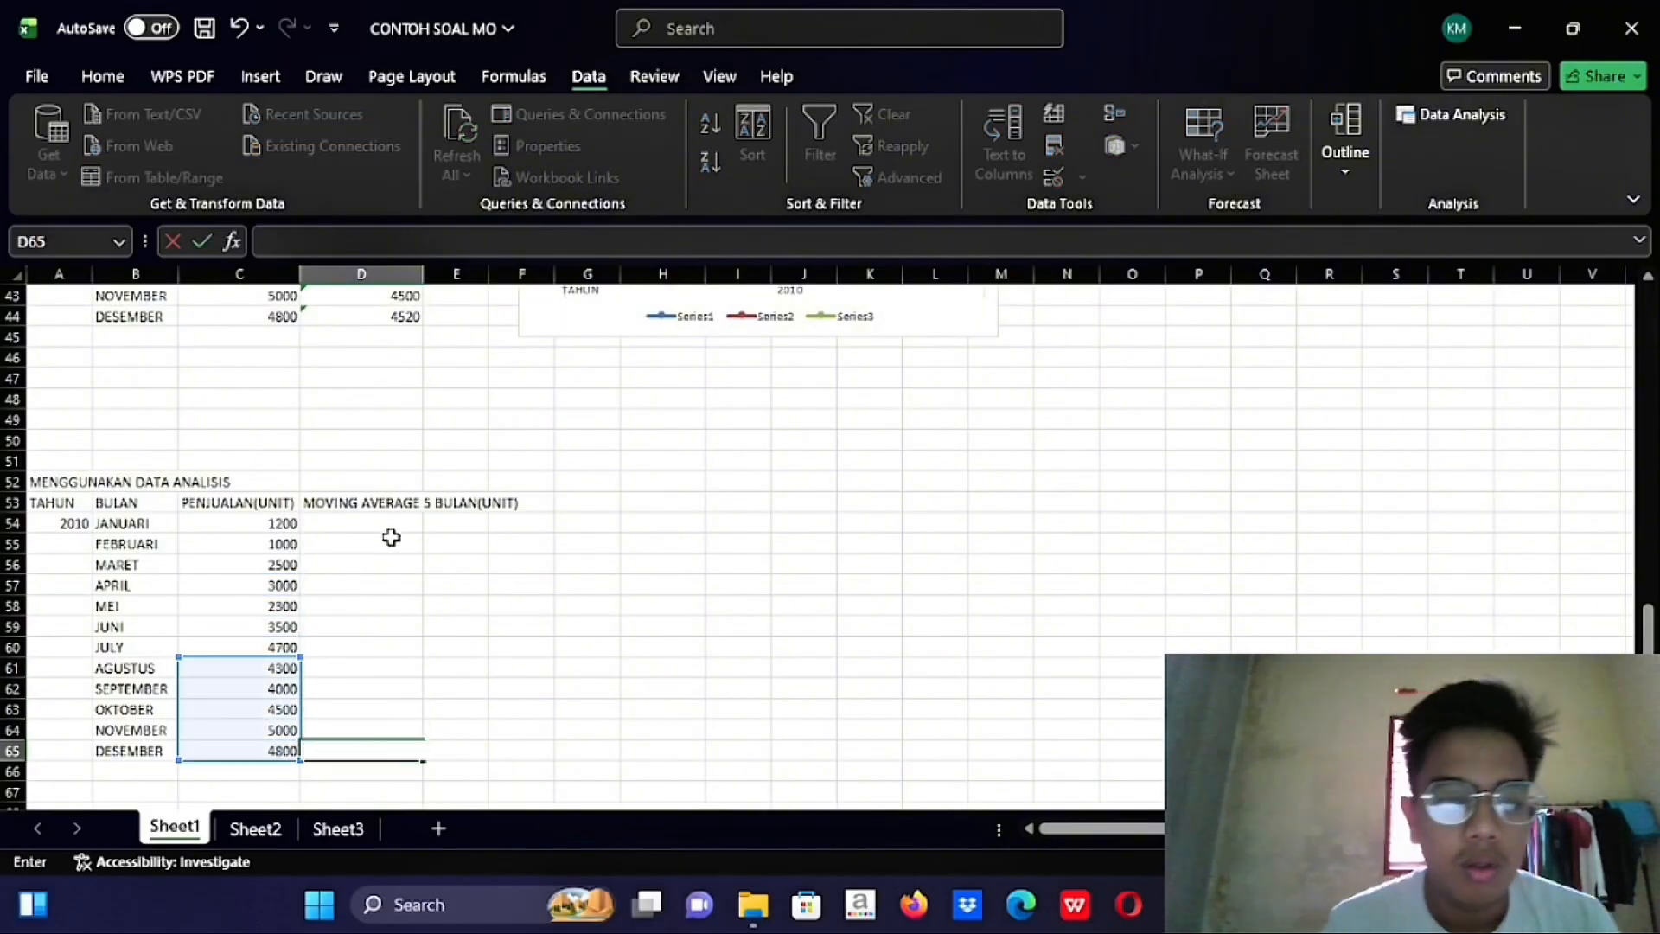
left_click(392, 537)
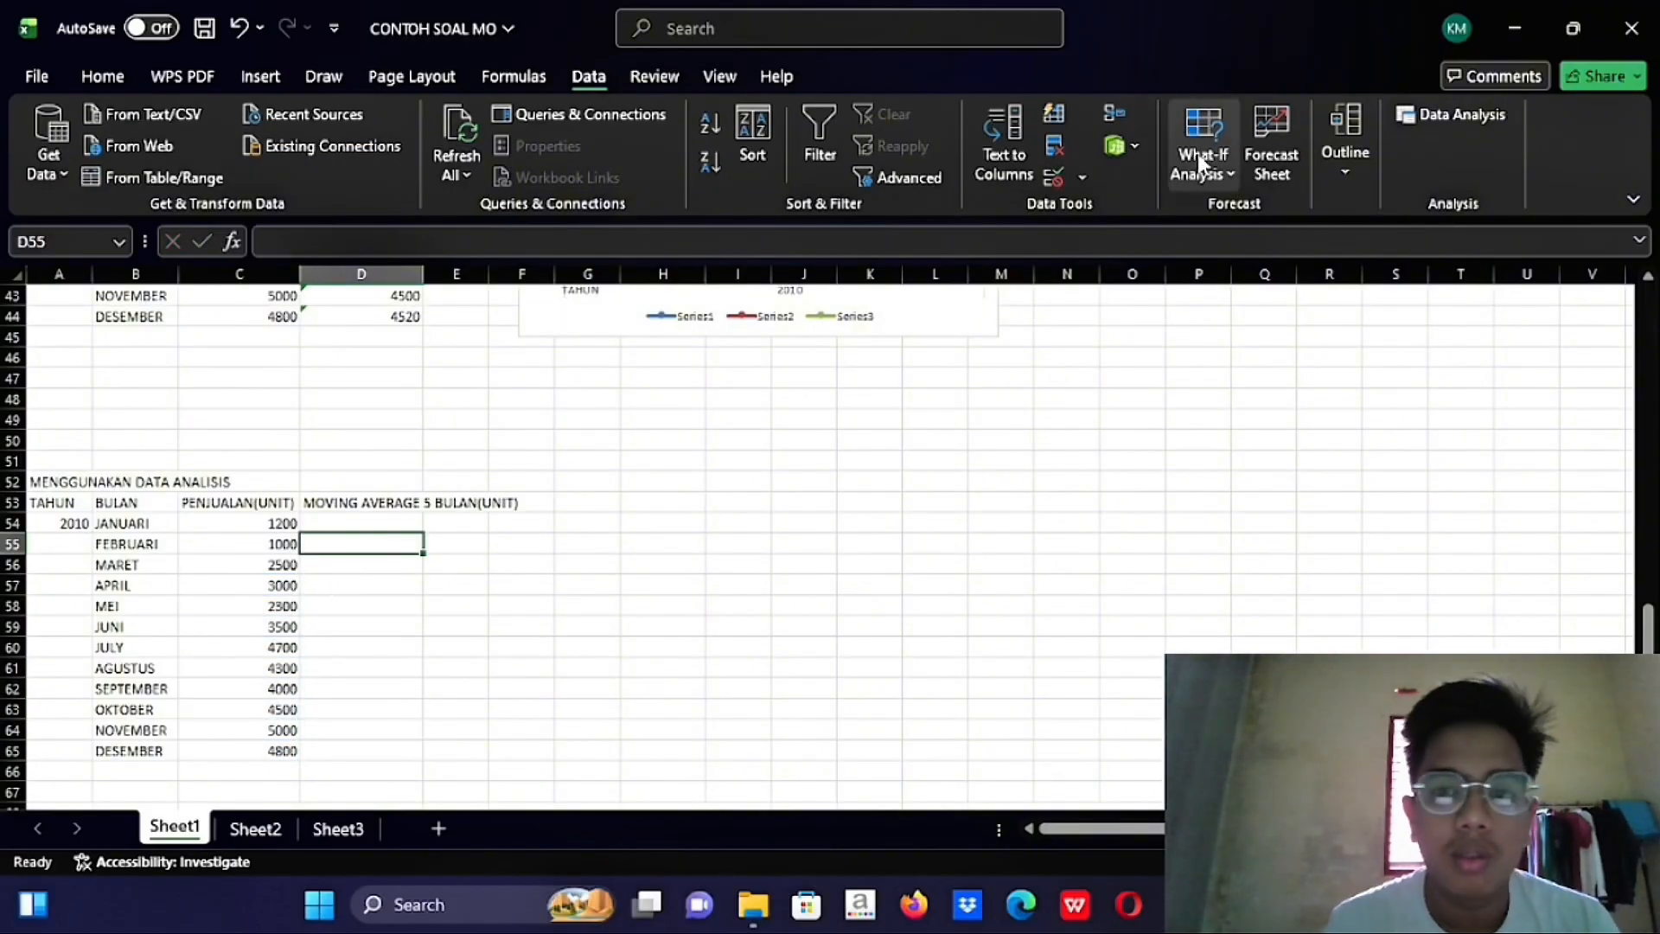
Start the Moving Average analysis again and set its input range to the 5-month table's sales, $C$54:$C$65
left_click(1467, 115)
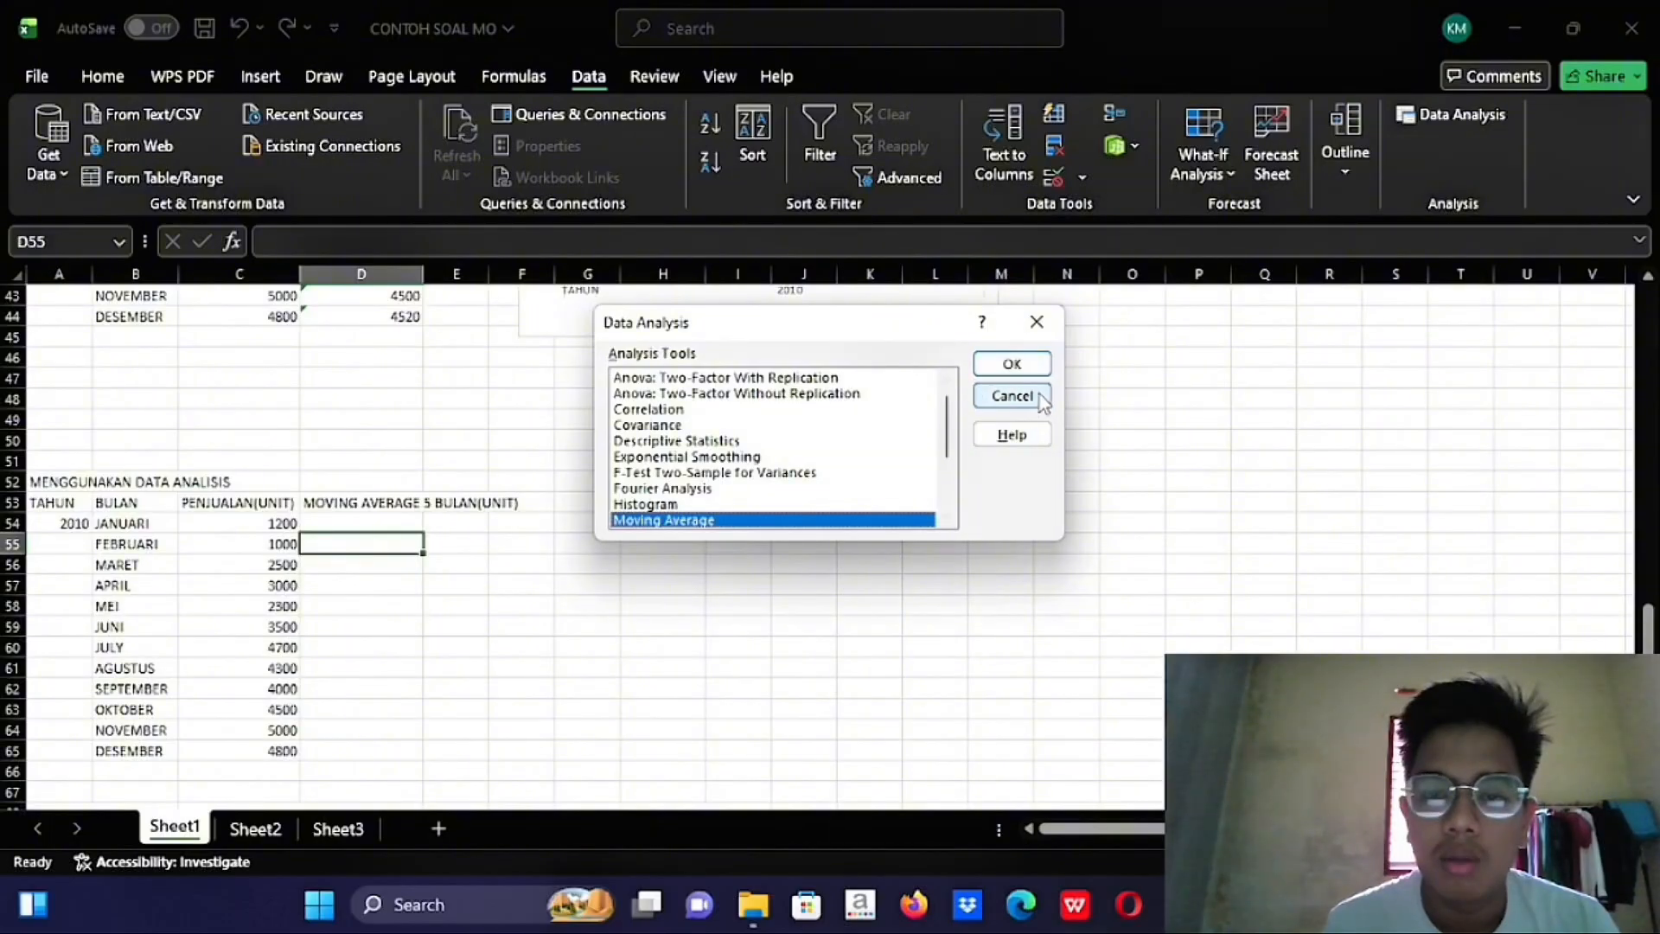
left_click(1013, 364)
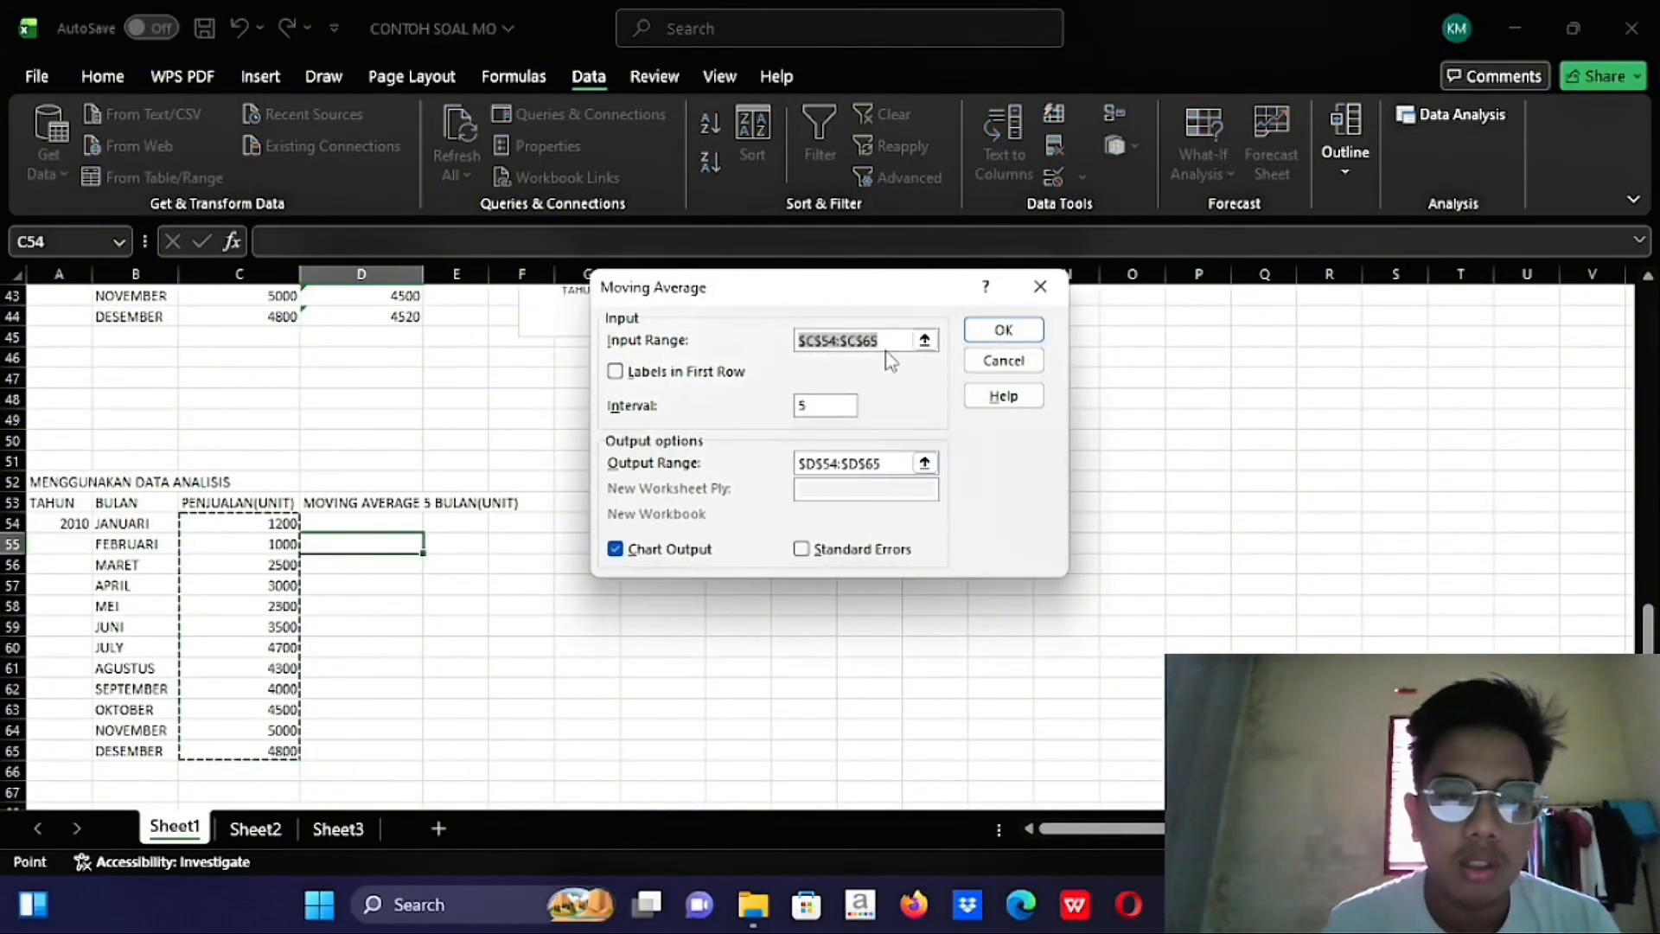
left_click(924, 340)
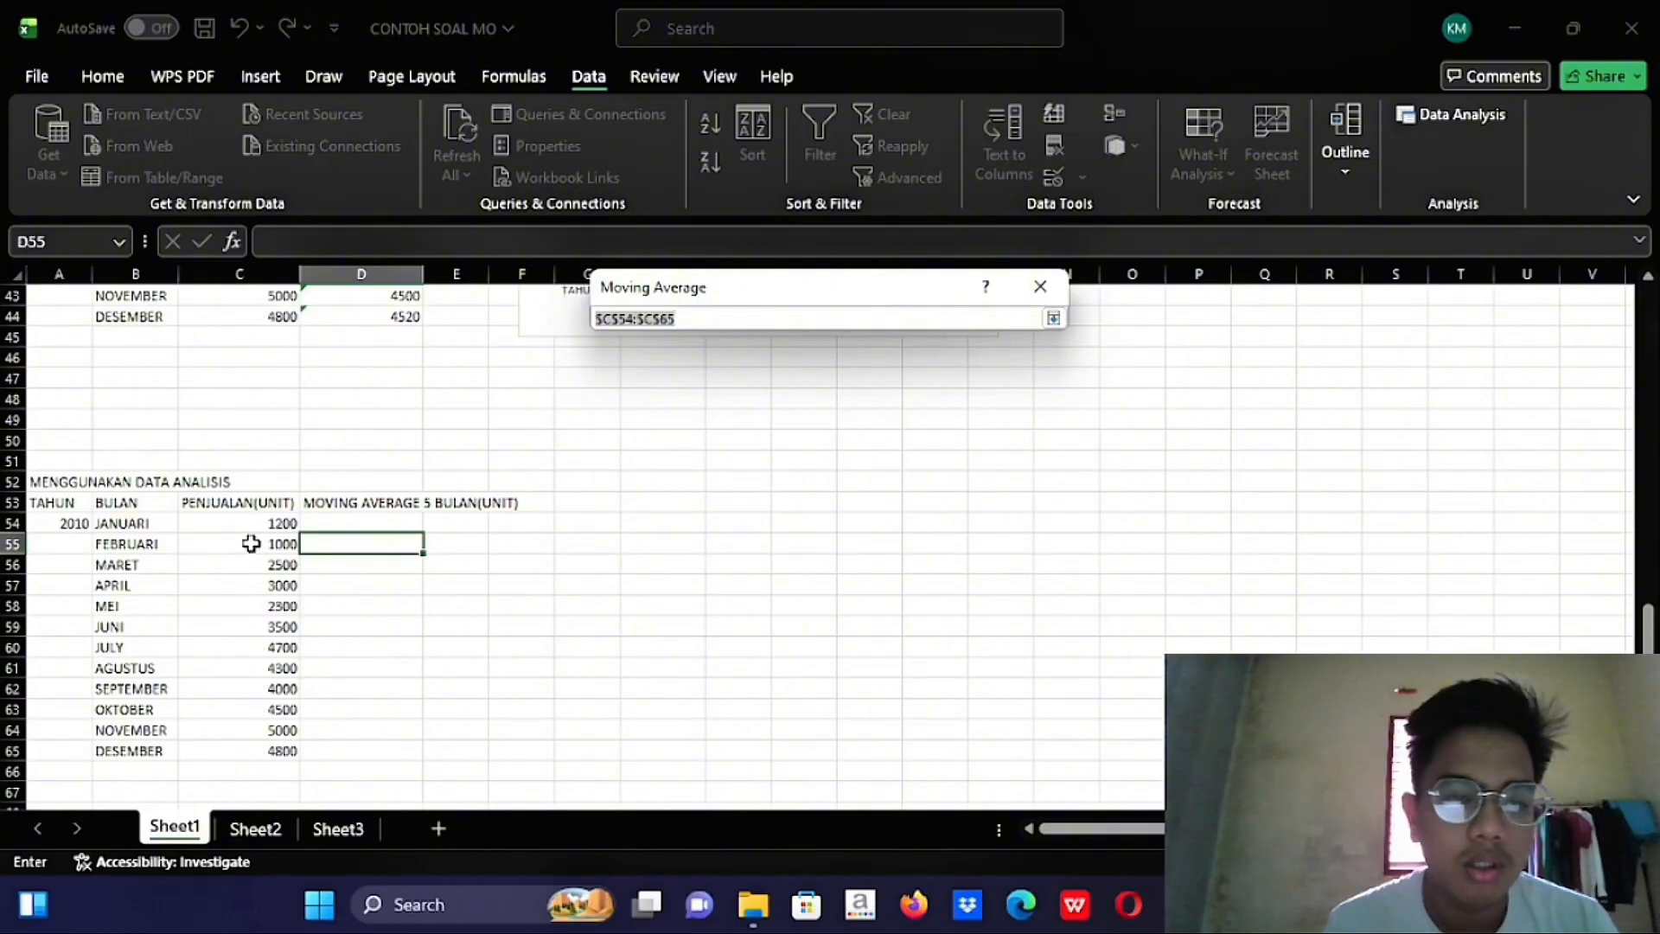
left_click_drag(260, 528, 245, 747)
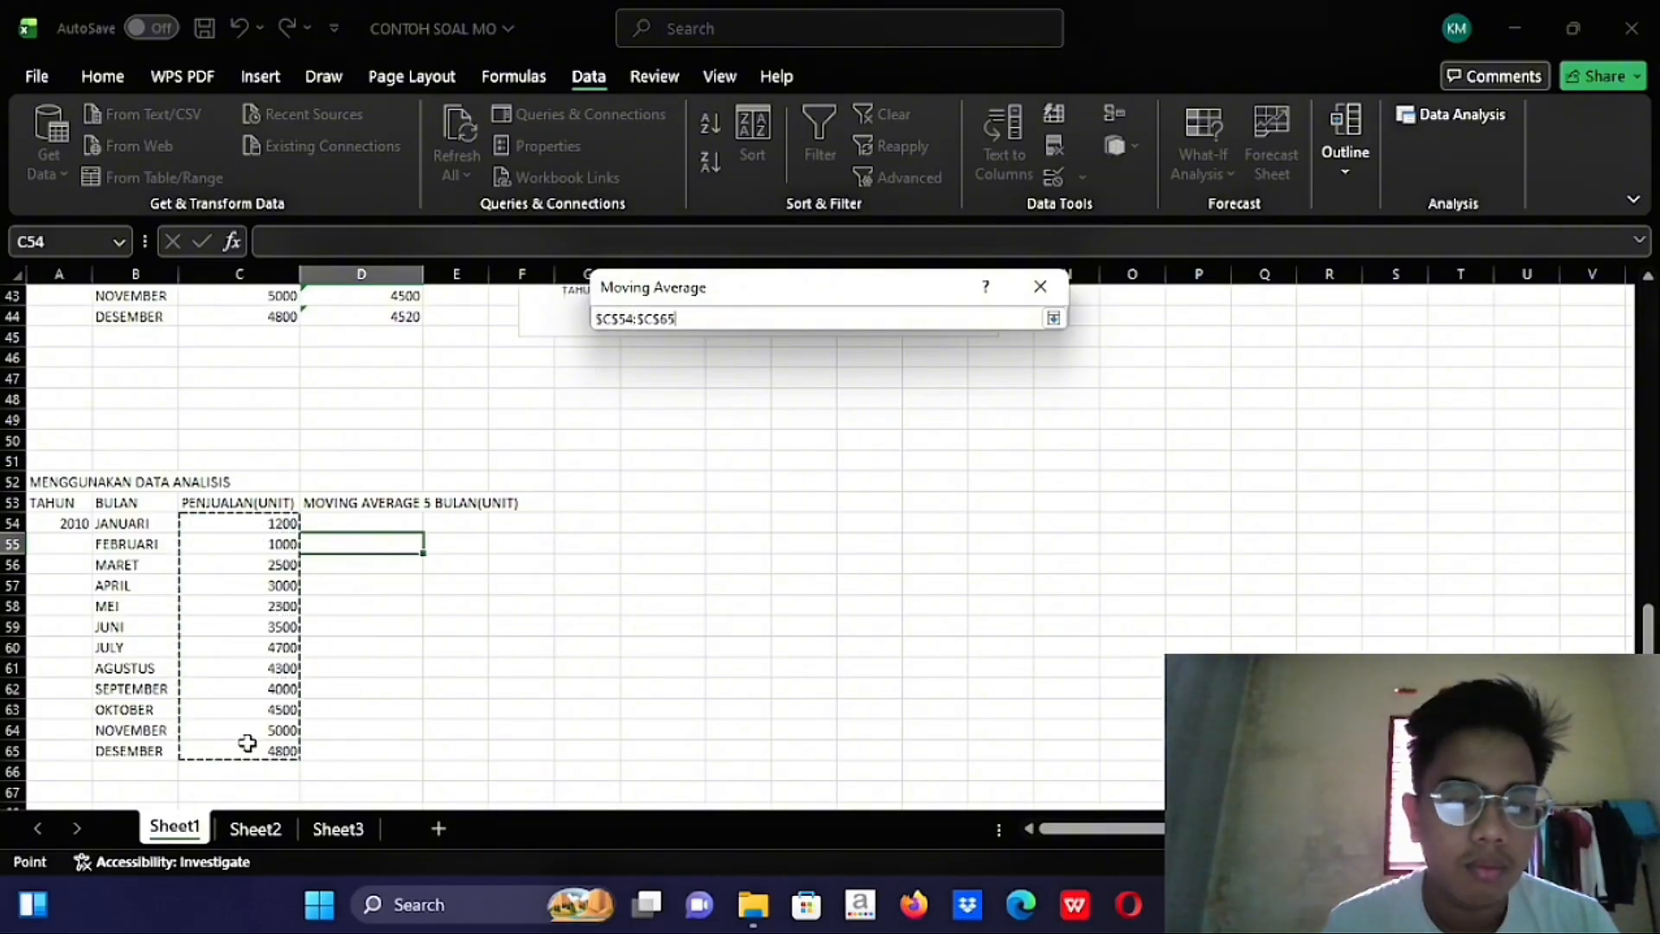
key("Return")
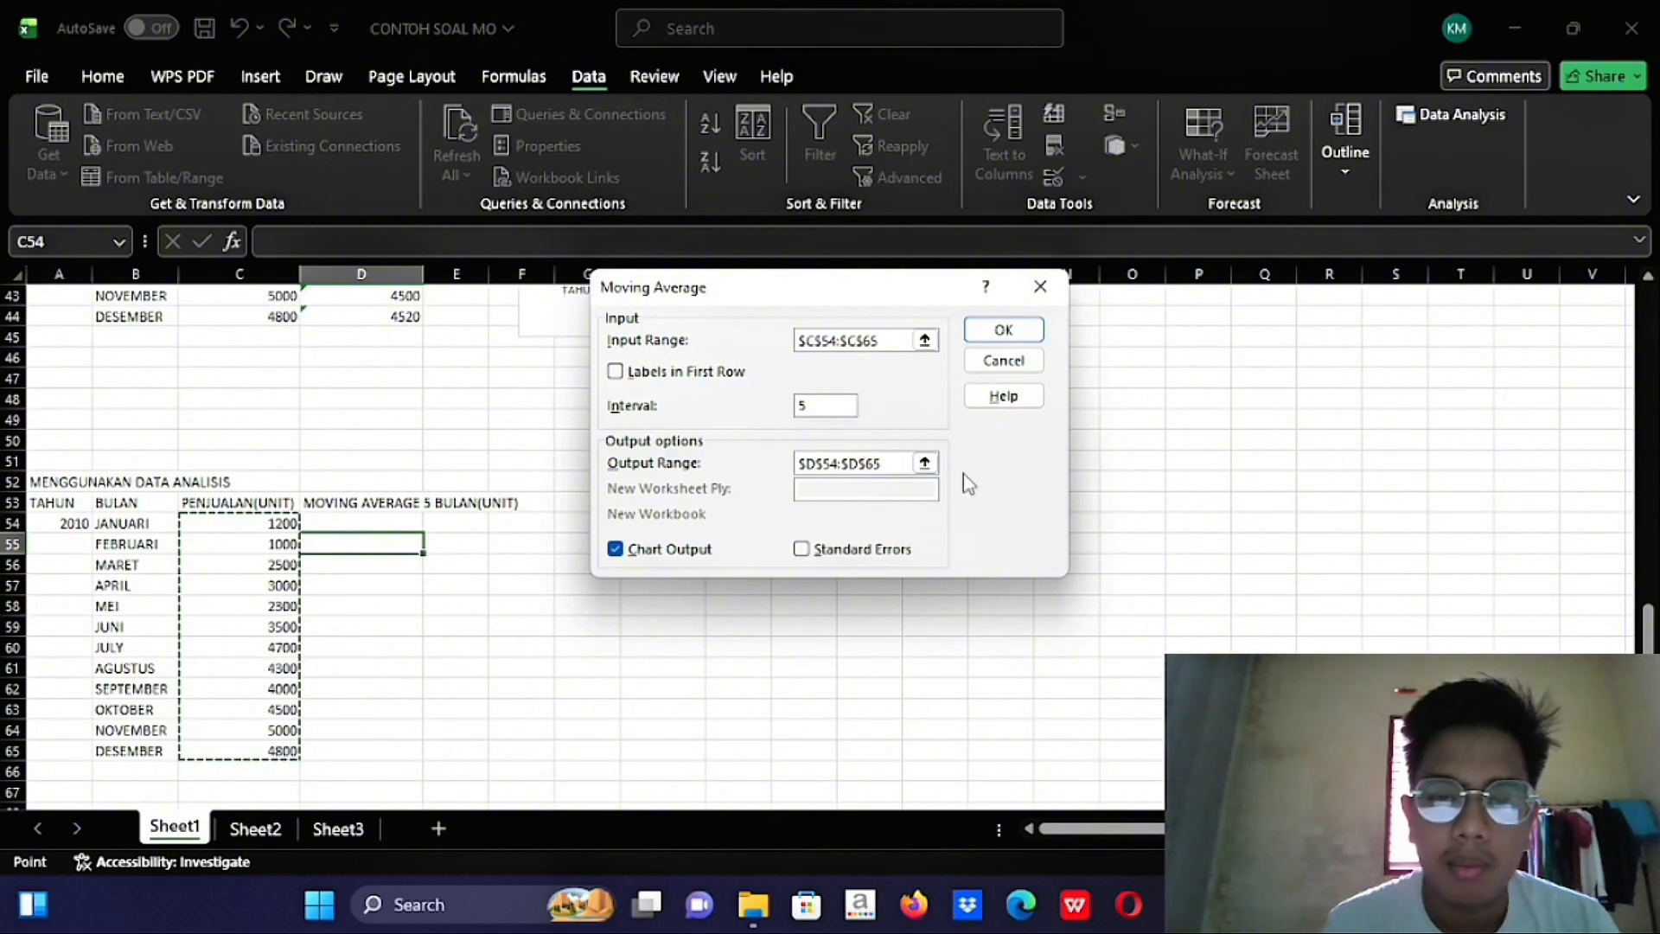
Set the output range to $D$54:$D$65 and run the 5-month moving average with chart output
left_click(925, 463)
left_click(337, 525)
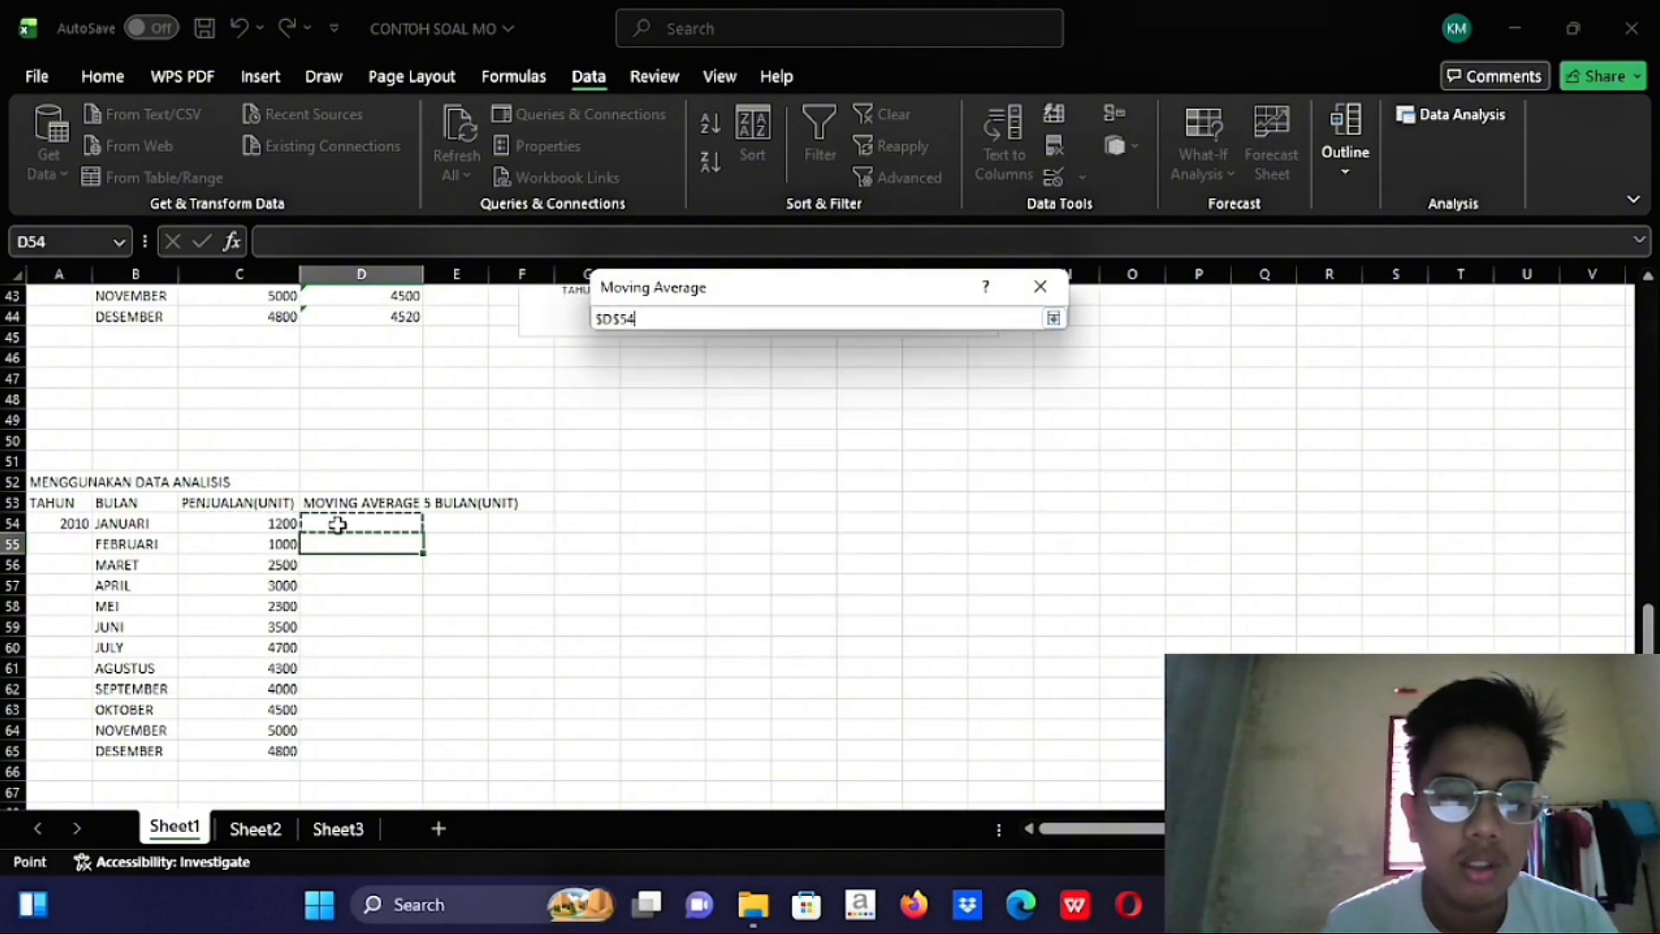
left_click_drag(339, 525, 335, 751)
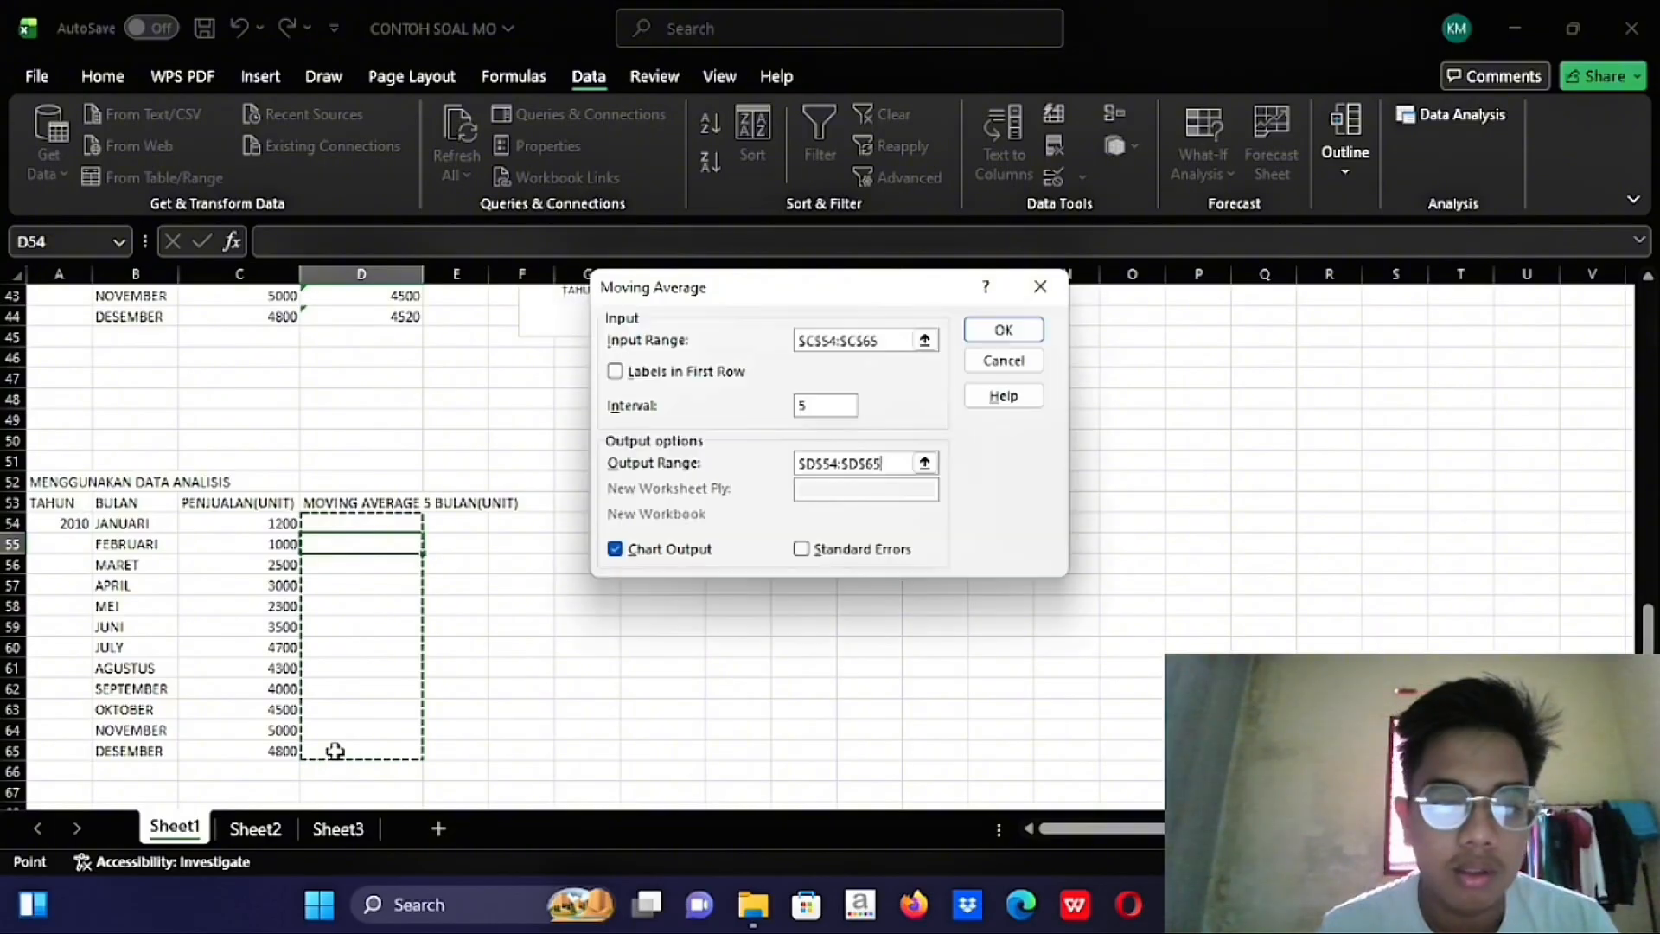
key("Return")
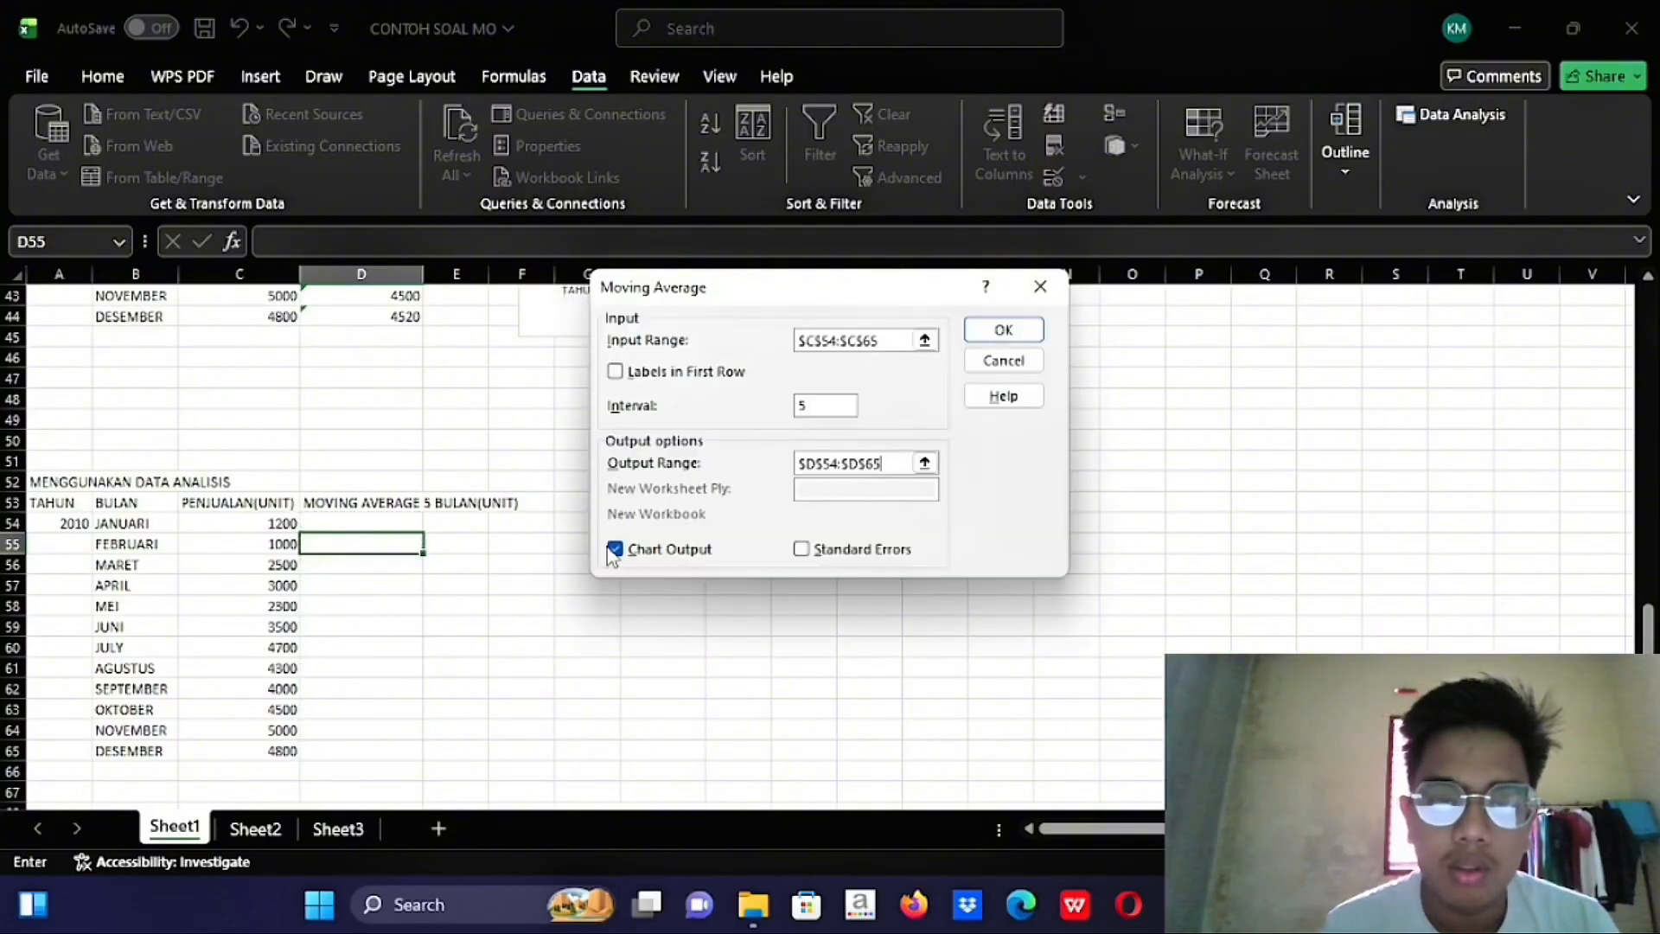
left_click(616, 550)
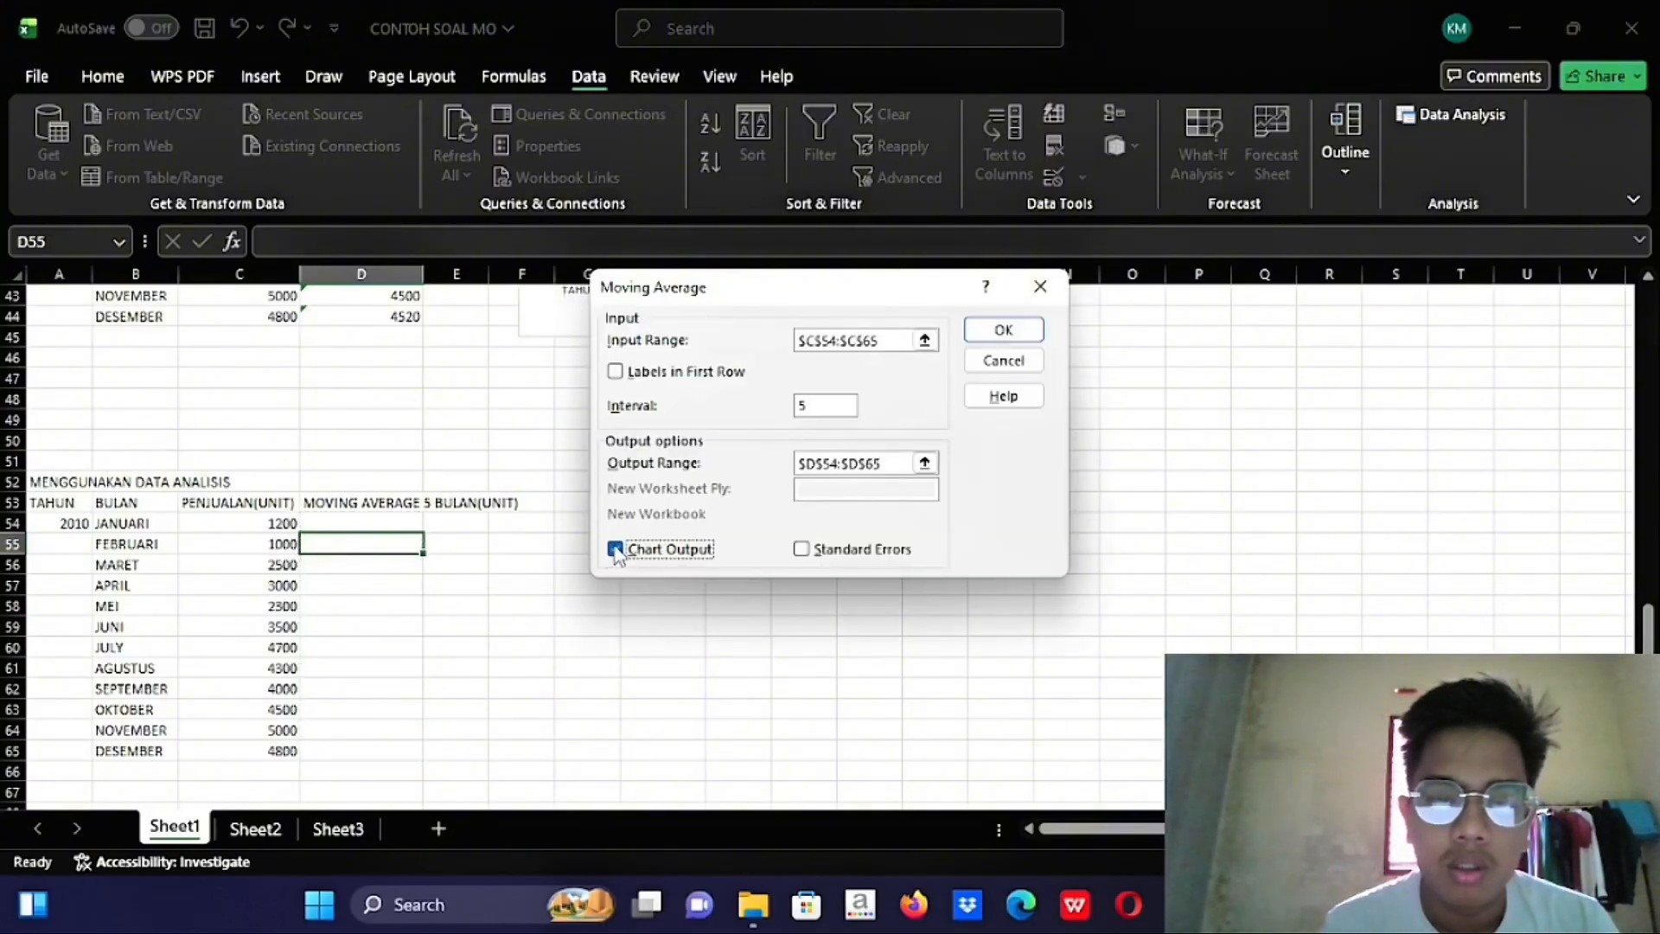
left_click(1006, 330)
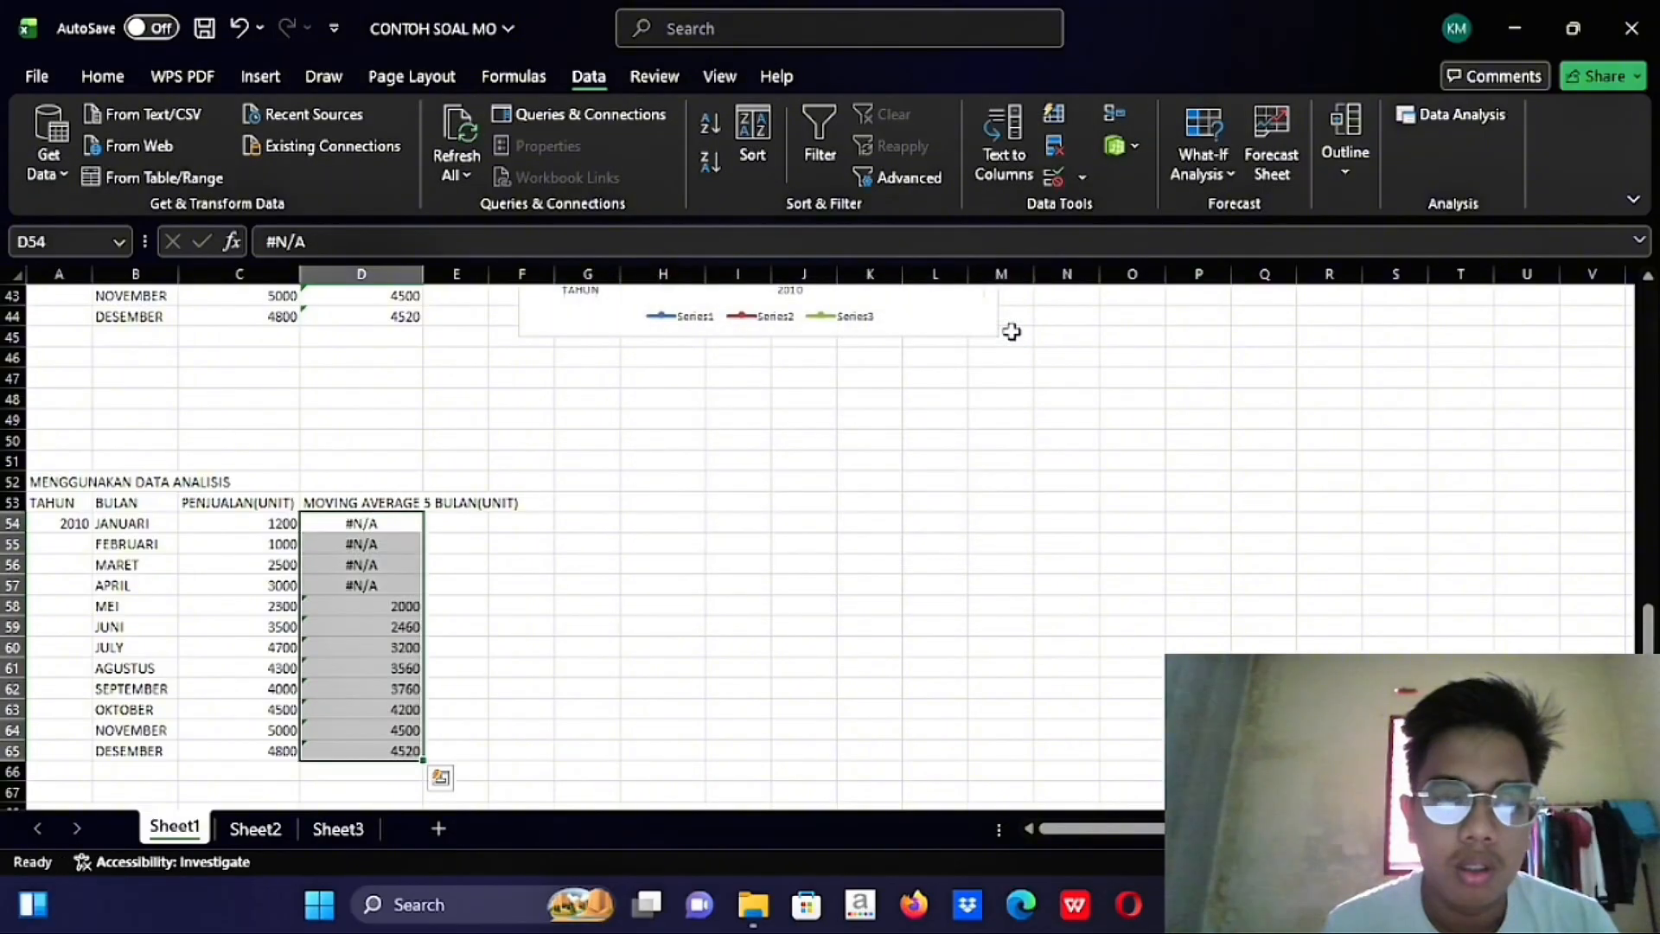
Move the upper duplicate 12-point Moving Average chart off the manual 3-month chart and delete it
scroll(813, 504, "up", 14)
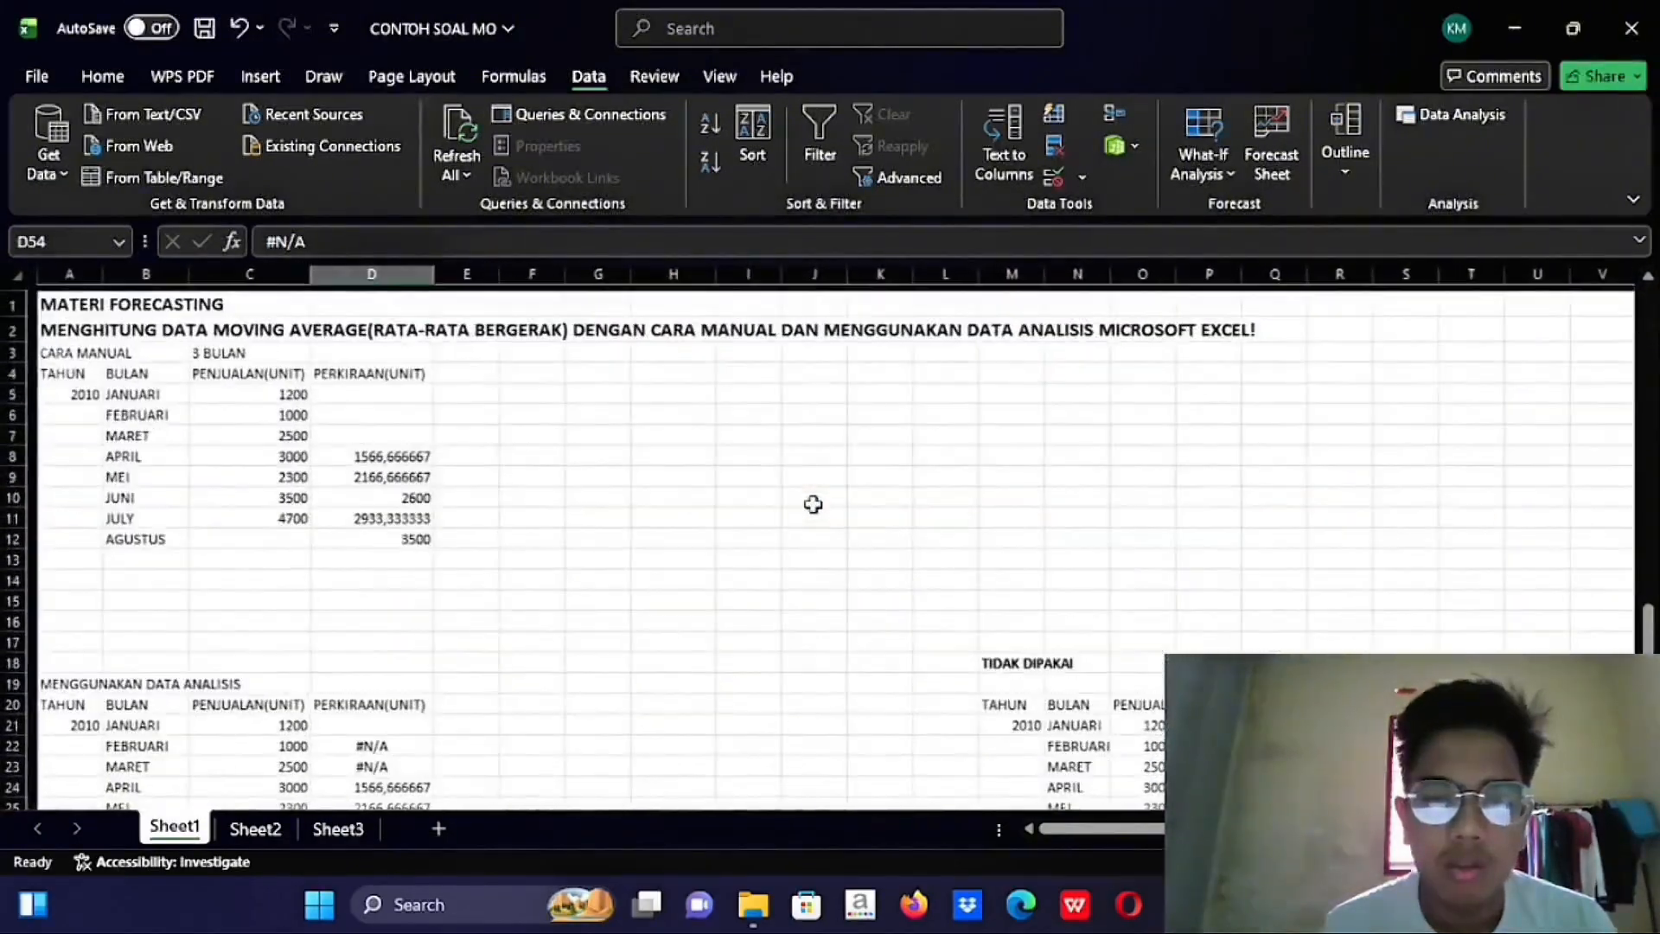
scroll(813, 504, "down", 1)
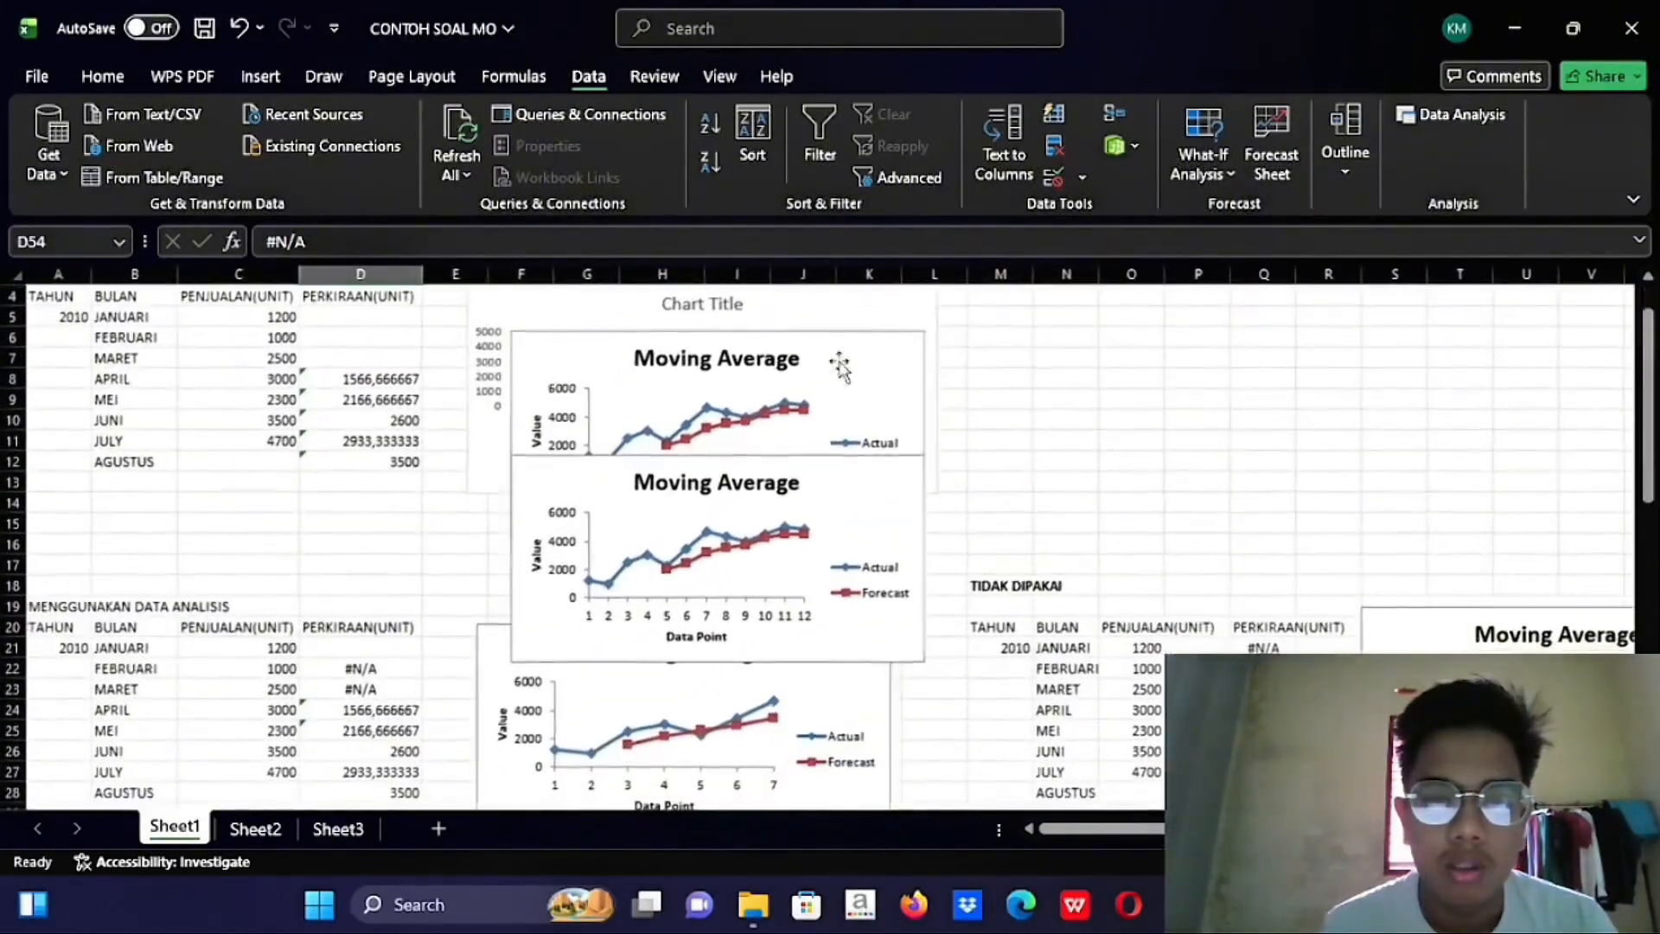
left_click_drag(838, 366, 1328, 342)
key("Delete")
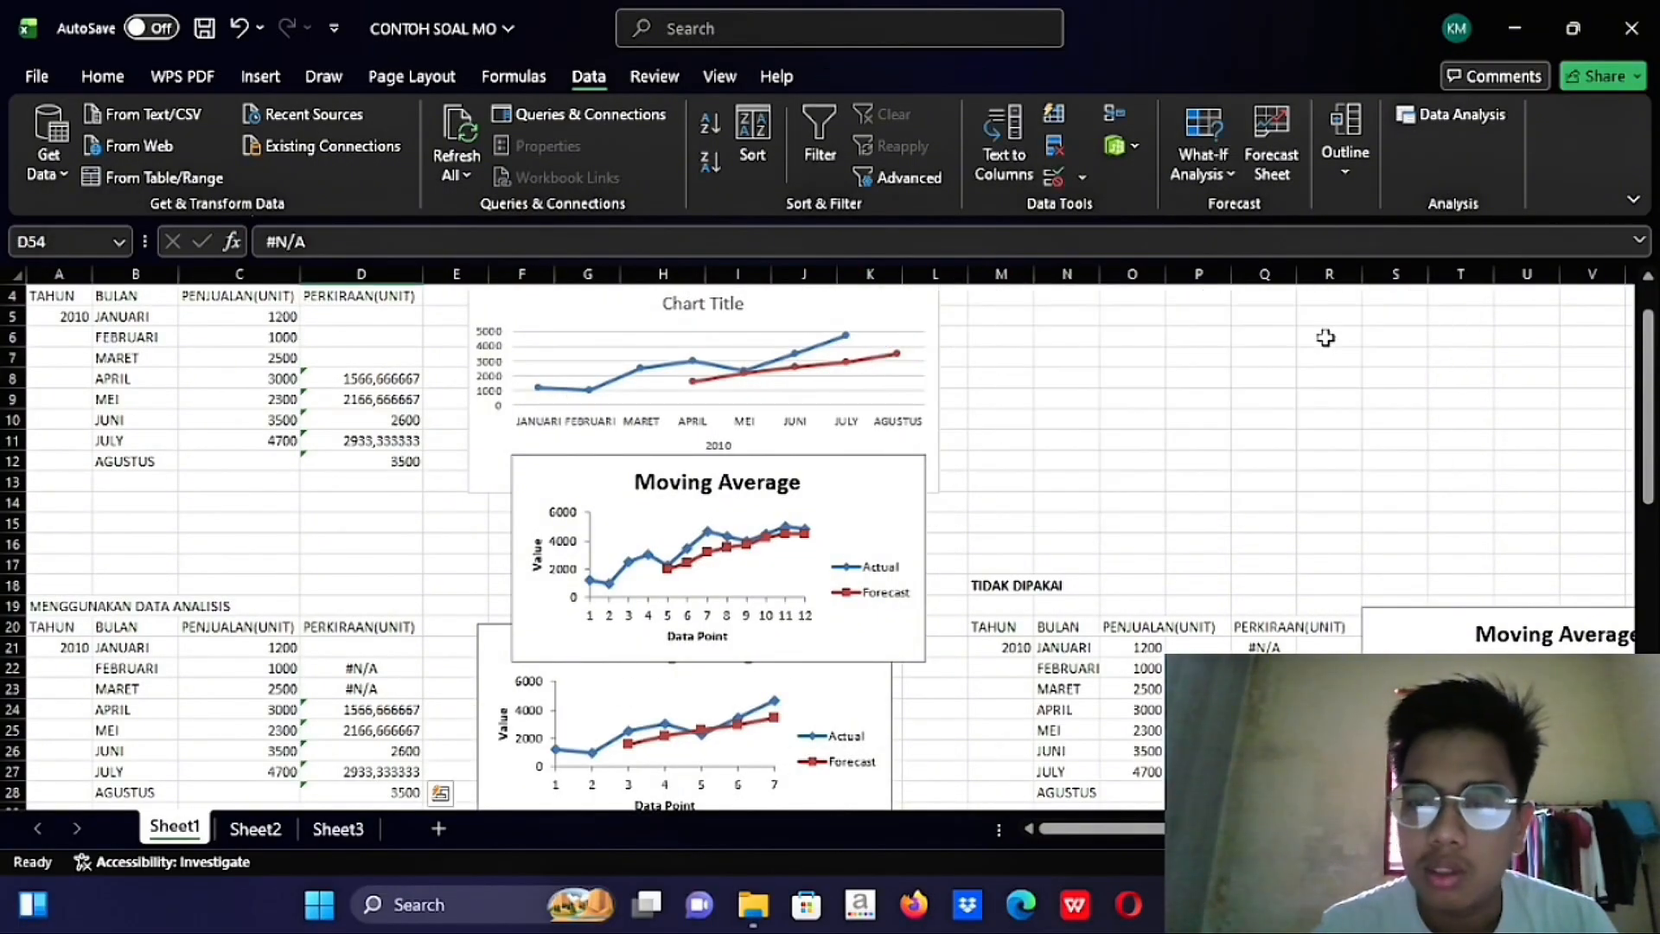
Move the remaining 12-point Moving Average chart down beside the 5-month data analysis table, starting near row 54
left_click_drag(891, 480, 955, 684)
scroll(1037, 415, "down", 6)
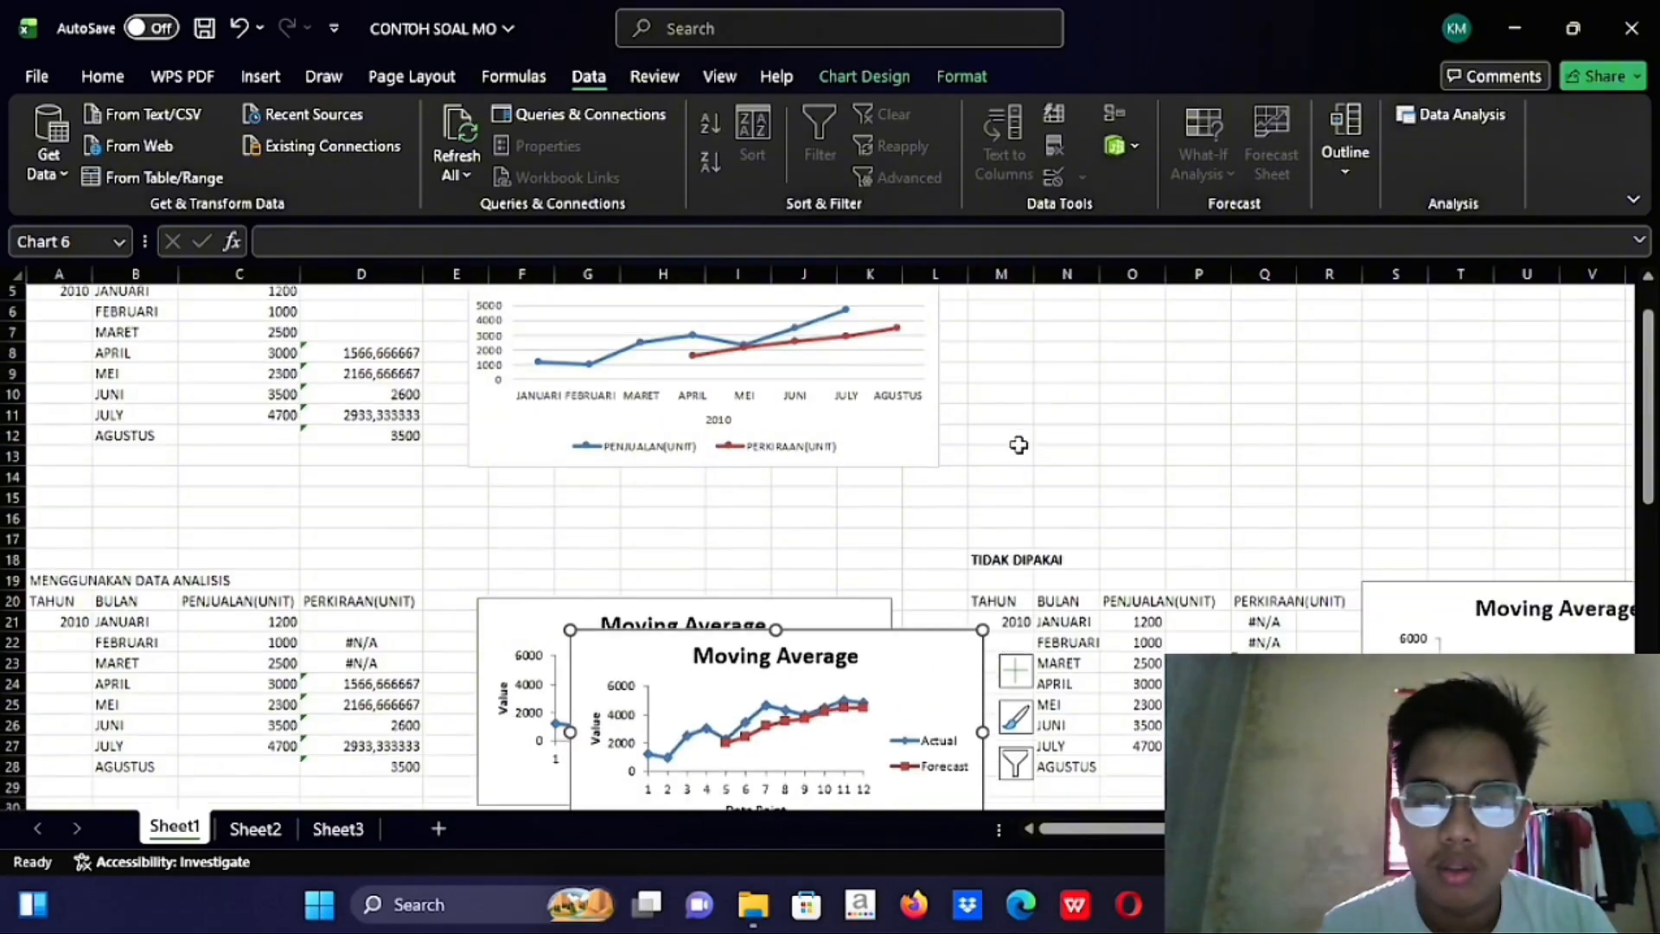
left_click_drag(908, 432, 1292, 683)
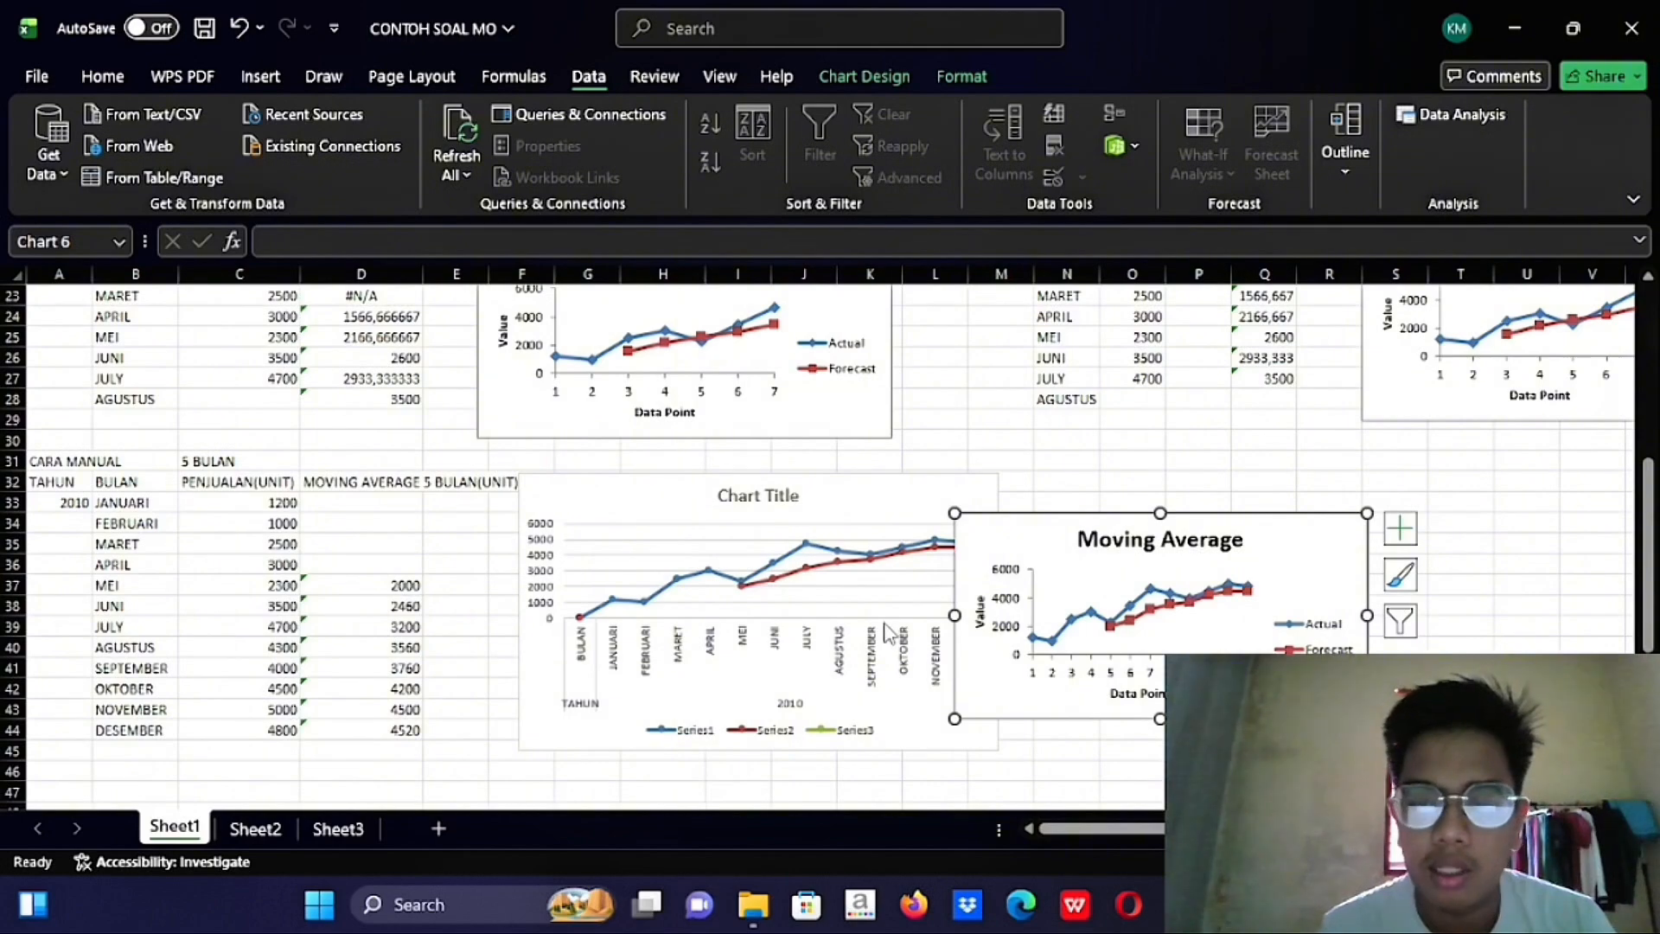
scroll(890, 636, "down", 6)
scroll(891, 635, "up", 1)
mouse_move(1046, 346)
left_mouse_down()
mouse_move(586, 737)
mouse_move(582, 773)
left_mouse_up()
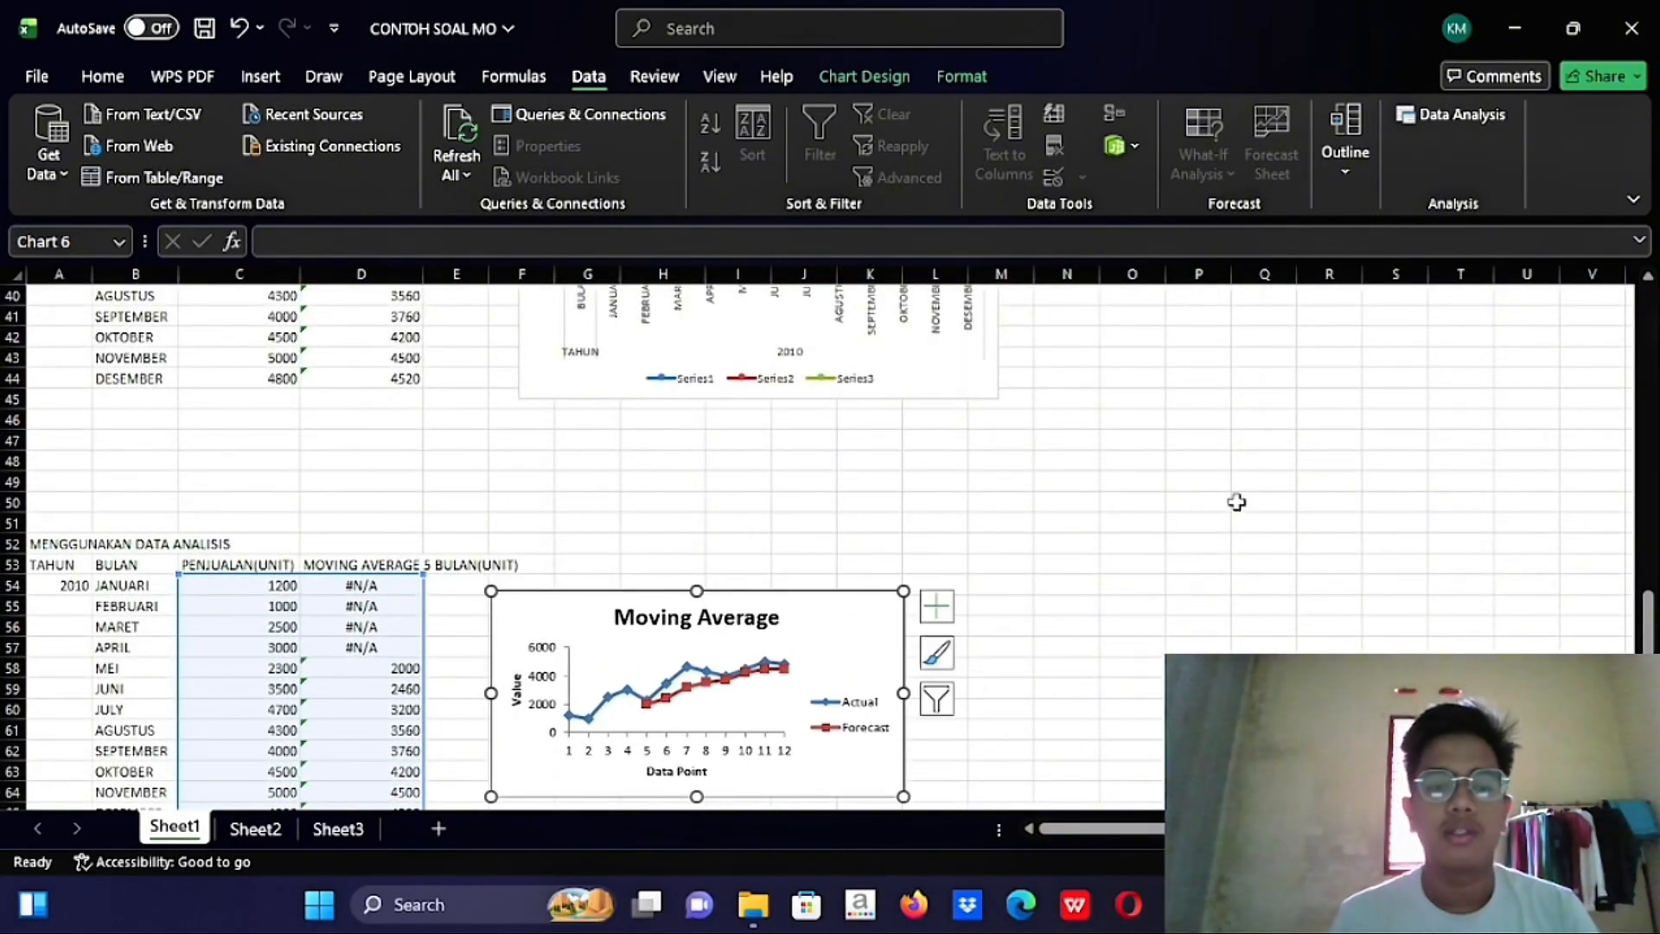
Clear the MEI moving average in D58 of the data analysis table, and restore its formula
scroll(1237, 502, "down", 3)
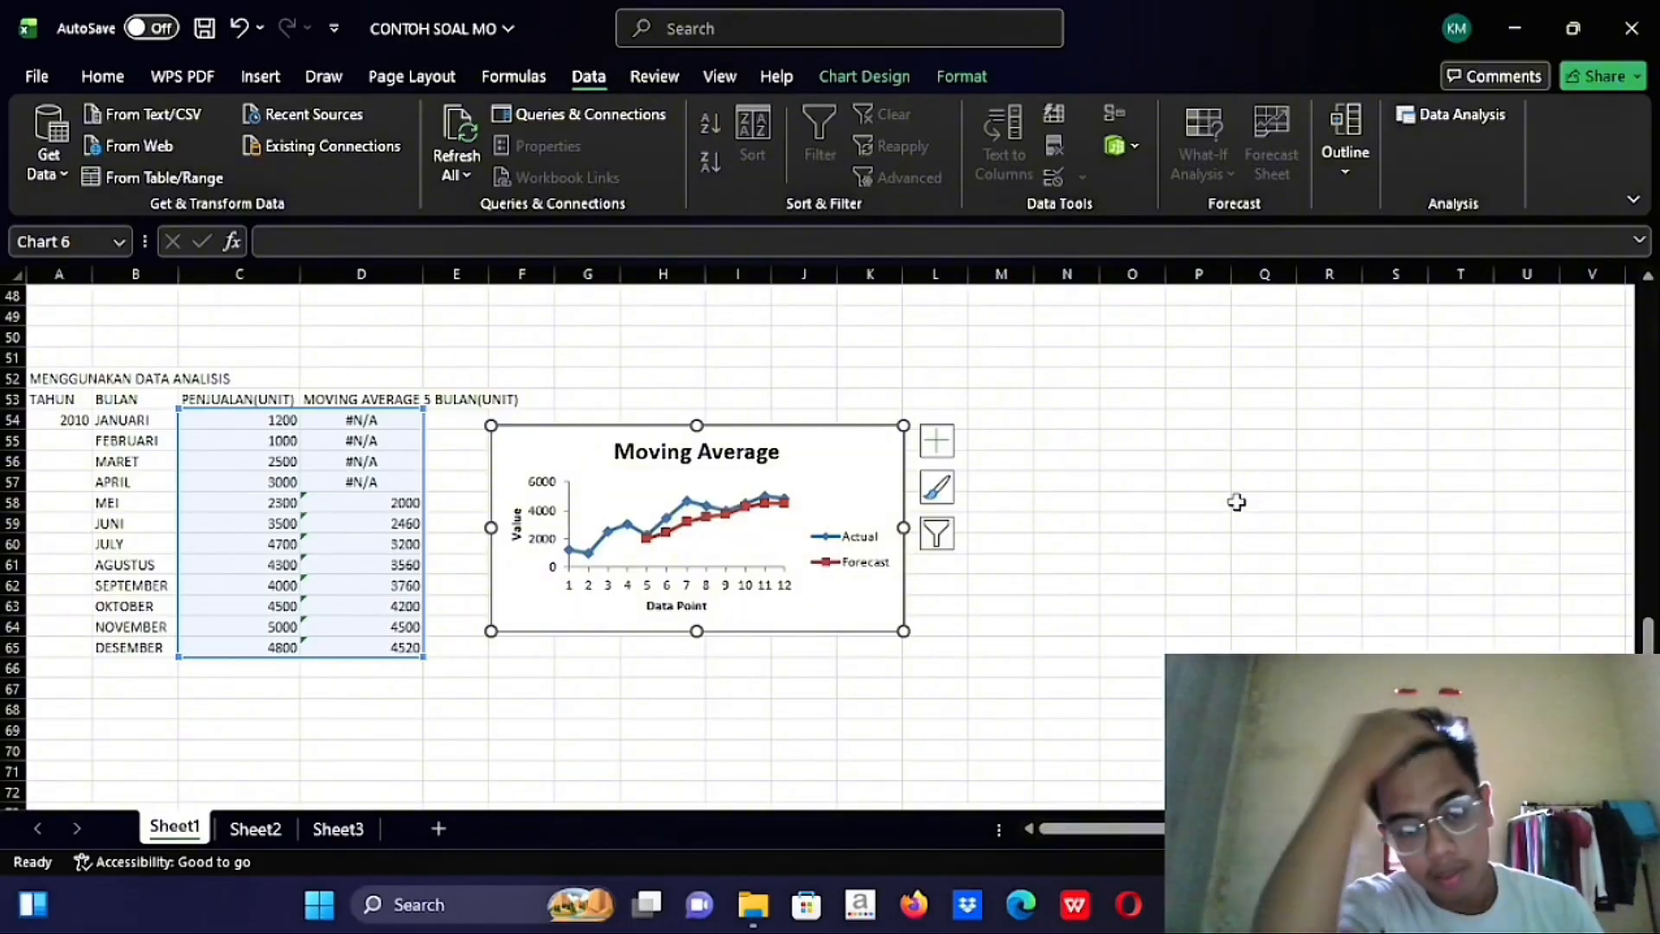
scroll(519, 601, "up", 1)
scroll(518, 601, "up", 6)
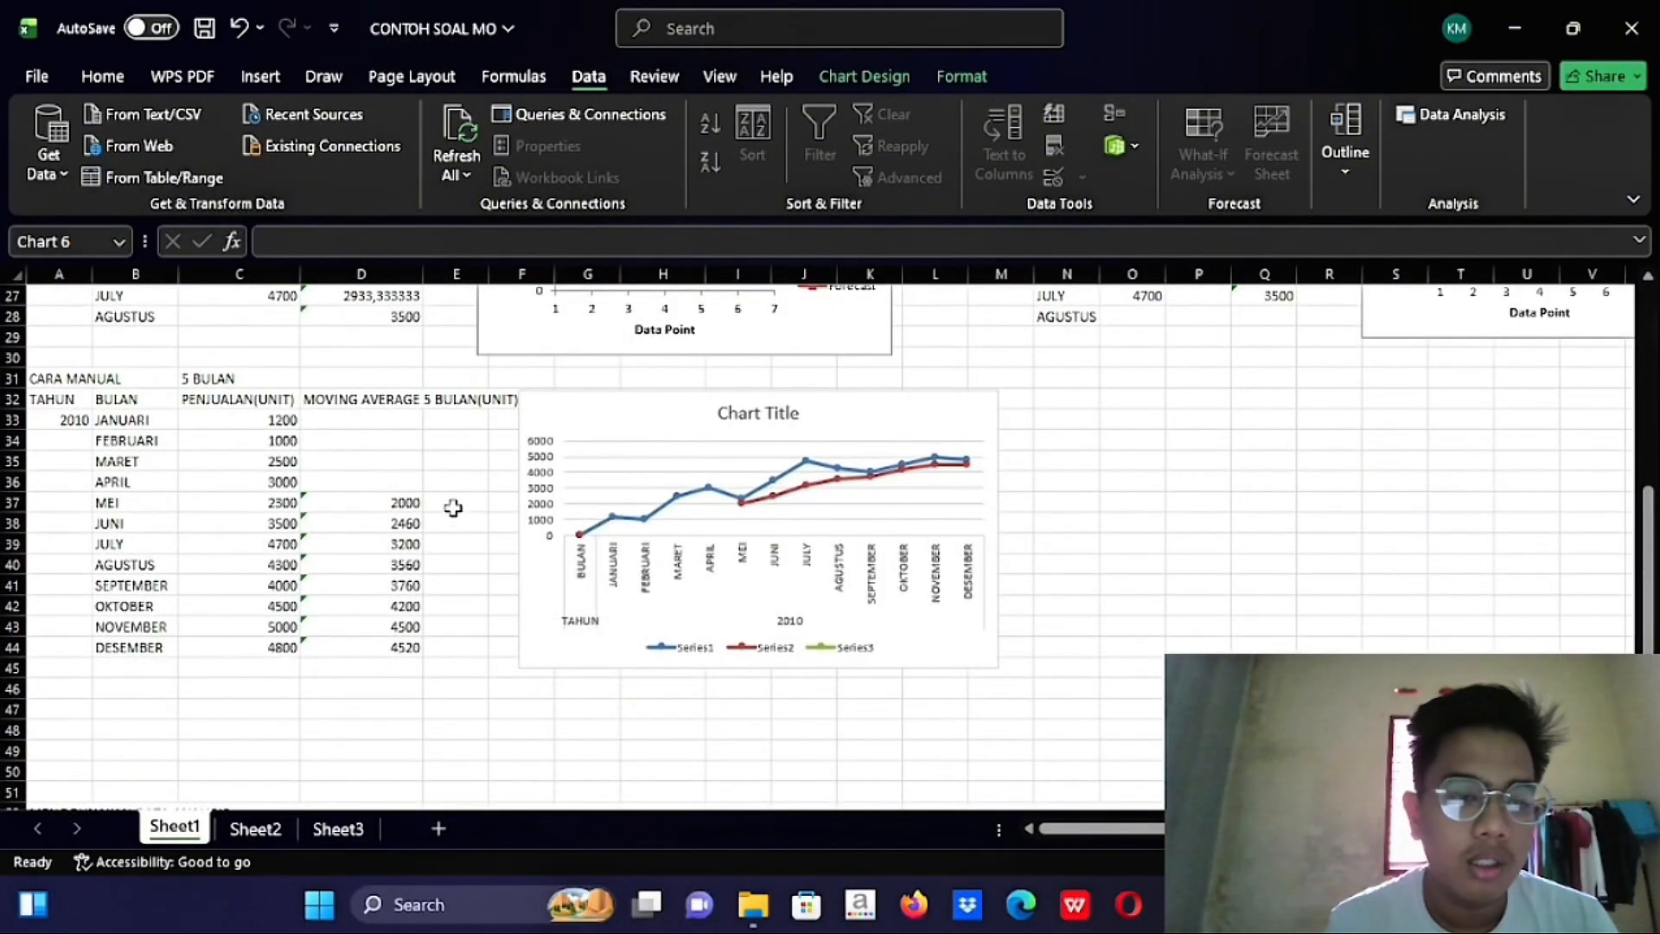
scroll(467, 519, "down", 6)
scroll(453, 508, "up", 2)
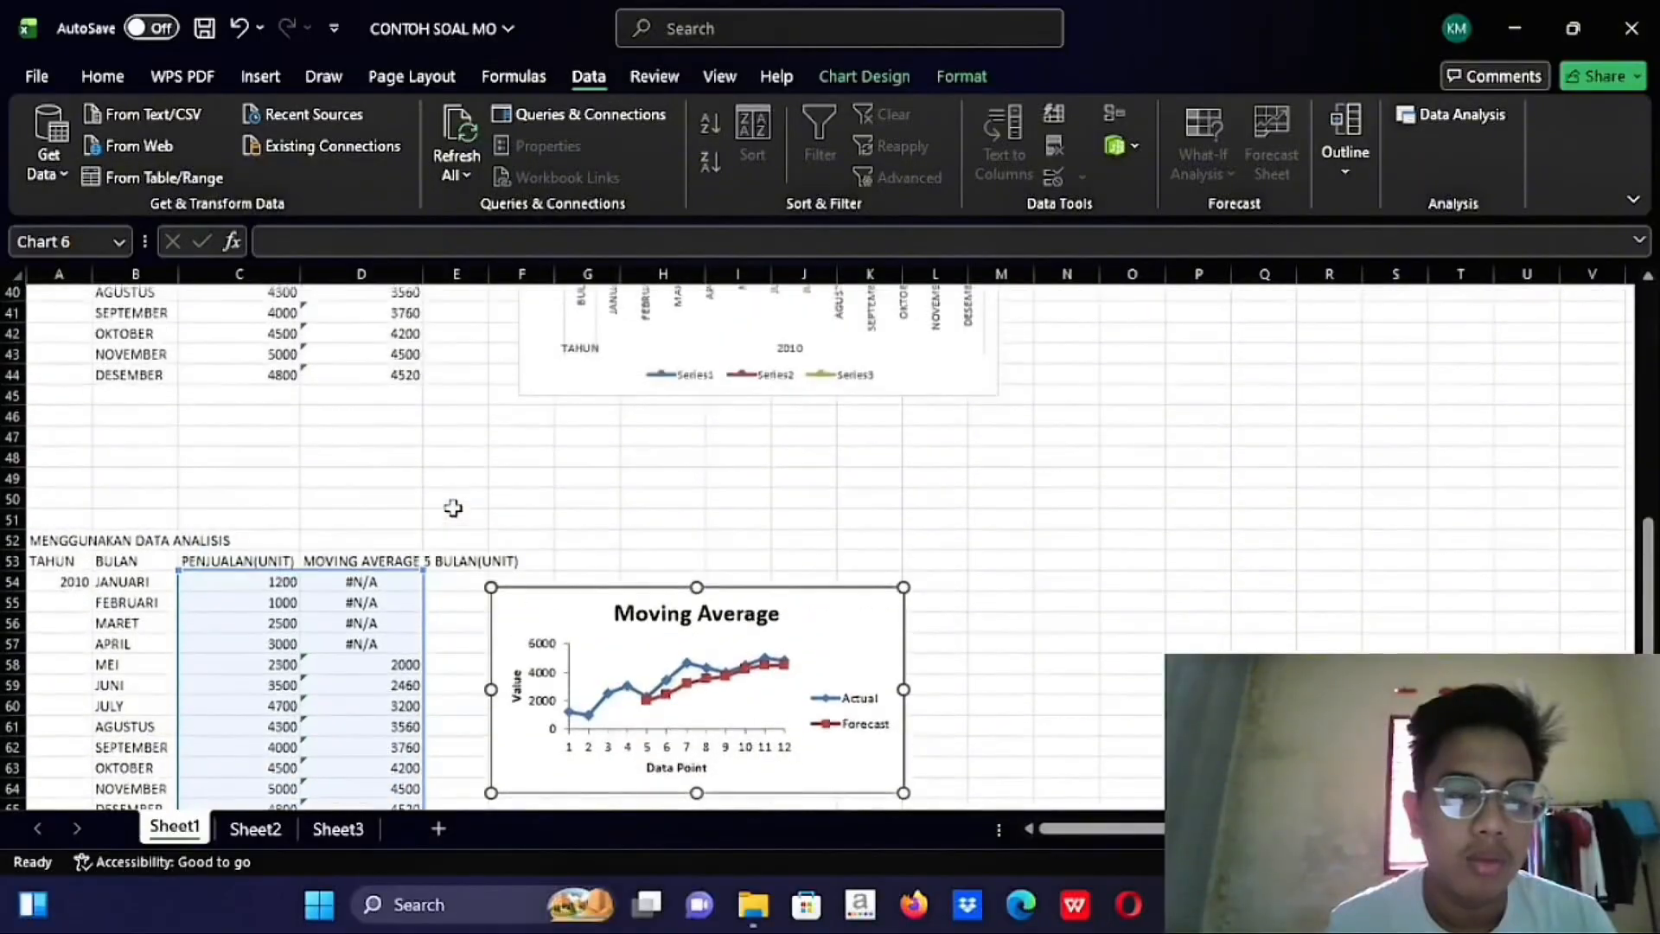
left_click(413, 666)
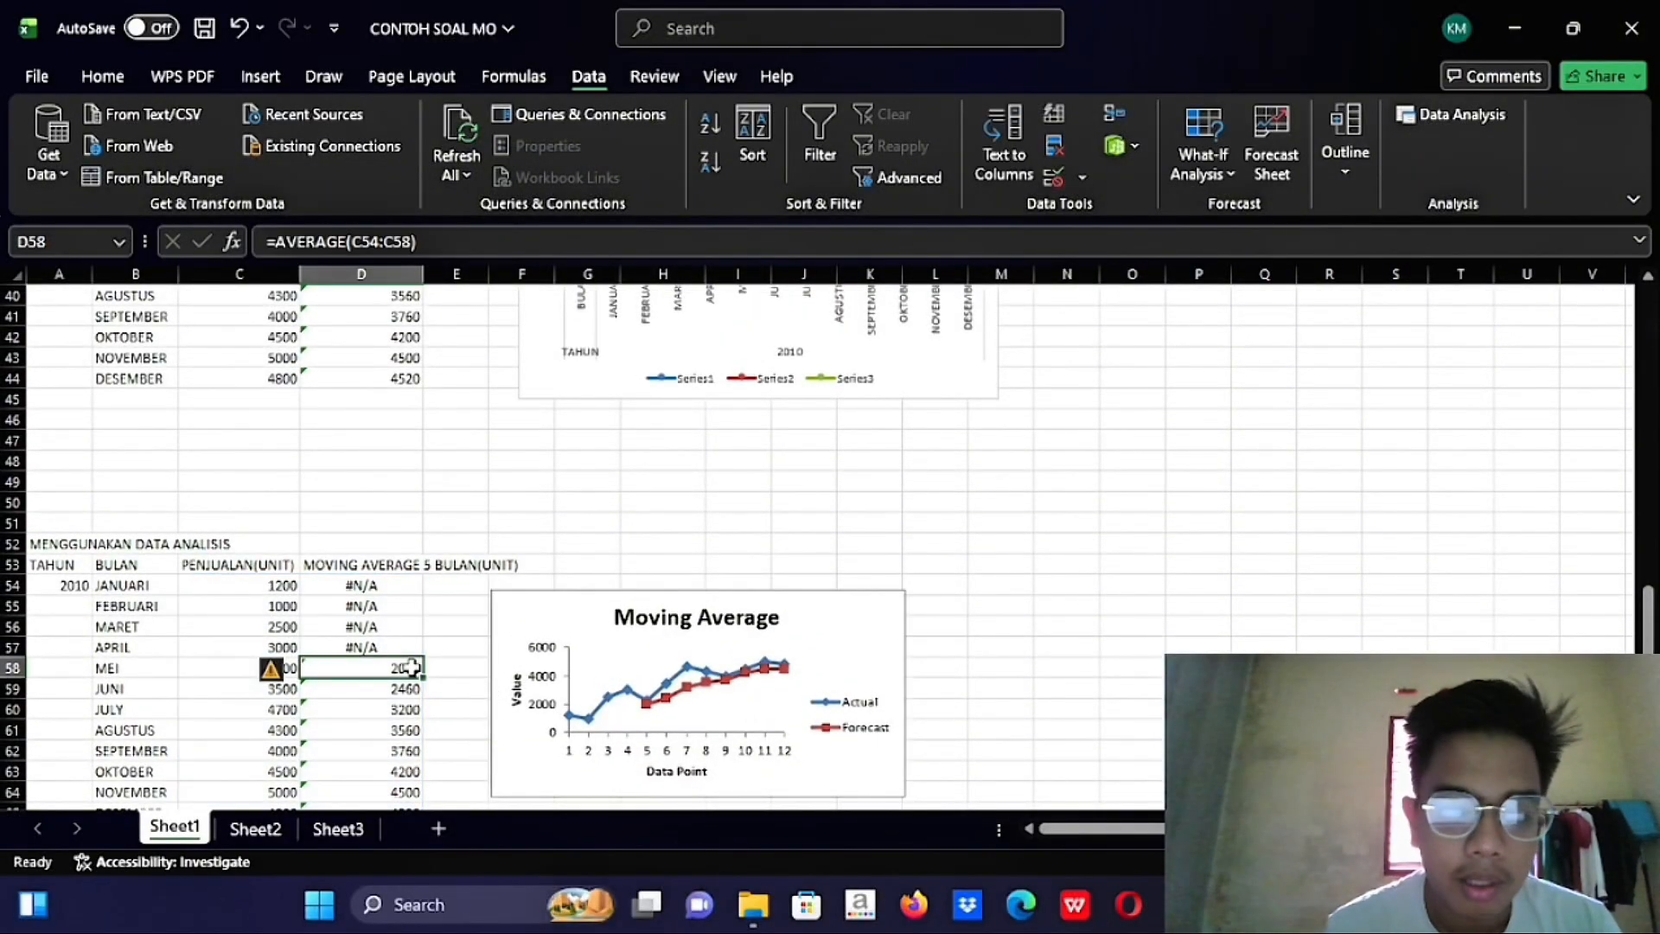
scroll(411, 668, "down", 1)
key("BackSpace")
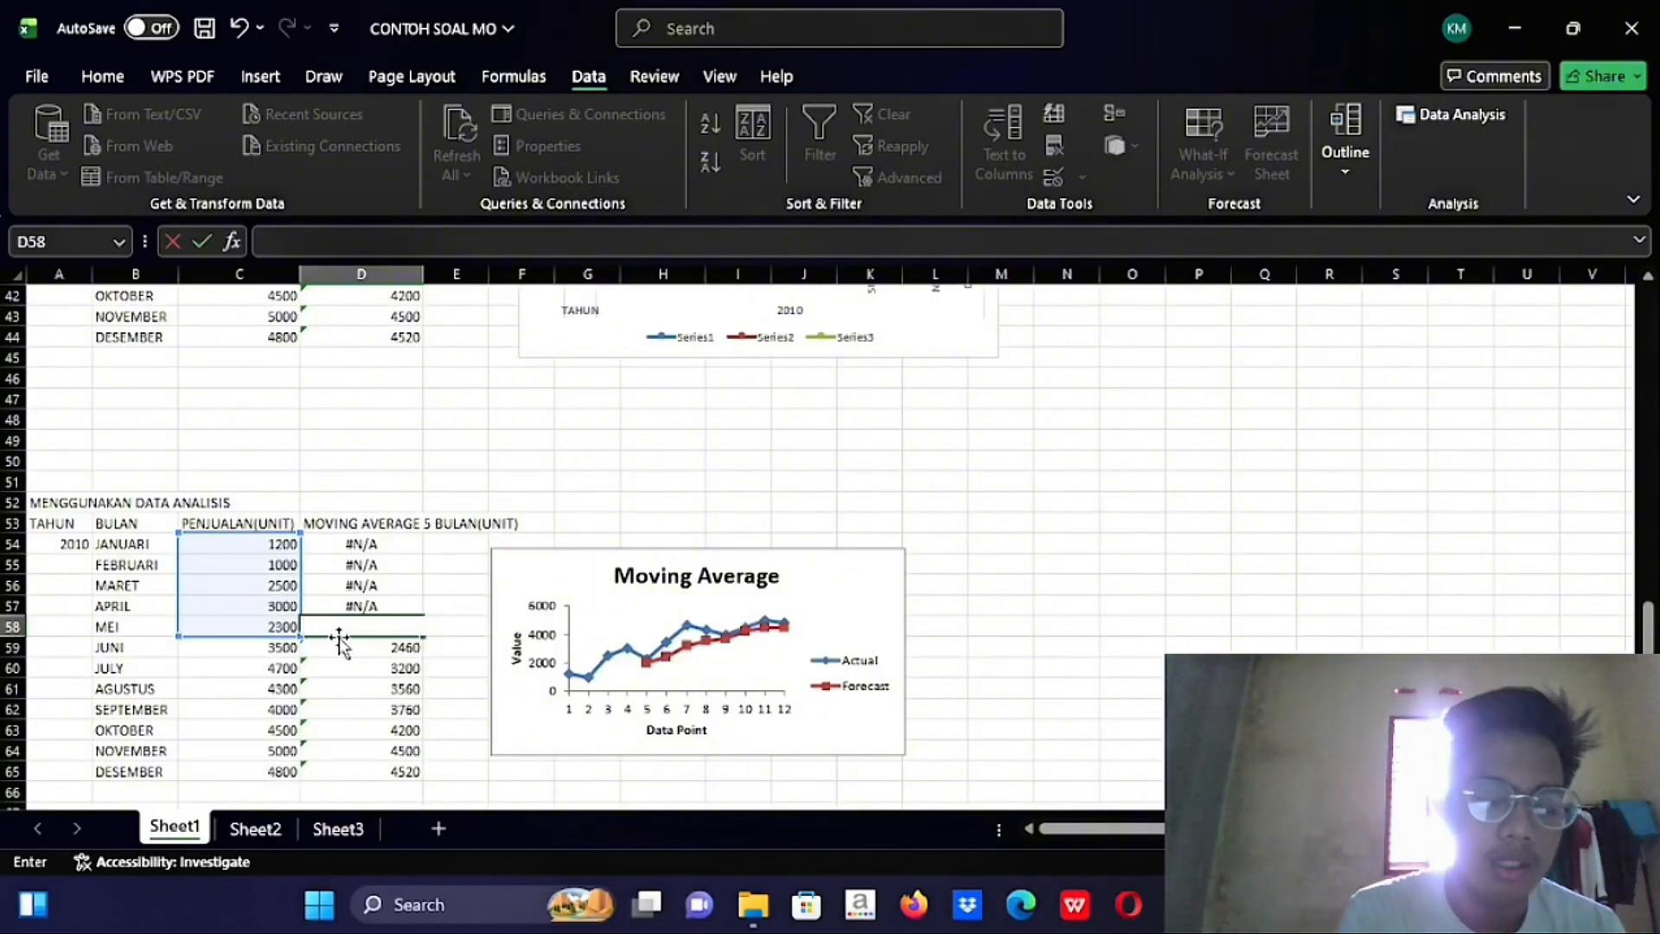
key("ctrl+z")
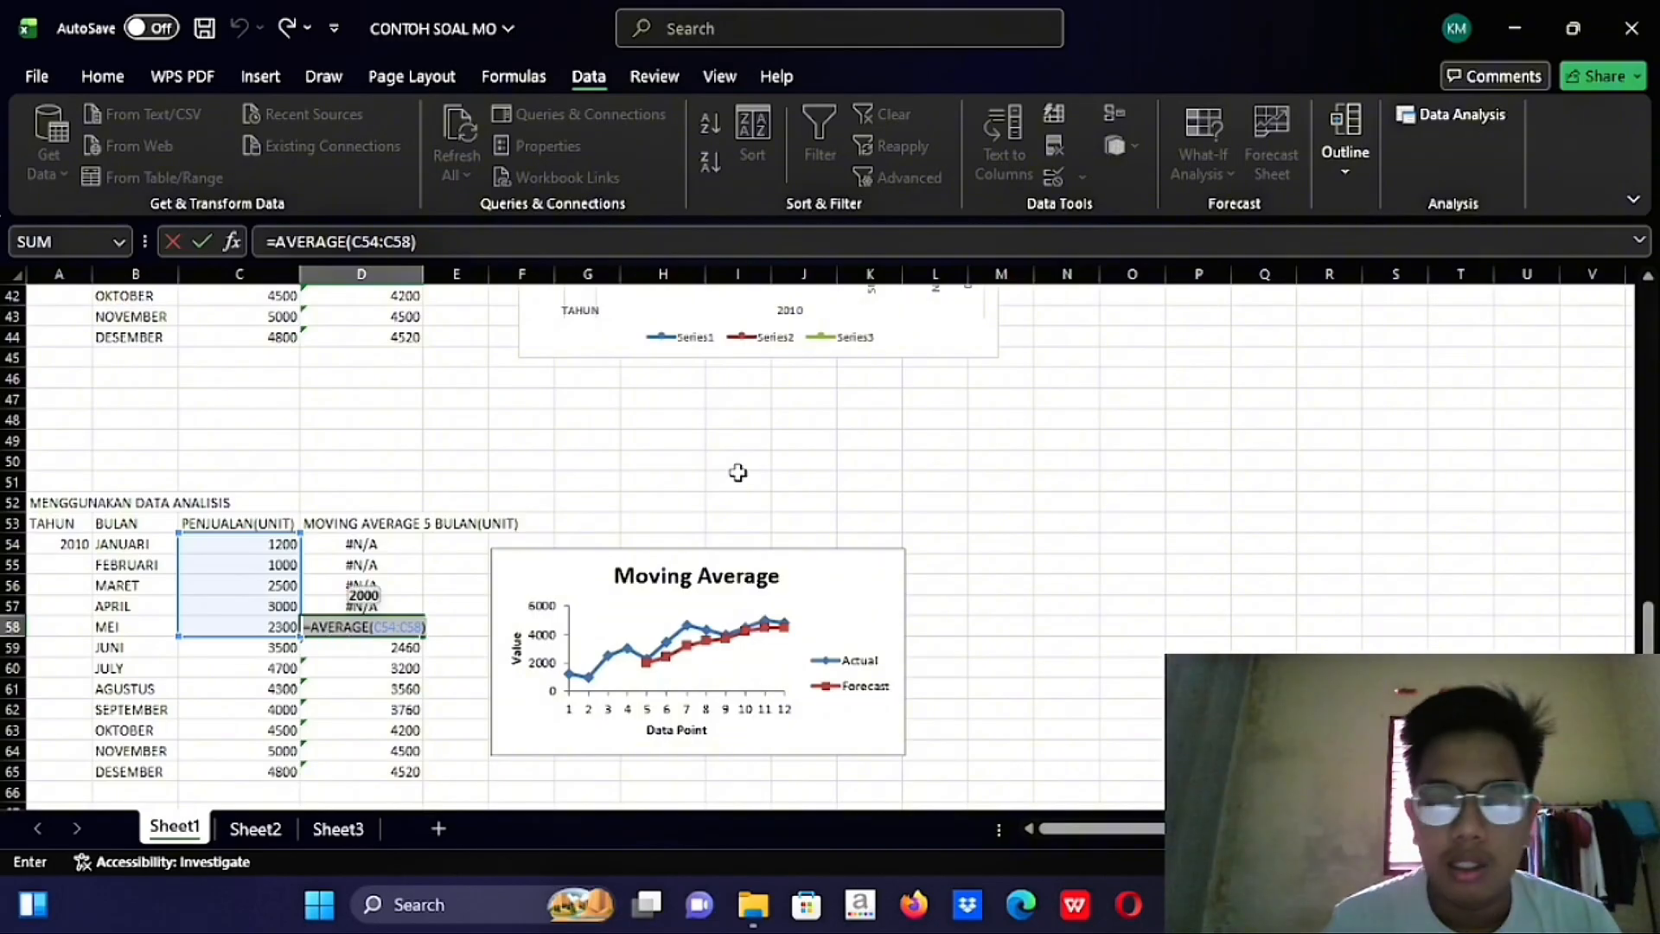
key("Return")
scroll(737, 472, "up", 6)
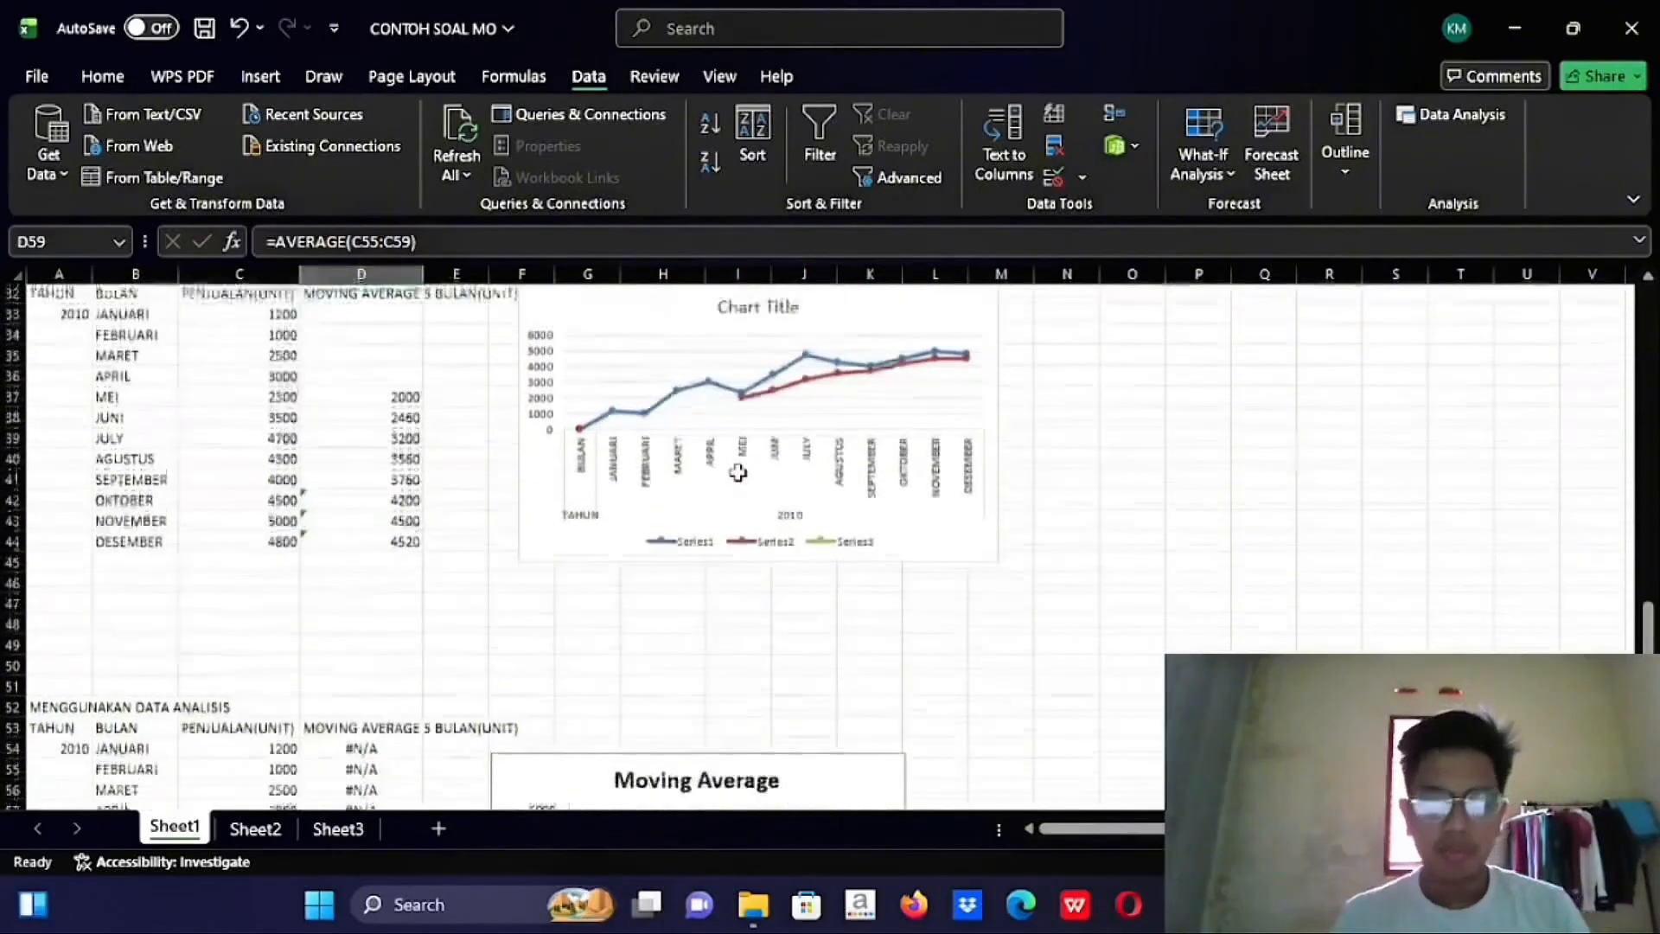
scroll(737, 472, "up", 8)
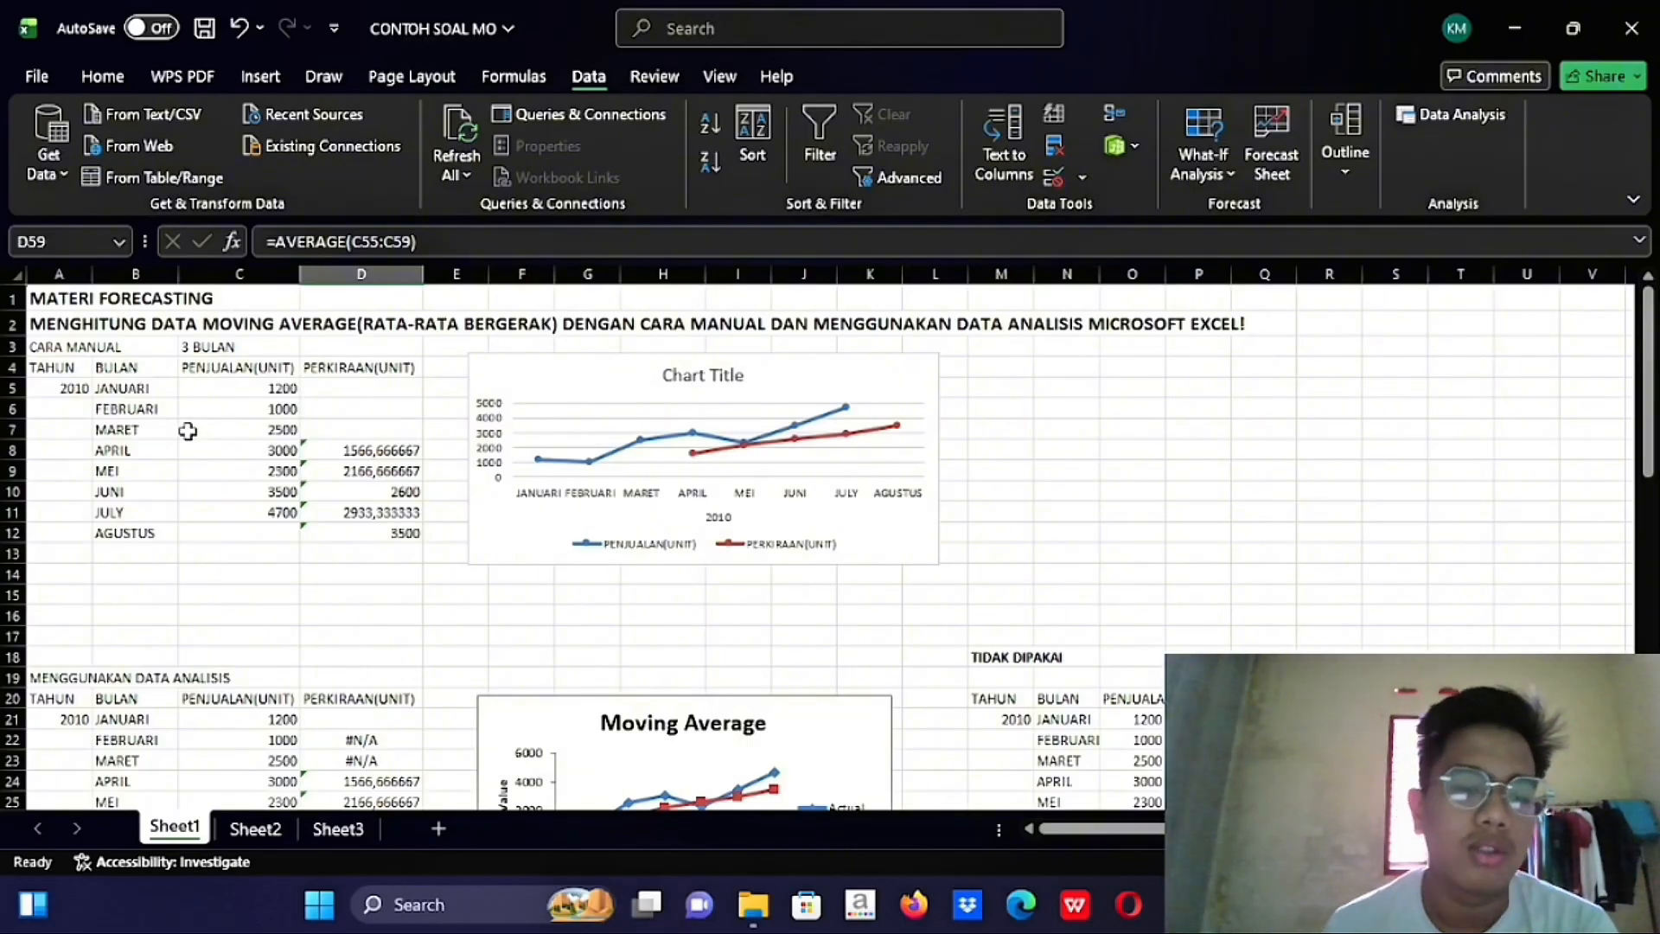
Review the 3-month manual and data analysis tables with their charts, and inspect the 5-month average formula in D37
left_click(270, 390)
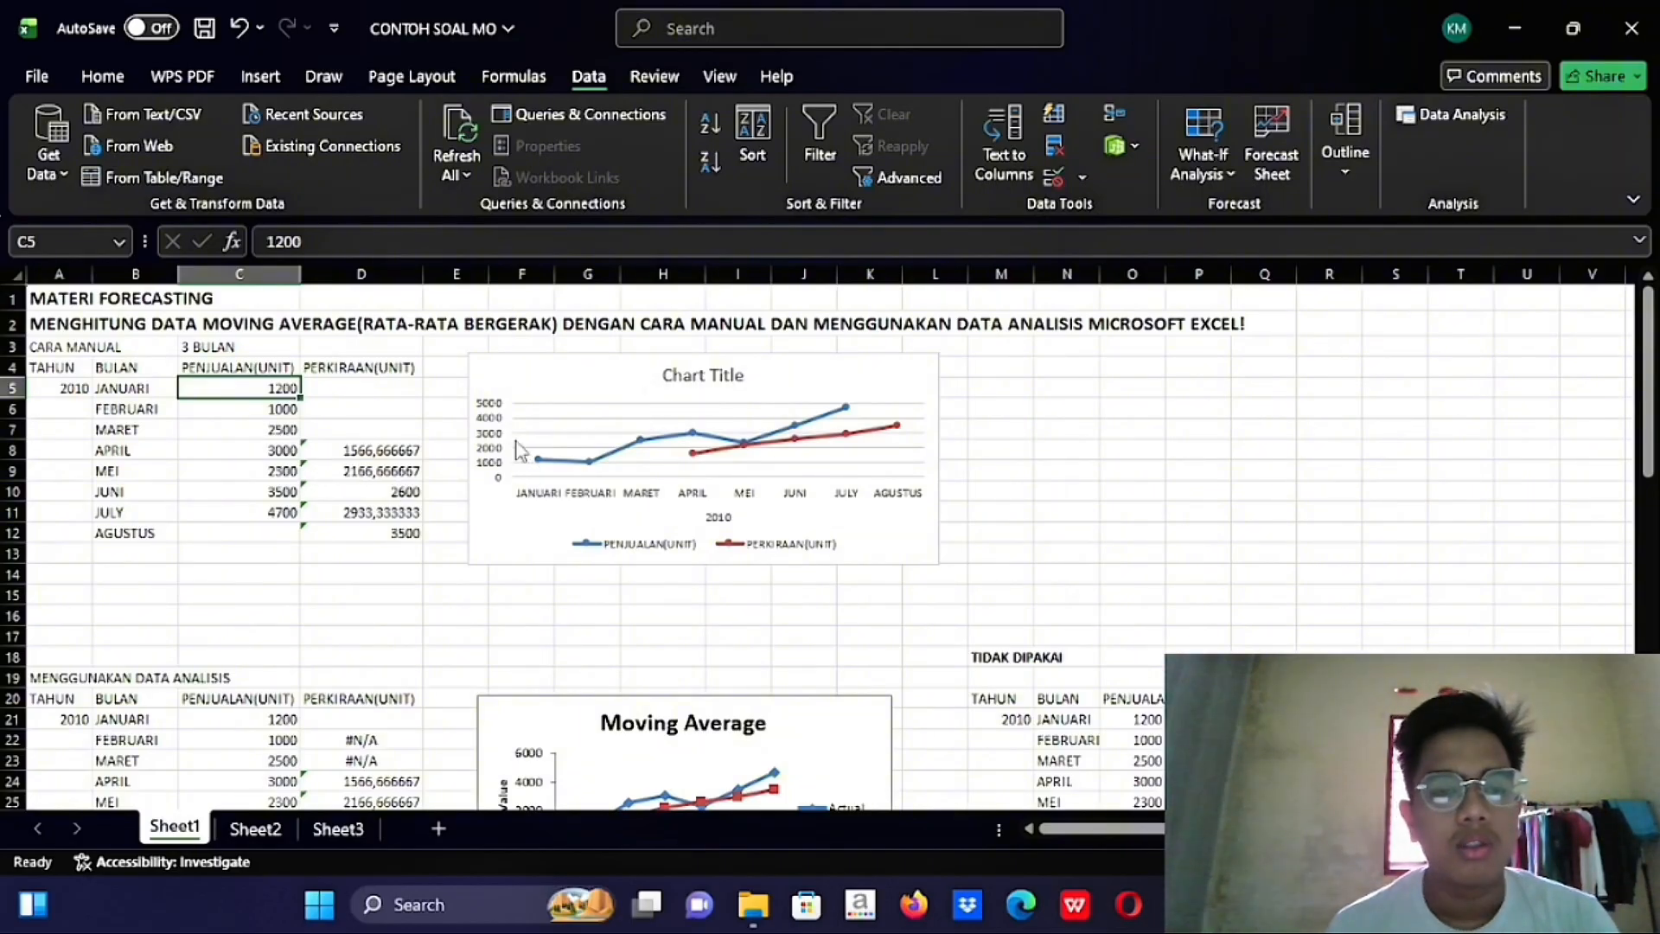
scroll(446, 472, "down", 3)
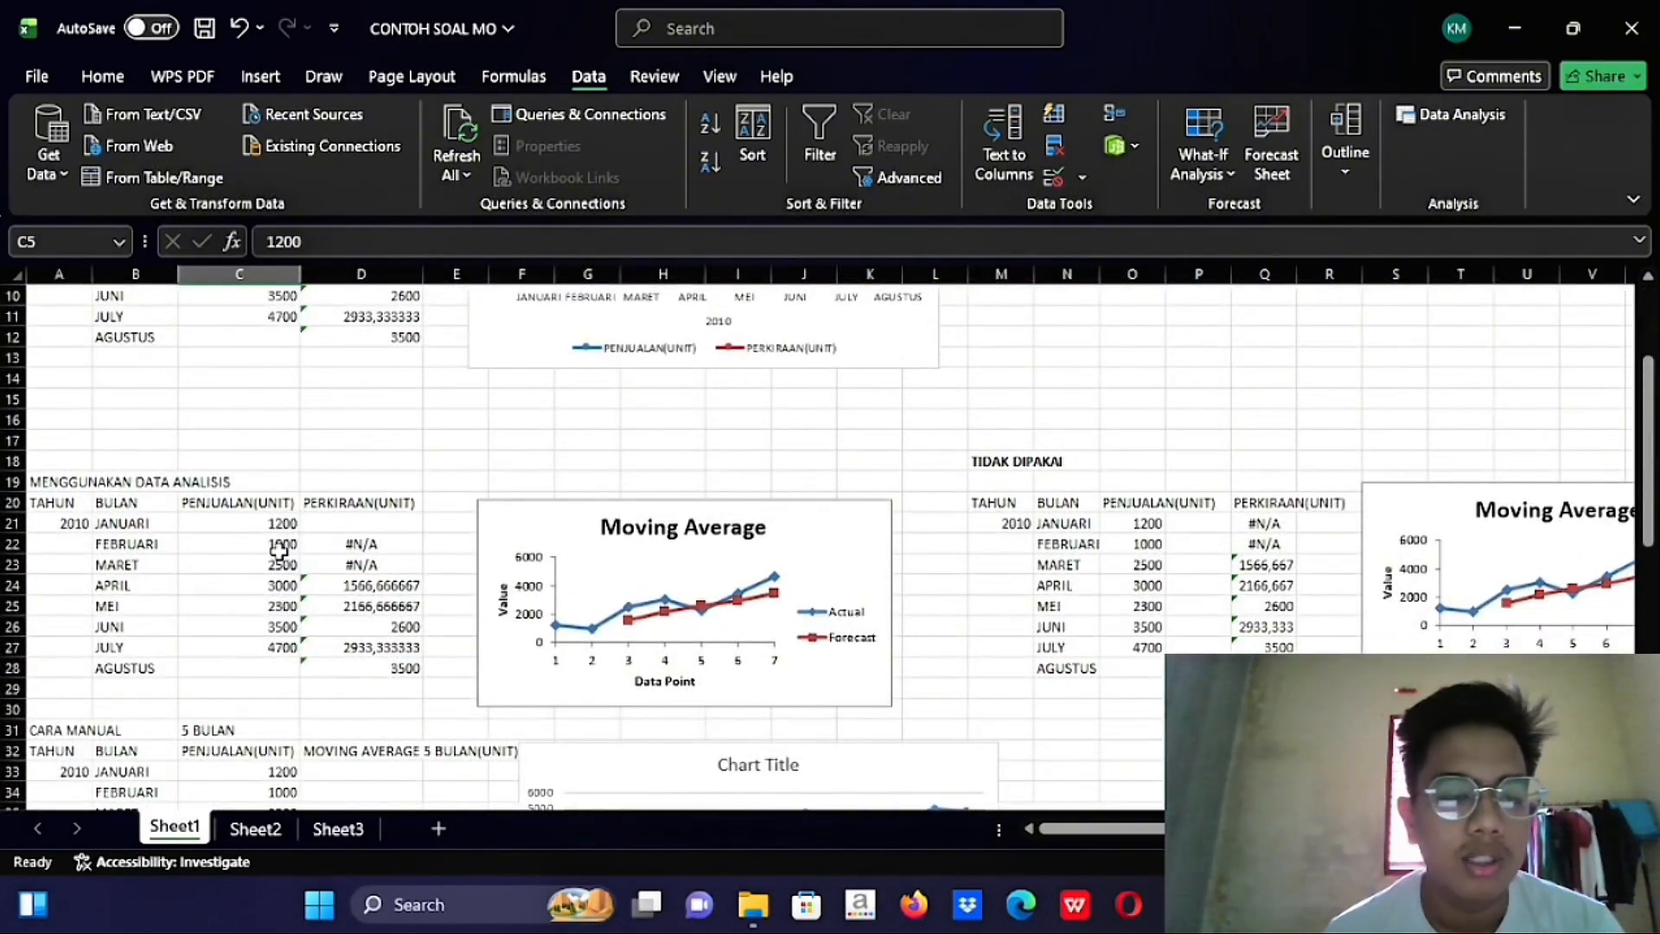
scroll(303, 544, "down", 4)
scroll(303, 545, "up", 4)
scroll(303, 545, "down", 5)
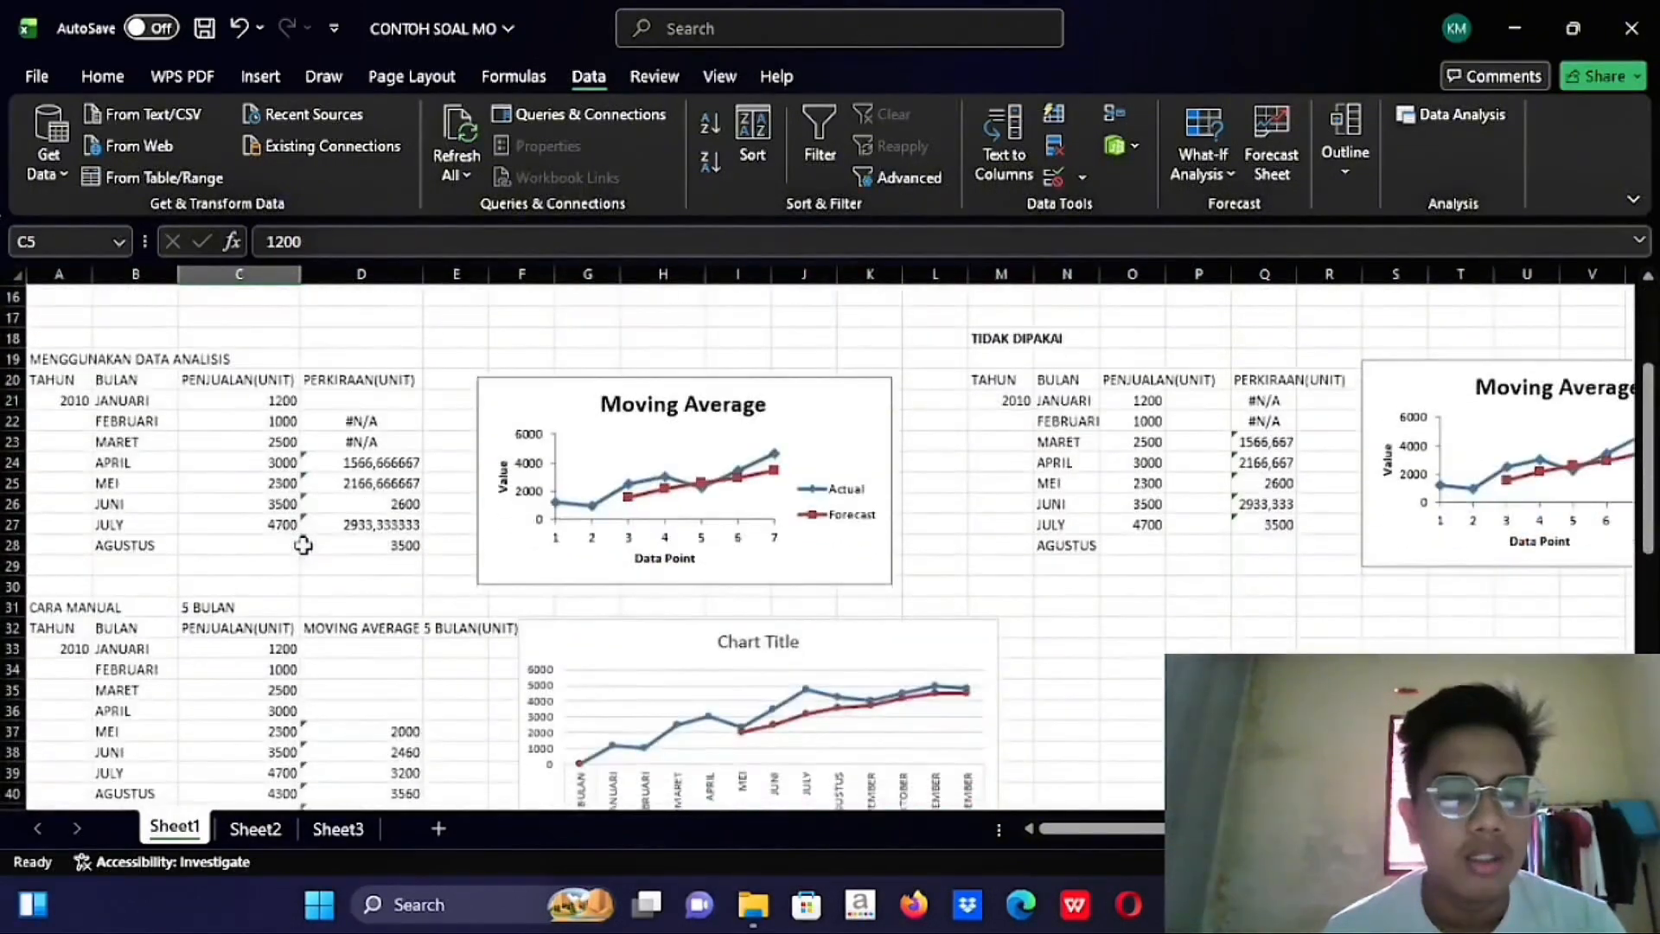
scroll(303, 545, "down", 2)
scroll(303, 545, "up", 2)
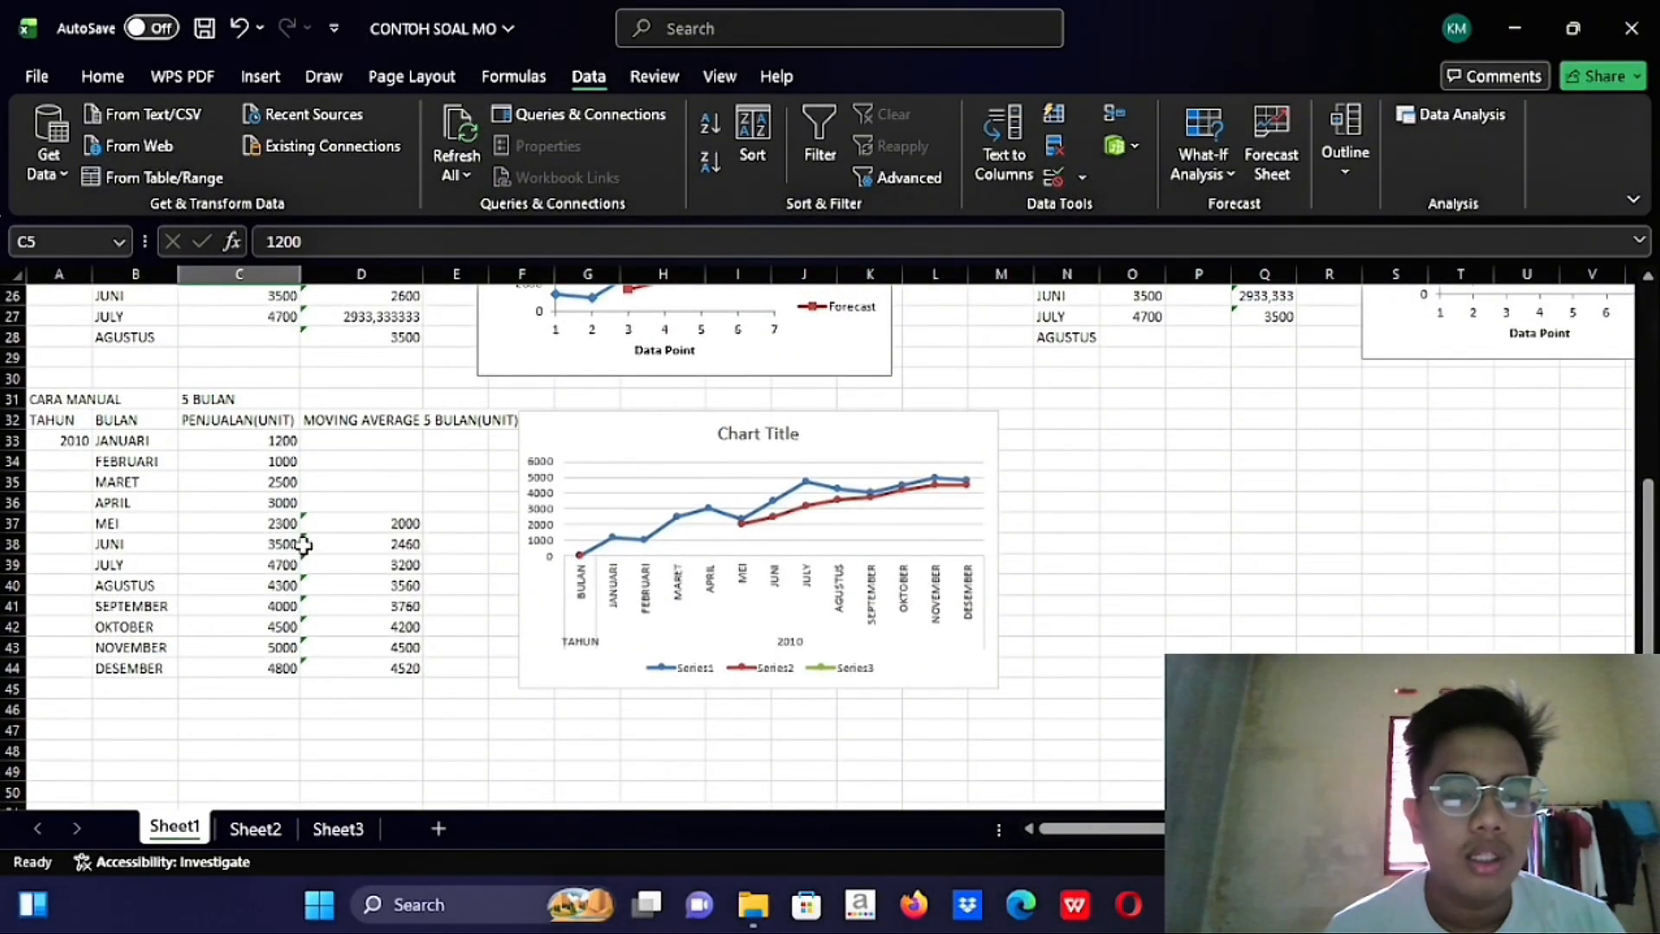
left_click(368, 523)
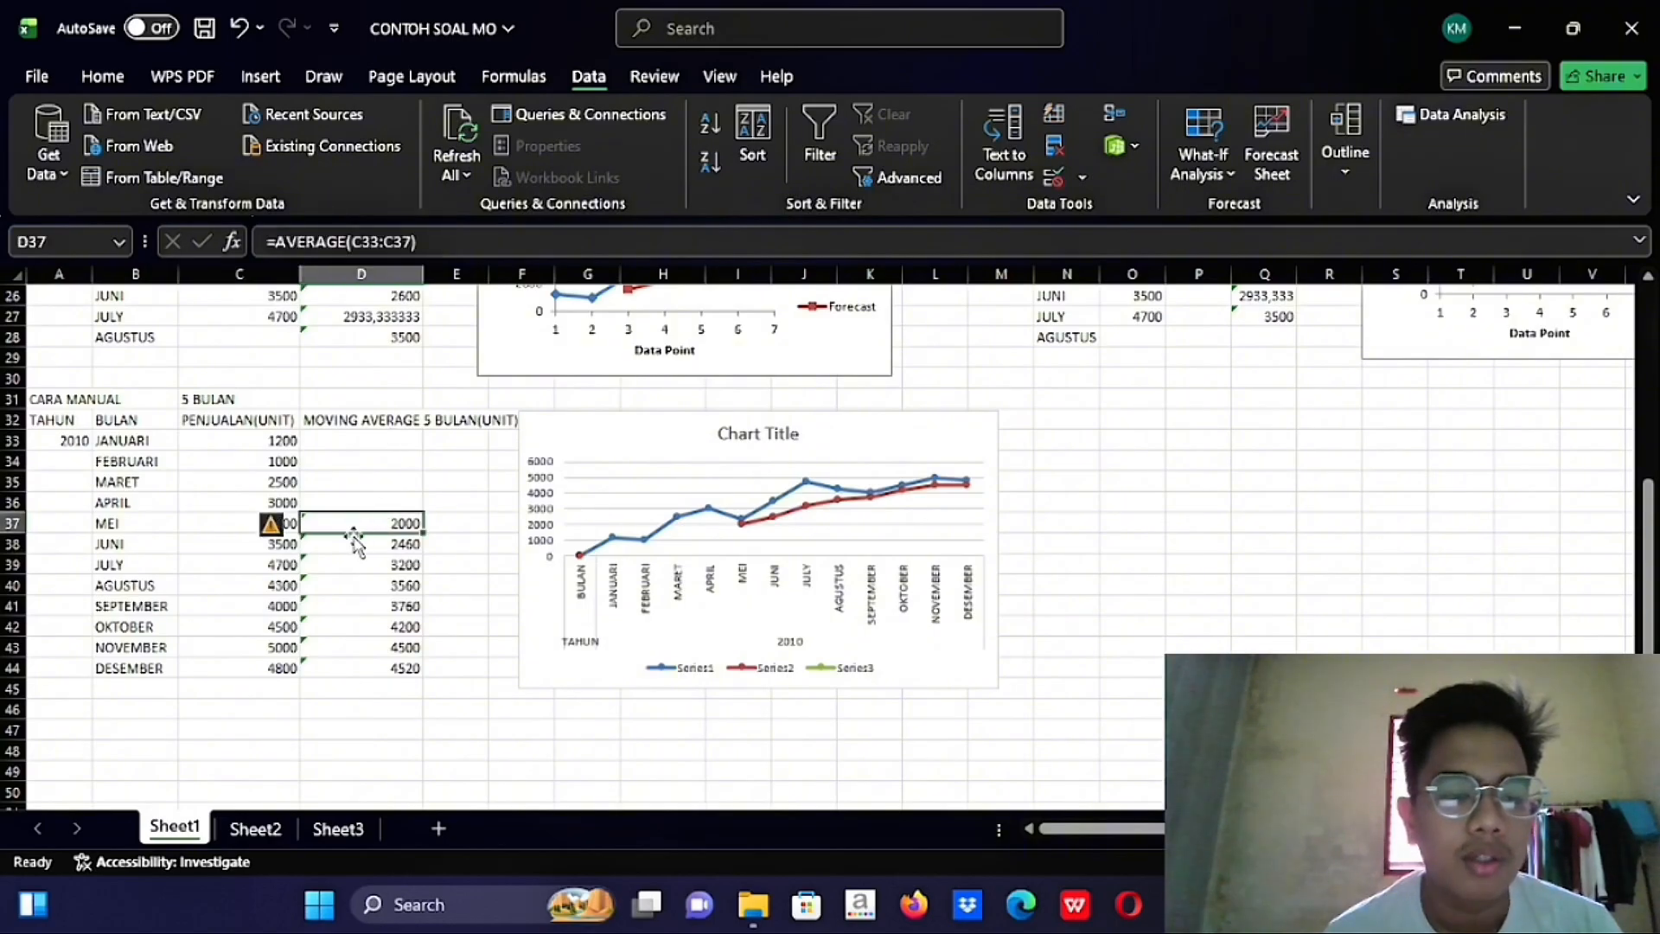
left_click(278, 441)
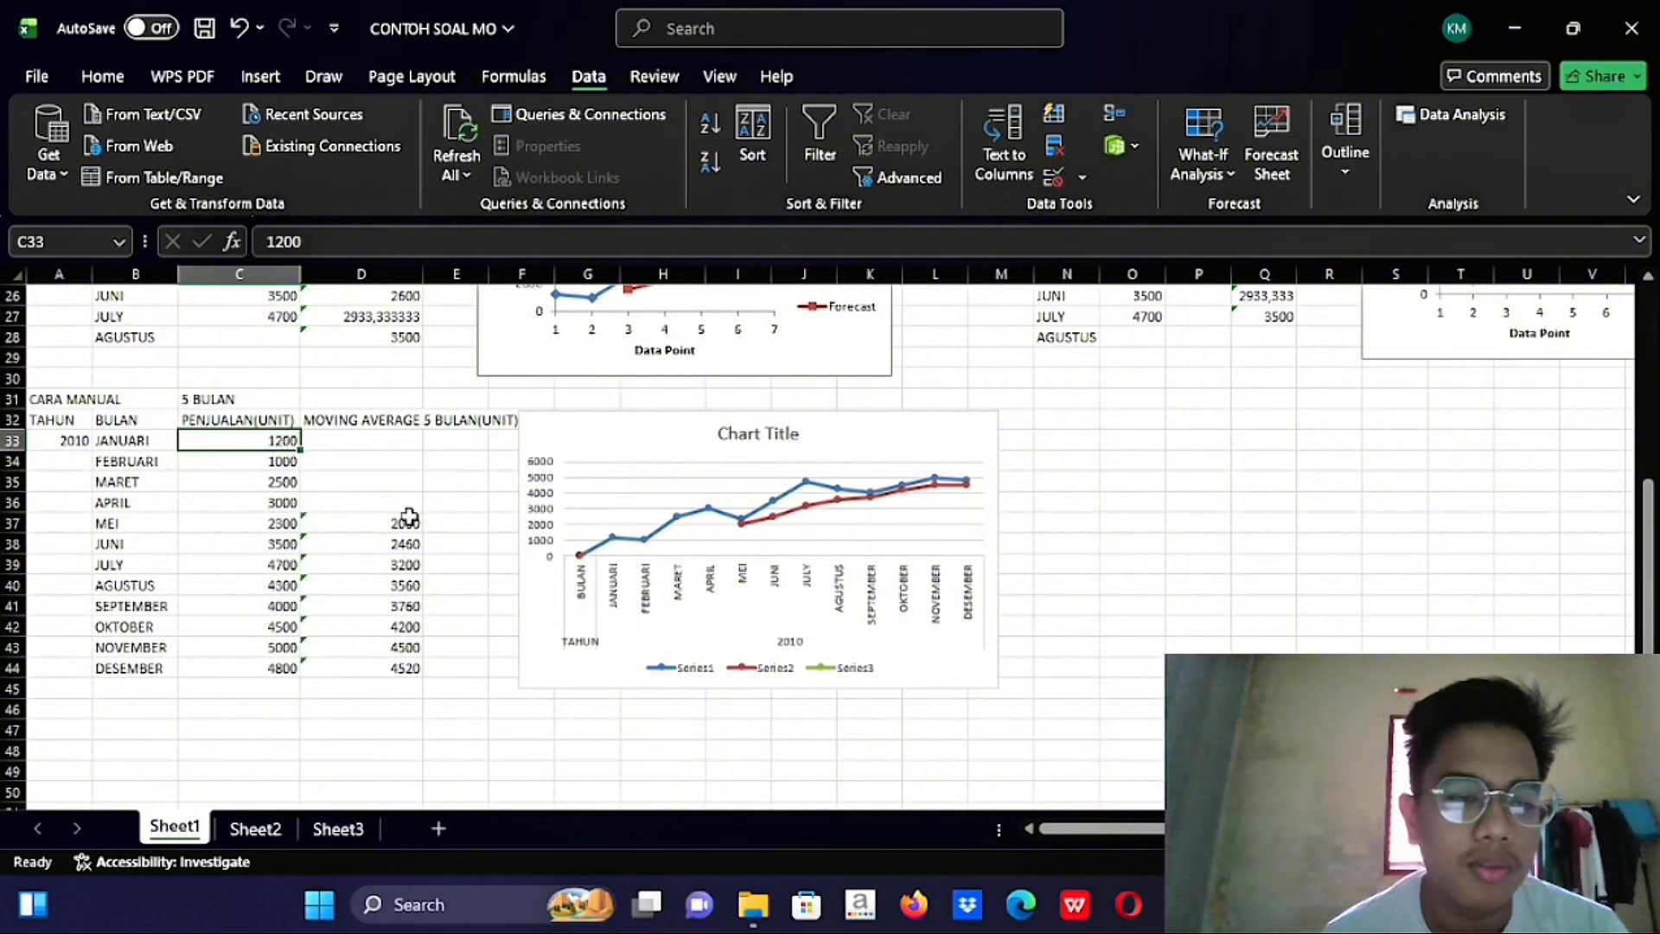
Compare the manual and data analysis results and charts for the 3-month and 5-month moving averages
scroll(415, 511, "down", 7)
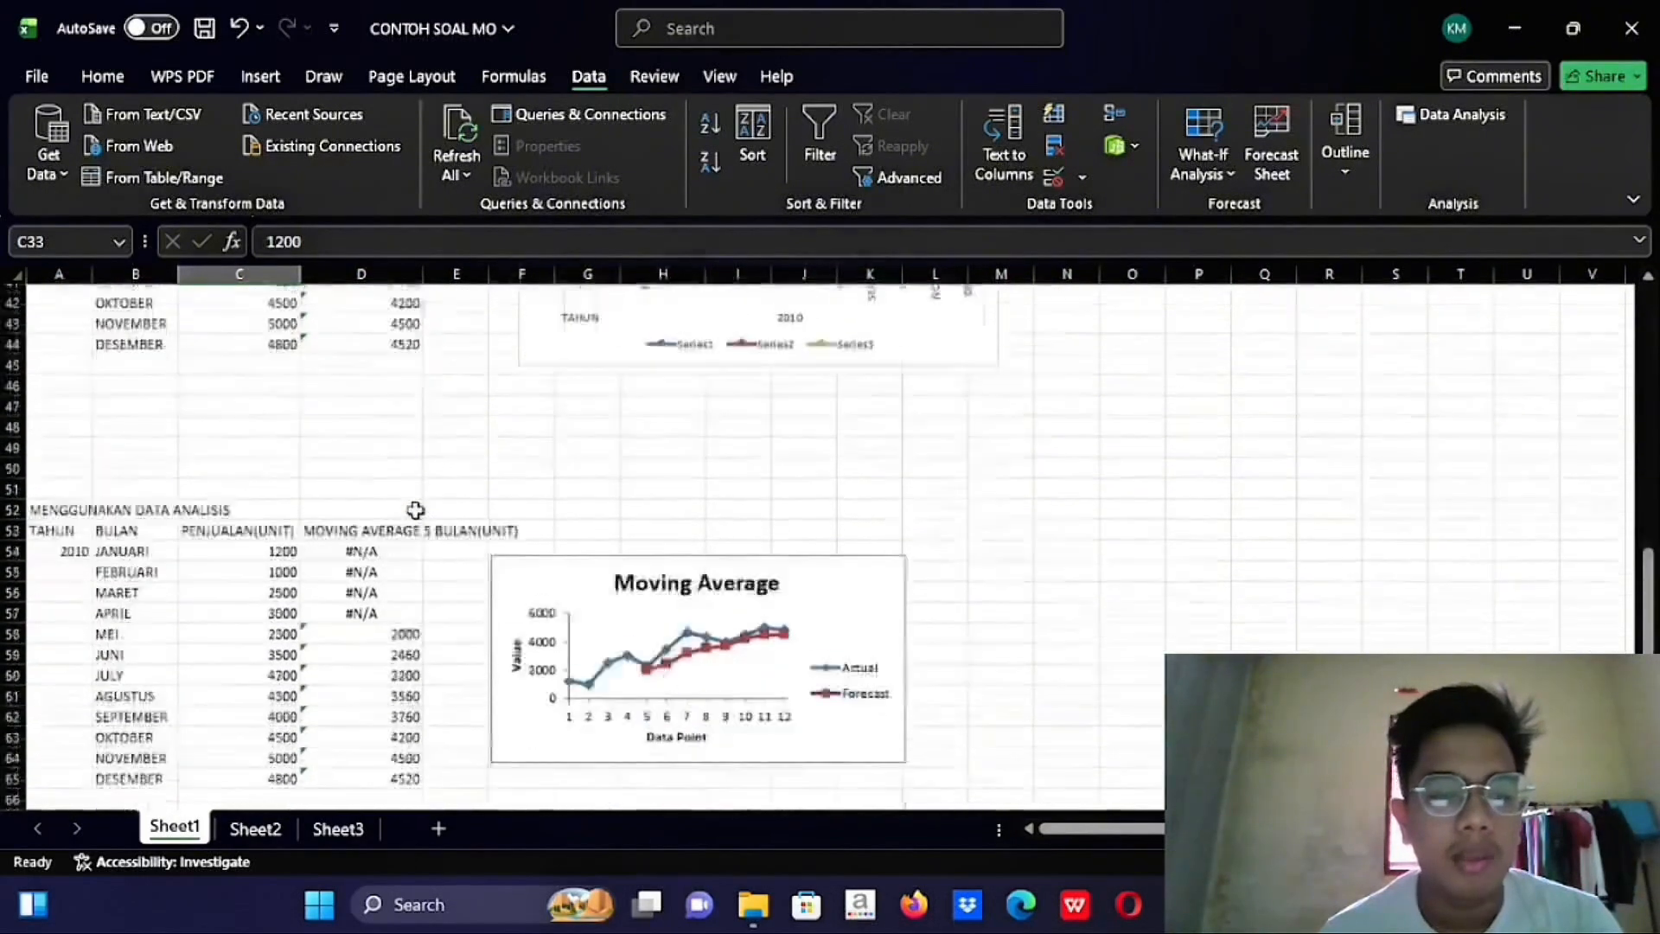
scroll(415, 510, "up", 12)
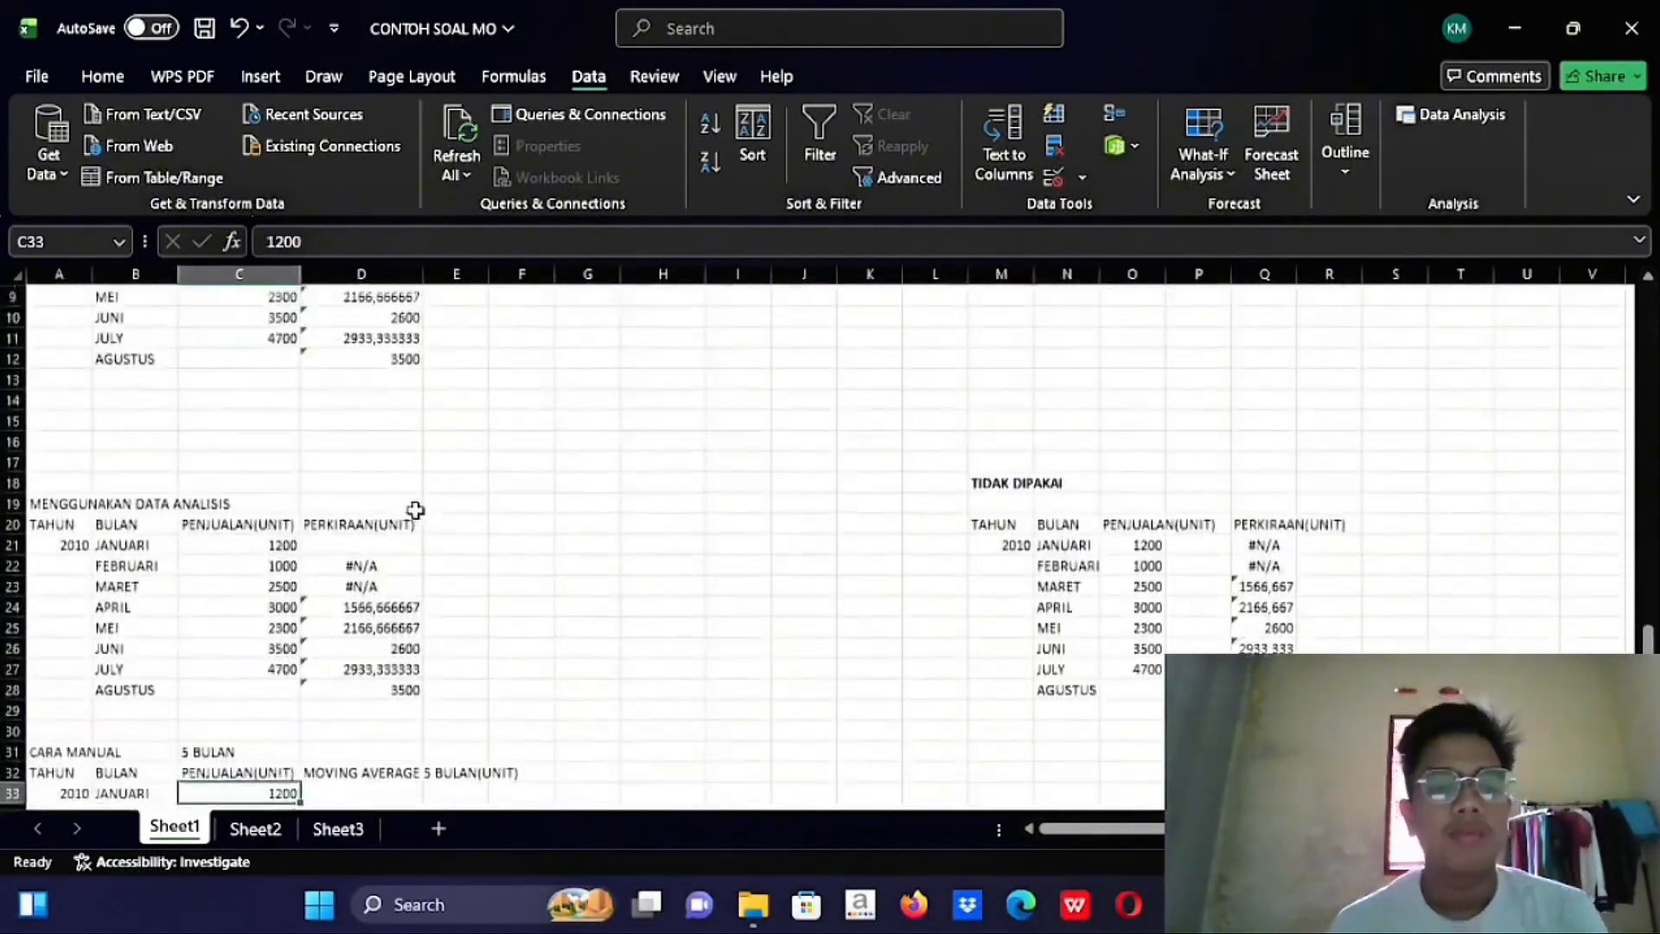
scroll(415, 510, "down", 3)
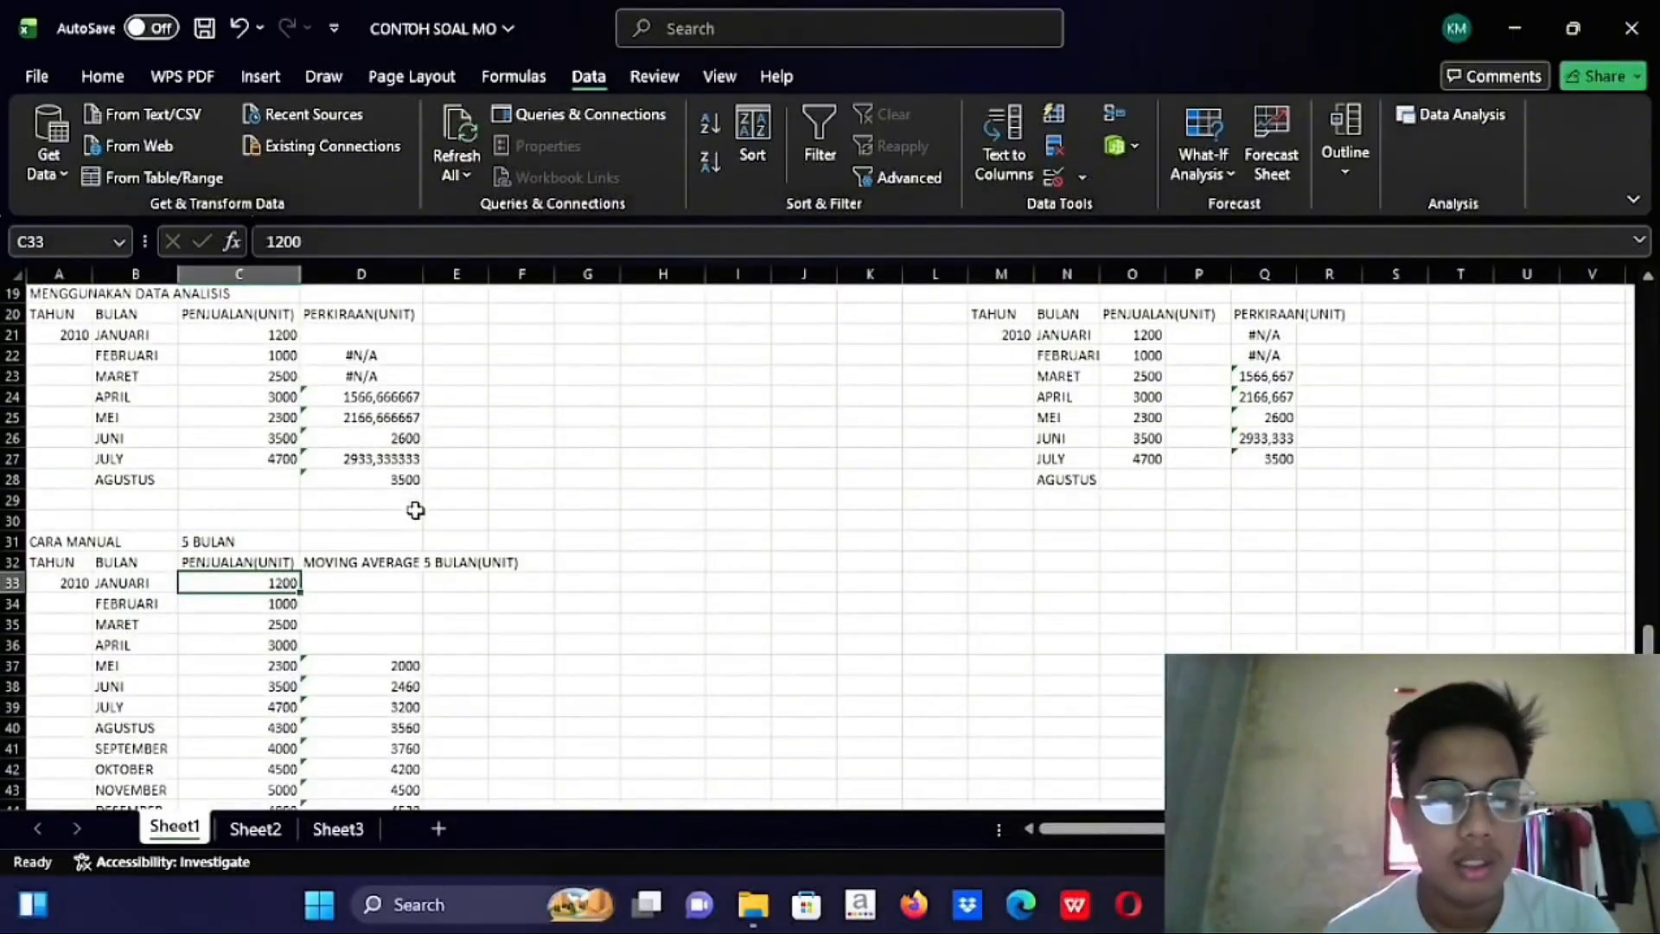
scroll(415, 510, "down", 5)
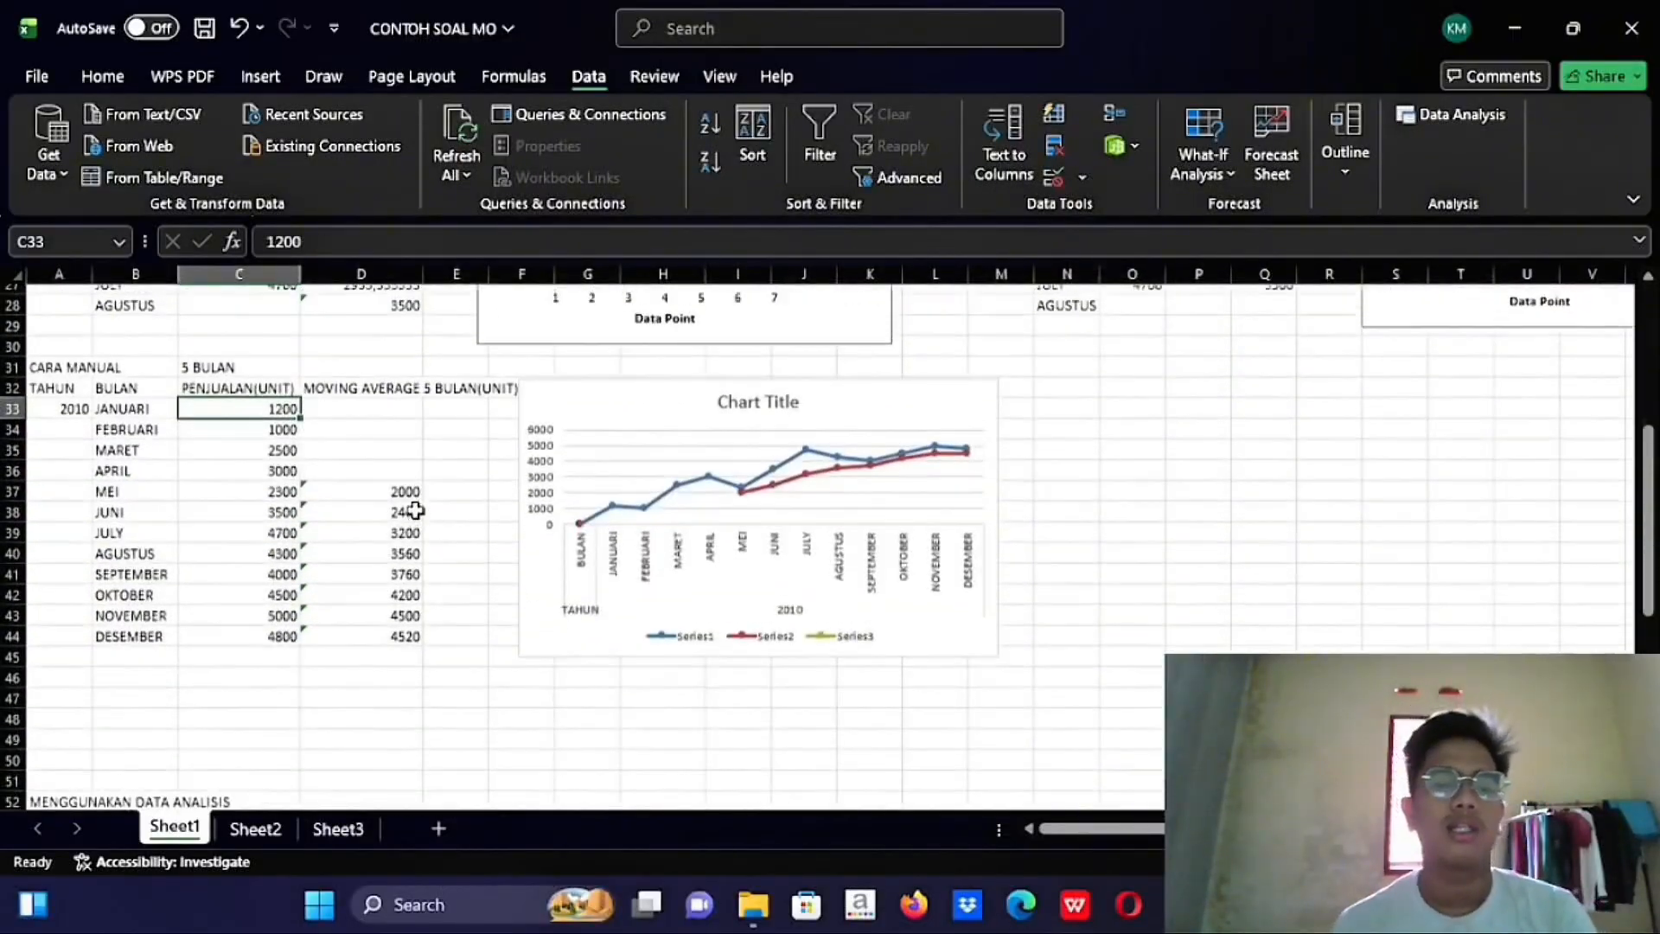
scroll(415, 511, "up", 5)
scroll(415, 510, "up", 6)
scroll(389, 497, "down", 1)
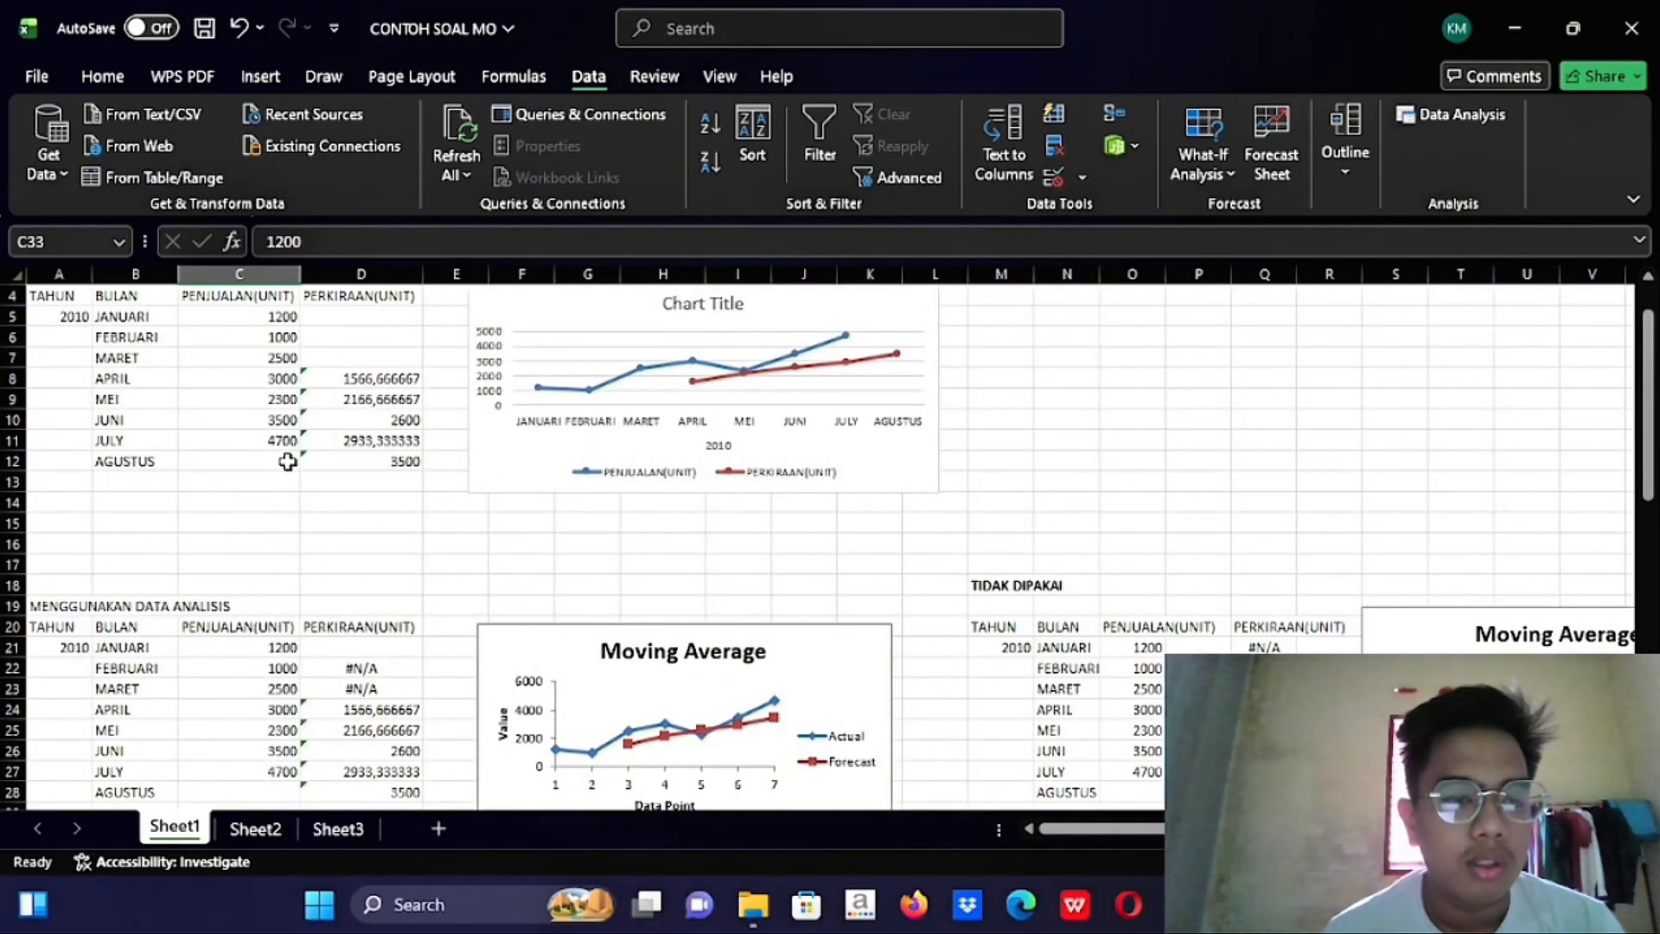
scroll(350, 402, "down", 11)
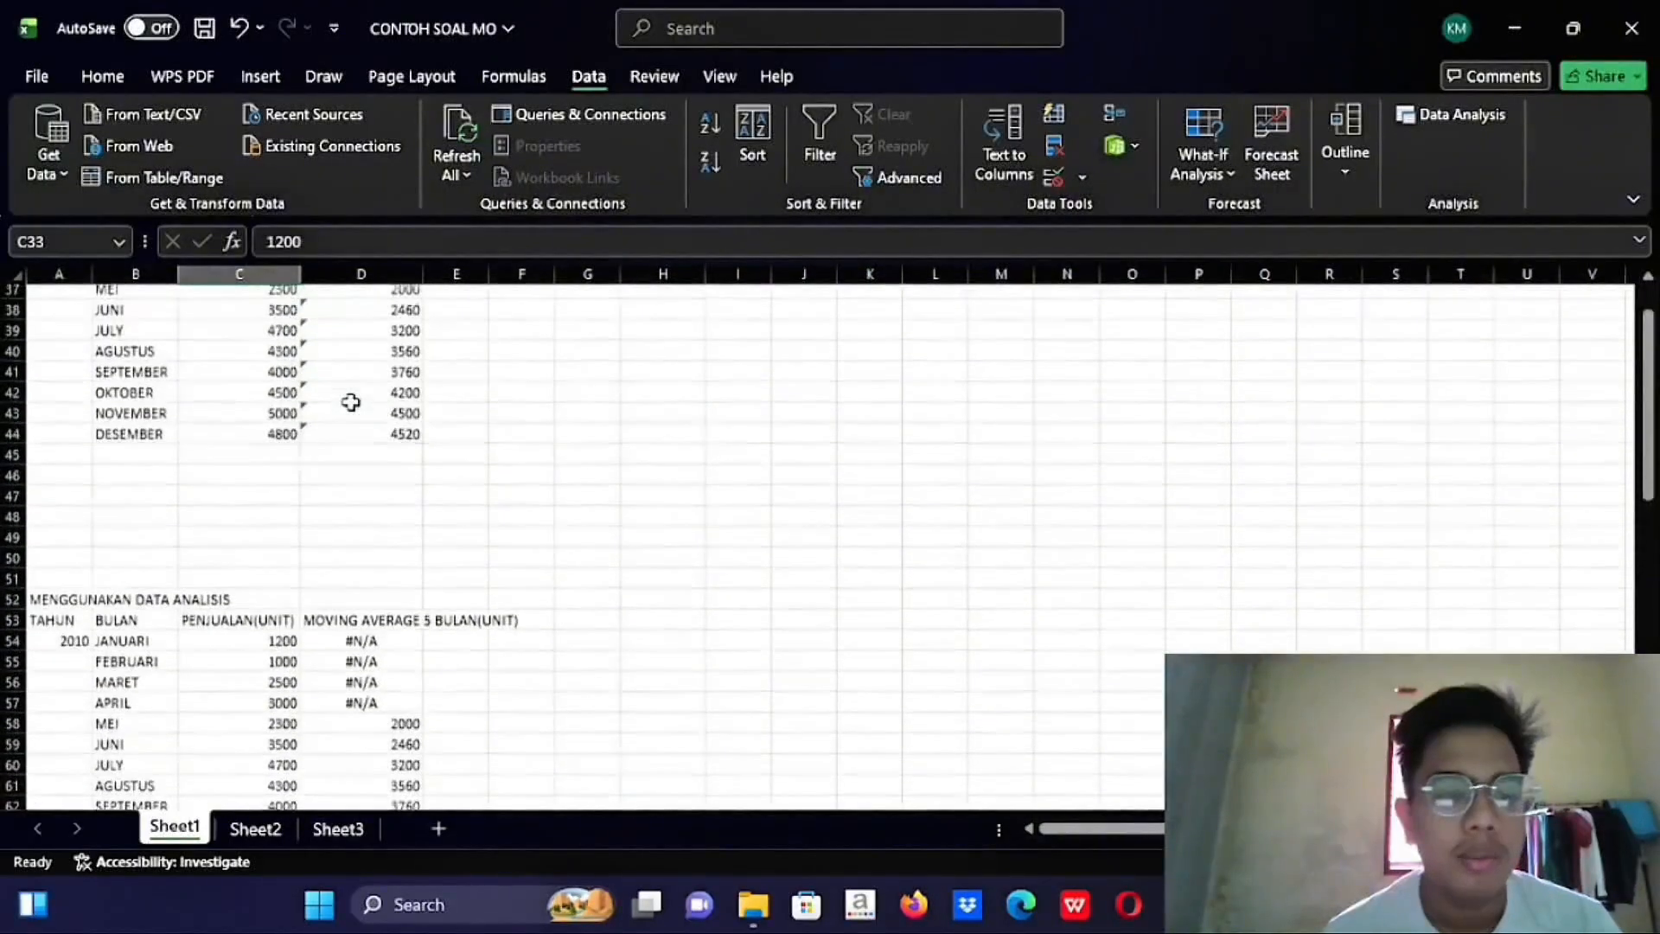
scroll(350, 402, "up", 2)
scroll(351, 402, "up", 1)
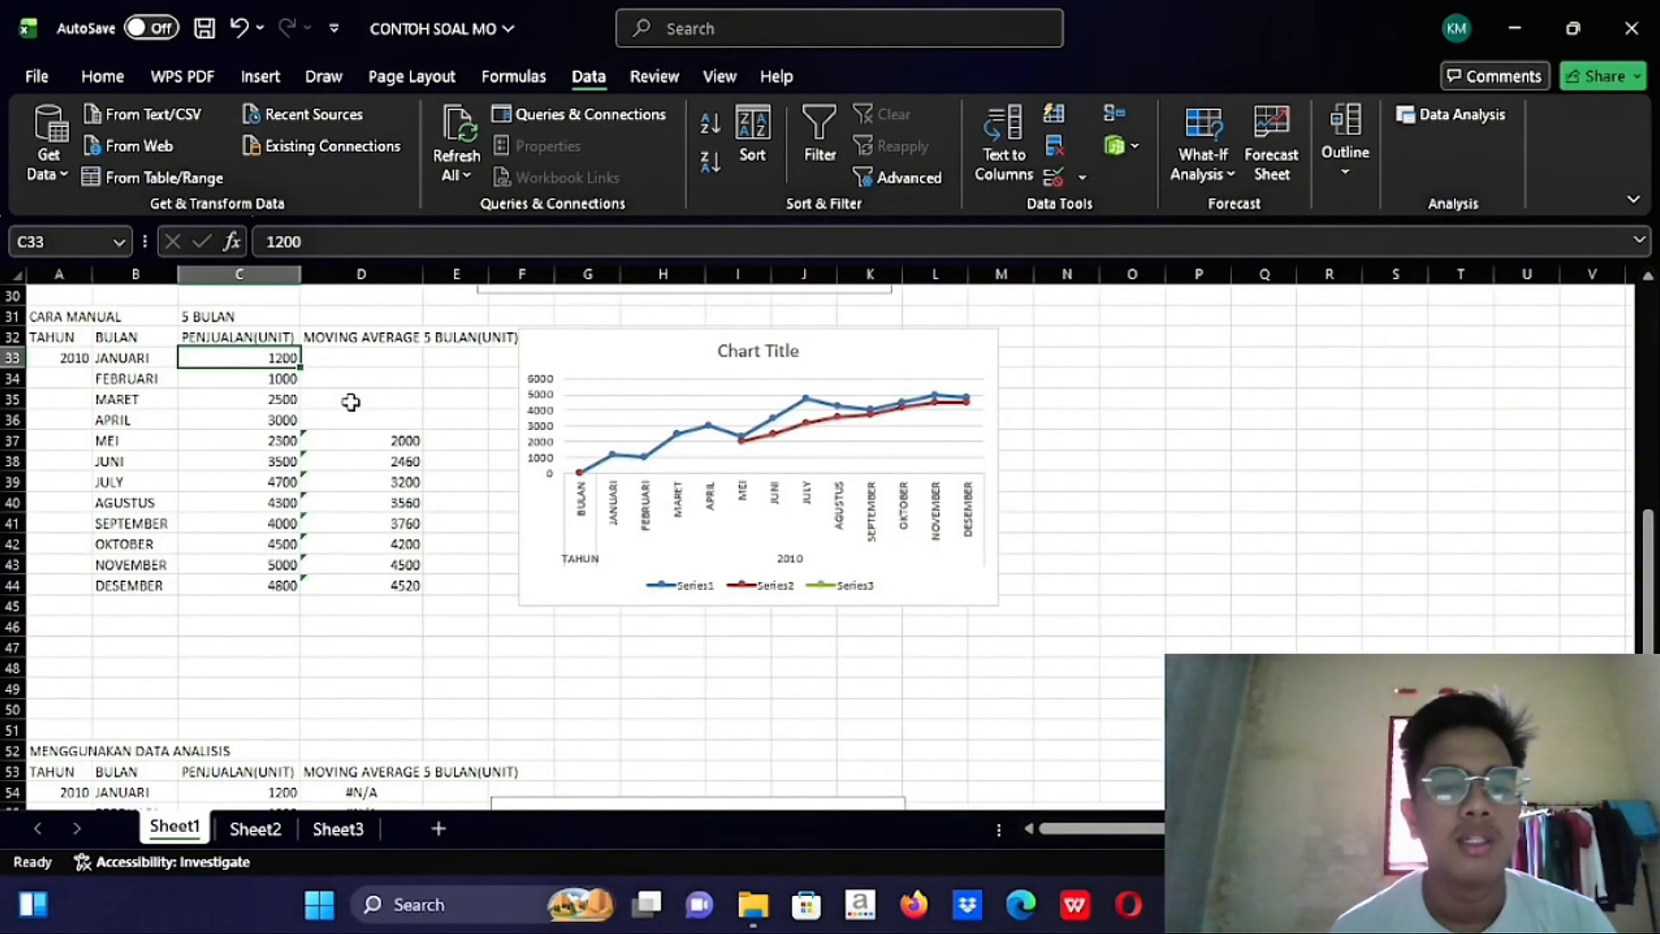
scroll(350, 402, "up", 4)
scroll(350, 402, "down", 3)
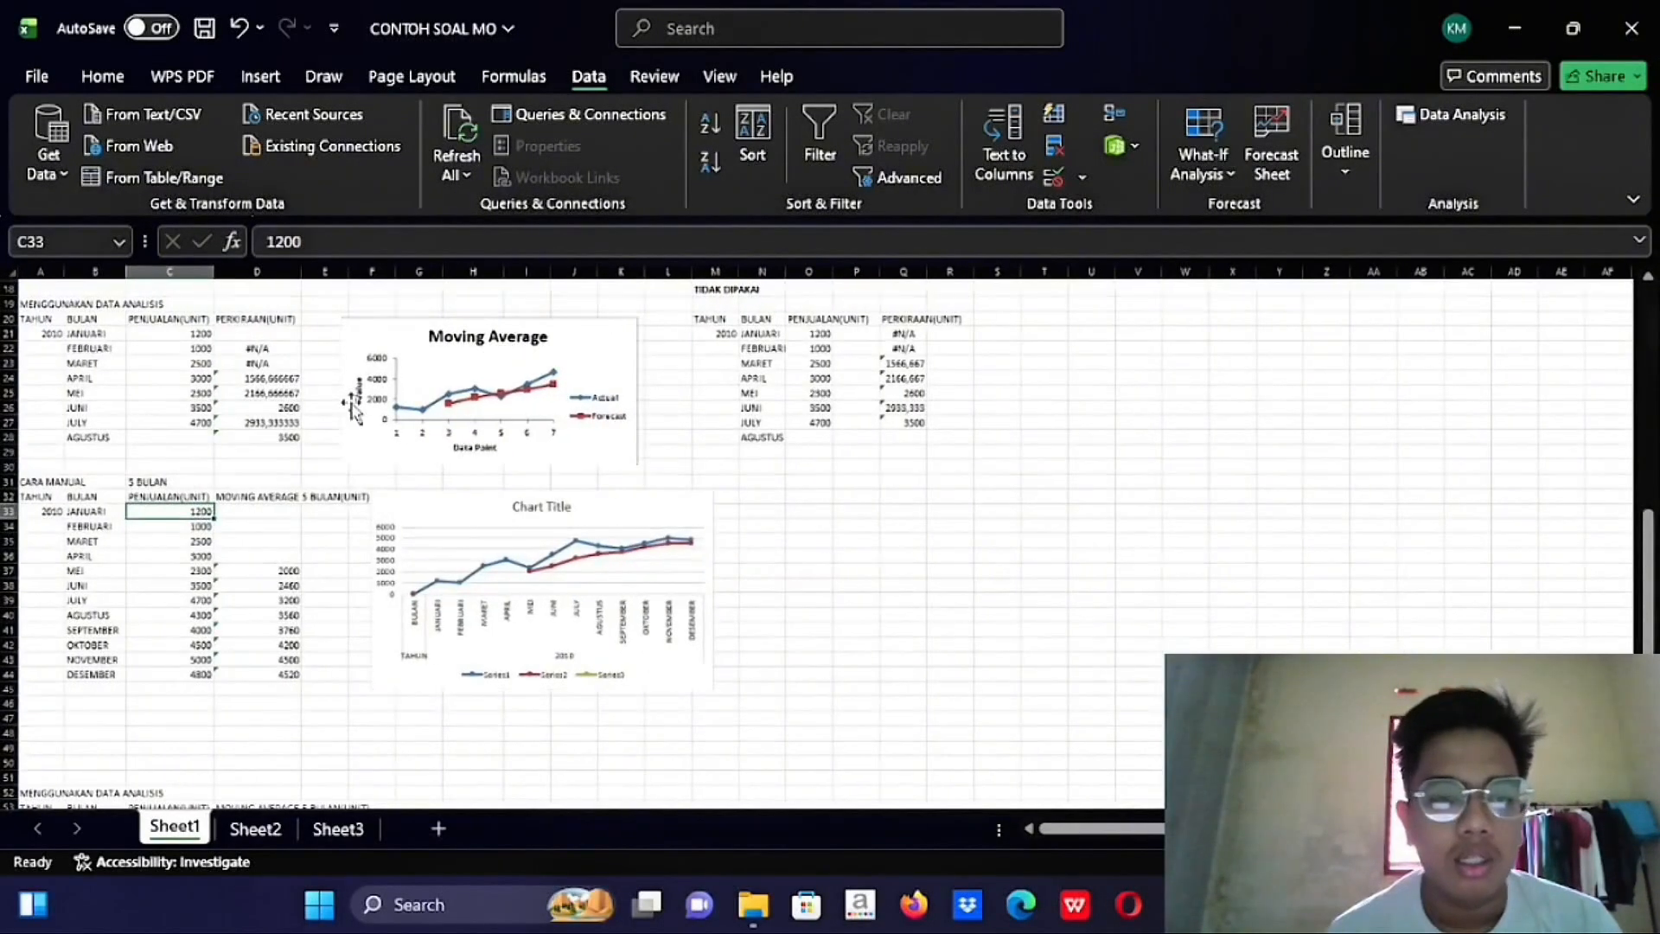
scroll(350, 402, "down", 11)
scroll(350, 402, "up", 10)
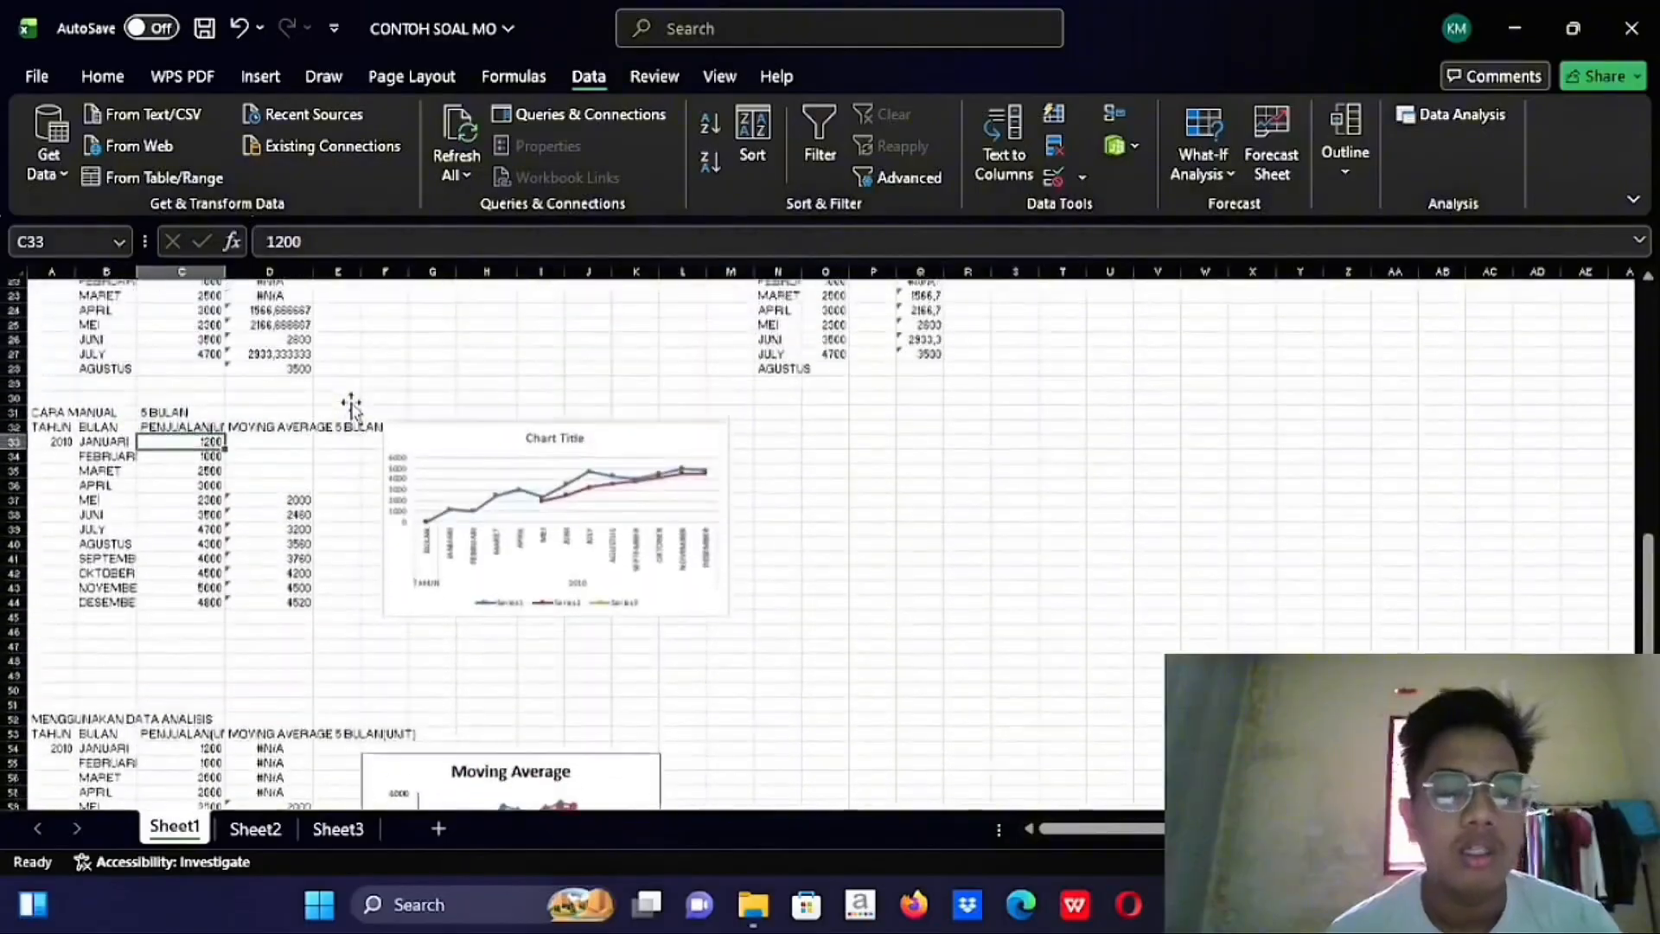
scroll(350, 402, "up", 3)
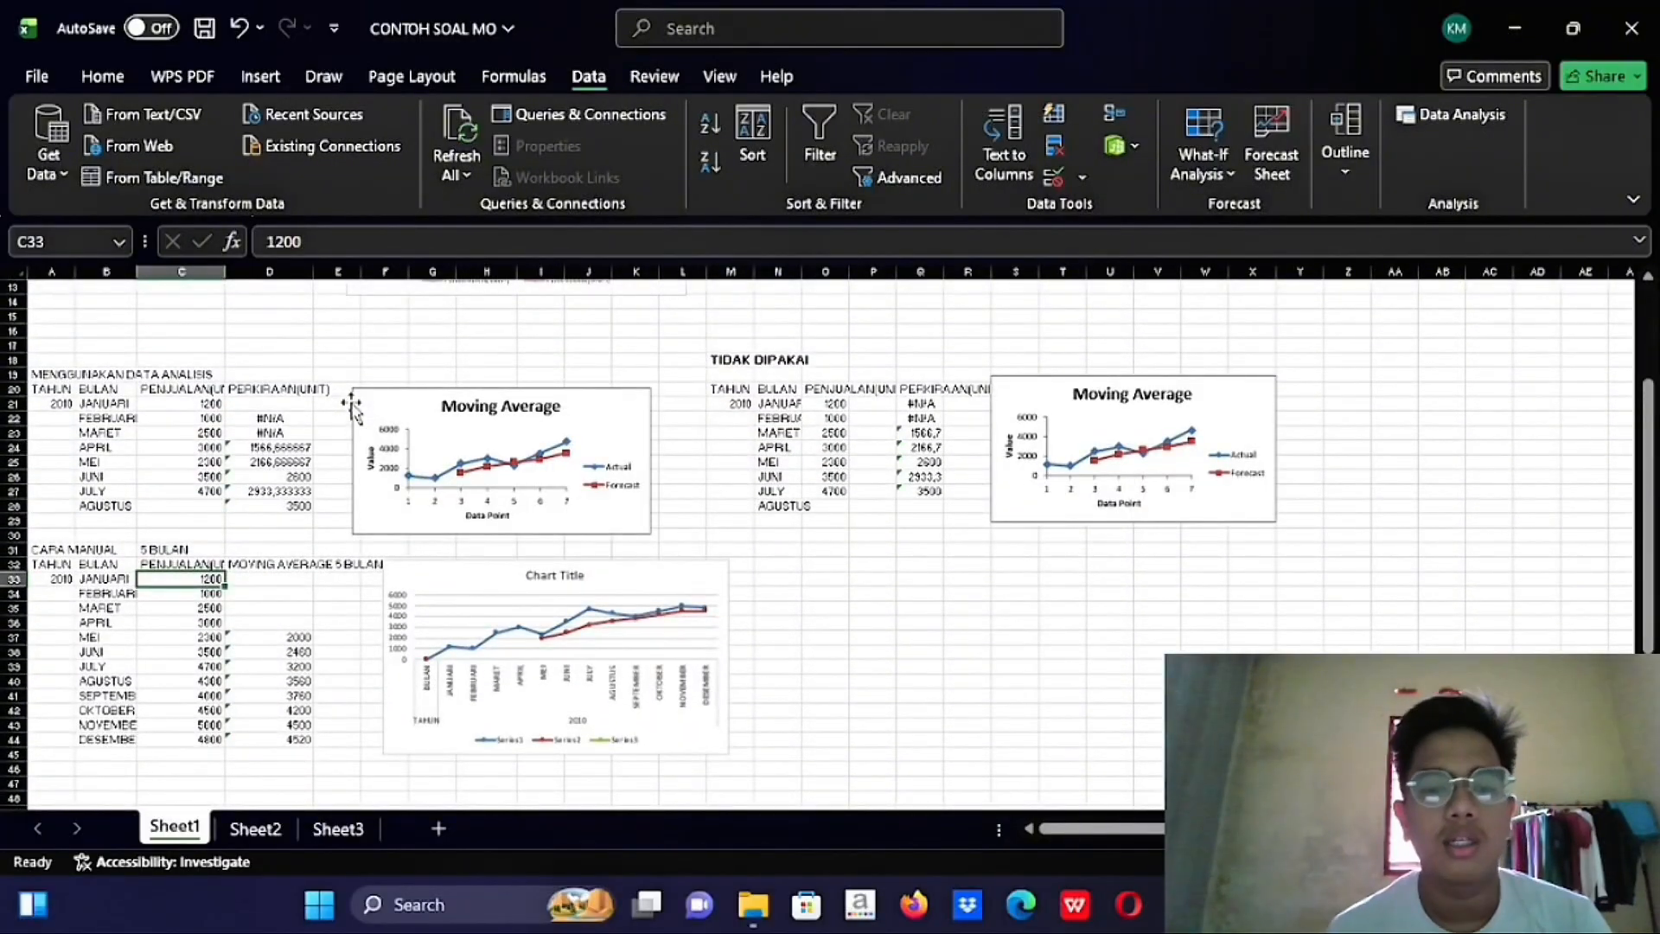
scroll(351, 407, "up", 4)
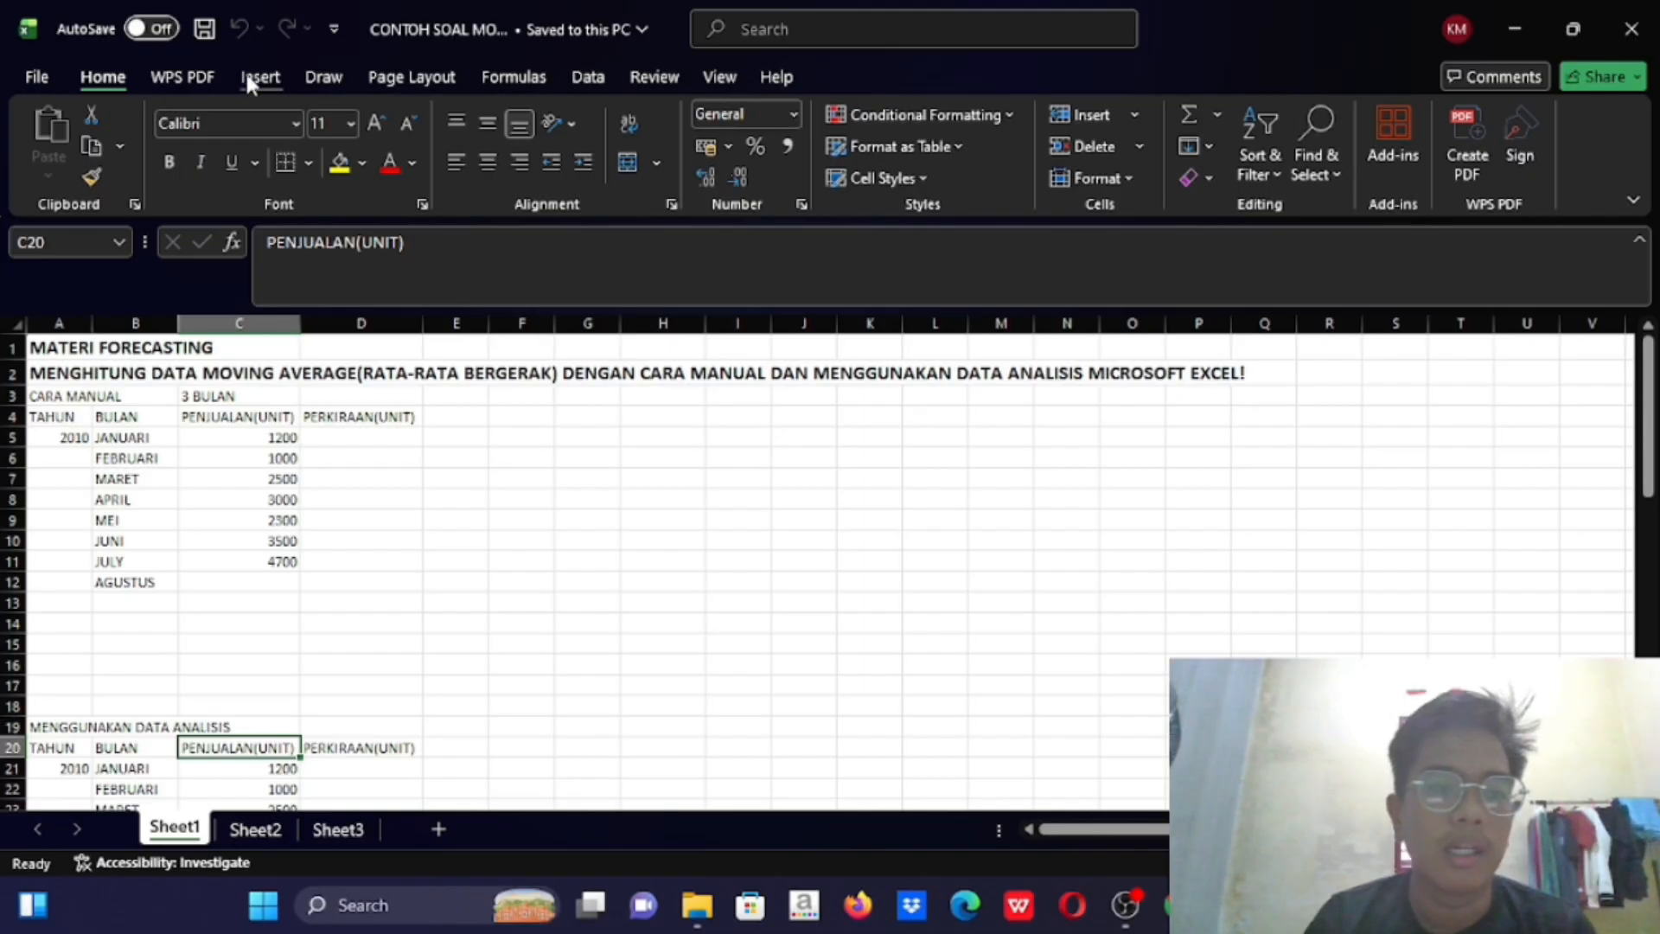
Look through the Data Analysis tools for Moving Average, and close the list without running a tool
left_click(600, 76)
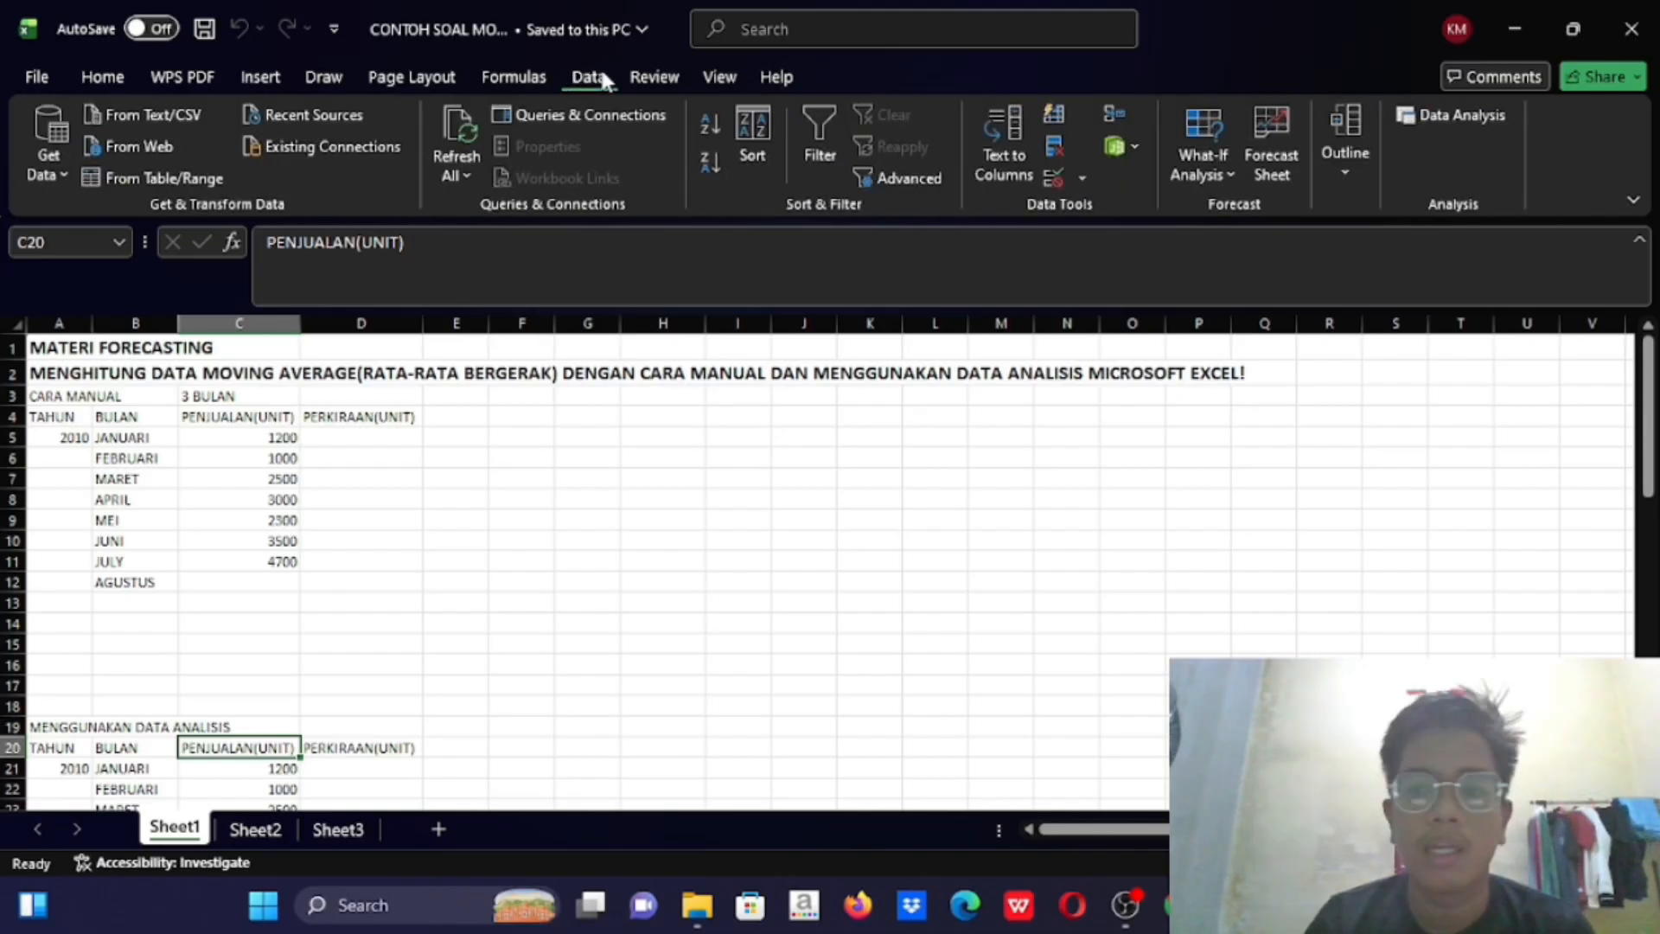
left_click(1444, 112)
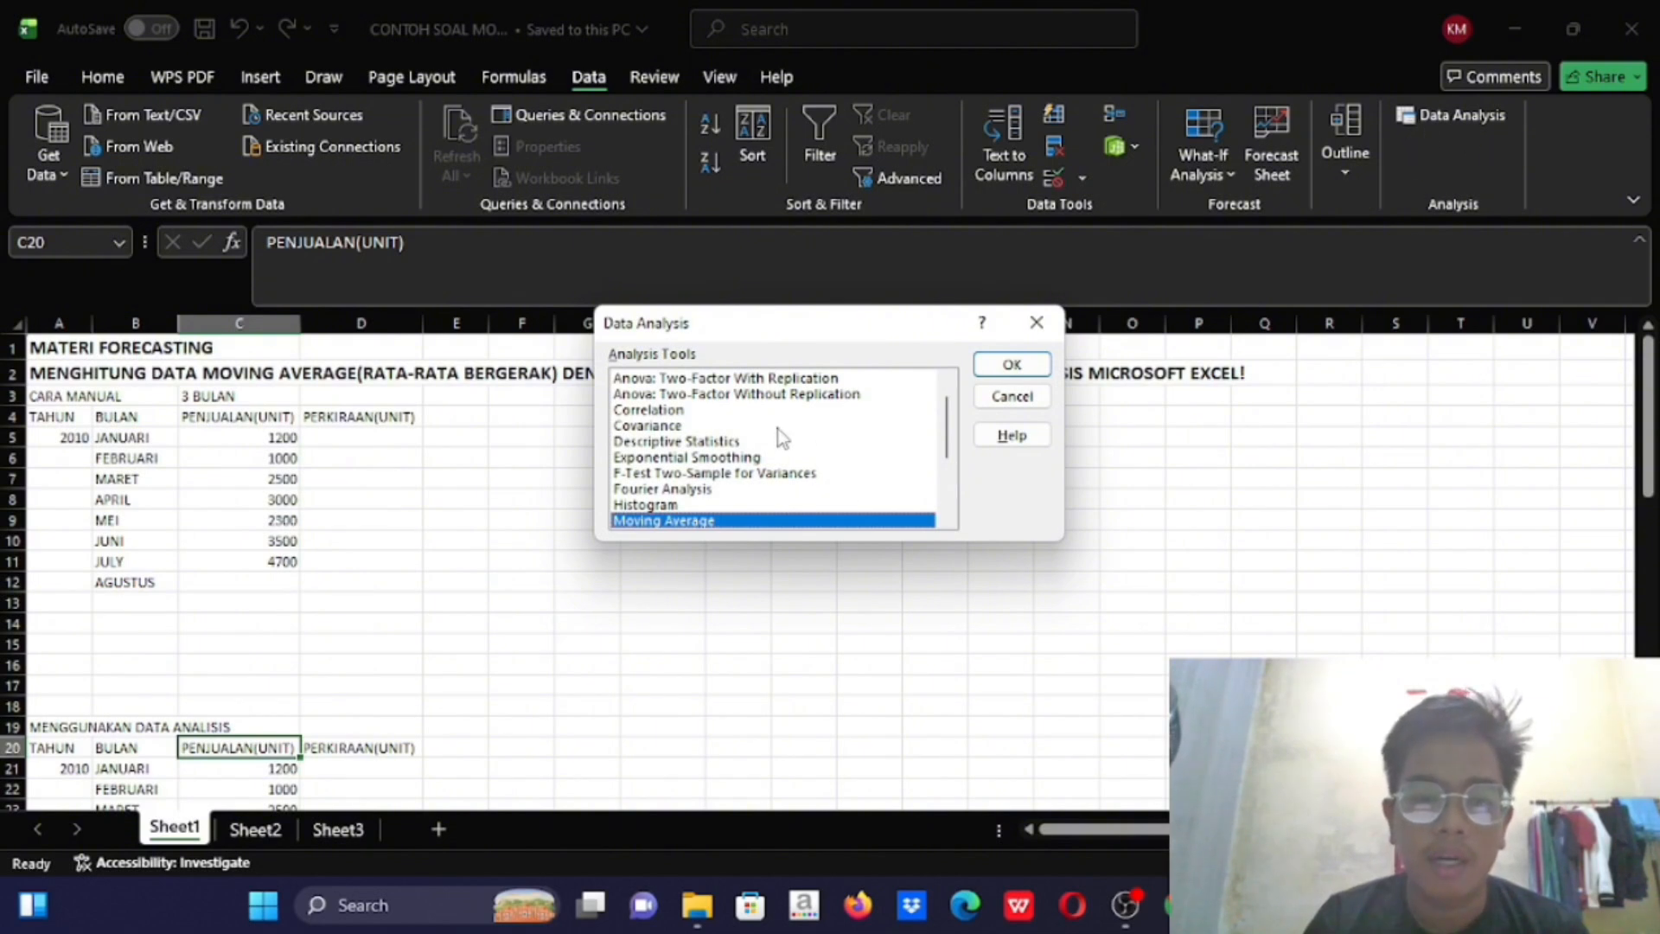
scroll(782, 437, "down", 1)
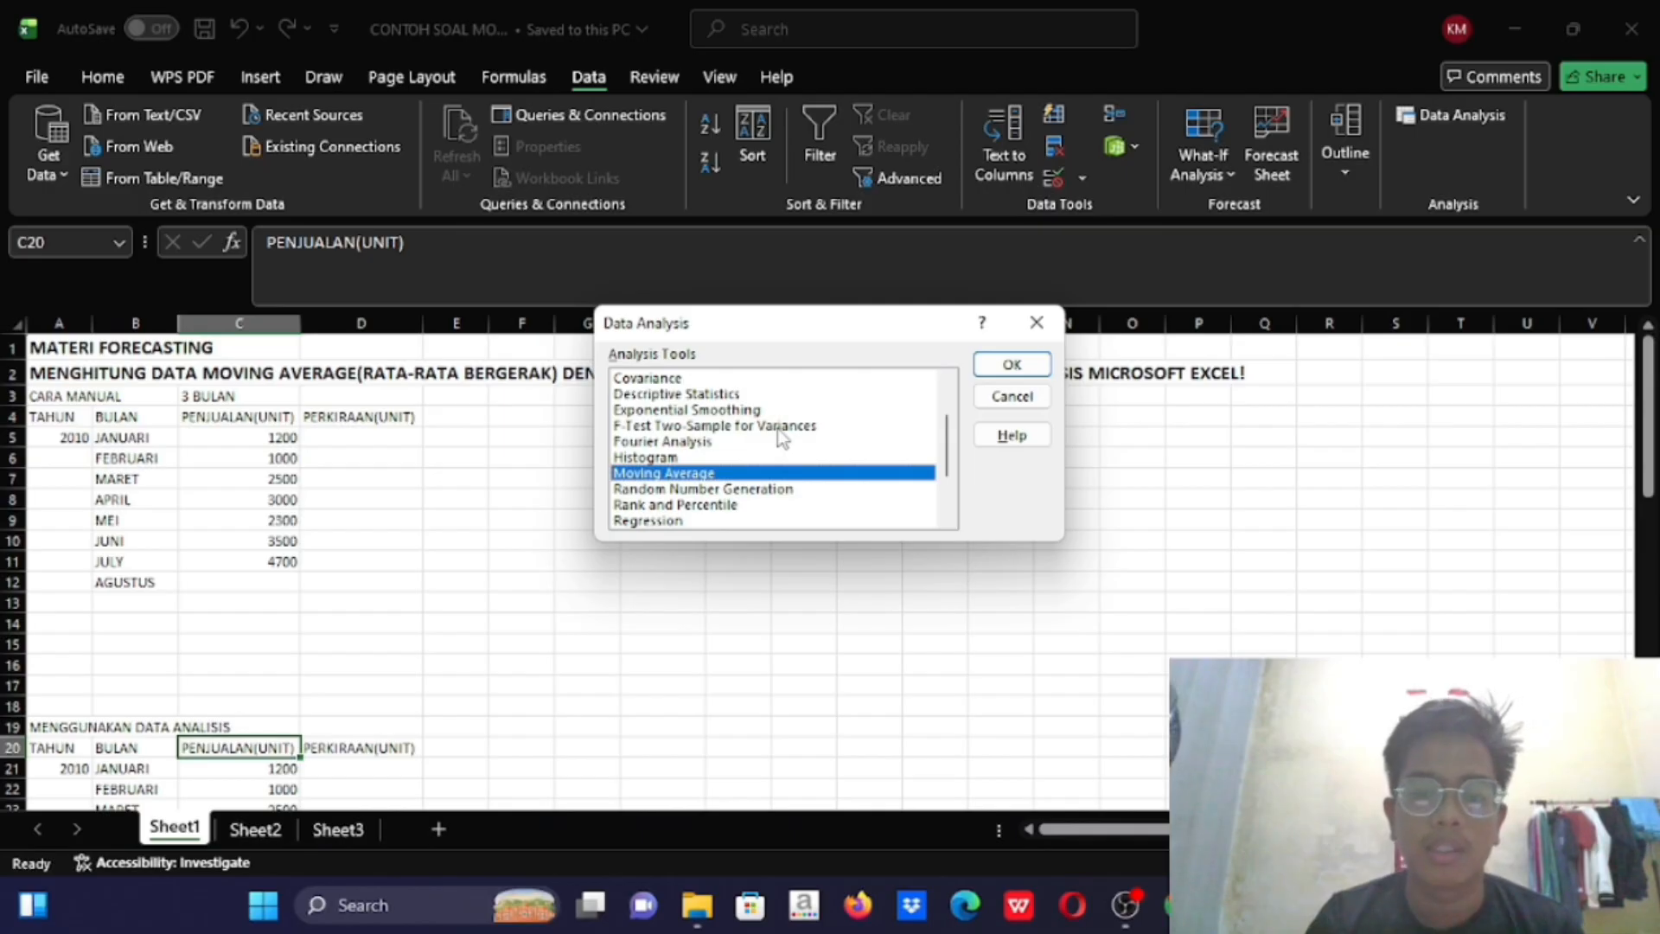
left_click(1051, 325)
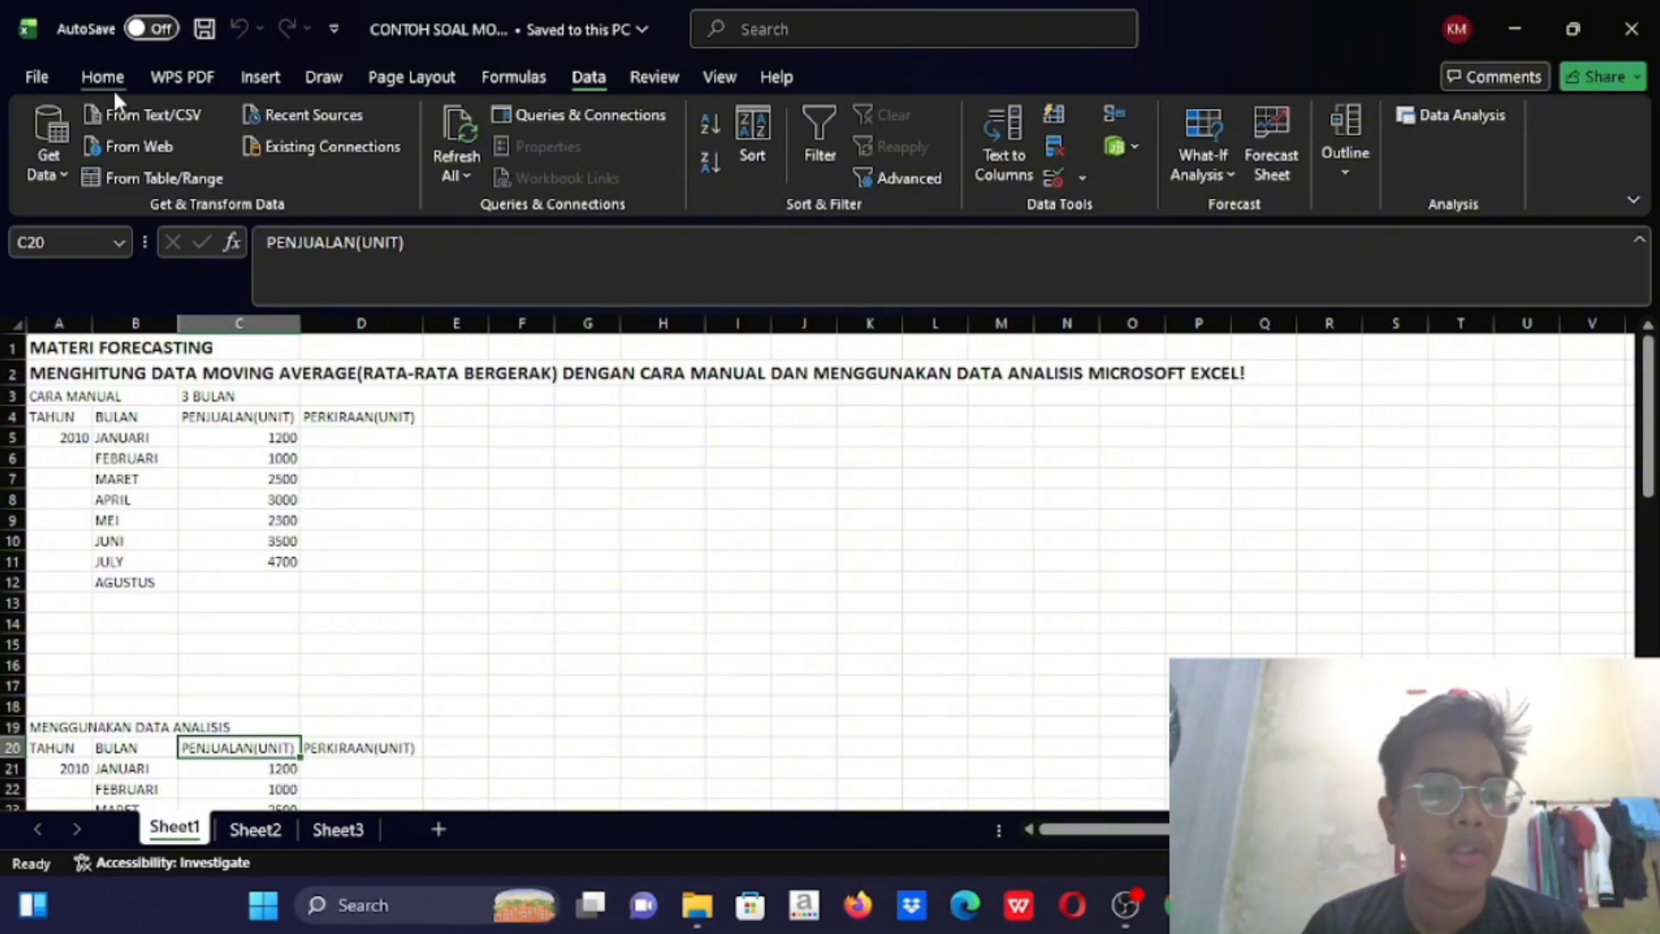
Enable the Analysis ToolPak among the Excel Add-ins through Excel Options, and confirm the add-in selection
left_click(39, 77)
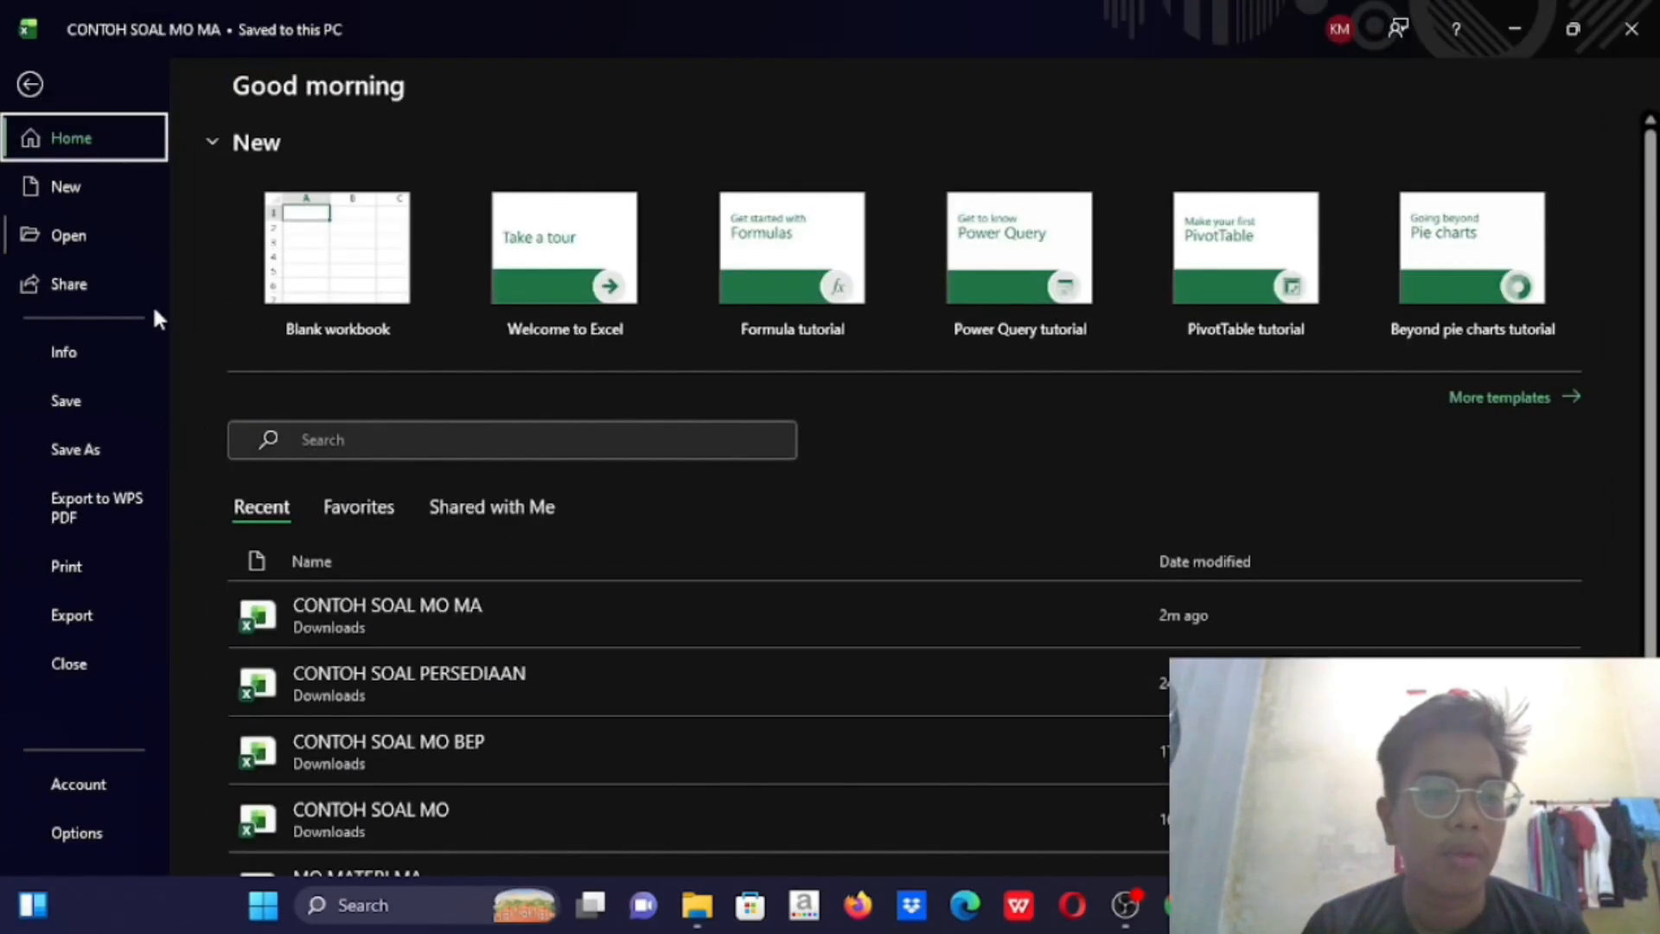
left_click(76, 833)
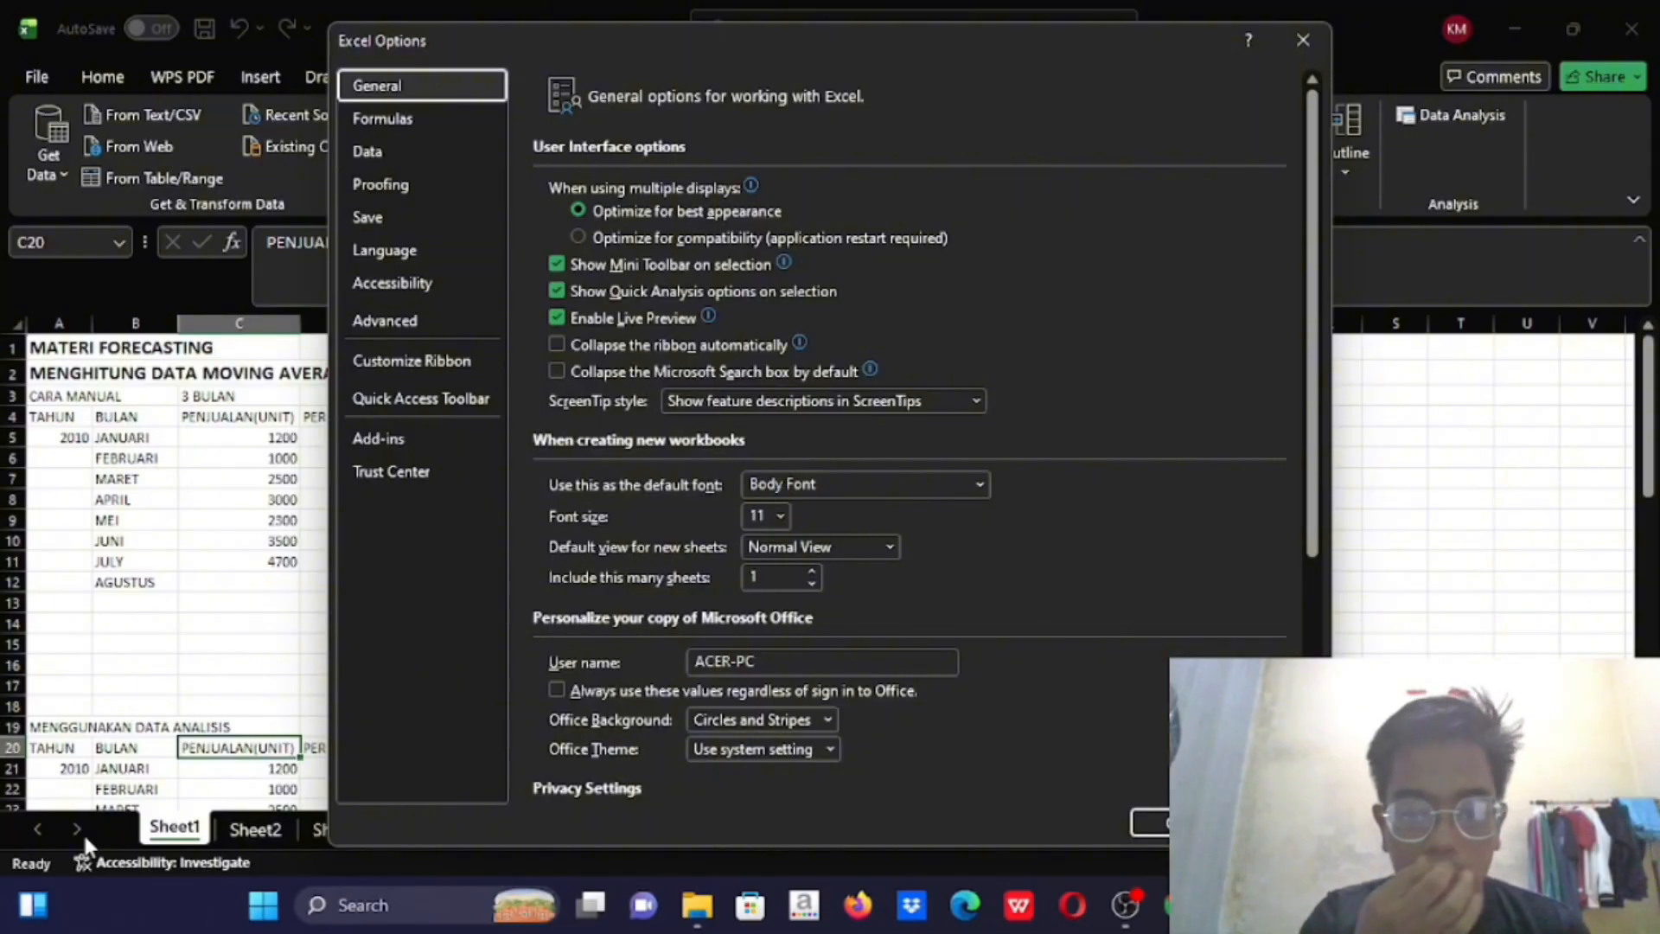
left_click(372, 443)
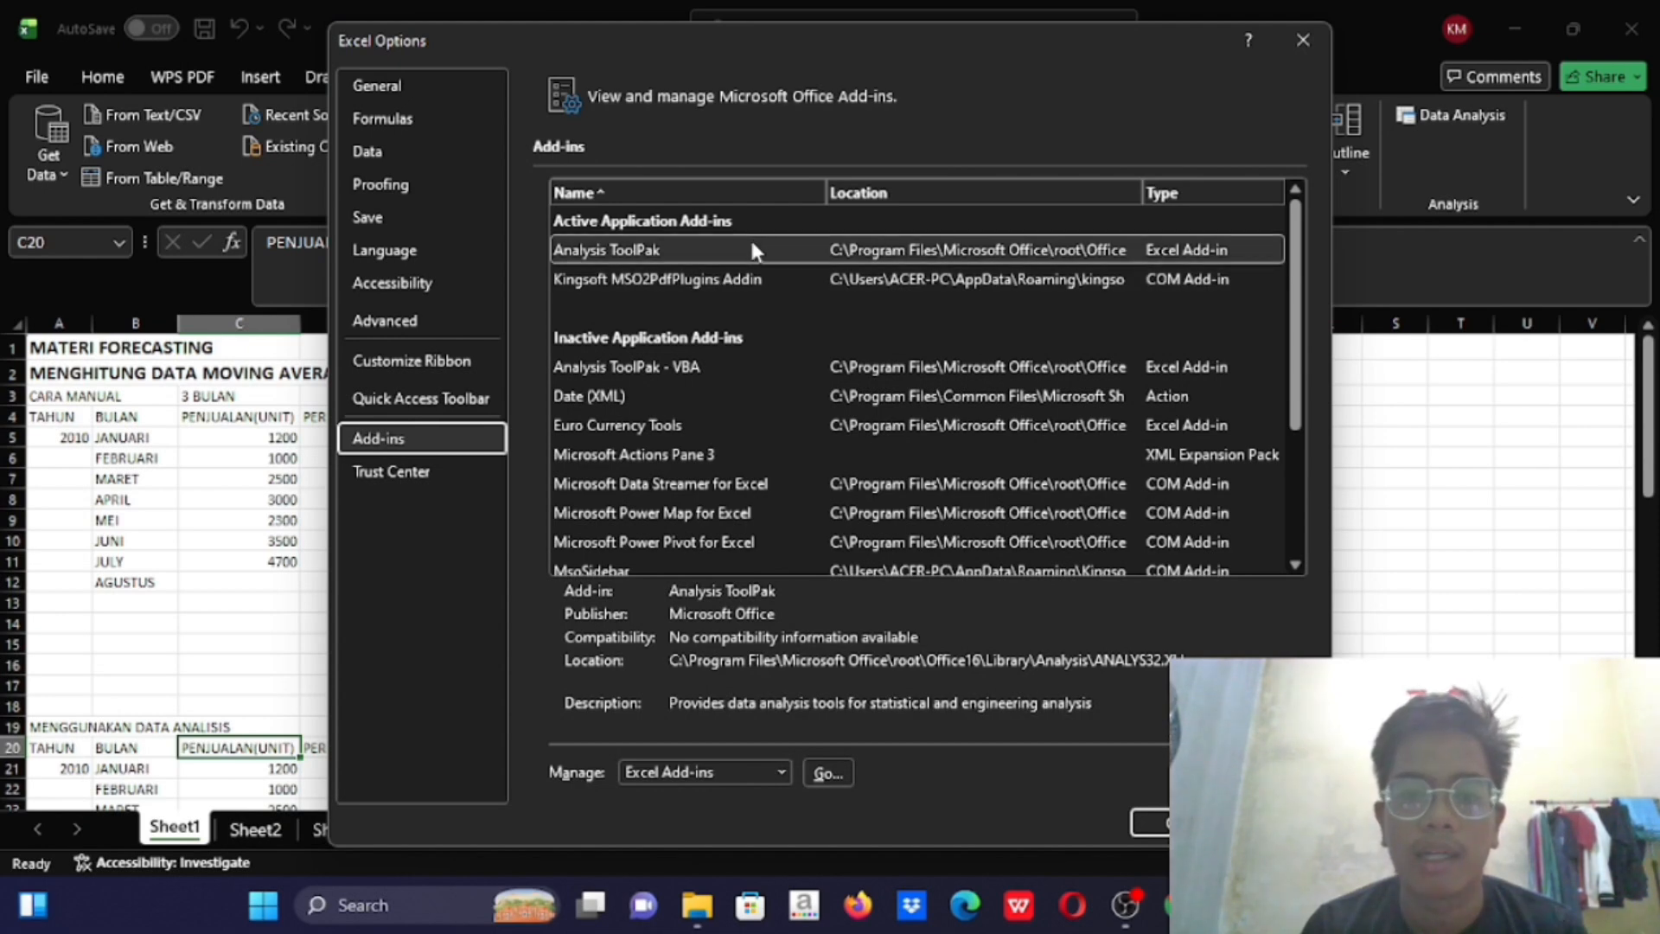
left_click(751, 246)
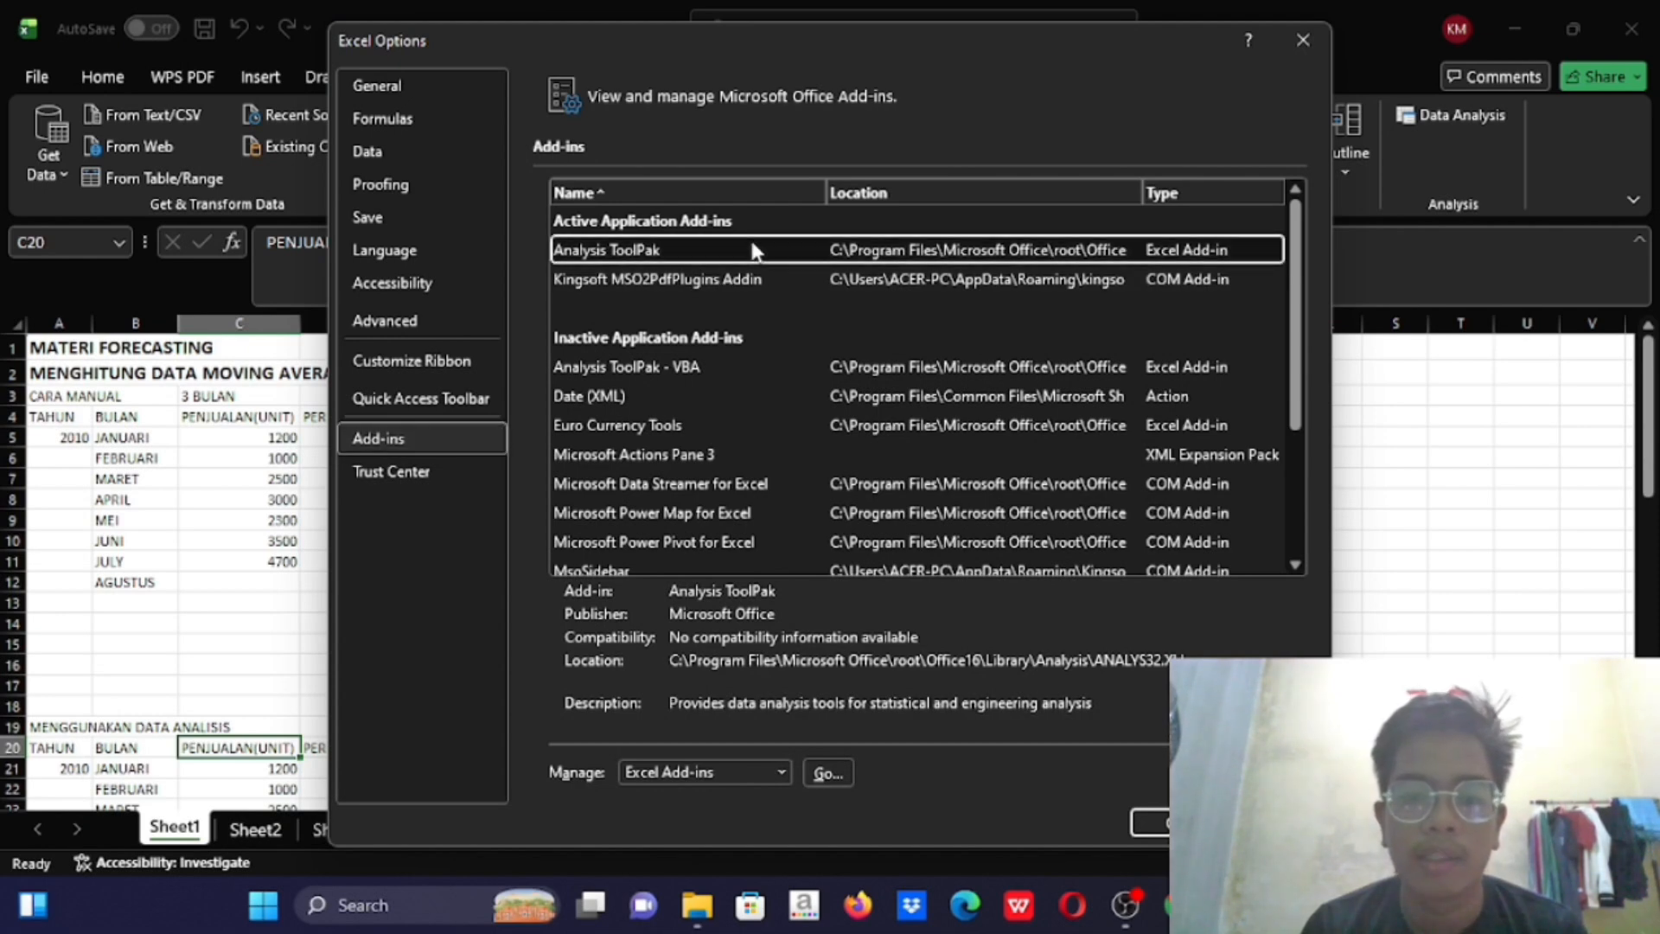
left_click(821, 777)
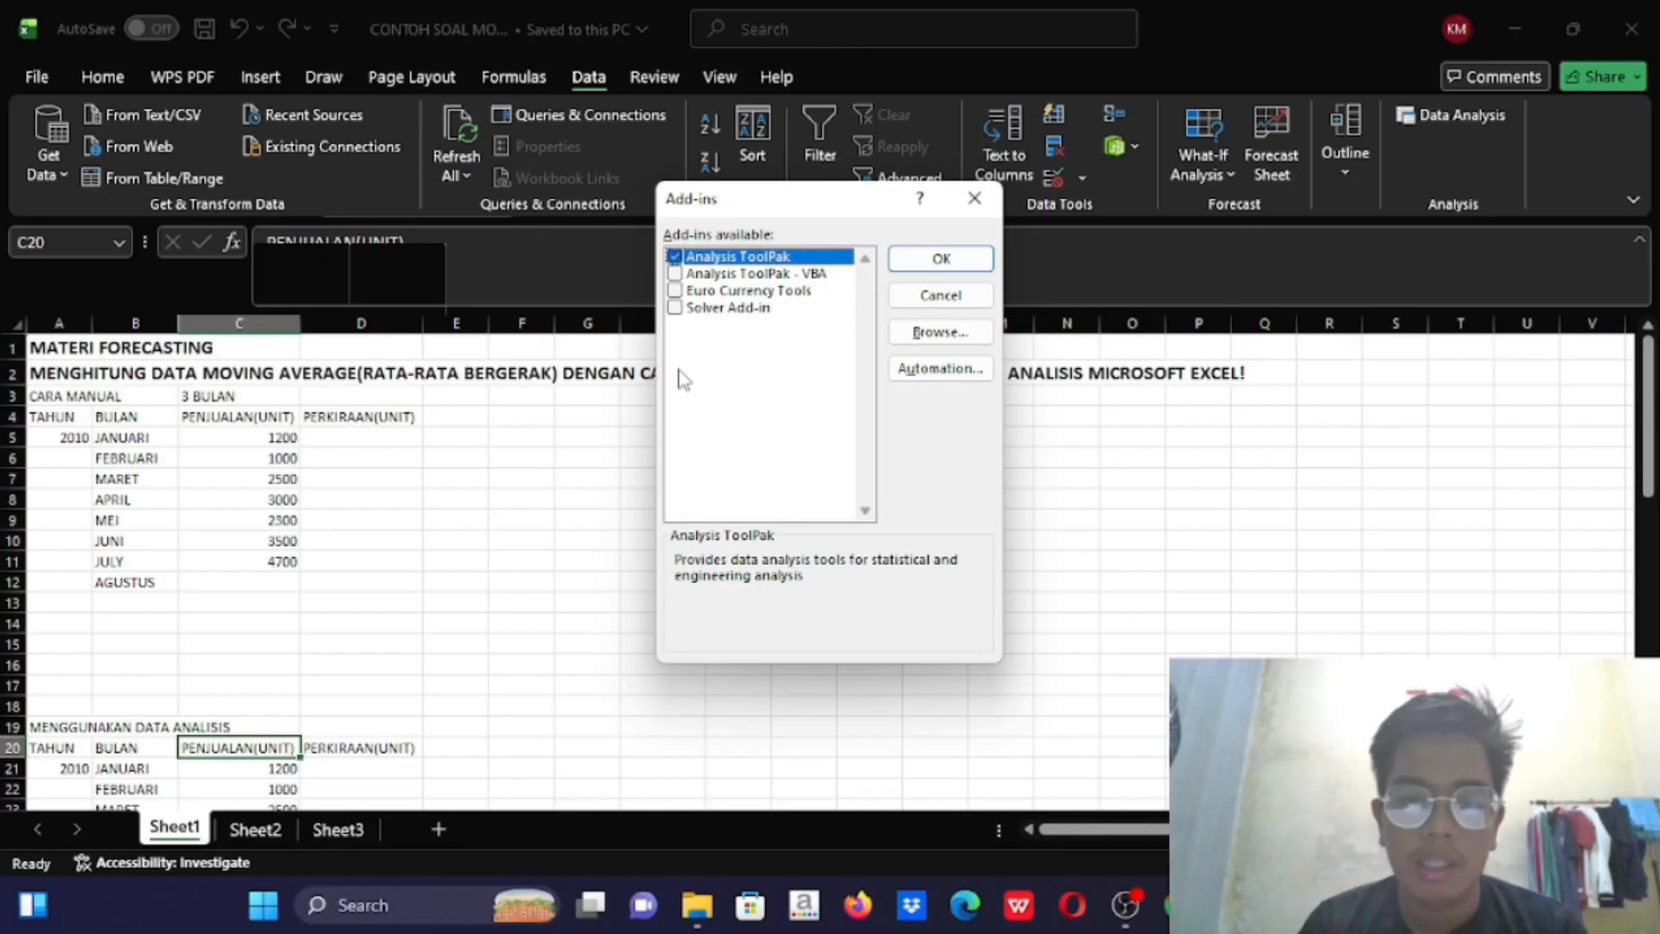
left_click(675, 257)
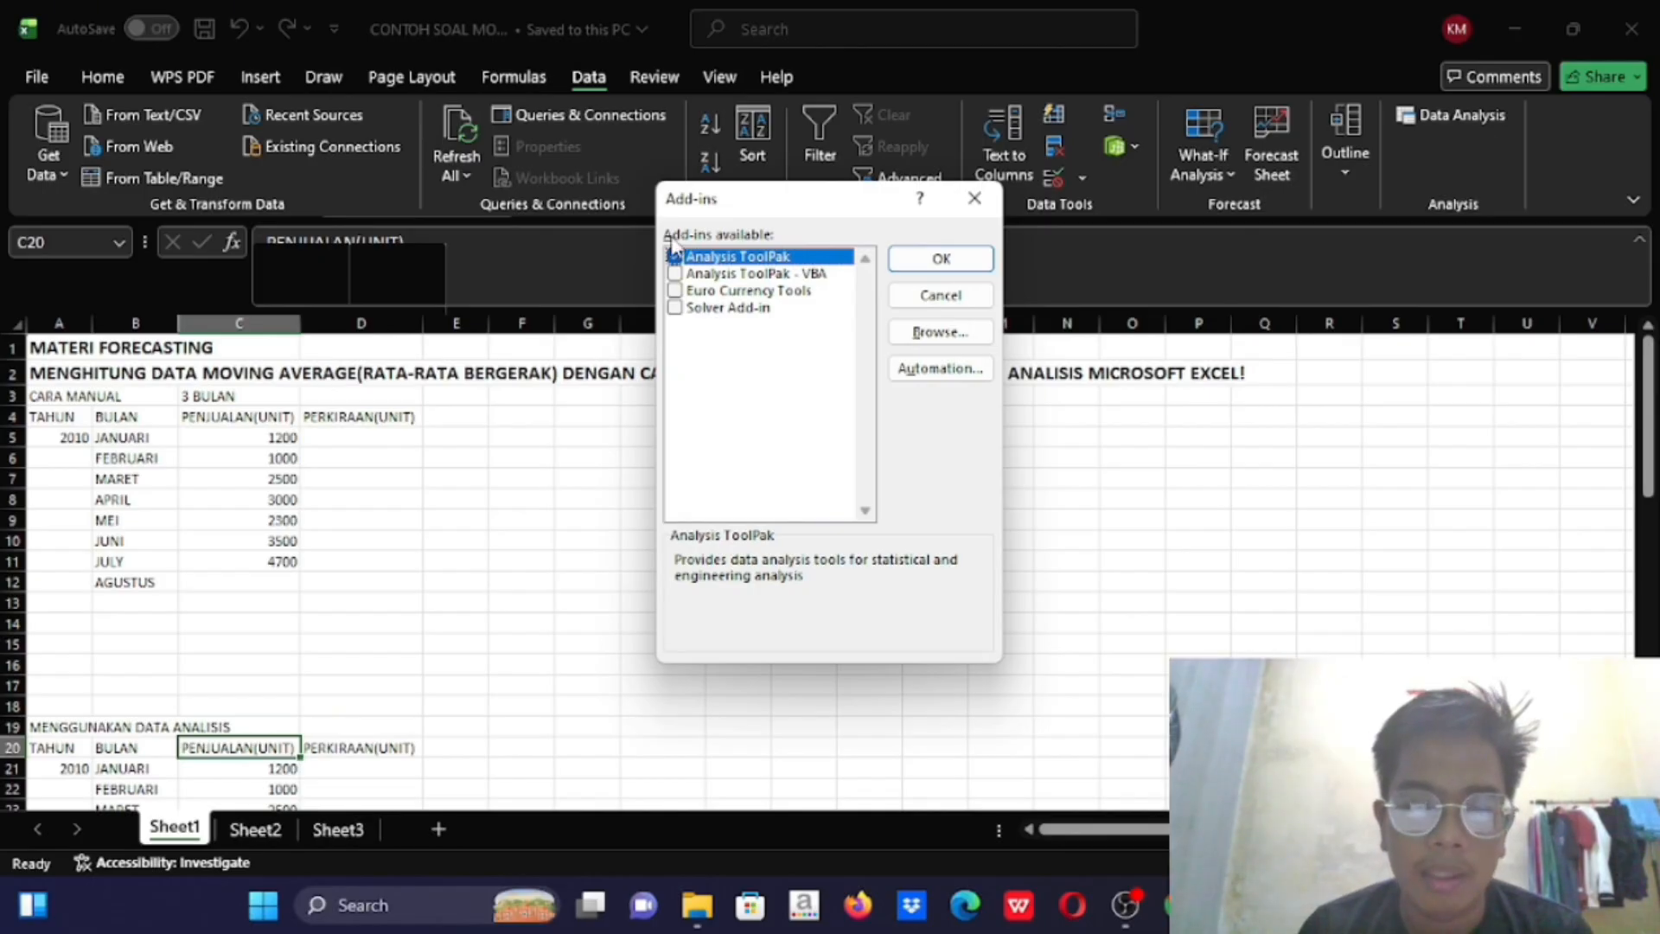
left_click(675, 256)
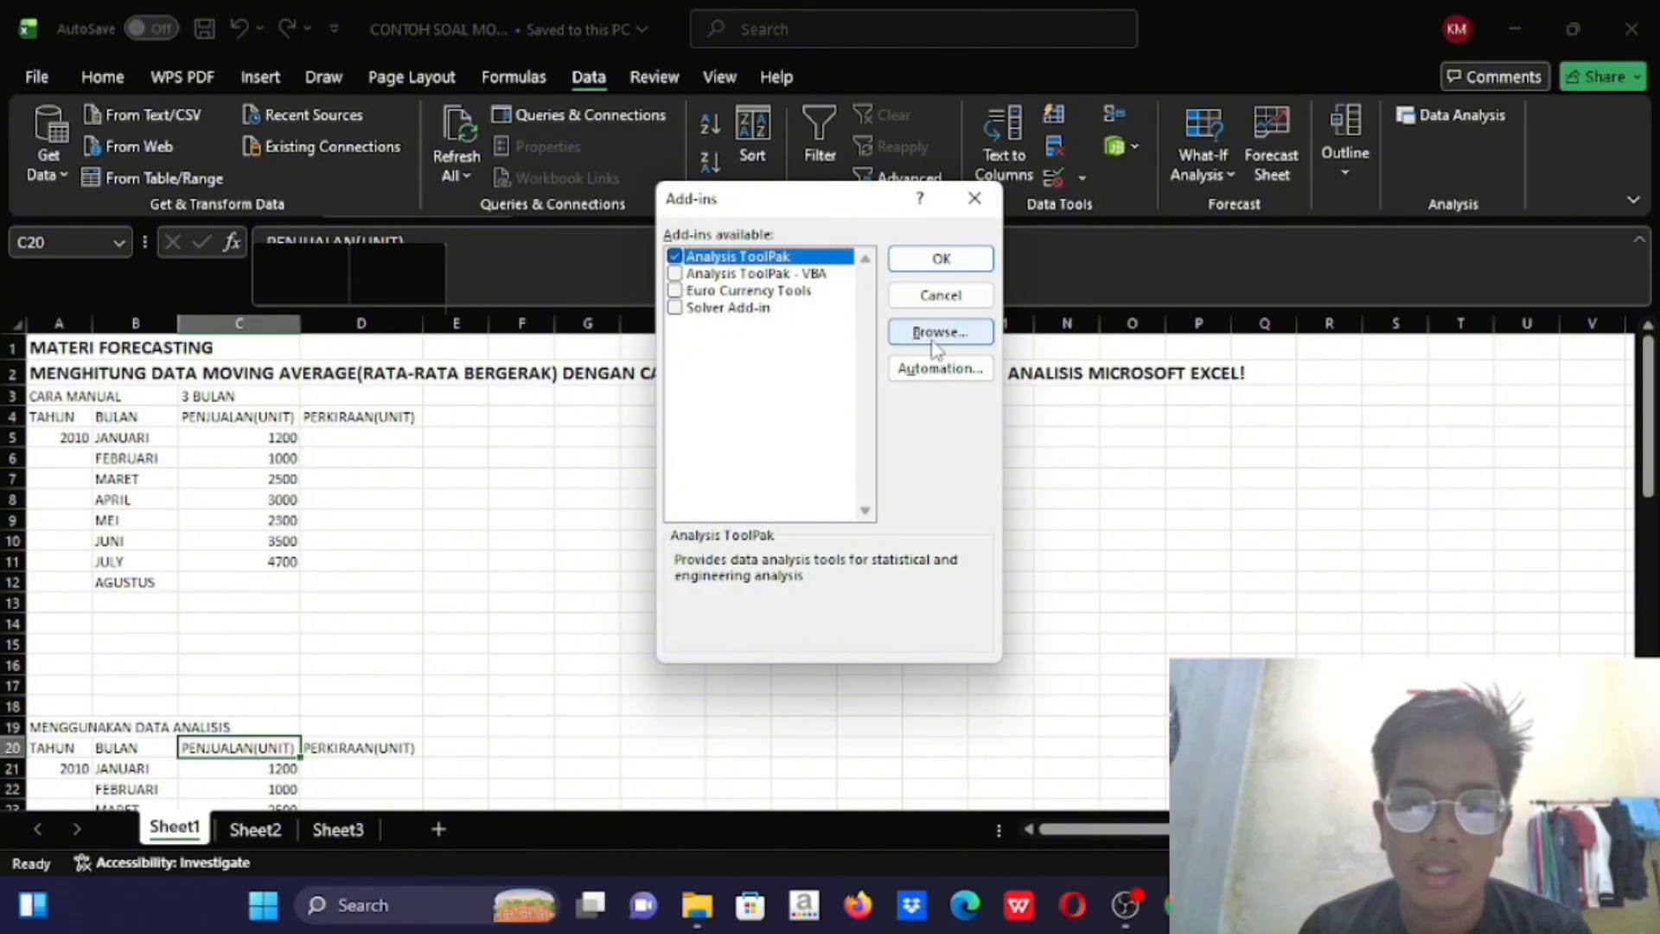
left_click(957, 268)
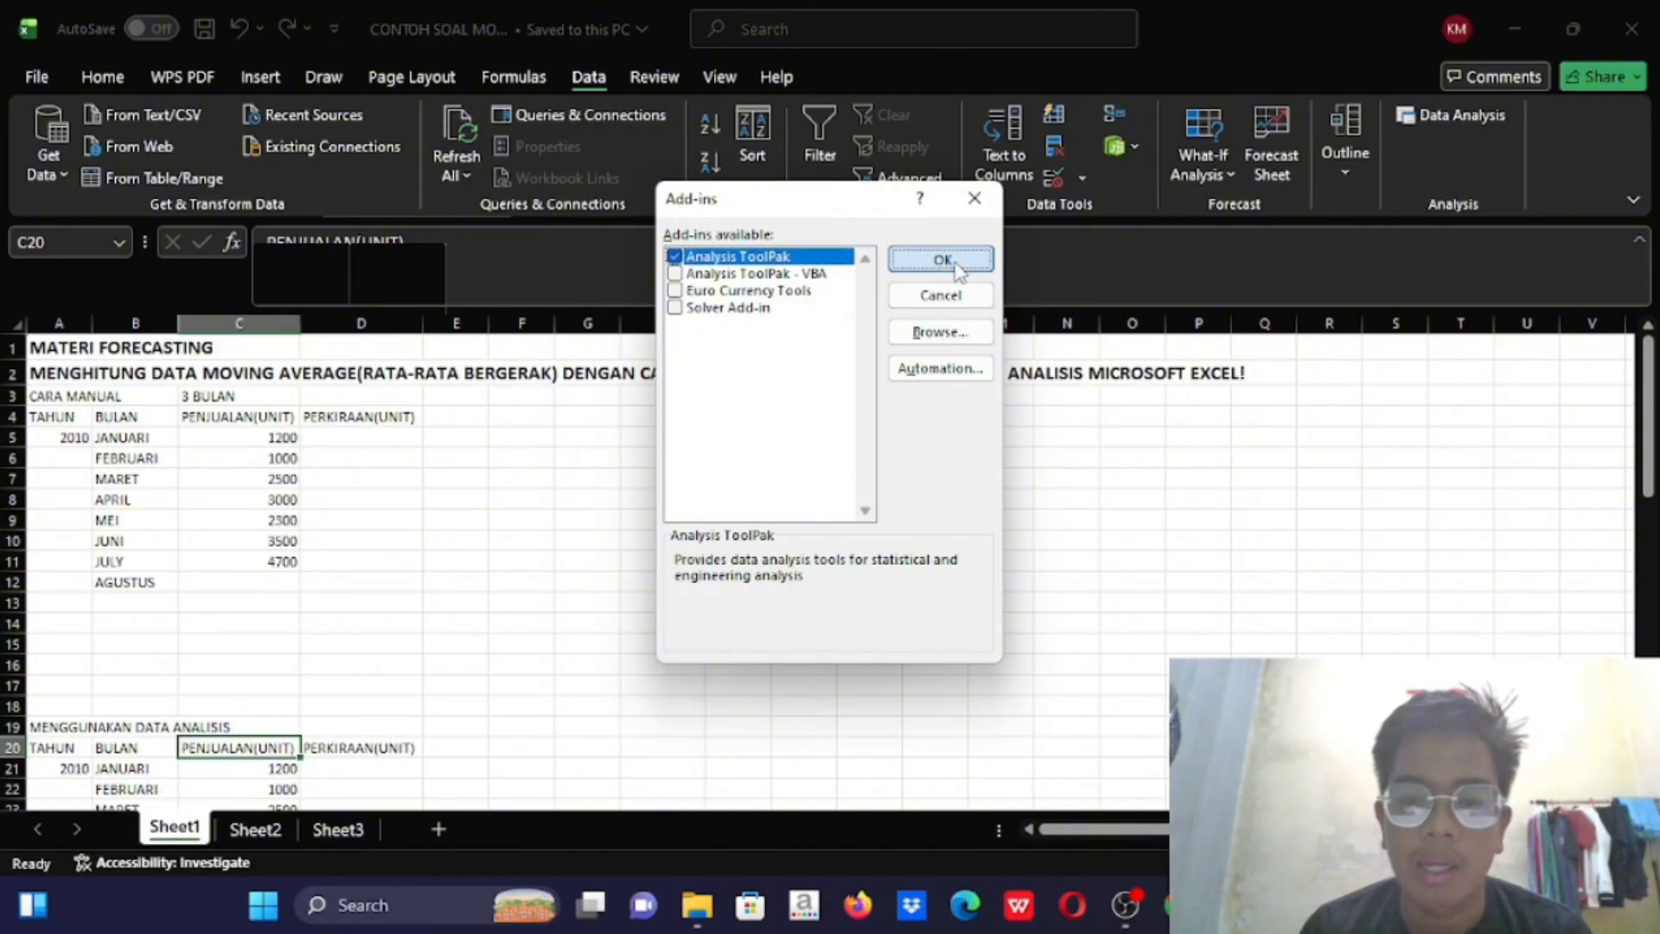